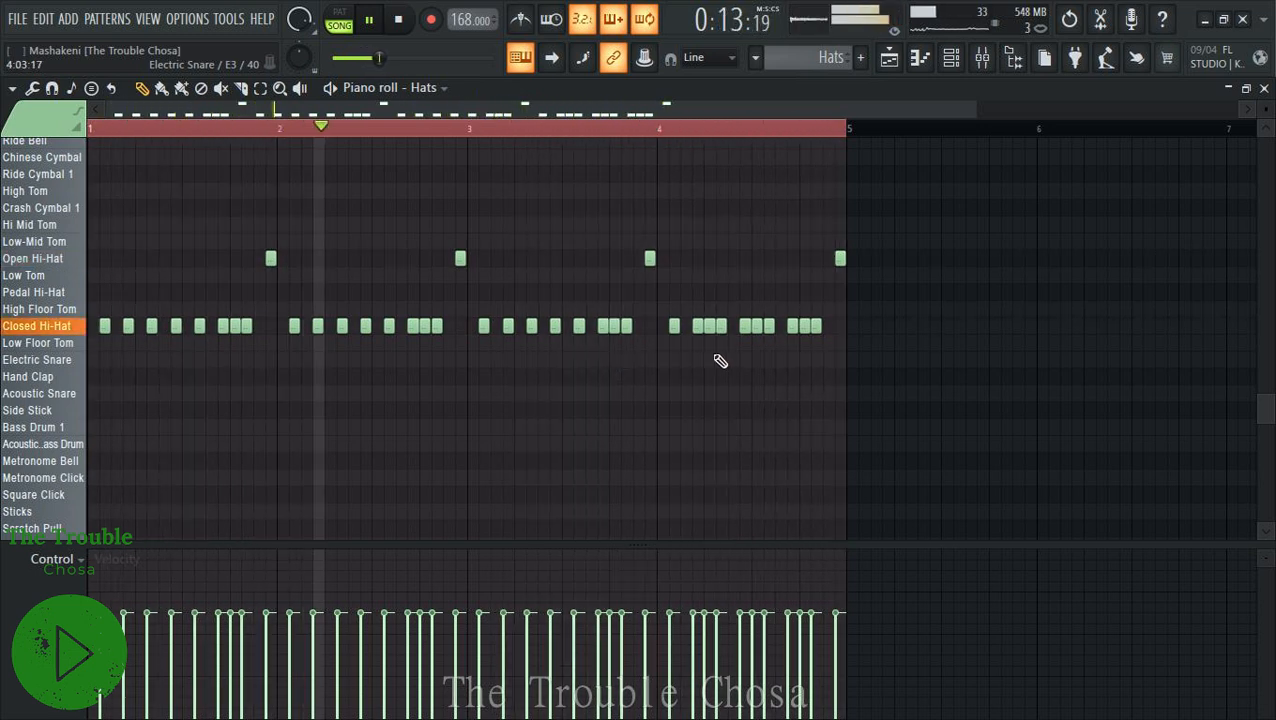
Delete the extra closed hi-hats in bar 4's first two rolls and move the closed hi-hat midway through bar 1 to Open Hi-Hat.
right_click(757, 329)
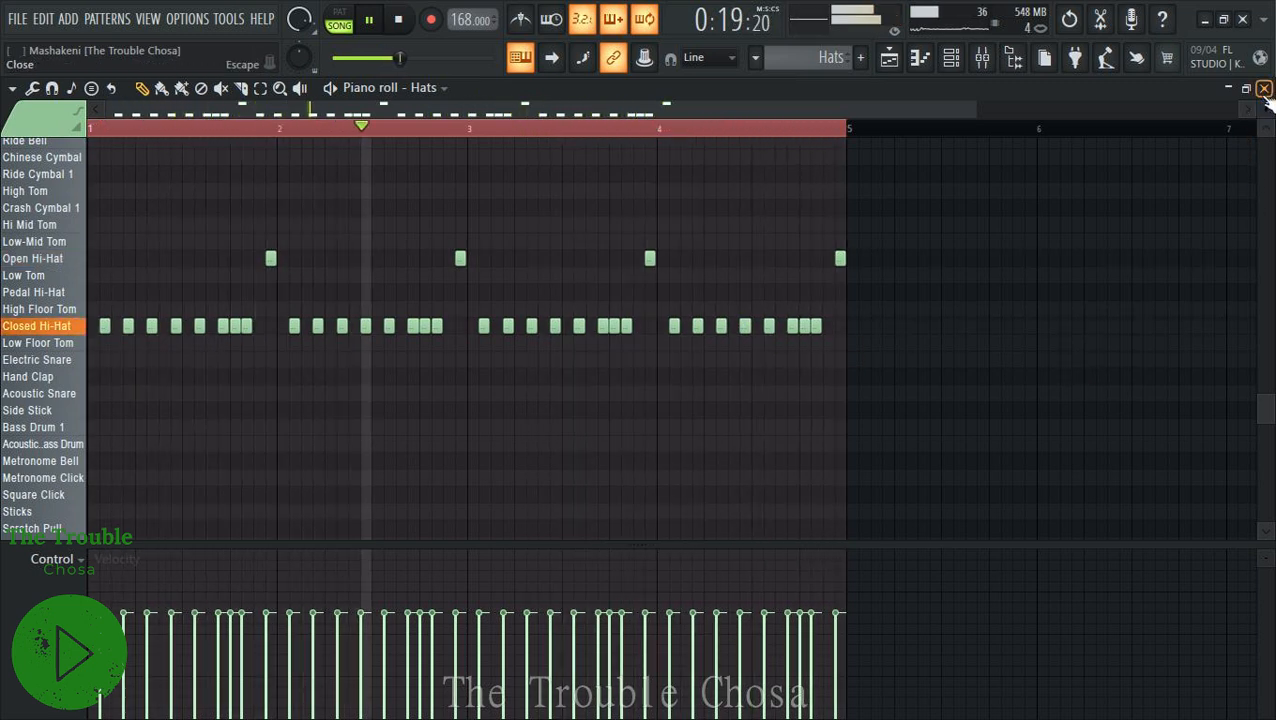
drag(171, 330, 174, 256)
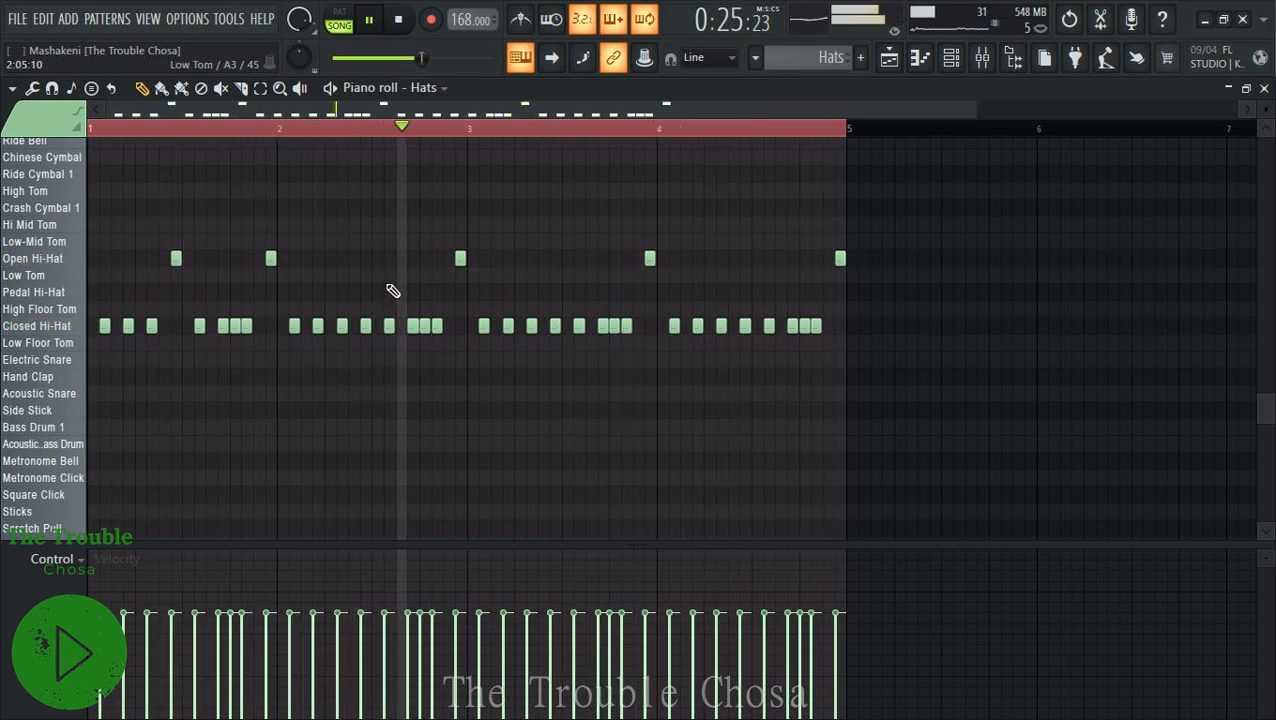
drag(553, 329, 560, 255)
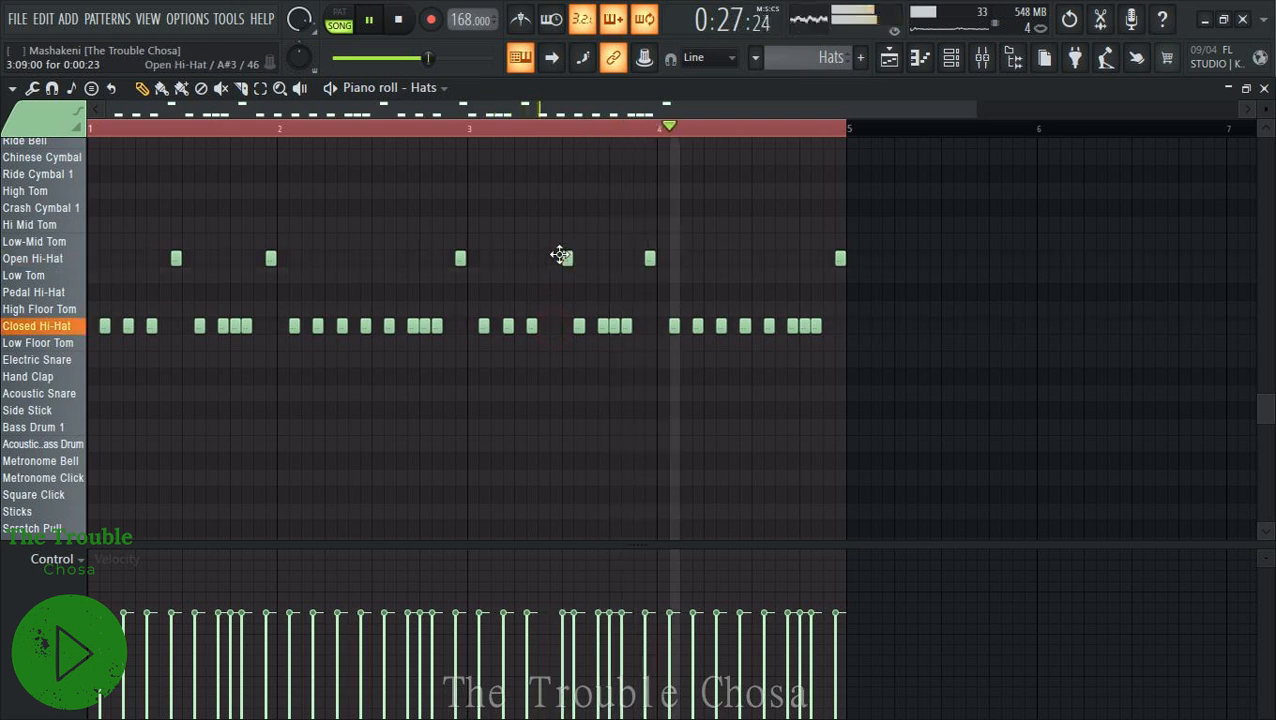
right_click(566, 260)
click(557, 263)
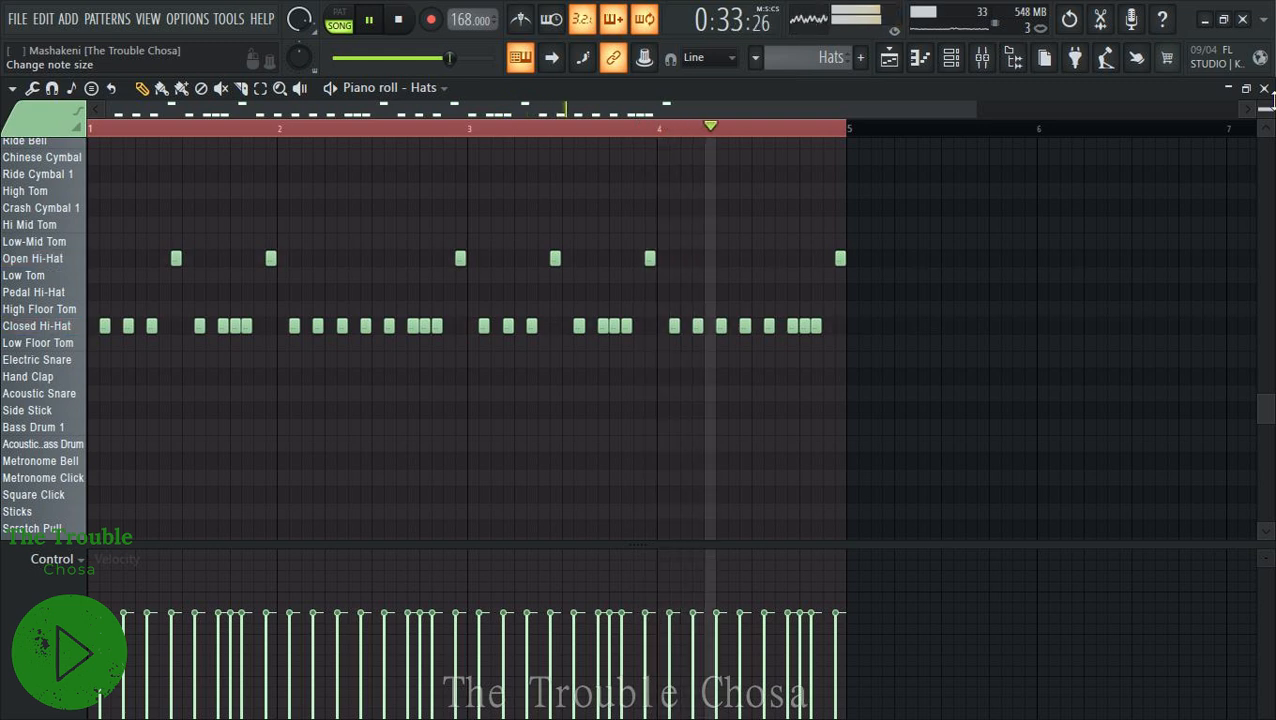
drag(553, 260, 556, 328)
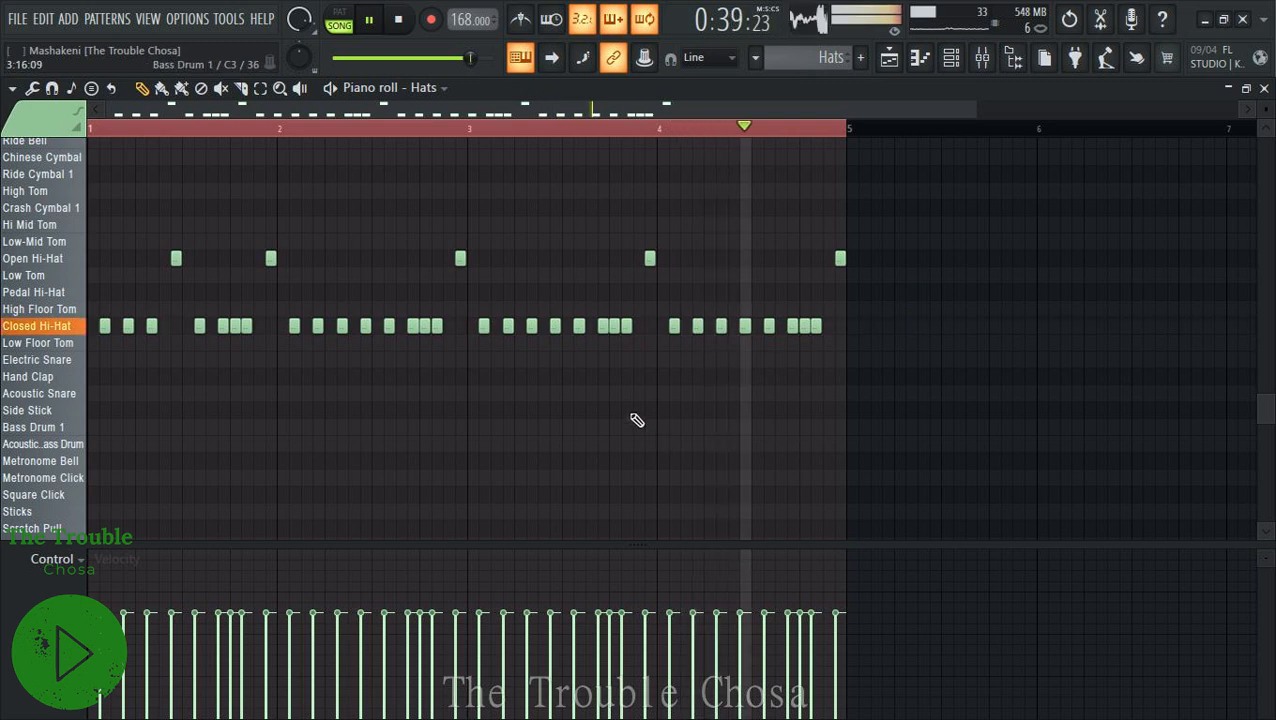
Move the first note of bar 3's three-note closed hi-hat roll to Open Hi-Hat and delete the roll's second note.
drag(603, 327, 603, 256)
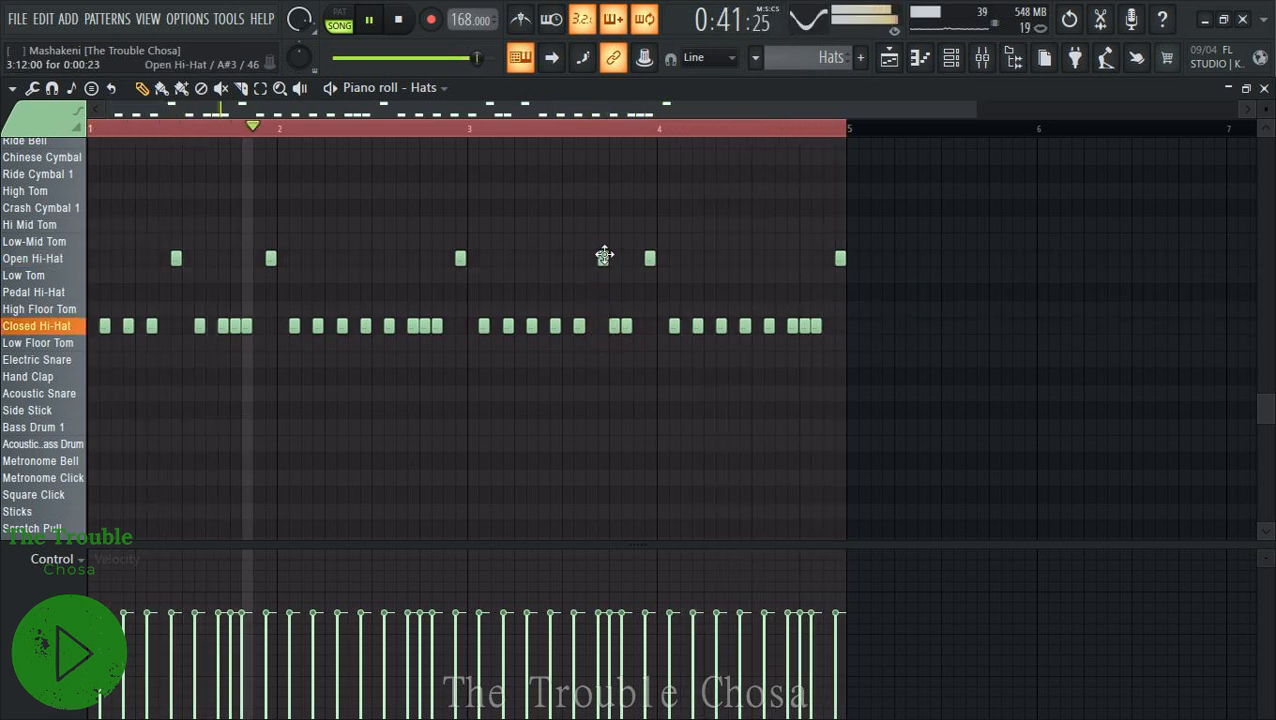
right_click(614, 330)
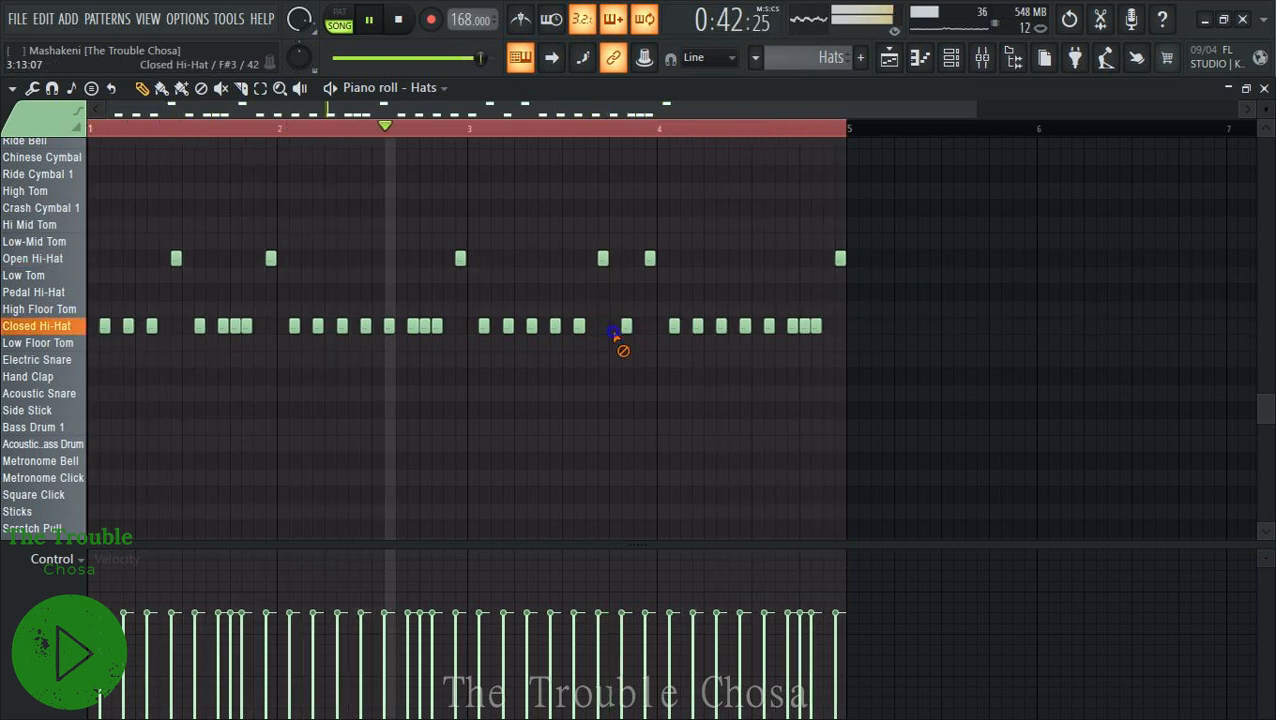
Add a closed hi-hat note in bar 4 midway between its second and third hits.
click(686, 326)
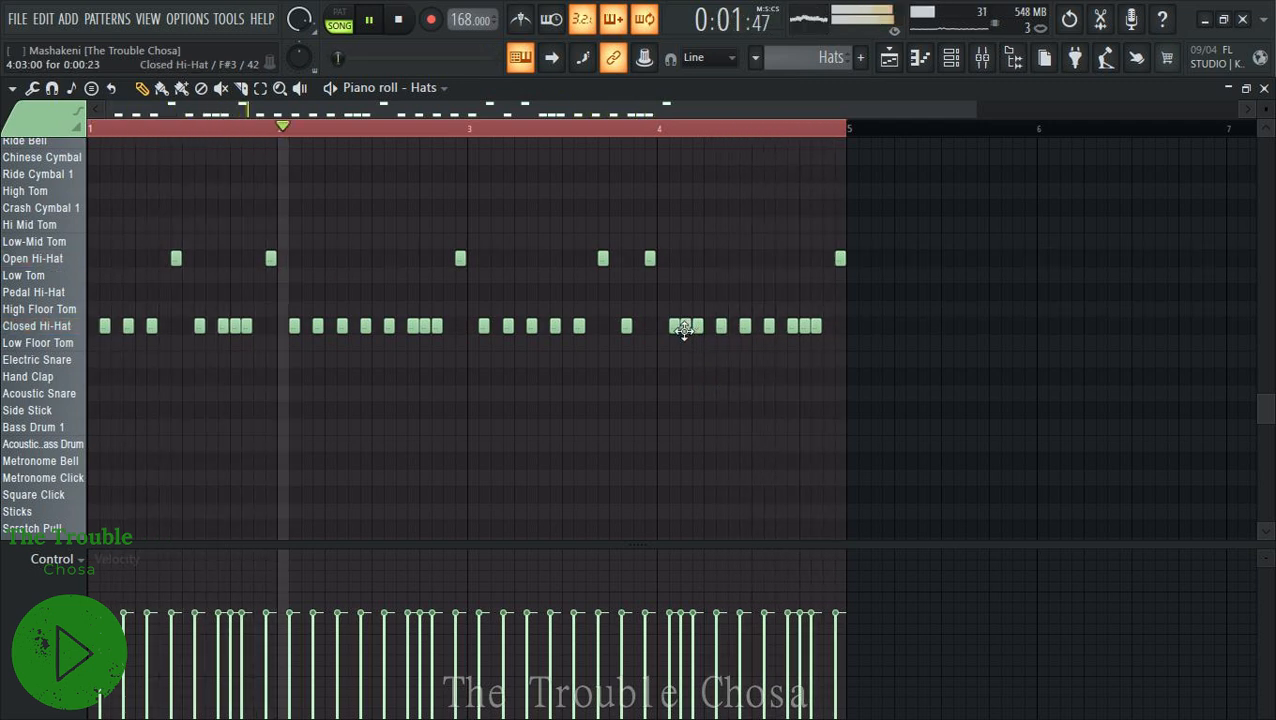
drag(684, 328, 704, 329)
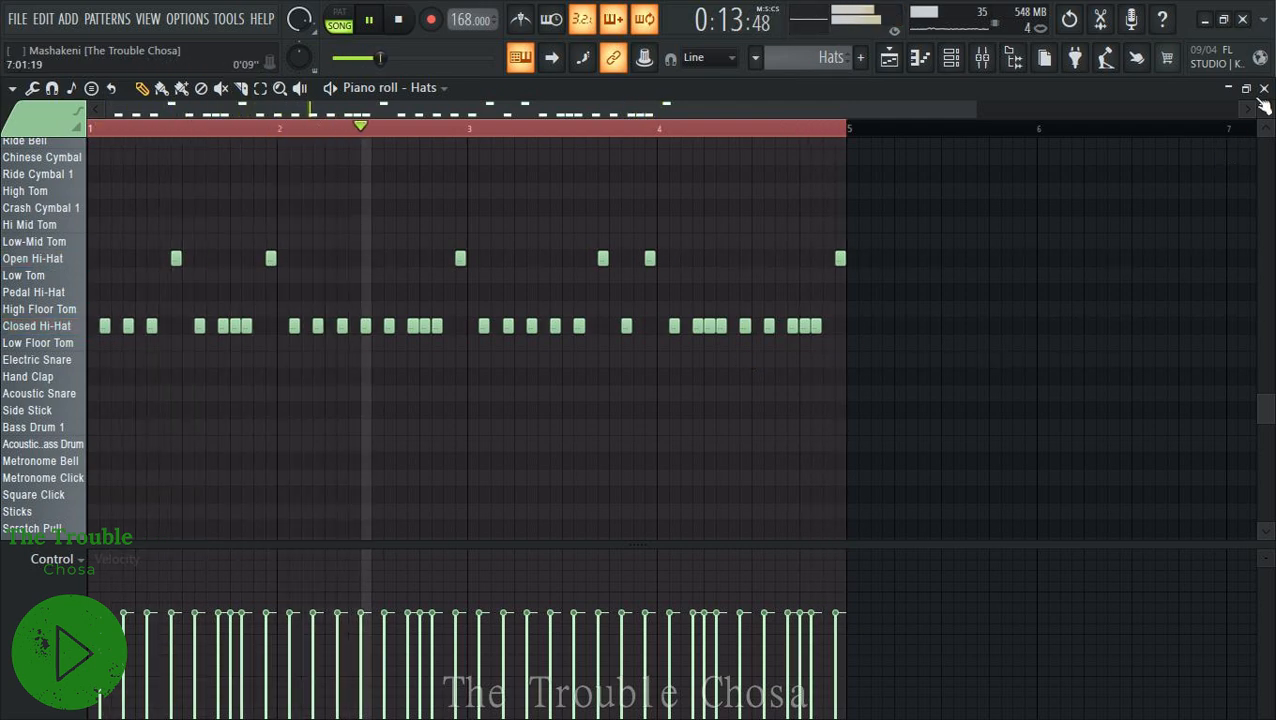
Return to the playlist and inspect the channel settings of the vocals (consolidated) audio clip.
key(F5)
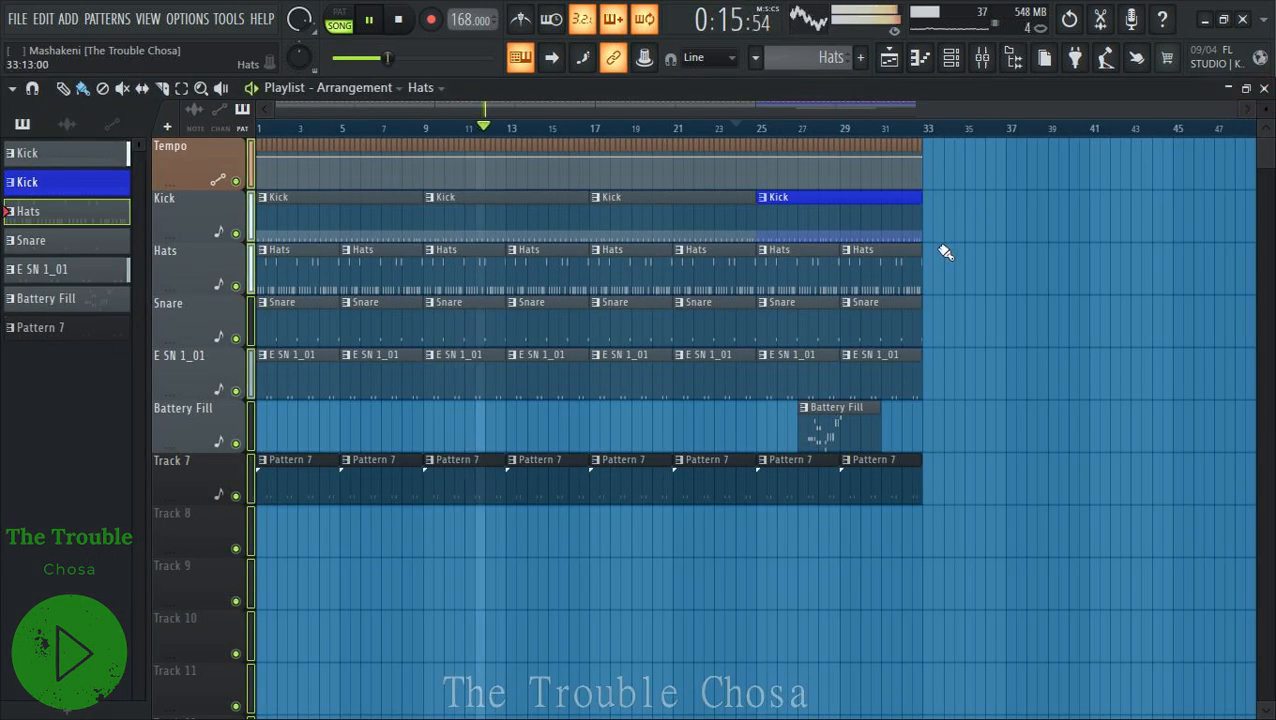
scroll(601, 493, down, 5)
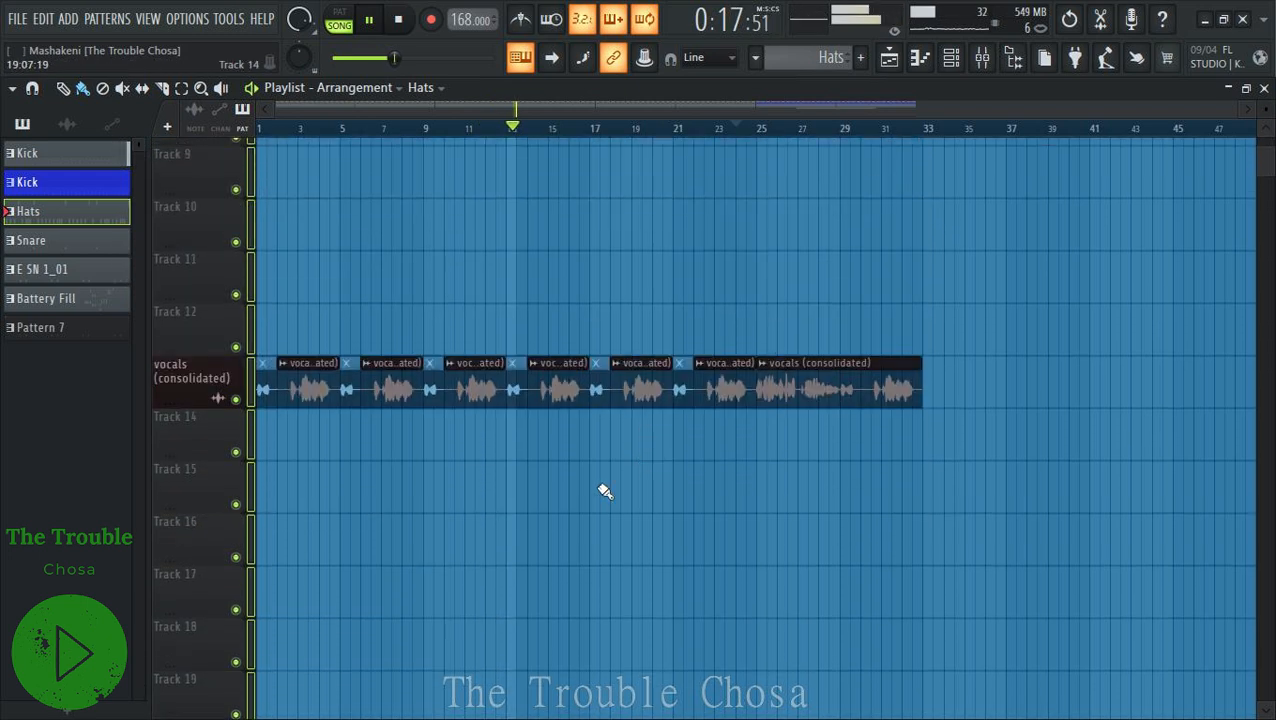
double_click(407, 320)
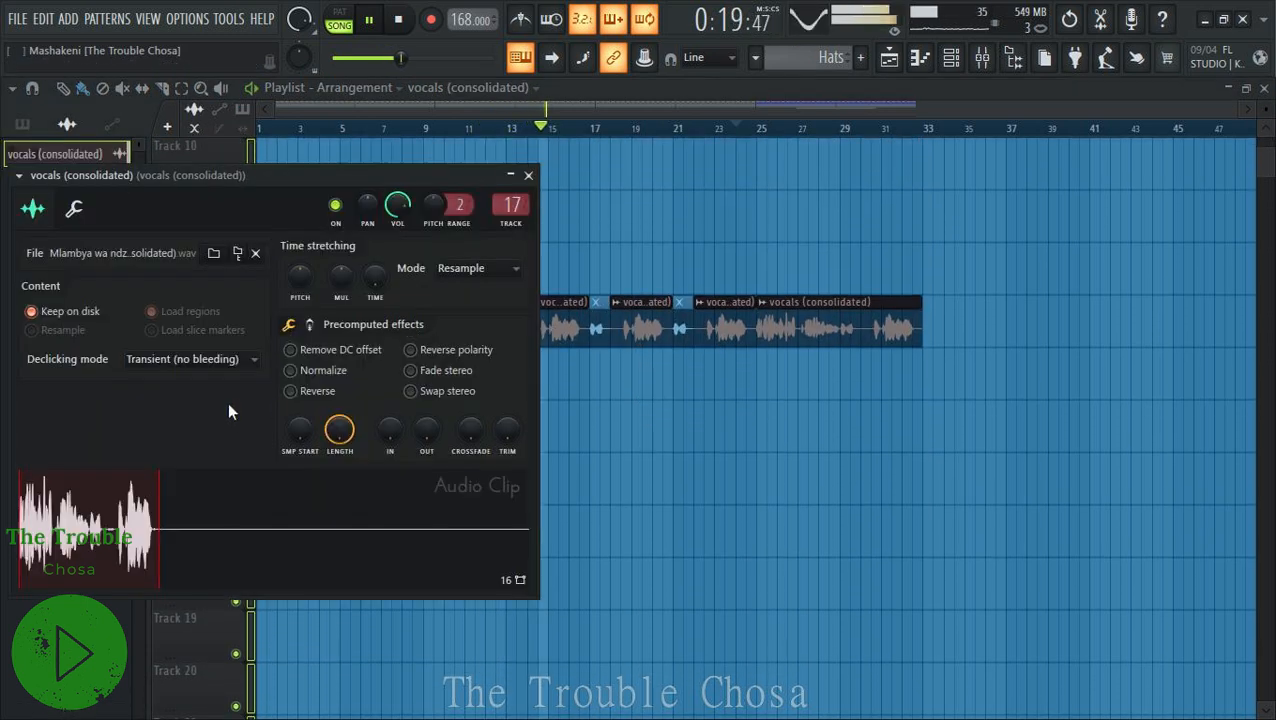
click(528, 177)
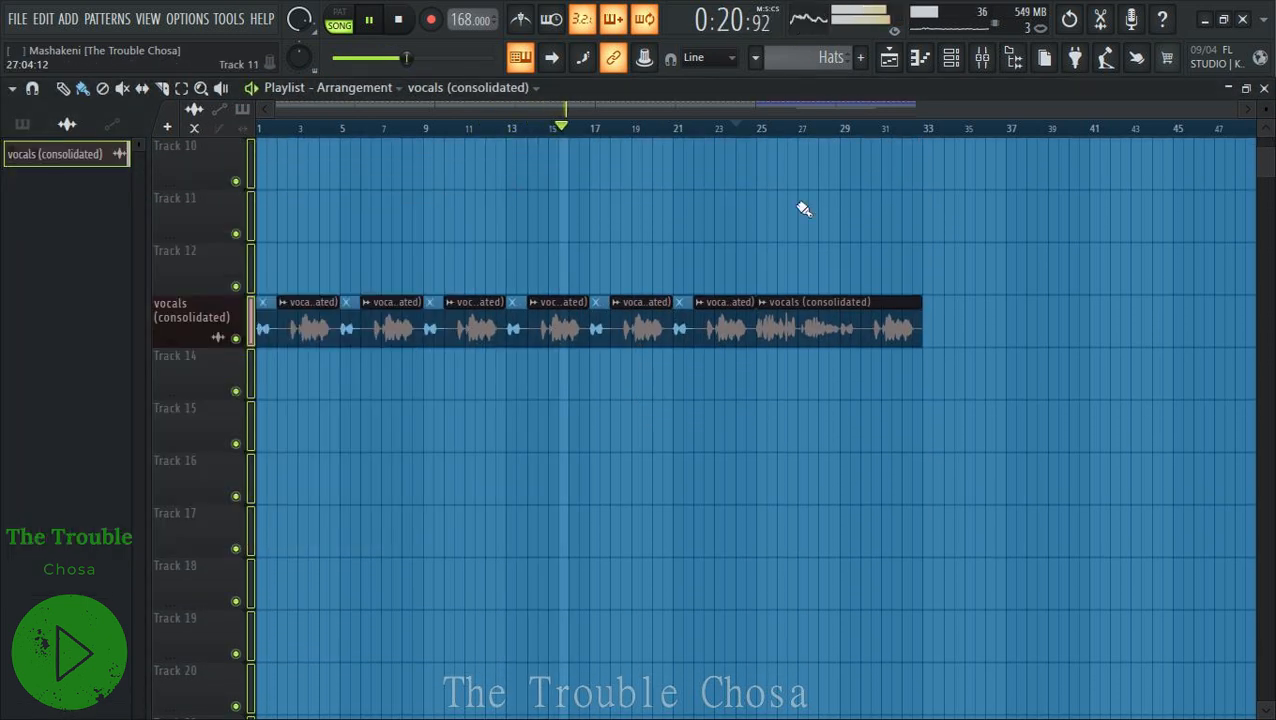
Inspect the vocals mixer track's effects, covering both Fruity Parametric EQ 2 instances and Convology XT, and close their windows.
click(982, 62)
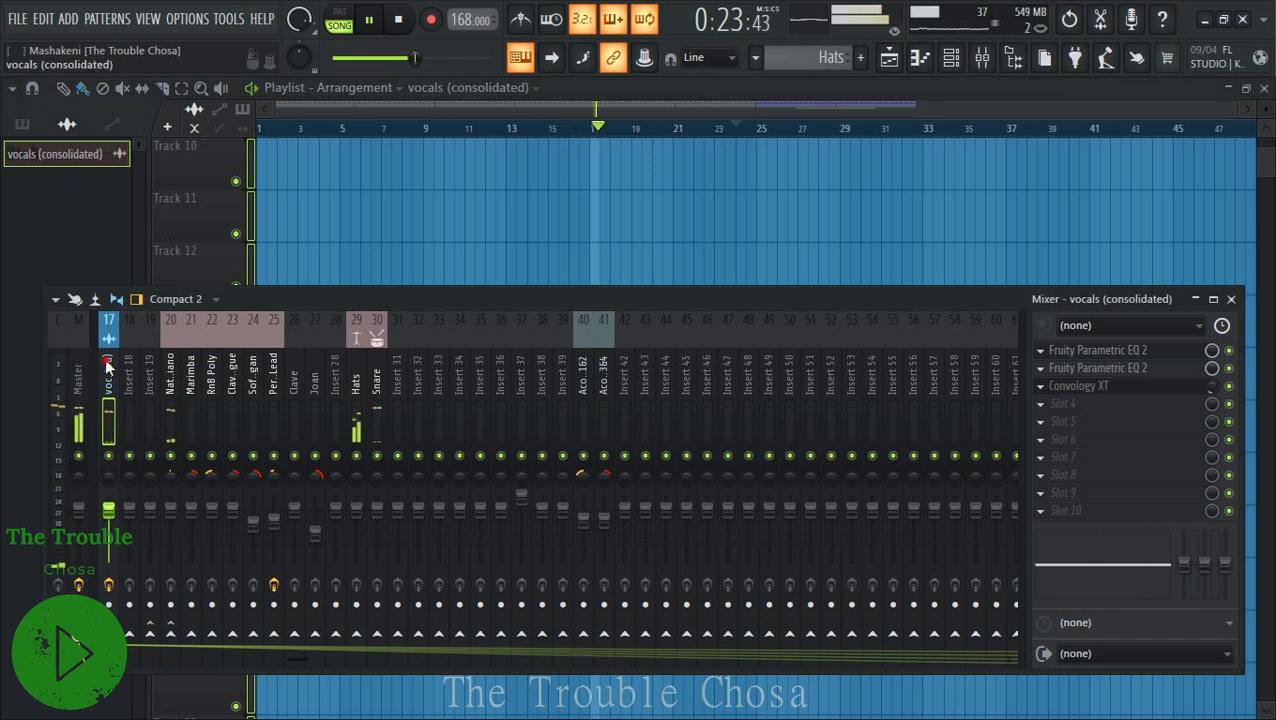
click(1119, 360)
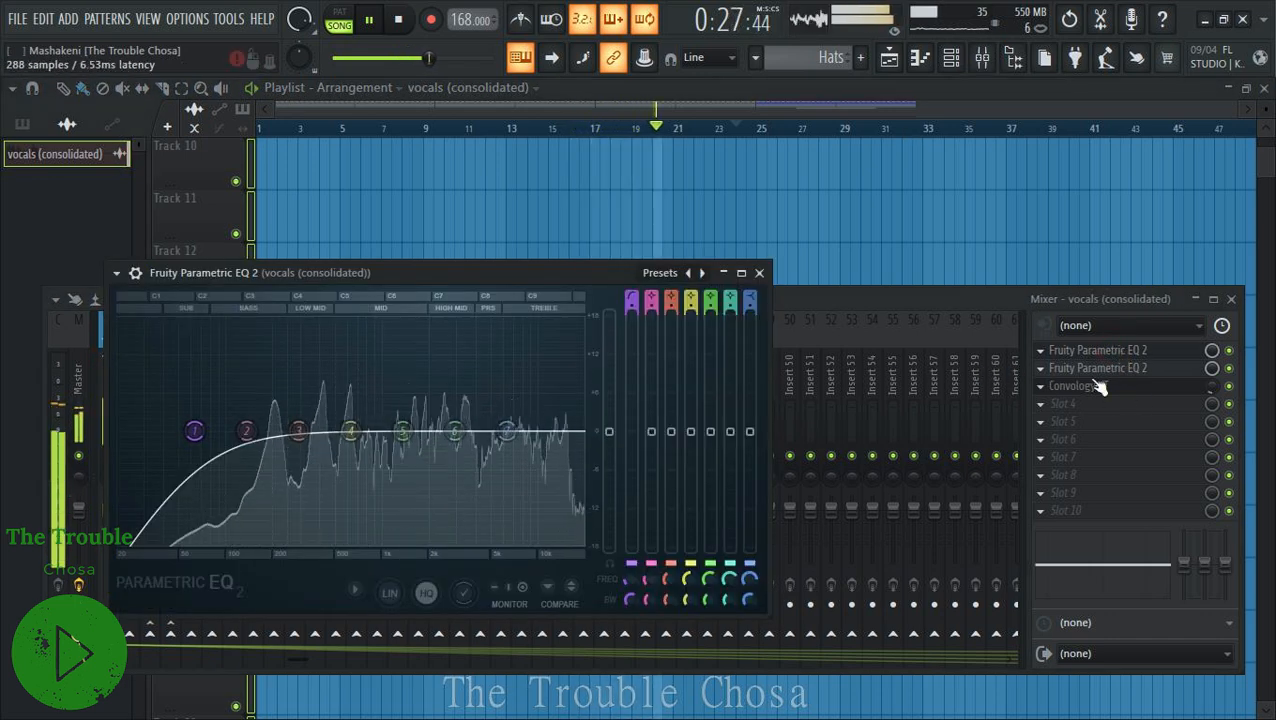
click(1103, 369)
click(1104, 370)
click(1106, 370)
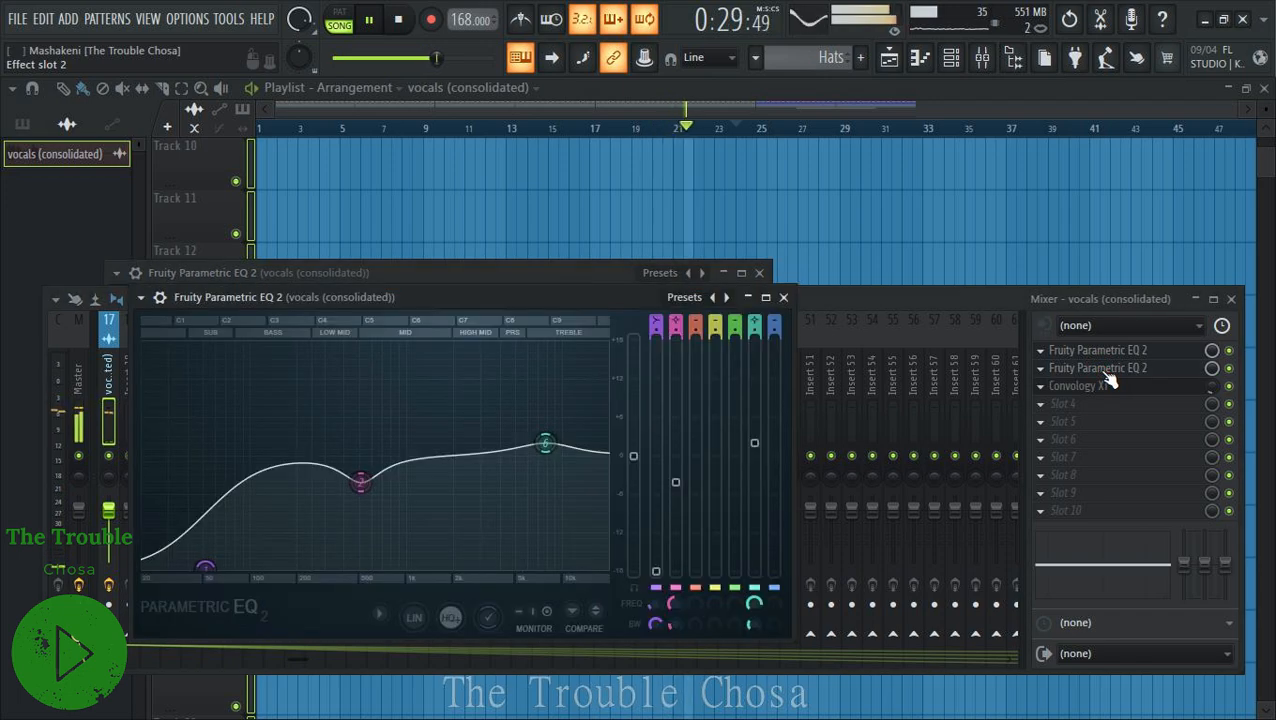
click(1104, 387)
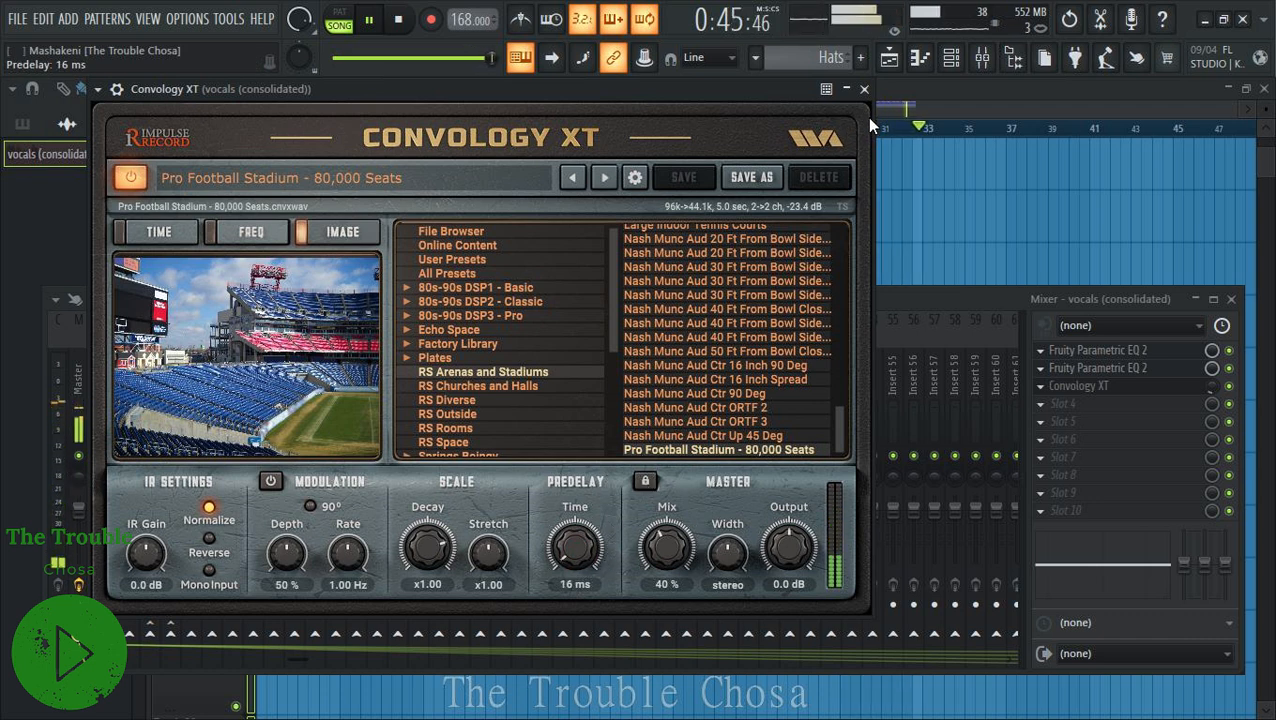
click(864, 89)
click(897, 278)
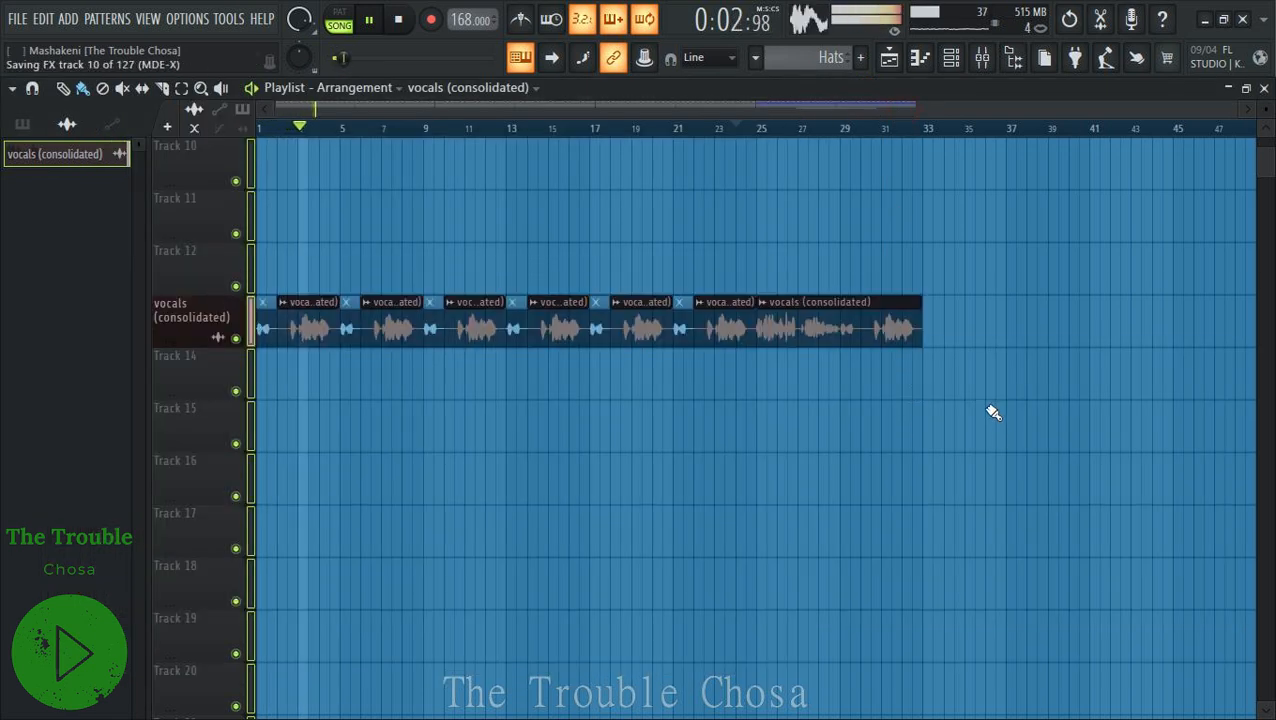
Select Pattern 7 in the playlist and examine its Room Snare notes in the piano roll.
scroll(993, 412, up, 9)
scroll(1034, 347, down, 4)
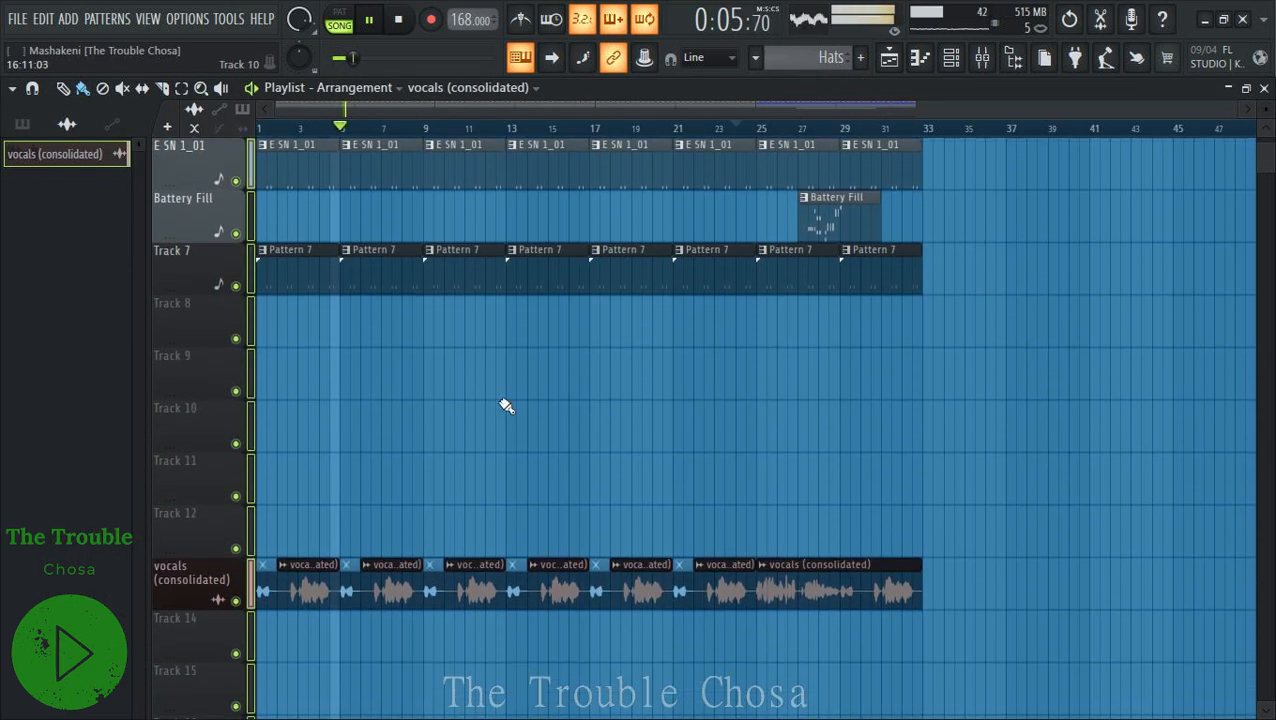
scroll(350, 400, up, 3)
click(288, 433)
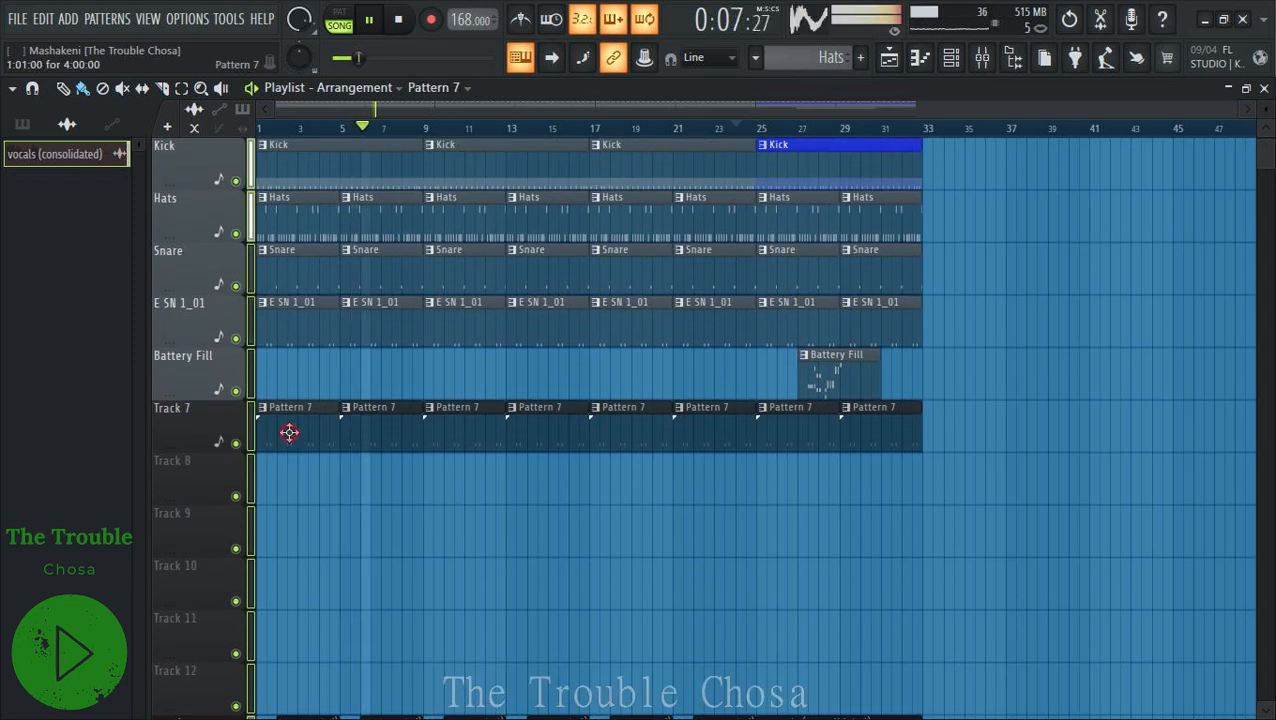
click(951, 58)
click(378, 352)
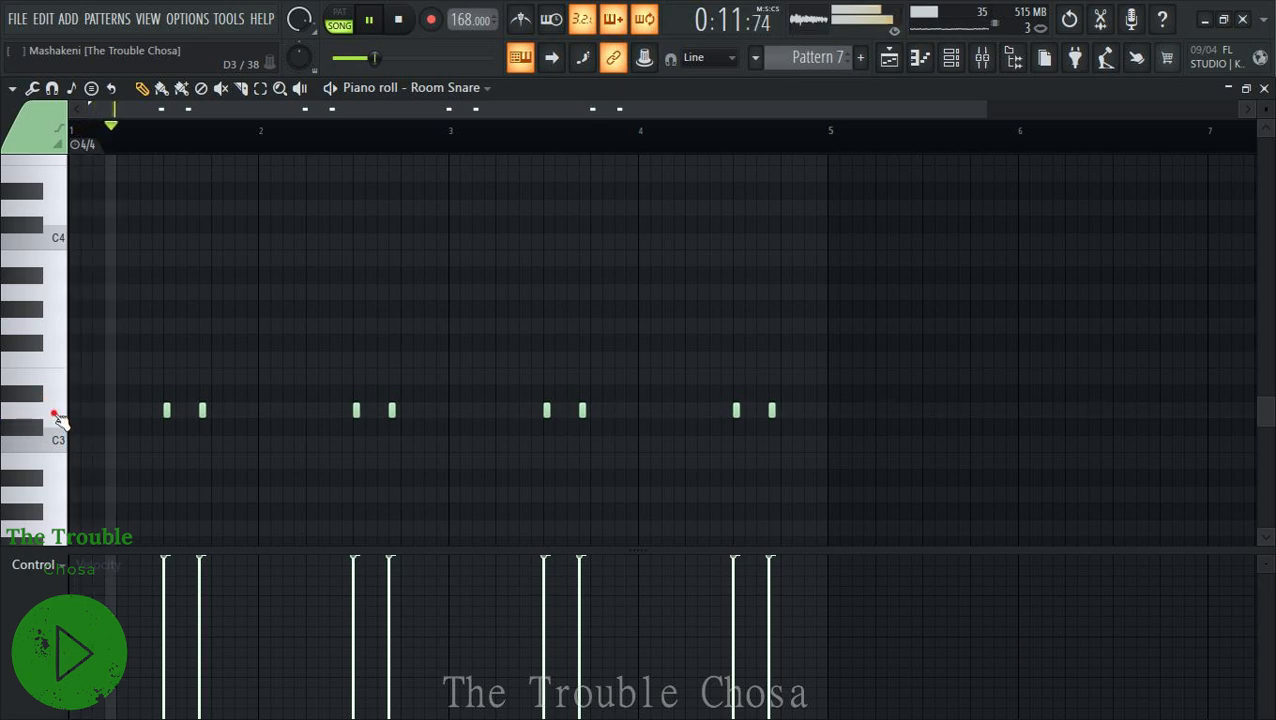
click(1264, 88)
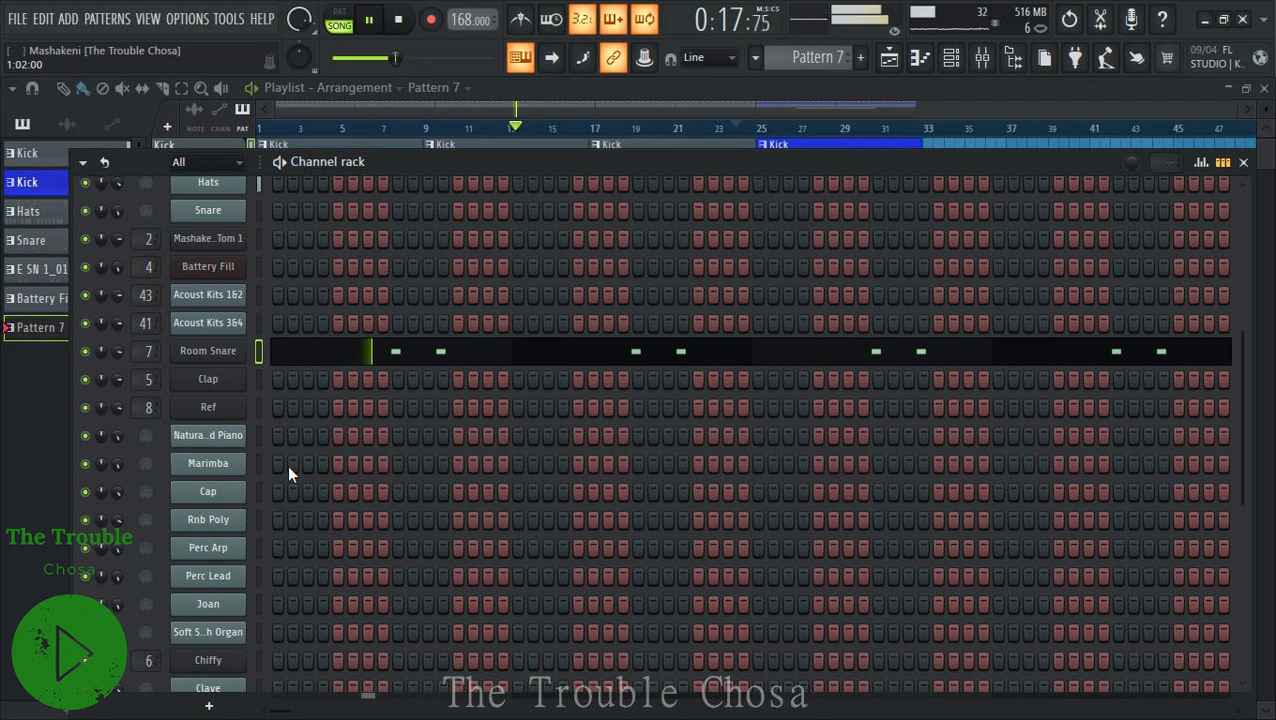
Open the Clap channel's piano roll in Pattern 7 and place a C5 note on the second step of bar 1.
right_click(207, 381)
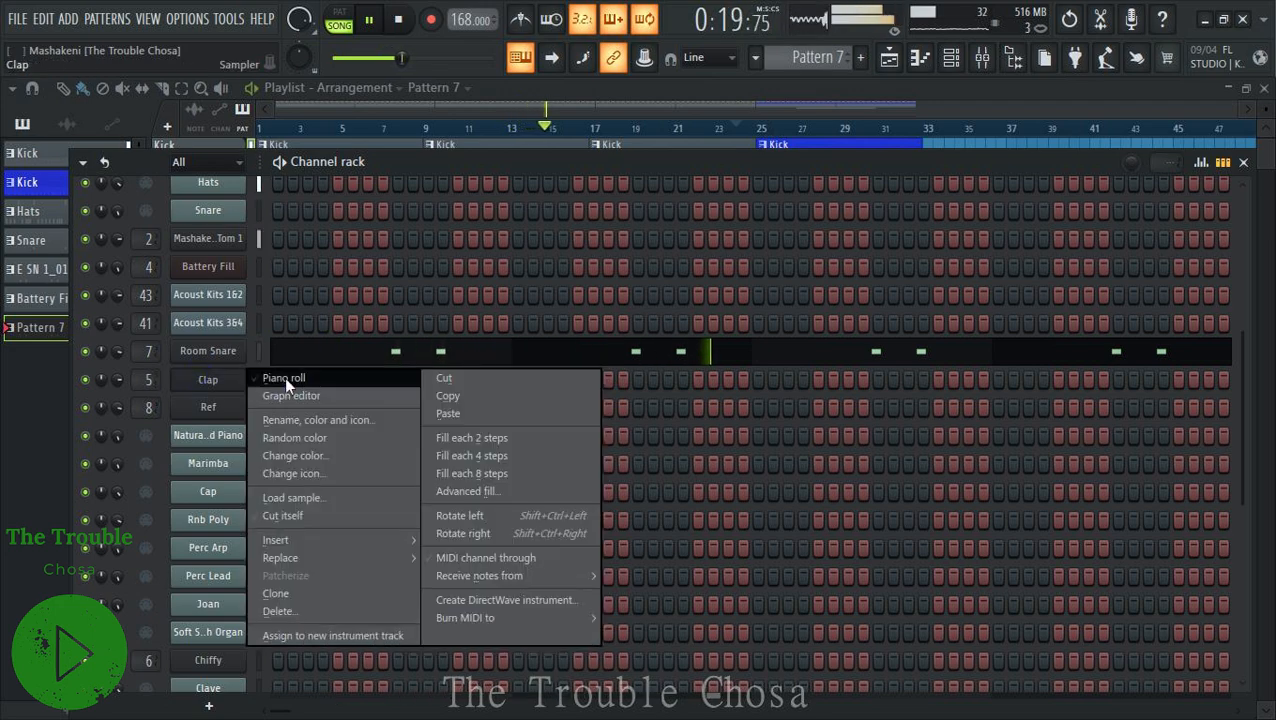
click(284, 377)
scroll(60, 324, up, 3)
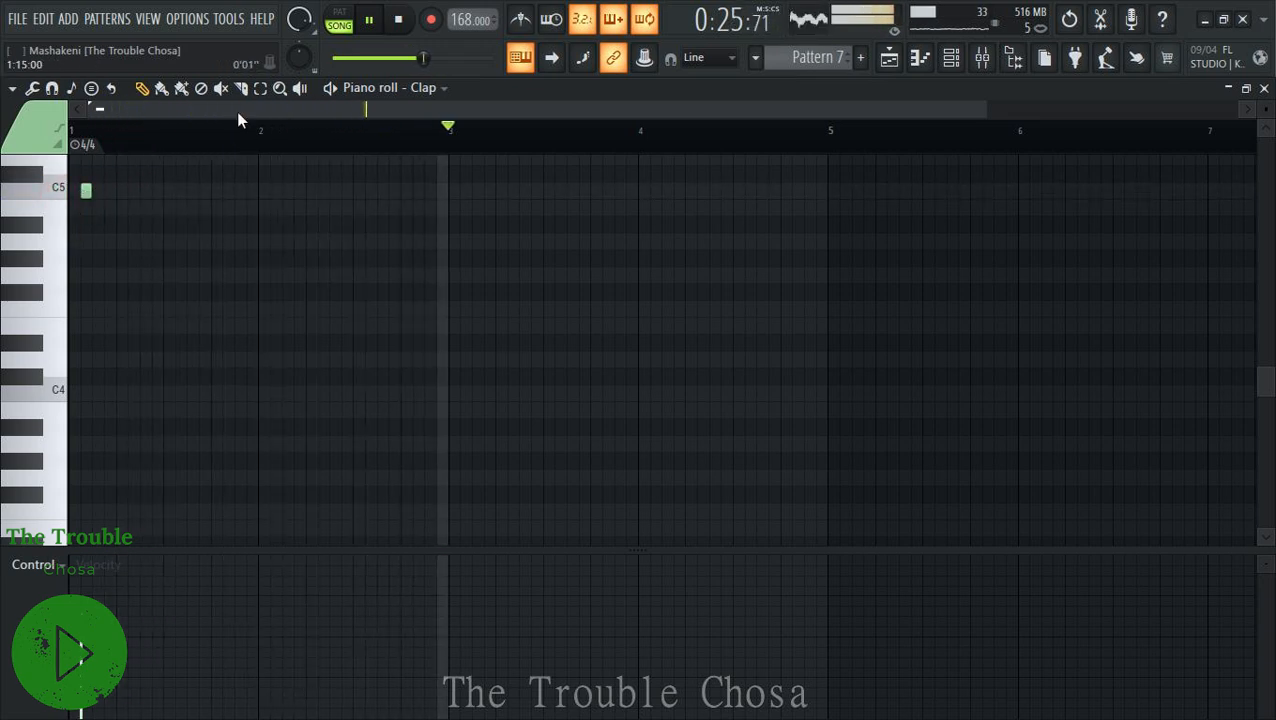
Select the first beat of the Clap pattern and duplicate it on every beat through the end of bar 4.
click(262, 90)
drag(115, 144, 69, 300)
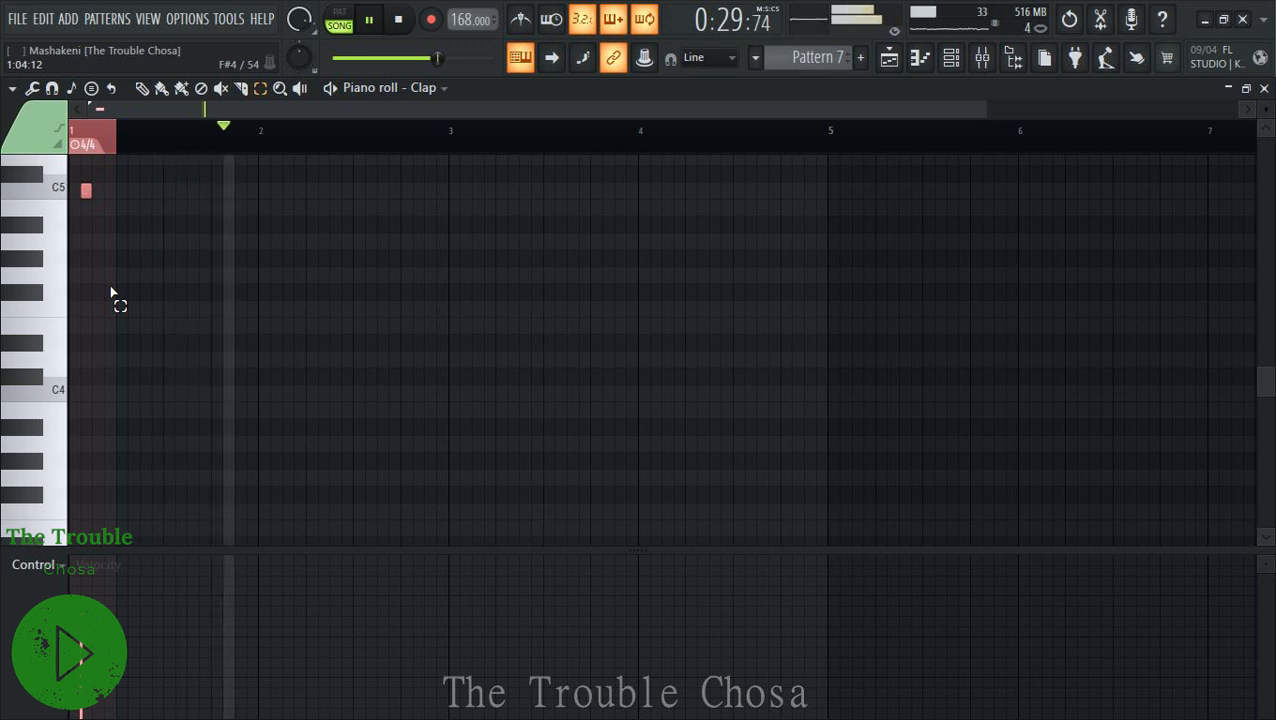
key(ctrl+b)
key(ctrl+b)
key(ctrl+b)
key(ctrl+b)
key(ctrl+b)
key(ctrl+b)
key(ctrl+b)
key(ctrl+b)
key(ctrl+b)
key(ctrl+b)
key(ctrl+b)
key(ctrl+b)
key(ctrl+b)
key(ctrl+b)
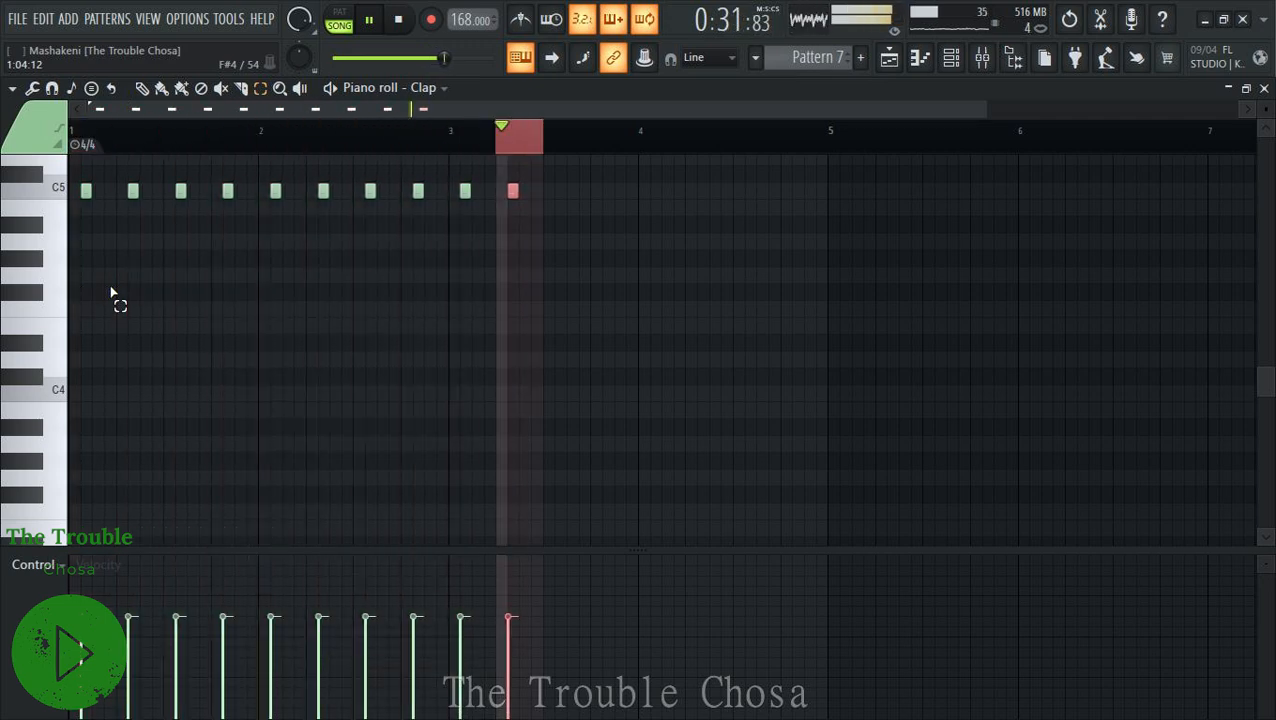
key(ctrl+b)
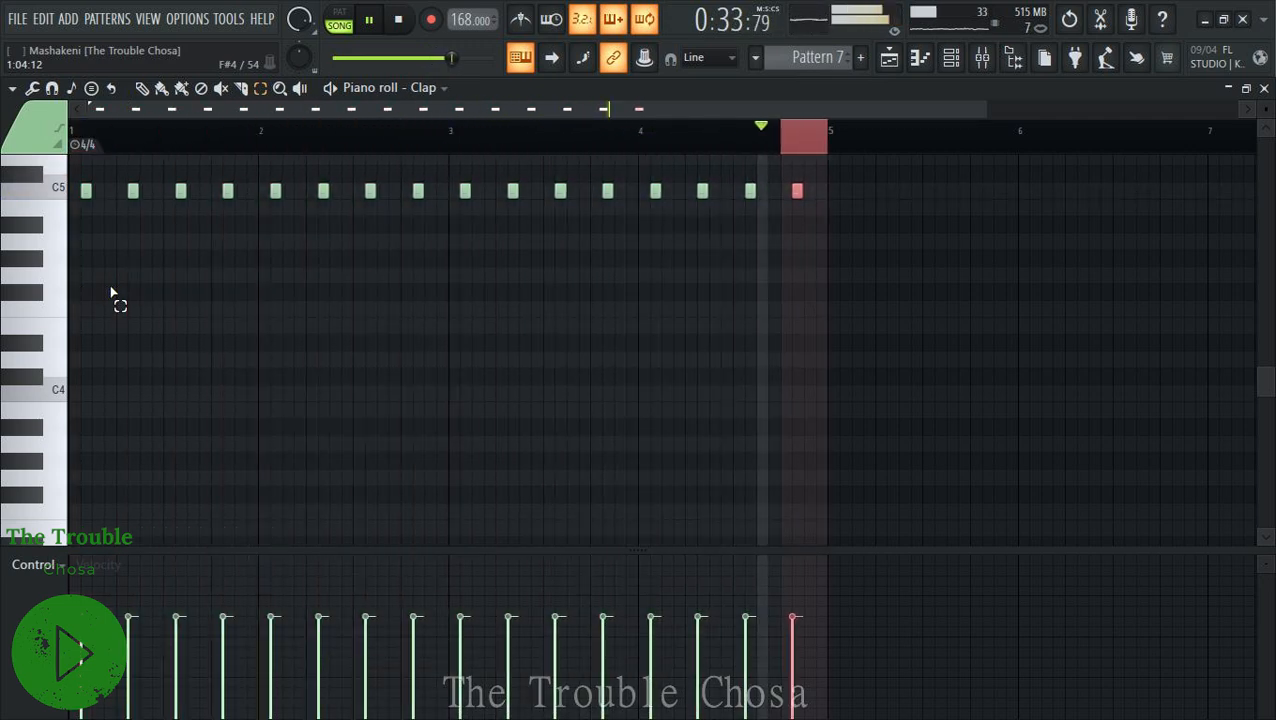
click(1264, 89)
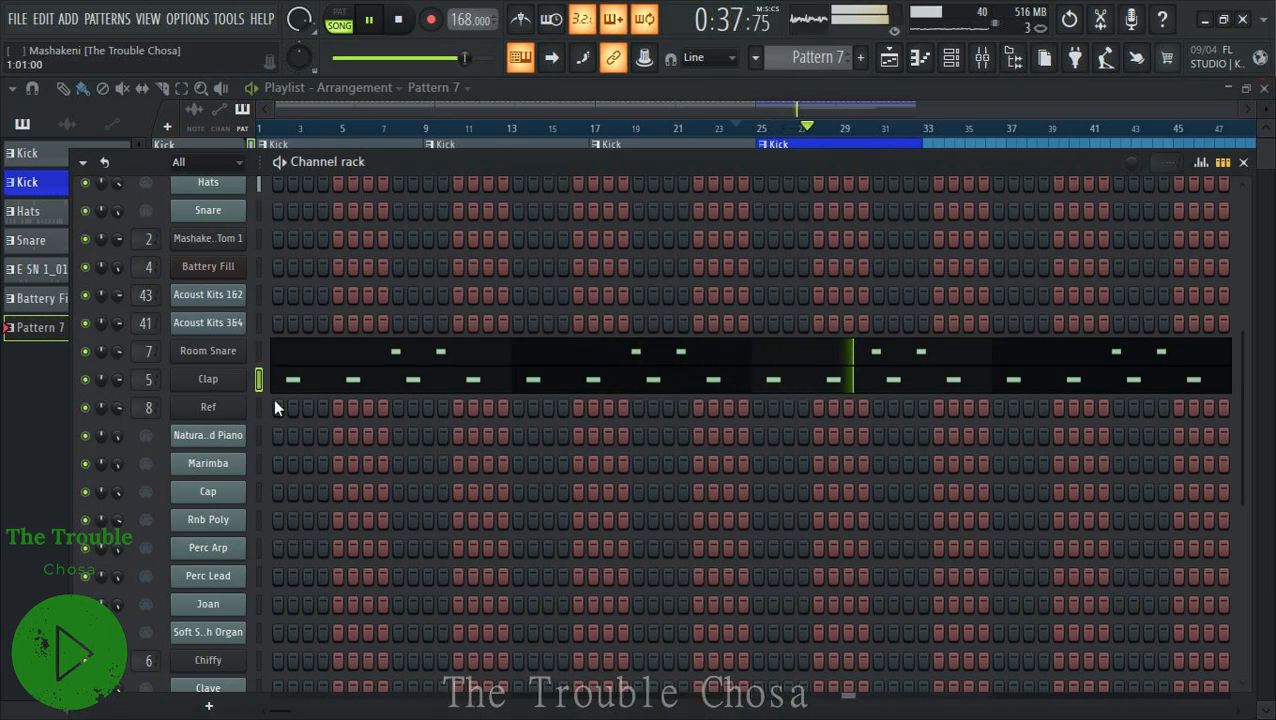
click(290, 378)
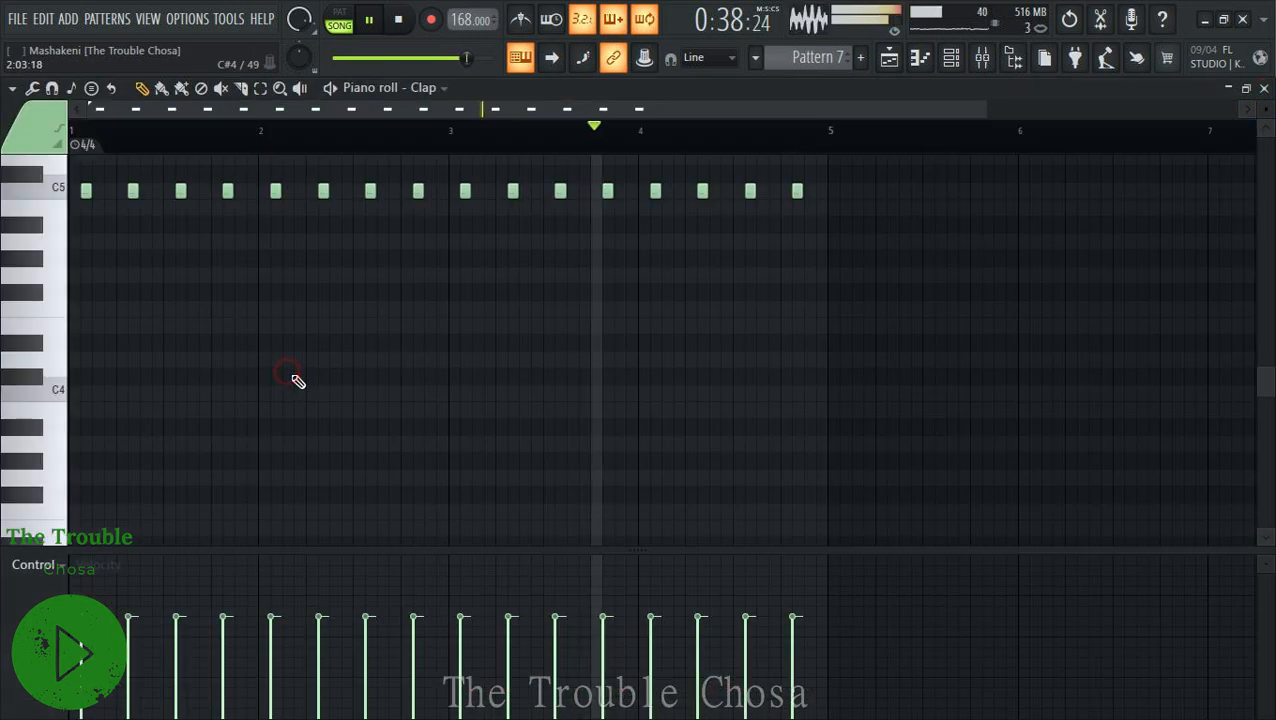
click(1264, 89)
Open the Ref channel's piano roll in Pattern 7.
scroll(488, 407, down, 4)
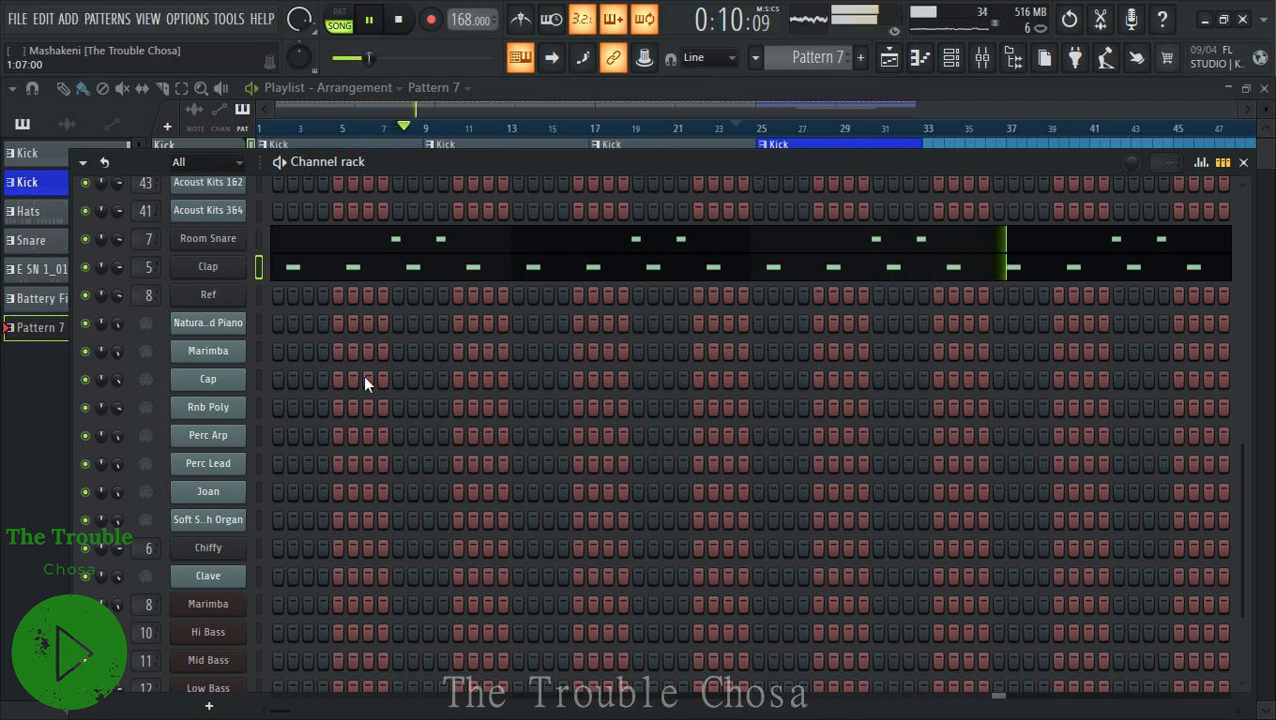
right_click(226, 297)
click(276, 302)
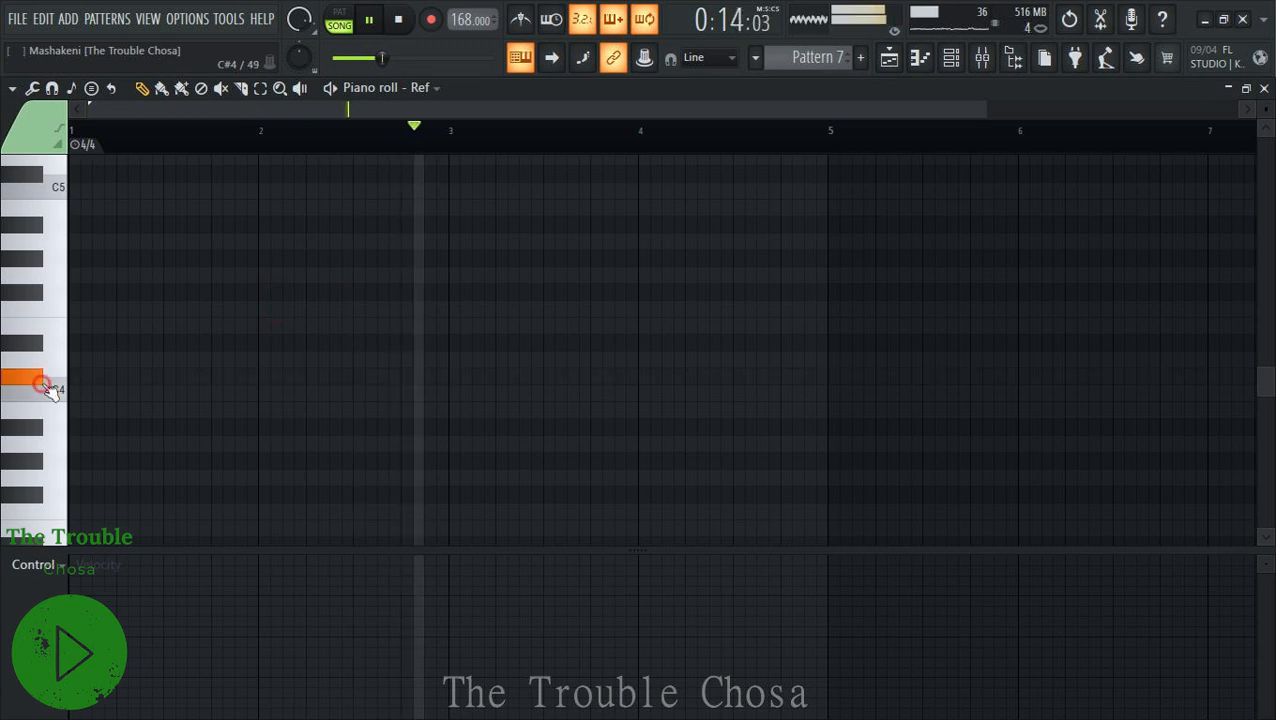
Audition the Ref channel's sounds on individual keys across several octaves around C4, C5 and C6.
click(45, 309)
scroll(46, 310, up, 3)
click(57, 397)
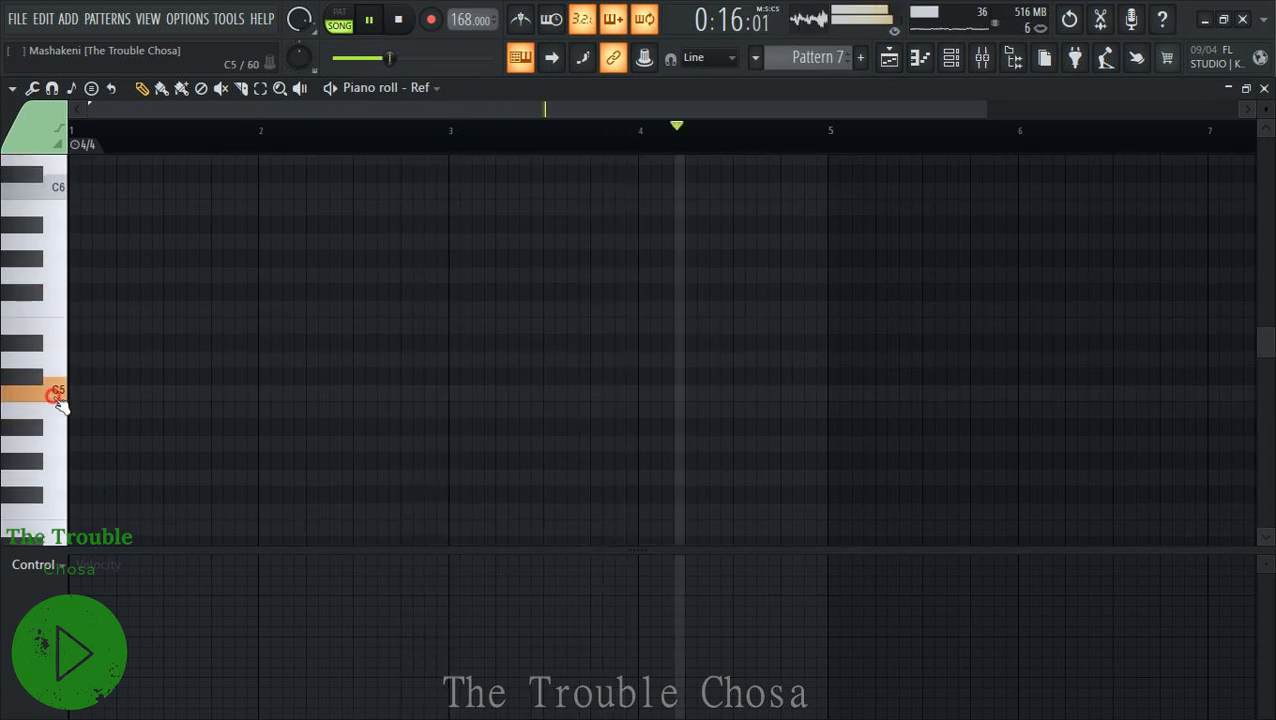
click(60, 349)
click(46, 274)
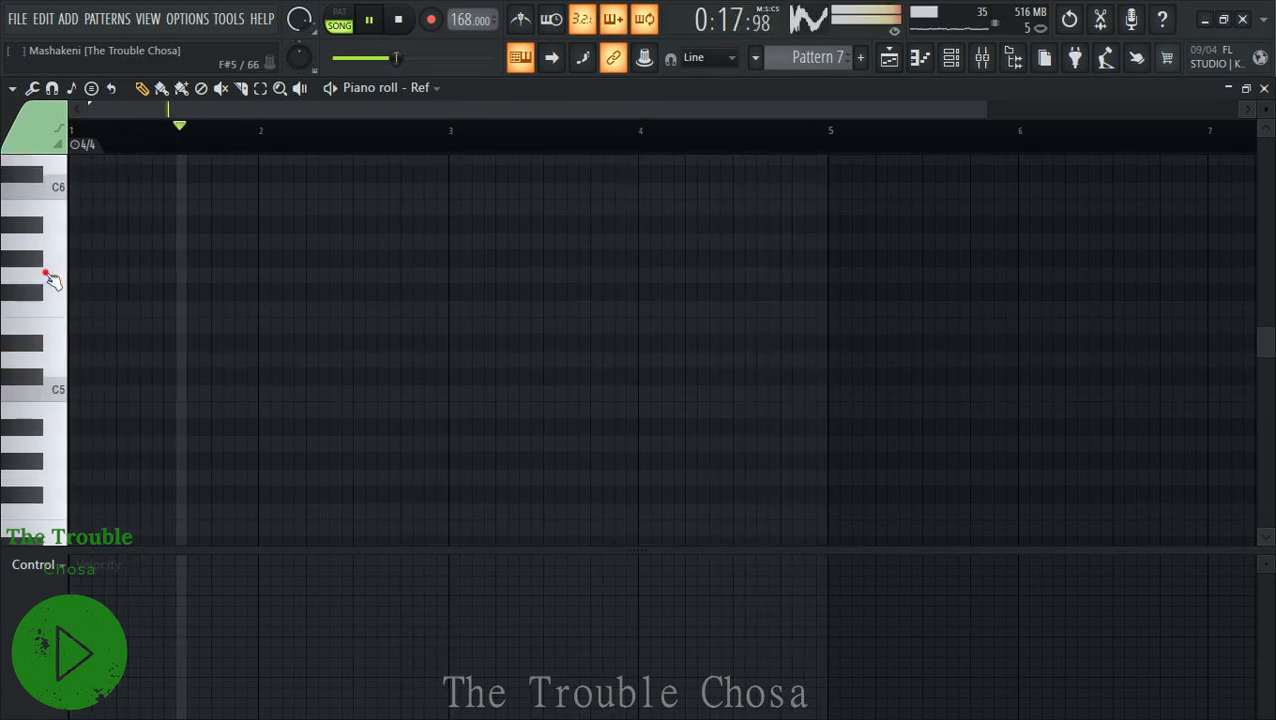
drag(46, 251, 28, 414)
scroll(34, 424, down, 5)
click(34, 416)
click(57, 366)
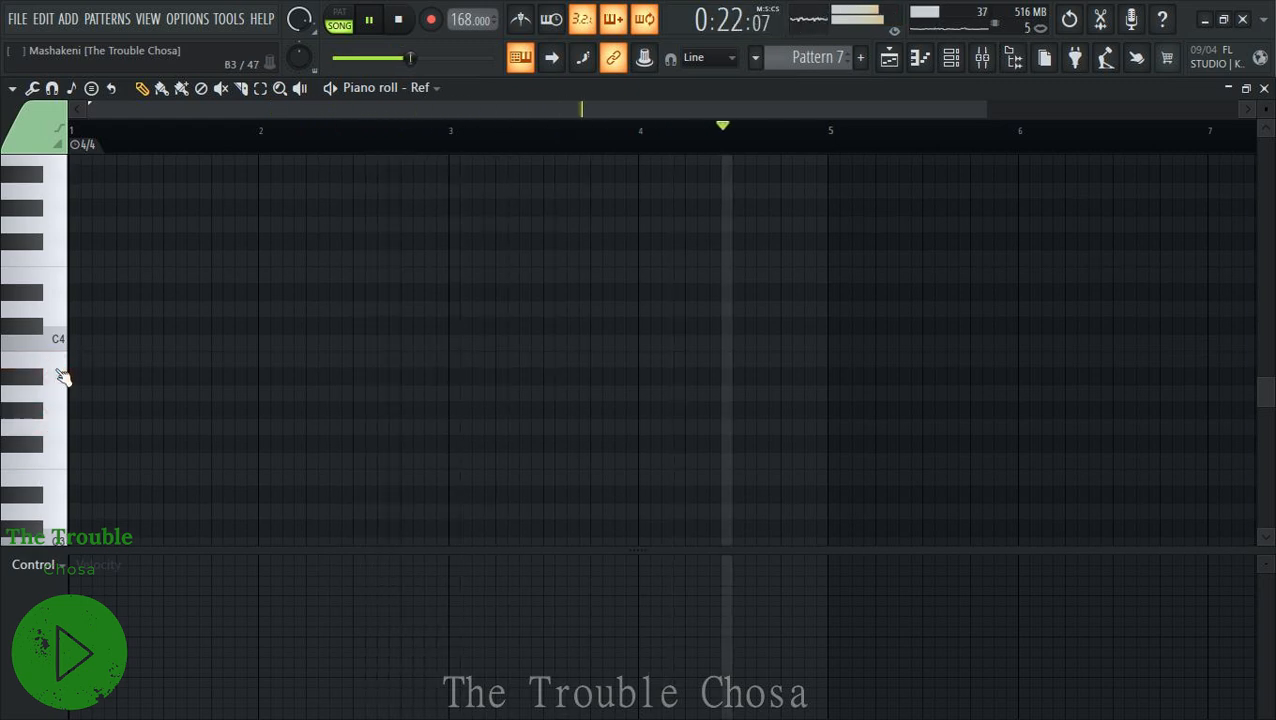
click(62, 340)
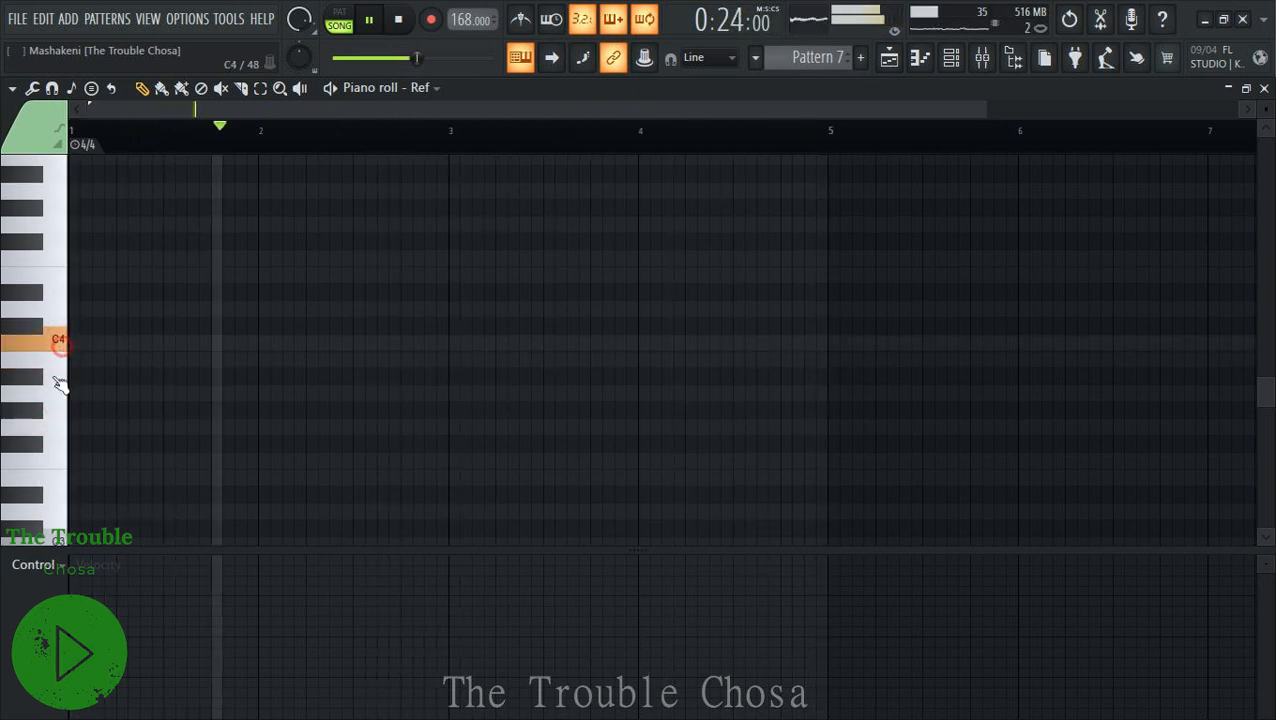
scroll(58, 380, up, 3)
click(62, 292)
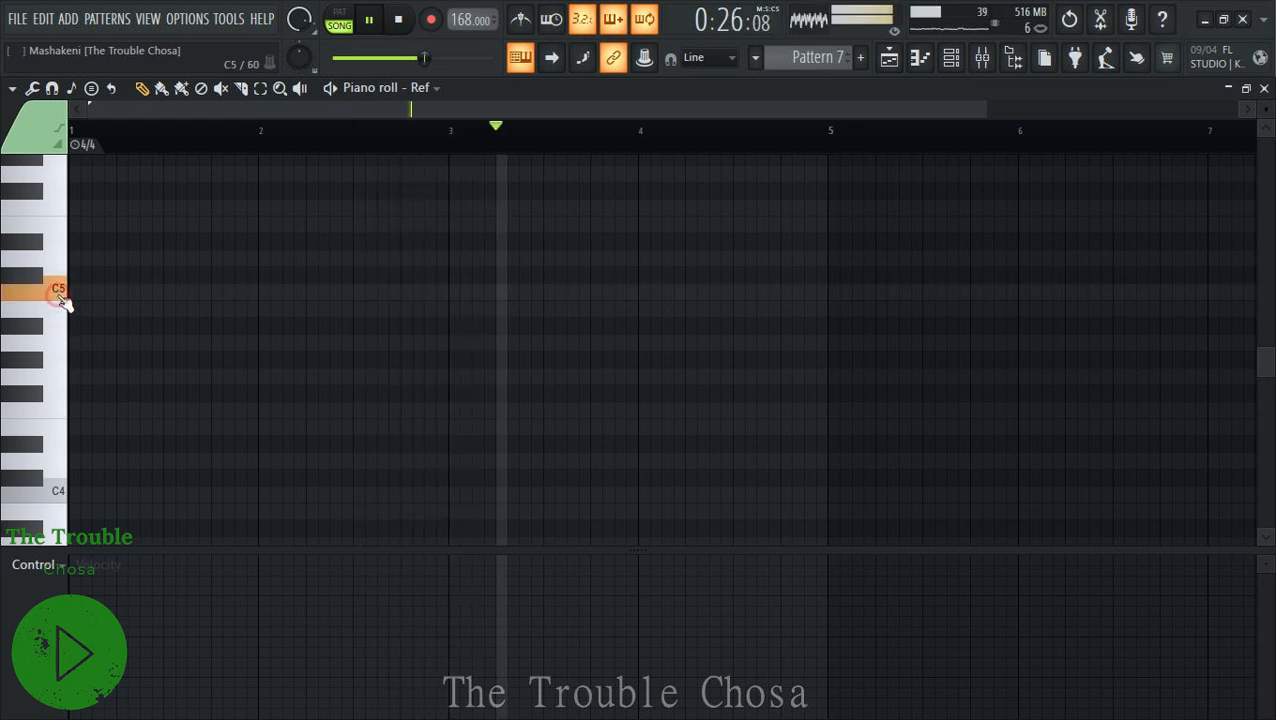
scroll(64, 310, up, 4)
click(58, 290)
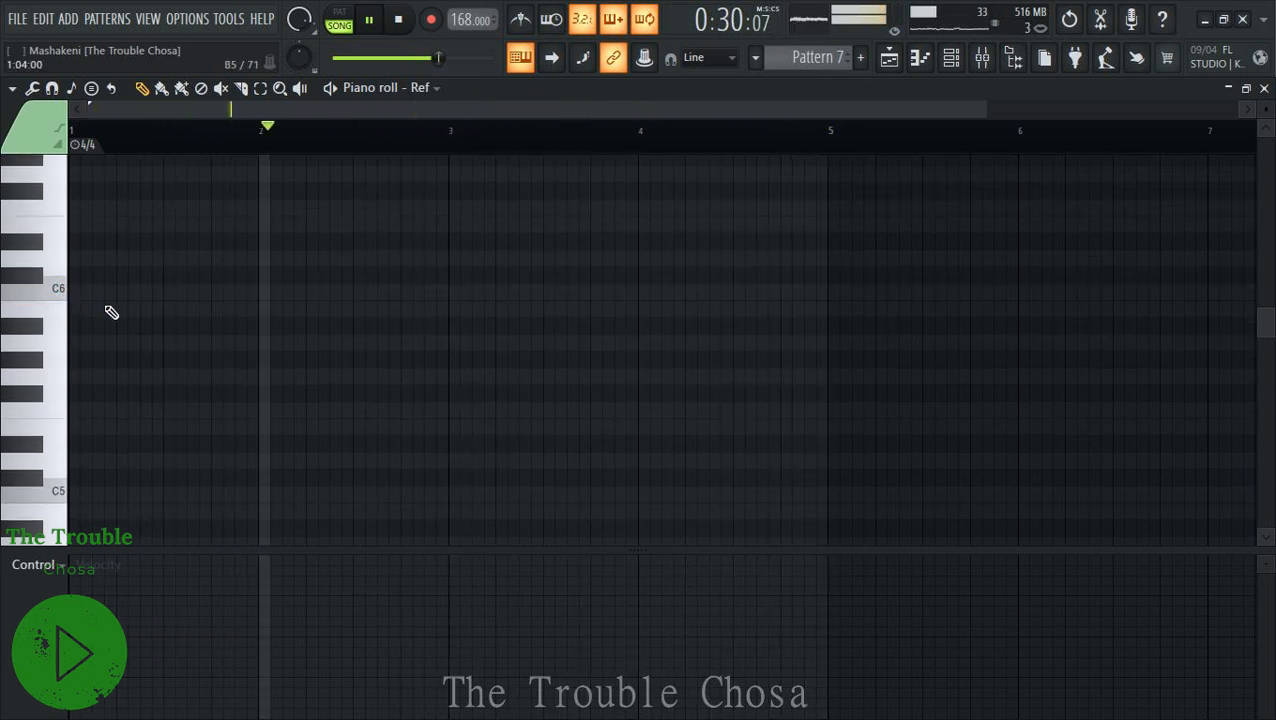
Place a four-step C6 note on step 4 and a two-step B5 note on step 9 of bar 1 for Ref.
click(109, 292)
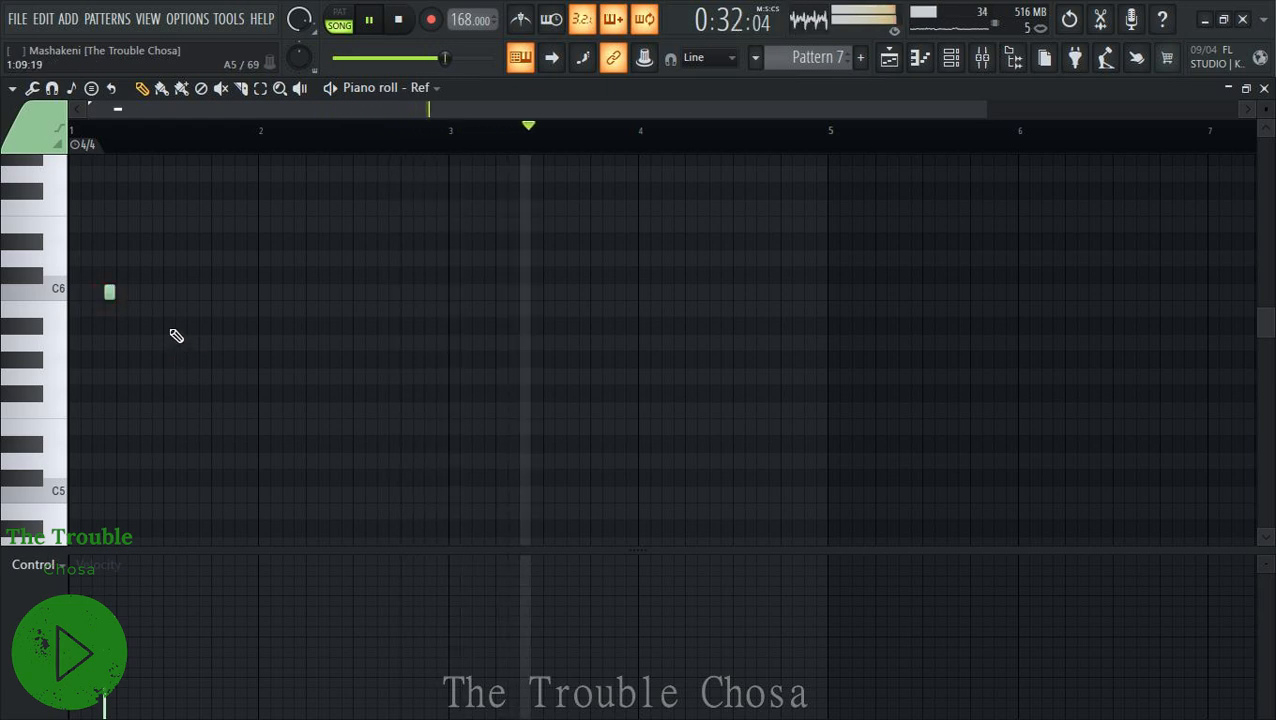
click(168, 326)
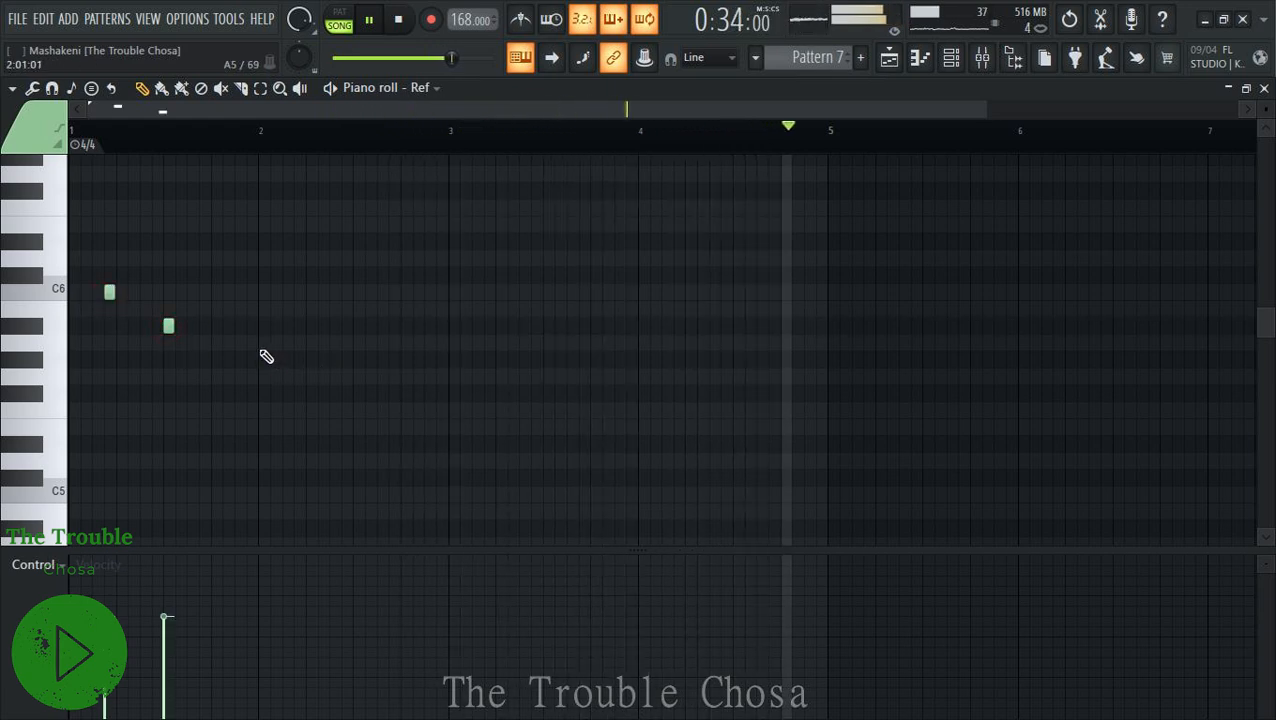
drag(169, 326, 152, 298)
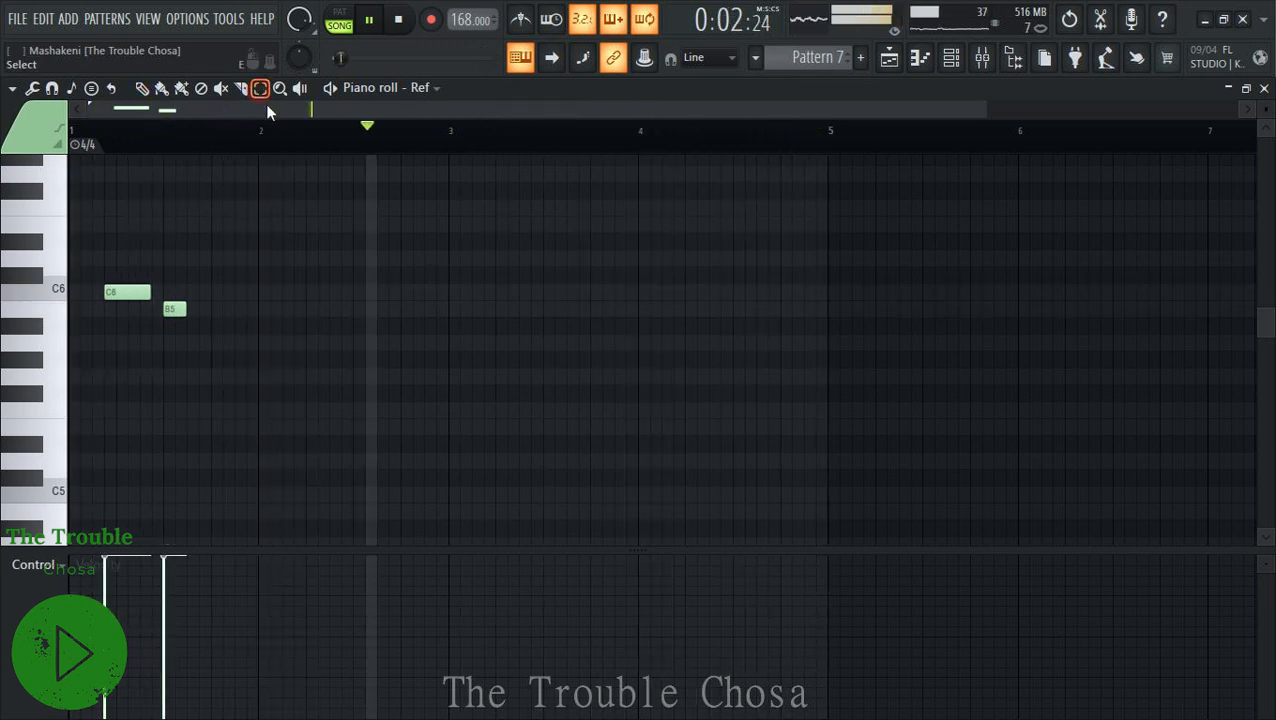
Duplicate the Ref notes of bar 1 into bars 2, 3 and 4, and close the piano roll.
key(ctrl+a)
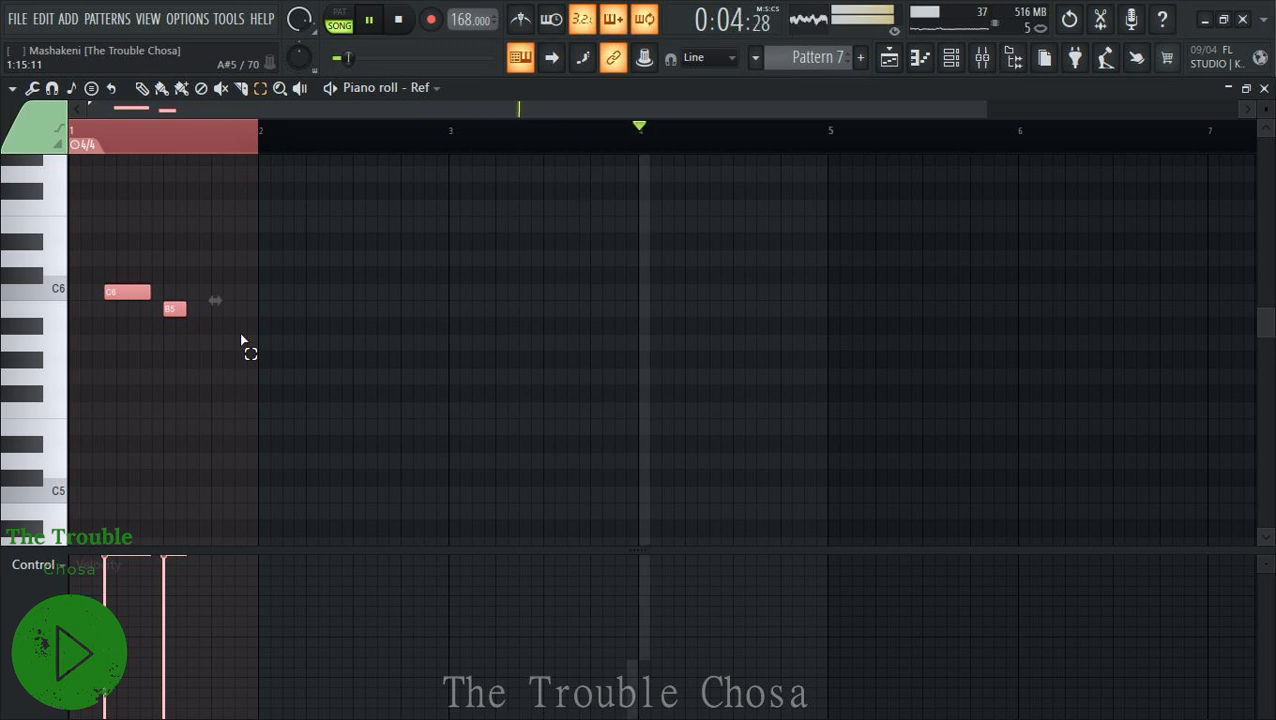
key(ctrl+b)
key(ctrl+b)
key(ctrl+b)
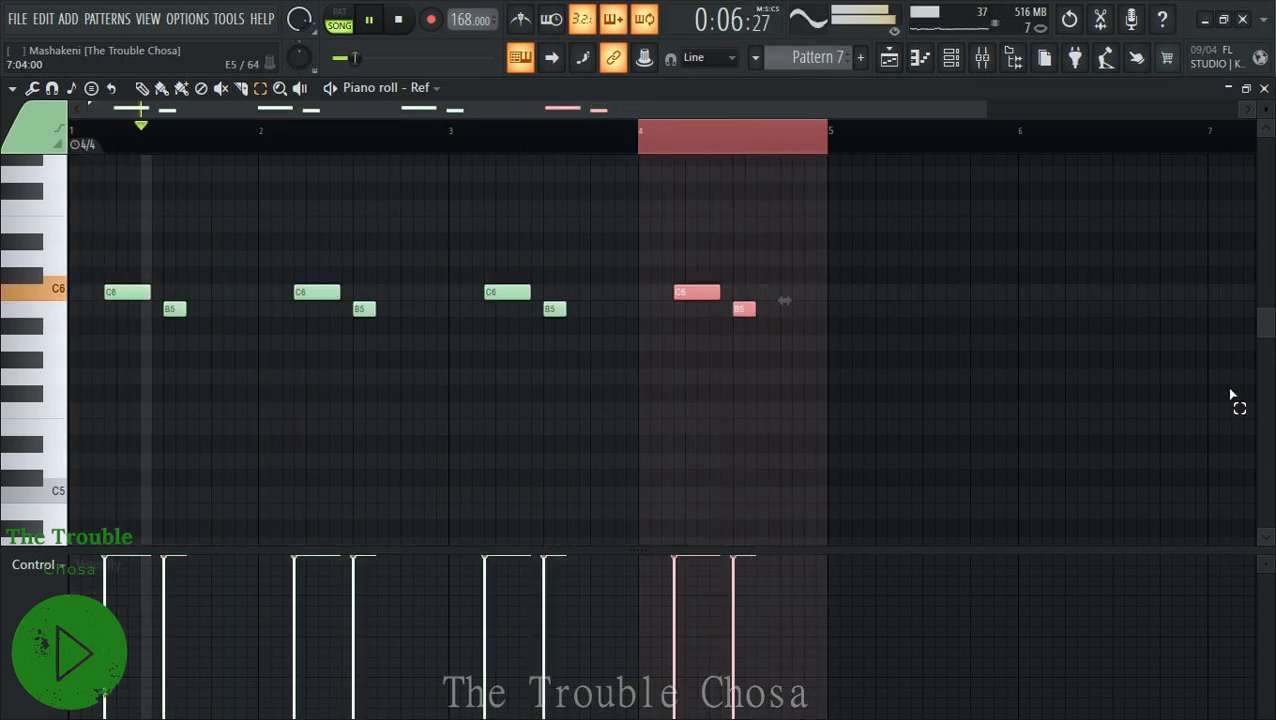
click(1264, 89)
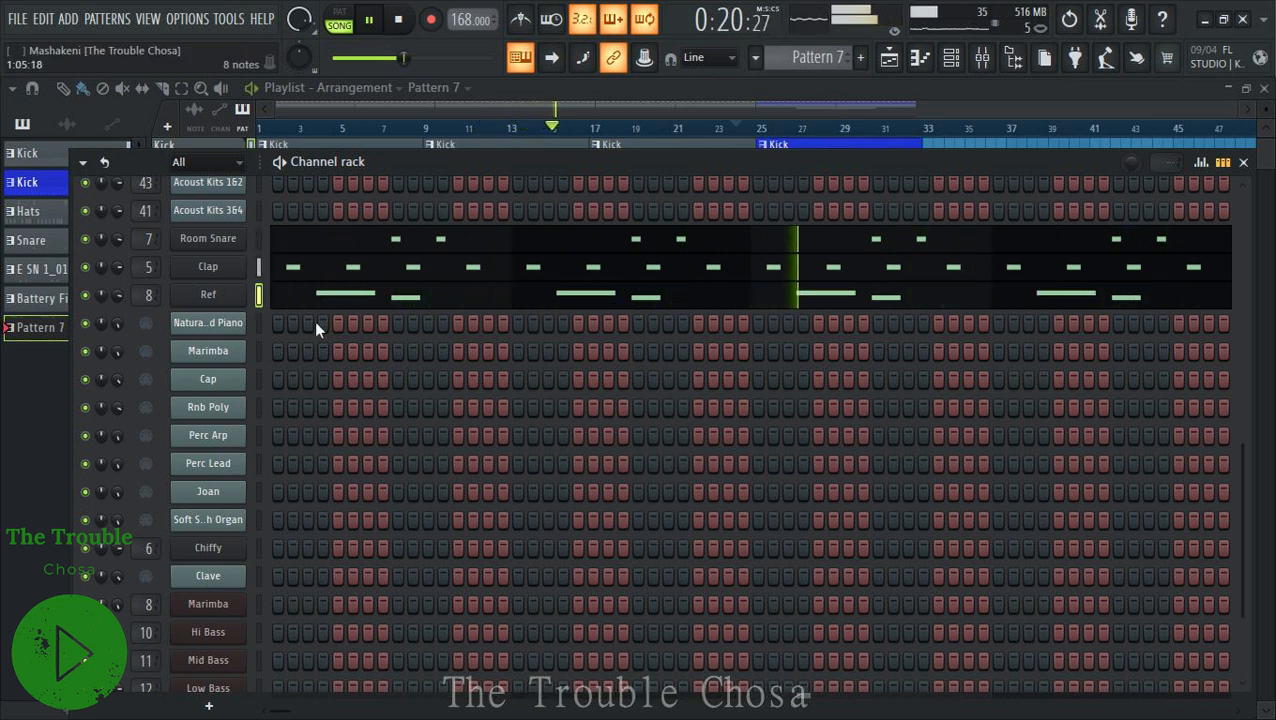
Open the Natural Grand Piano piano roll in Pattern 7 and place two-step C#6 and F#5 notes at the start of bar 1.
right_click(240, 322)
click(282, 325)
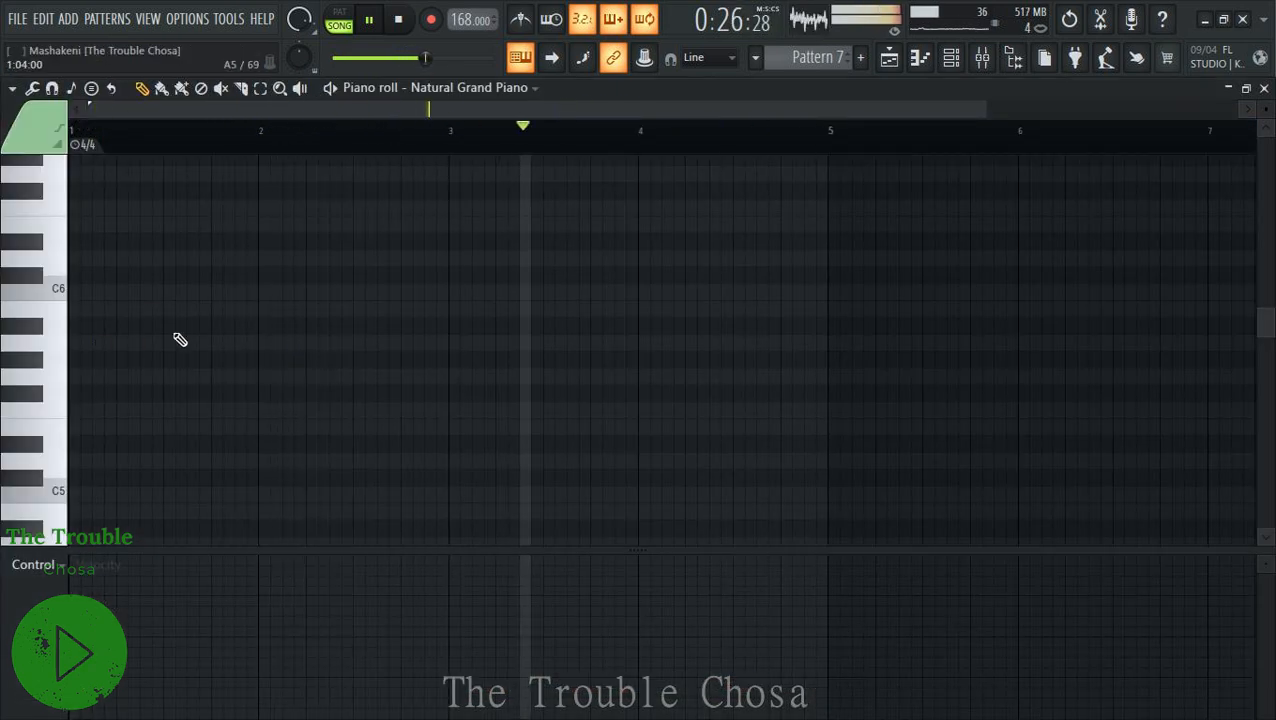
click(79, 260)
right_click(79, 262)
click(78, 276)
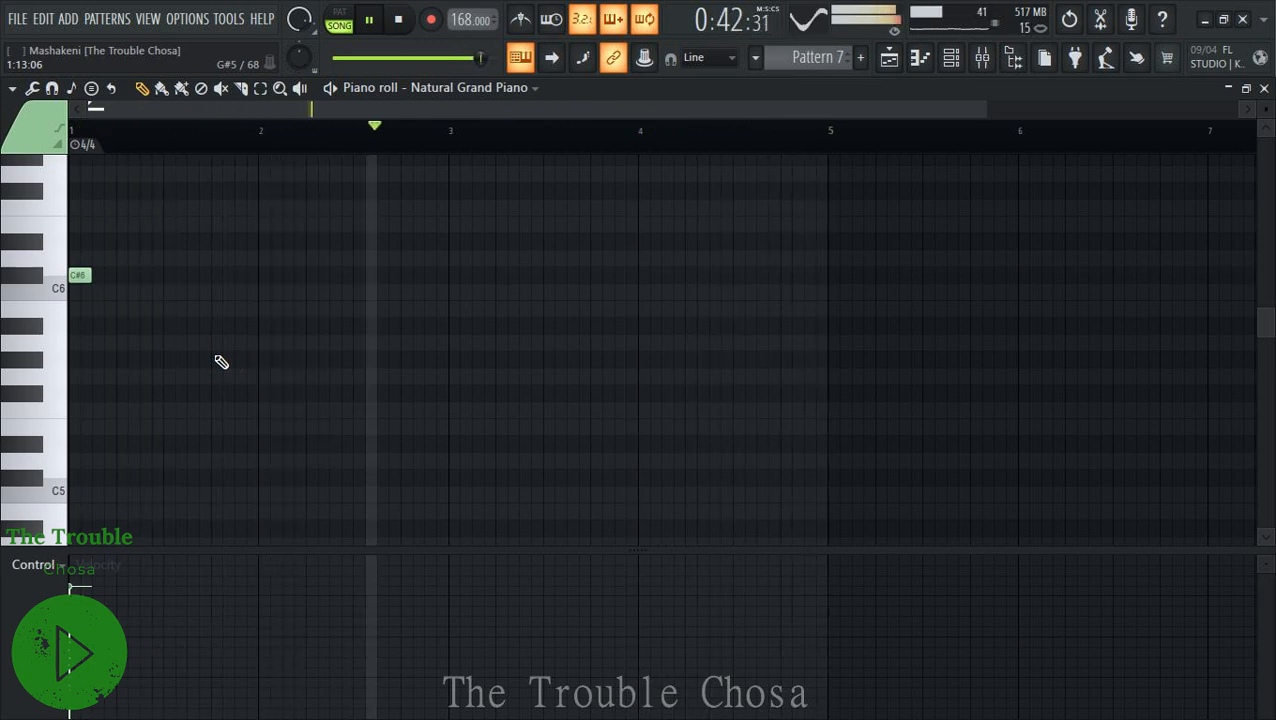
click(80, 393)
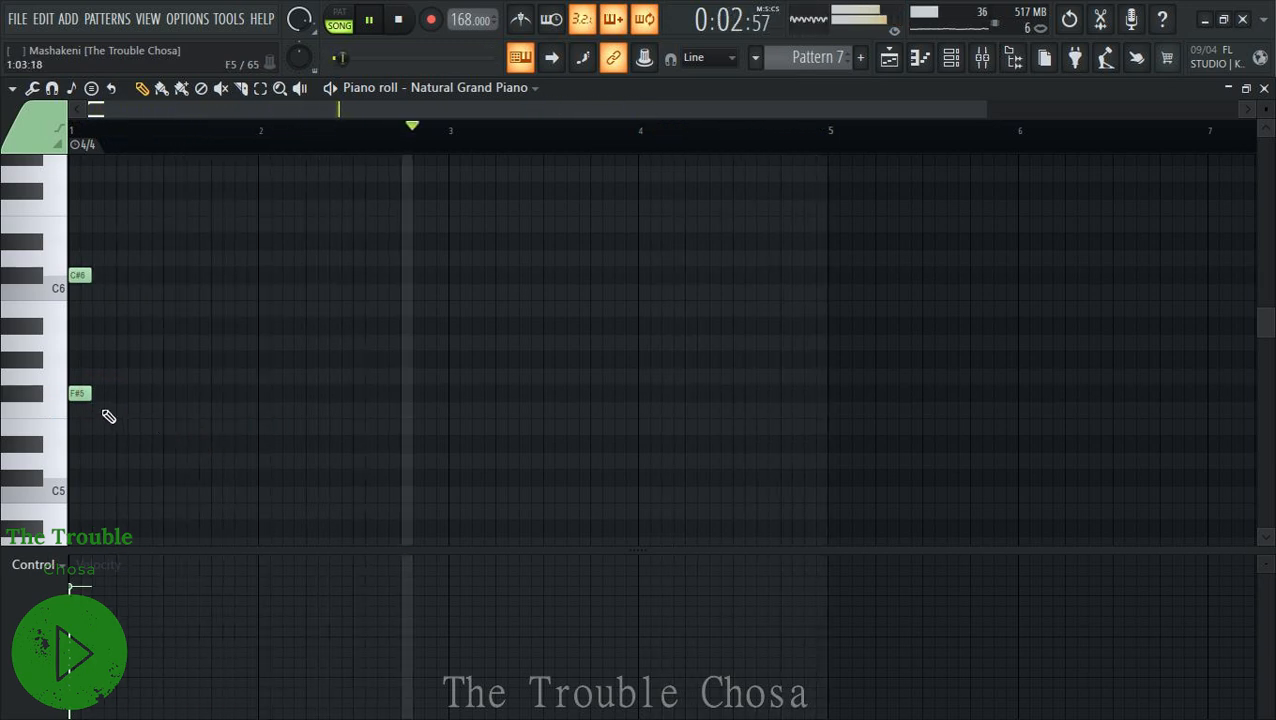
Add two-step F5 and C#5 notes on step 4 and D#5 and B4 notes on step 7 of bar 1.
click(108, 411)
click(118, 478)
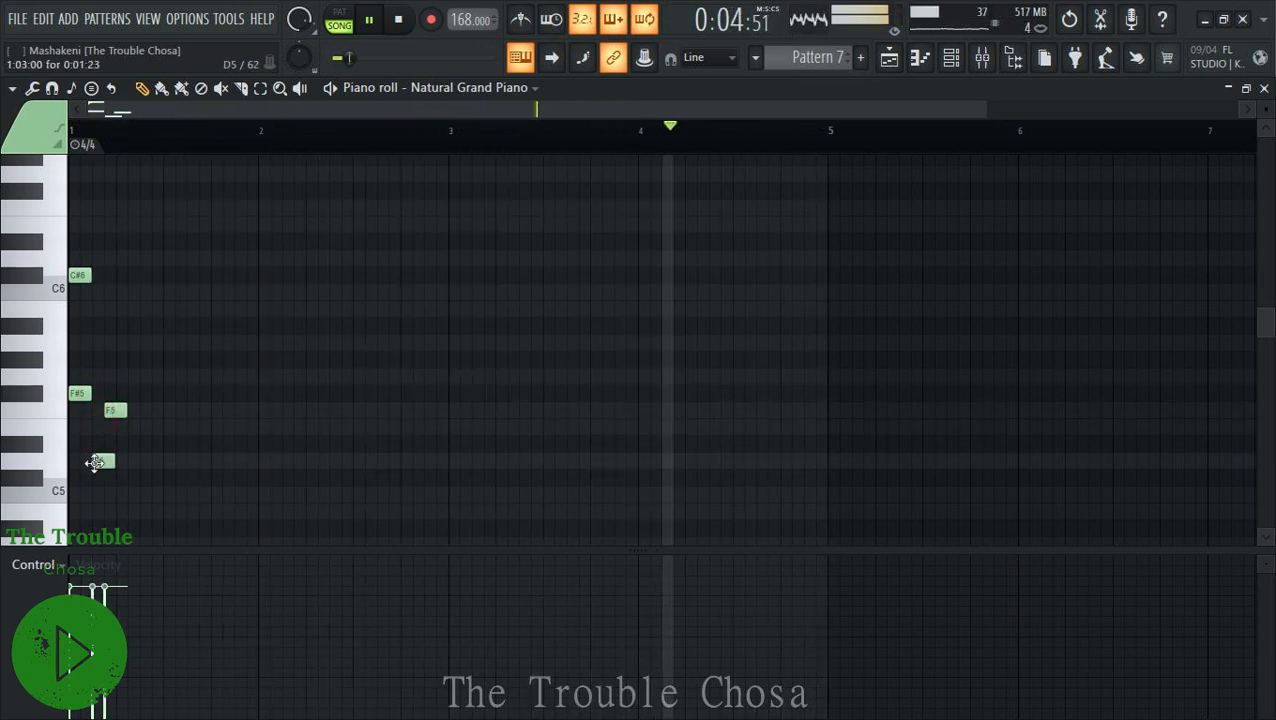
drag(113, 484, 111, 484)
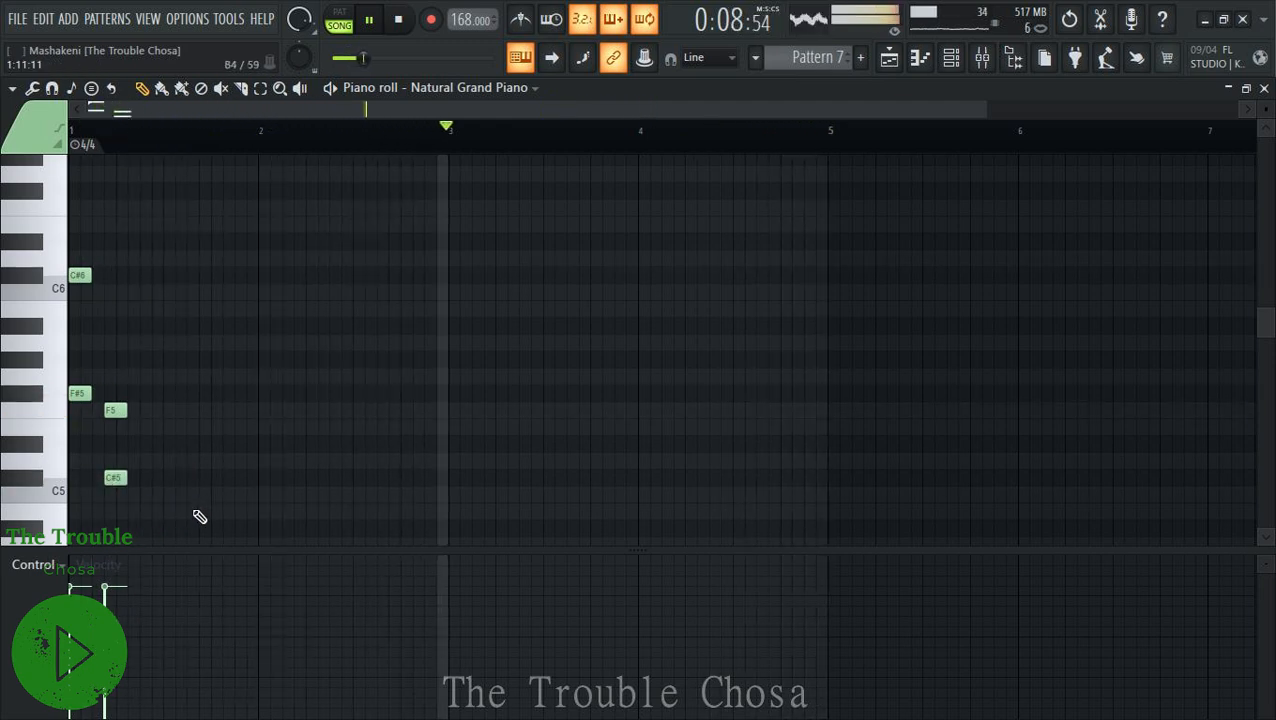
click(148, 511)
click(148, 444)
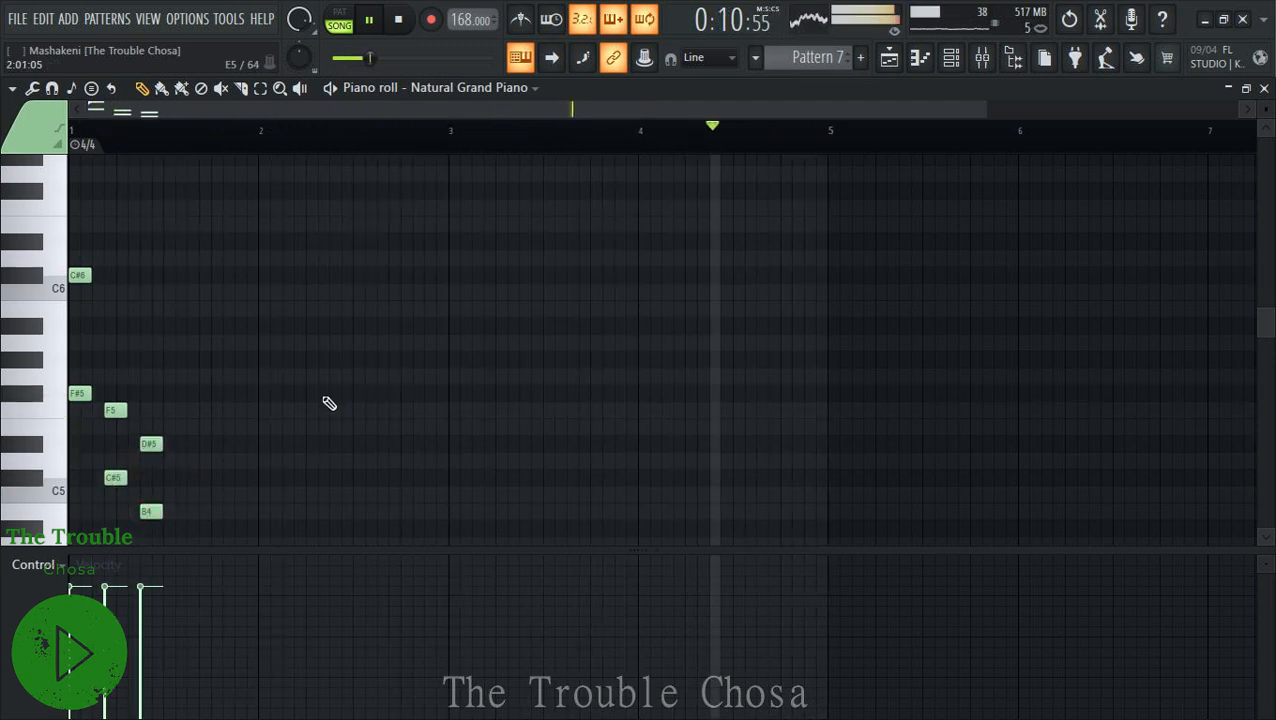
Move the D#5 and B4 notes one step earlier to step 6 and add the same pair on step 9 of bar 1.
scroll(316, 407, down, 2)
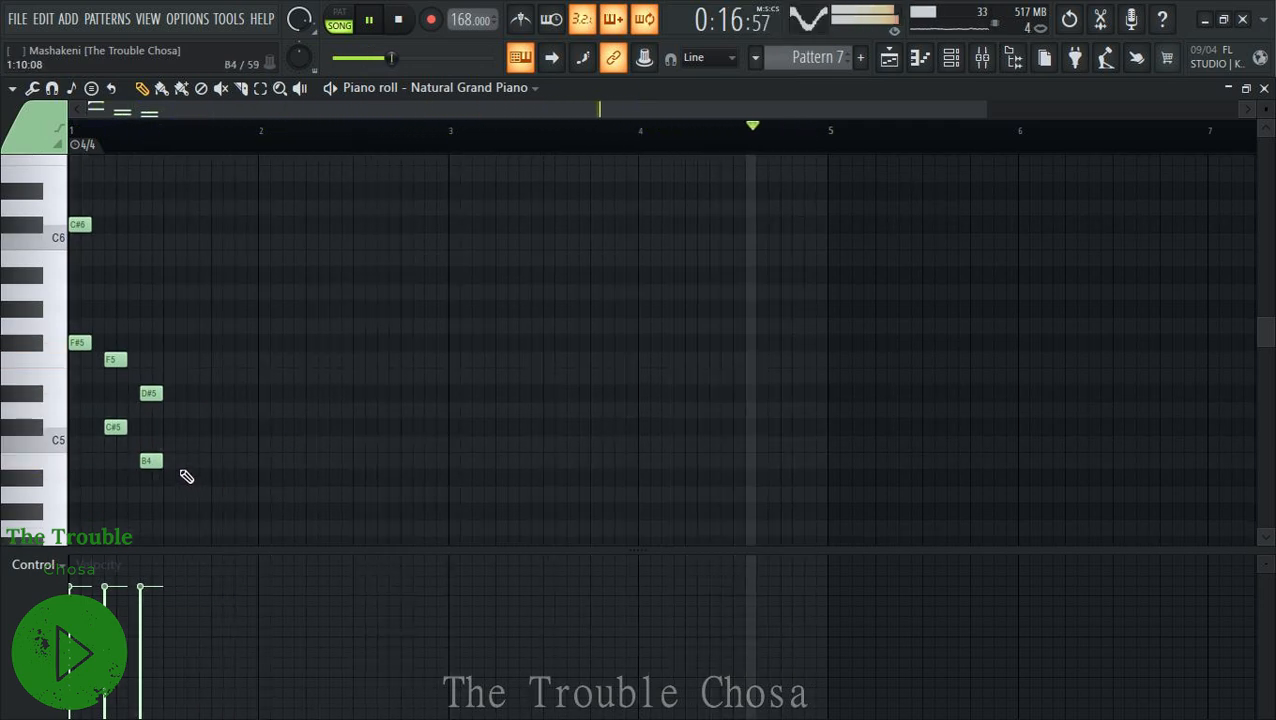
drag(142, 458, 130, 458)
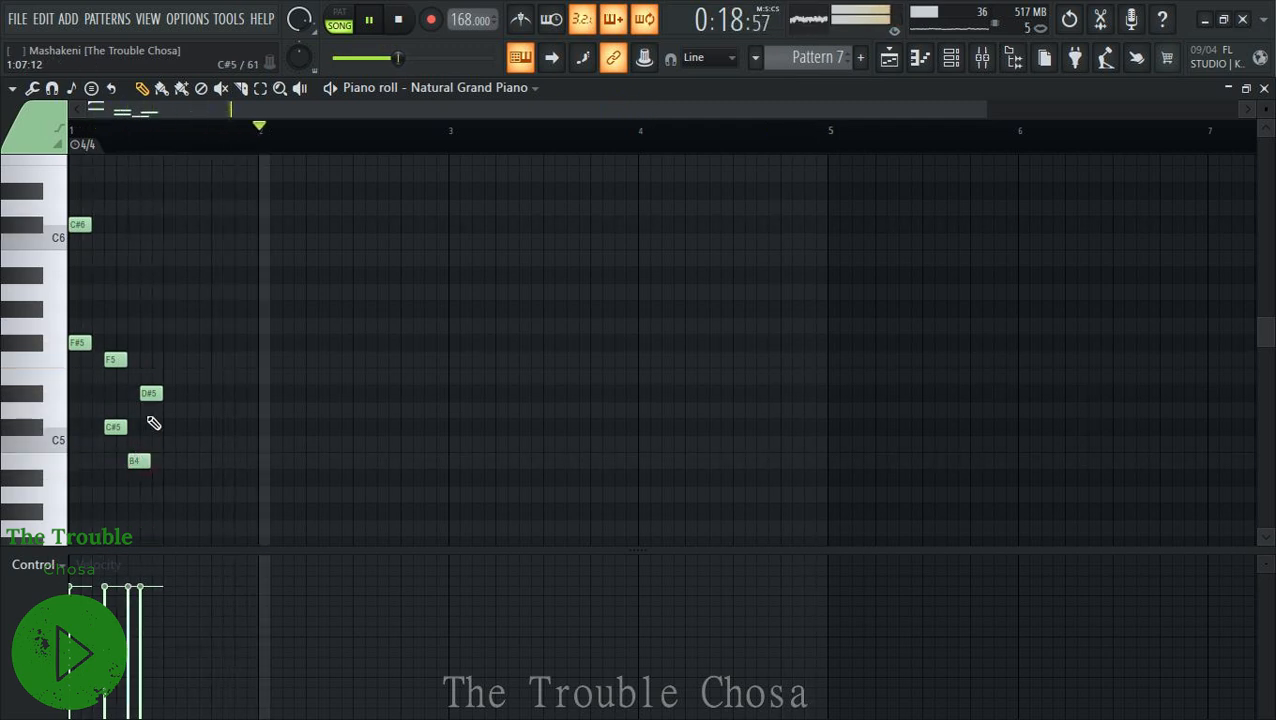
drag(151, 394, 140, 395)
click(164, 396)
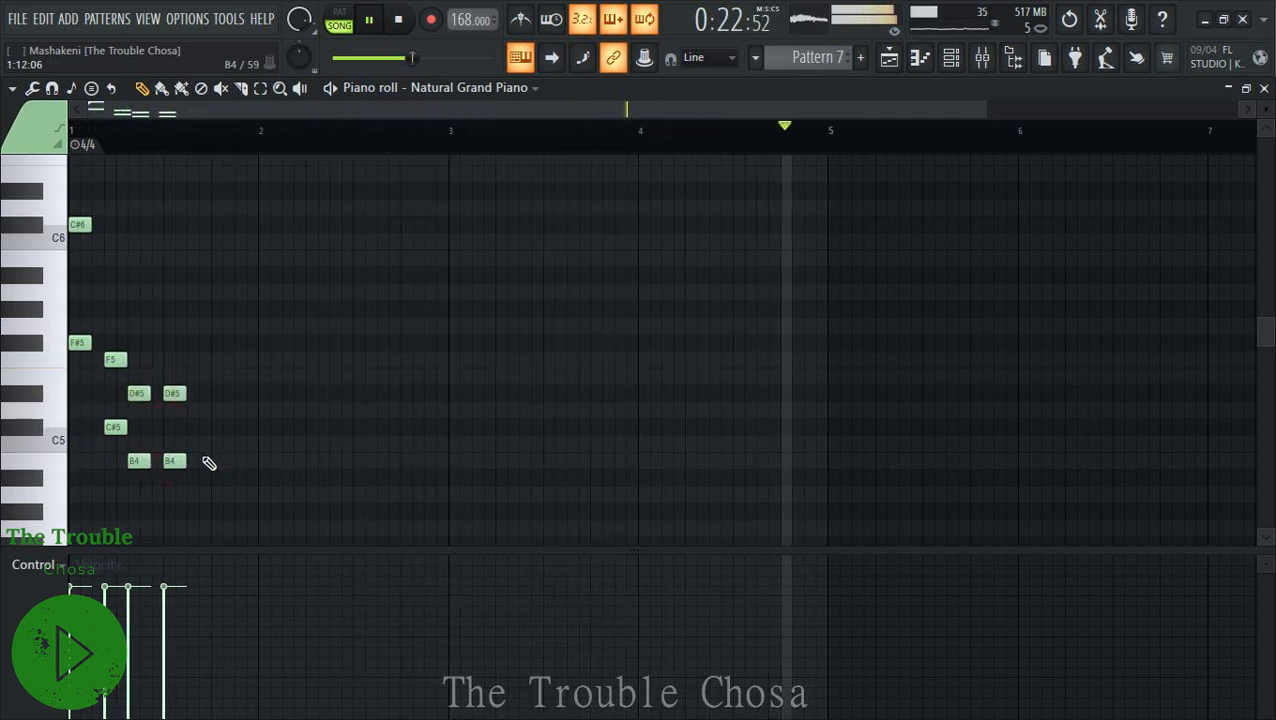
Add a B4 note on step 12 of bar 1 and a B4 and D#5 pair at the start of bar 2.
click(206, 461)
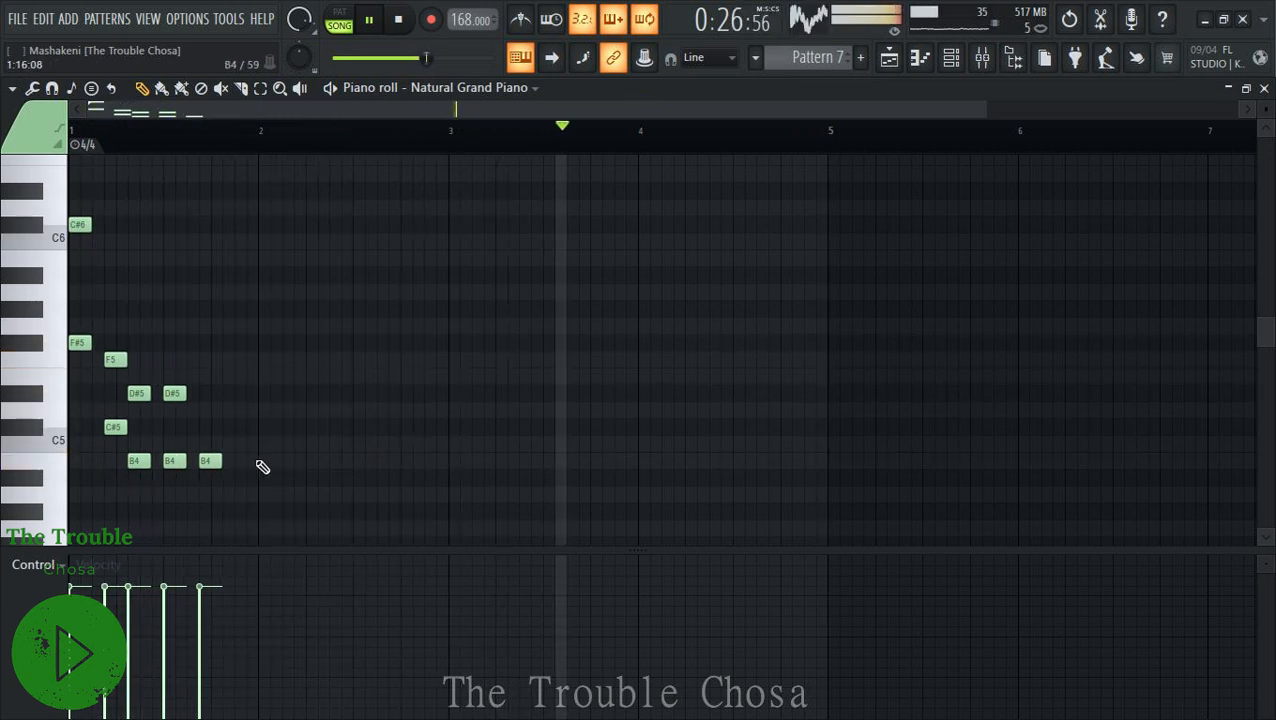
click(262, 463)
drag(263, 428, 266, 395)
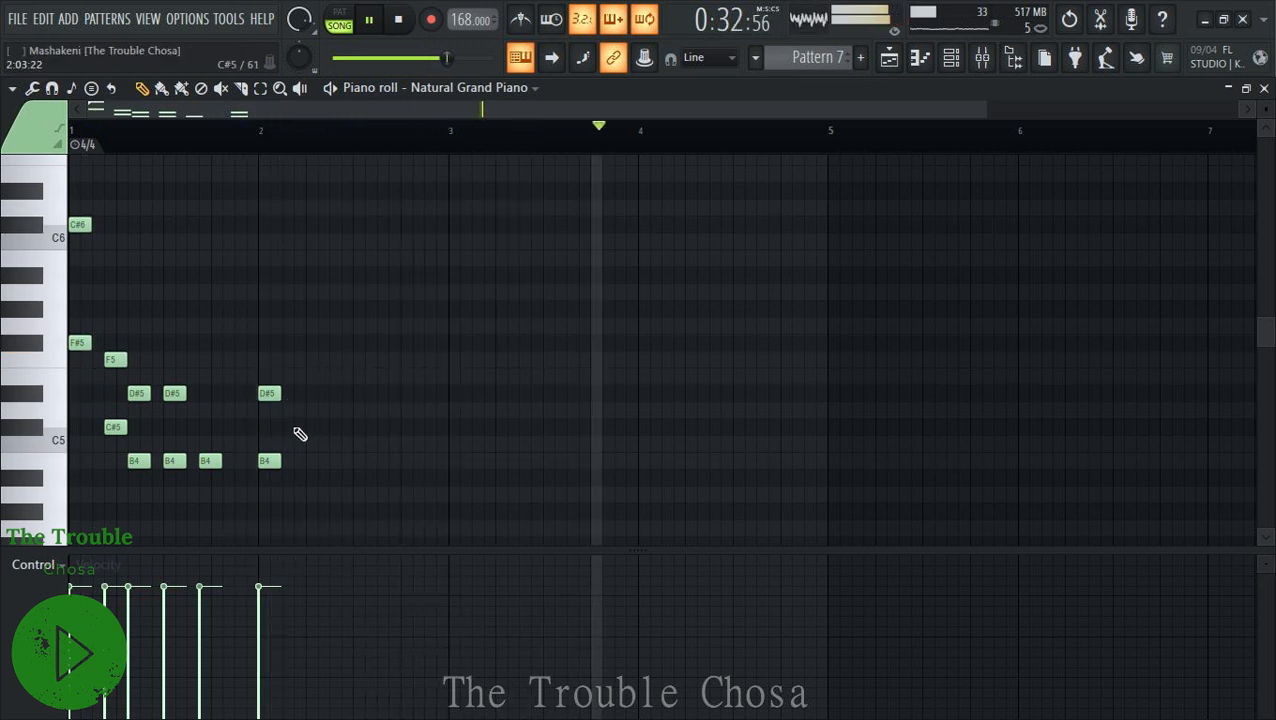
In bar 2, add C#5 notes on steps 4, 6, 9 and 12, with F5 notes above those on steps 6 and 9.
click(300, 429)
click(322, 429)
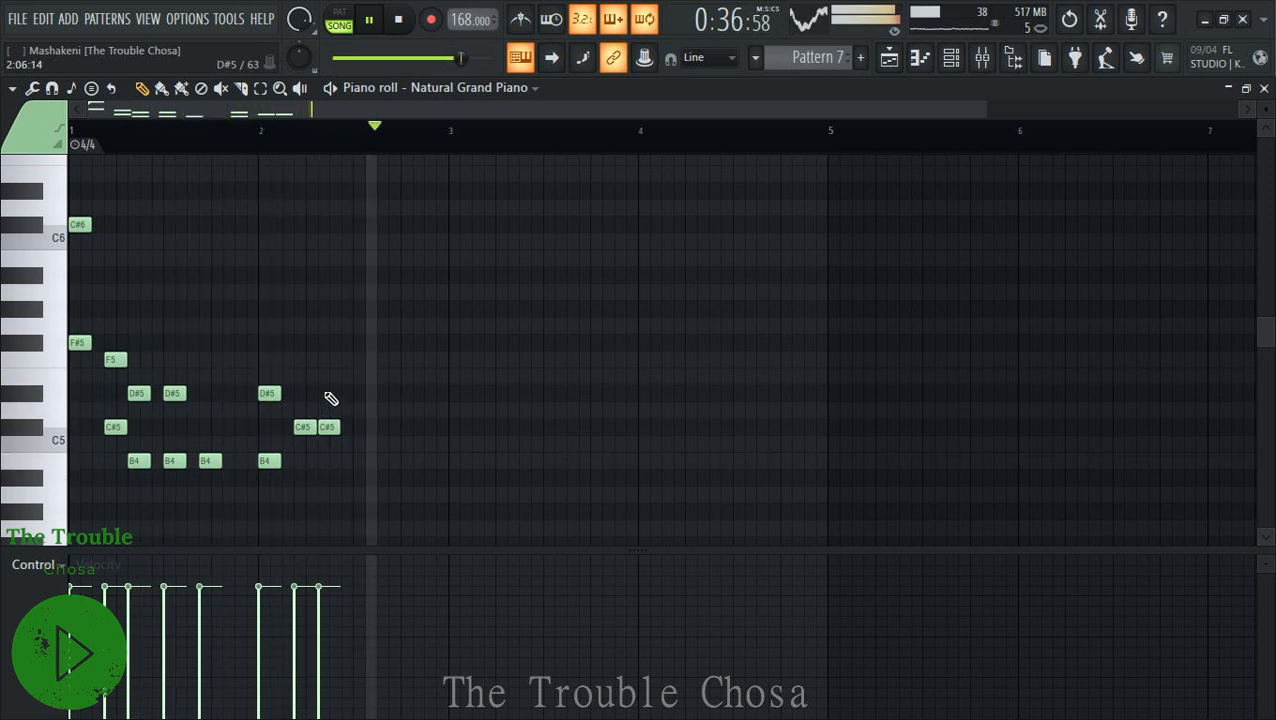
drag(331, 399, 314, 345)
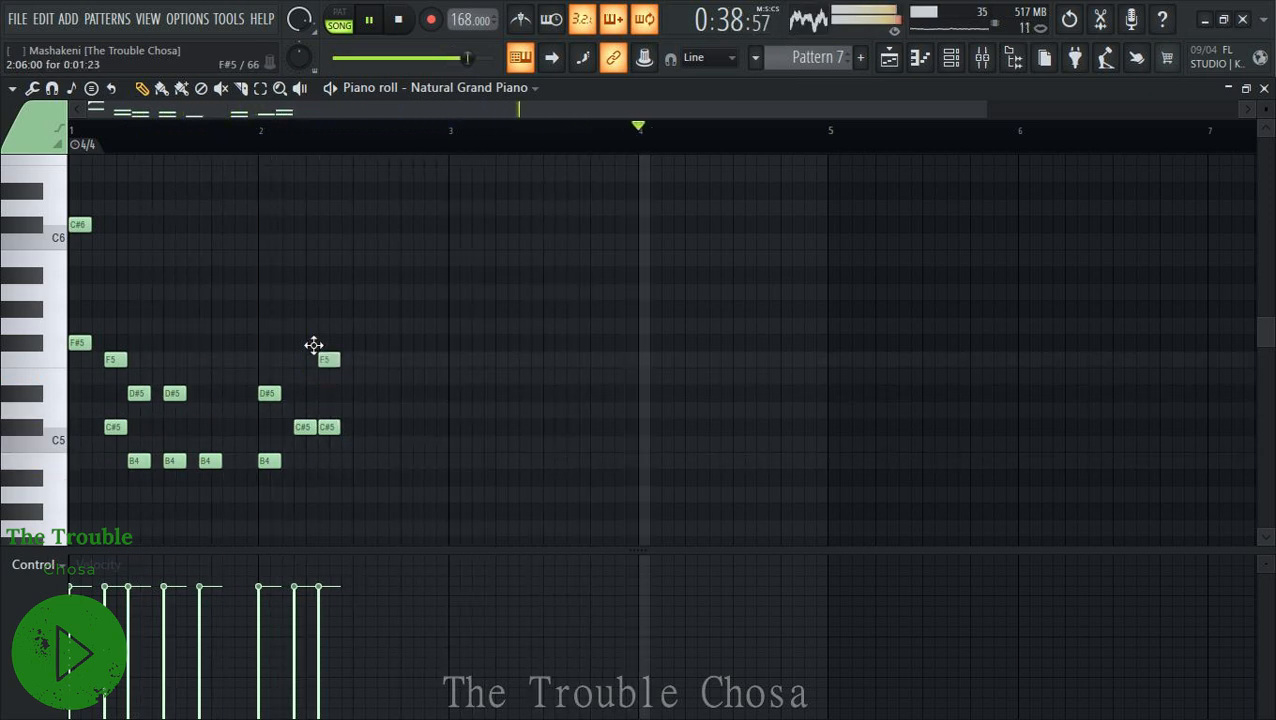
click(356, 362)
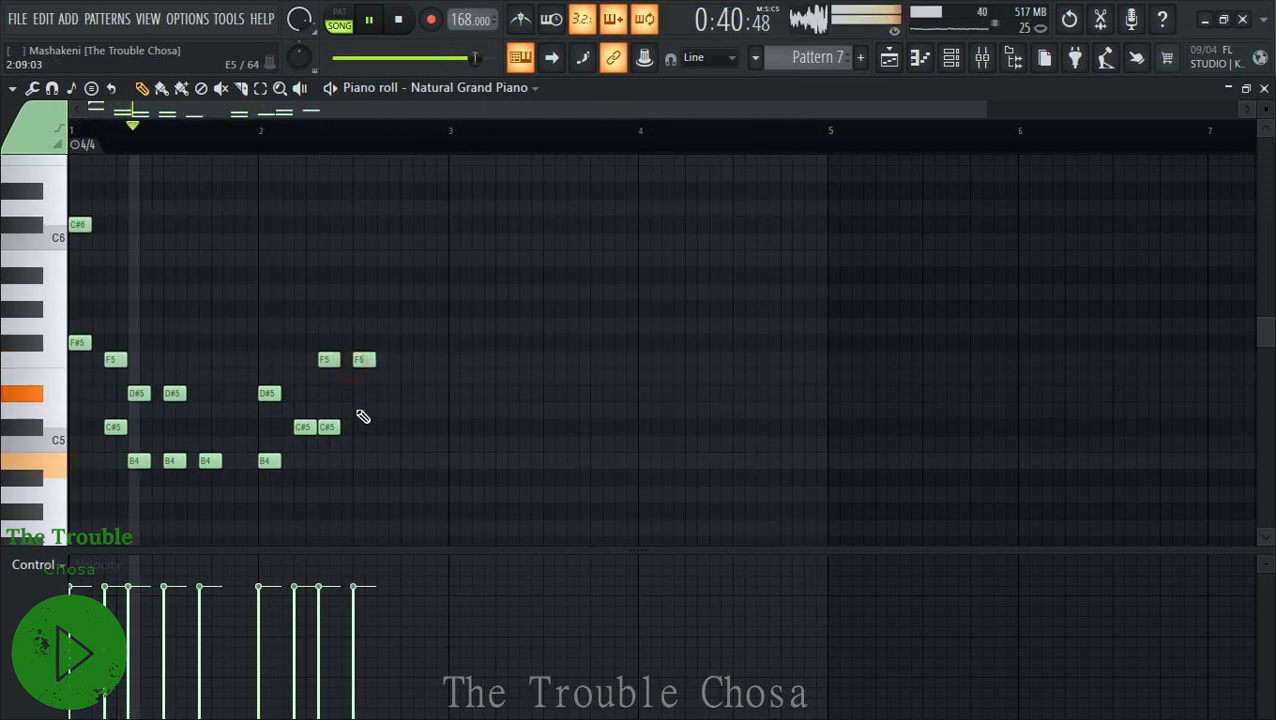
click(354, 426)
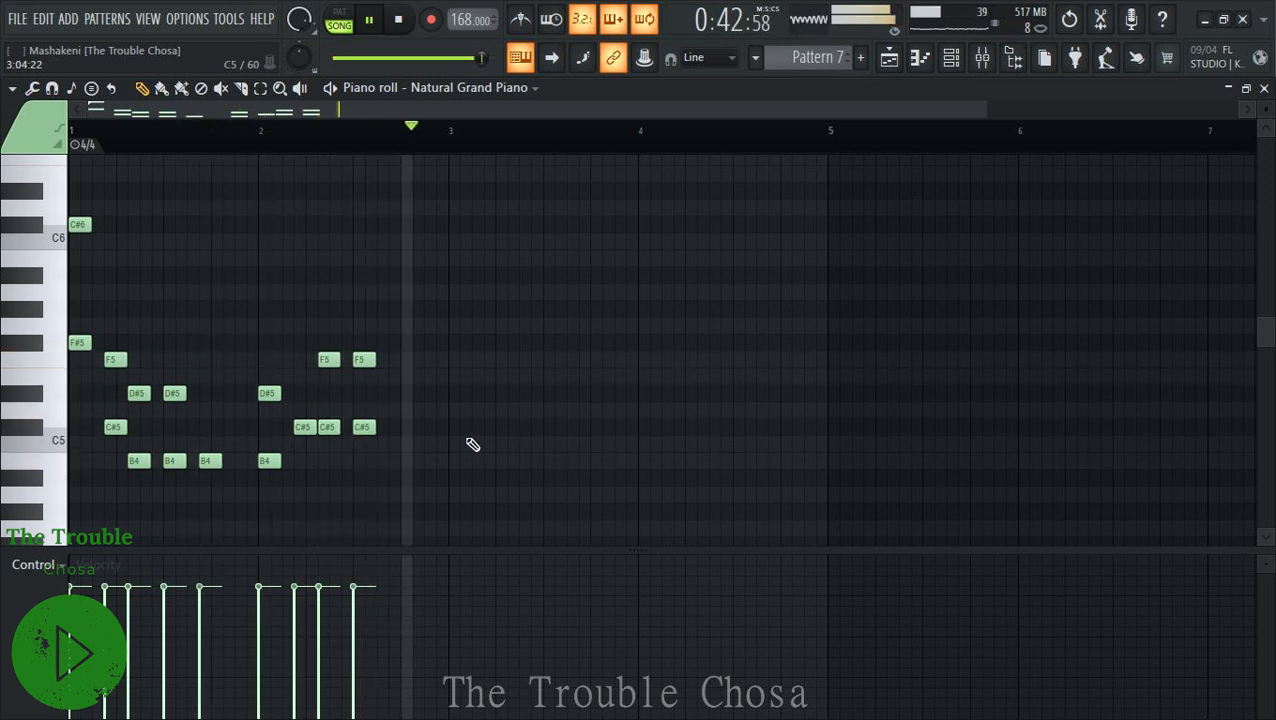
click(395, 430)
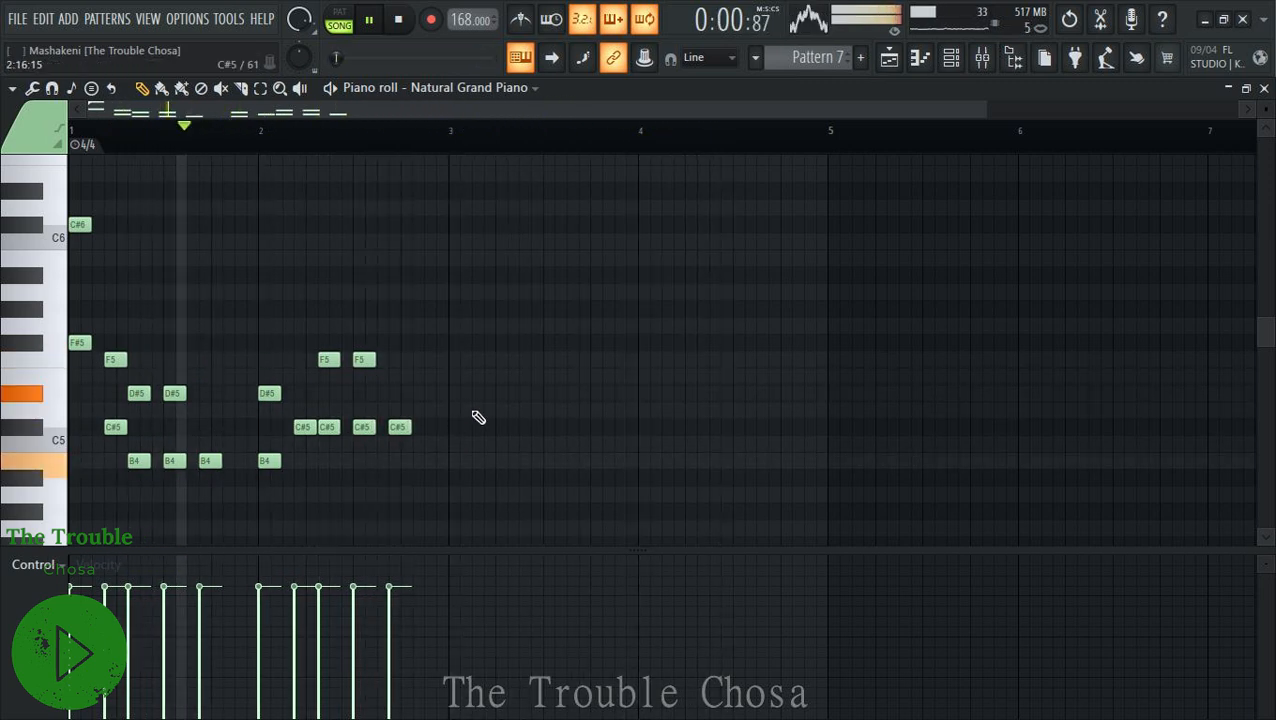
Add one-step G#5 and F5 pairs on step 16 of bar 2 and on steps 1 and 2 of bar 3.
click(442, 361)
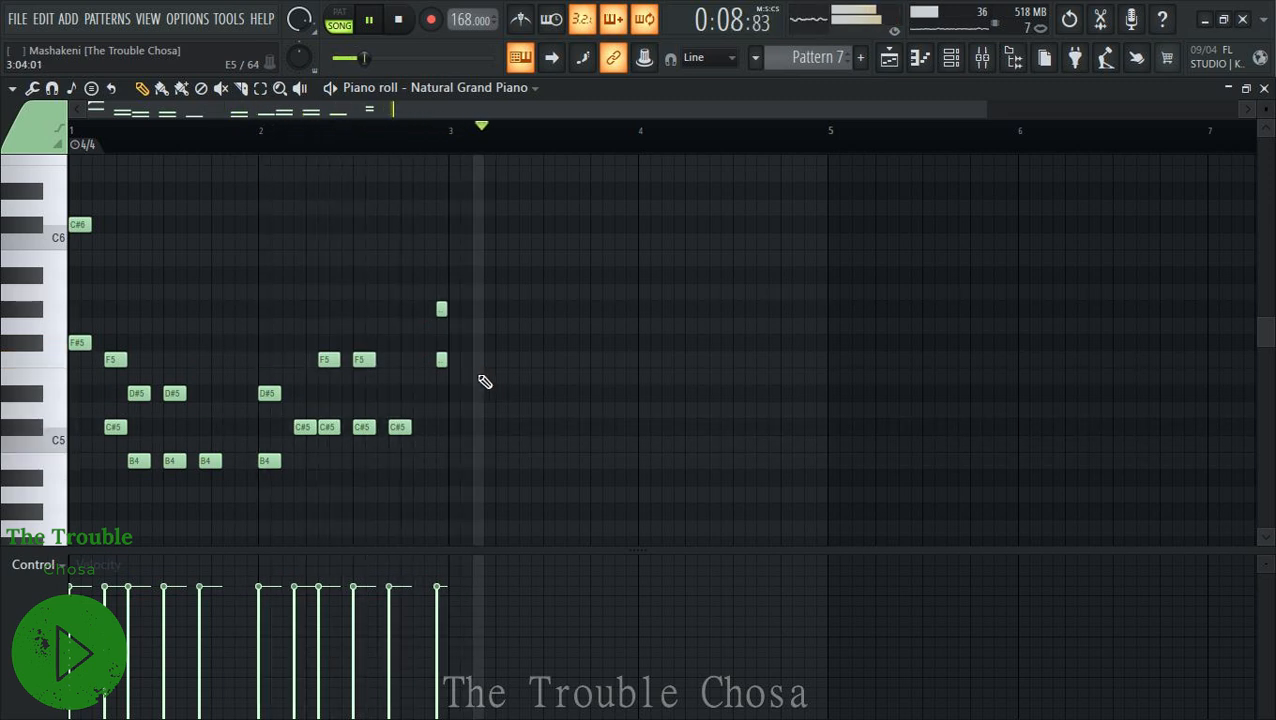
click(452, 360)
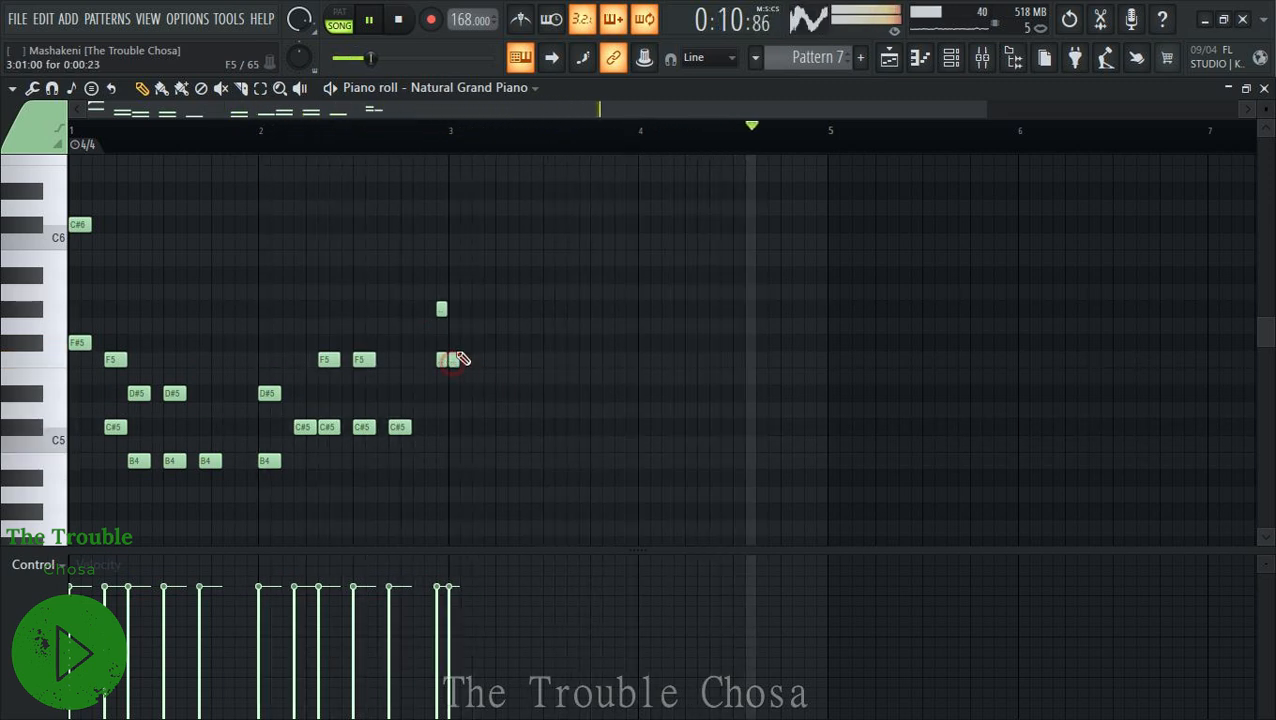
click(452, 309)
click(465, 309)
click(465, 360)
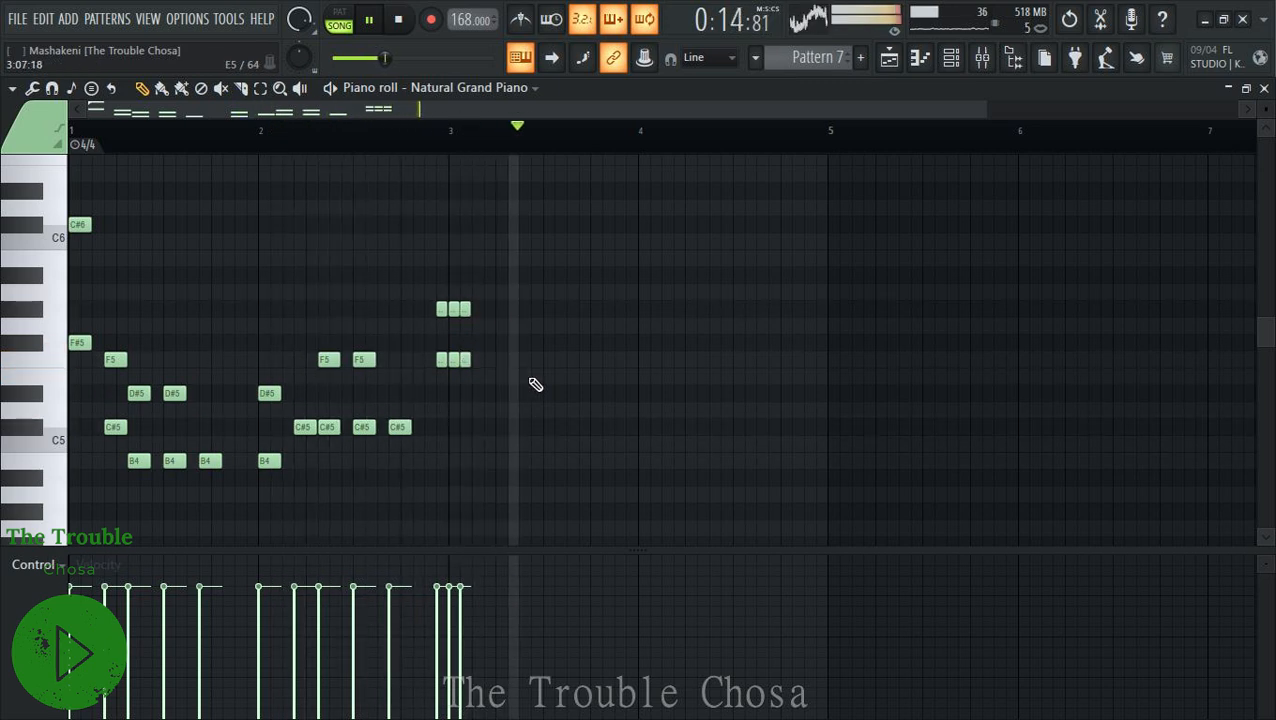
In bar 3, add C#5 notes on steps 4 and 6, with F5 and G#4 notes on step 6.
click(486, 426)
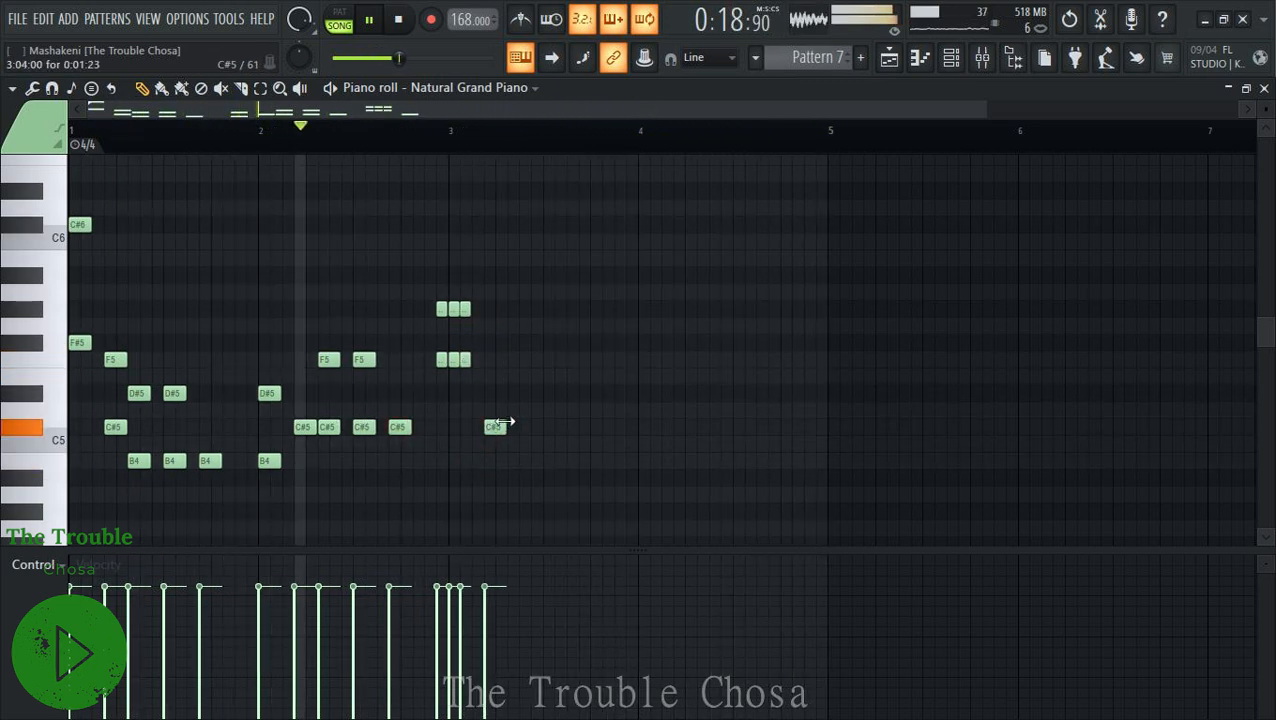
click(514, 428)
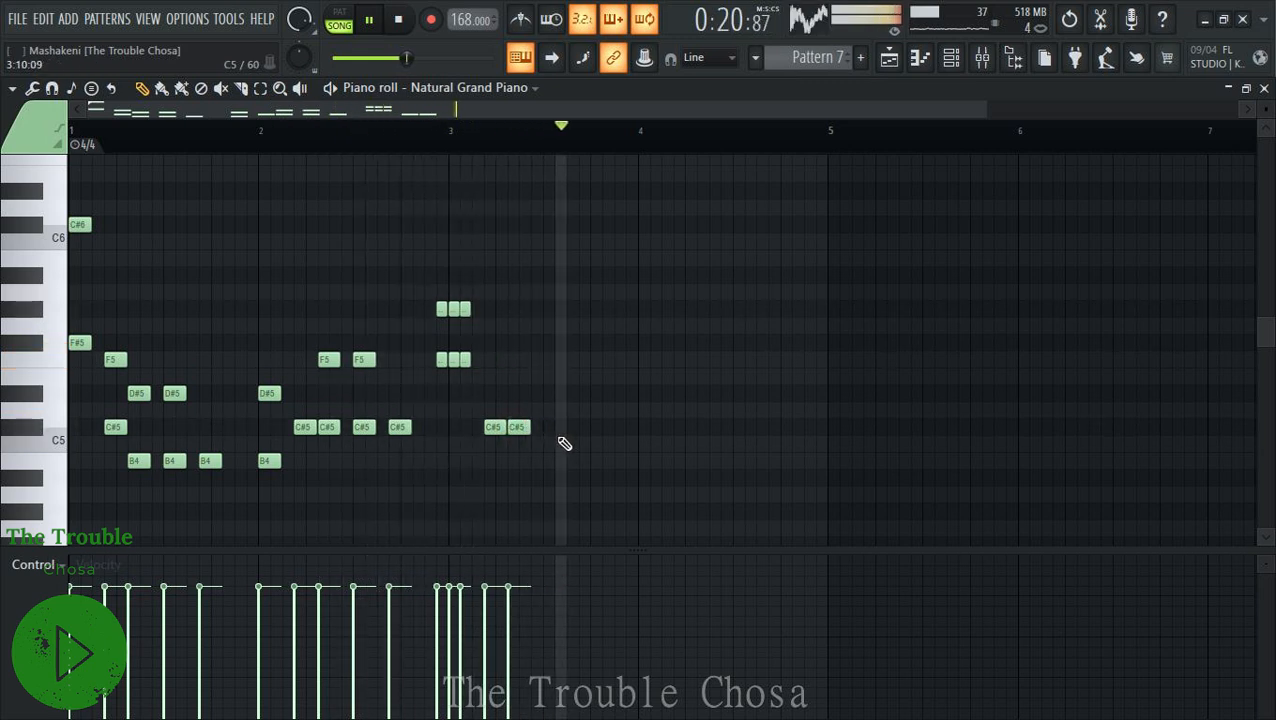
click(522, 360)
click(518, 494)
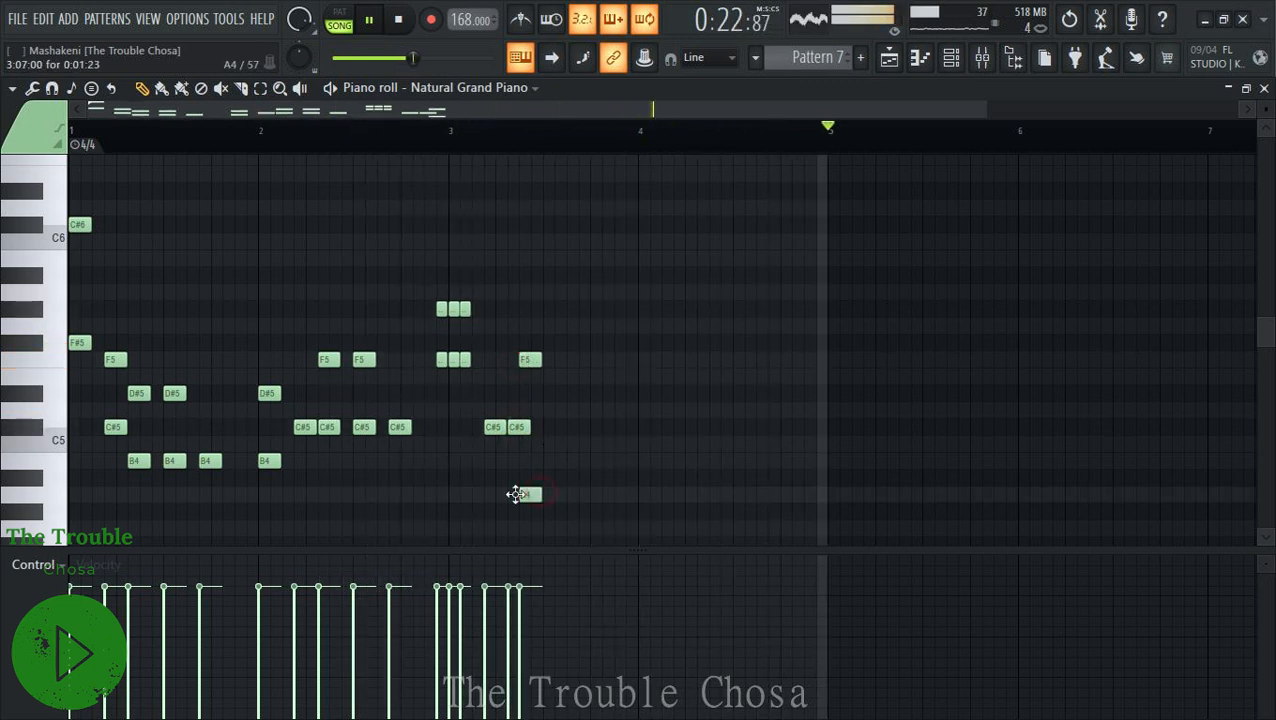
drag(516, 494, 515, 512)
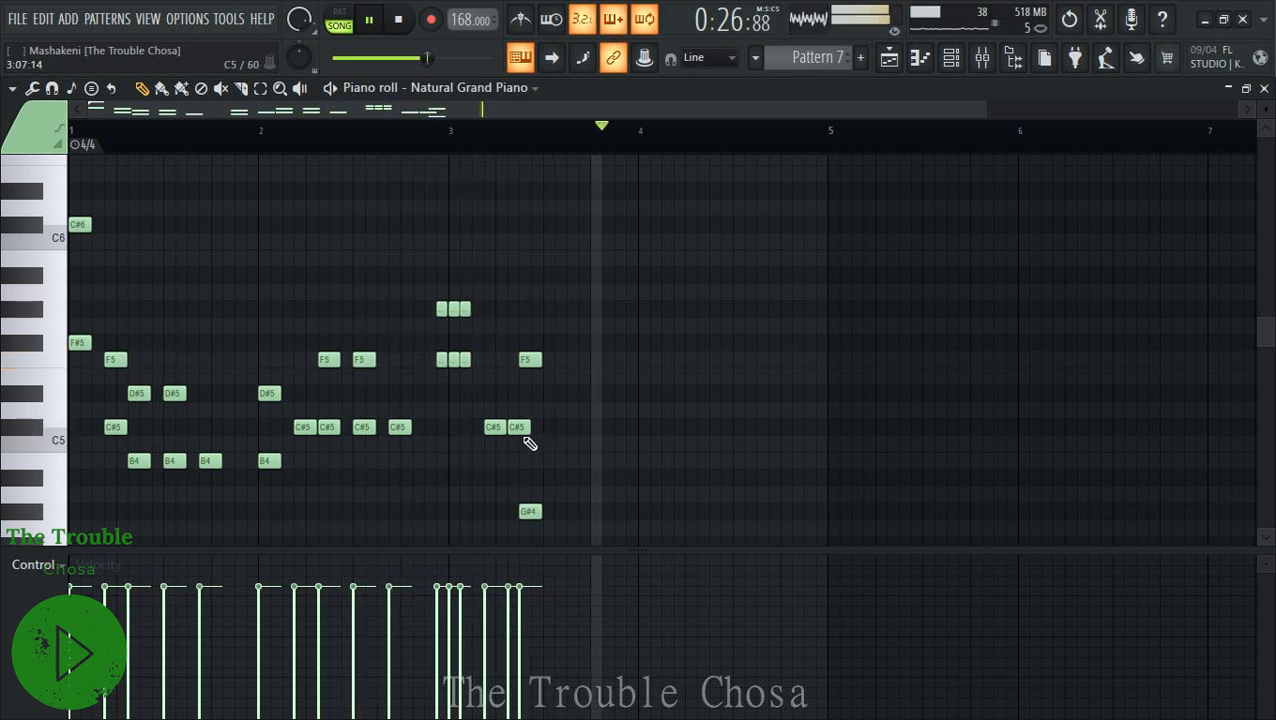
click(526, 513)
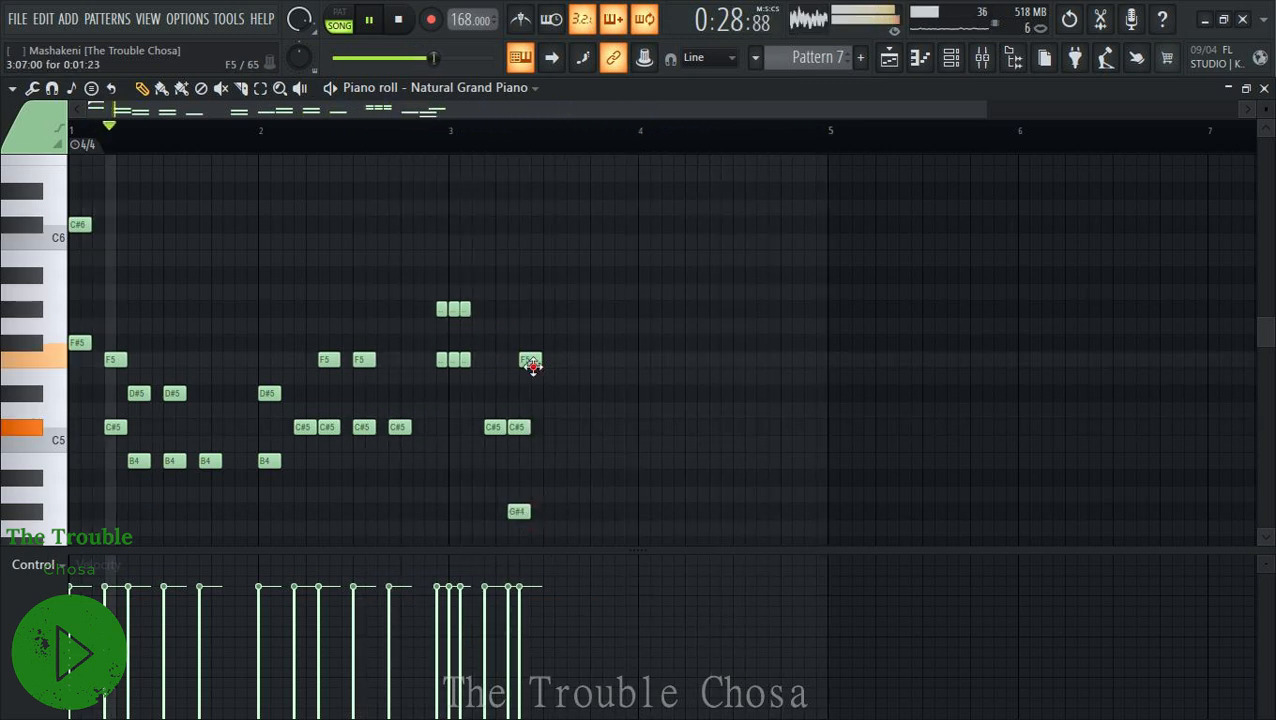
drag(531, 365, 530, 362)
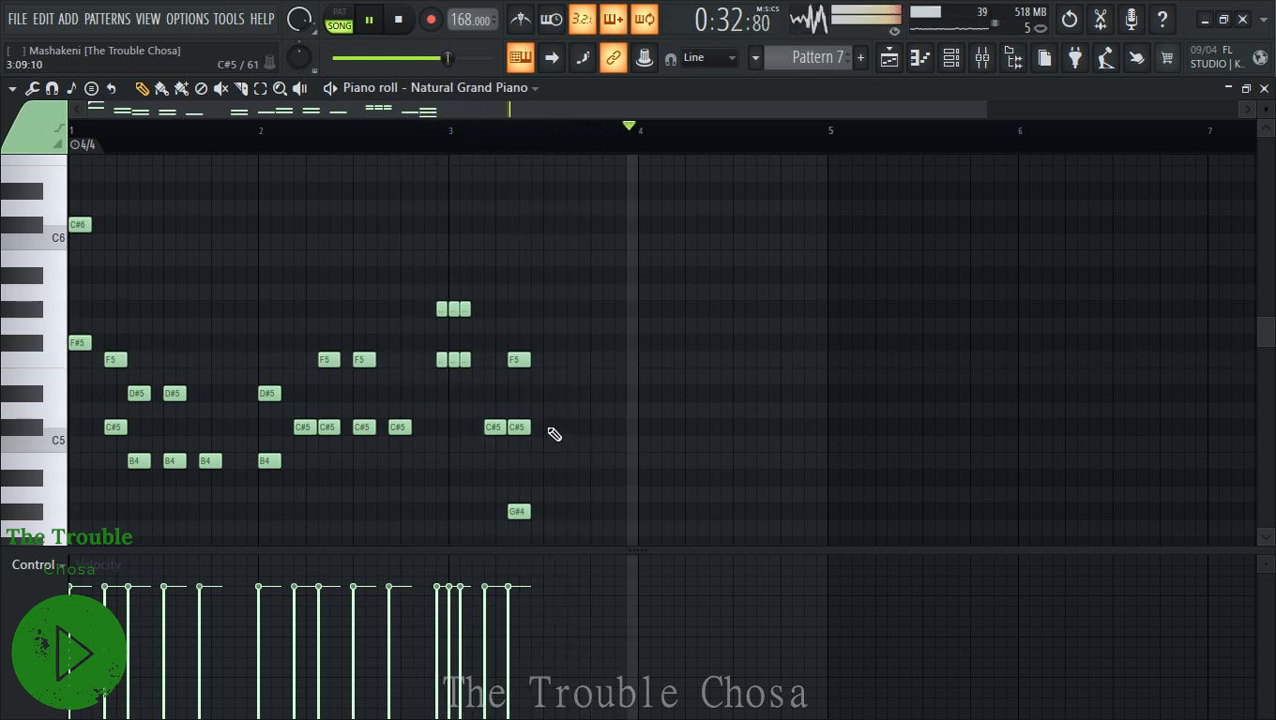
In bar 3, add a C#5 and F5 pair on step 9 and a C#5 and F#5 pair on step 12.
click(549, 429)
drag(549, 395, 562, 361)
scroll(620, 409, down, 1)
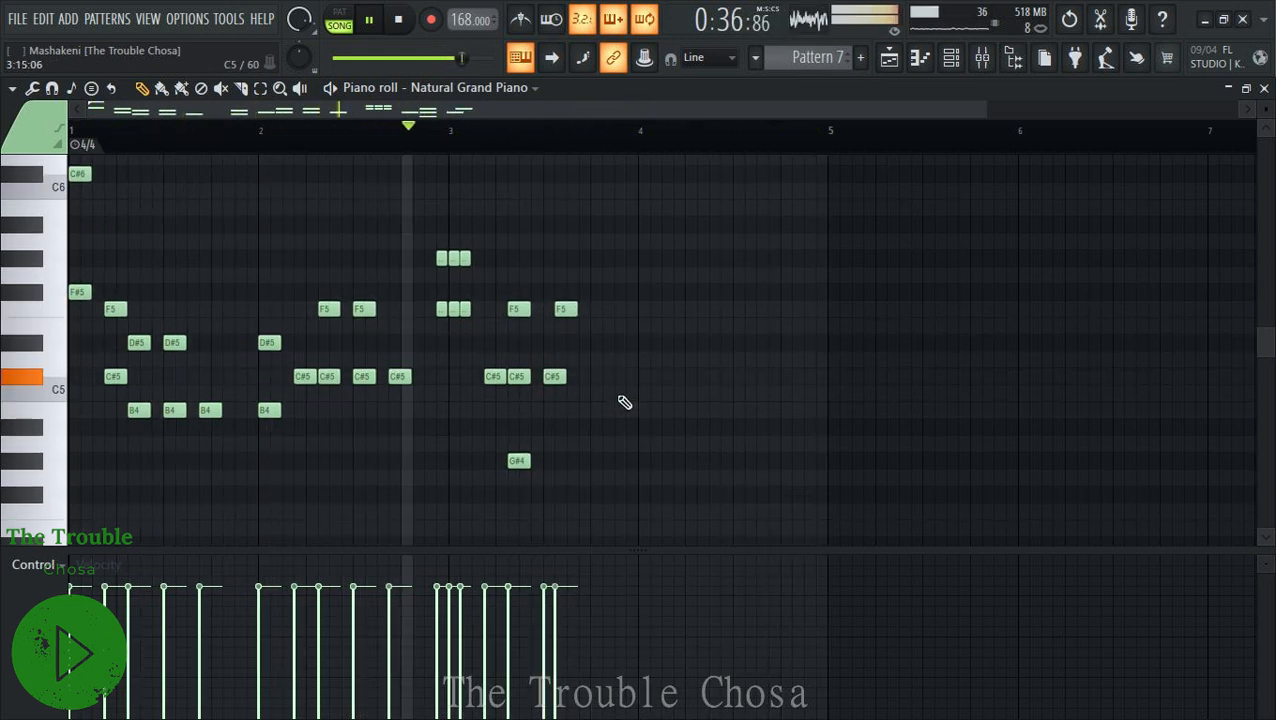
right_click(565, 310)
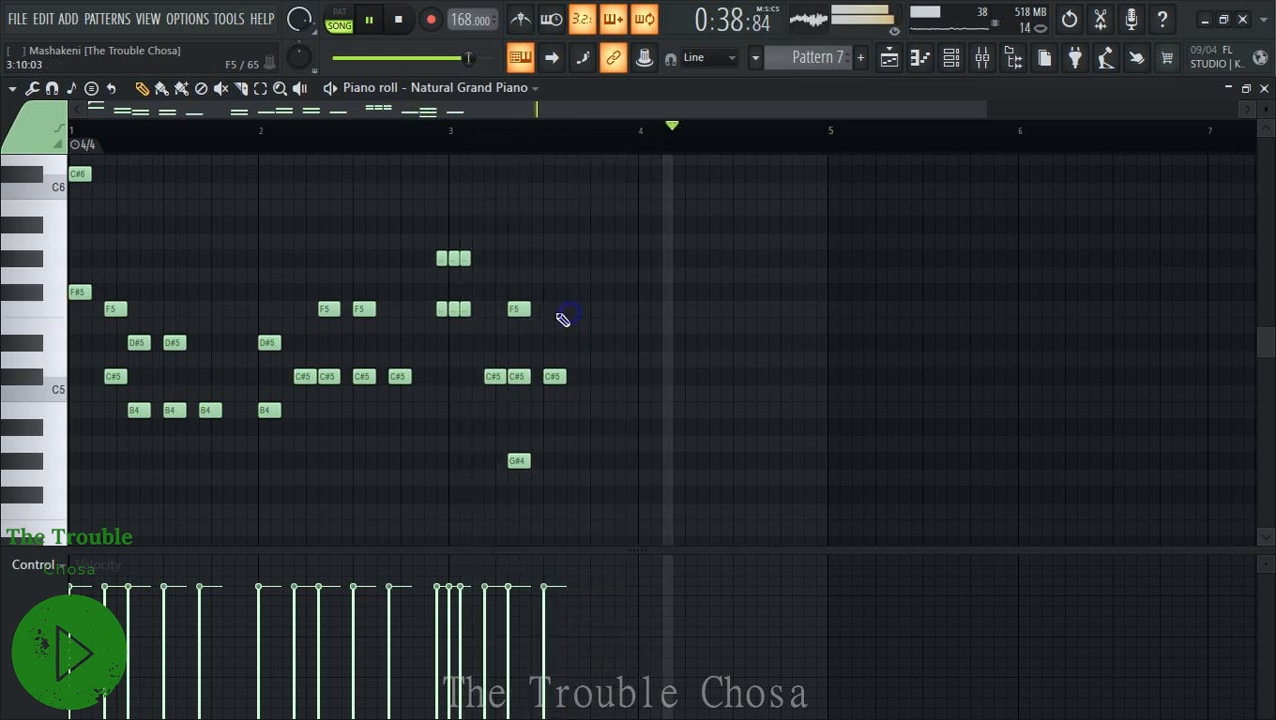
click(556, 309)
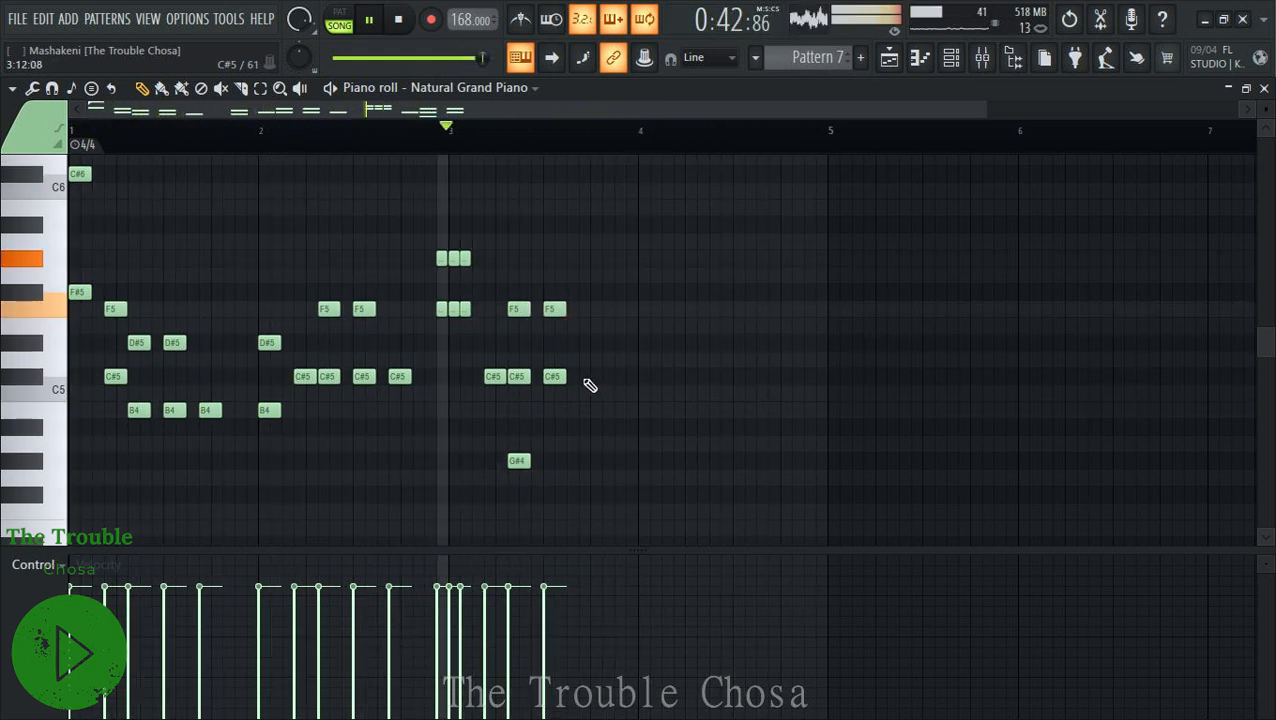
click(582, 377)
click(586, 292)
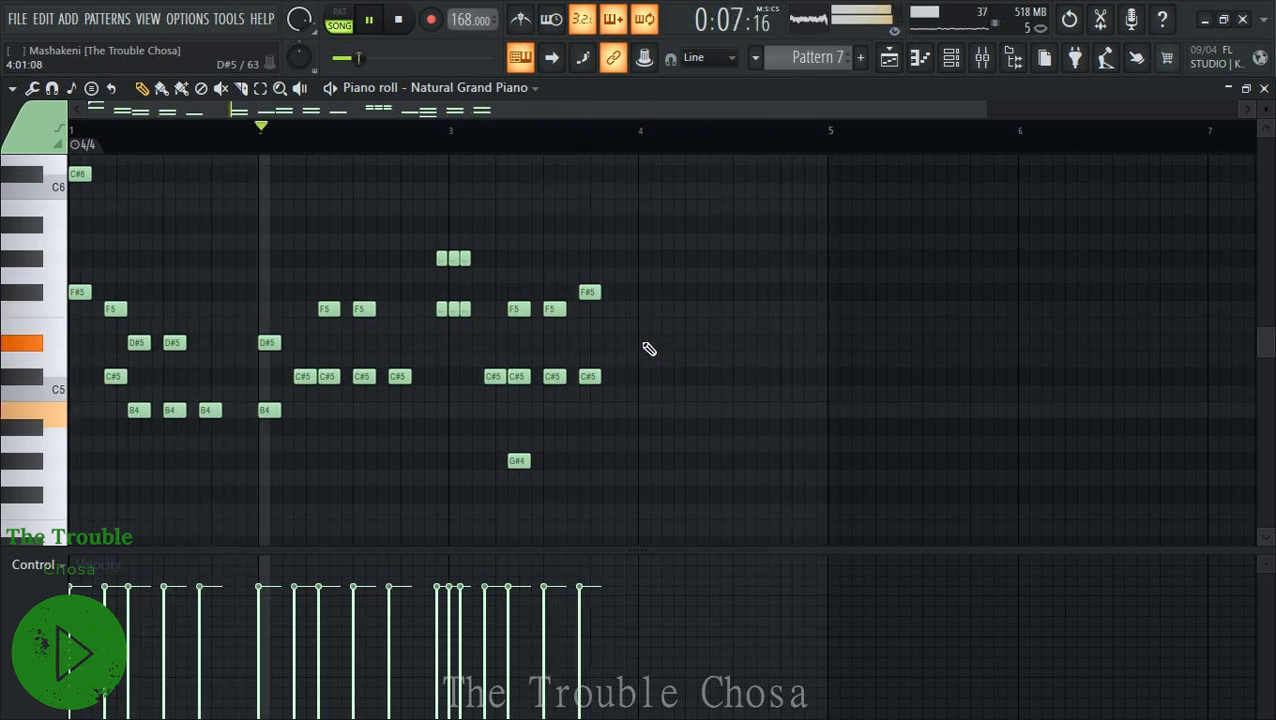
In bar 4, add D#5 and F#5 pairs on steps 1 and 4 and a single F#5 note on step 6.
click(647, 344)
click(642, 292)
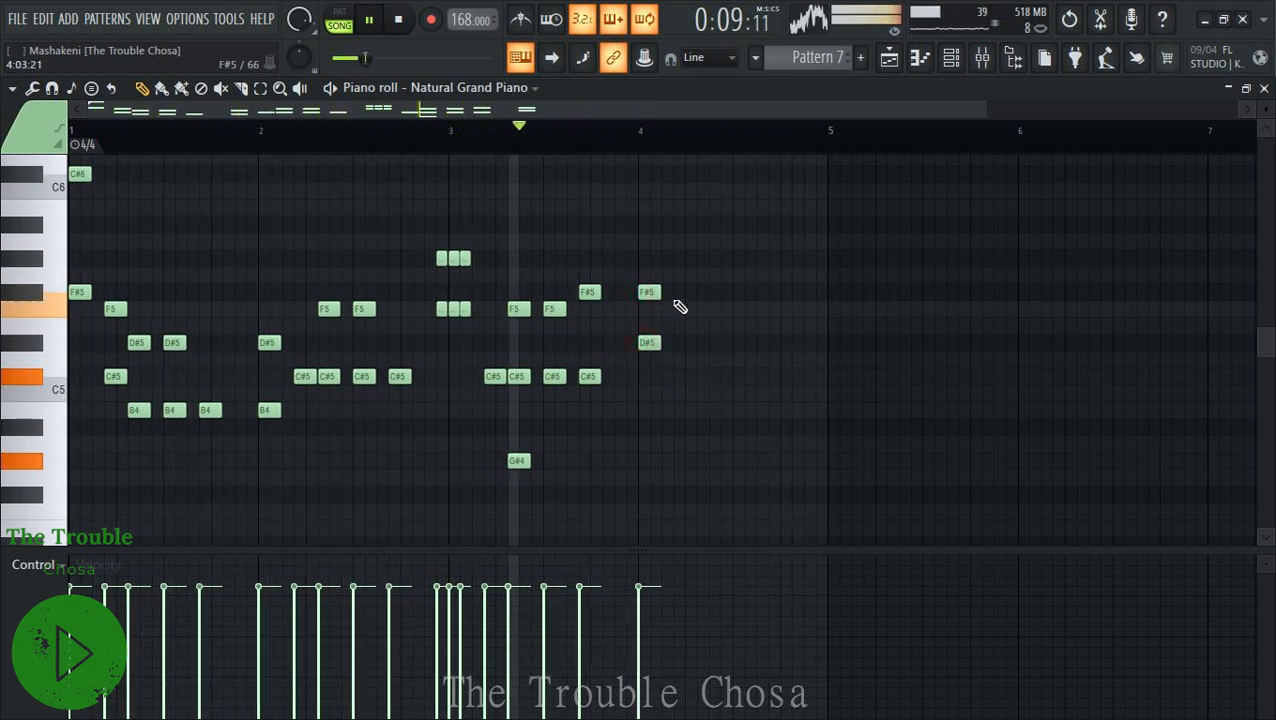
click(683, 292)
click(684, 342)
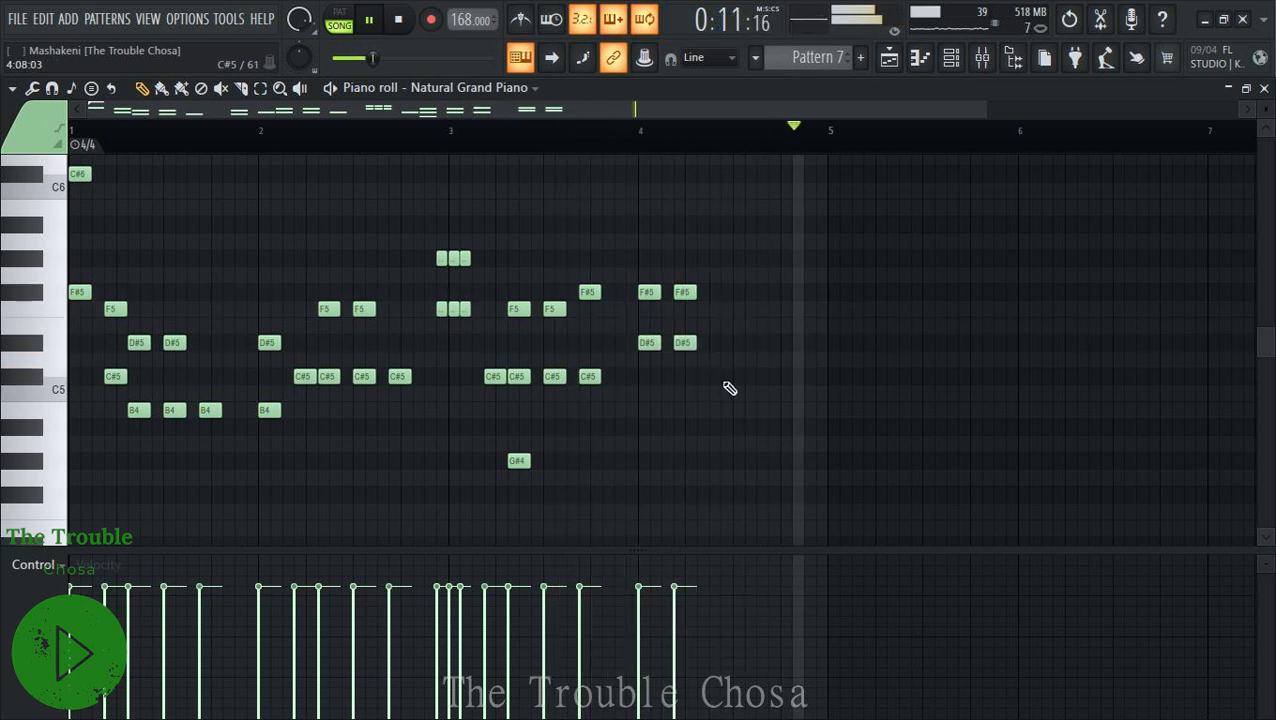
click(720, 293)
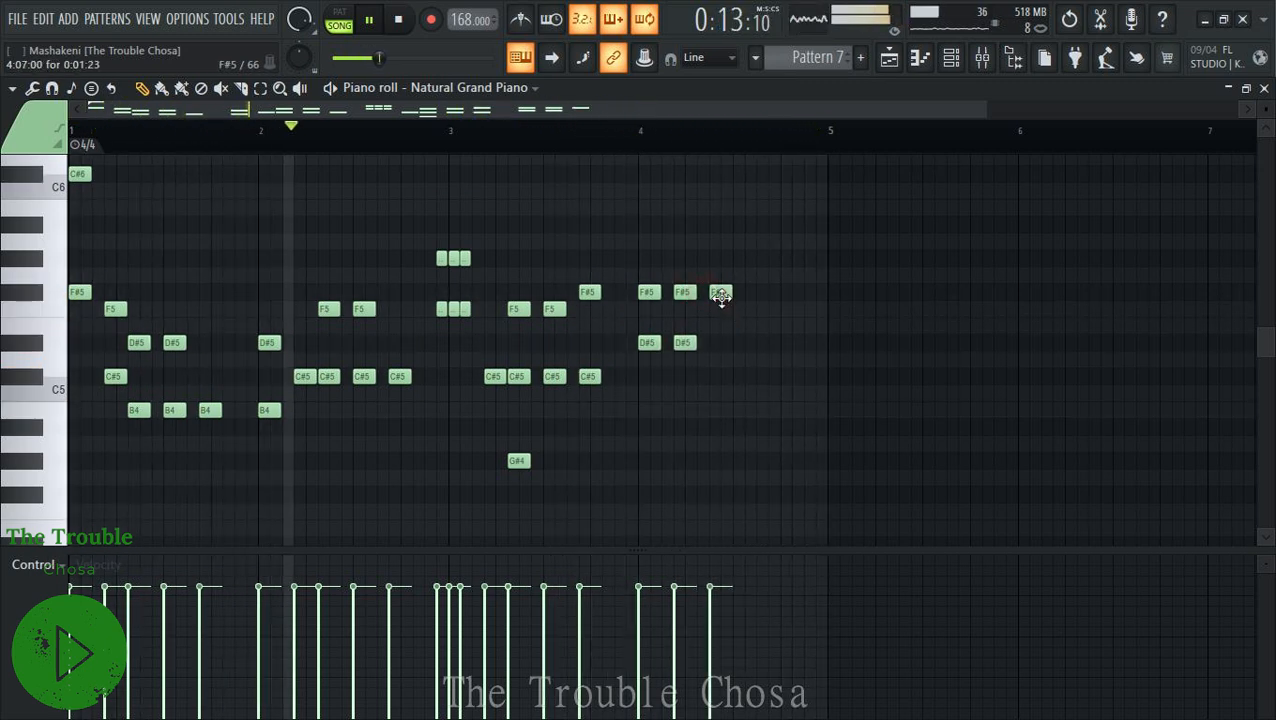
drag(712, 298, 699, 296)
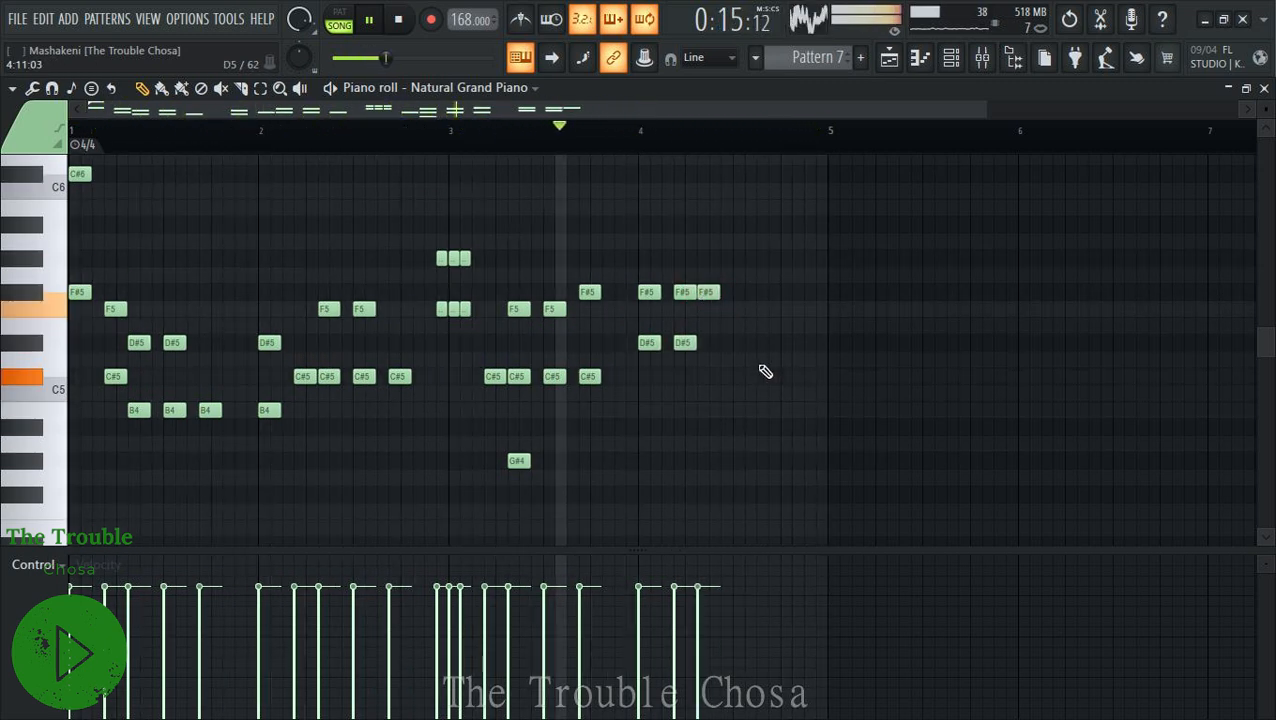
In bar 4, add F#5 and A#4 pairs on steps 9 and 12 and a one-step F#5 and C#6 pair on step 16.
click(741, 294)
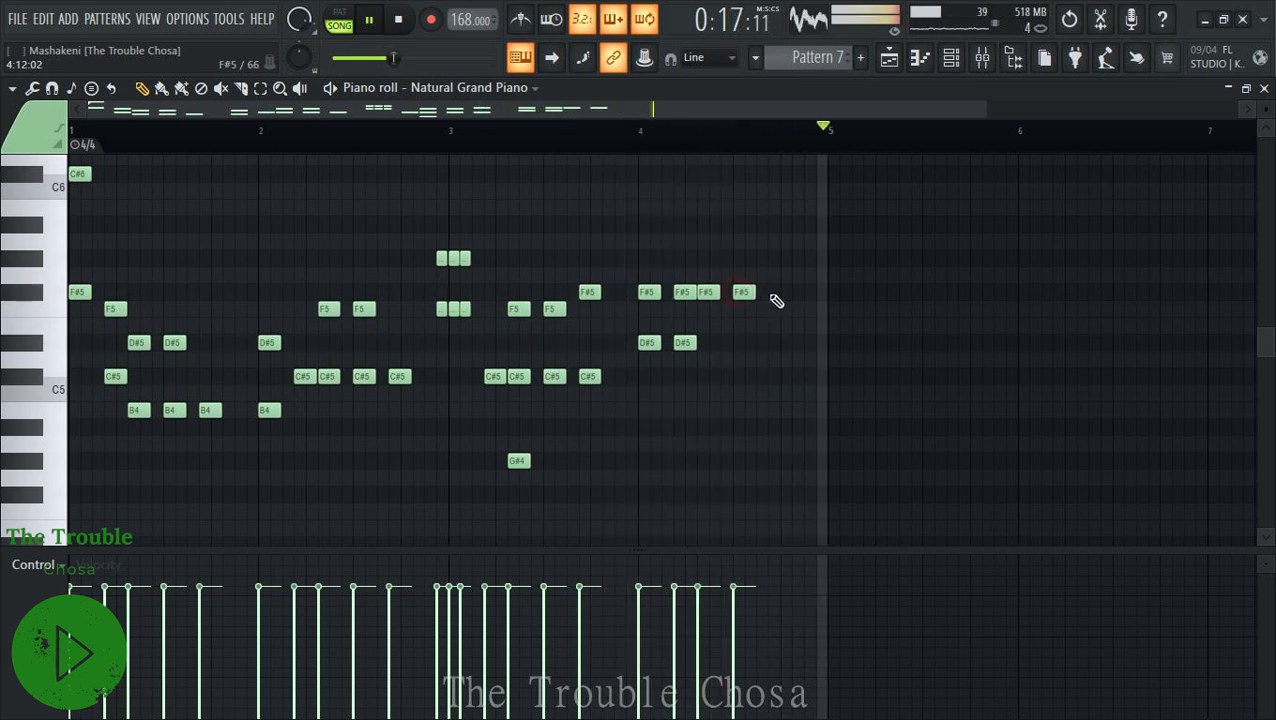
click(774, 295)
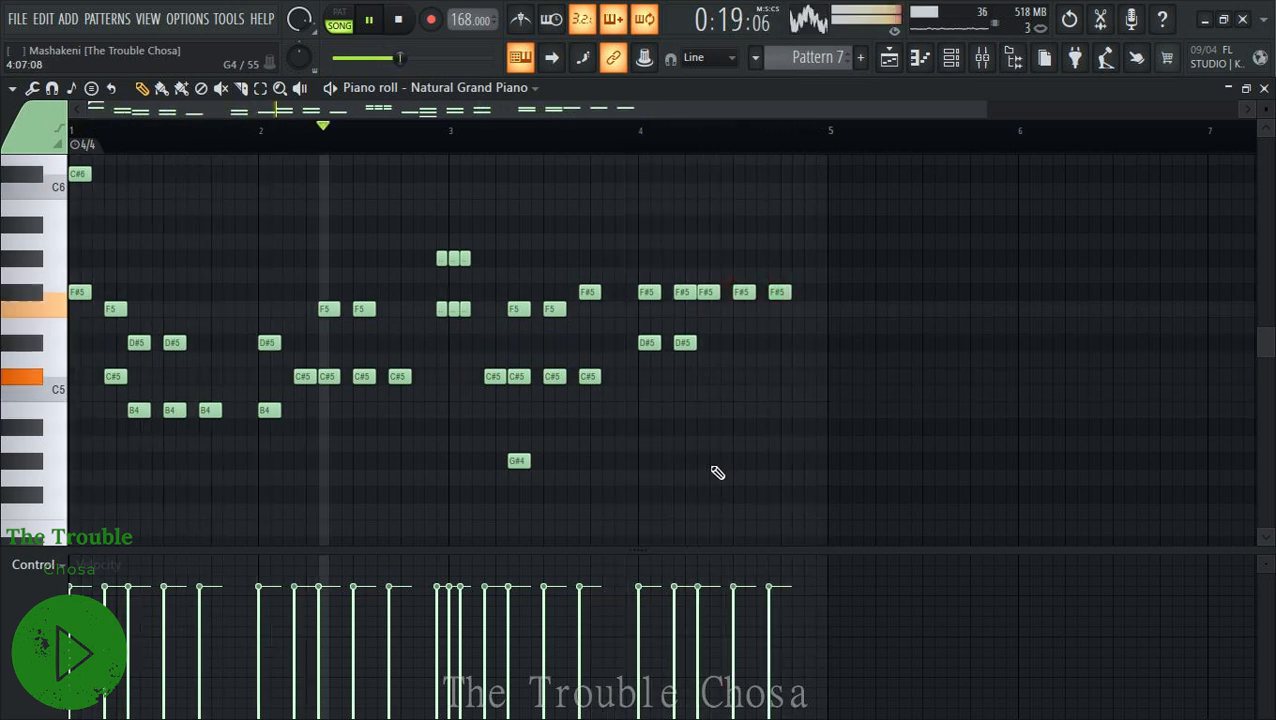
click(739, 428)
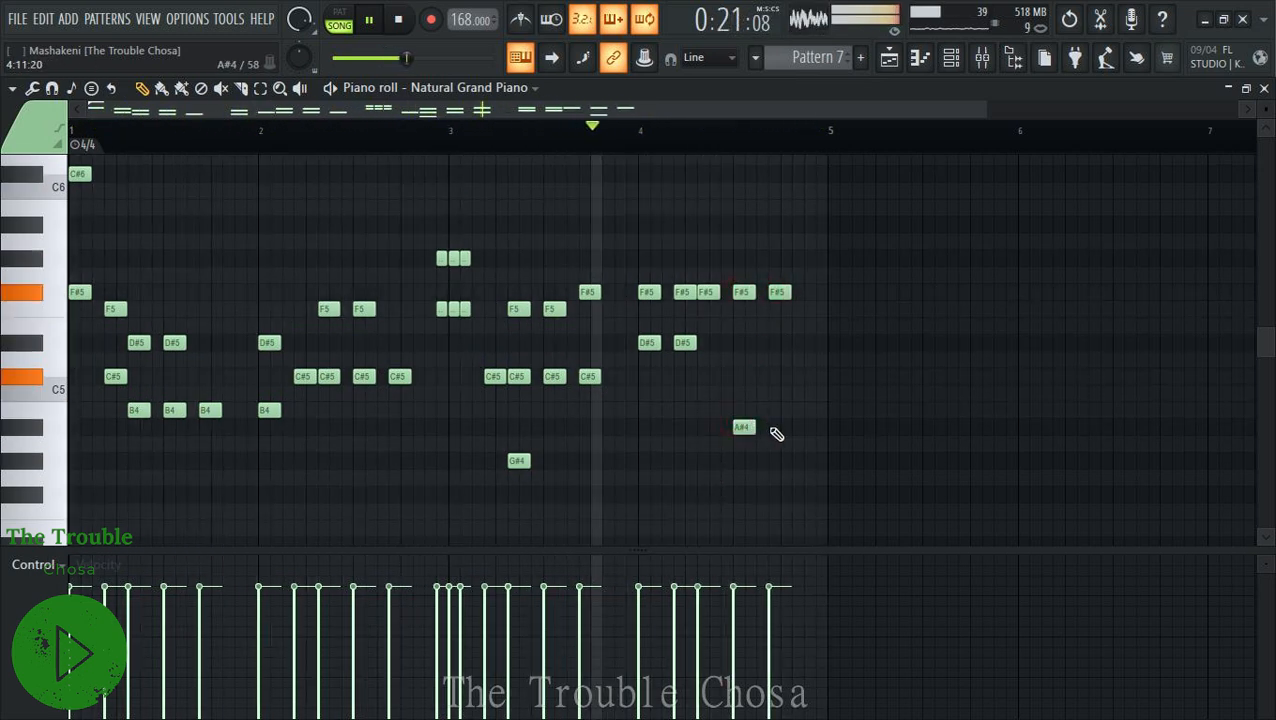
click(775, 428)
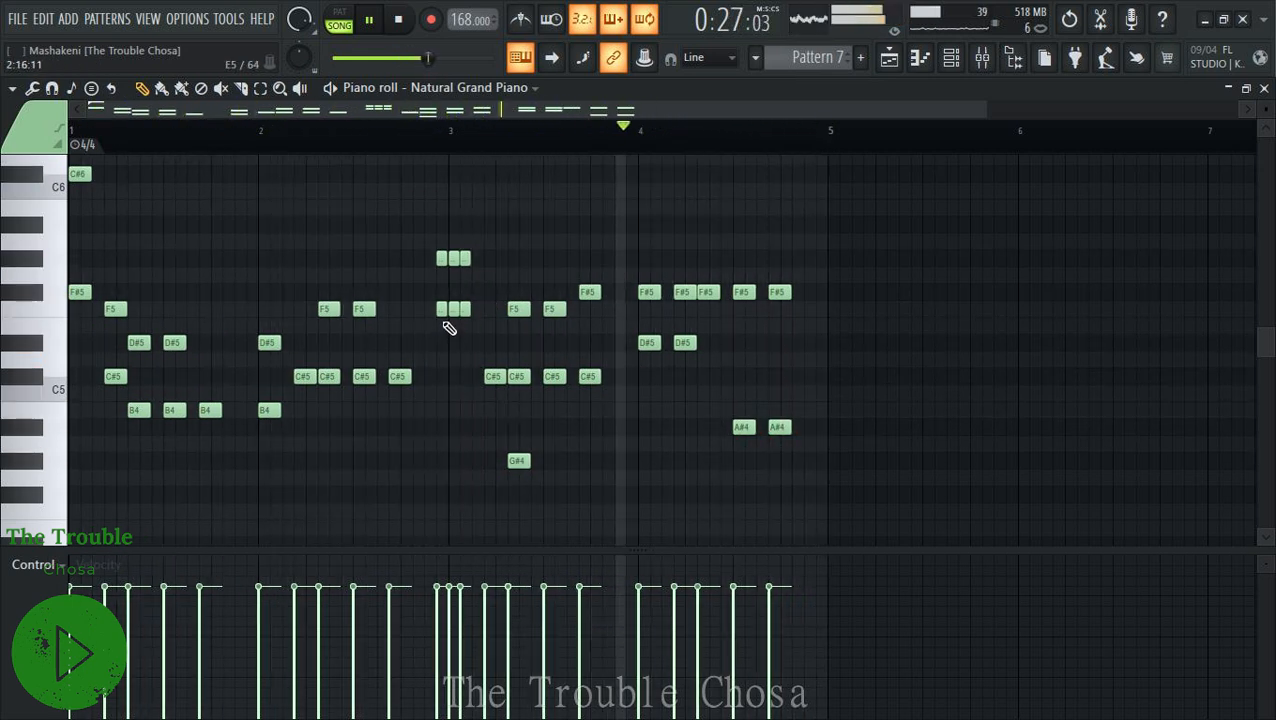
click(821, 292)
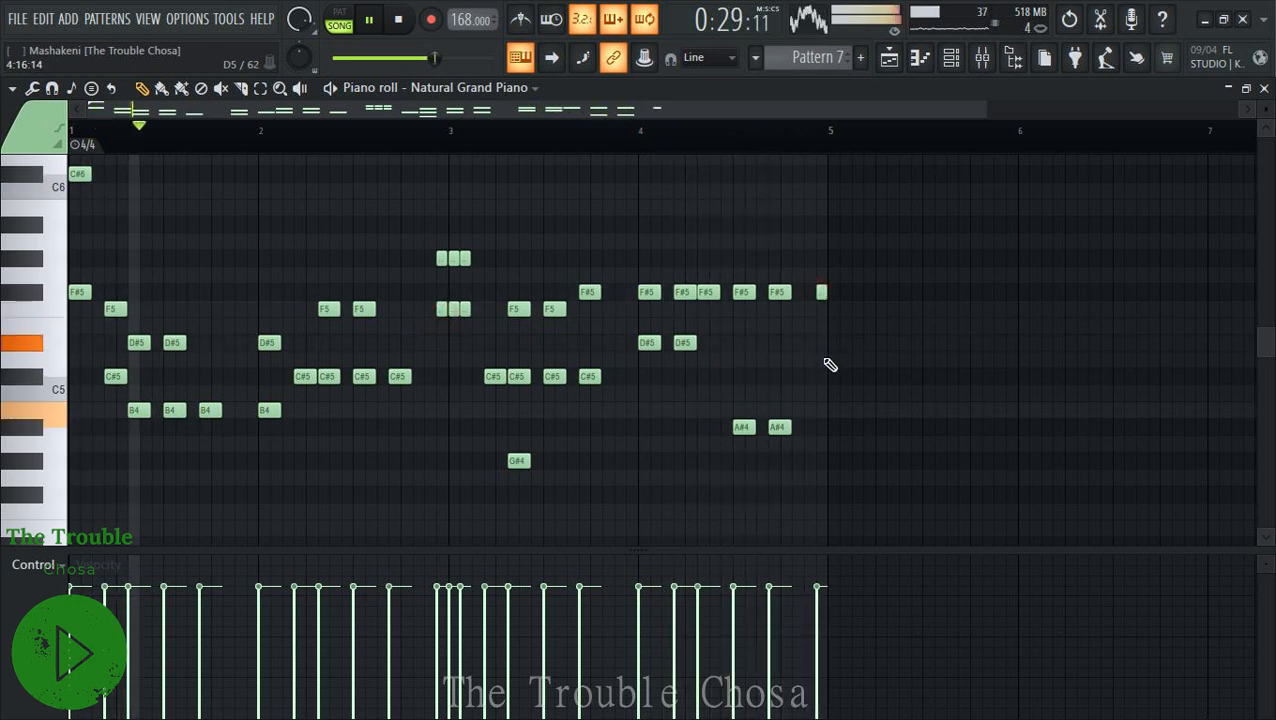
click(821, 175)
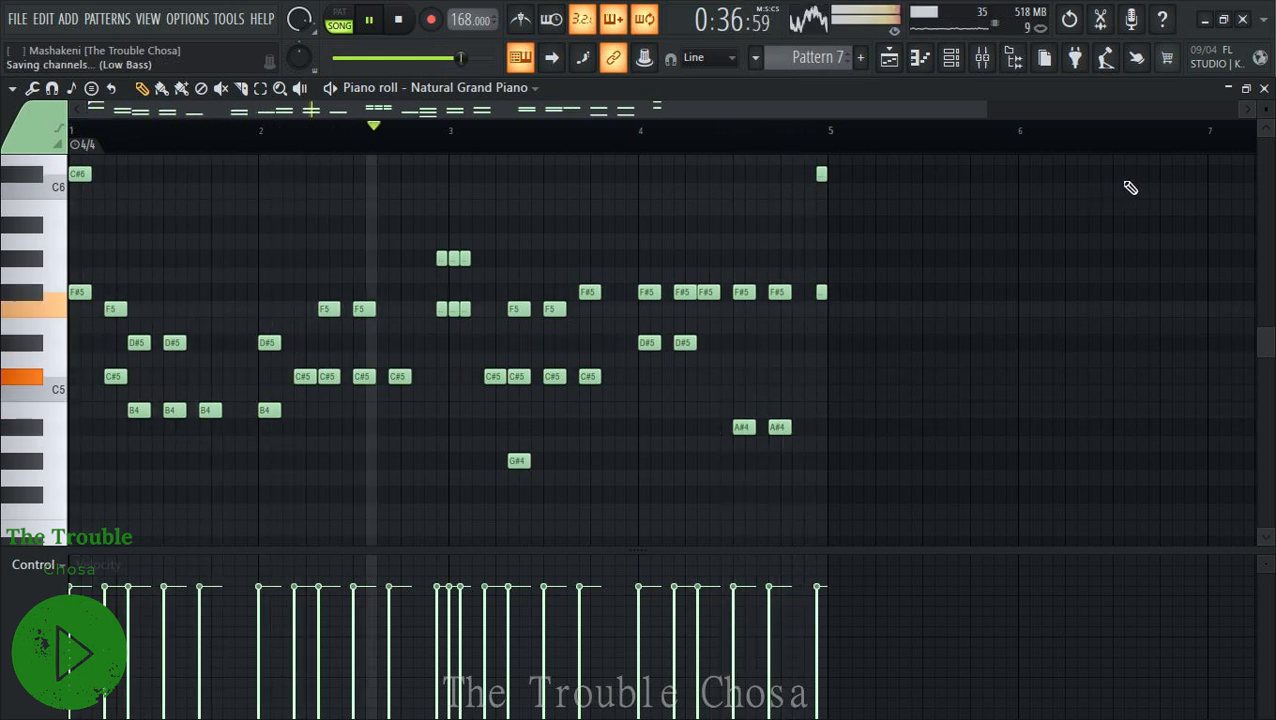
Copy the Natural Grand Piano notes to the Marimba channel below it and open the Marimba notes in the piano roll.
click(1264, 88)
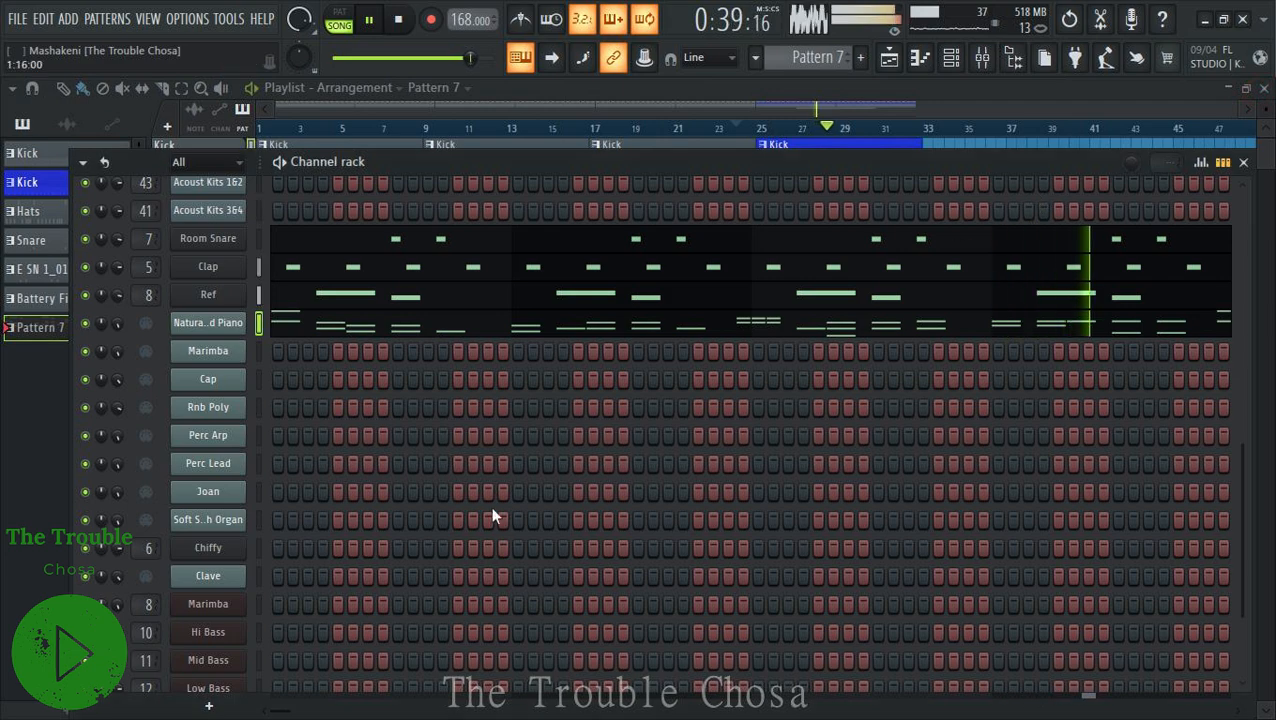
right_click(215, 325)
click(455, 343)
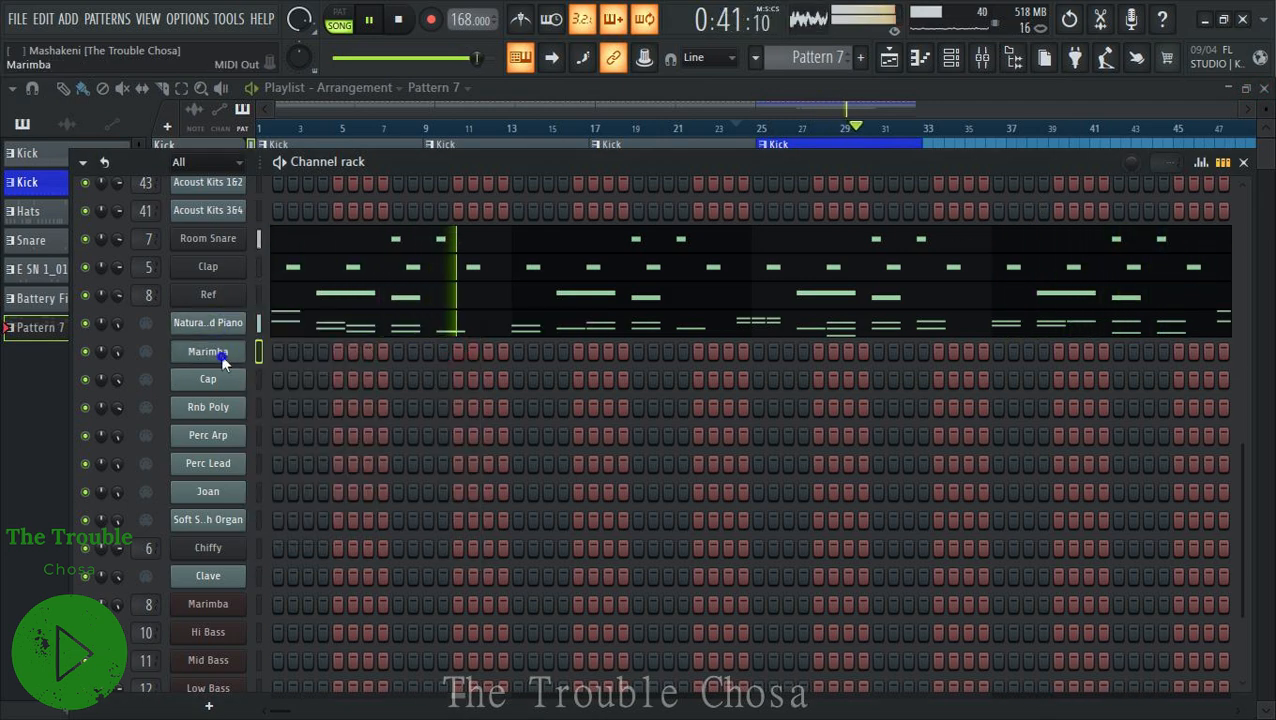
right_click(208, 351)
click(494, 387)
click(422, 360)
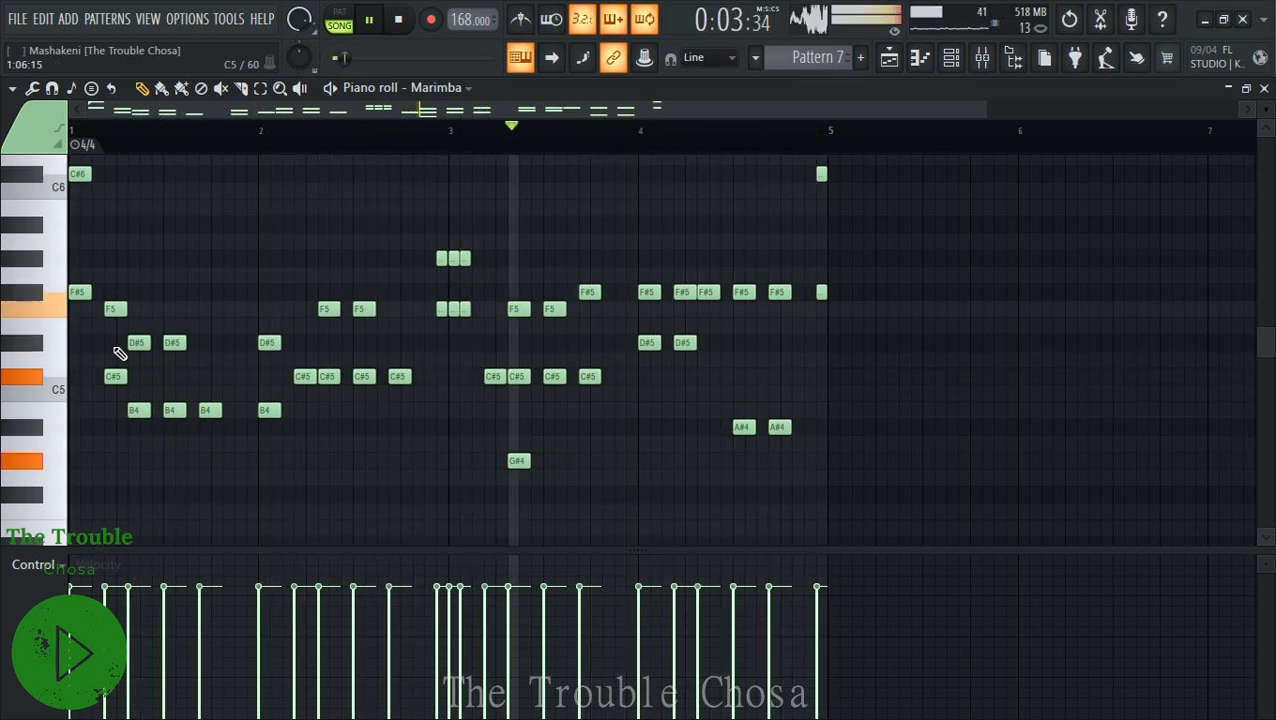
Replace the opening F#5 and C#6 notes of the Marimba part with one-step F#5 and C#6 pairs on steps 1 and 2.
drag(90, 293, 79, 294)
click(86, 293)
right_click(85, 178)
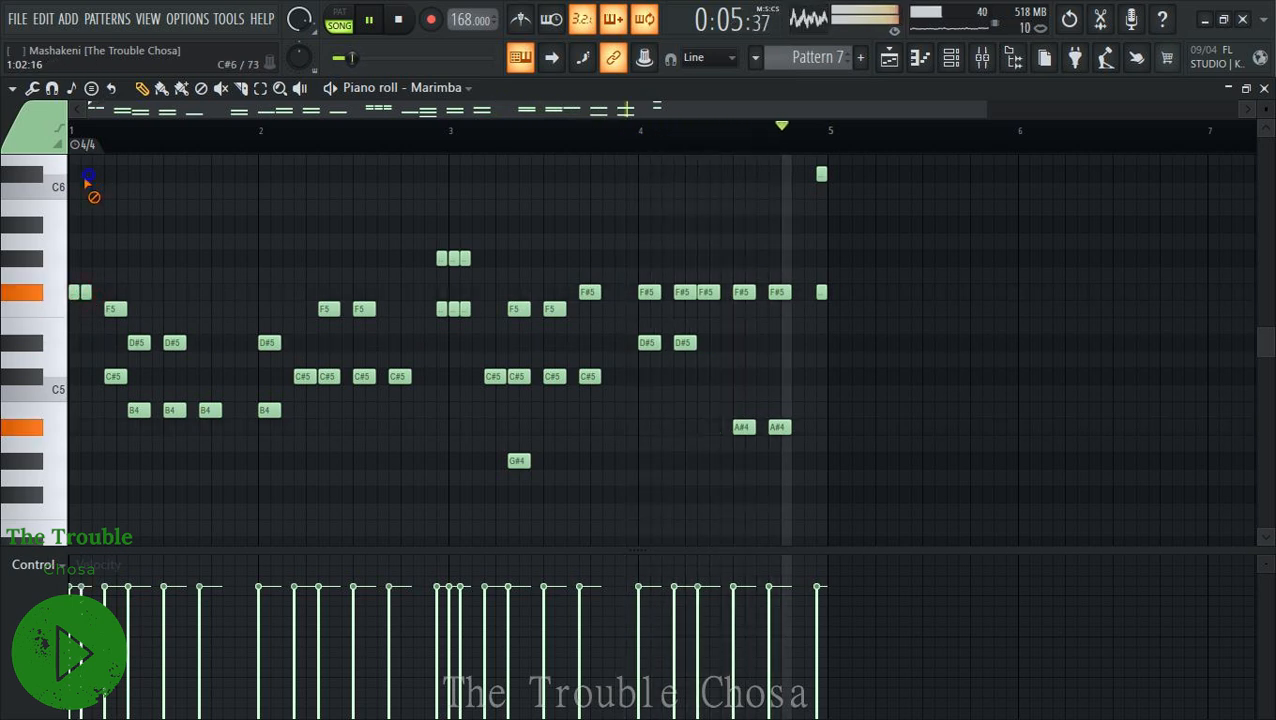
click(75, 174)
click(86, 174)
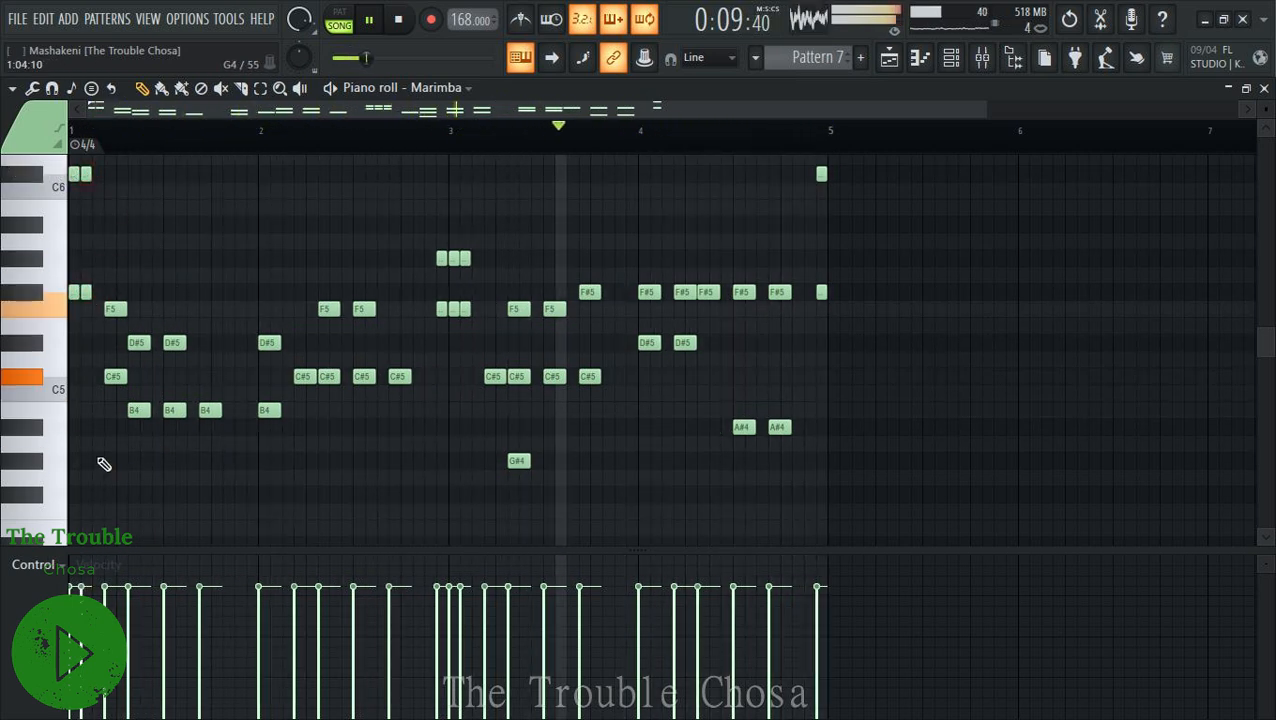
Try one-step C#5 and F5 repeats after the step 9 notes of bar 2, and delete those repeats.
click(370, 379)
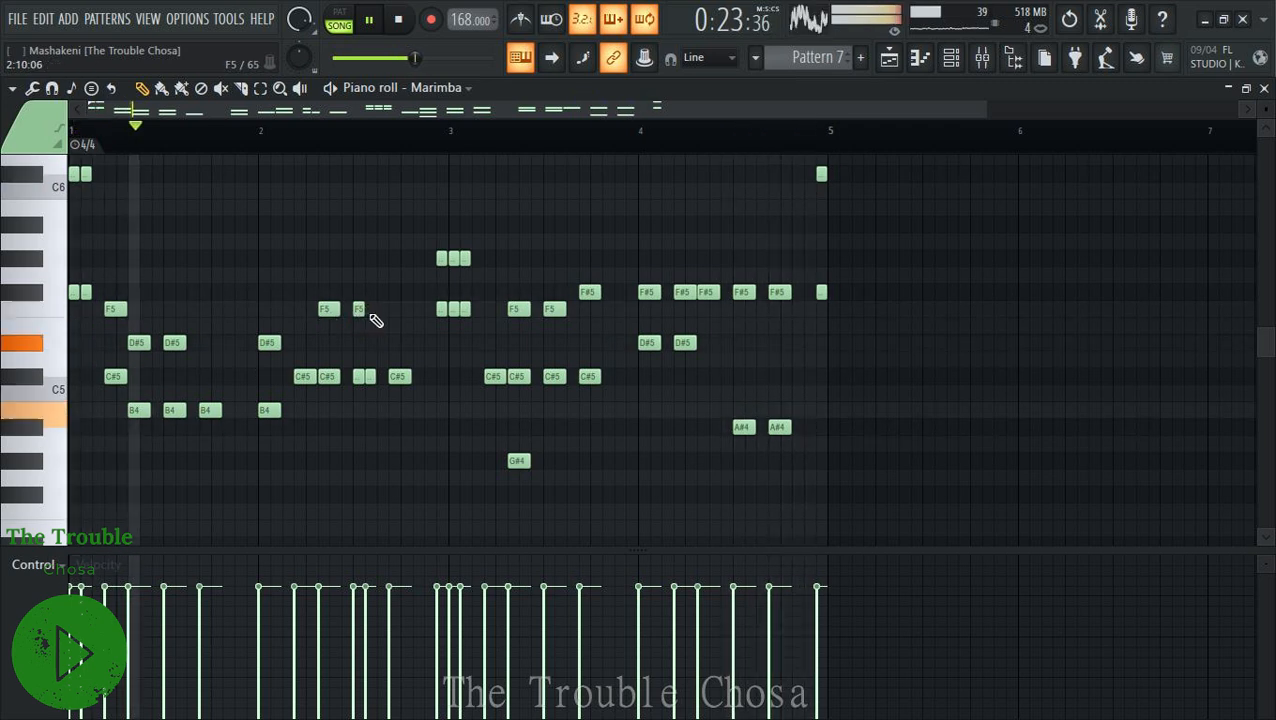
click(369, 312)
click(381, 312)
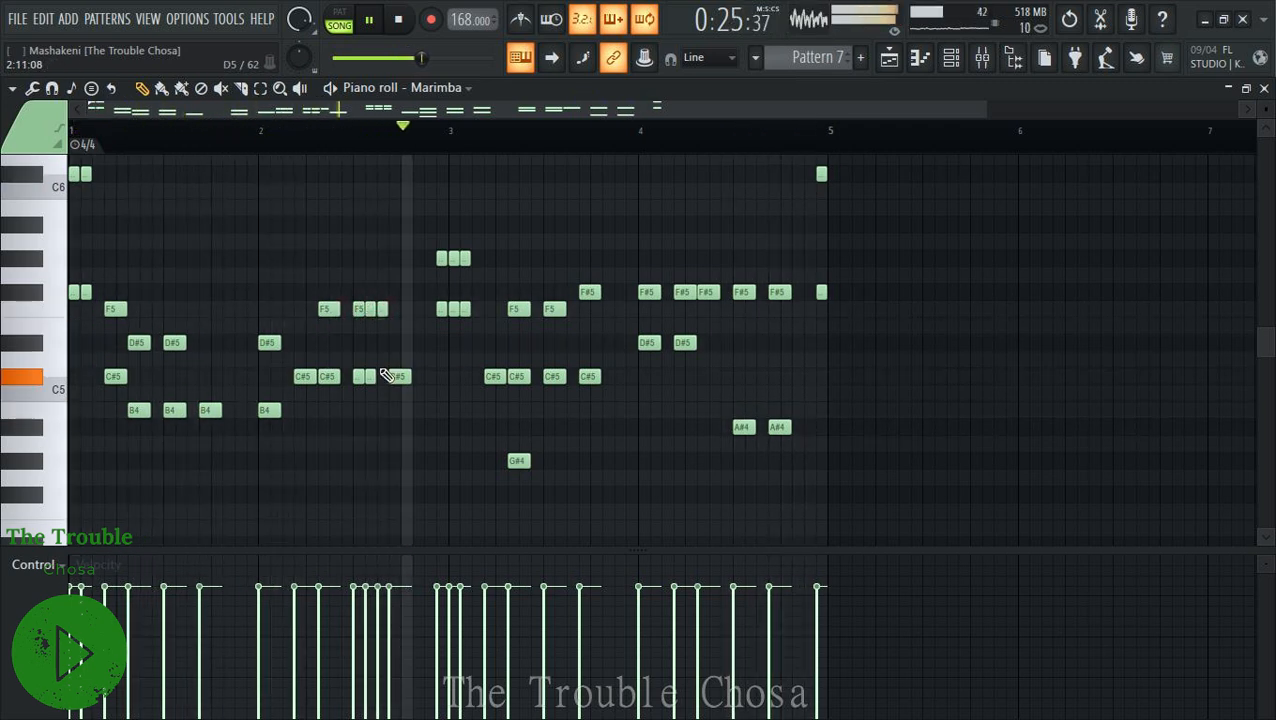
right_click(369, 376)
right_click(369, 309)
right_click(381, 309)
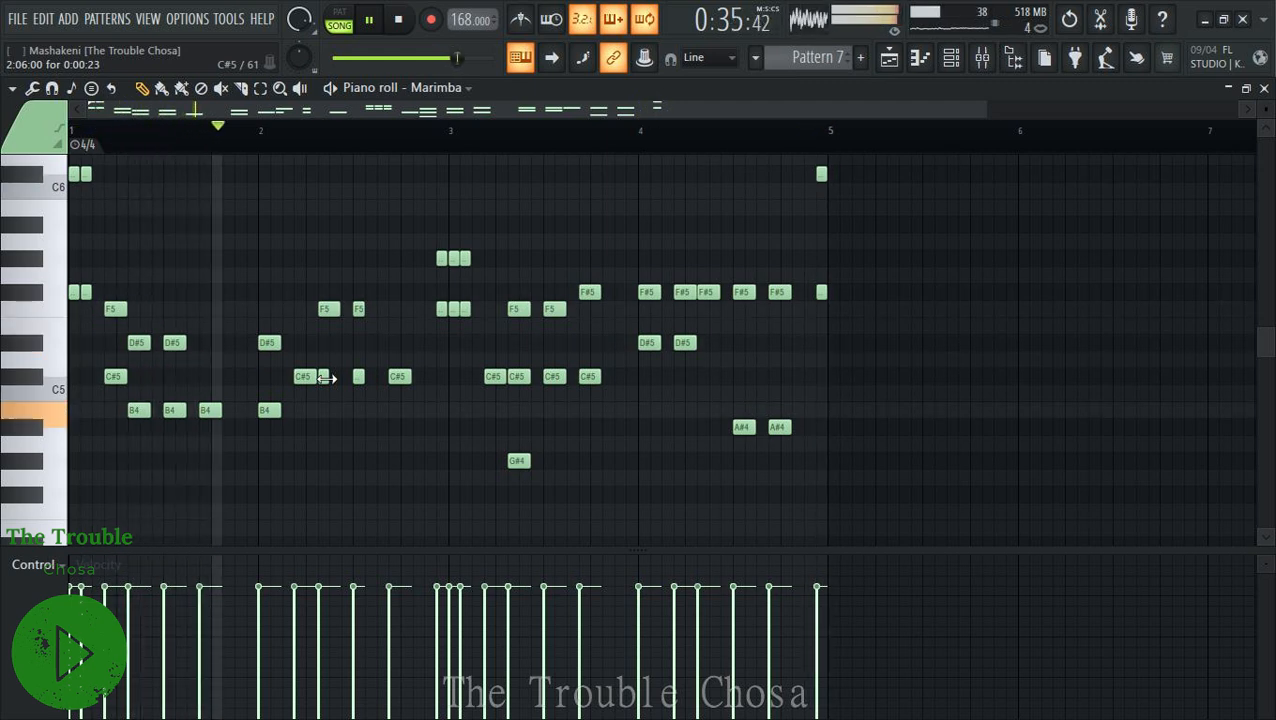
Quantize the Marimba notes with the Default template and the Quantize duration option, and clear the selection.
key(alt+q)
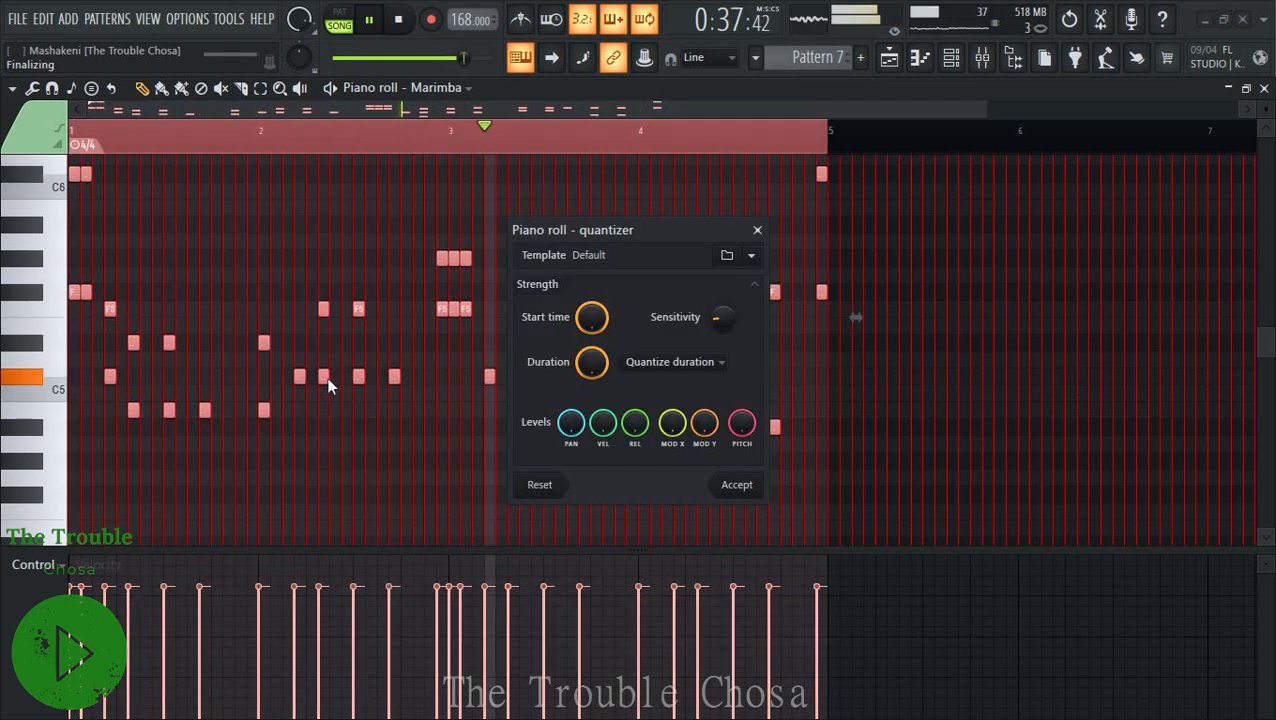
key(Return)
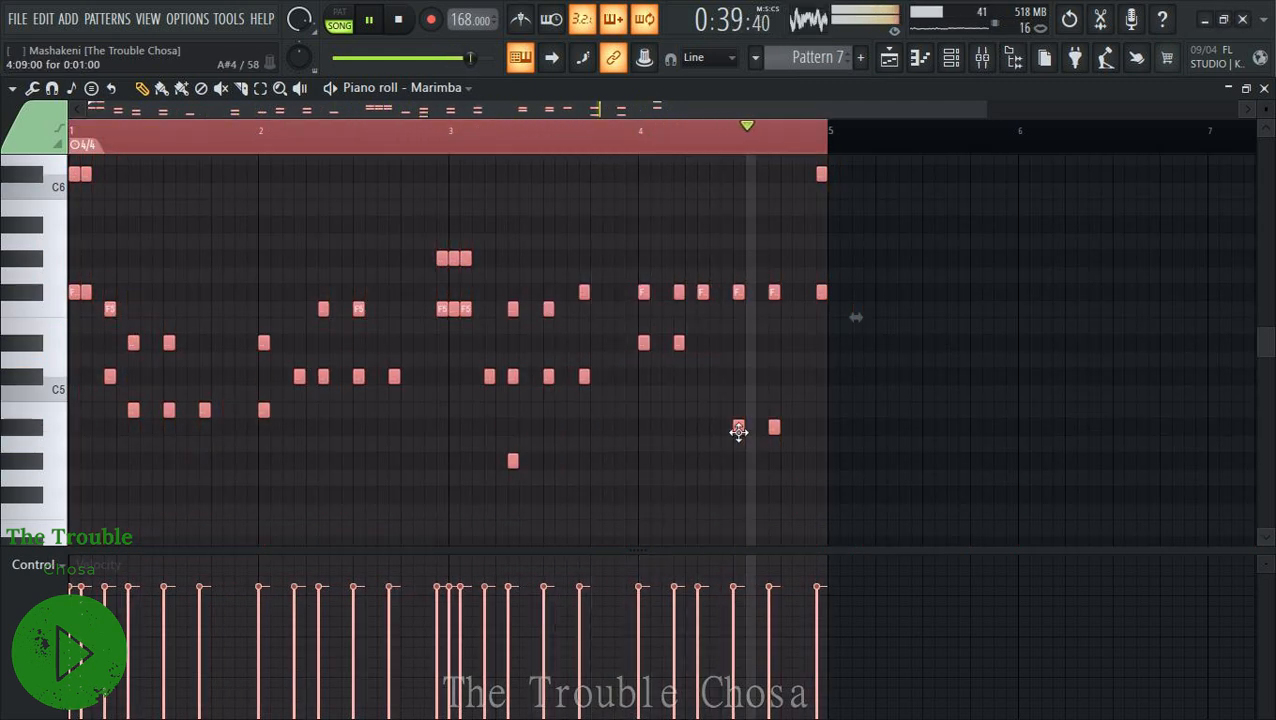
ctrl+click(892, 381)
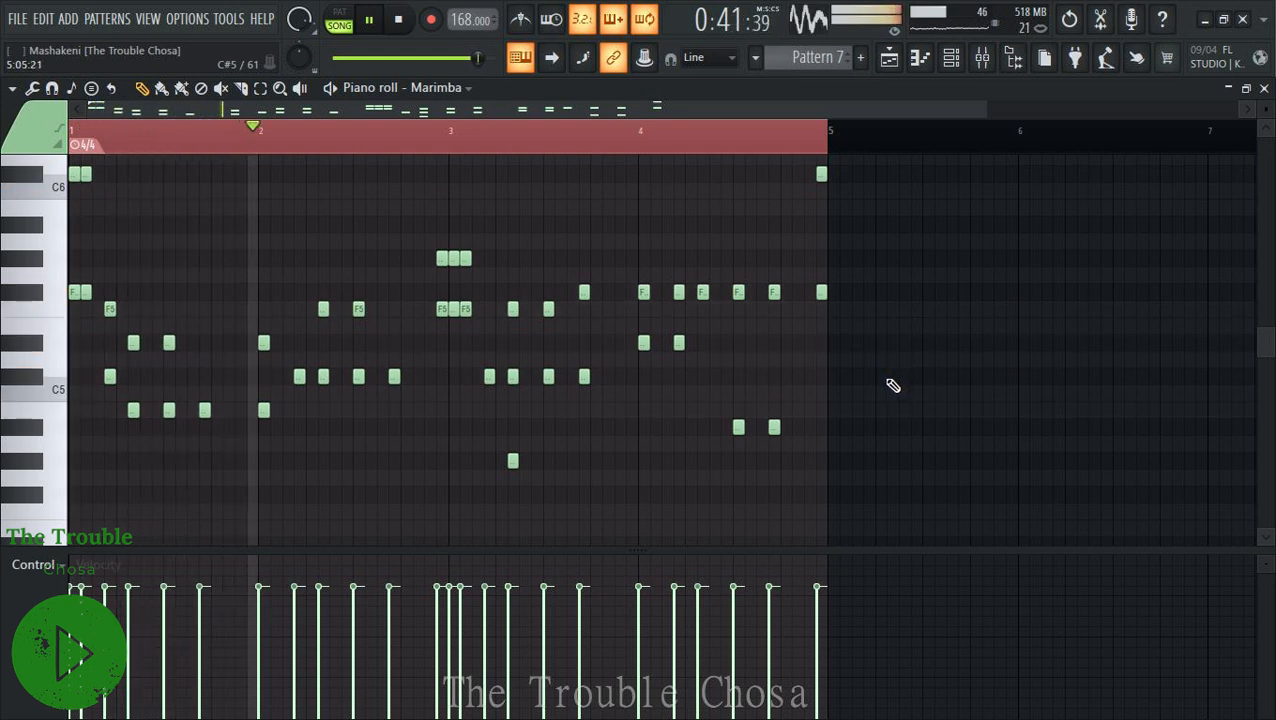
Add one-step F#5 and A#4 pairs on steps 8 and 10 of bar 4, and a B4 and D#5 pair on step 16 of bar 1.
click(725, 291)
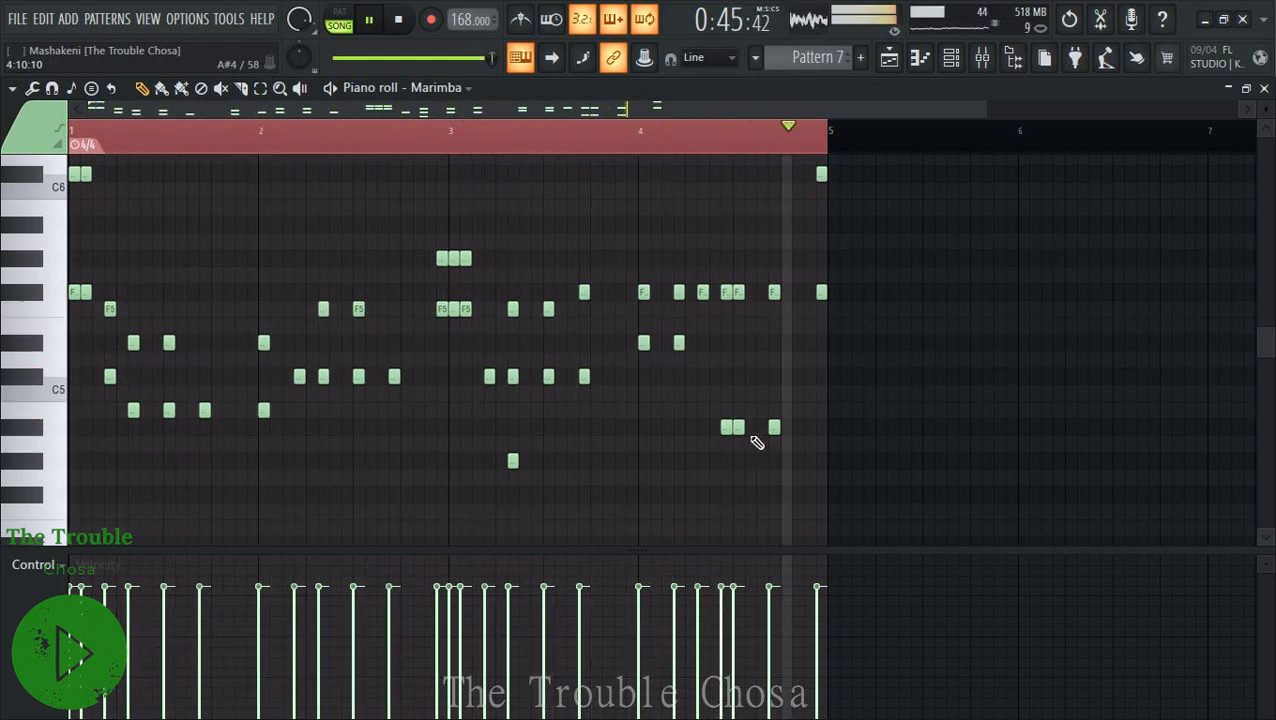
click(750, 427)
drag(748, 299, 736, 284)
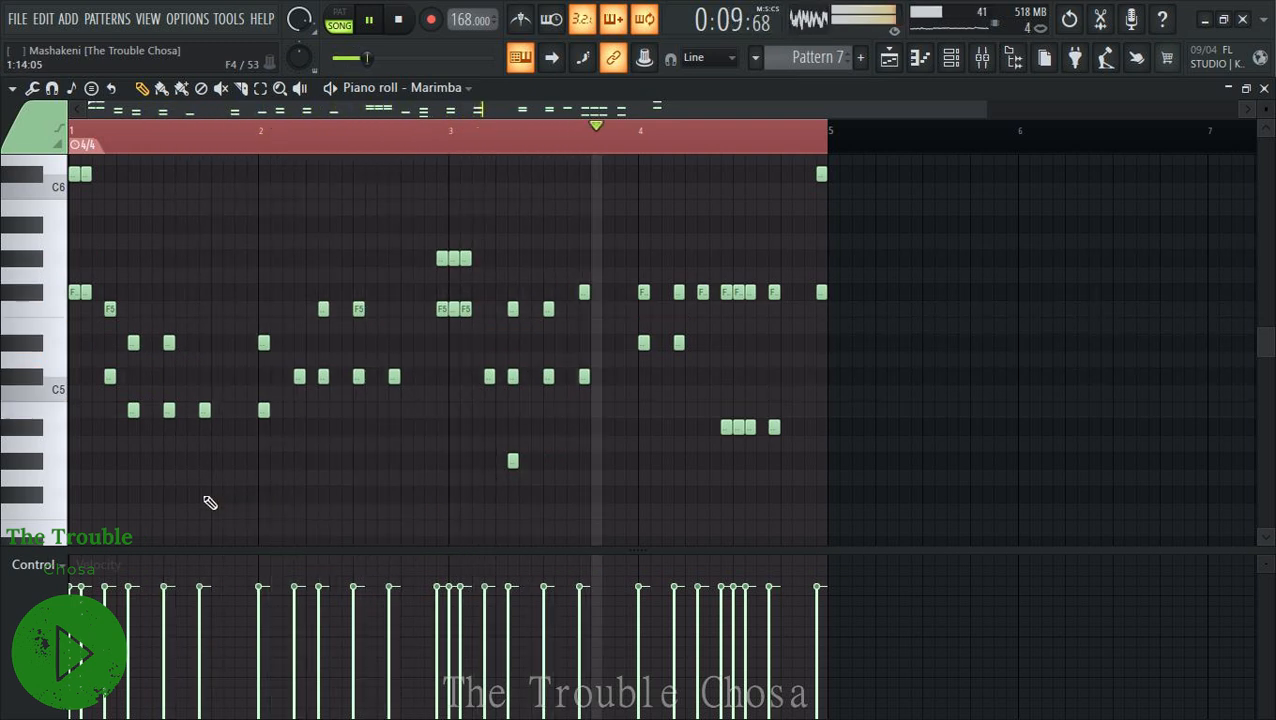
click(251, 410)
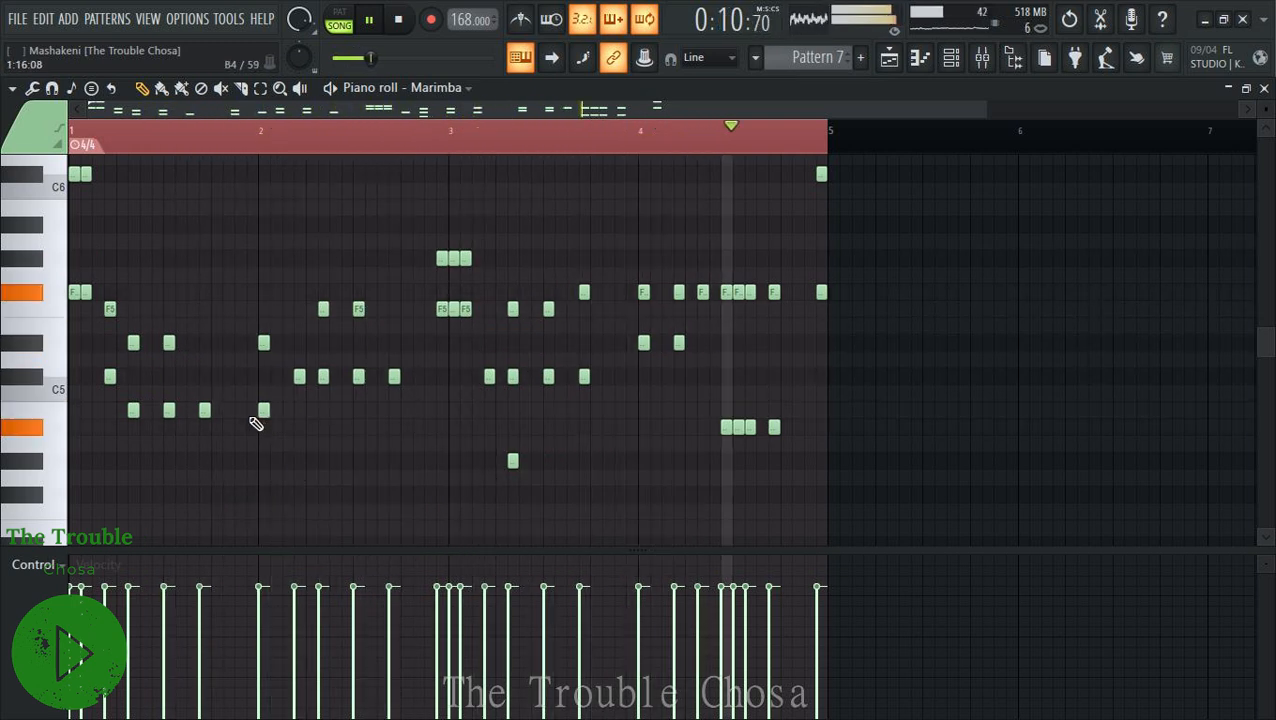
click(247, 343)
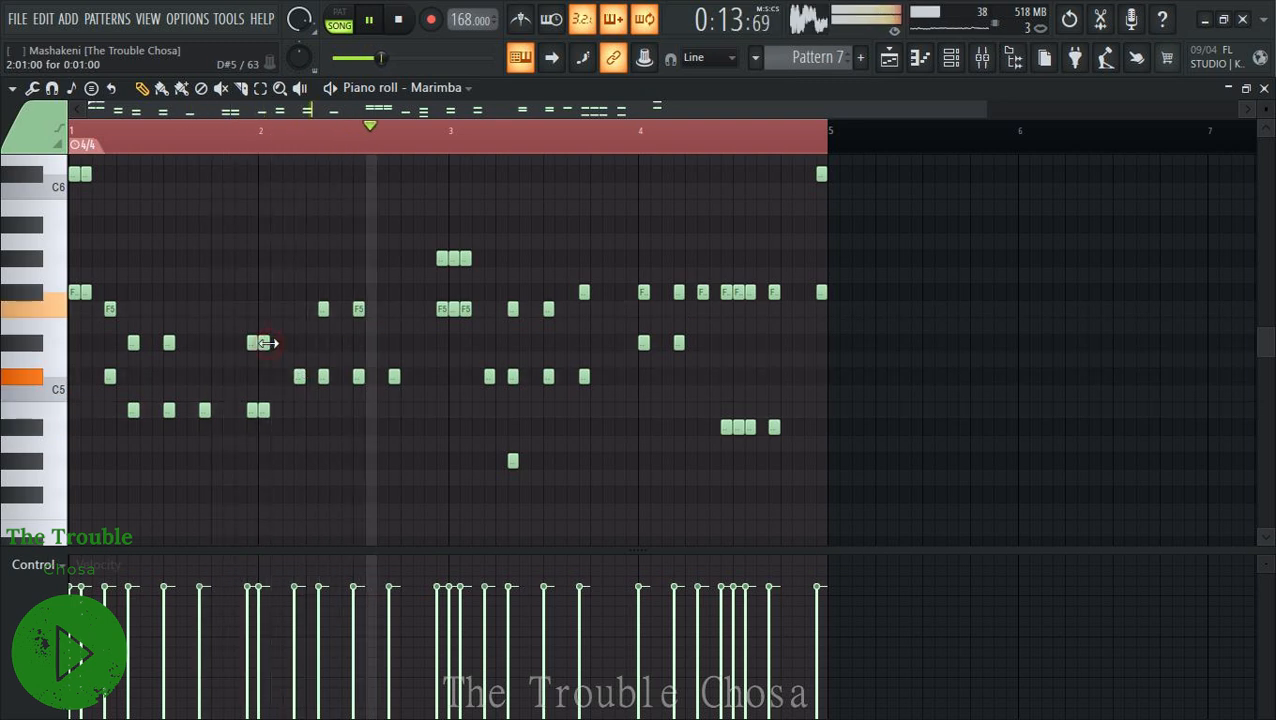
Add one-step B4 and D#5 notes on step 2 of bar 2 and re-place the D#5 on step 1.
click(275, 343)
click(276, 411)
right_click(264, 345)
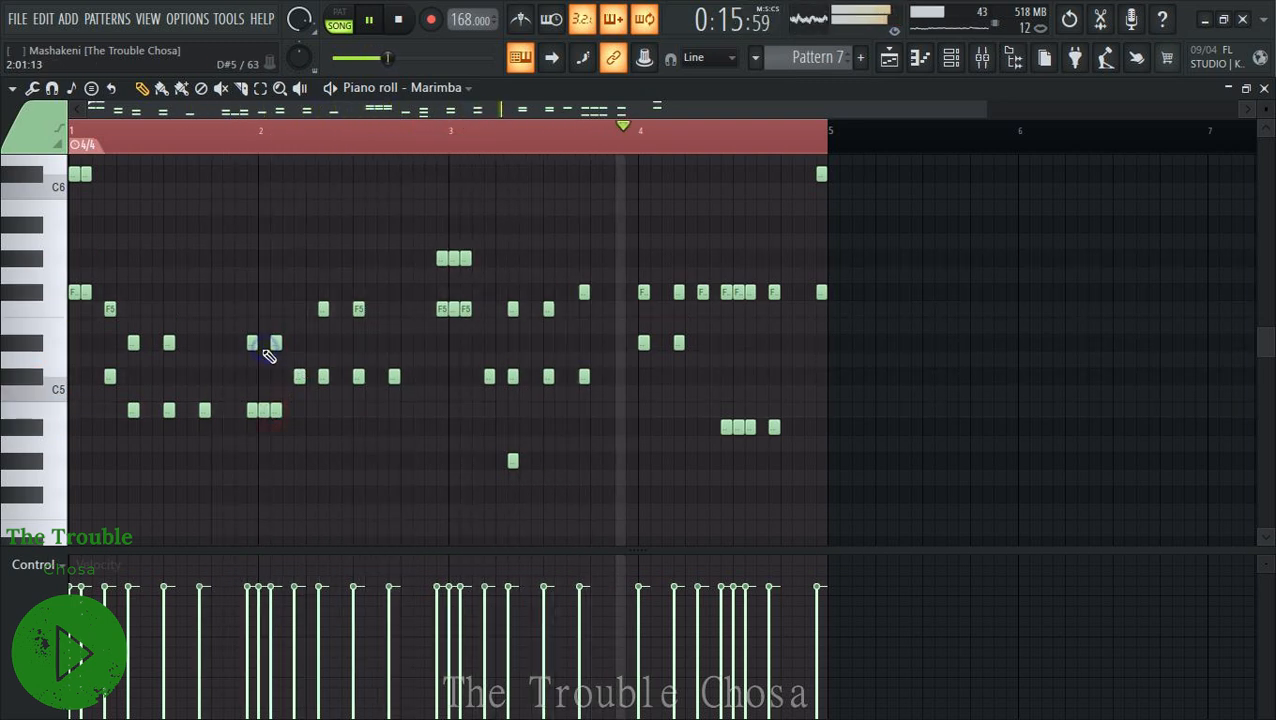
click(264, 344)
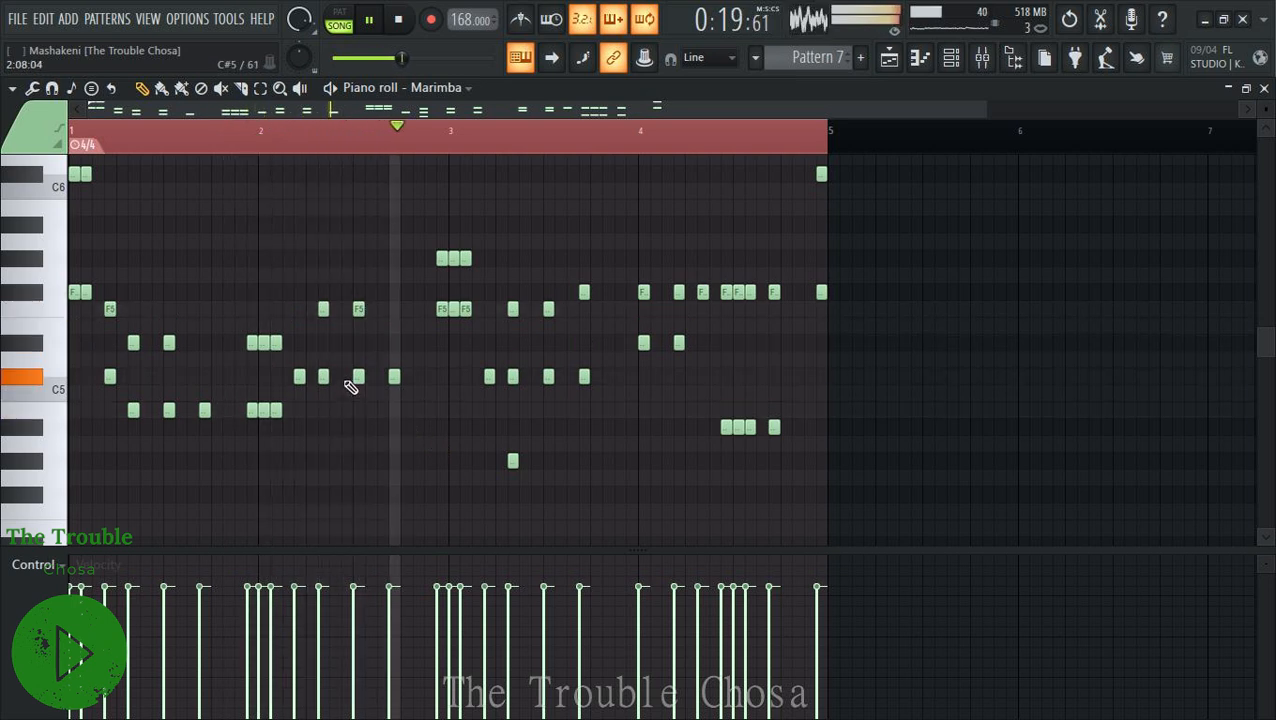
Add one-step C#5 and F5 pairs on steps 8 and 10 of bar 2, and delete the G#4 note in bar 3.
click(347, 377)
click(345, 309)
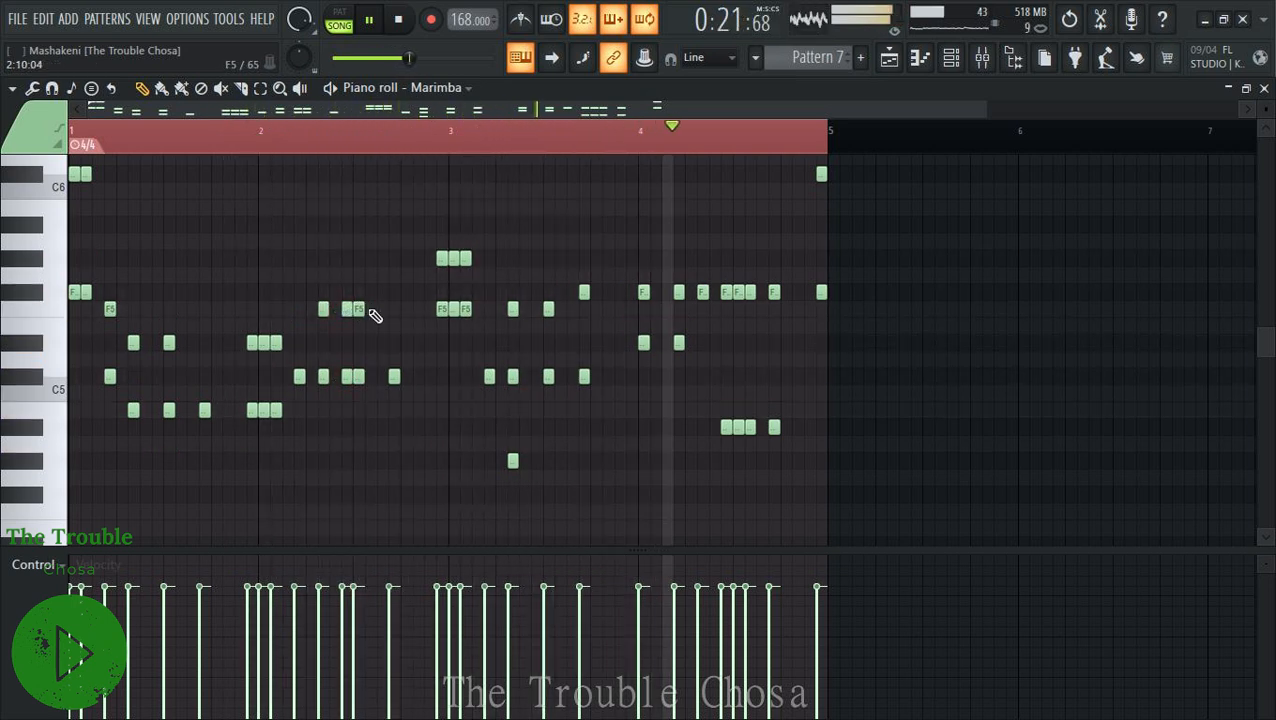
click(370, 310)
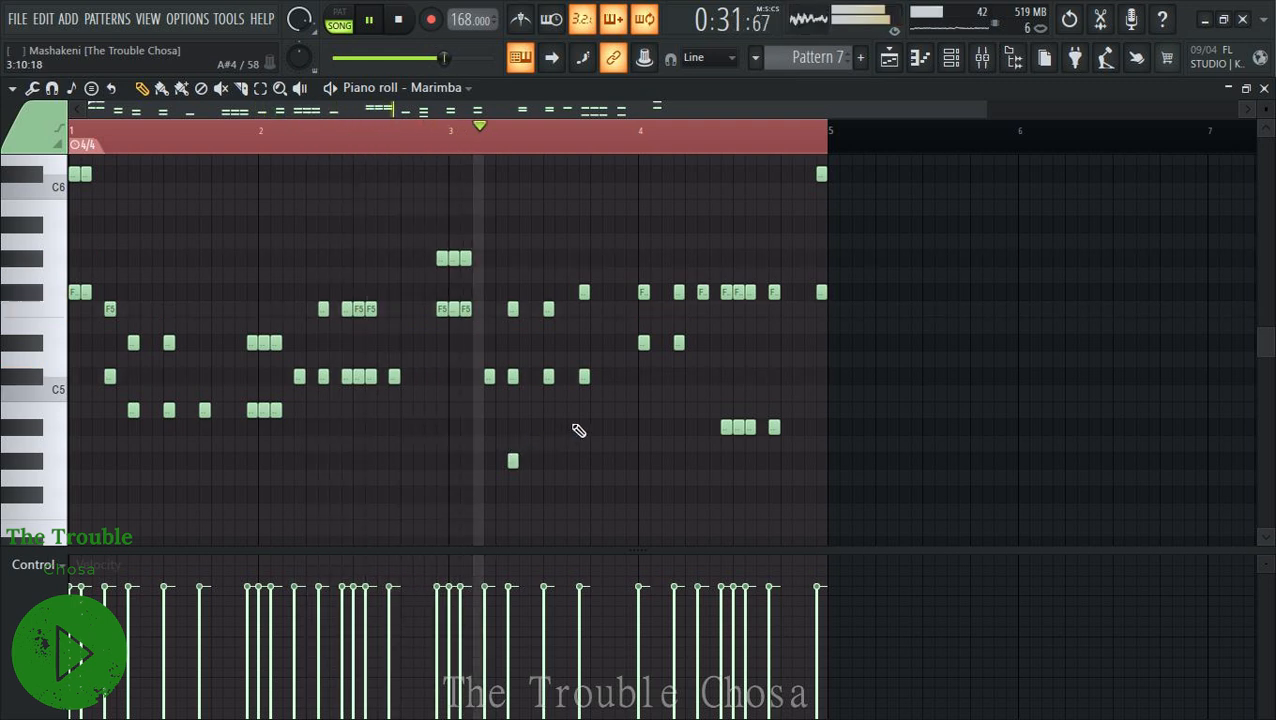
right_click(513, 460)
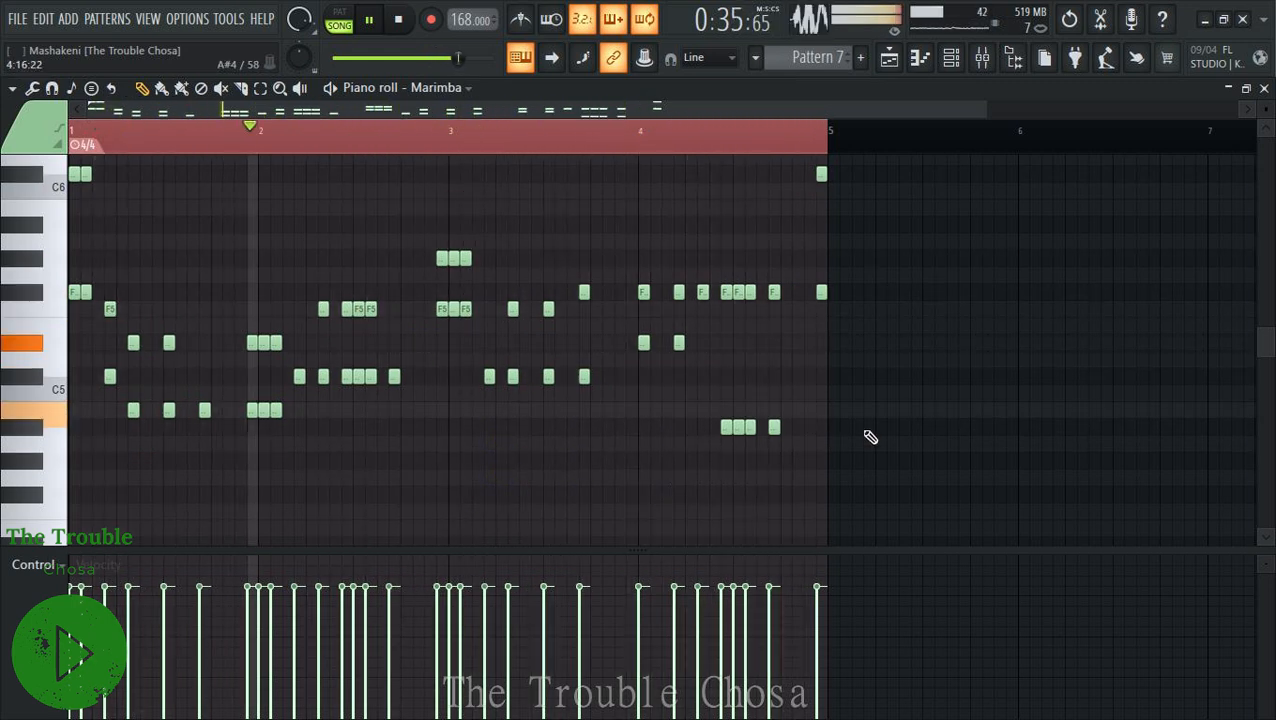
Select the four A#4 notes in bar 4 and raise them one octave to A#5.
click(260, 88)
drag(825, 418, 640, 476)
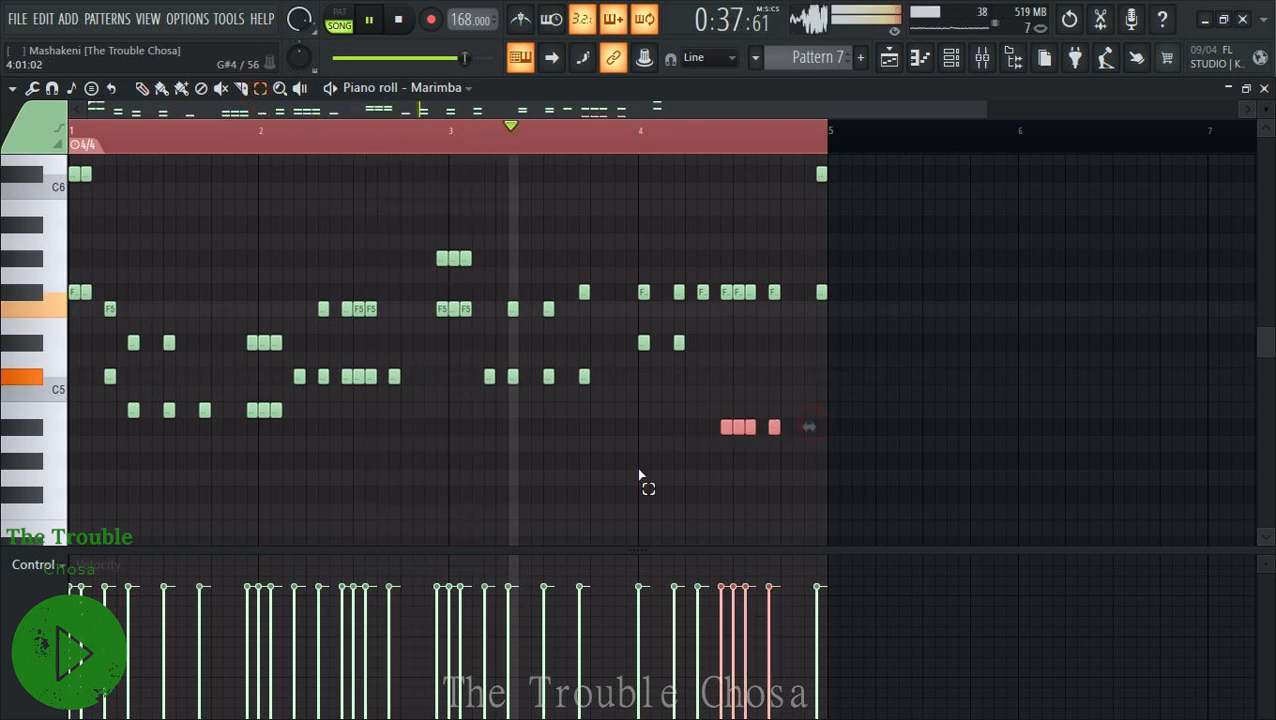
key(ctrl+Up)
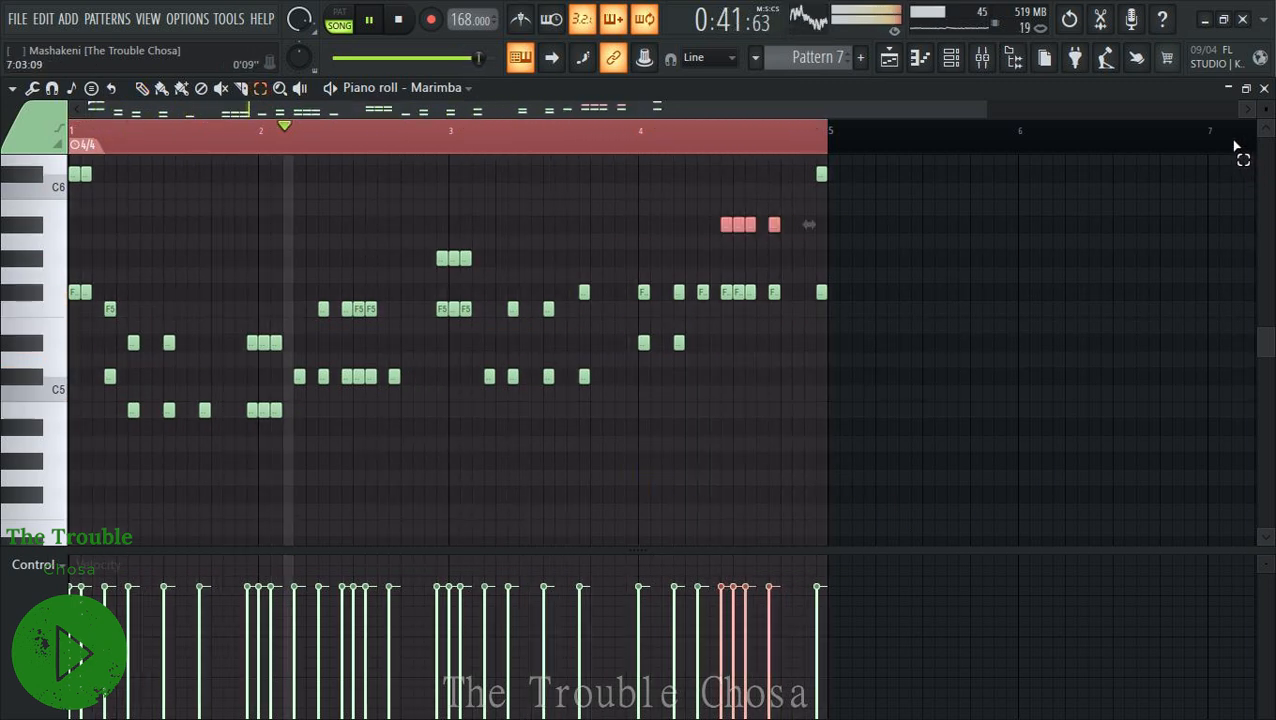
Try the whole Marimba part one octave lower, and transpose all its notes back up an octave.
key(ctrl+a)
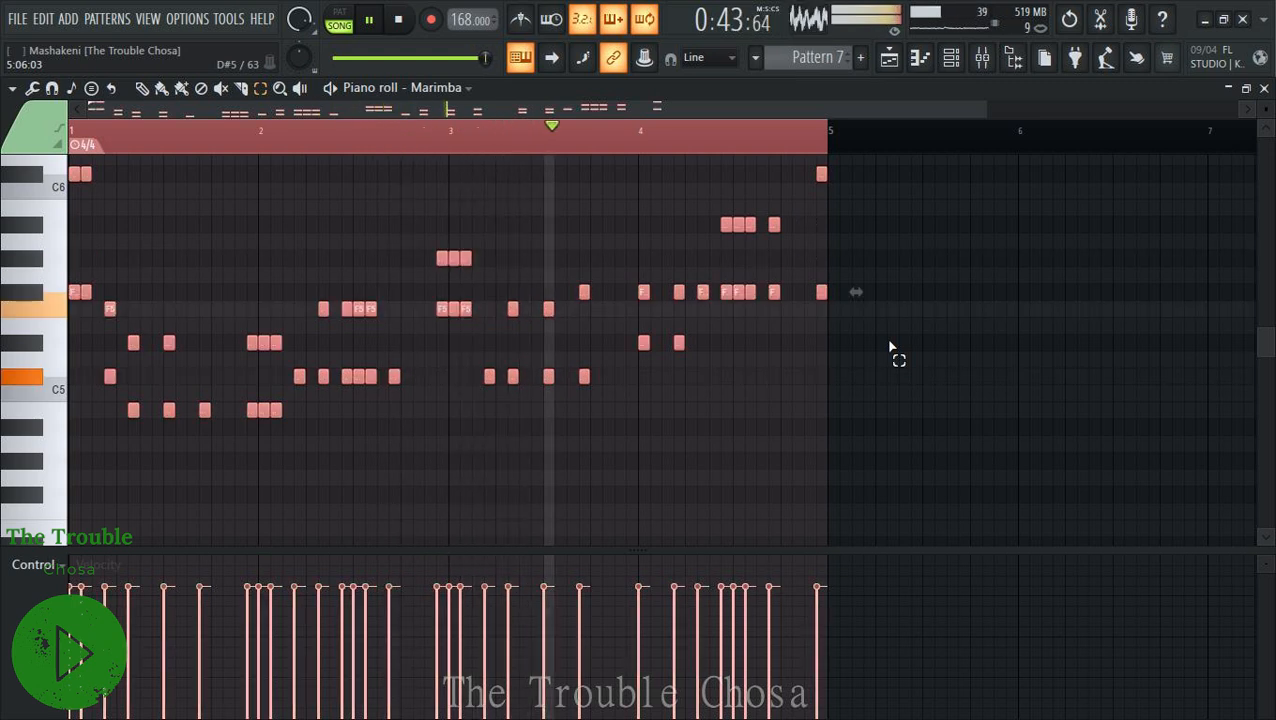
key(ctrl+Down)
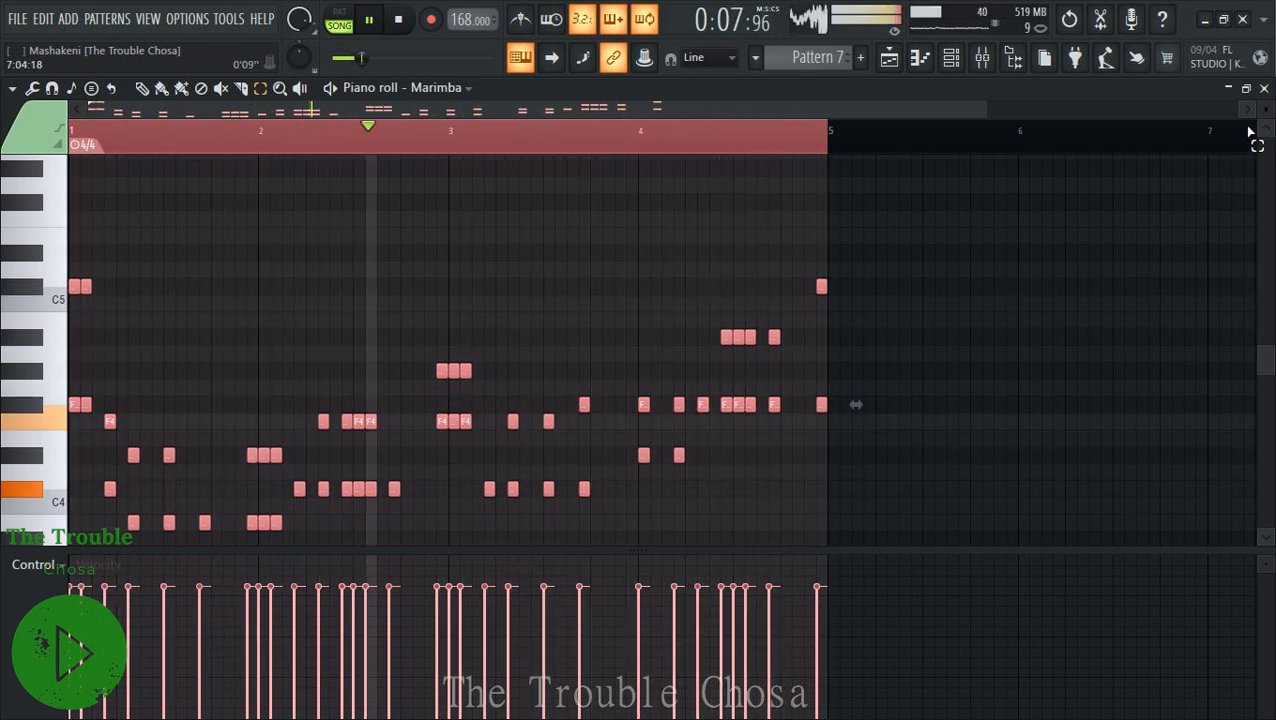
scroll(633, 313, down, 4)
drag(428, 263, 68, 382)
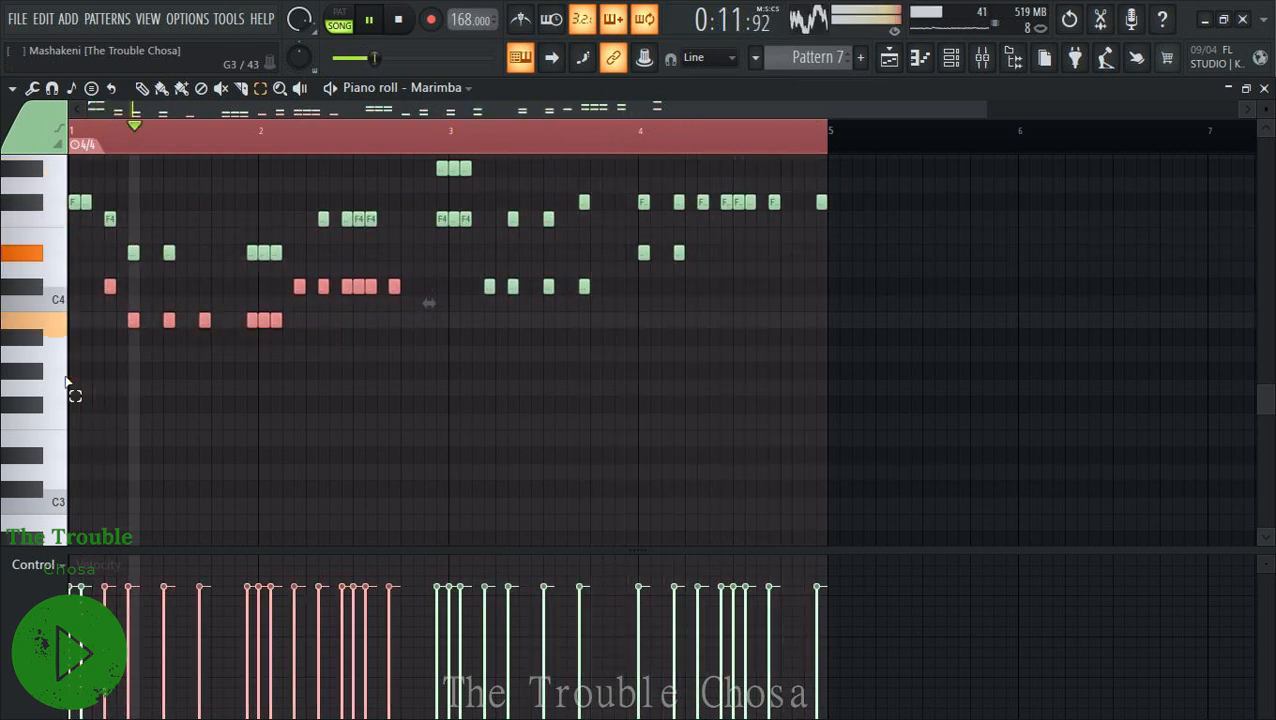
scroll(66, 381, up, 2)
key(ctrl+Down)
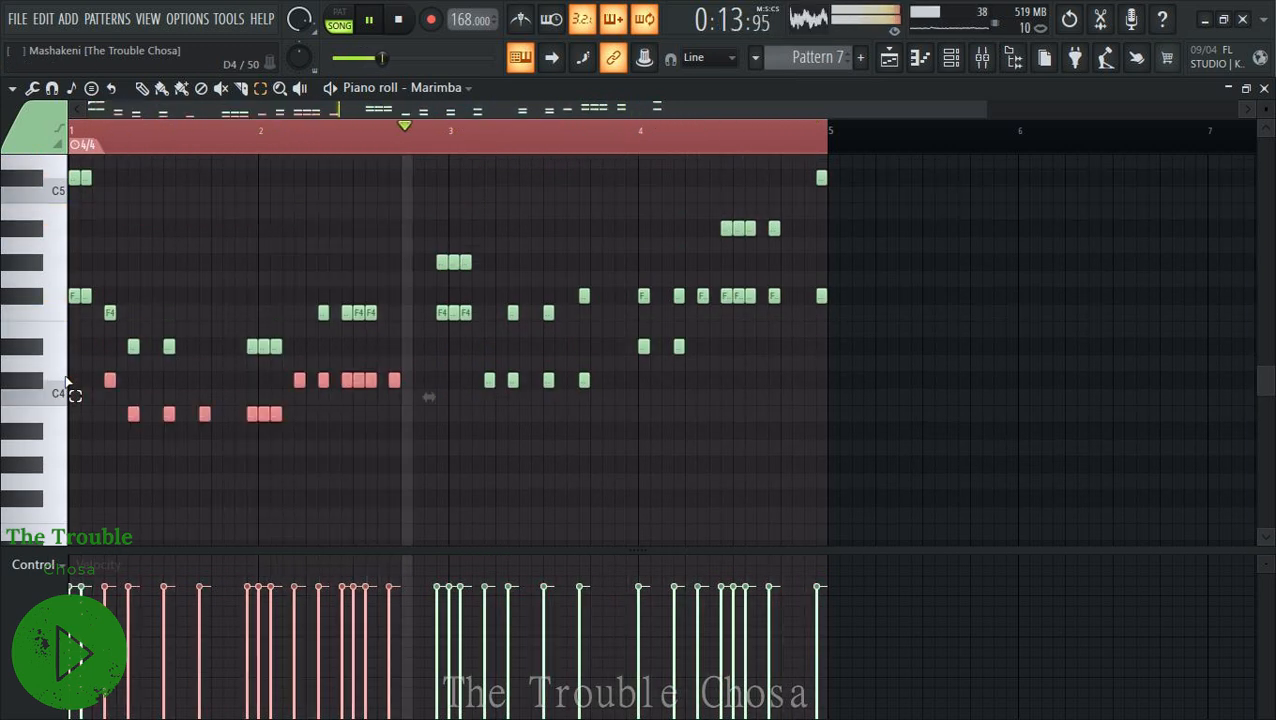
key(ctrl+a)
key(ctrl+Up)
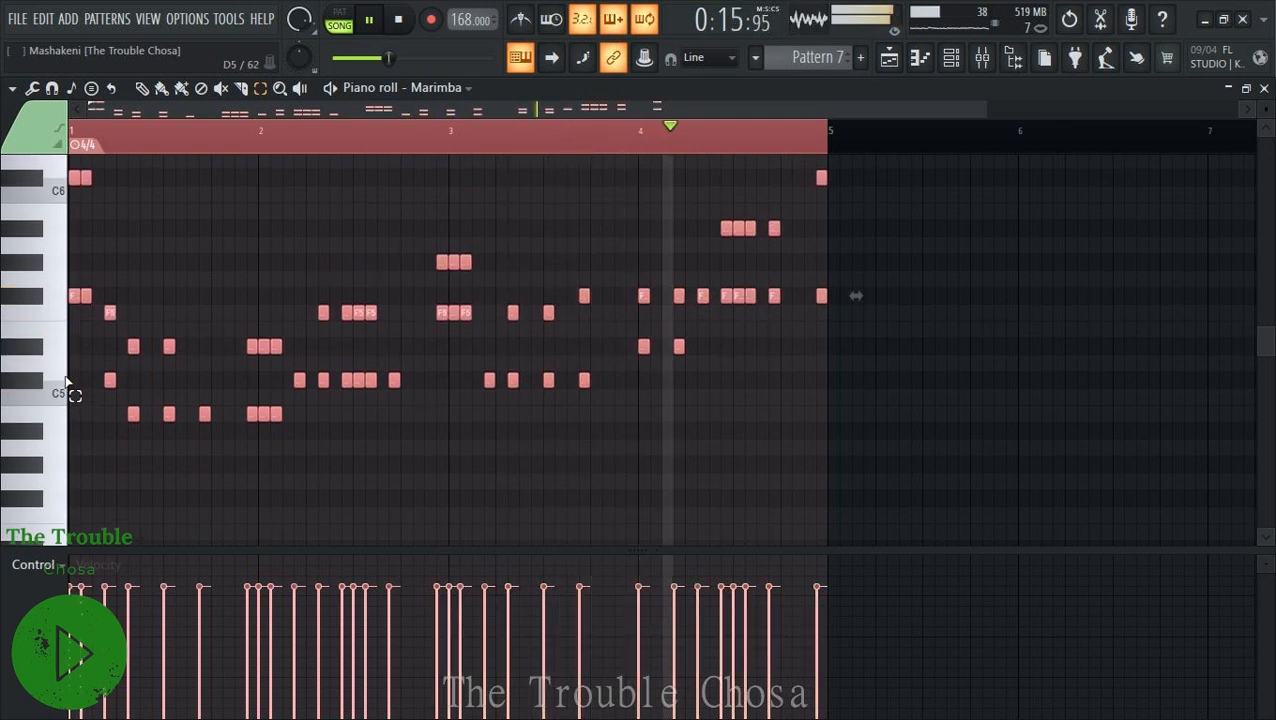
Open the Cap channel's piano roll and add one-step B4 and D#5 pairs on steps 6 and 9 of bar 1.
click(1264, 89)
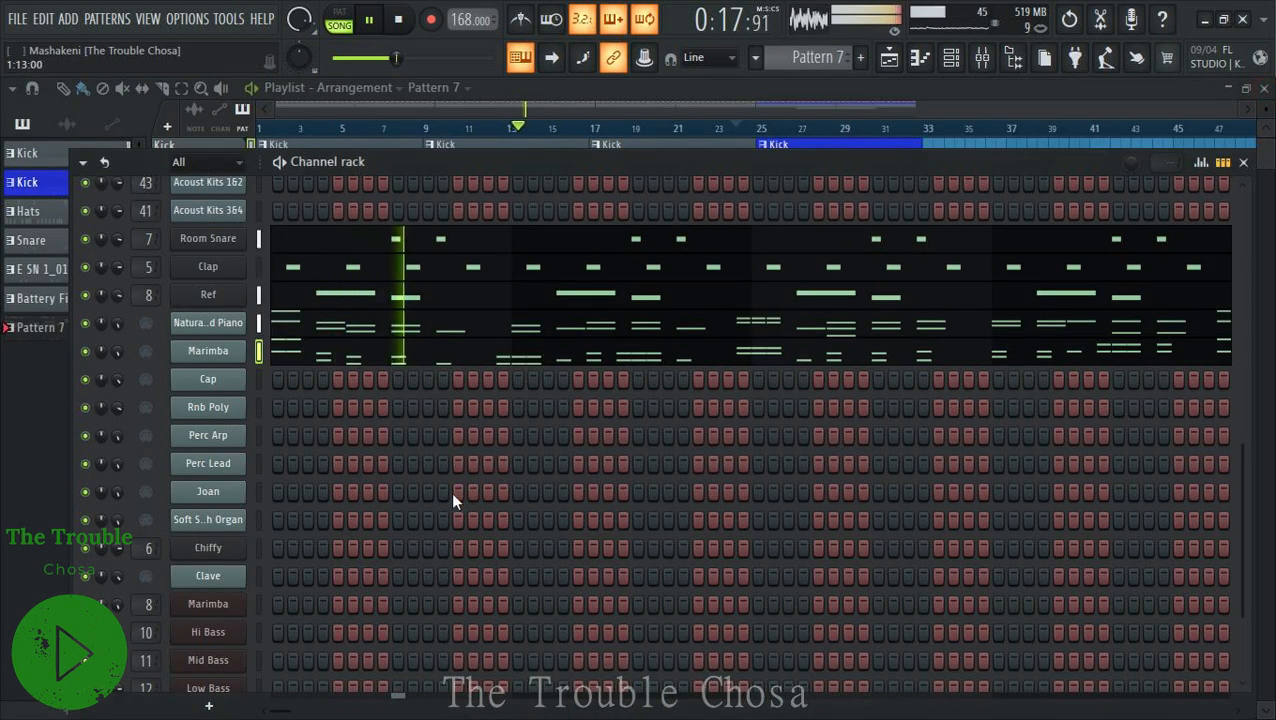
right_click(117, 353)
click(130, 366)
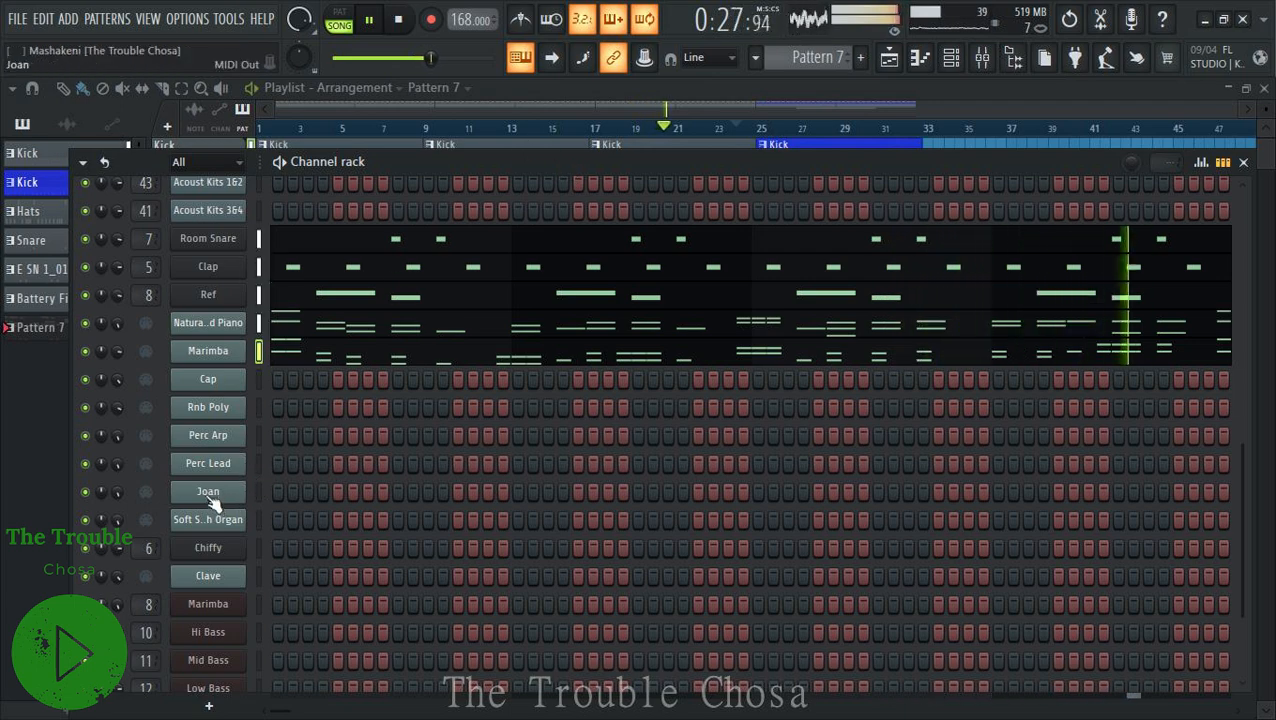
right_click(222, 587)
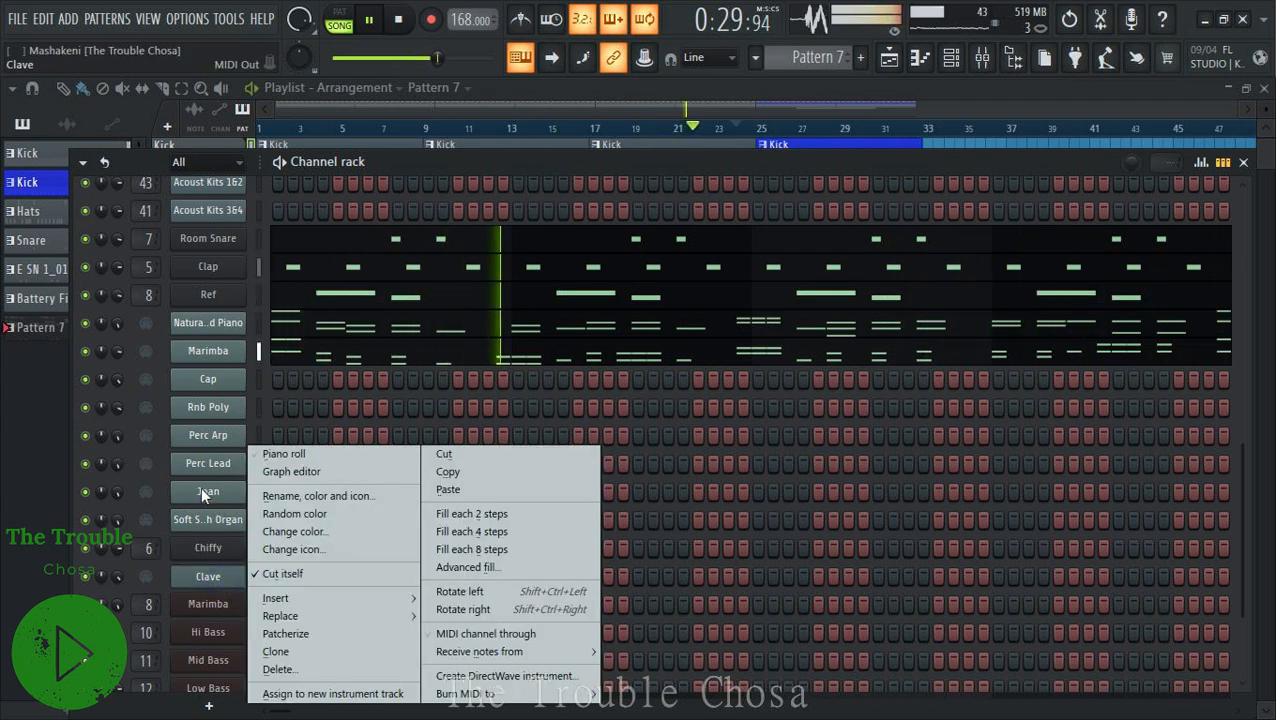
right_click(219, 384)
click(298, 381)
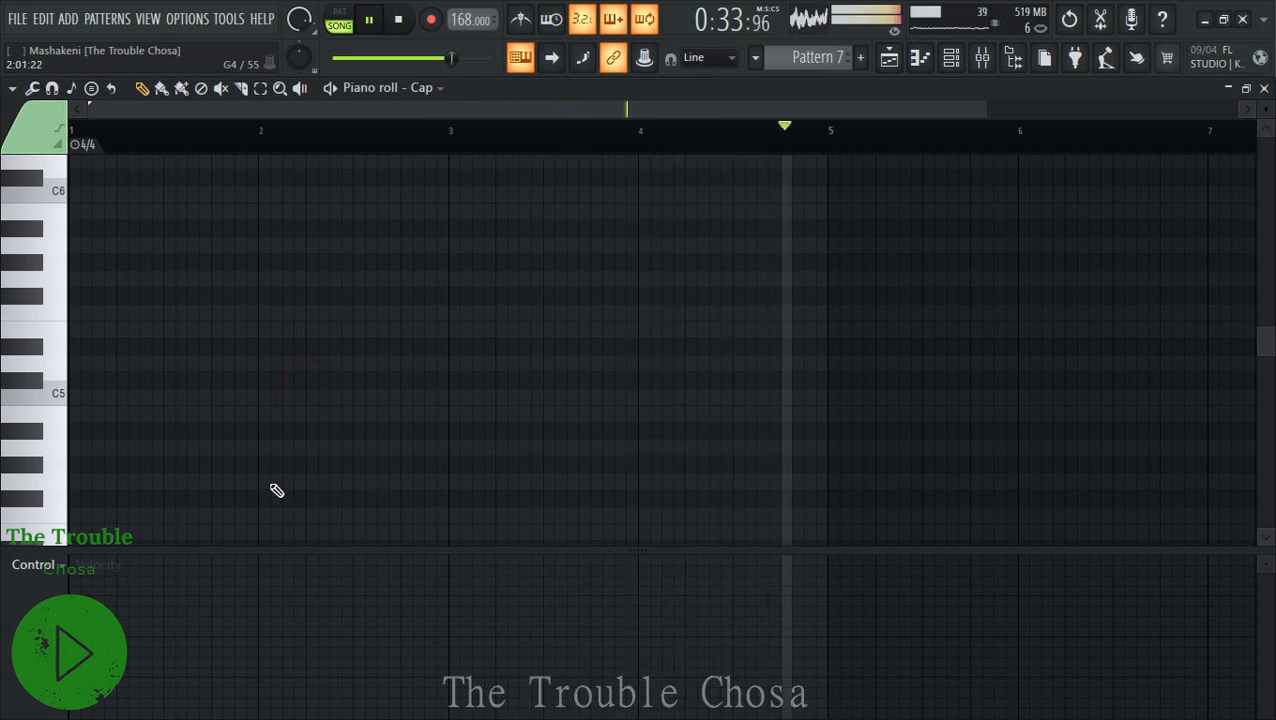
click(133, 414)
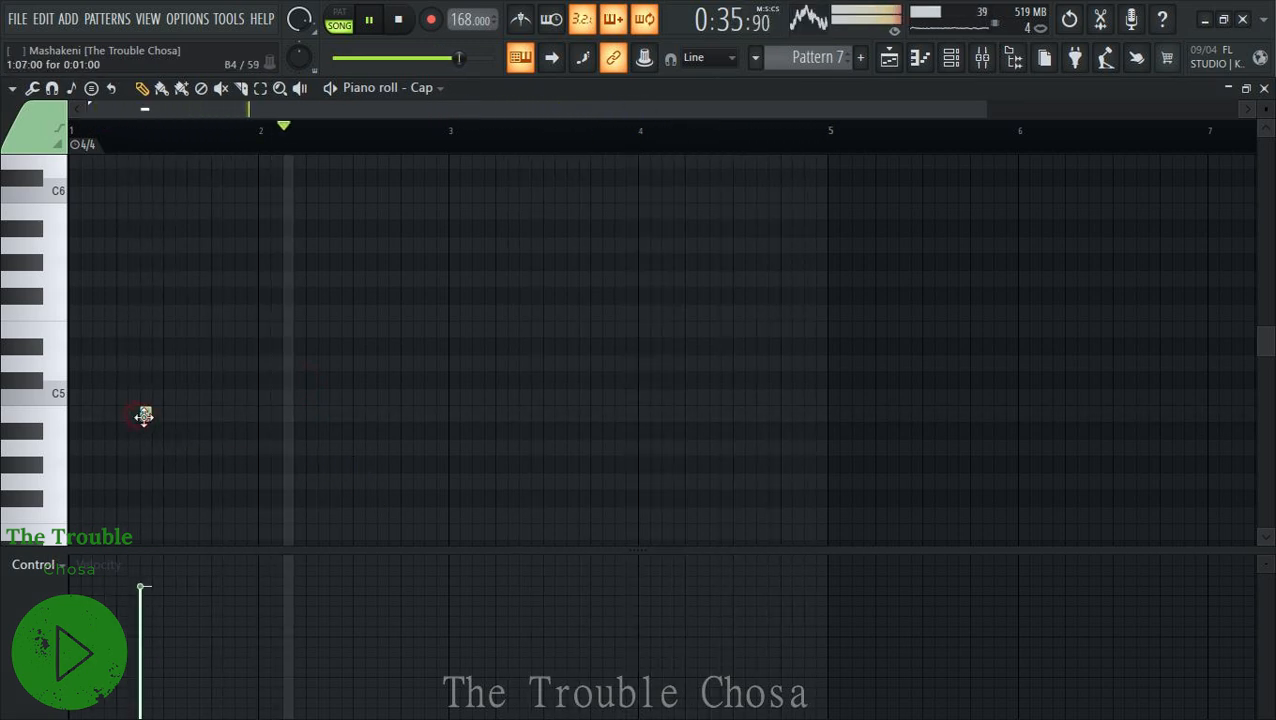
click(133, 347)
click(168, 347)
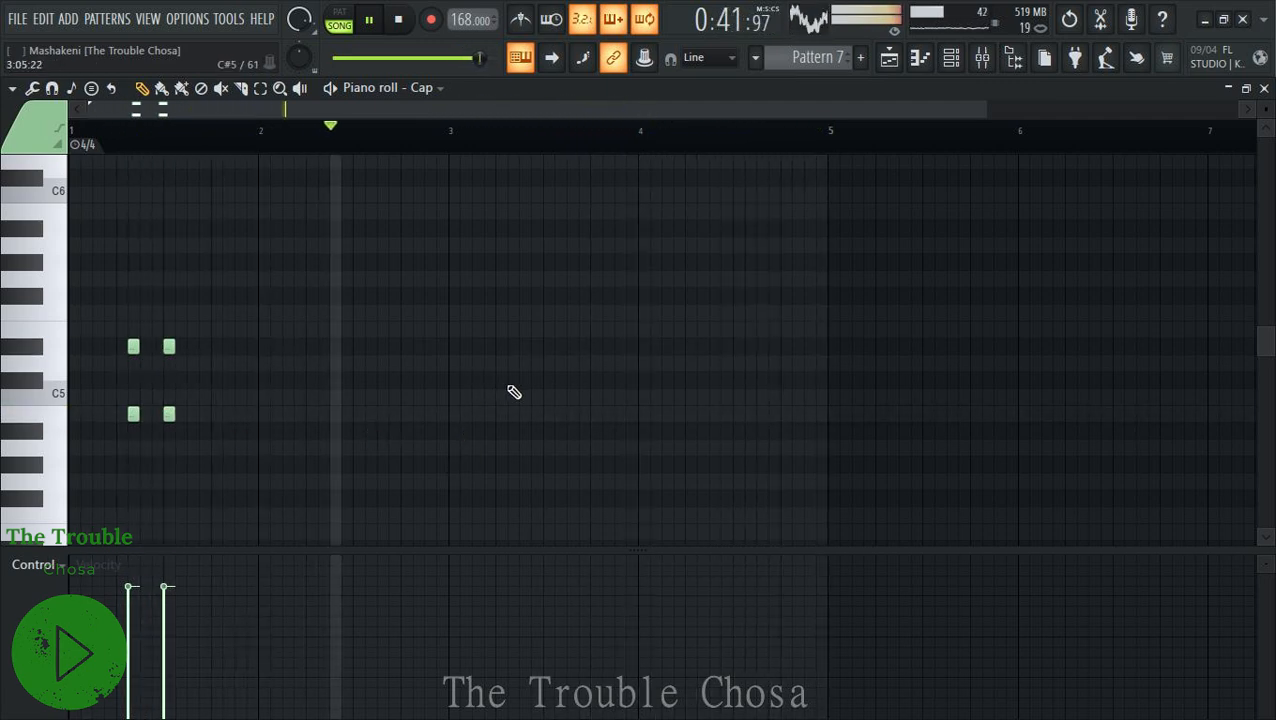
Add one-step C#5 and F5 pairs on steps 6 and 9 of bar 3 in the Cap part.
click(512, 380)
click(512, 296)
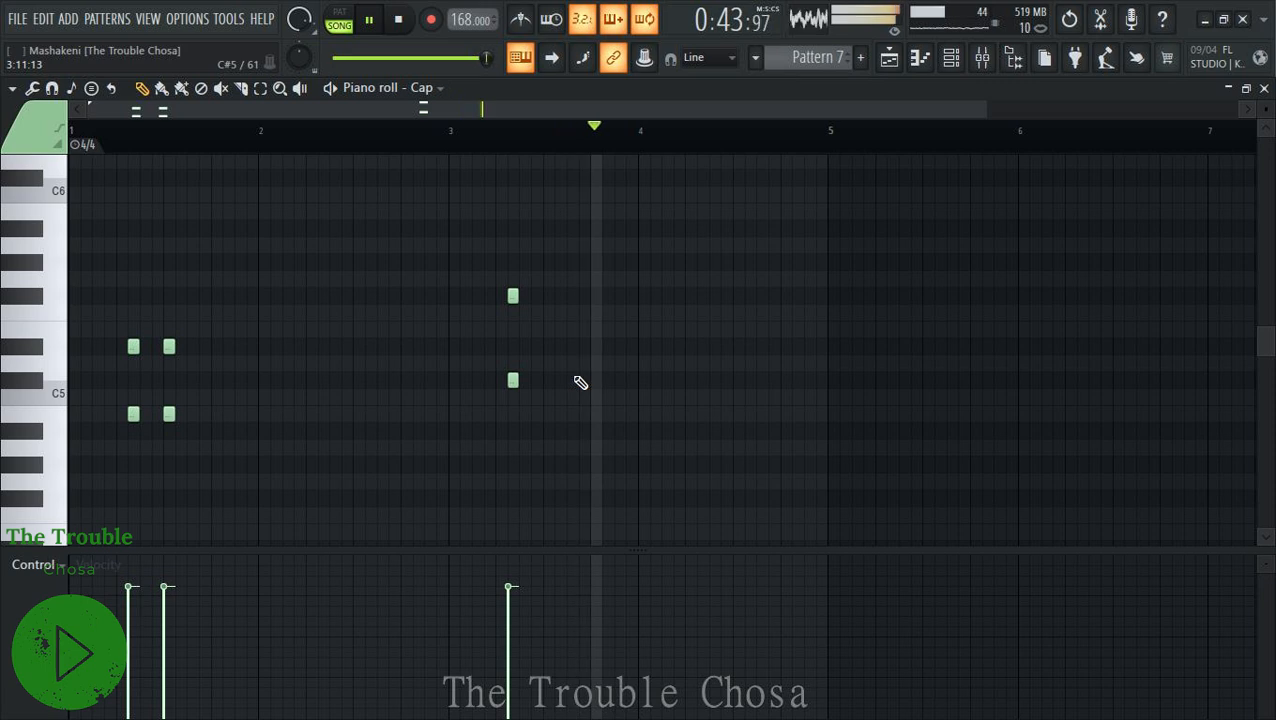
right_click(512, 296)
click(547, 313)
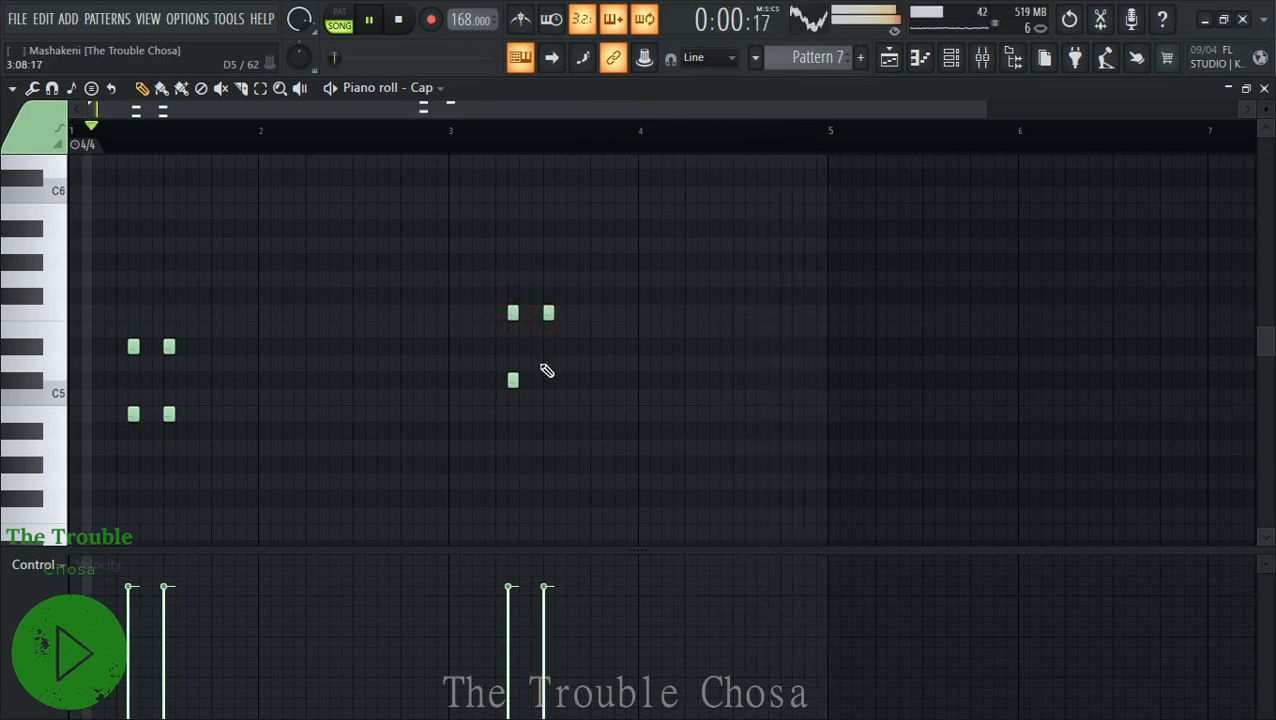
click(547, 380)
Close the Cap part and open the Rnb Poly channel's piano roll.
click(1263, 88)
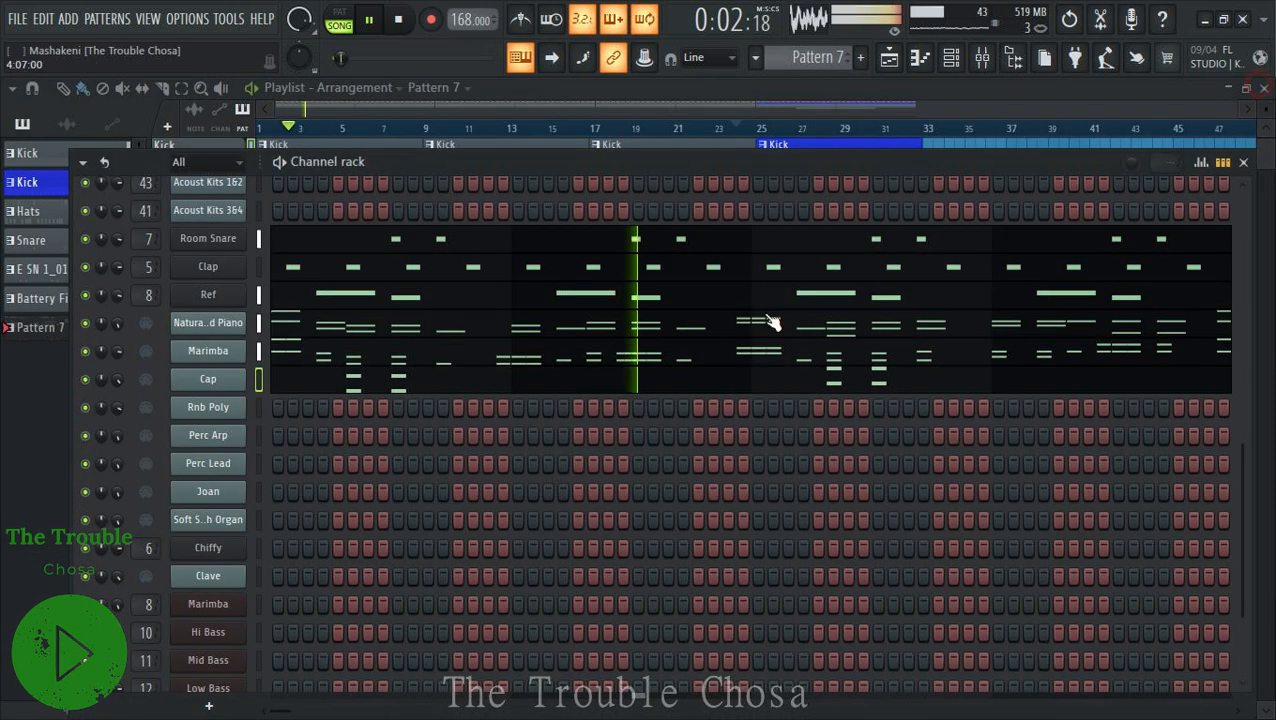
right_click(240, 407)
click(282, 406)
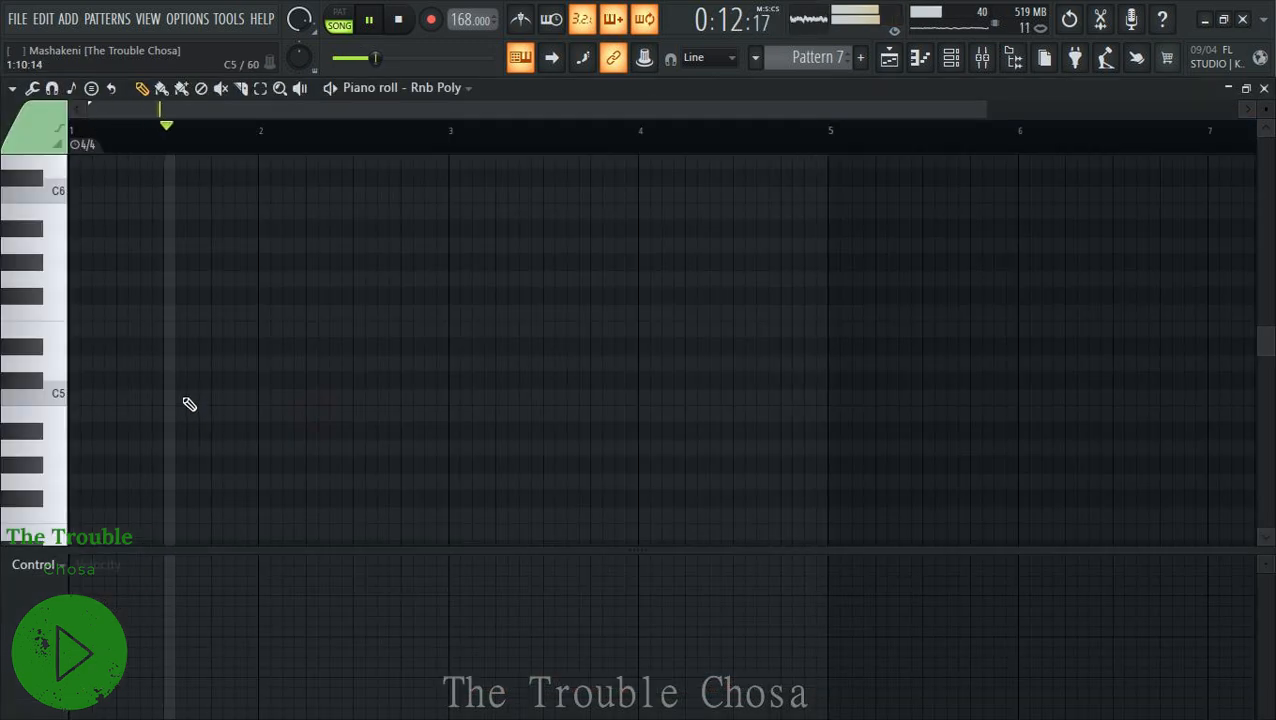
click(78, 296)
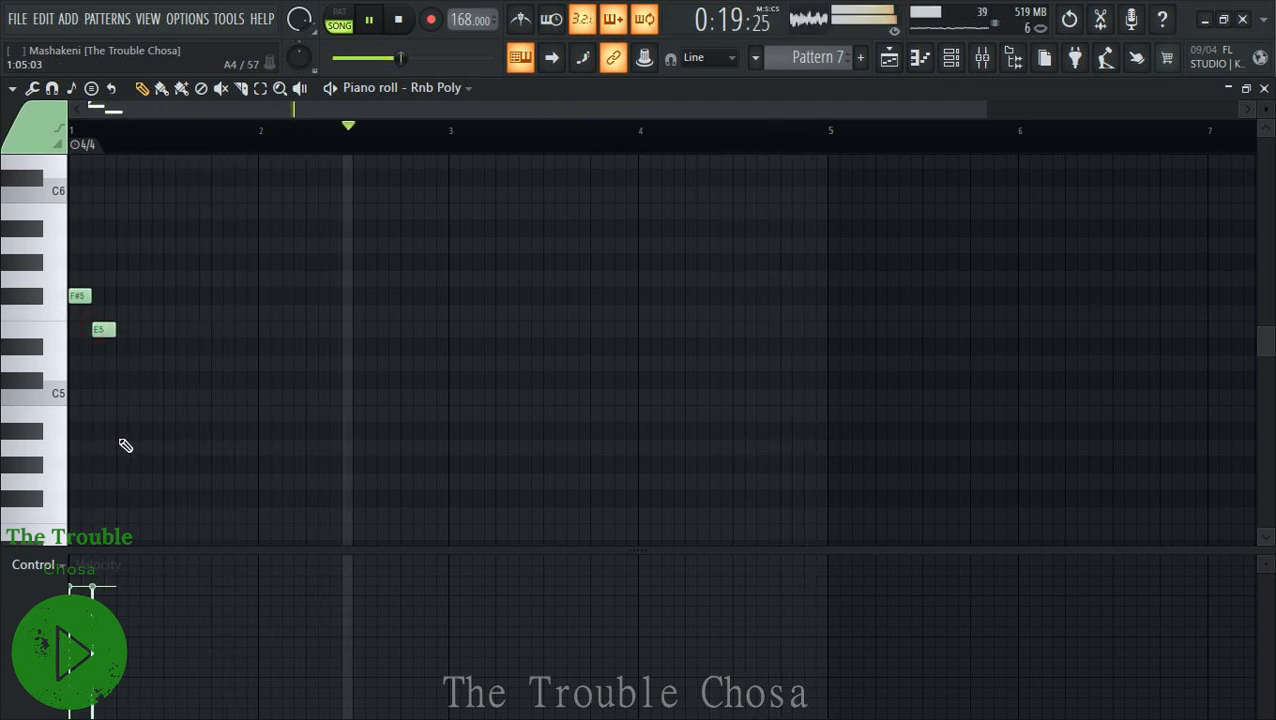
right_click(105, 331)
right_click(82, 296)
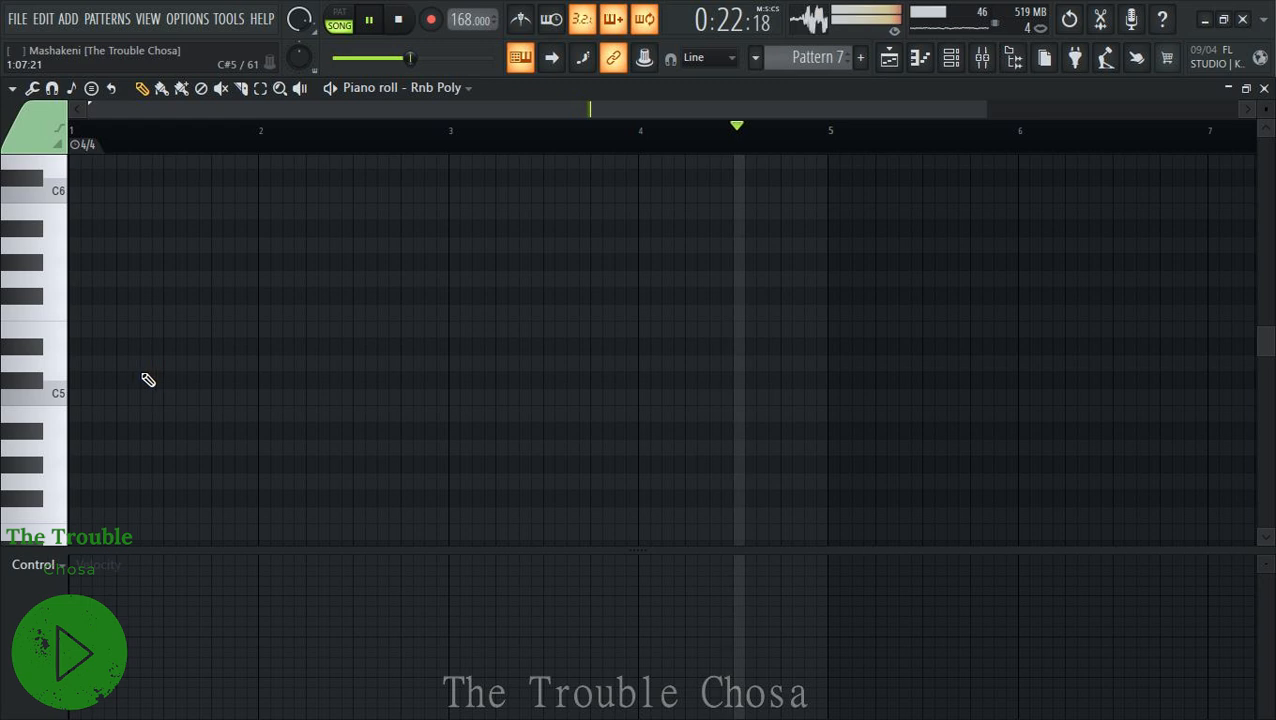
Add a two-step F#5 and C#6 pair on step 1 of bar 1, and a two-step F5 and B5 pair on step 4.
click(80, 380)
drag(48, 176, 50, 177)
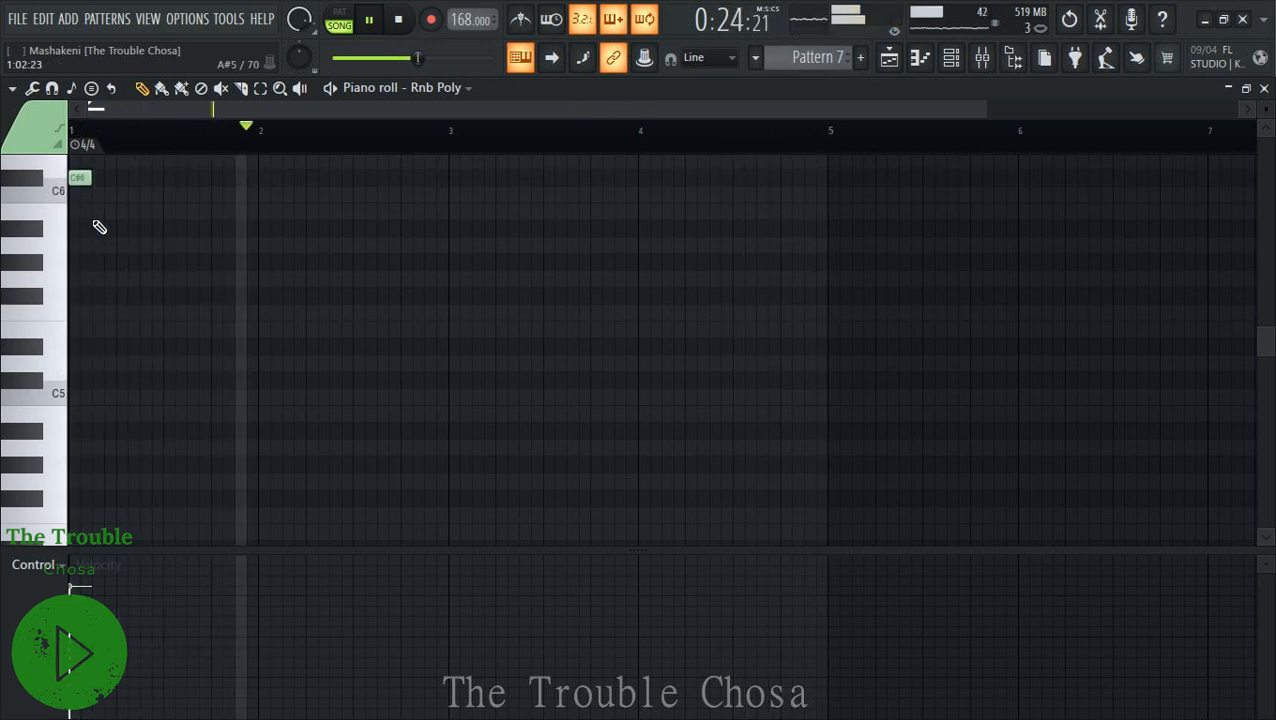
click(97, 214)
click(78, 313)
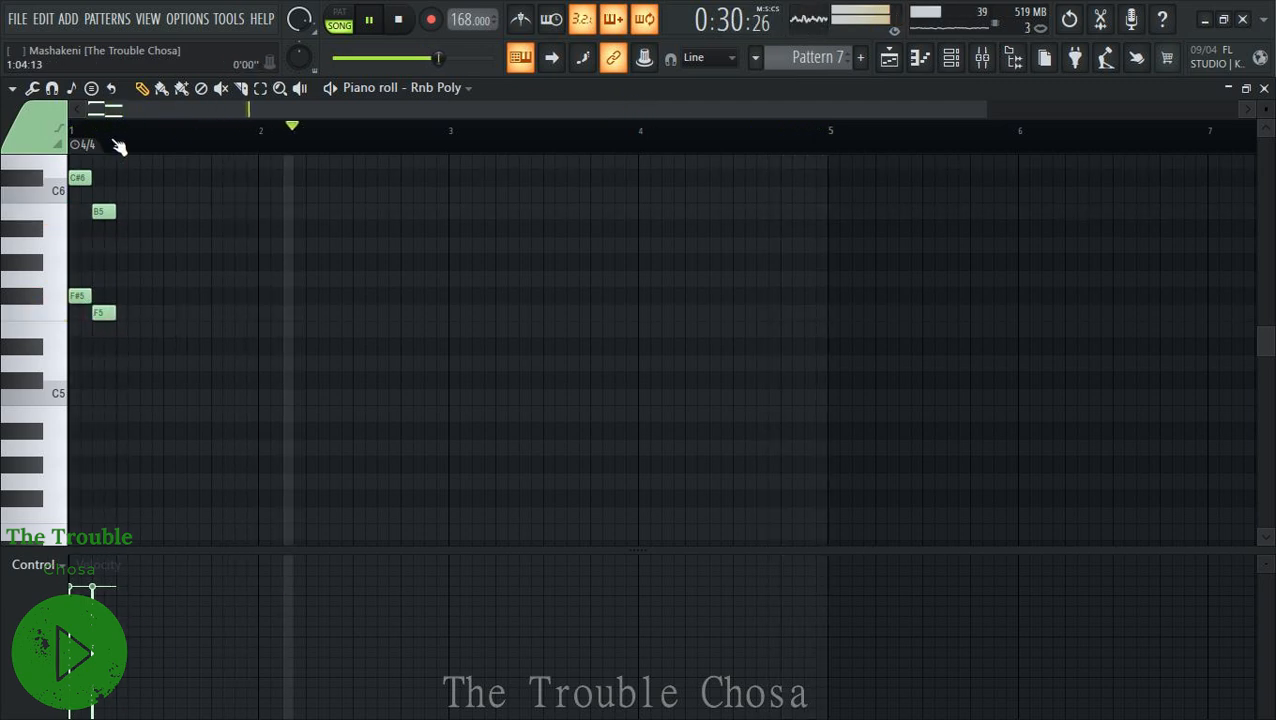
scroll(151, 113, up, 3)
drag(157, 313, 187, 313)
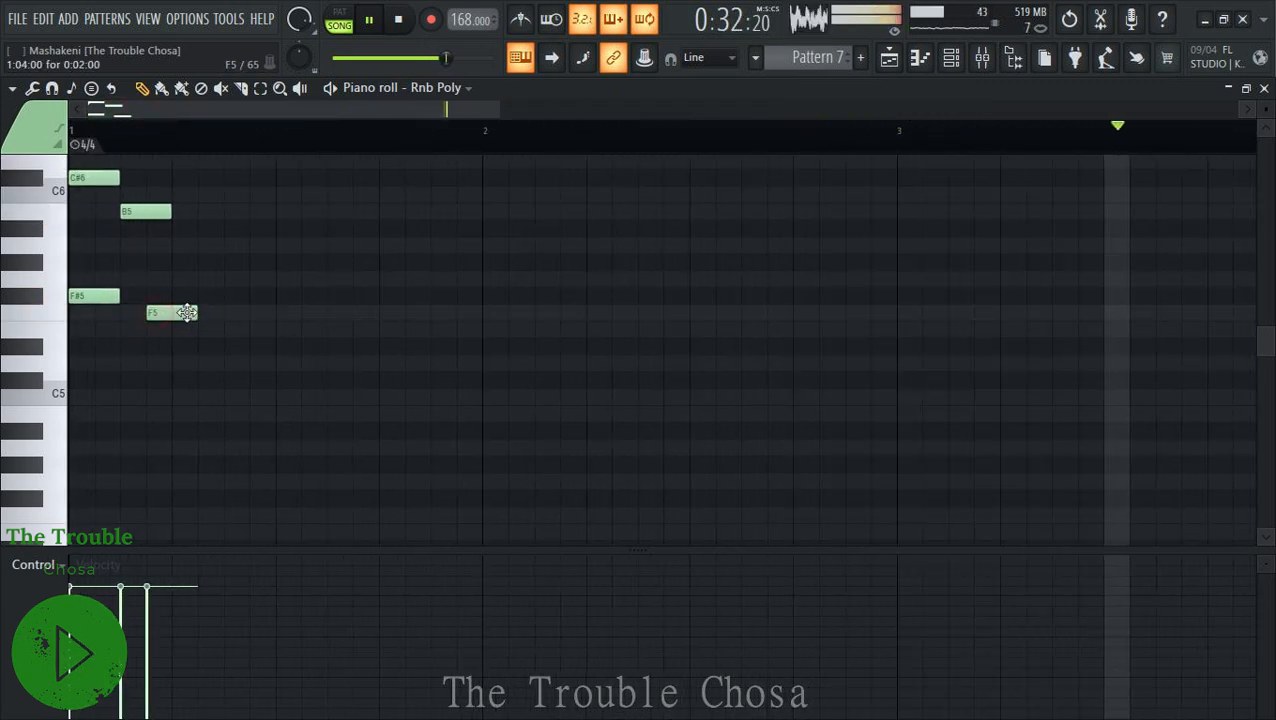
scroll(208, 140, down, 1)
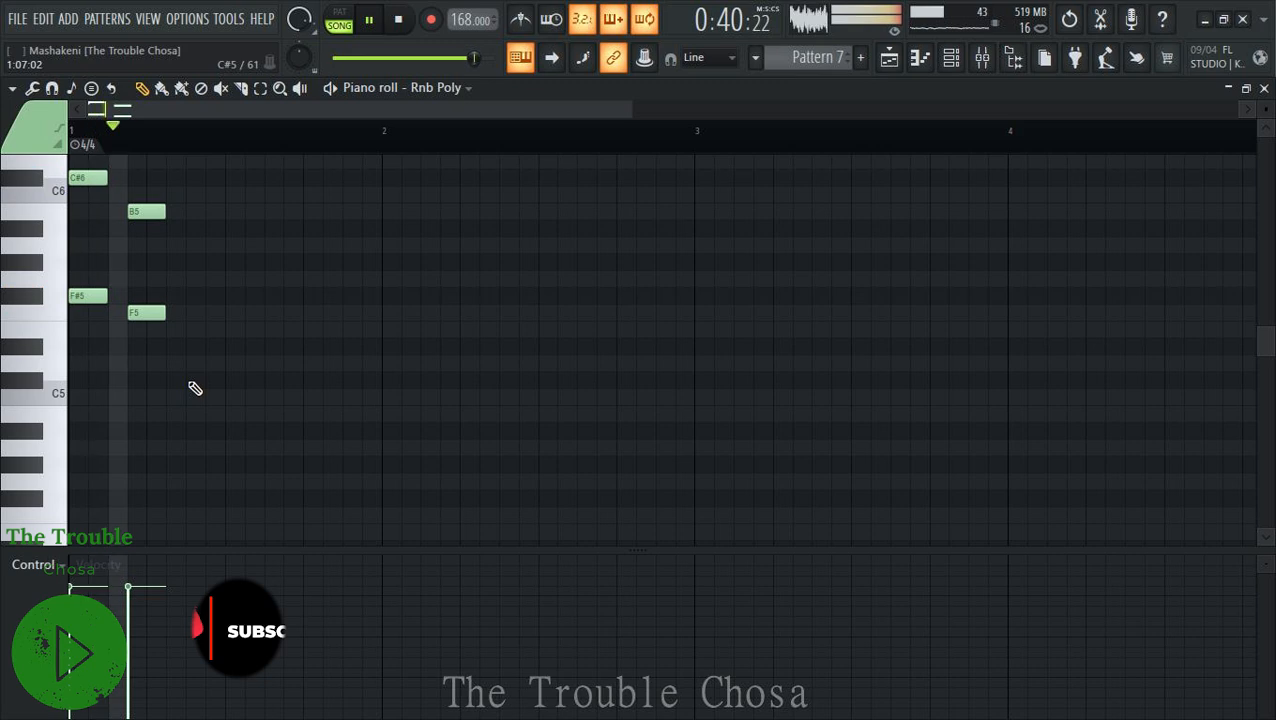
Add two-step D#5 notes on steps 6 and 9 of bar 1, and a six-step D#5 at the start of bar 3.
click(174, 347)
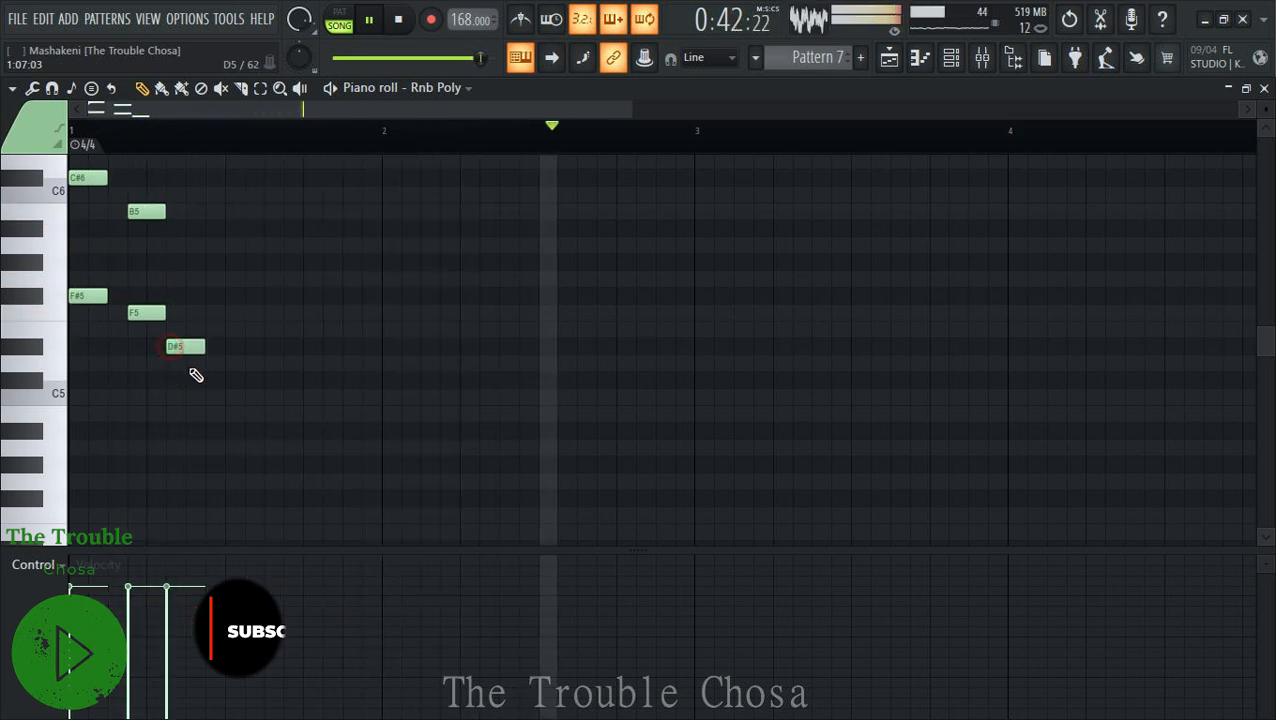
click(233, 348)
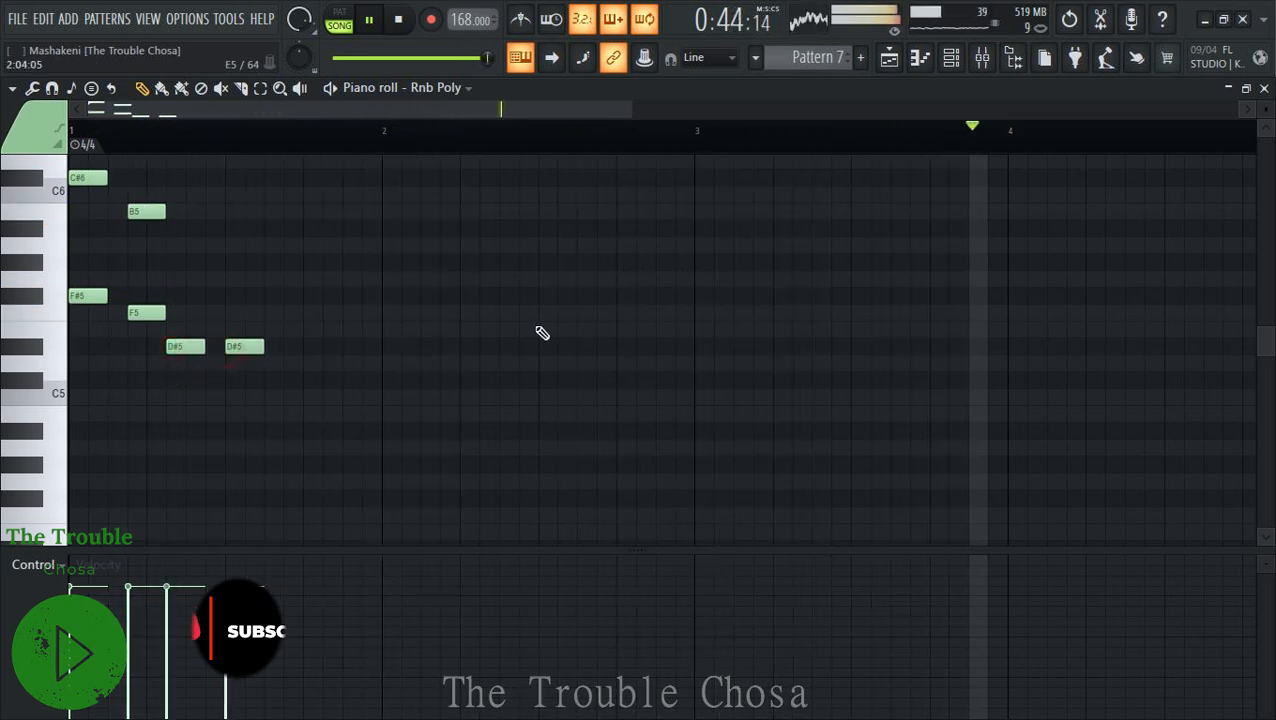
click(697, 347)
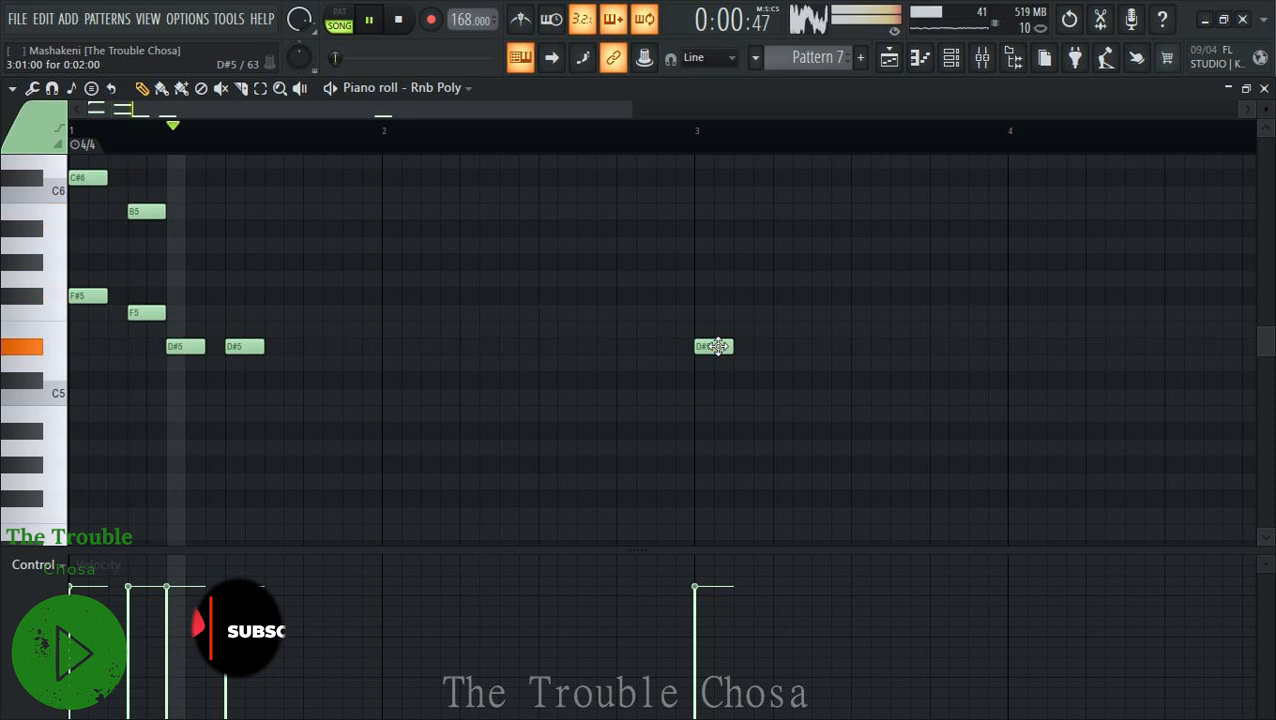
drag(732, 346, 788, 345)
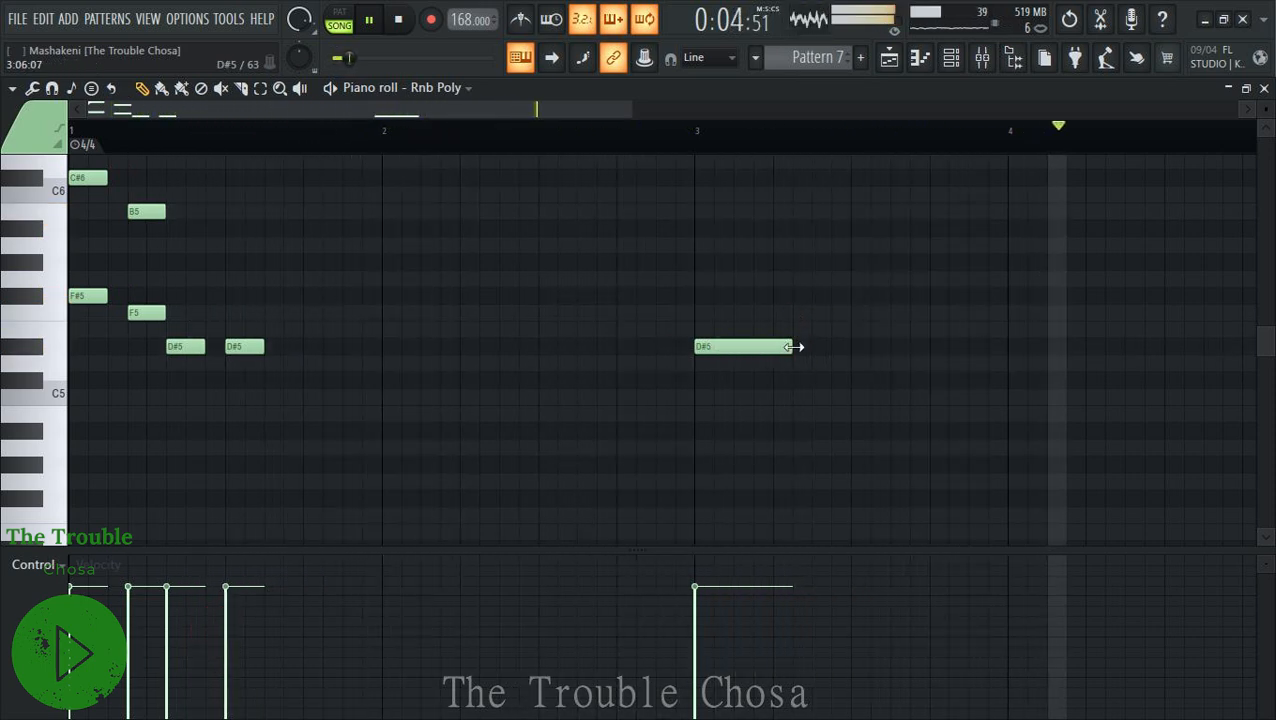
drag(794, 347, 689, 216)
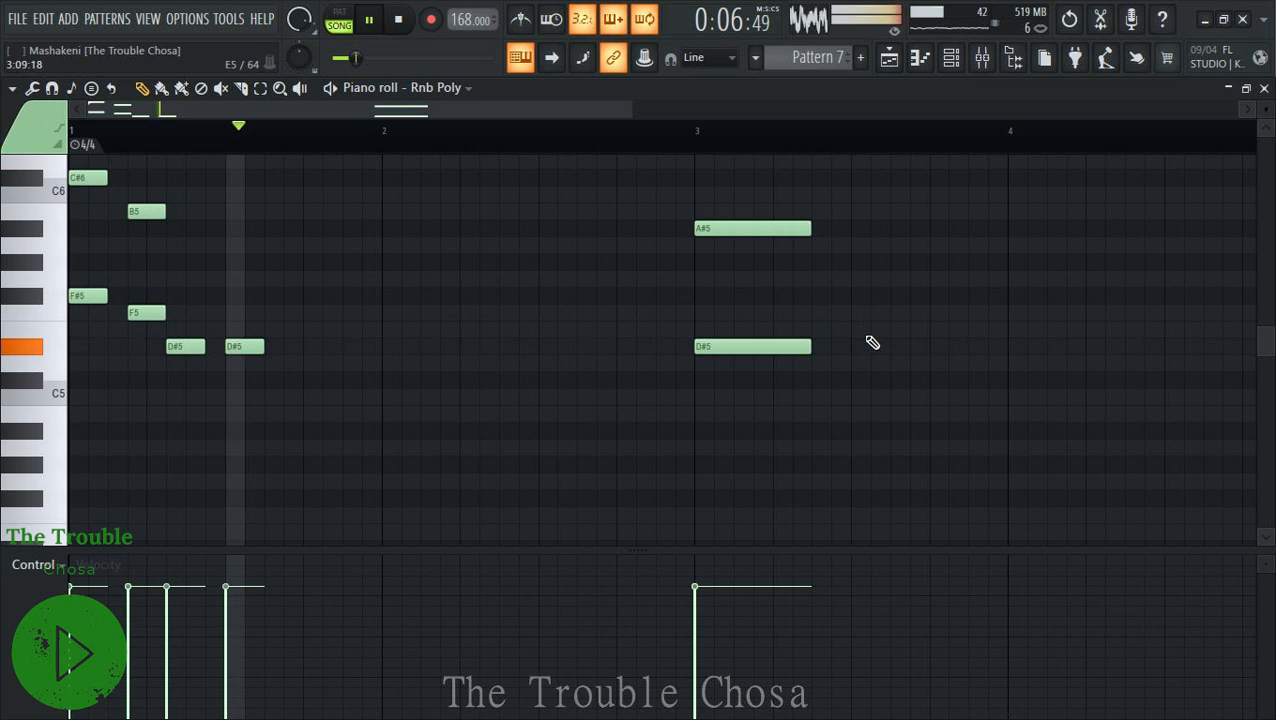
right_click(753, 228)
scroll(756, 249, up, 2)
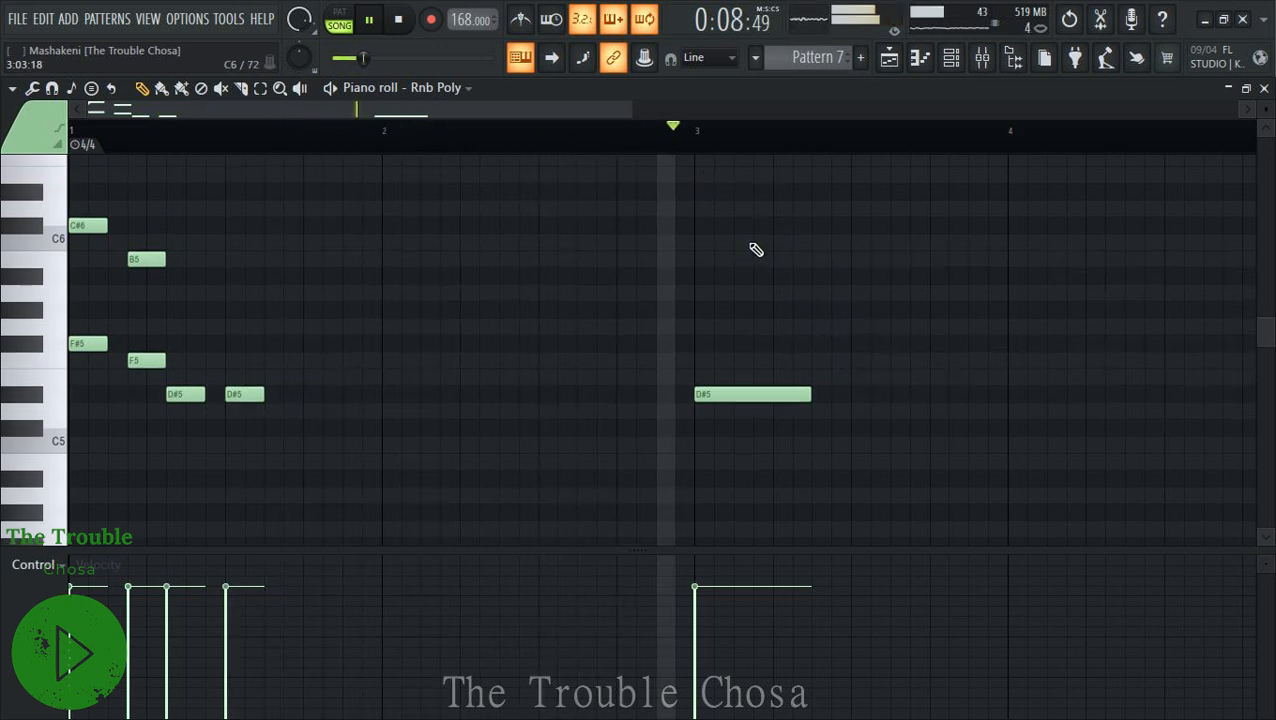
scroll(787, 337, up, 1)
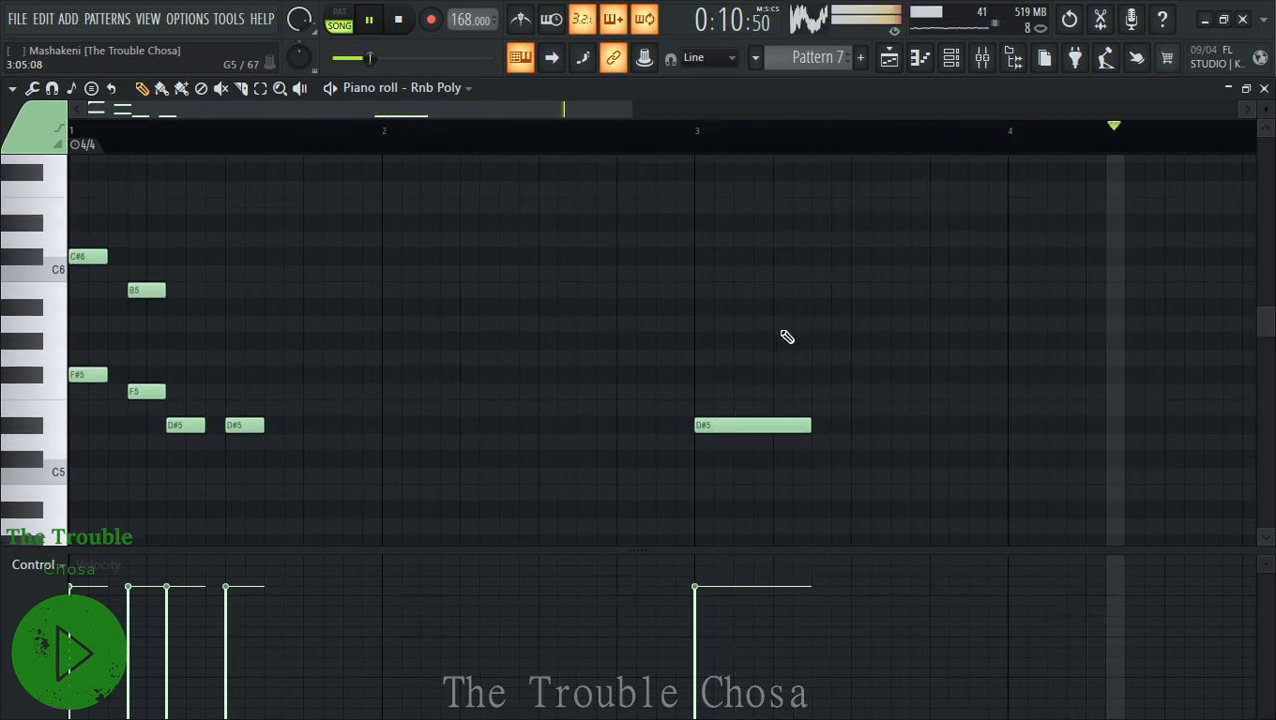
Raise the six-step note at the start of bar 3 to F#5 and add a matching six-step D#6 above it.
scroll(787, 337, up, 1)
drag(737, 447, 709, 391)
drag(706, 345, 694, 237)
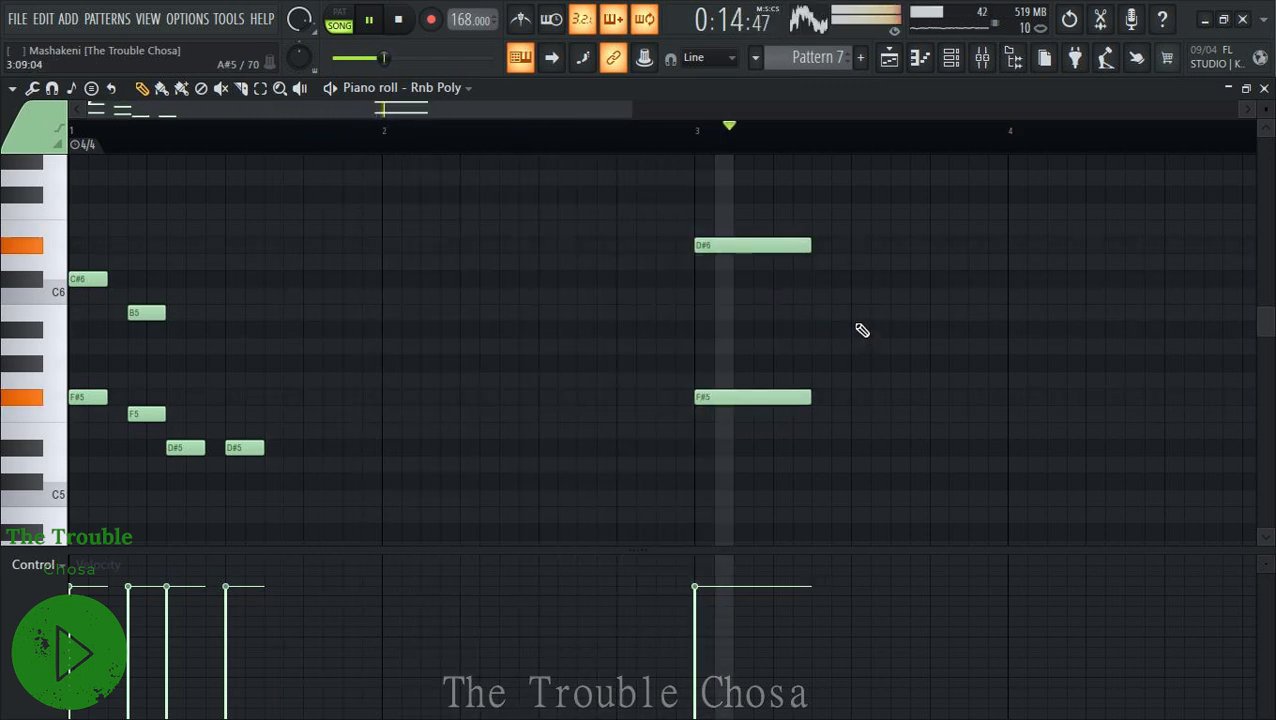
scroll(798, 150, down, 4)
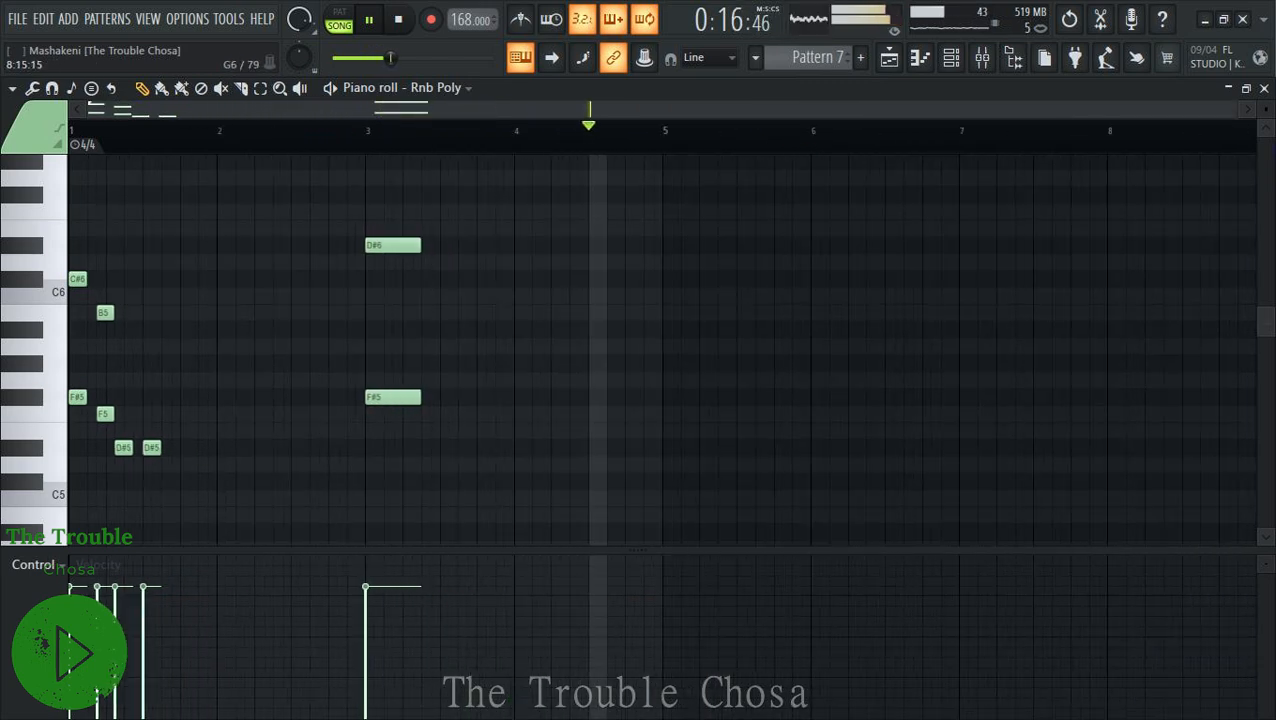
Close the Rnb Poly part and open the Perc Arp channel's piano roll.
click(1264, 88)
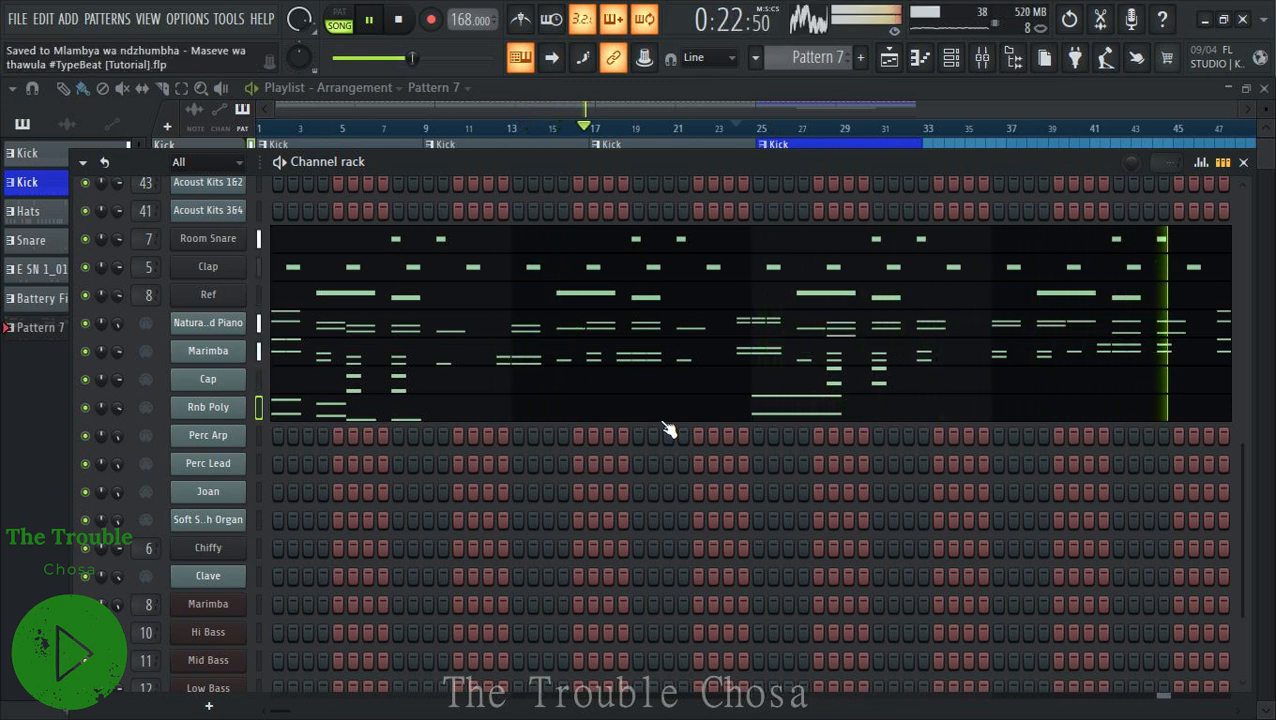
right_click(219, 435)
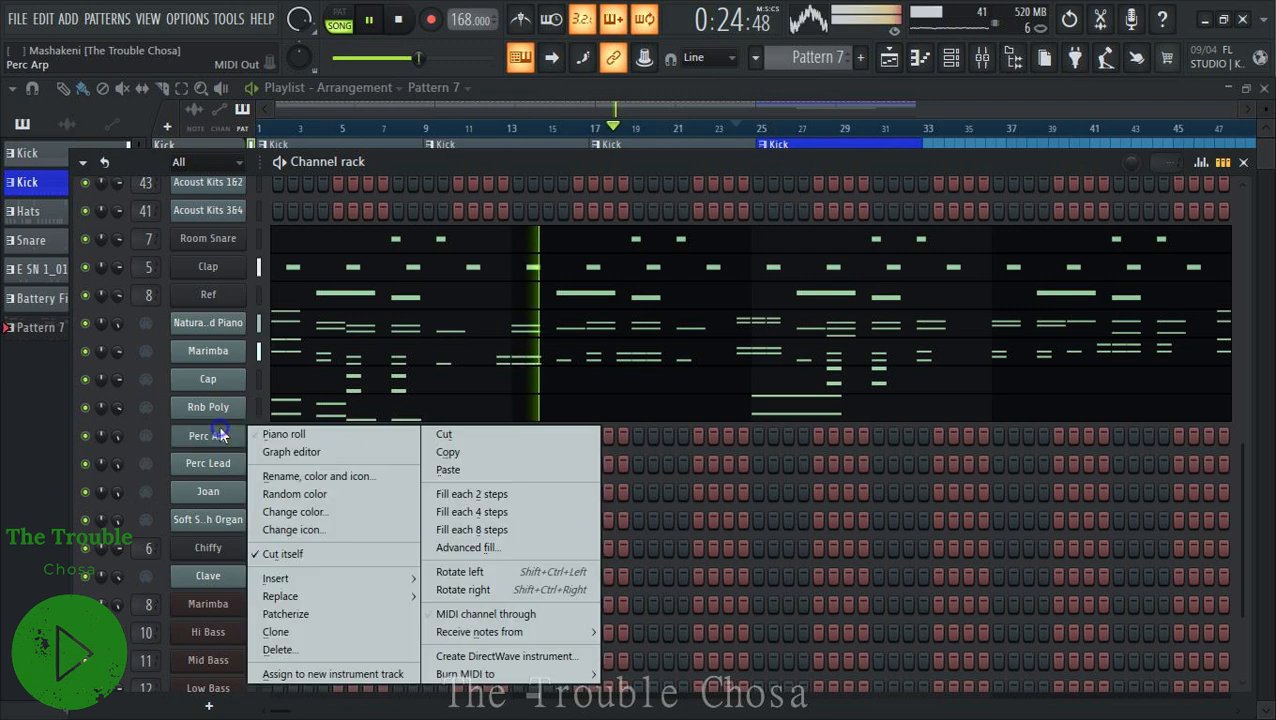
click(284, 436)
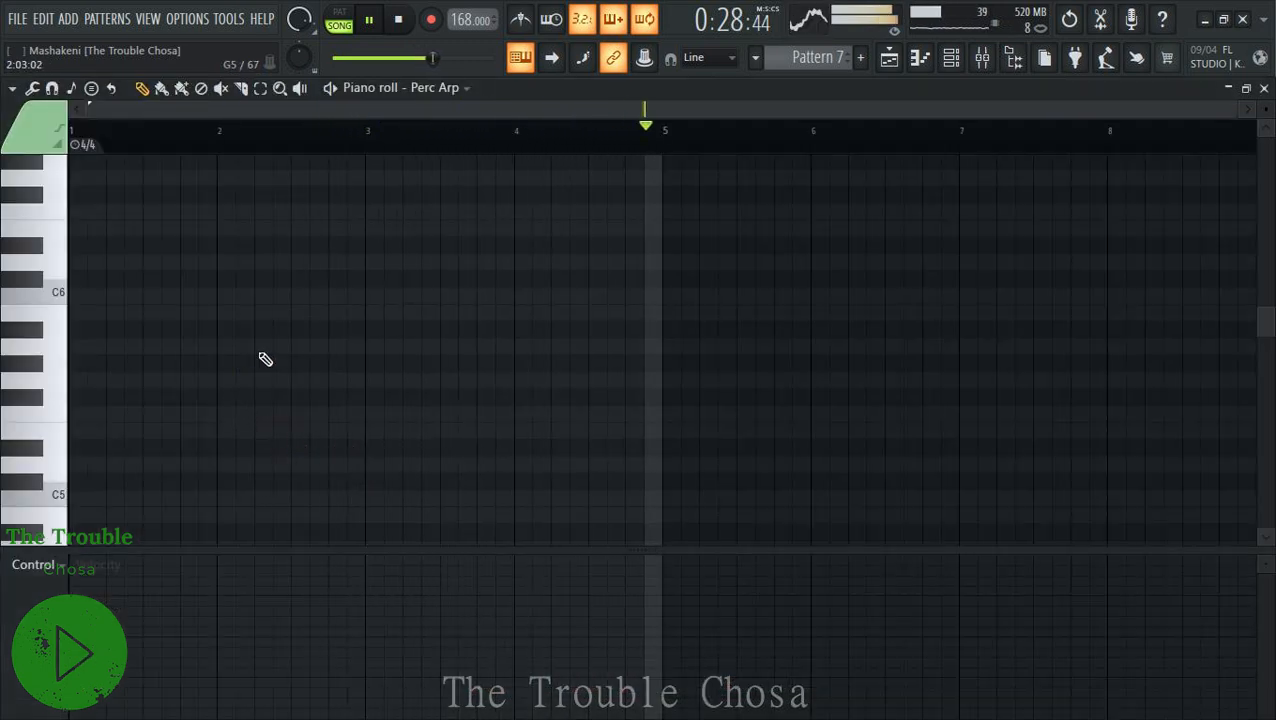
Add a six-step C#6 note on step 6 of bar 2 in the Perc Arp part.
click(278, 279)
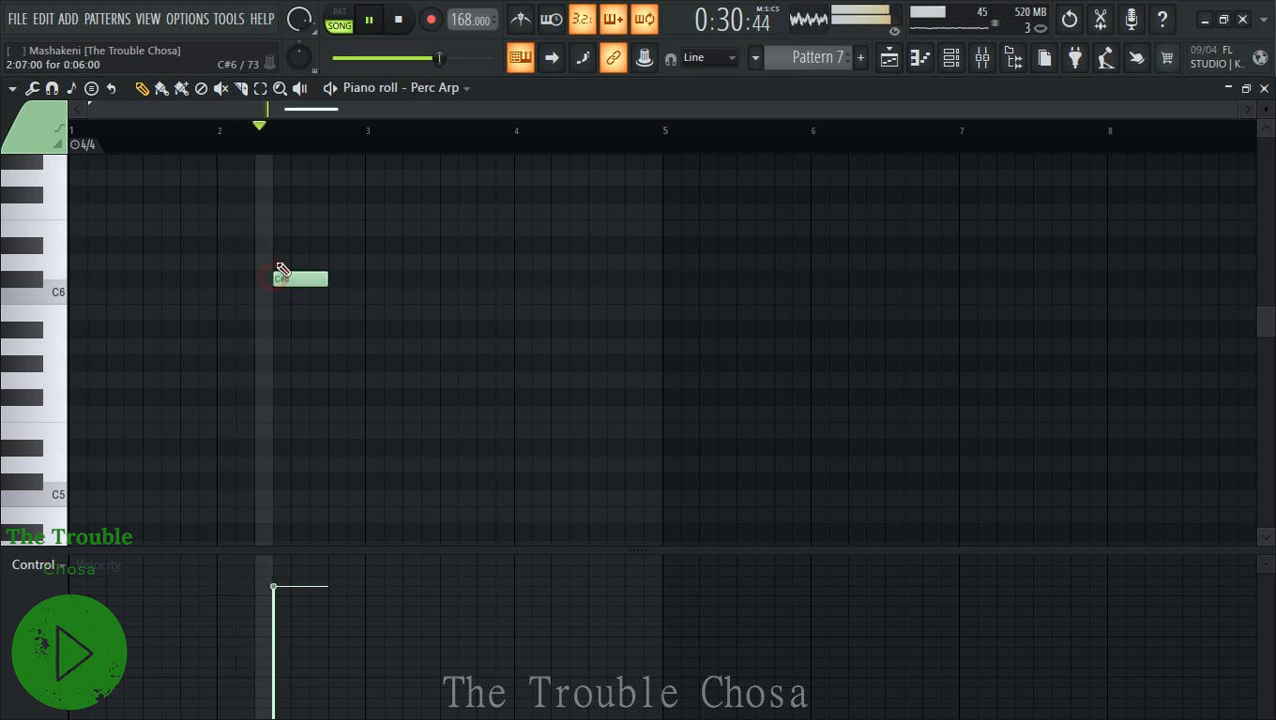
scroll(271, 115, up, 3)
drag(297, 117, 236, 120)
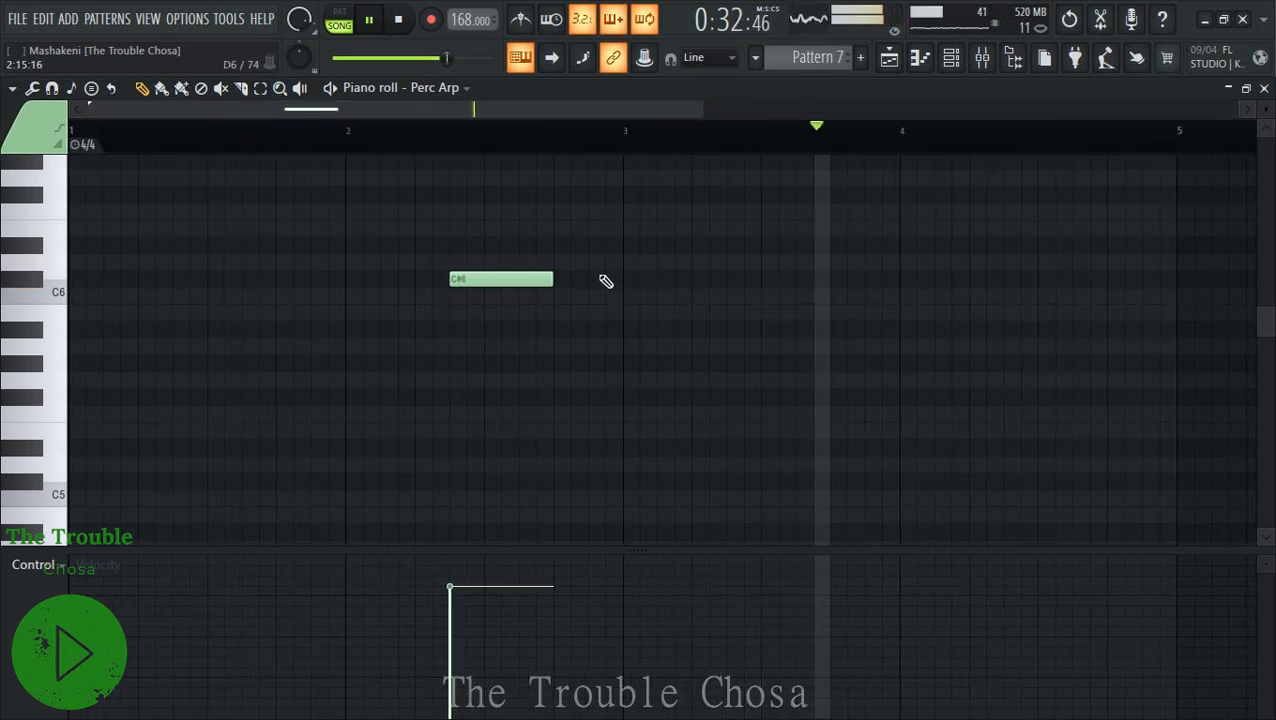
drag(524, 279, 507, 278)
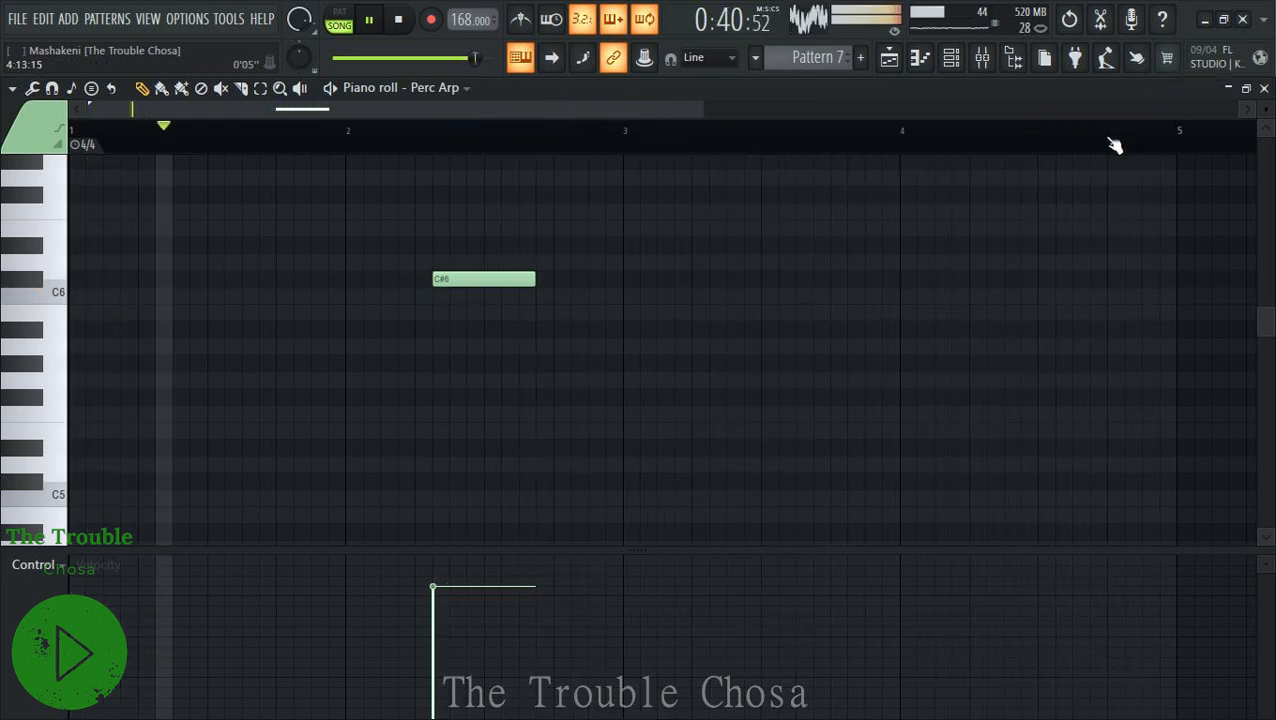
key(ctrl+Down)
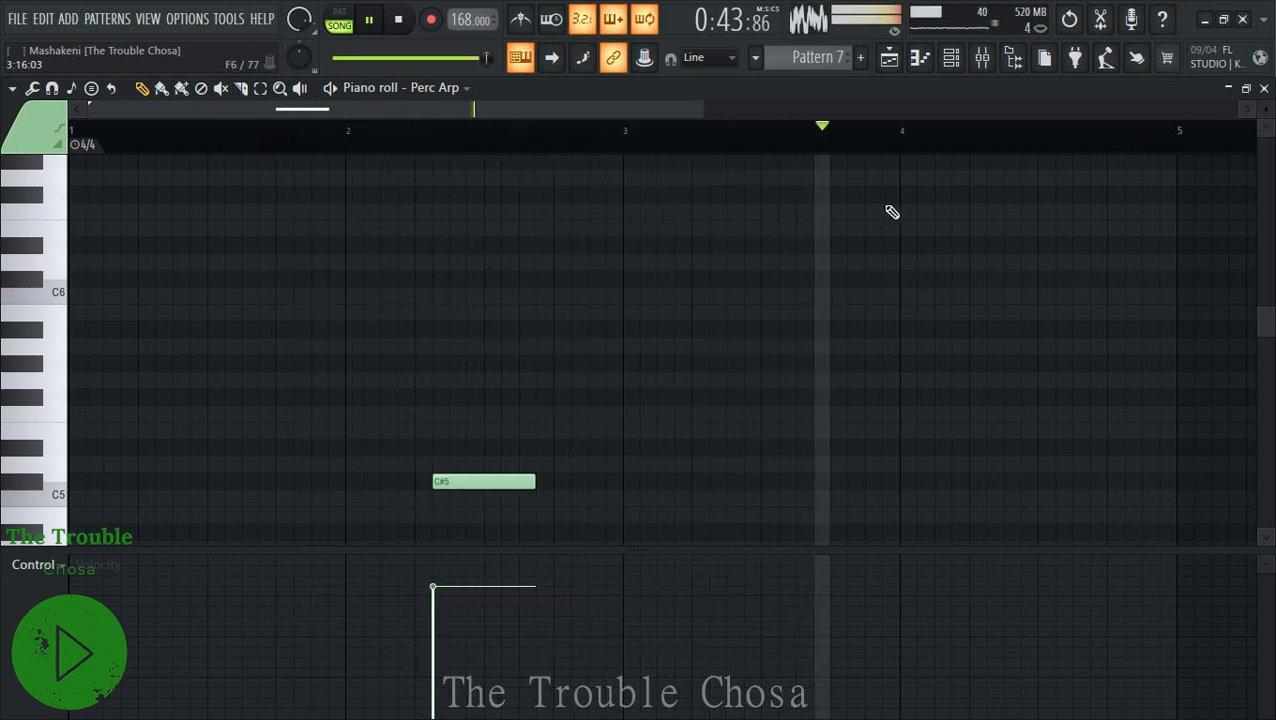
key(ctrl+Up)
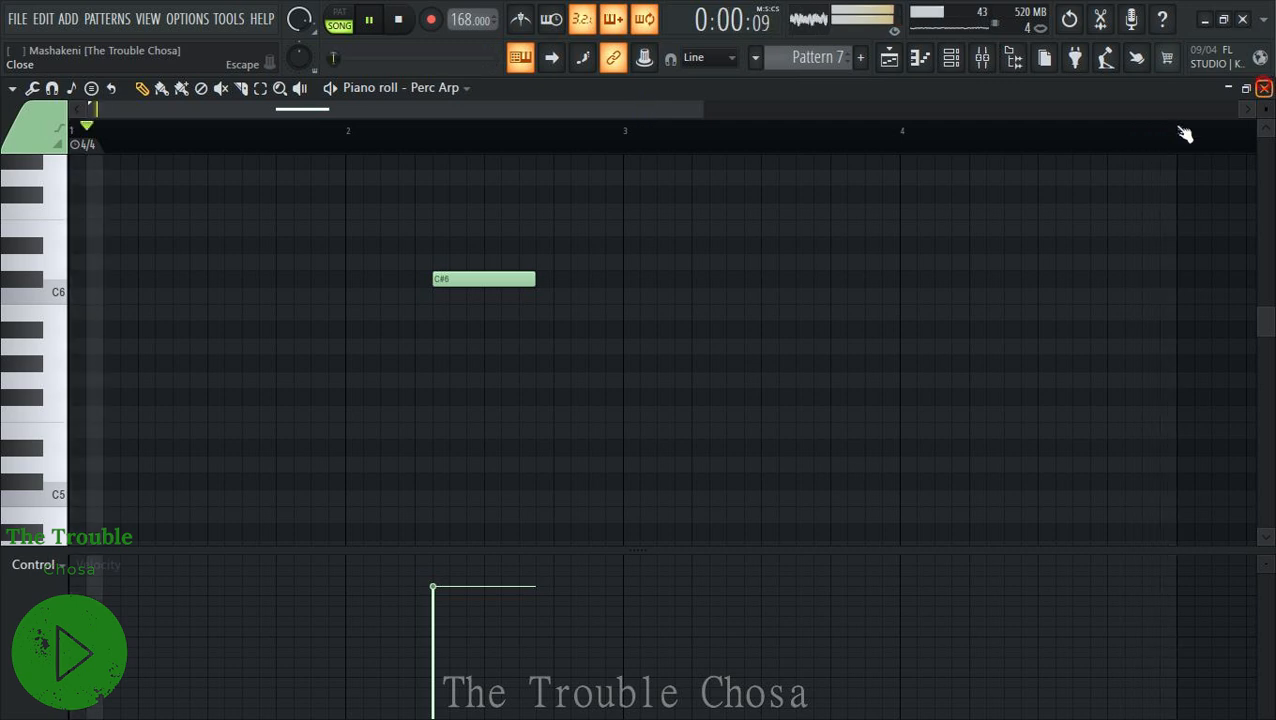
Close the Perc Arp part and reset its channel volume to the default 78%.
click(1264, 88)
right_click(117, 437)
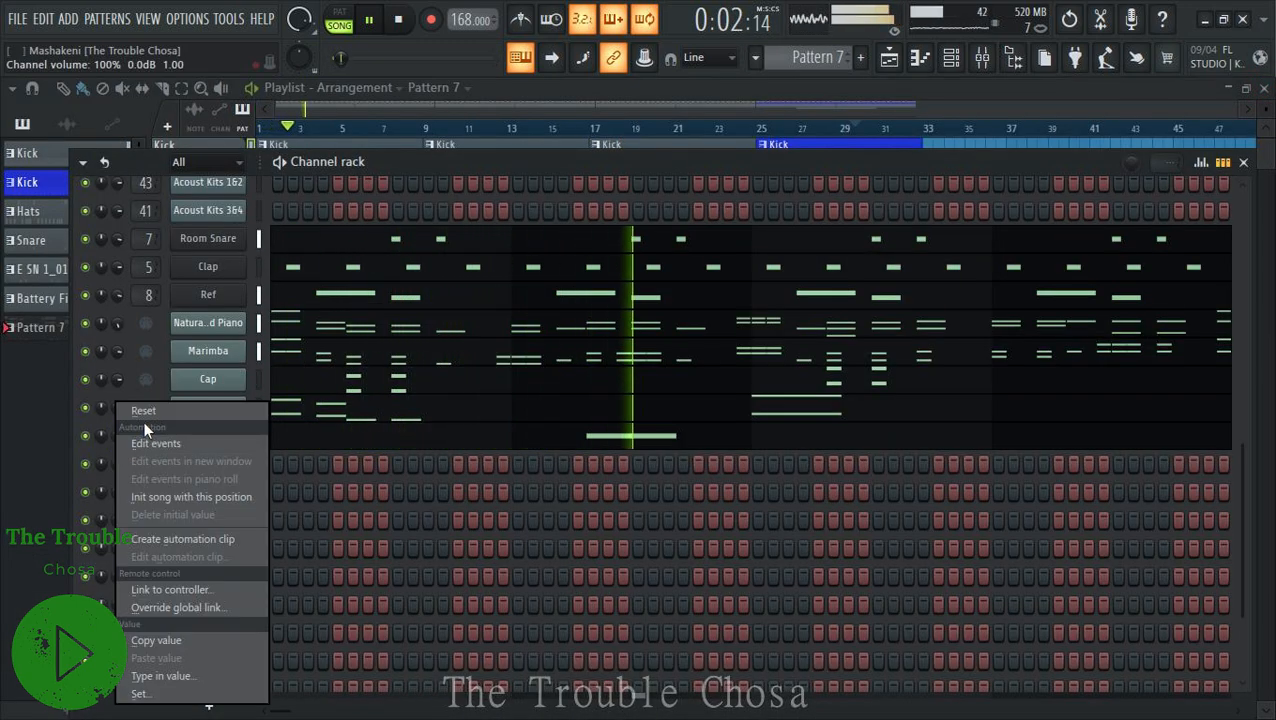
click(145, 414)
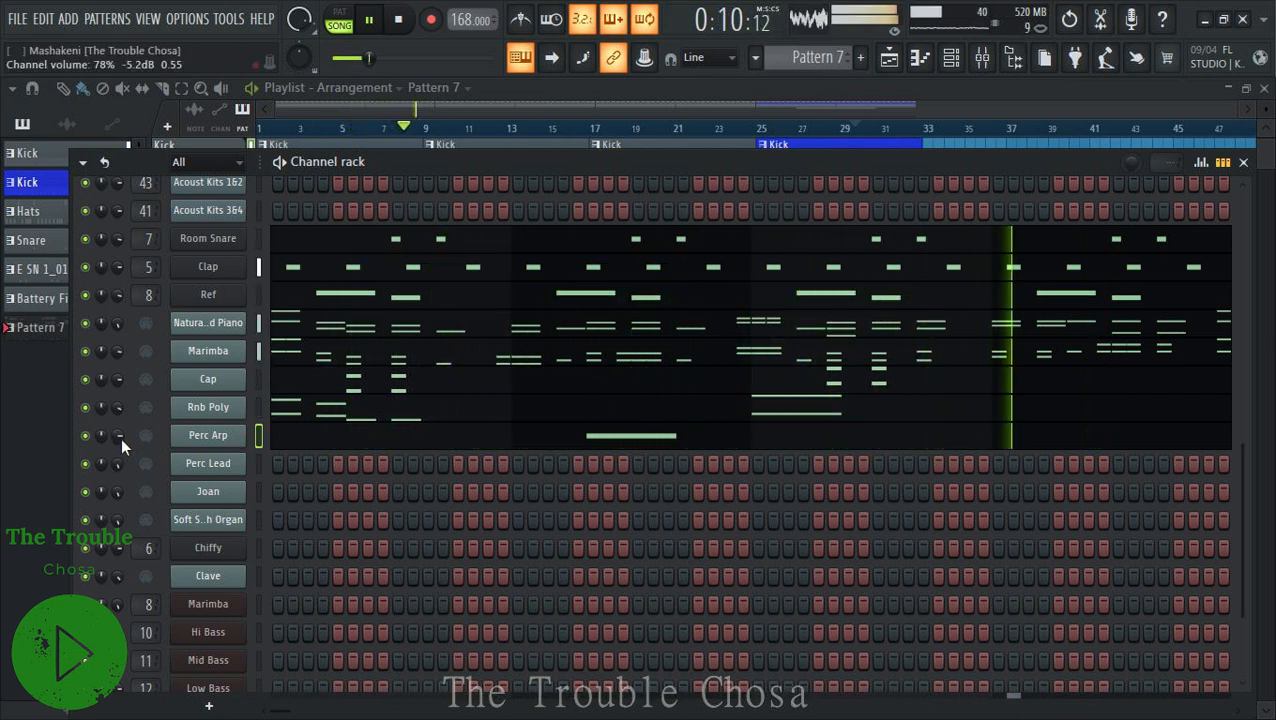
Open the Perc Lead channel's piano roll.
scroll(506, 416, down, 1)
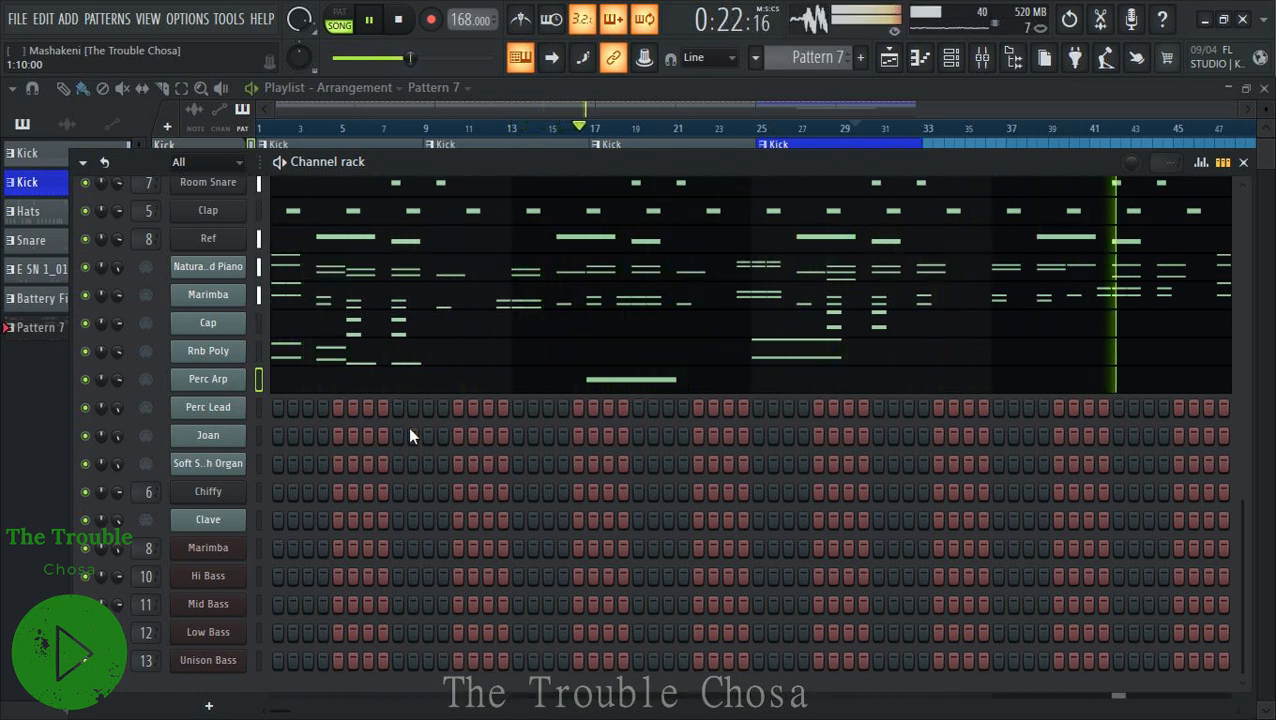
right_click(204, 411)
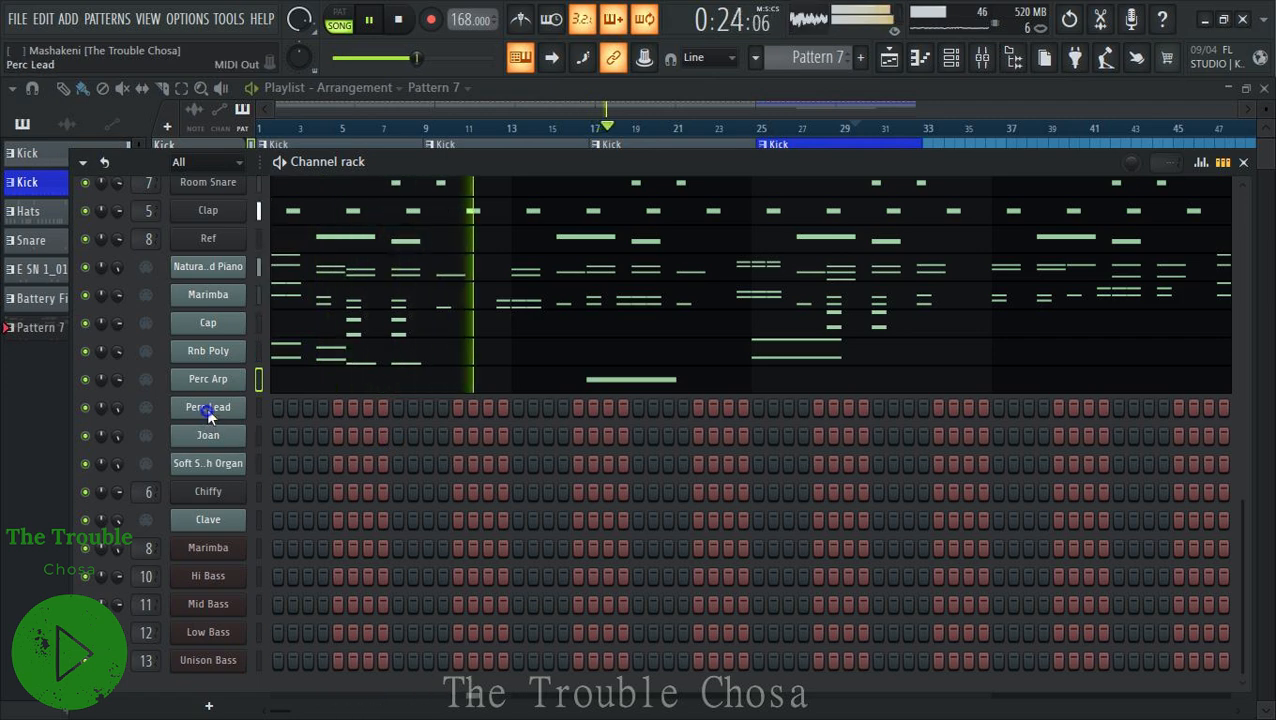
click(283, 405)
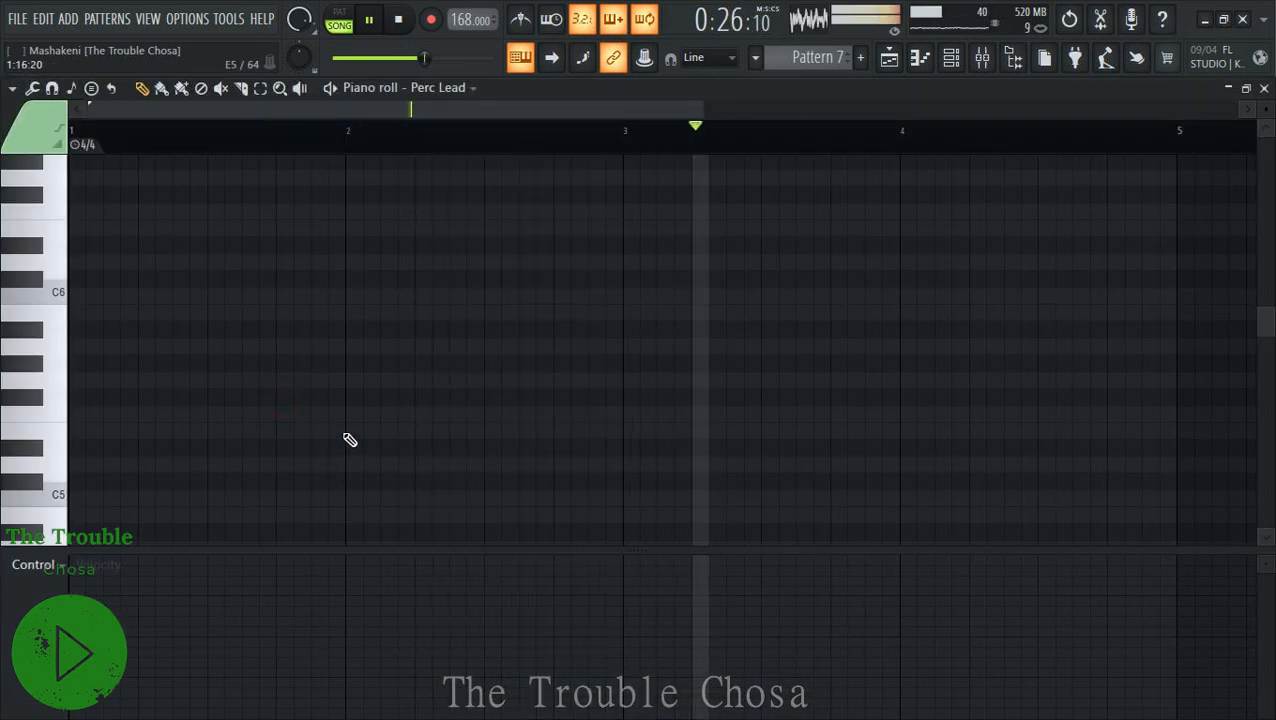
scroll(228, 324, down, 2)
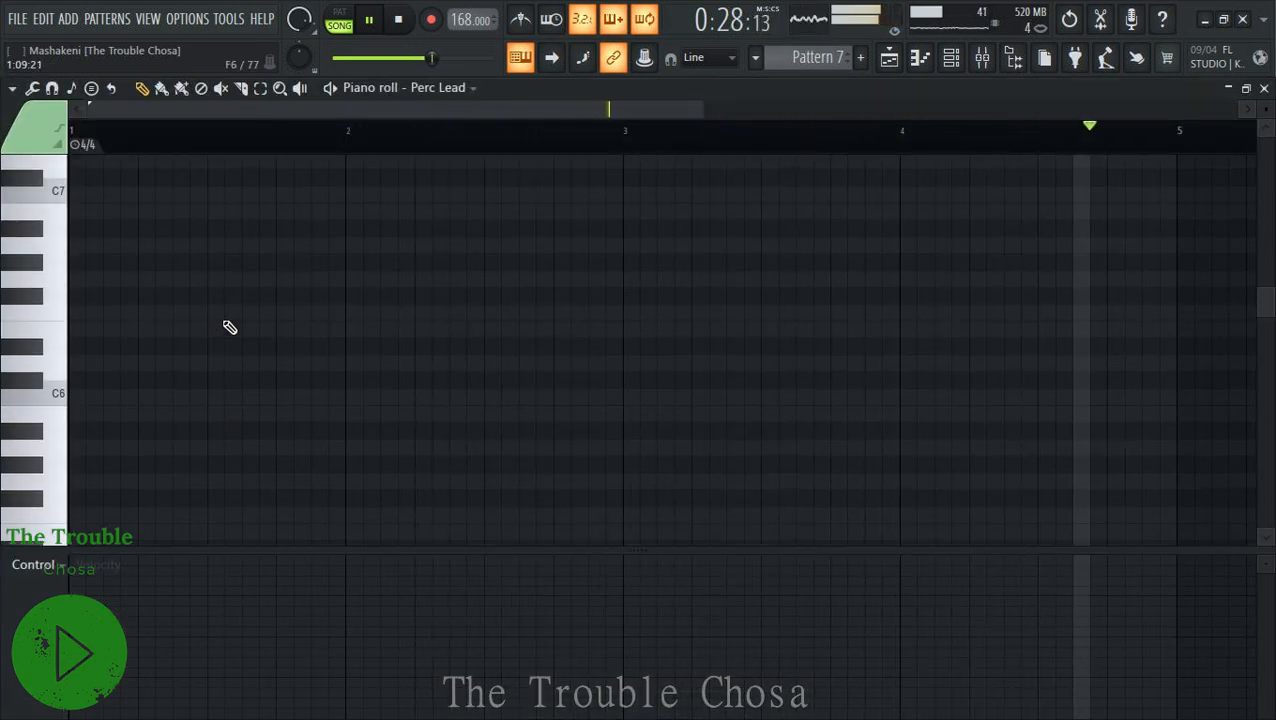
scroll(243, 357, down, 1)
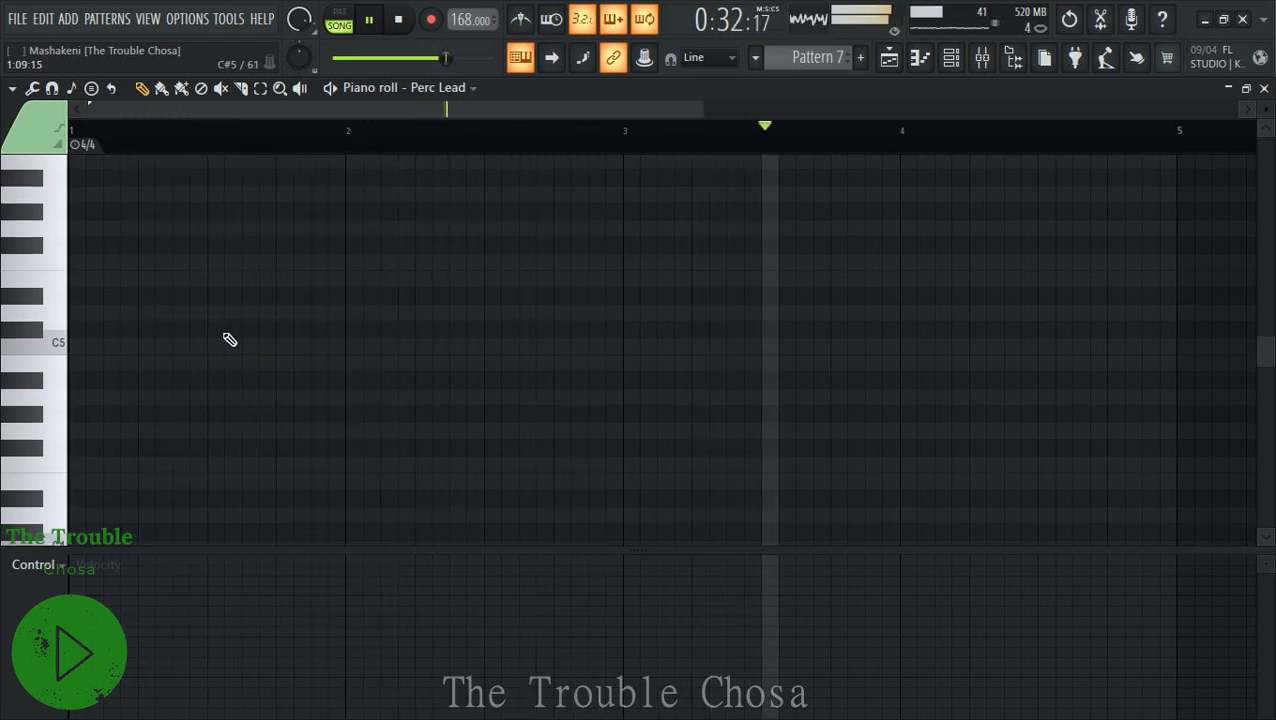
click(228, 337)
mouse_move(330, 331)
mouse_down()
mouse_move(263, 335)
mouse_move(322, 338)
mouse_up()
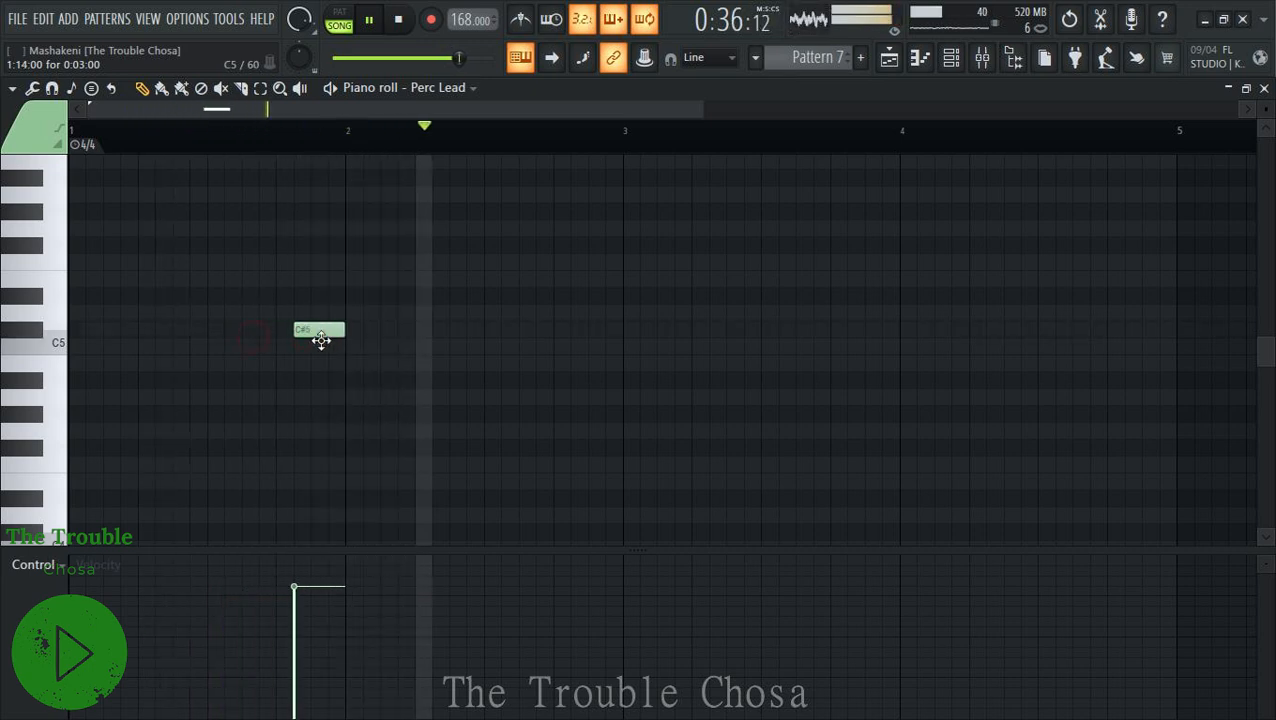
click(340, 277)
drag(345, 249, 345, 240)
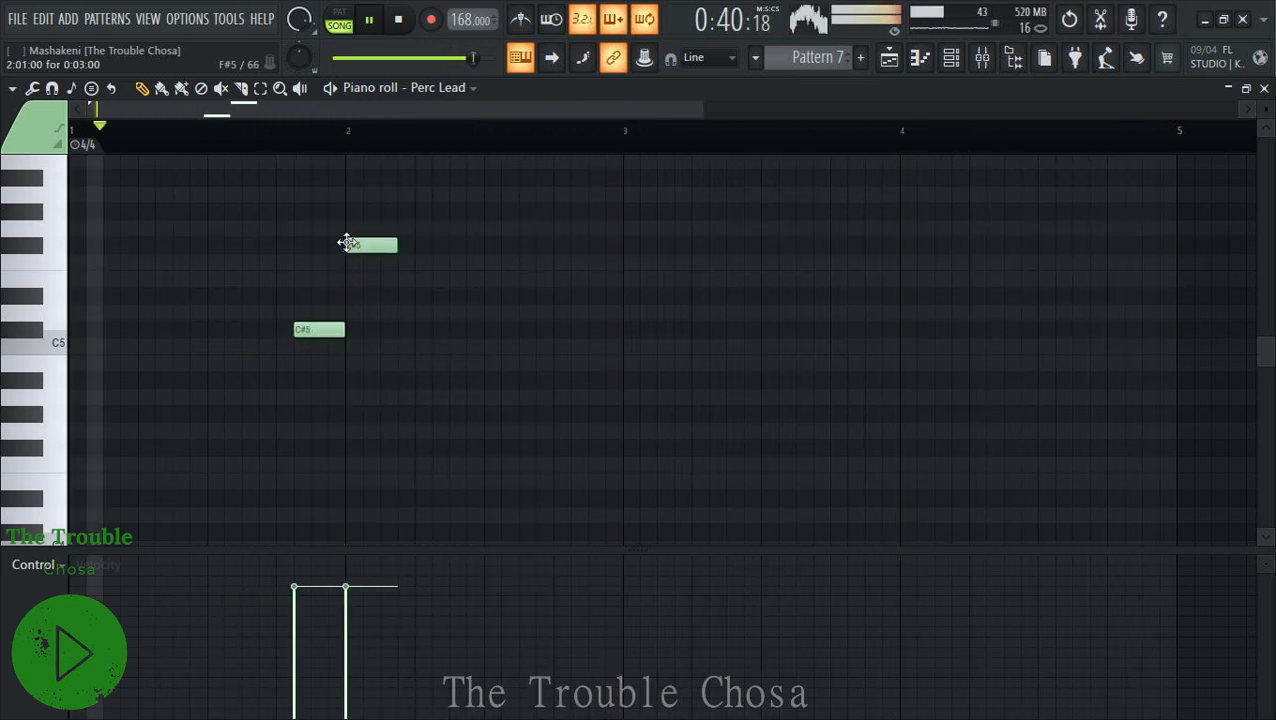
click(405, 296)
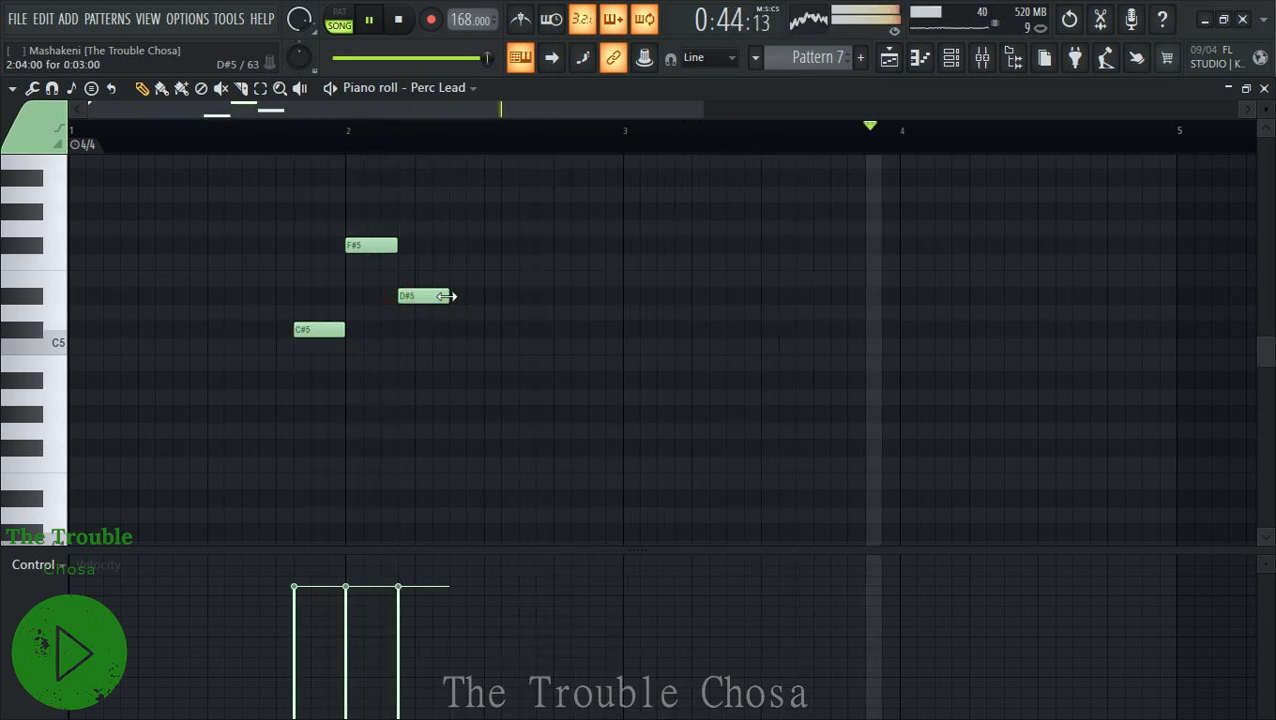
drag(445, 296, 478, 293)
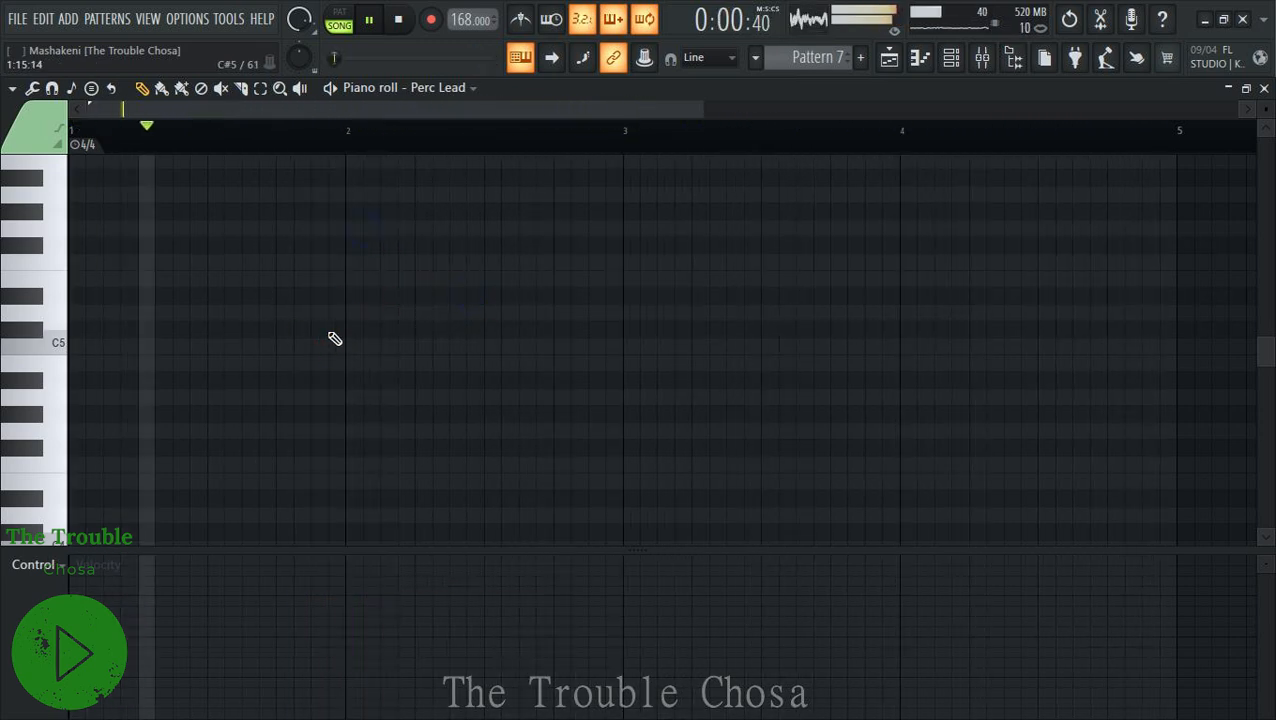
Add a three-step F#5 on step 14 of bar 1, a three-step A#5 at bar 2's start, and a fourteen-step G#5 on its step 4.
scroll(340, 340, up, 4)
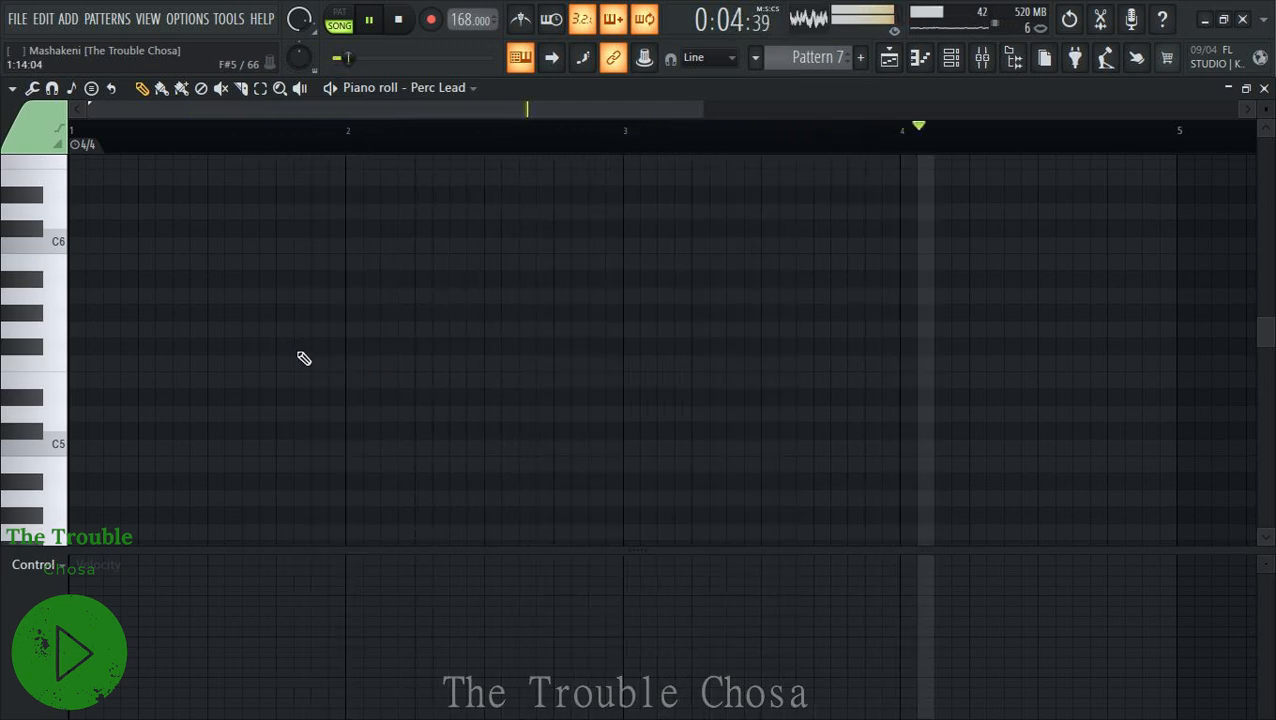
click(303, 348)
drag(379, 347, 340, 352)
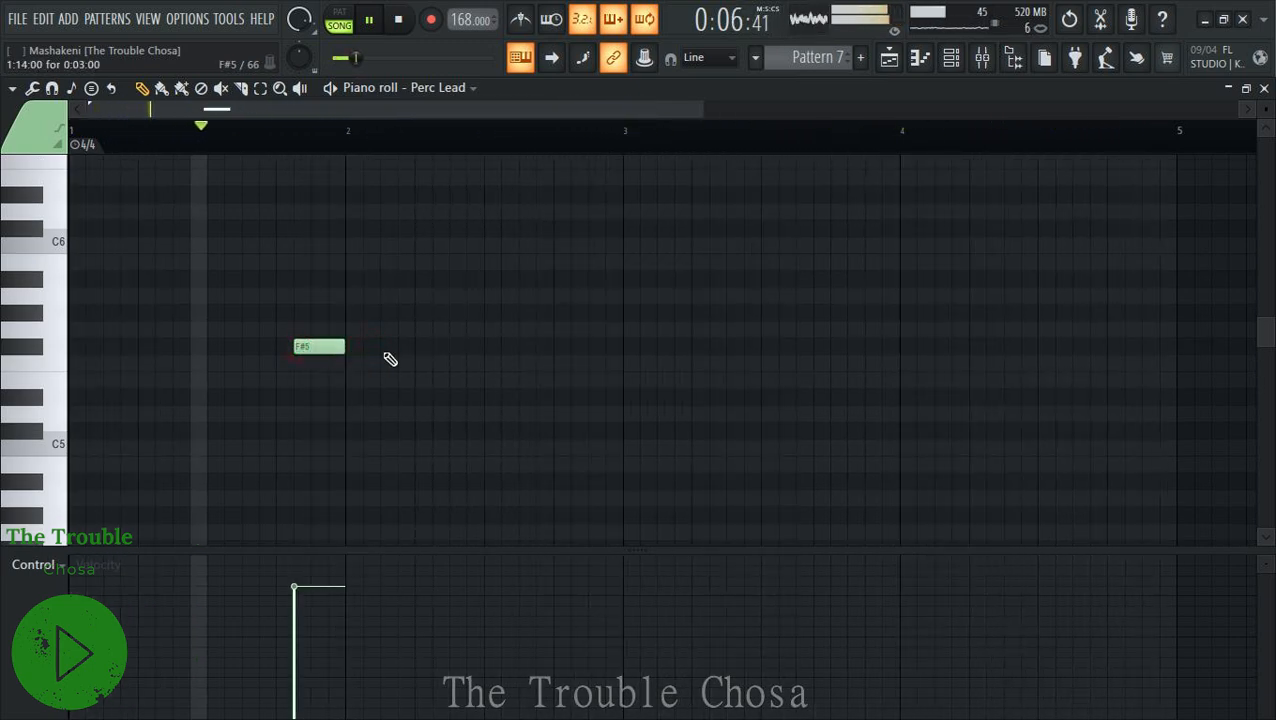
click(322, 343)
click(345, 279)
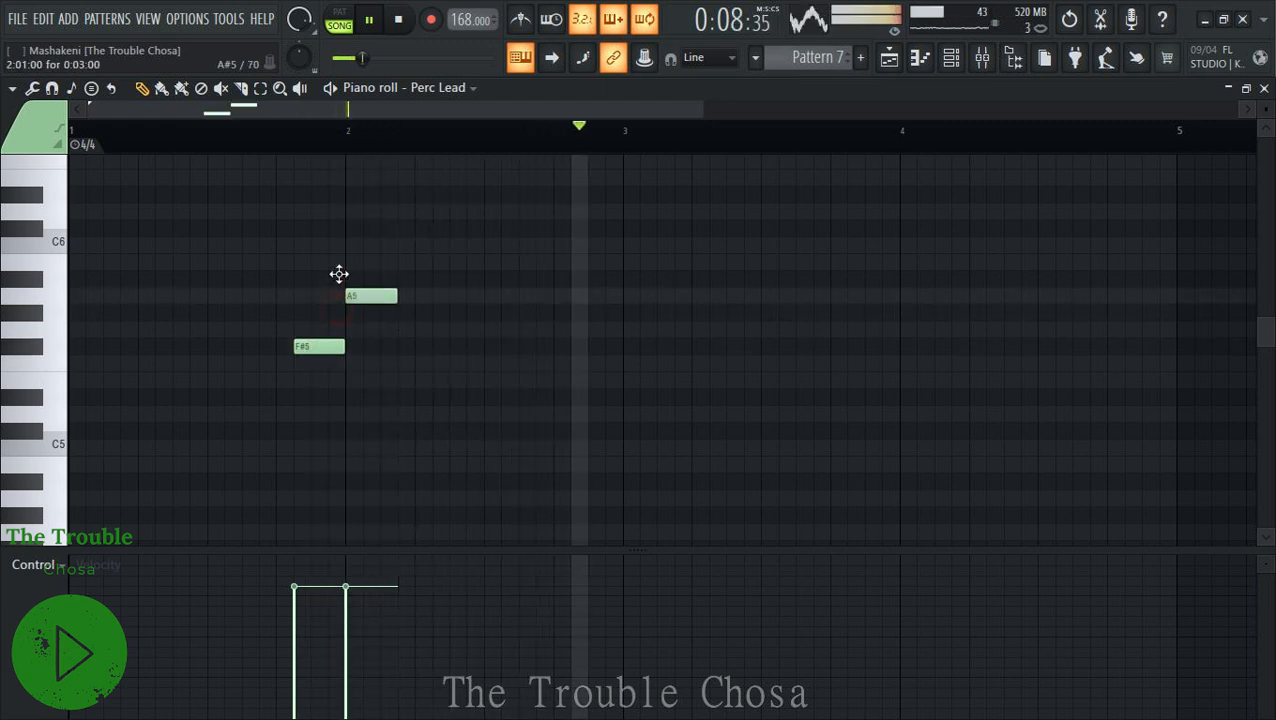
click(404, 313)
drag(444, 315, 638, 313)
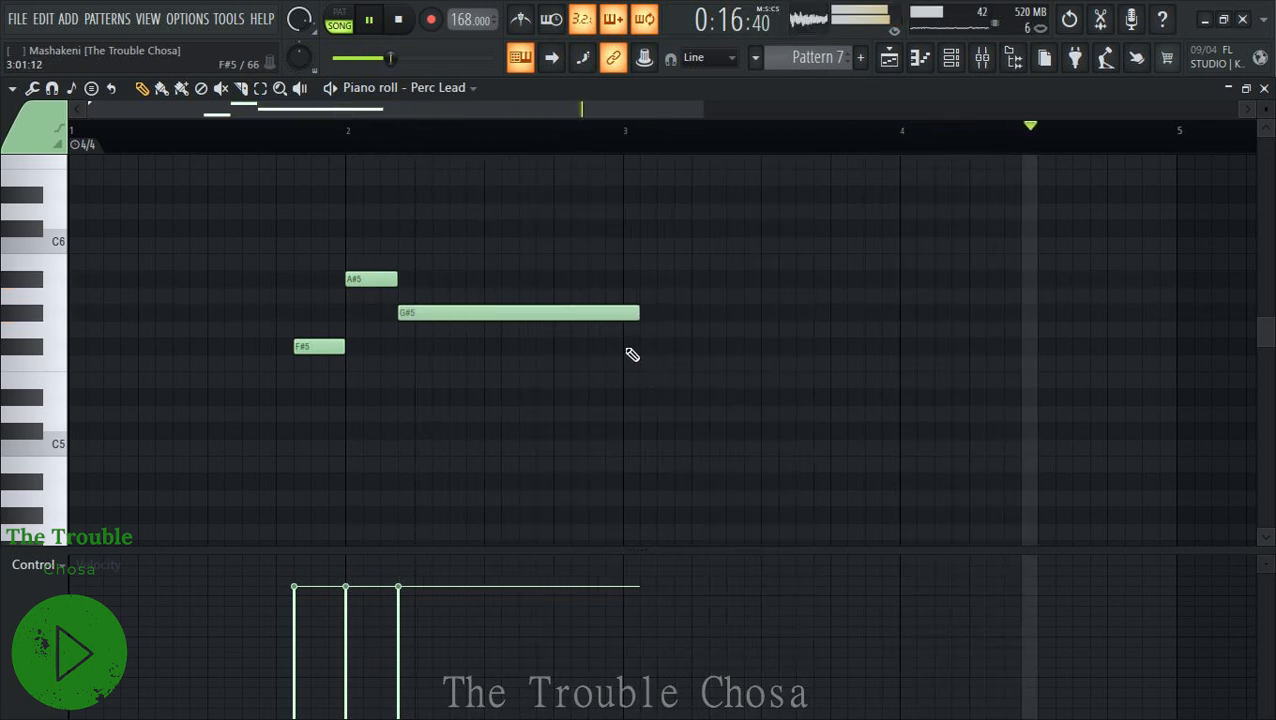
Add a six-step F#5 on step 1 of bar 3, a two-step F5 on step 9, and a five-step F#5 on step 12.
click(630, 346)
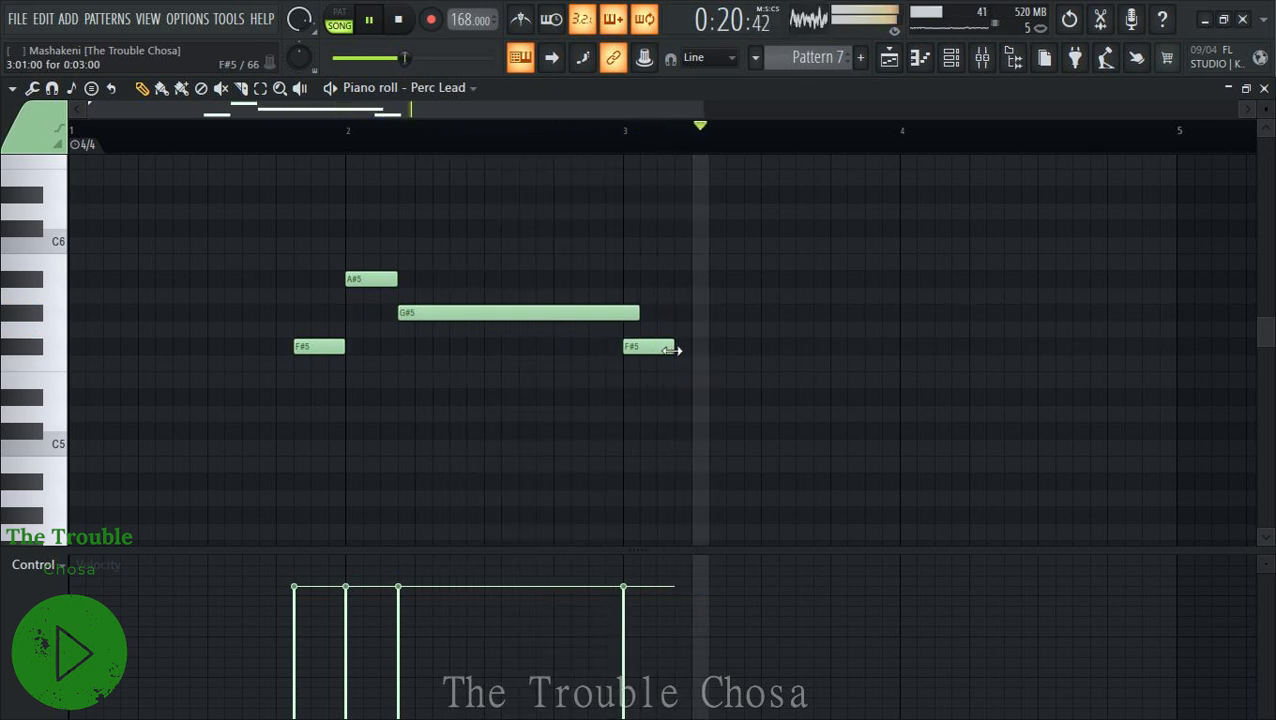
drag(674, 347, 720, 354)
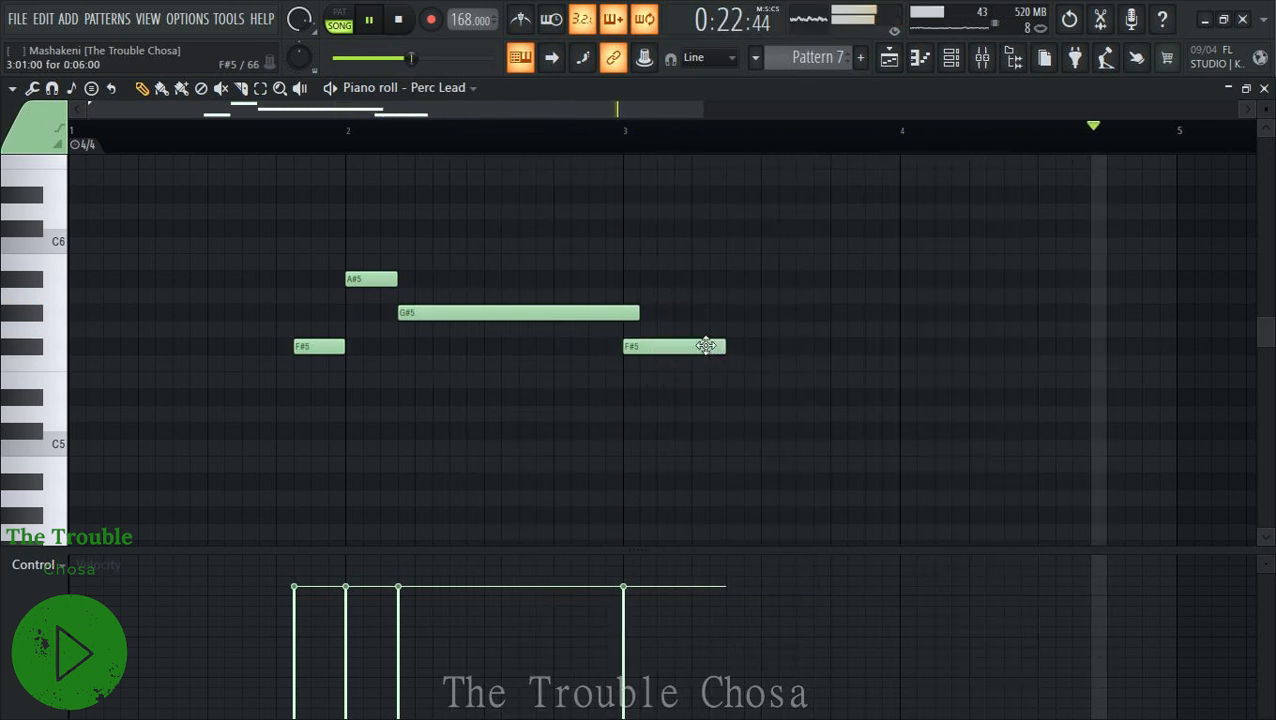
click(764, 364)
drag(866, 364, 803, 364)
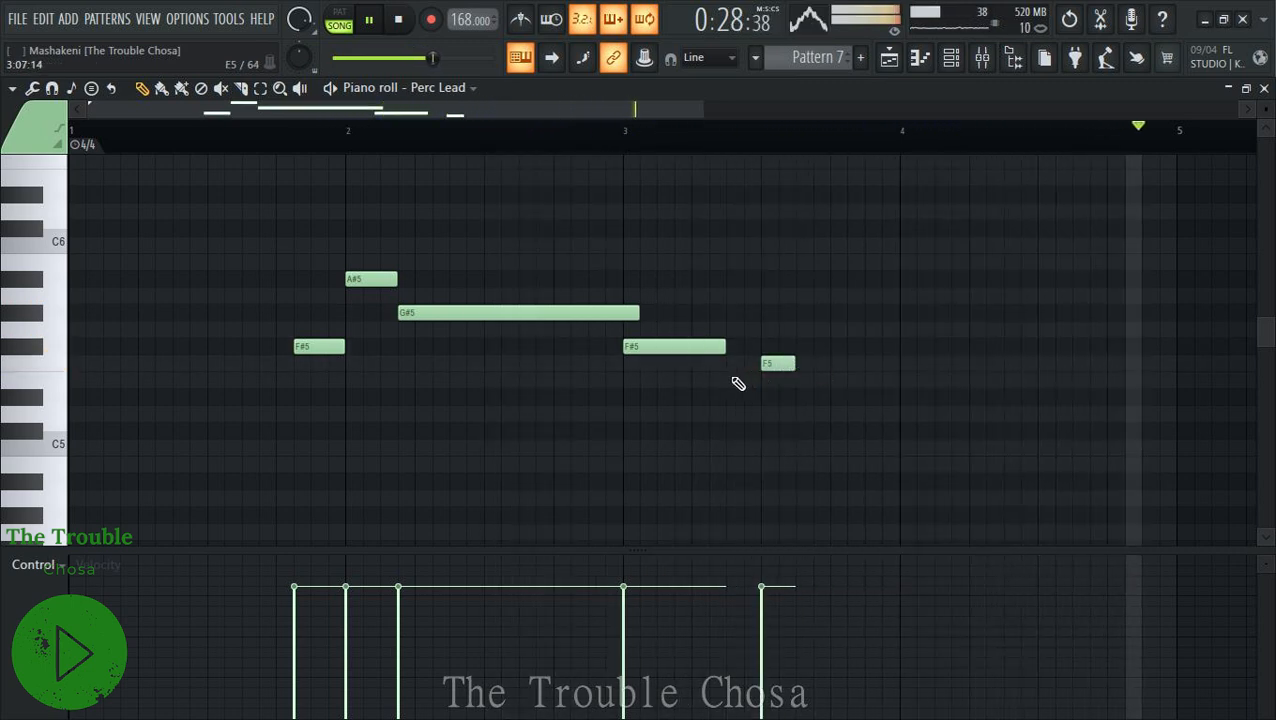
click(820, 347)
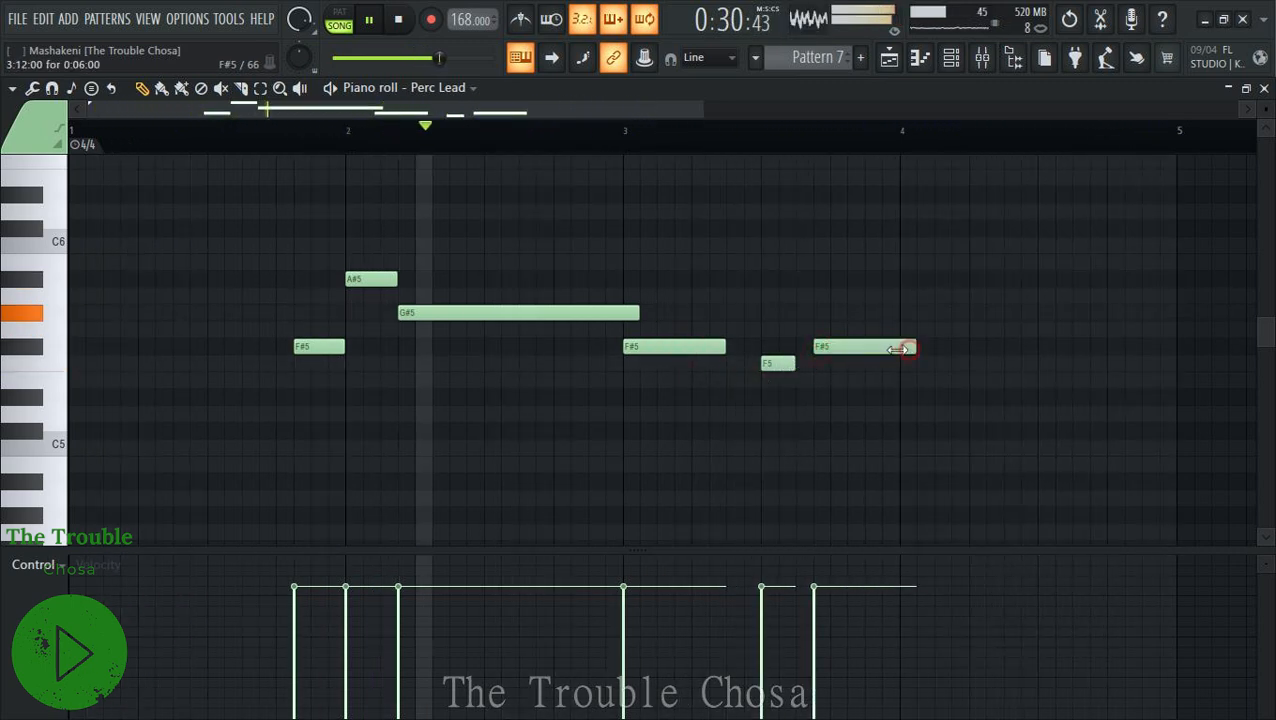
drag(908, 347, 900, 350)
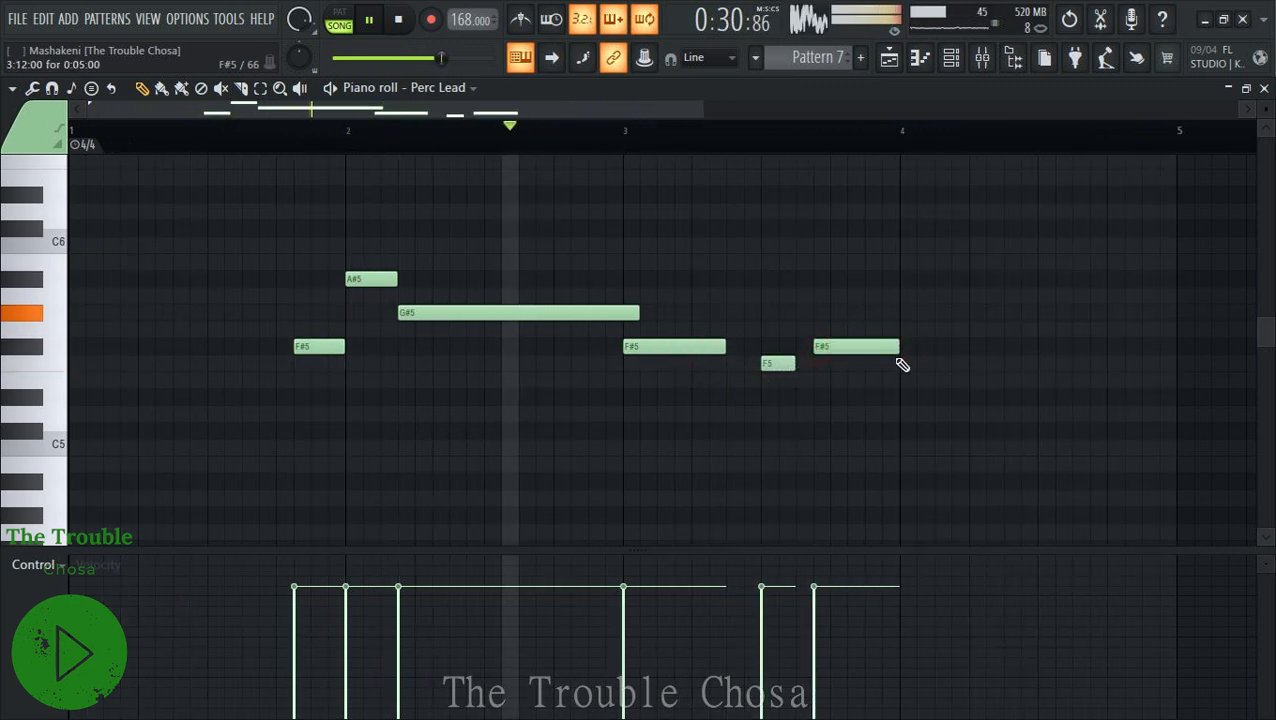
Add a three-step D#5 on step 1 of bar 4 and a two-step C#5 on step 4.
click(780, 365)
click(906, 398)
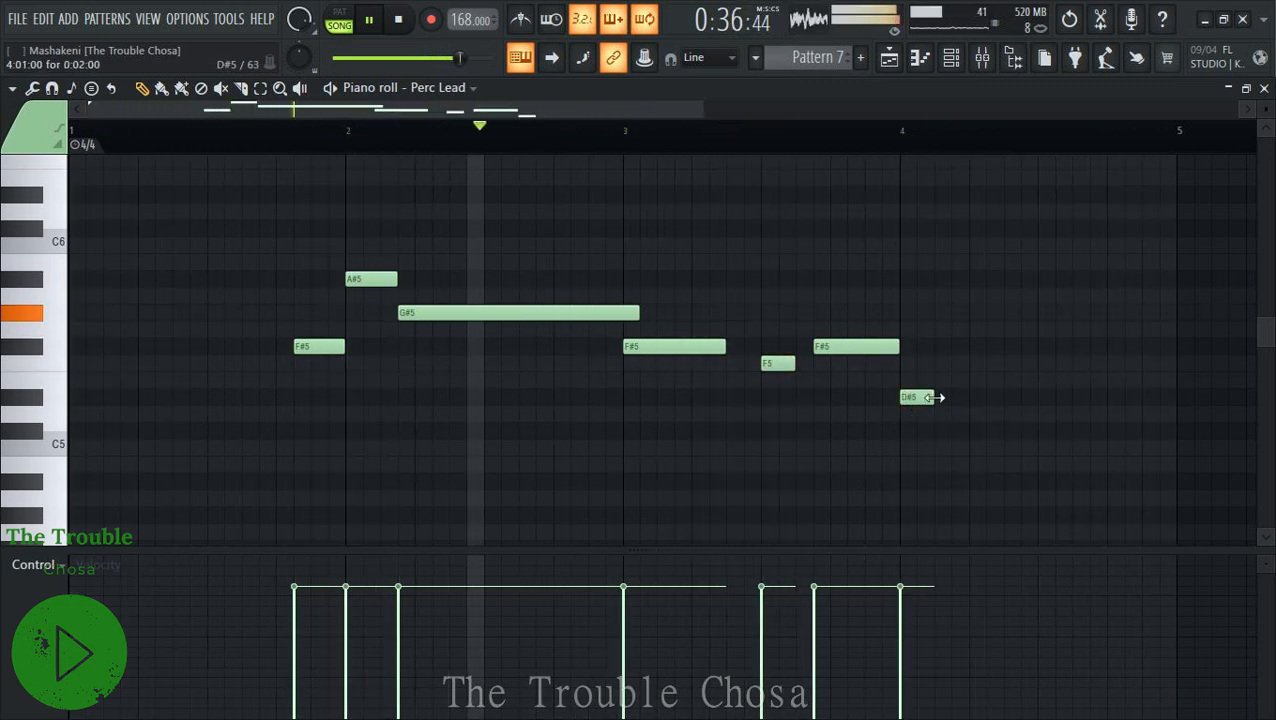
click(957, 432)
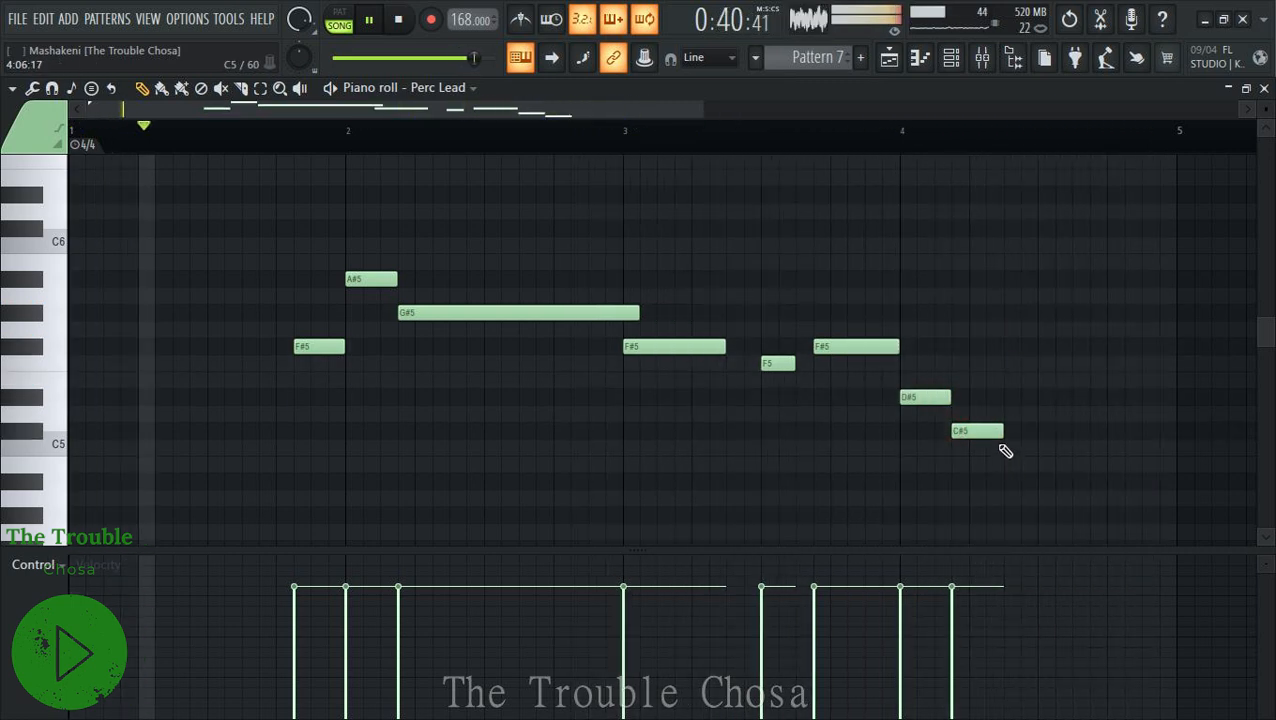
drag(1001, 432, 985, 432)
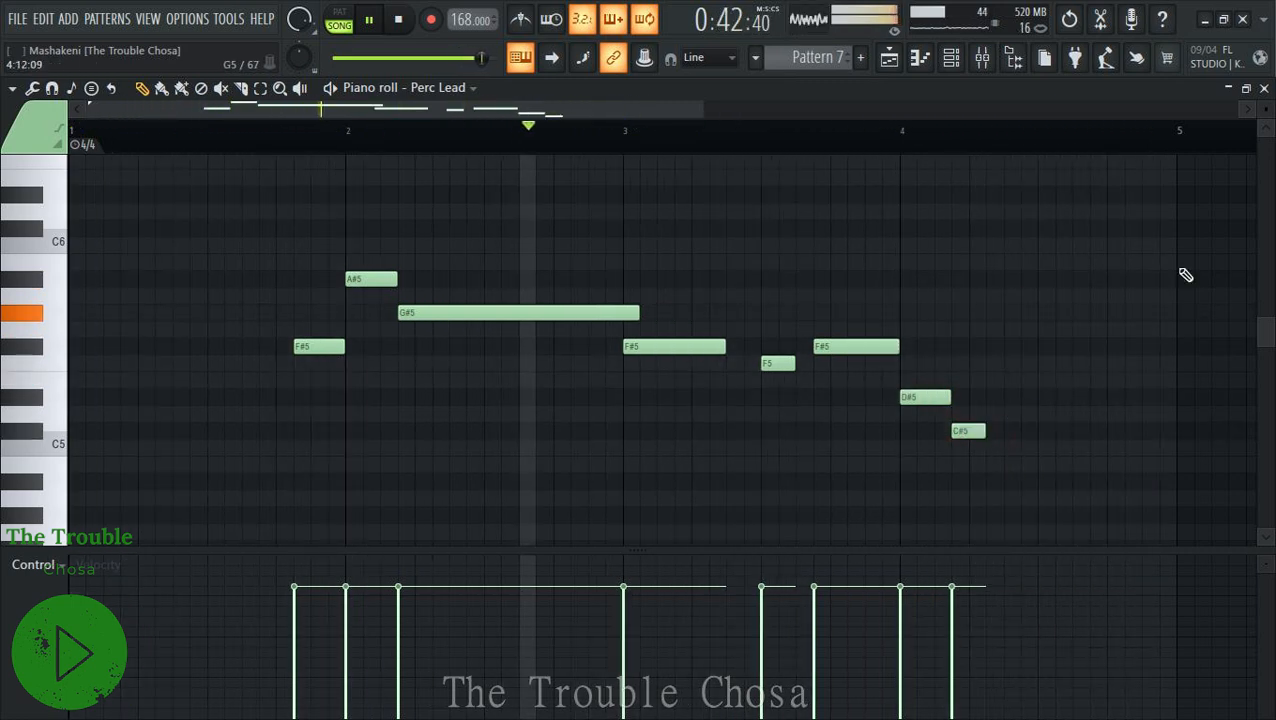
Copy the Perc Lead channel's notes and paste them into the Joan channel.
click(1264, 88)
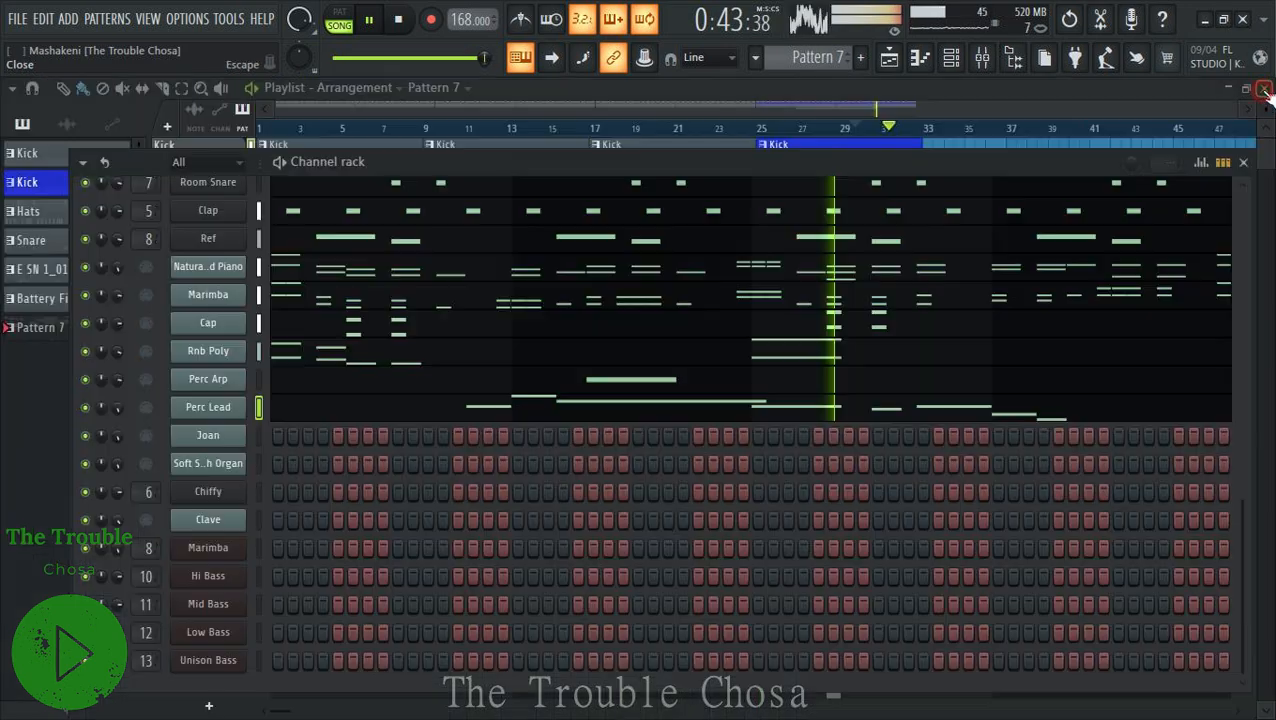
right_click(216, 414)
click(446, 425)
right_click(213, 437)
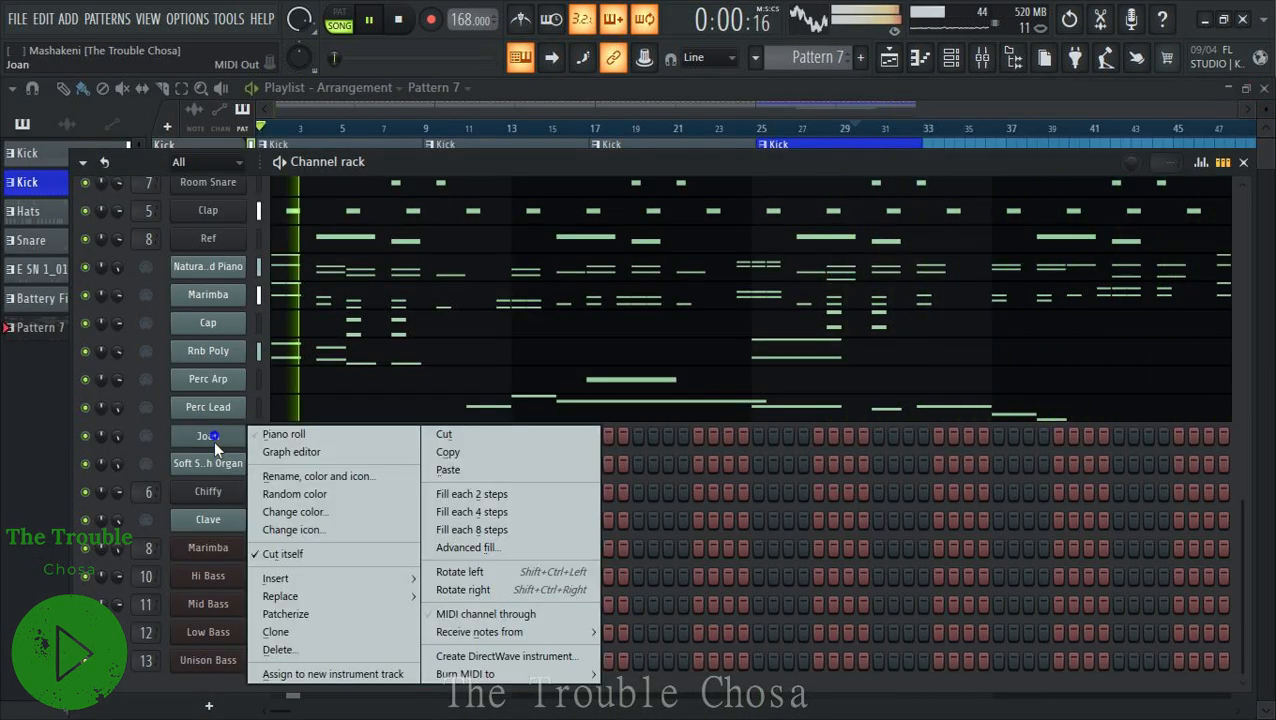
click(427, 464)
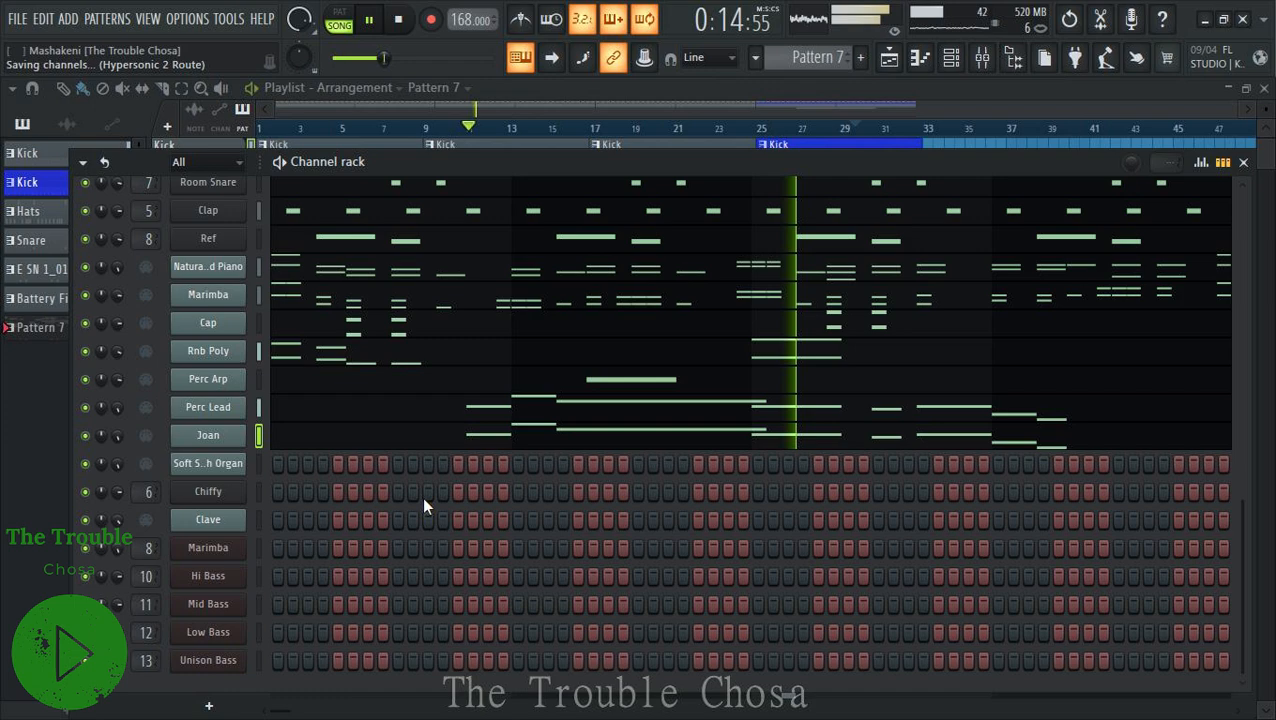
In the Soft Swoosh Organ's piano roll, add two-step notes in bar 1: D#5 on step 9 and F#5 on steps 12 and 15.
scroll(575, 528, up, 6)
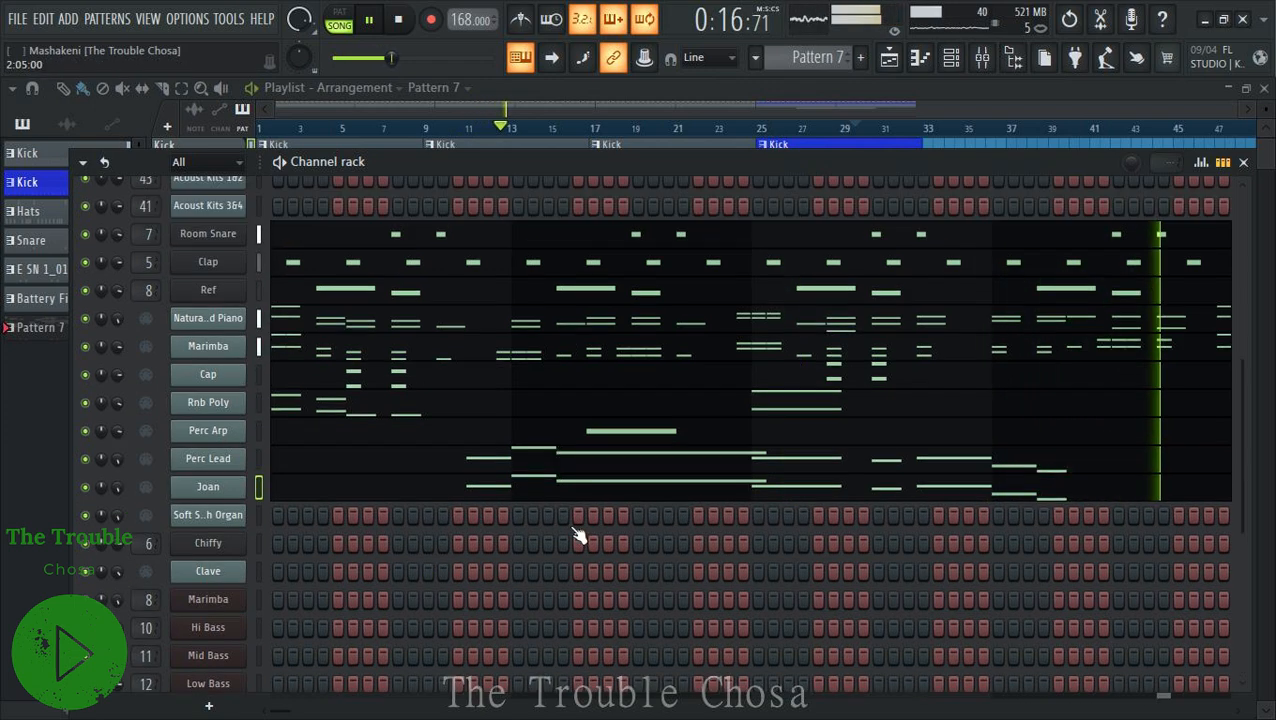
scroll(578, 525, down, 6)
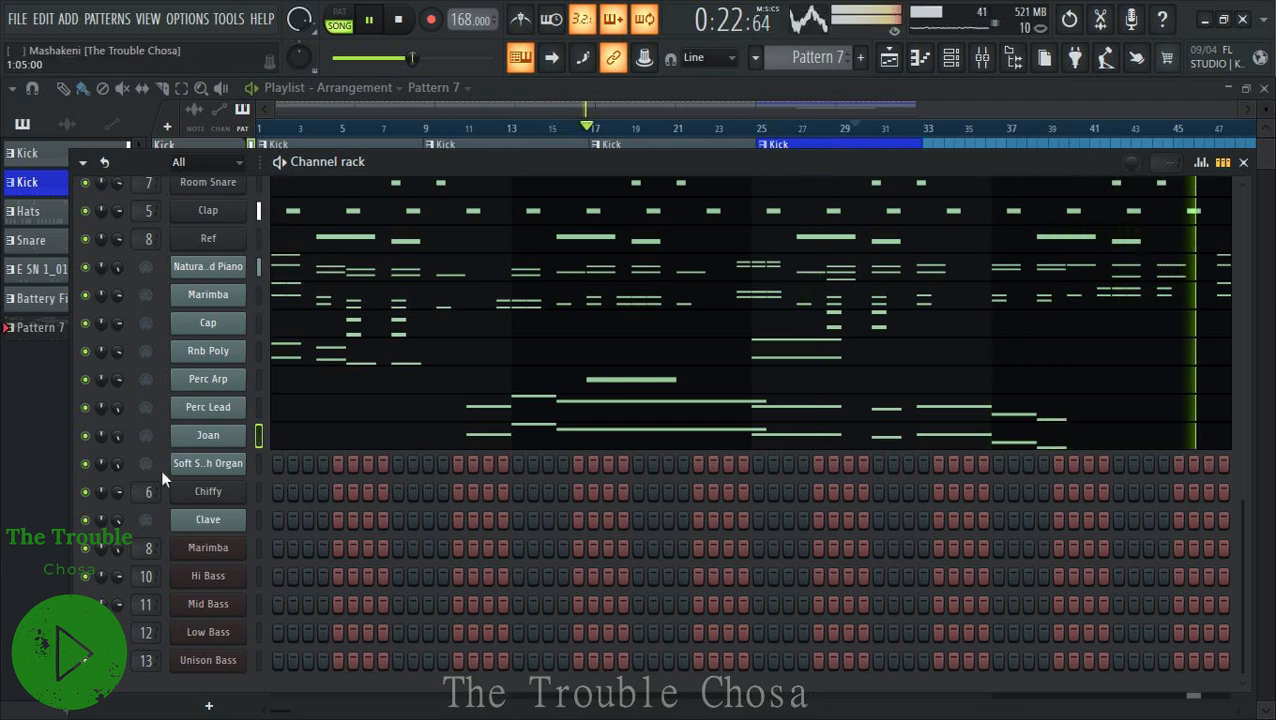
right_click(208, 463)
click(320, 451)
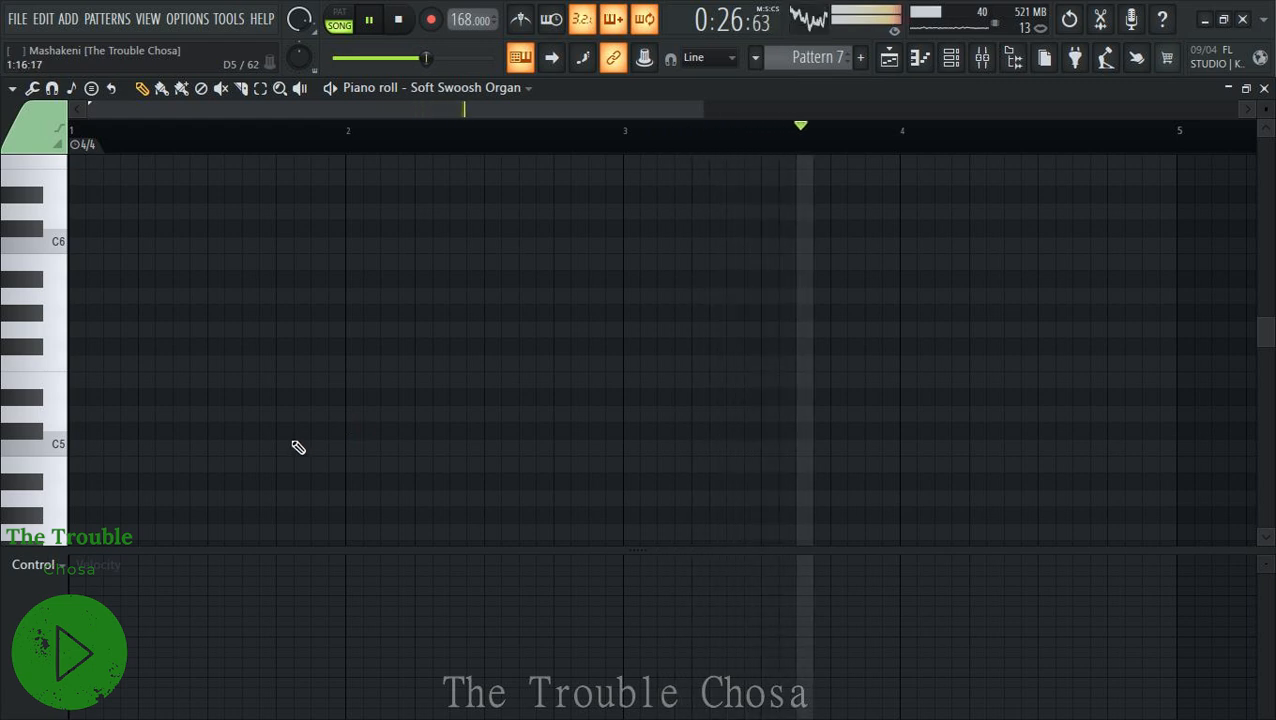
click(212, 397)
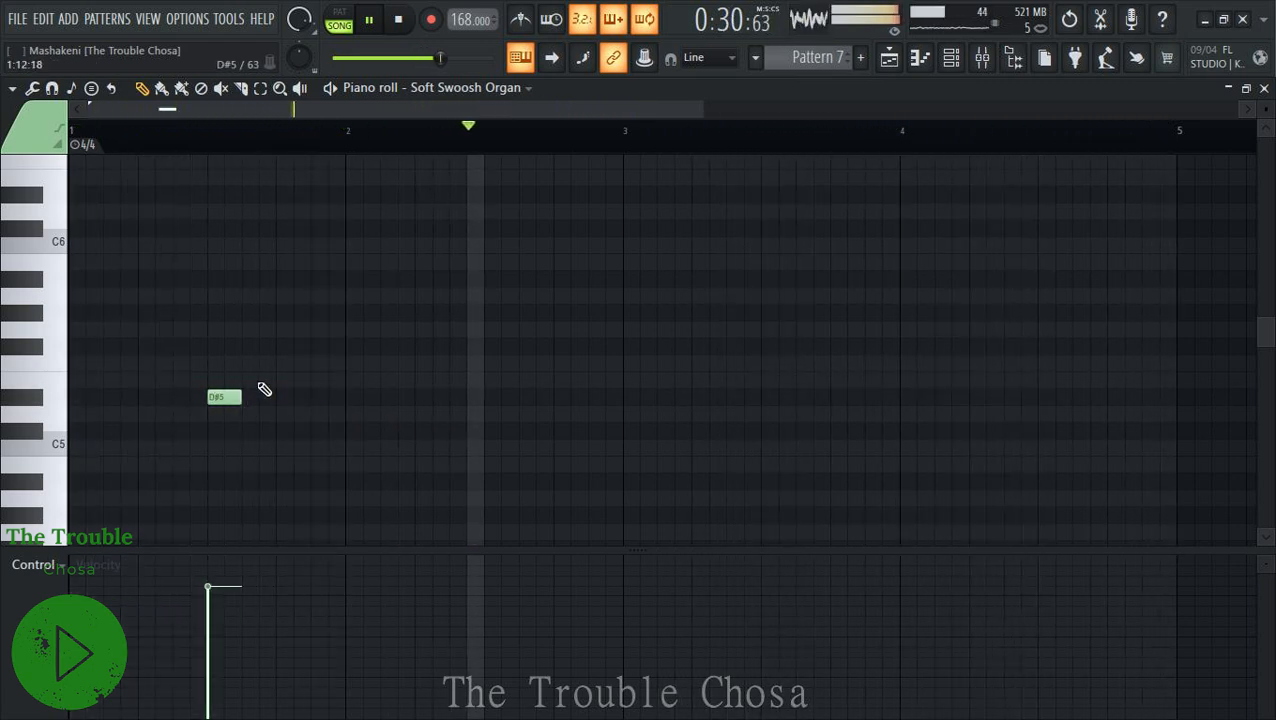
click(264, 347)
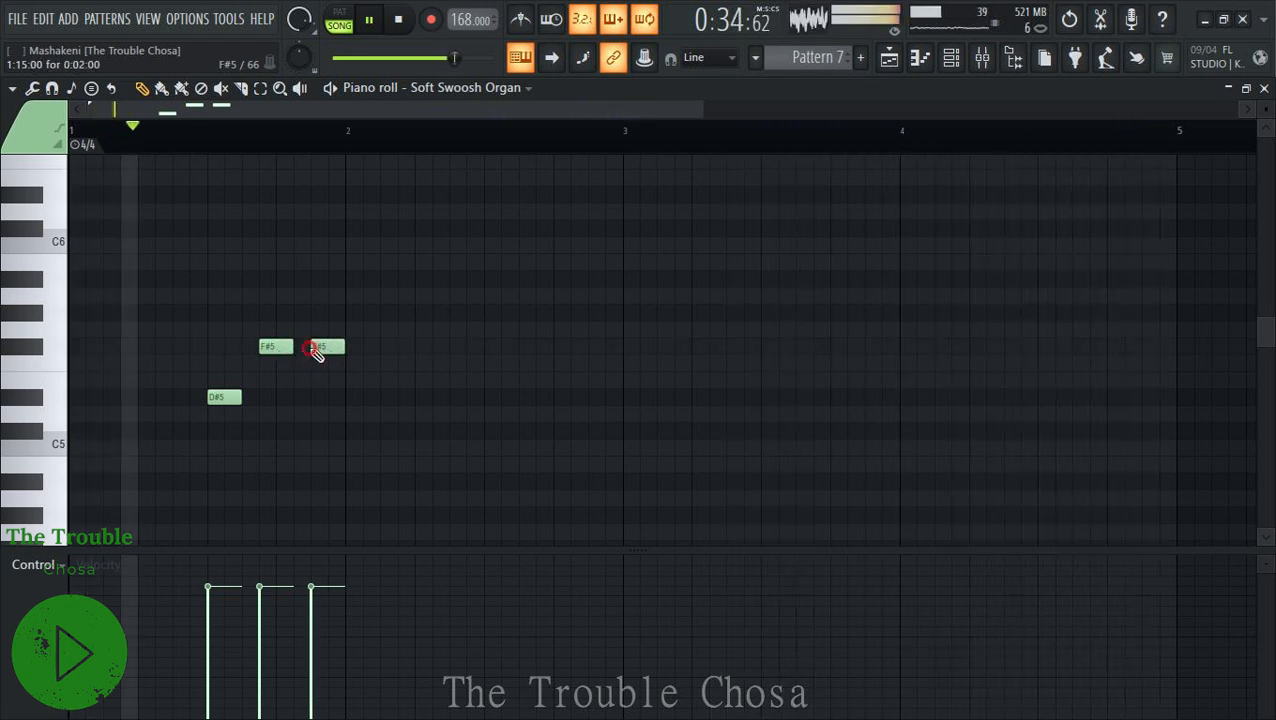
Add three-step notes in bar 2: D#5 and A#5 on step 1, and G#5 and C#5 on step 4.
click(362, 400)
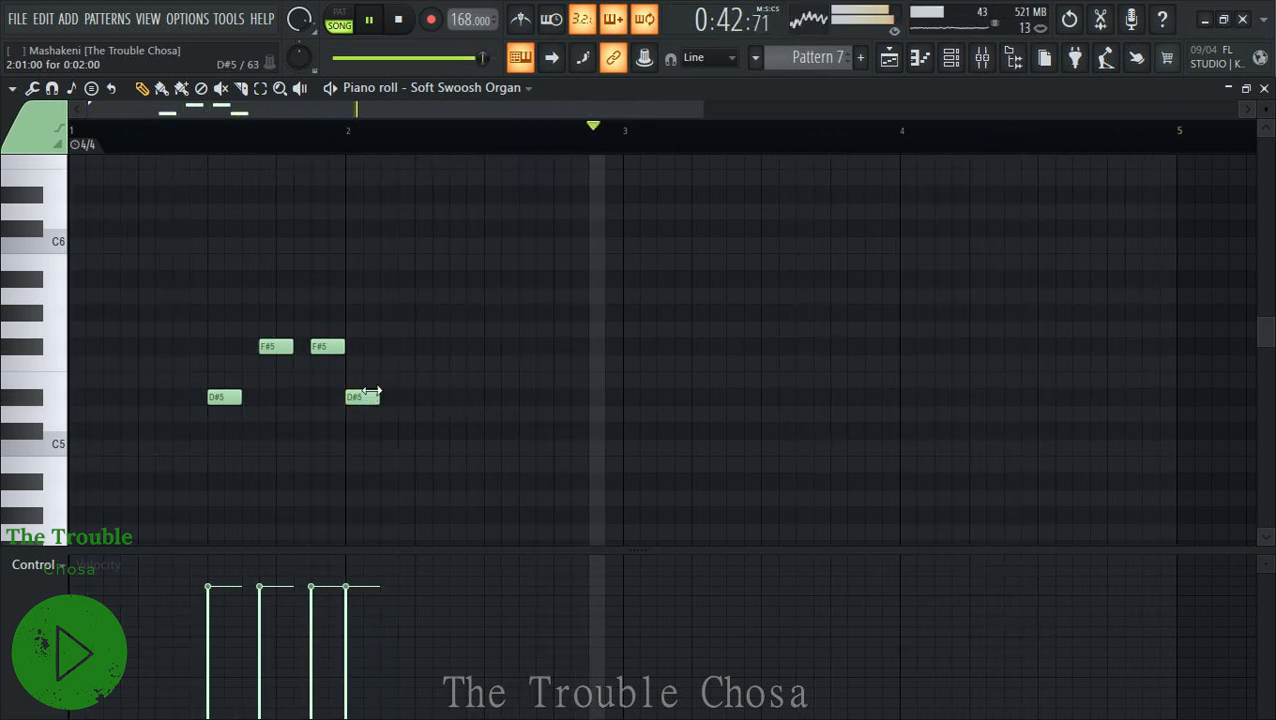
drag(380, 398, 397, 398)
drag(335, 290, 346, 277)
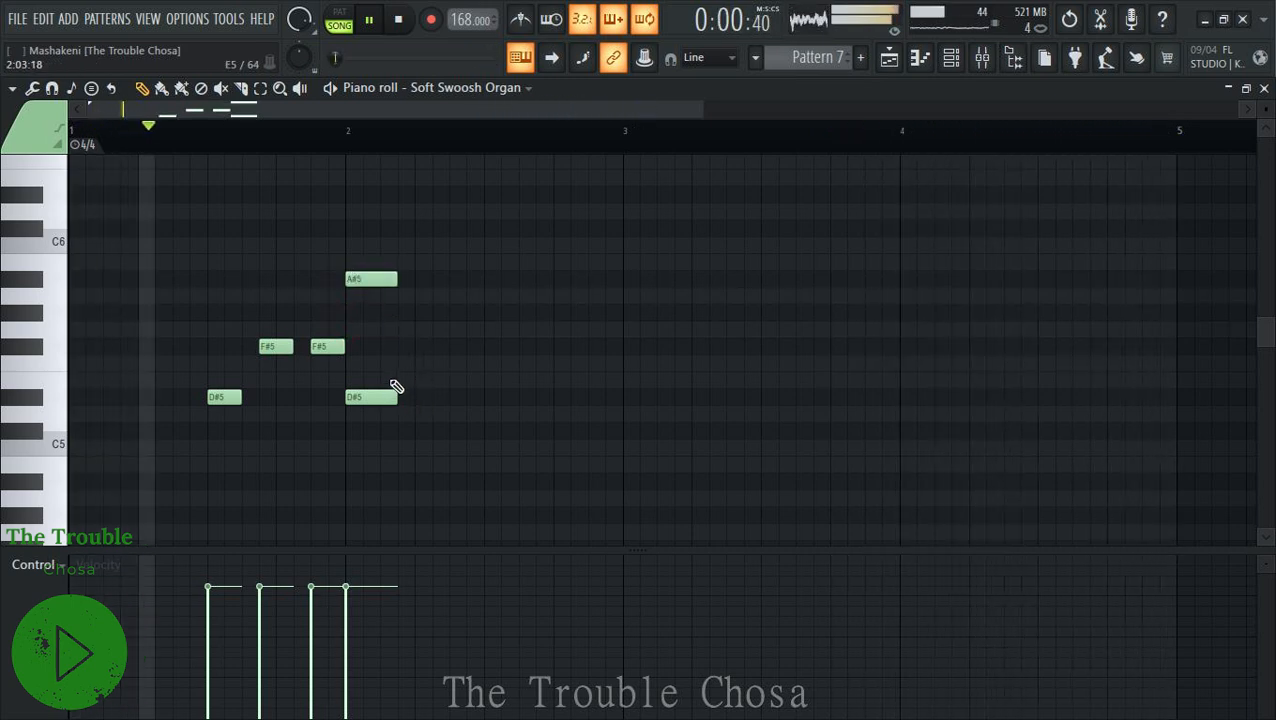
click(410, 313)
click(410, 431)
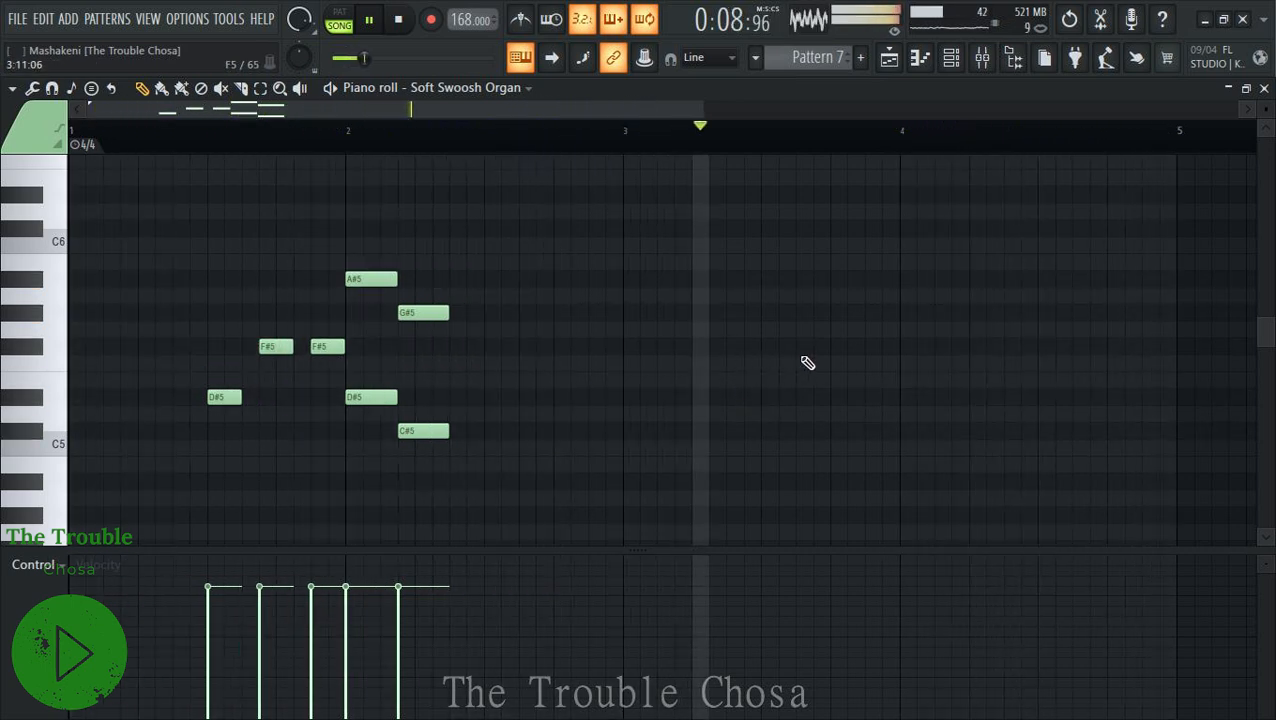
Add two-step notes in bar 3: F5 on step 9, and F#5 with C#5 on step 12.
click(776, 362)
click(818, 347)
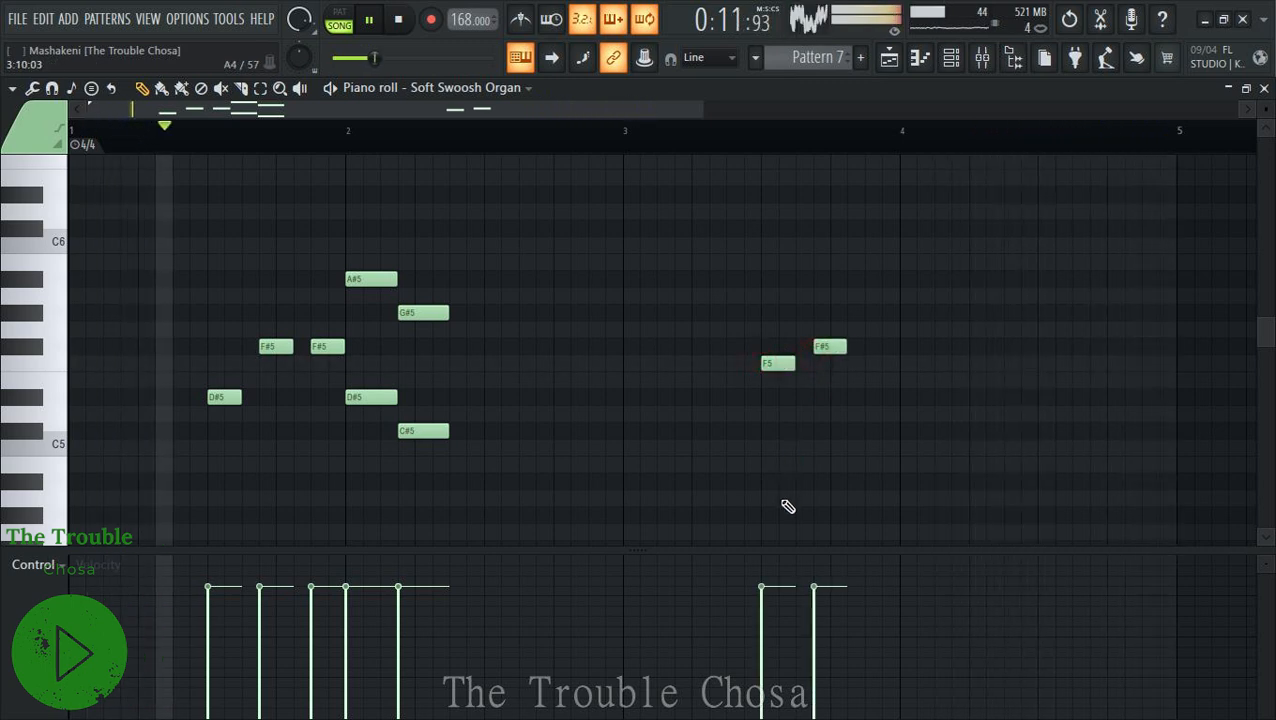
click(824, 431)
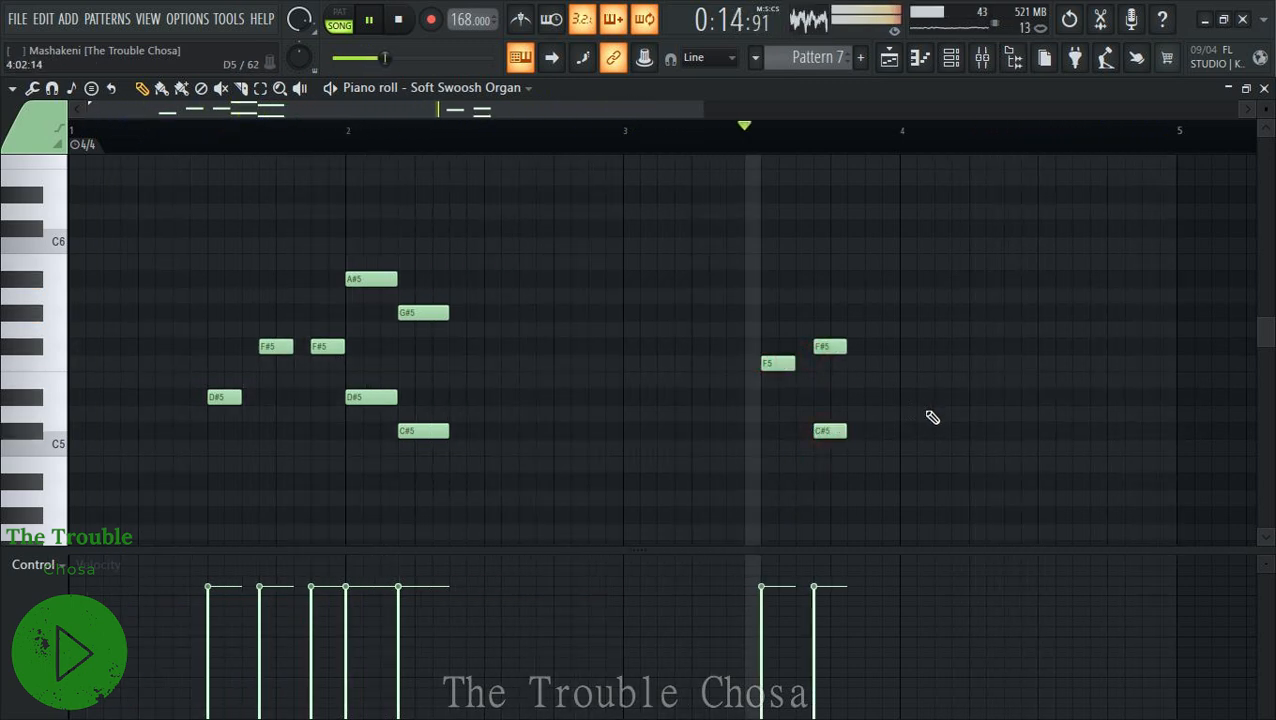
Add a two-step D#5 on step 1 of bar 4, and three-step F#5 and C#5 on step 4.
click(906, 398)
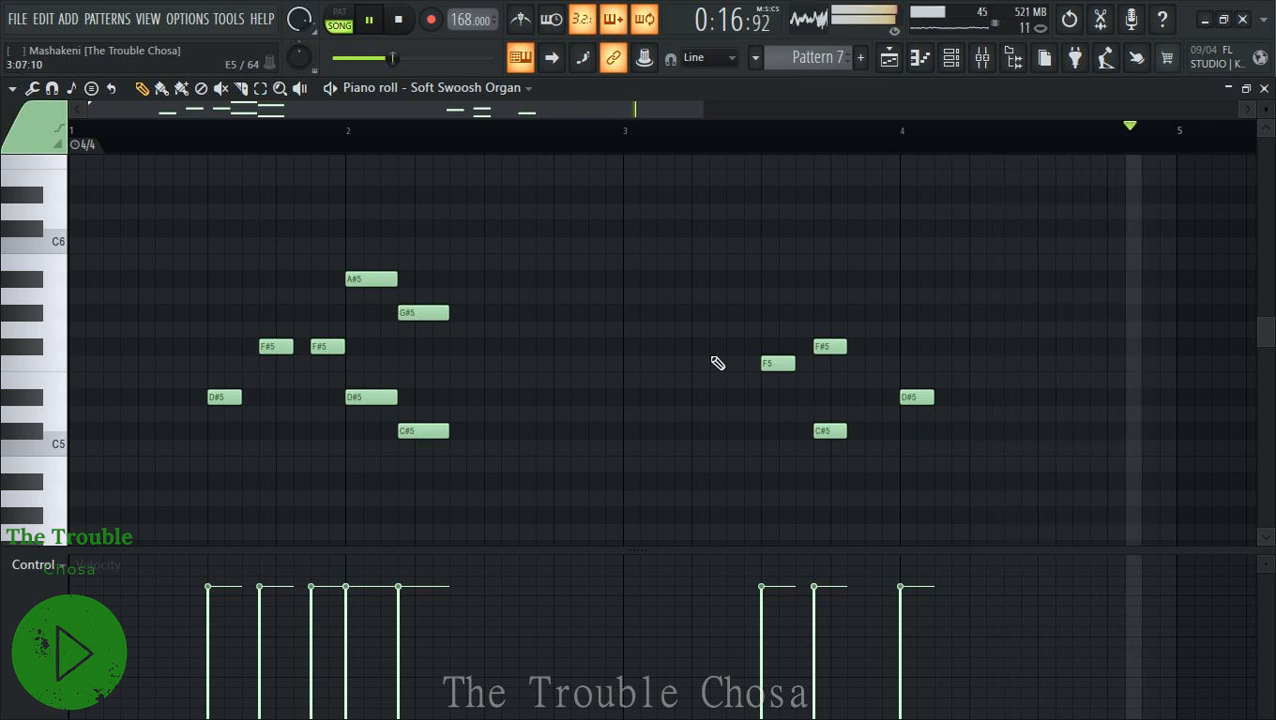
click(958, 347)
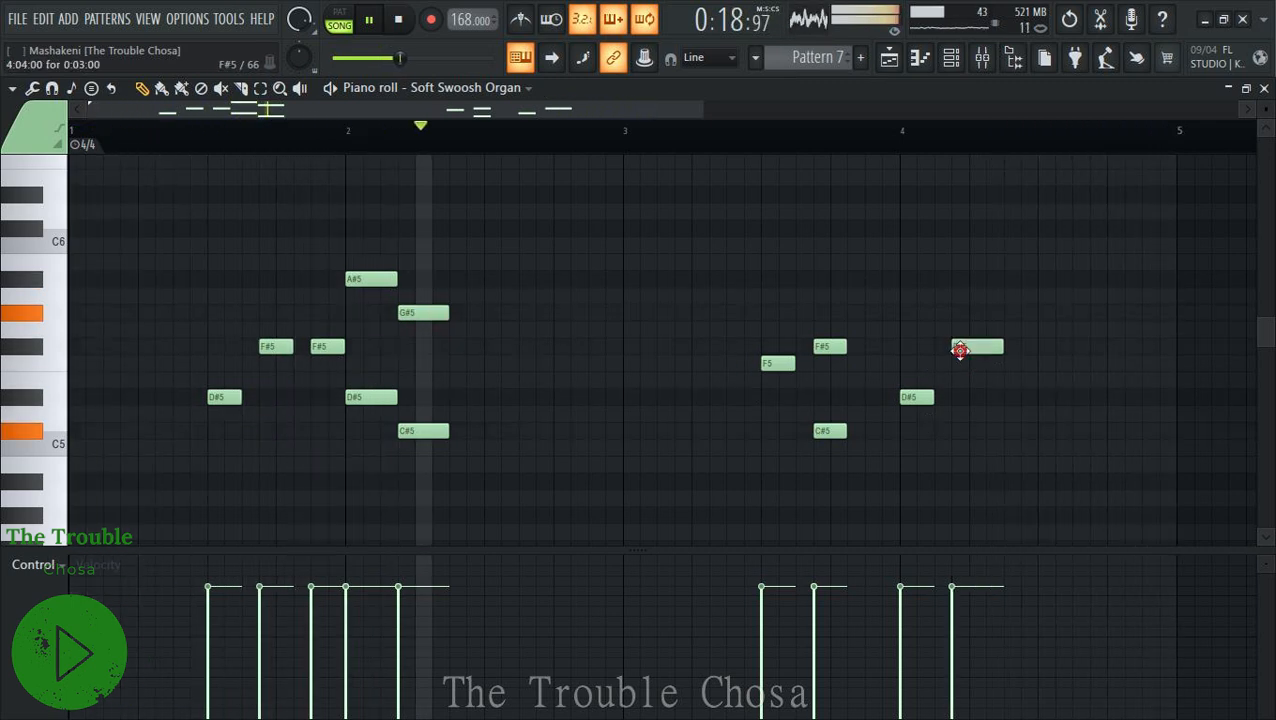
click(990, 431)
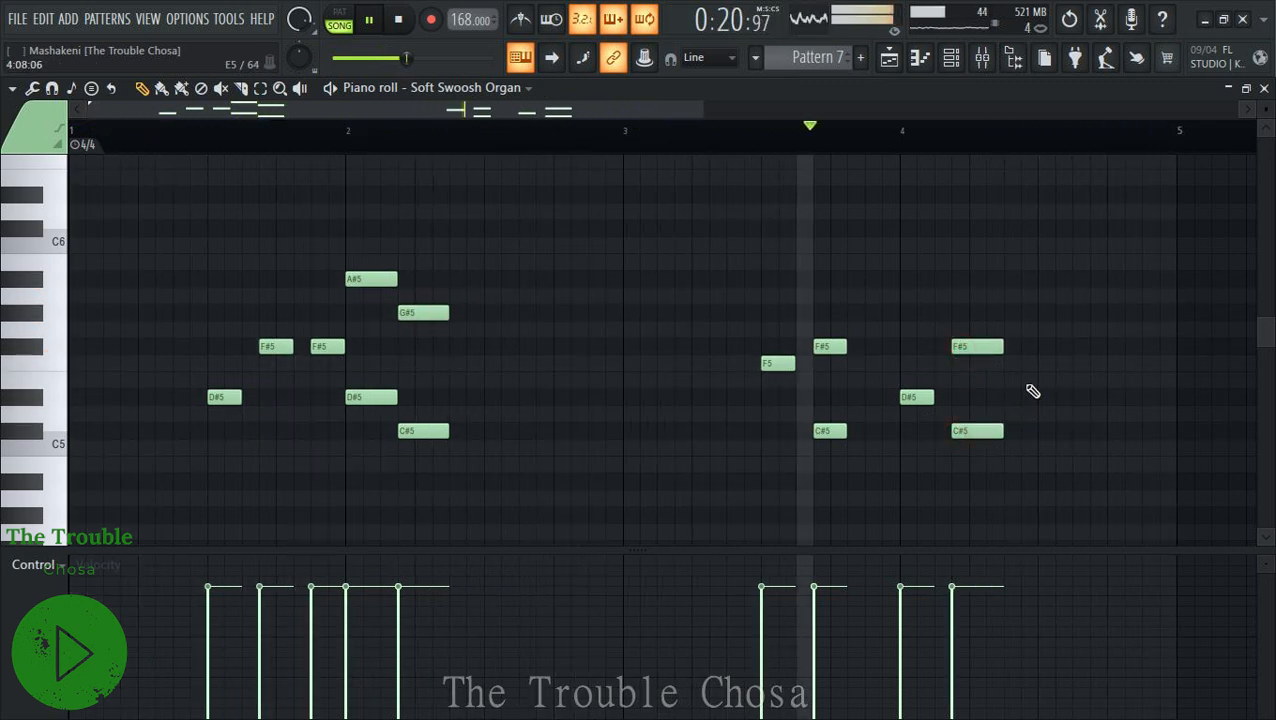
Copy the Soft Swoosh Organ channel's notes and paste them into the Chiffy channel.
click(1264, 89)
right_click(222, 466)
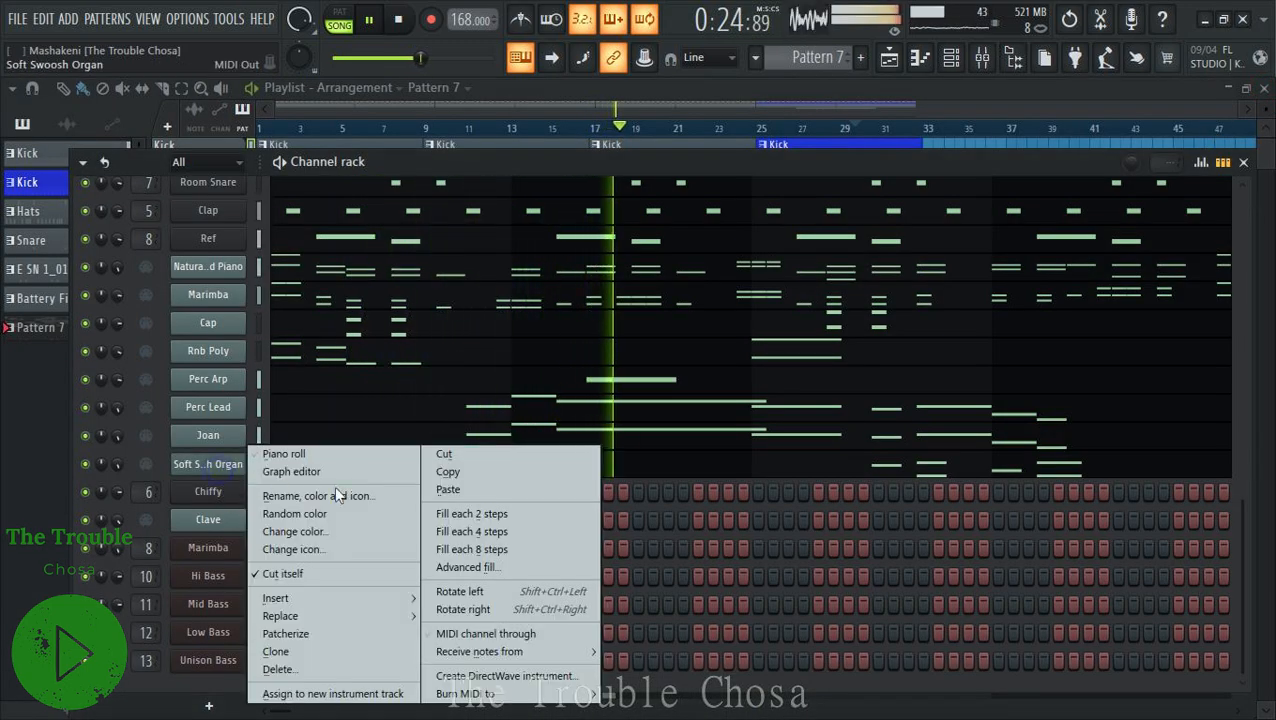
click(444, 472)
right_click(208, 491)
click(455, 489)
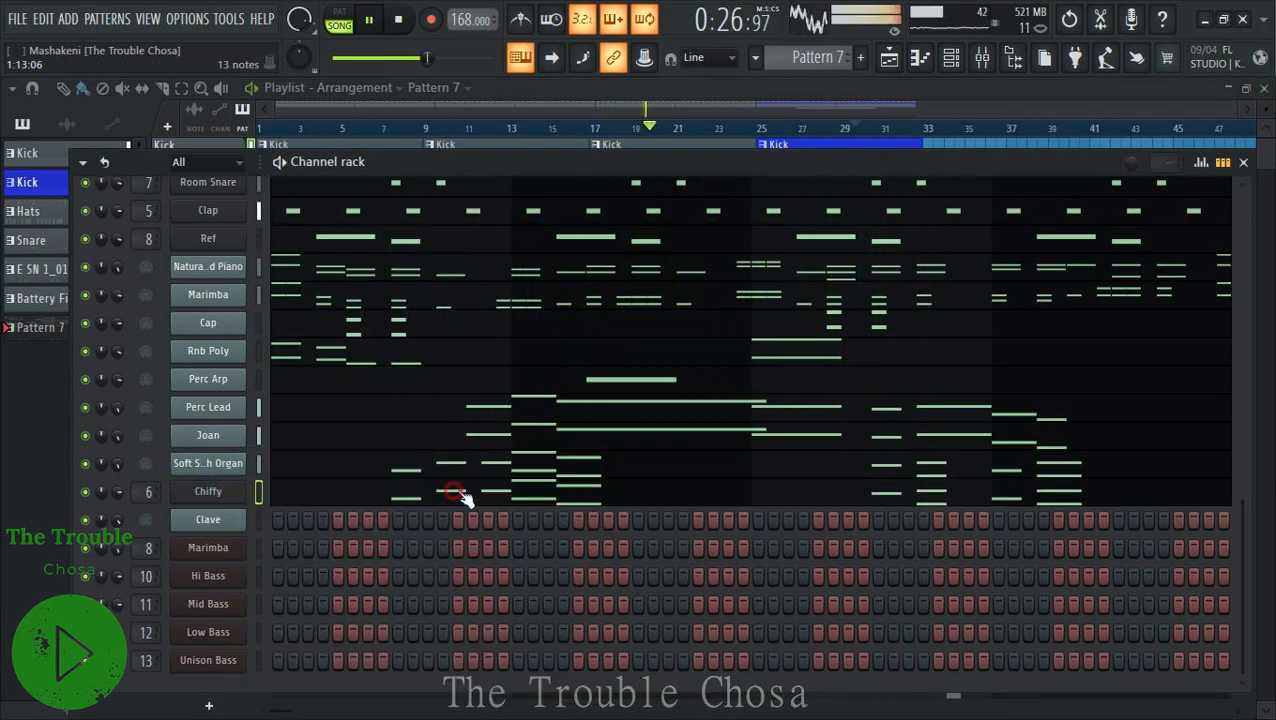
Inspect the Soft Swoosh Organ patch's settings in the Hypersonic 2 Route plugin.
scroll(253, 419, up, 5)
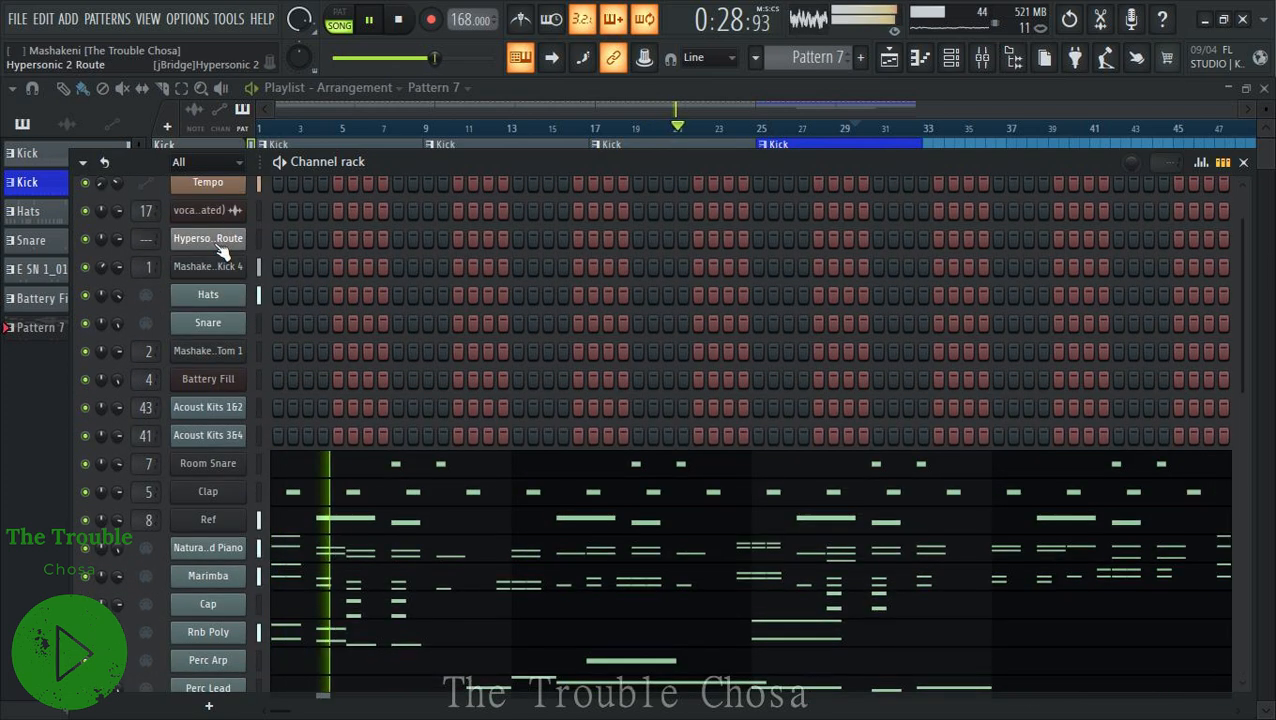
click(221, 244)
drag(537, 118, 530, 168)
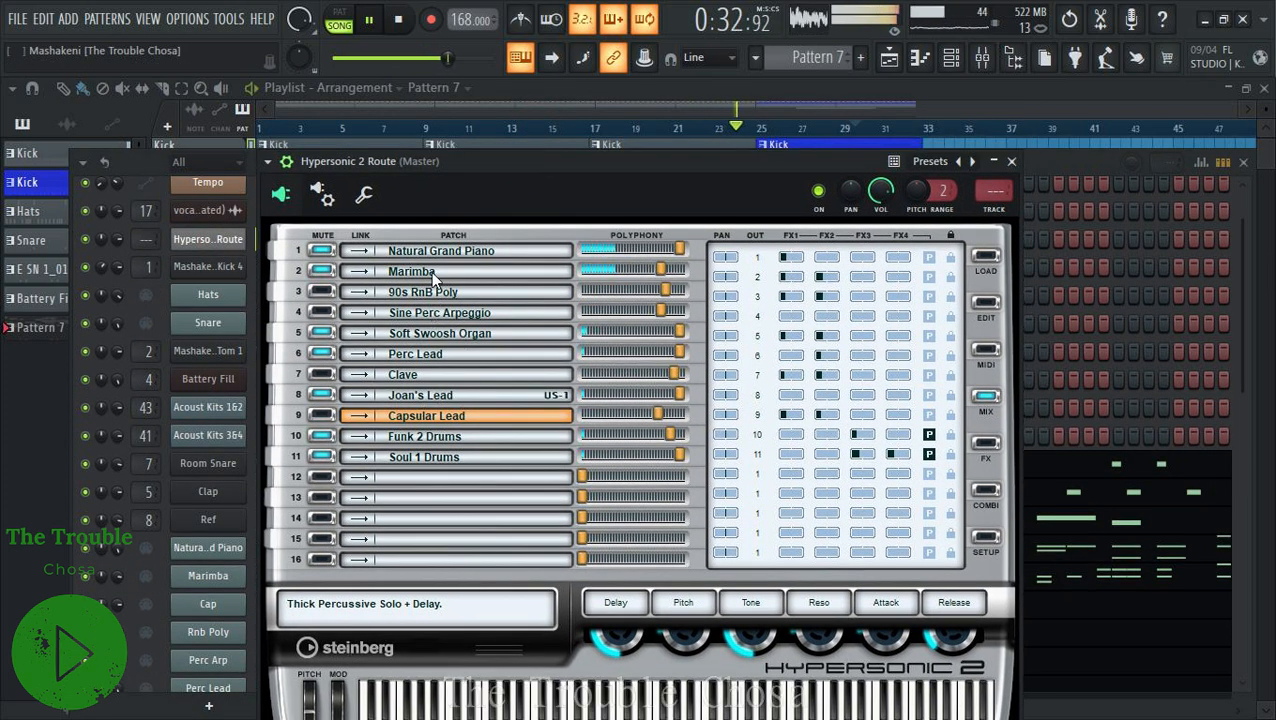
click(462, 336)
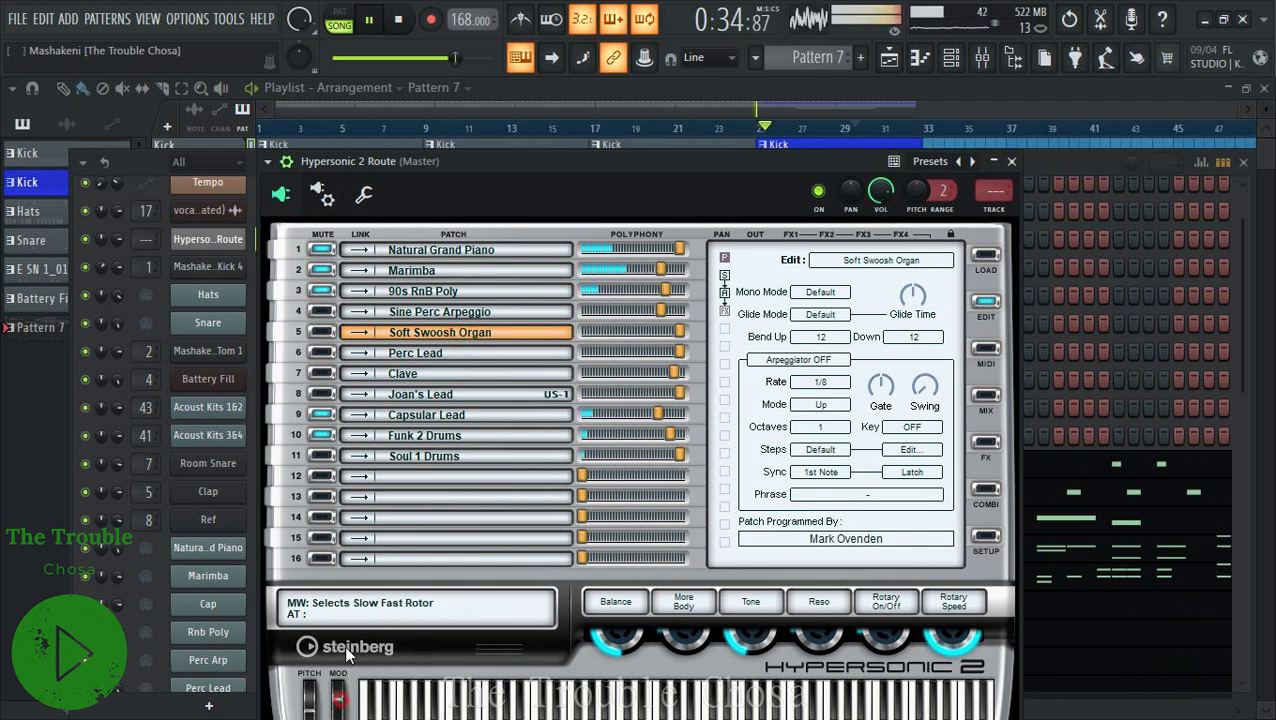
click(1011, 162)
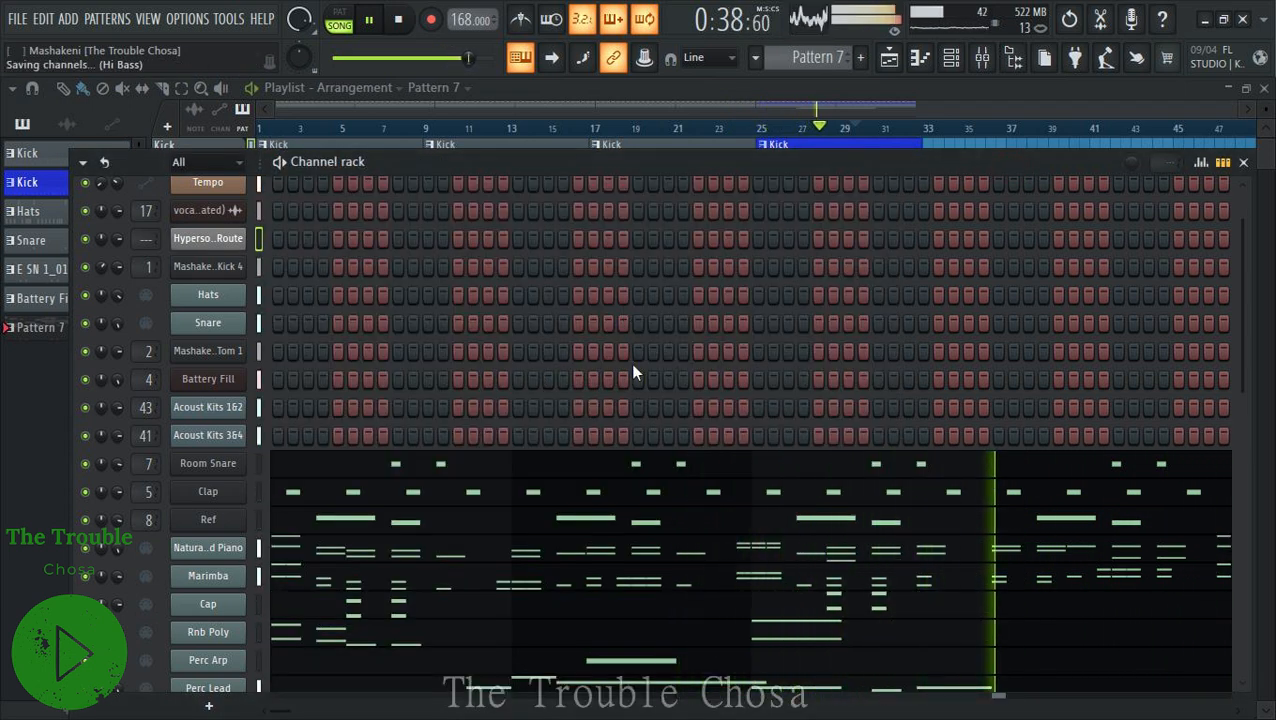
Open the Clave channel's piano roll and audition keys to find the right octave.
scroll(478, 475, down, 10)
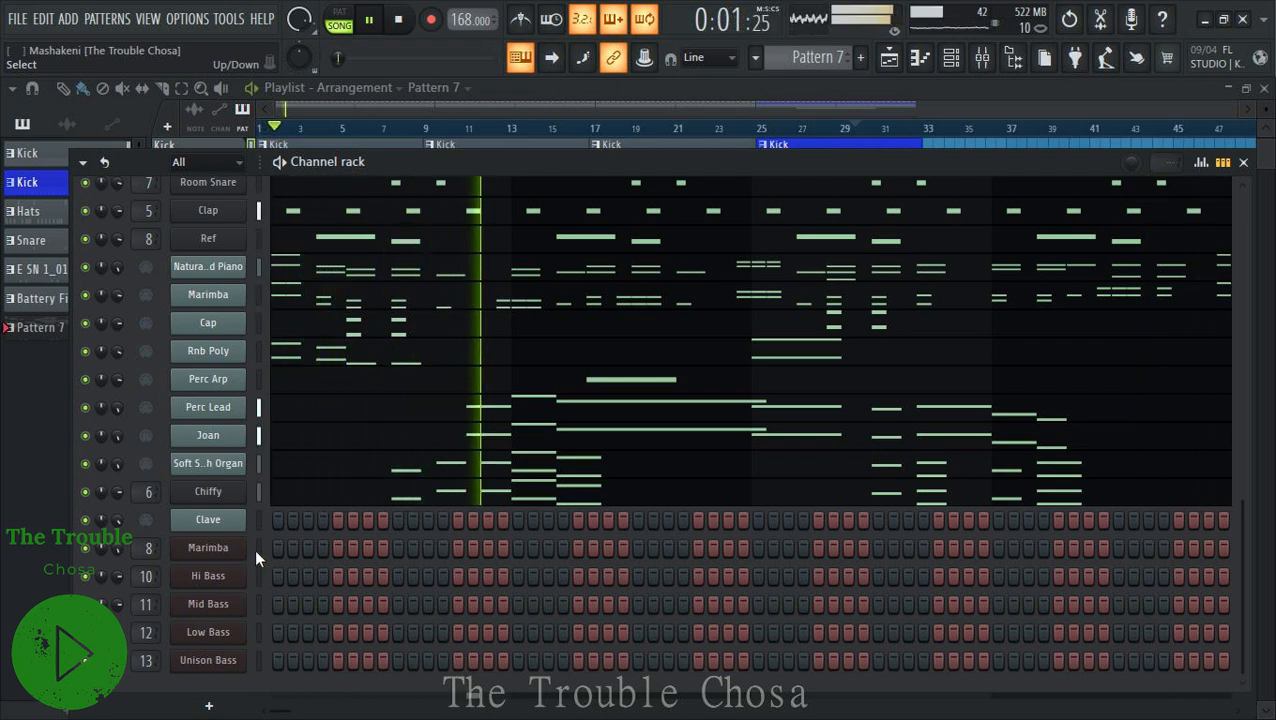
right_click(216, 519)
click(290, 454)
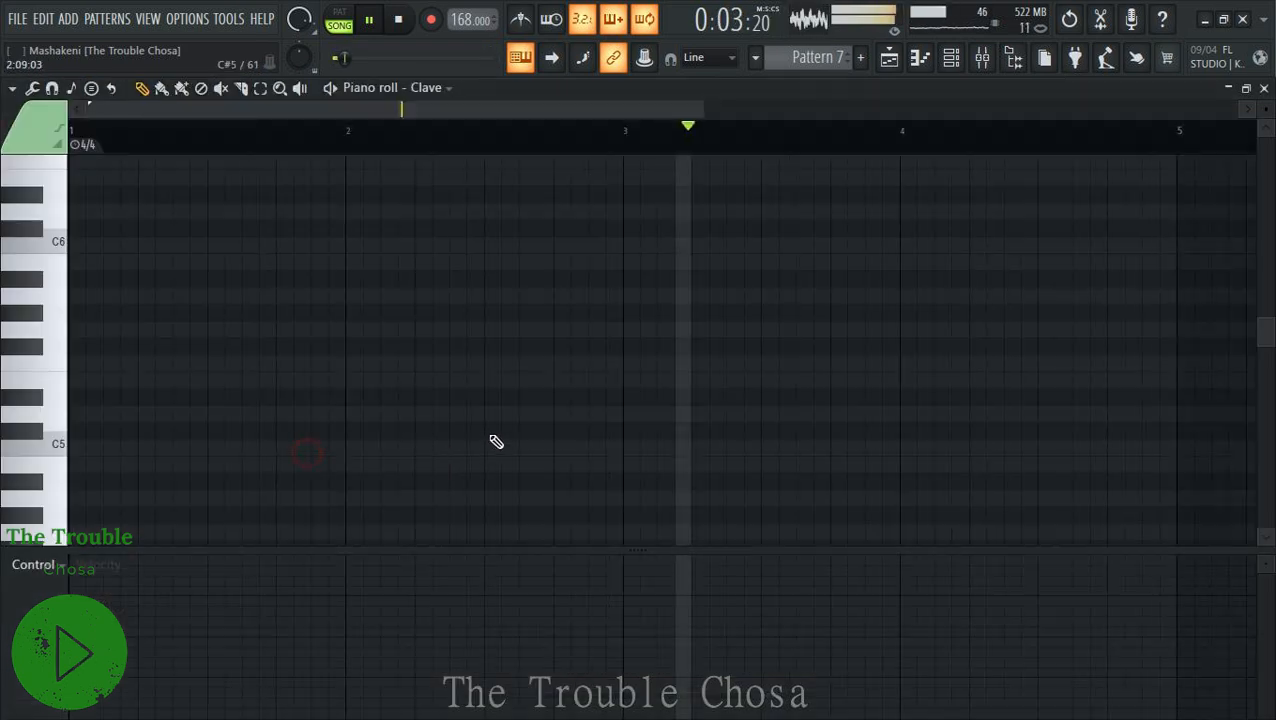
click(57, 333)
click(55, 267)
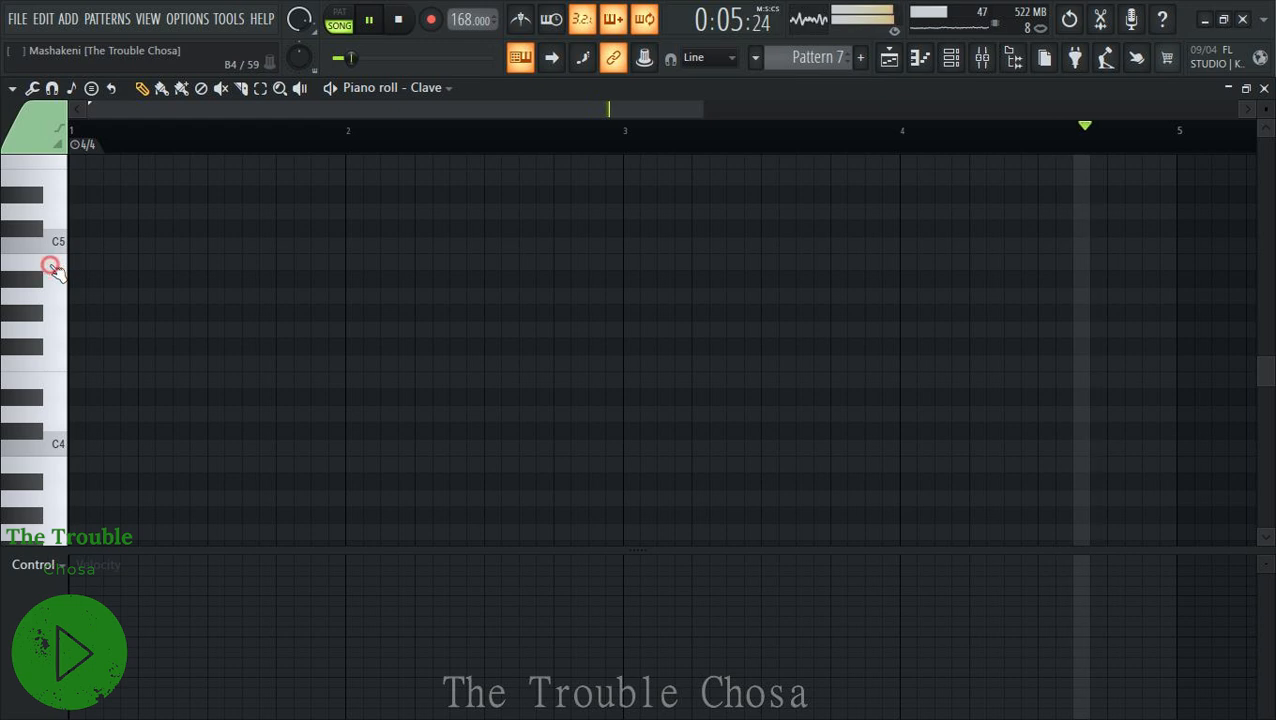
scroll(160, 360, down, 3)
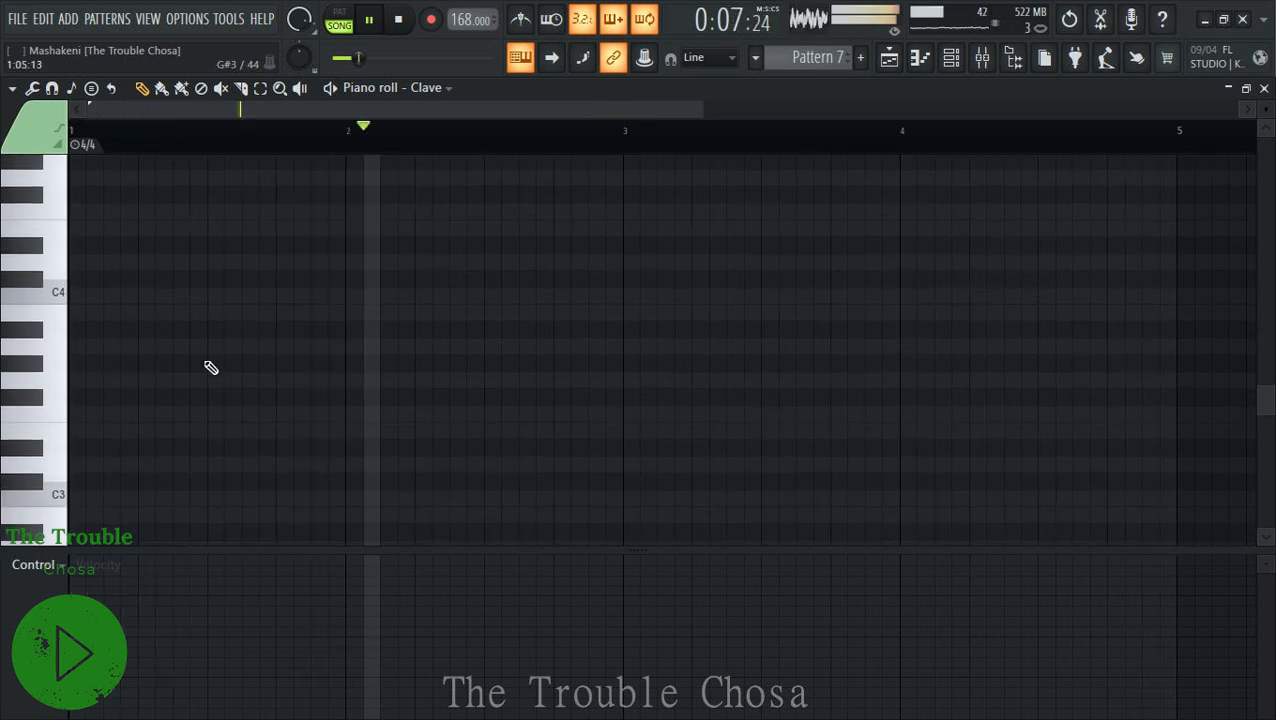
Add one-step B3 notes on steps 12, 13 and 14 of bar 1 and duplicate the bar into bars 2 to 4.
click(259, 314)
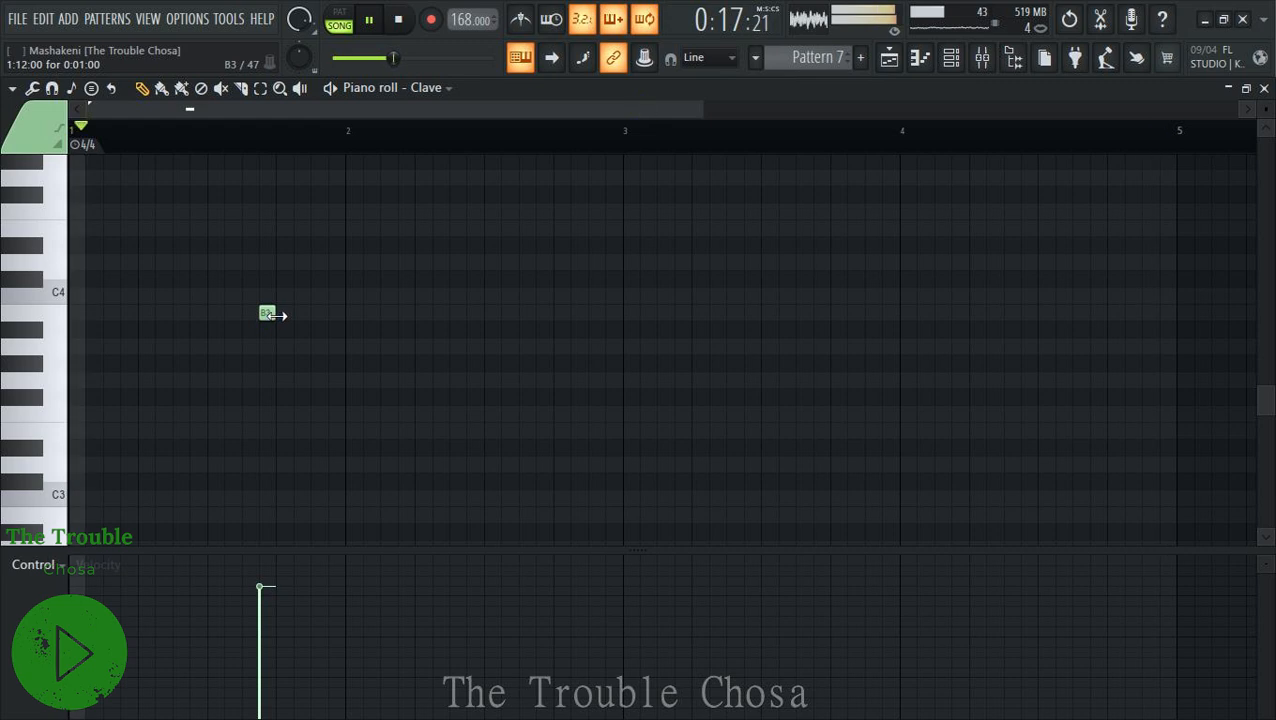
click(278, 313)
click(297, 312)
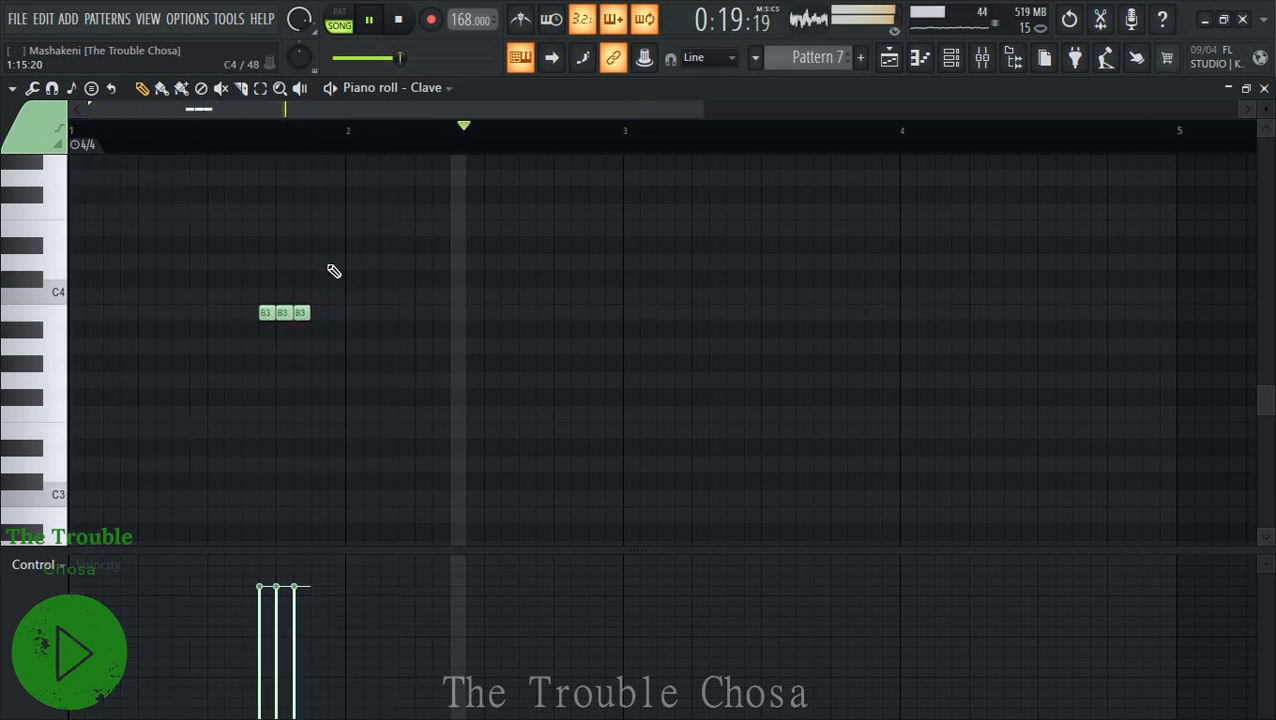
drag(350, 145, 20, 226)
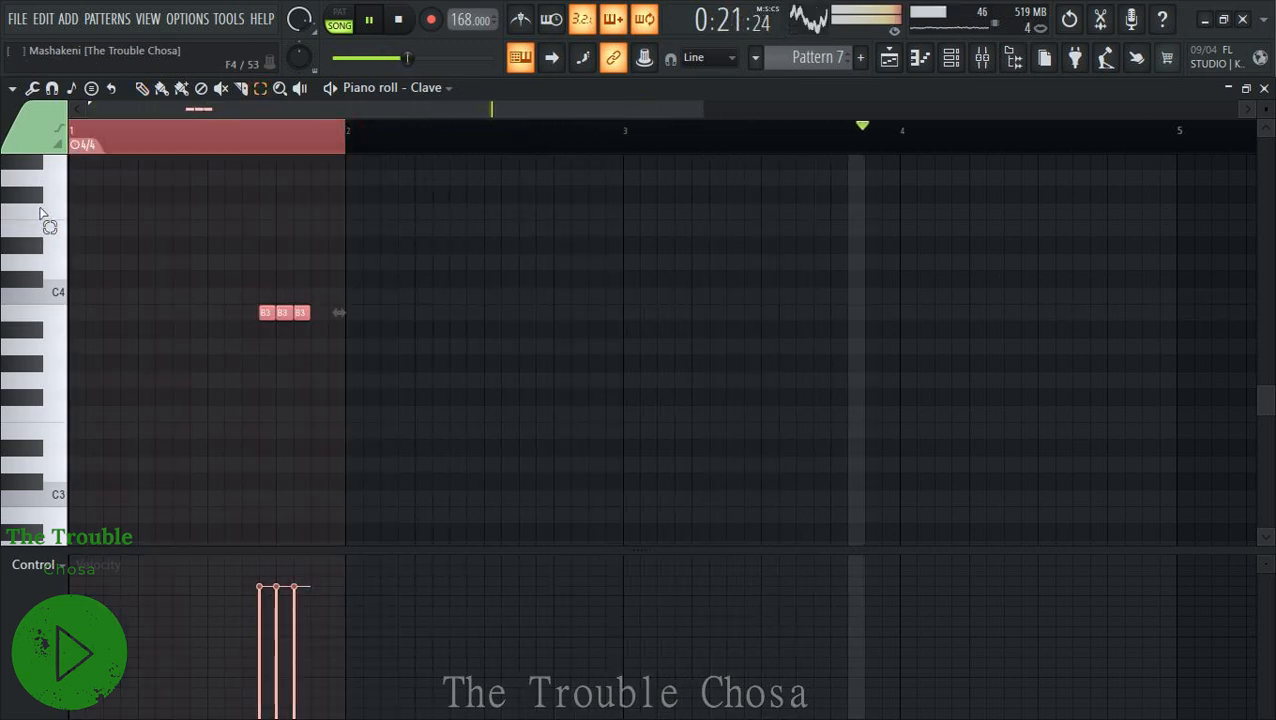
key(ctrl+b)
key(ctrl+b)
key(ctrl+b)
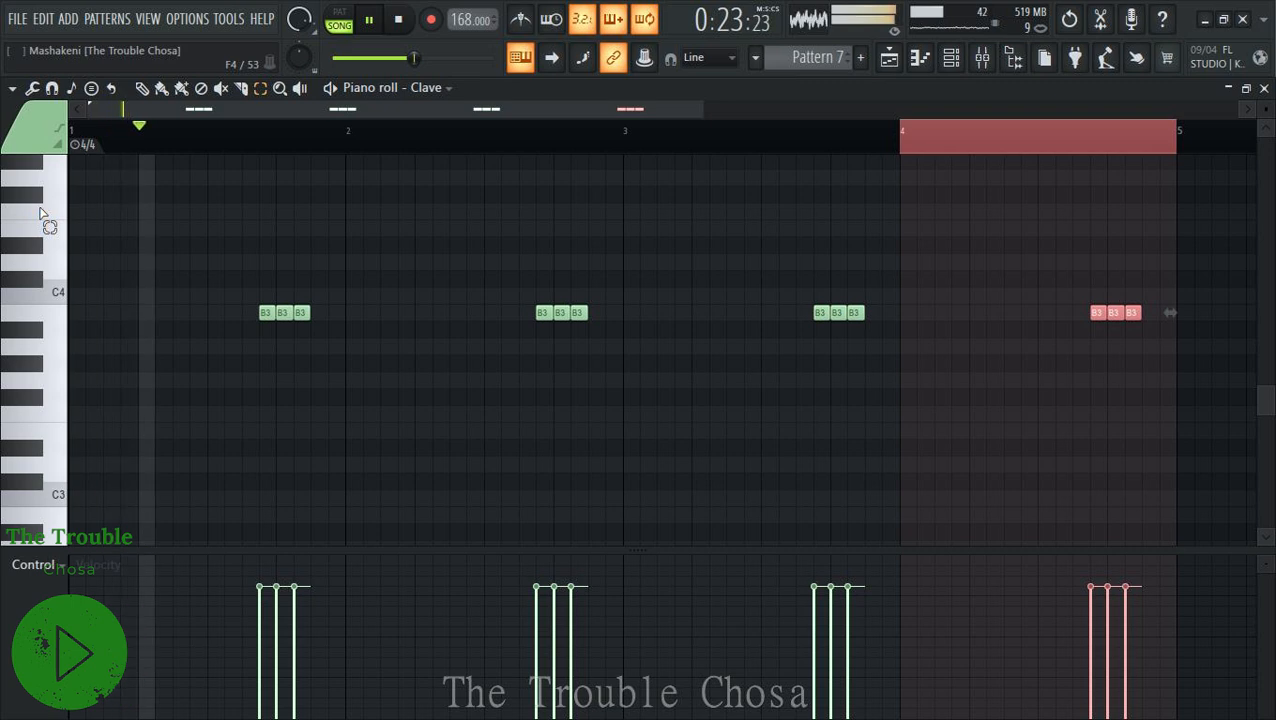
Transpose bar 2's three Clave notes up to C#4 and bar 3's three notes up to D#4.
drag(641, 289, 502, 343)
key(shift+Up)
key(shift+Up)
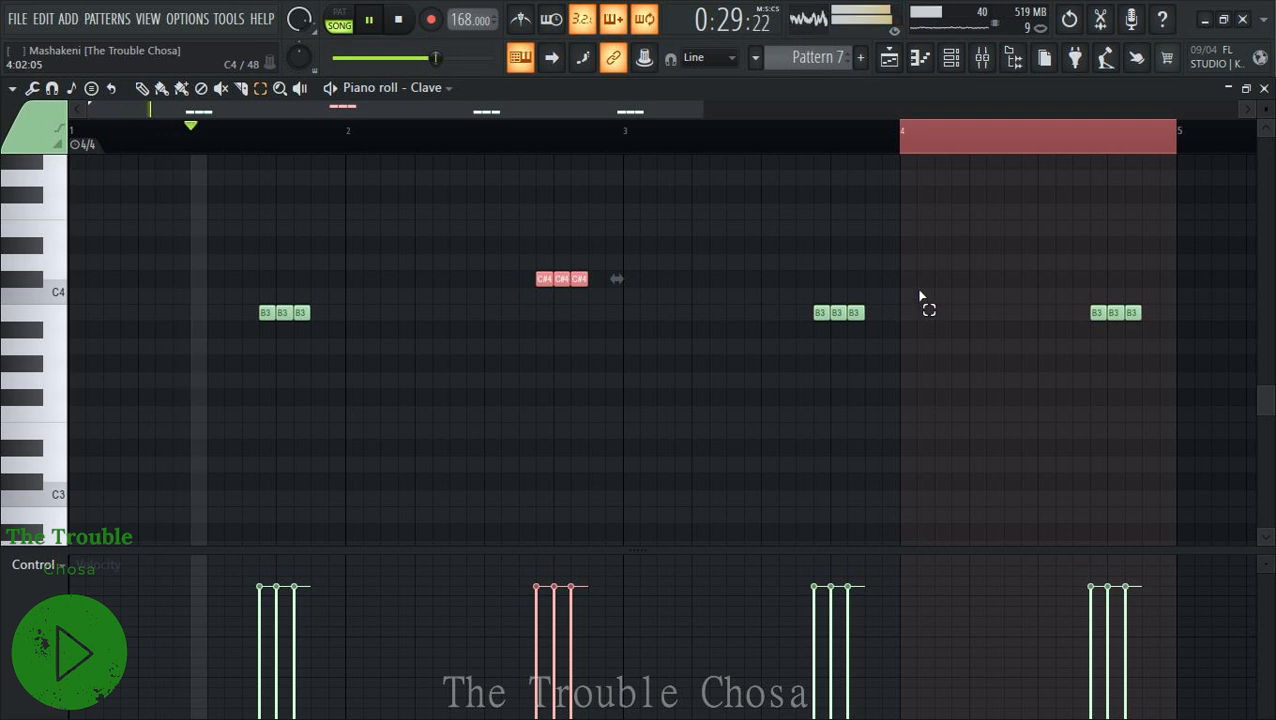
drag(910, 288, 790, 346)
key(shift+Up)
key(shift+Up)
key(shift+Up)
key(shift+Up)
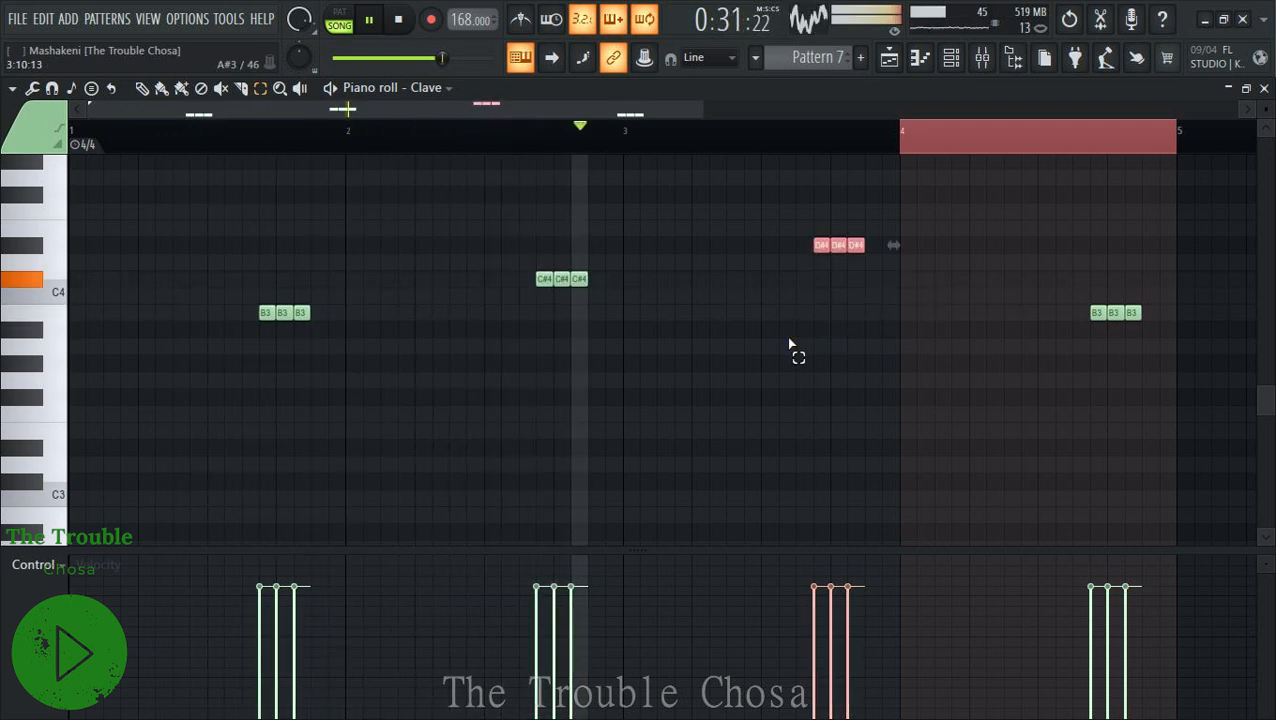
Transpose bar 4's three Clave notes down to F#3 and close the piano roll.
drag(1175, 298, 1028, 353)
key(shift+Down)
key(shift+Down)
key(shift+Down)
key(shift+Down)
key(shift+Down)
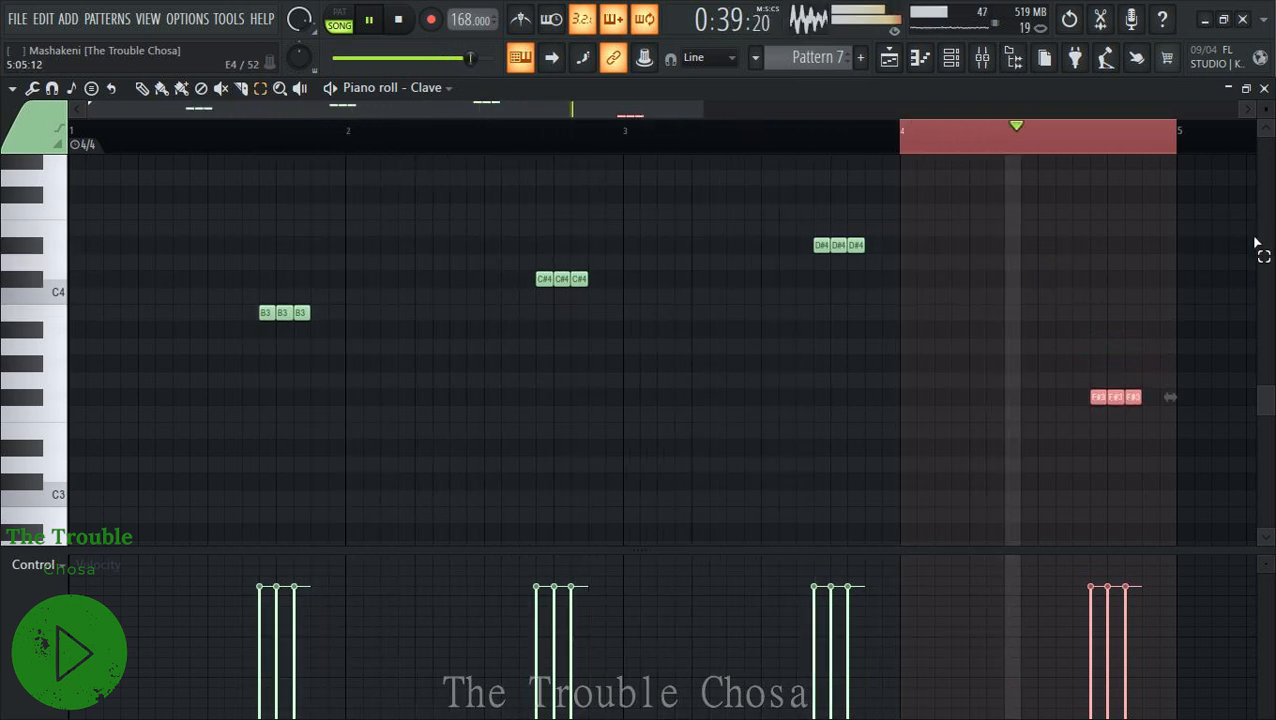
click(1264, 89)
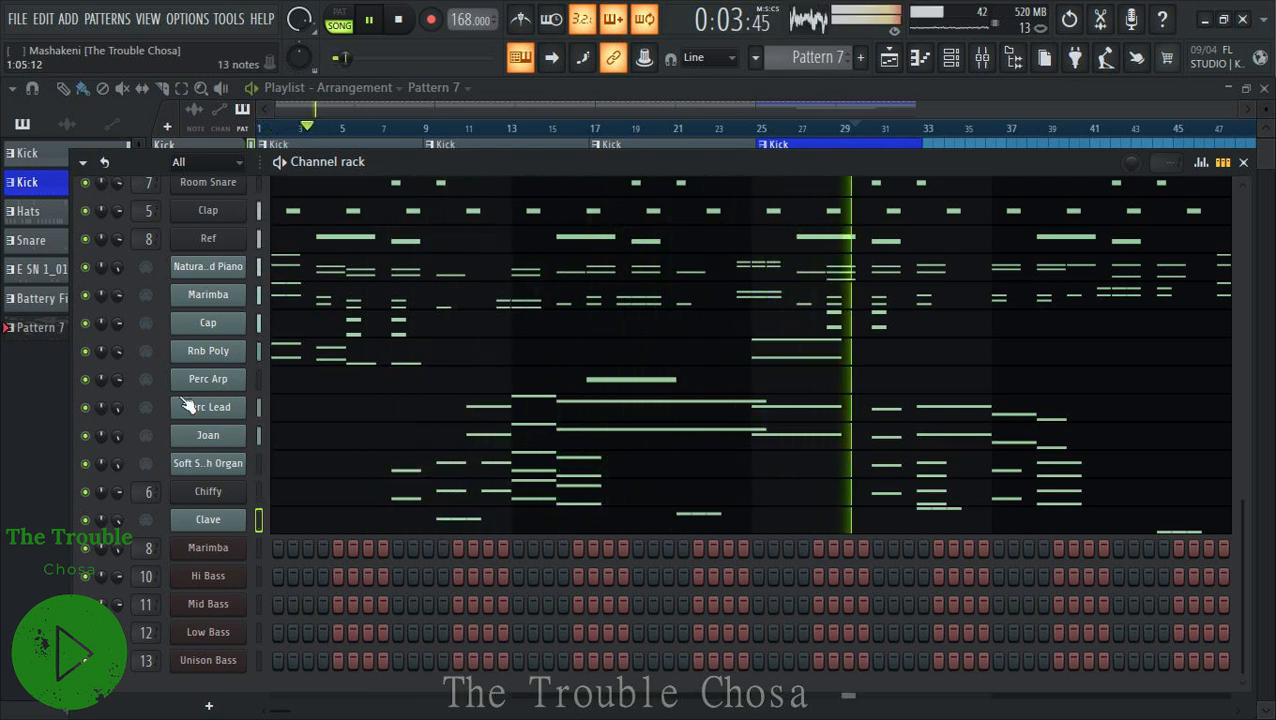
Open the piano roll of the second Marimba channel, below Clave, and audition keys D5, D6 and C#7 to find the octave.
right_click(222, 549)
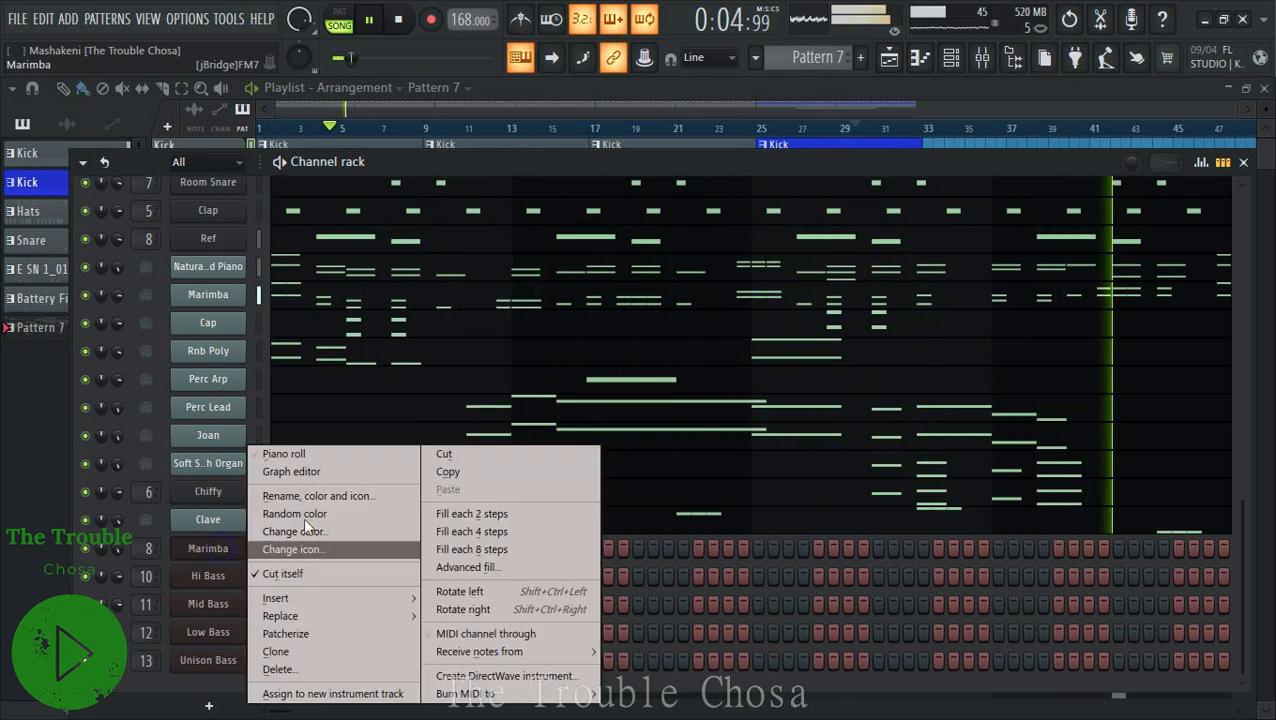
click(314, 456)
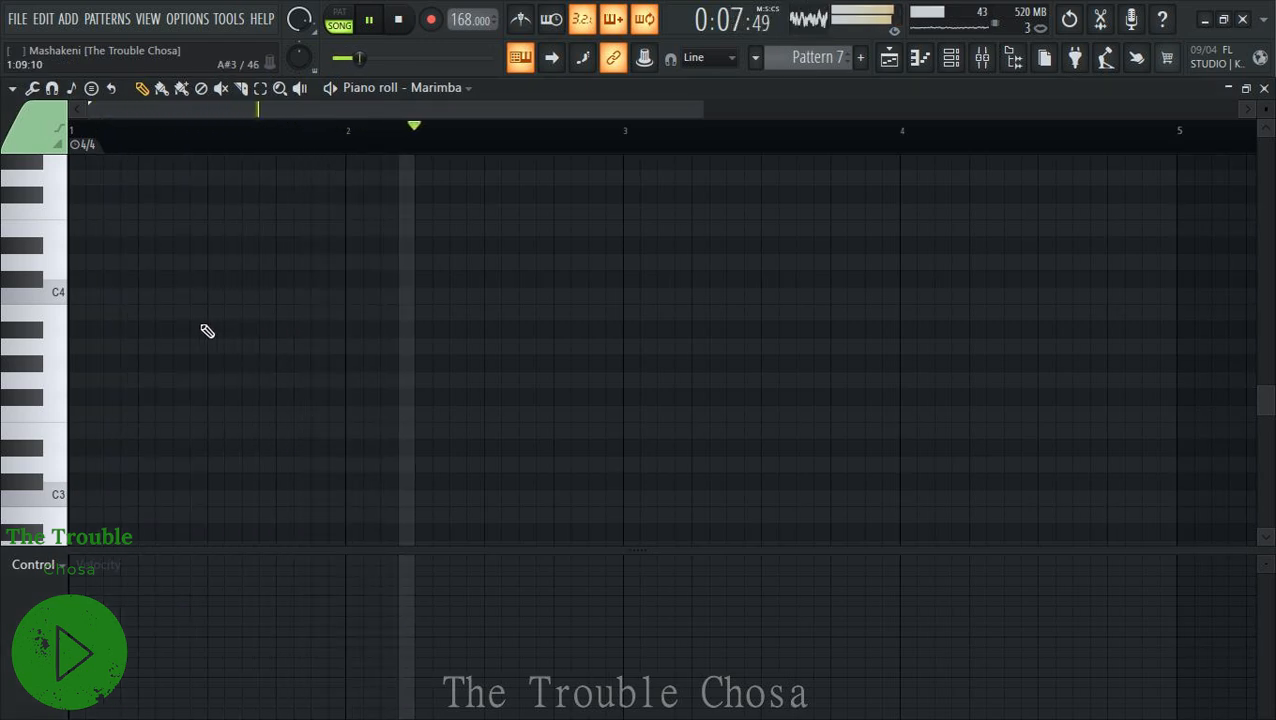
scroll(97, 343, up, 5)
click(28, 320)
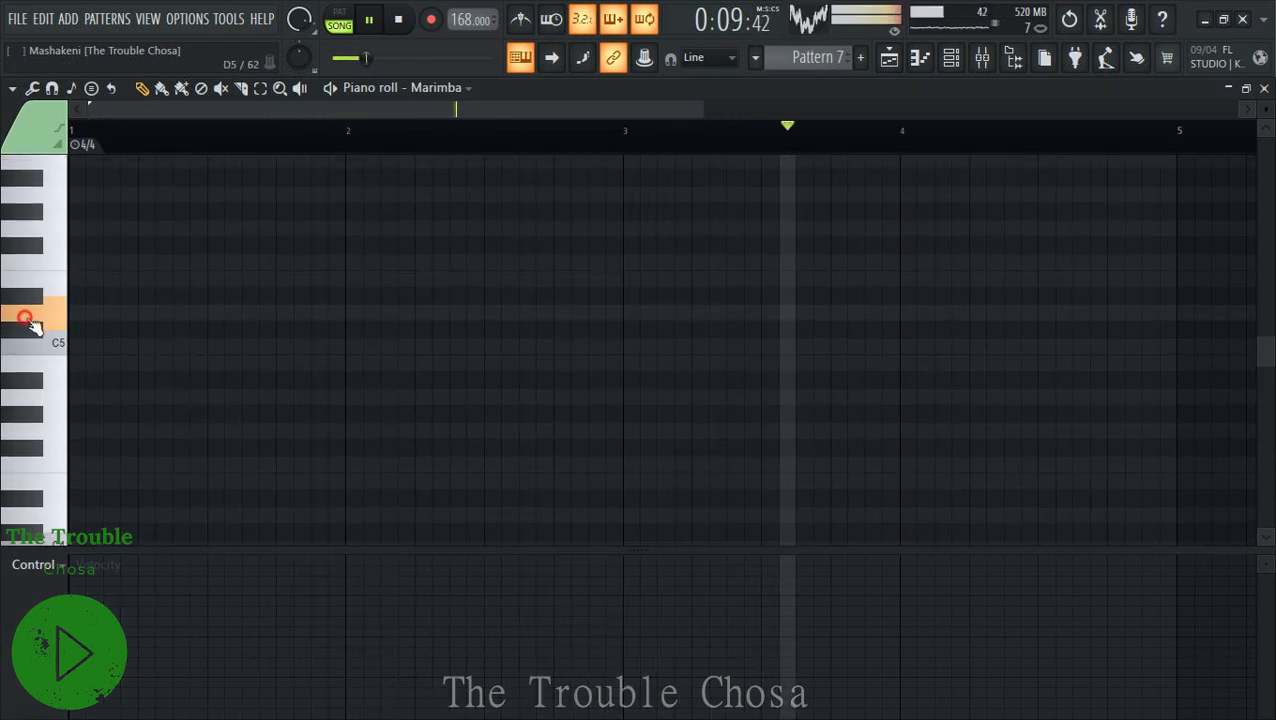
scroll(34, 326, up, 3)
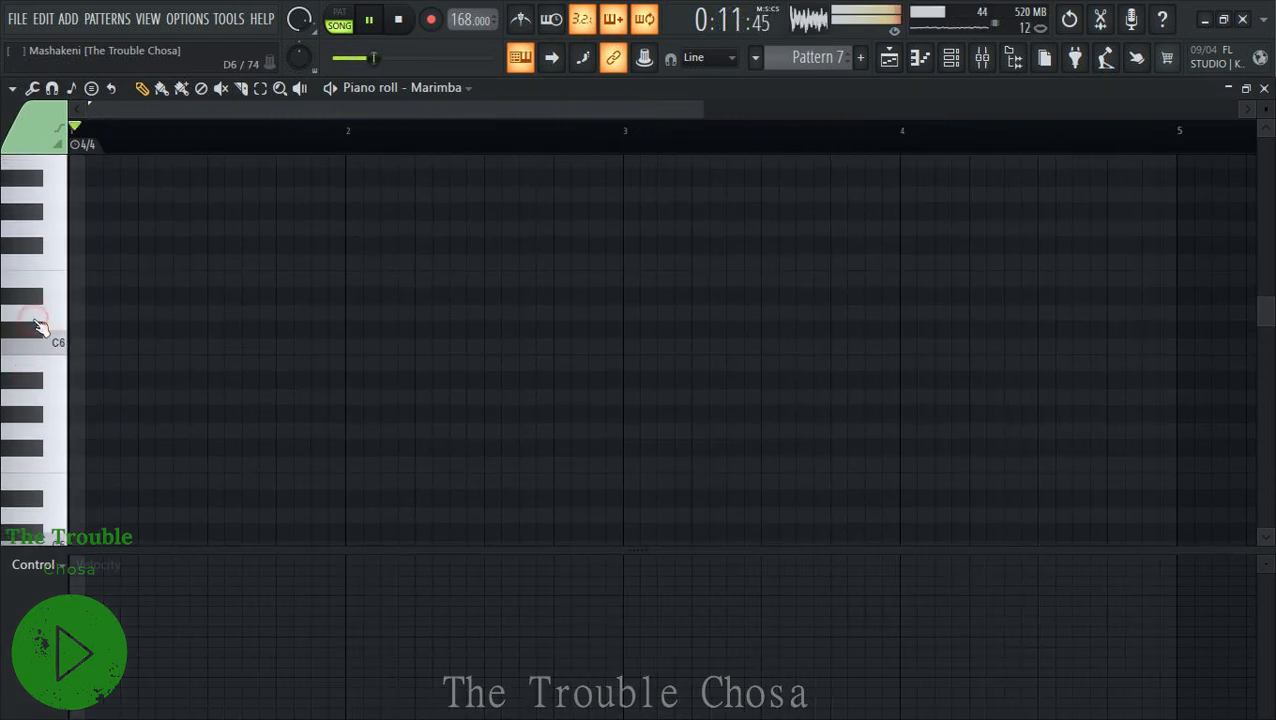
scroll(36, 326, up, 3)
click(28, 333)
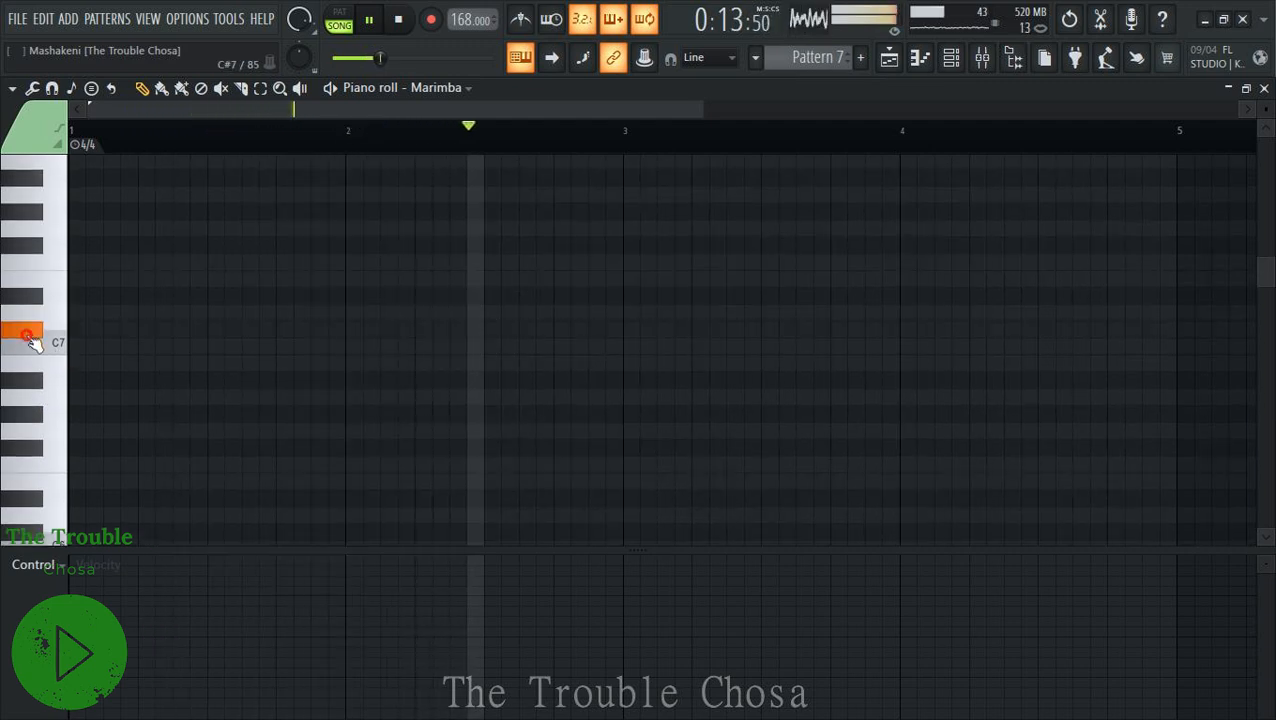
Add one-step C#7 and F#6 notes on steps 1 and 2 of bar 1, plus a C7 and F#6 pair on step 4.
drag(105, 330, 9, 328)
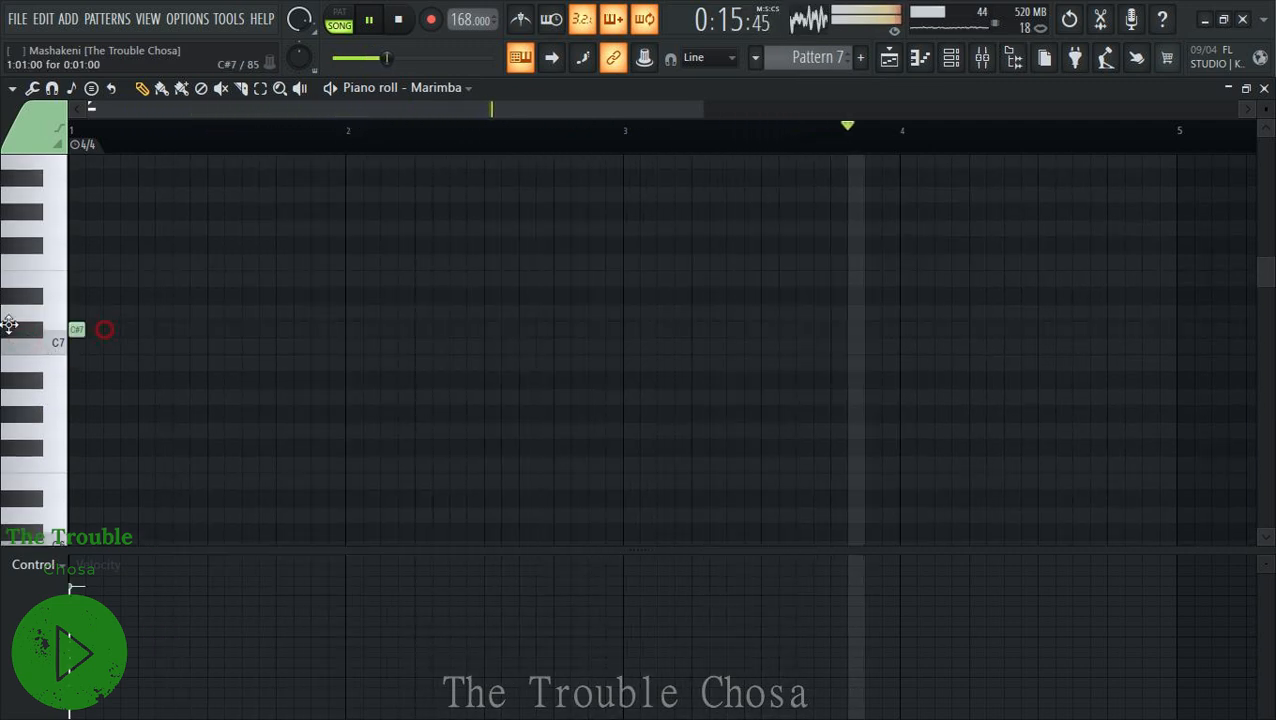
click(91, 330)
drag(179, 379, 72, 450)
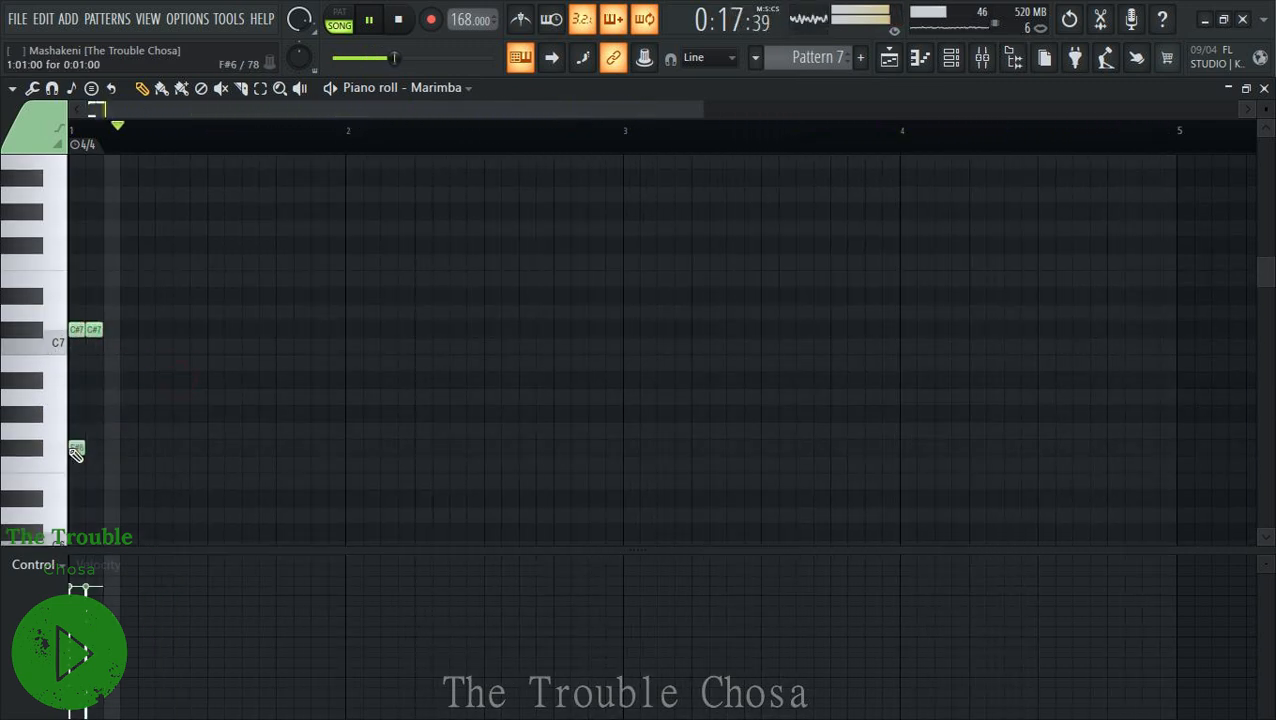
click(92, 449)
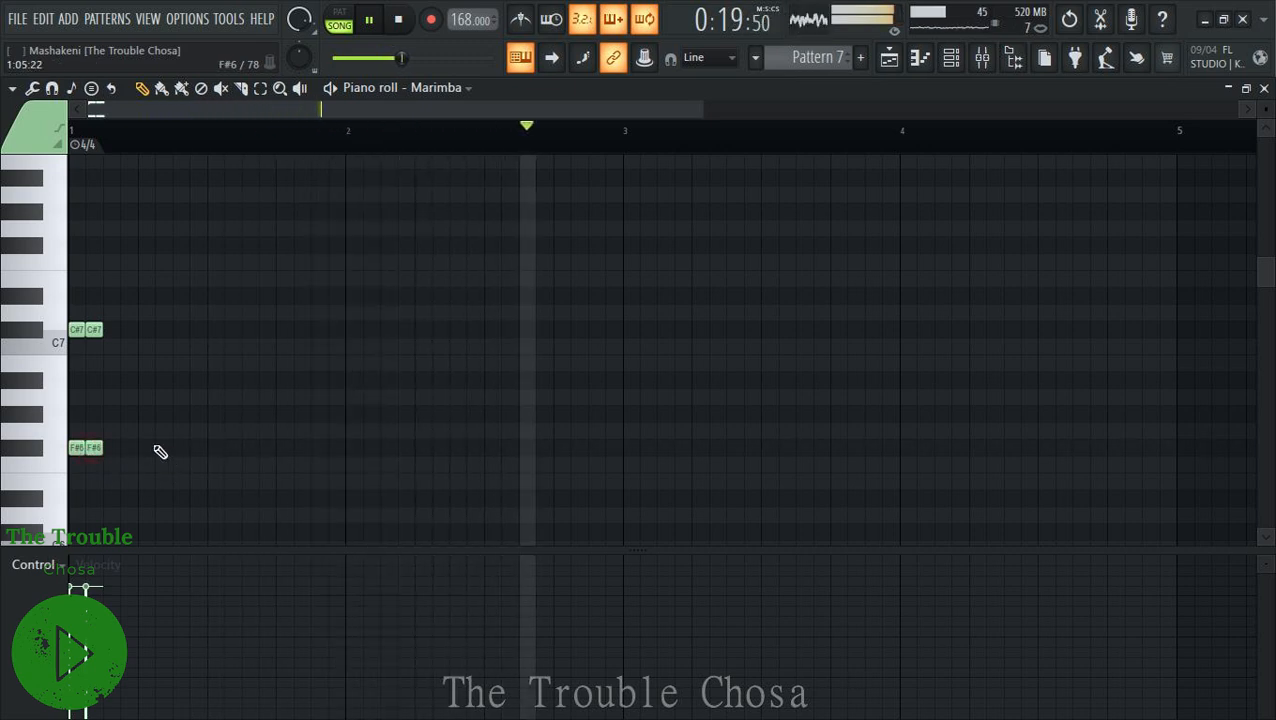
click(127, 347)
drag(126, 397, 126, 453)
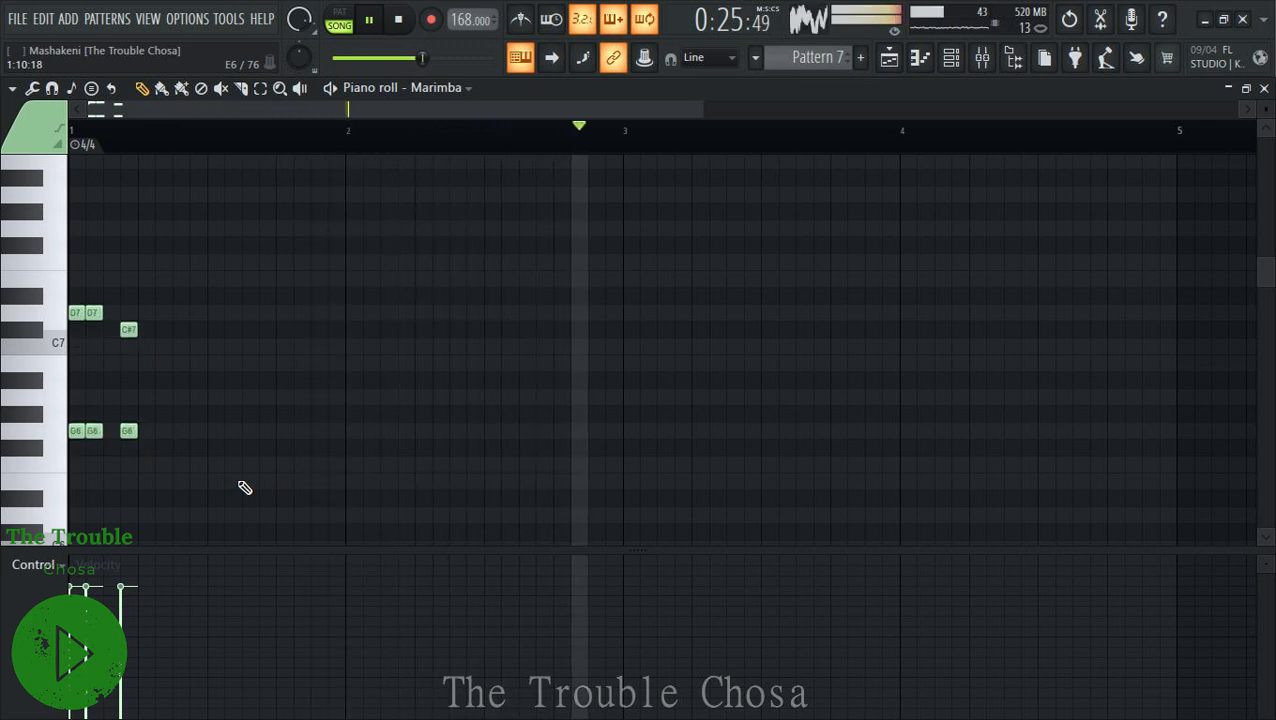
Transpose all the Marimba notes up so the upper notes are F#7, F#7 and F7 and the lower three are B6.
key(shift+Up)
key(shift+Up)
key(shift+Up)
key(shift+Up)
key(shift+Up)
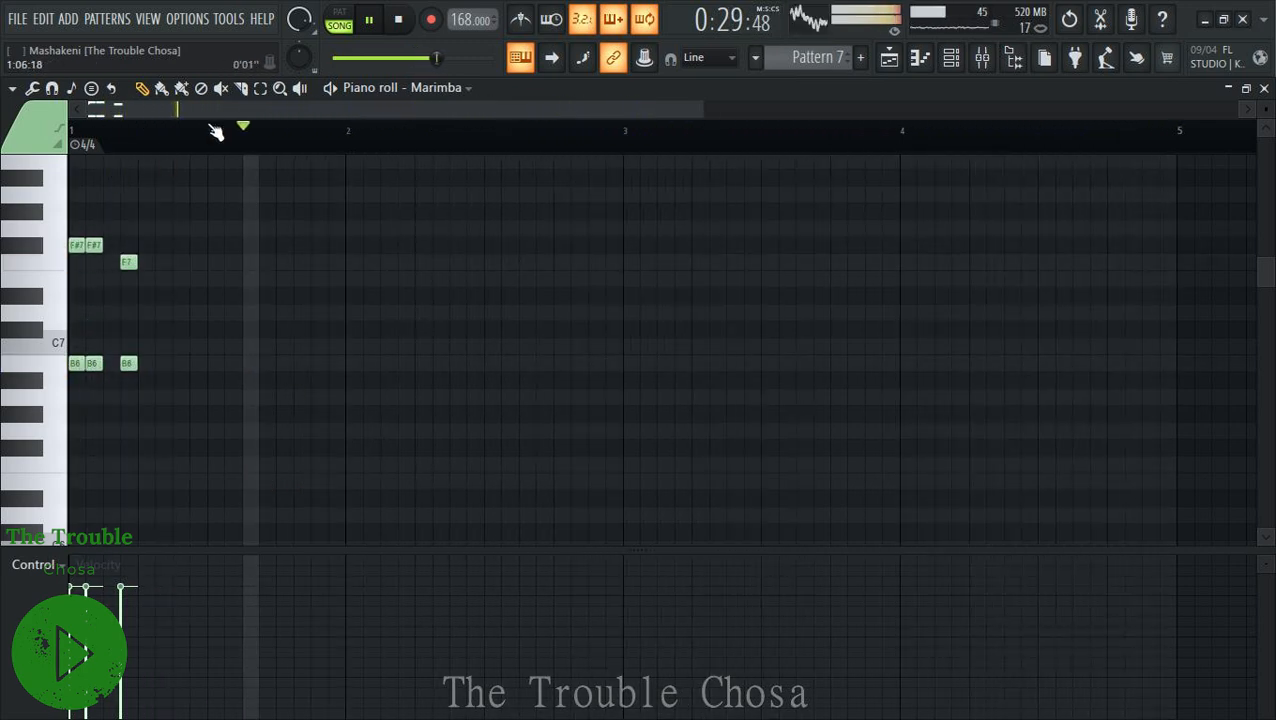
Select bar 1's three lower B6 notes and raise them two semitones to C#7.
click(260, 88)
drag(208, 325, 7, 398)
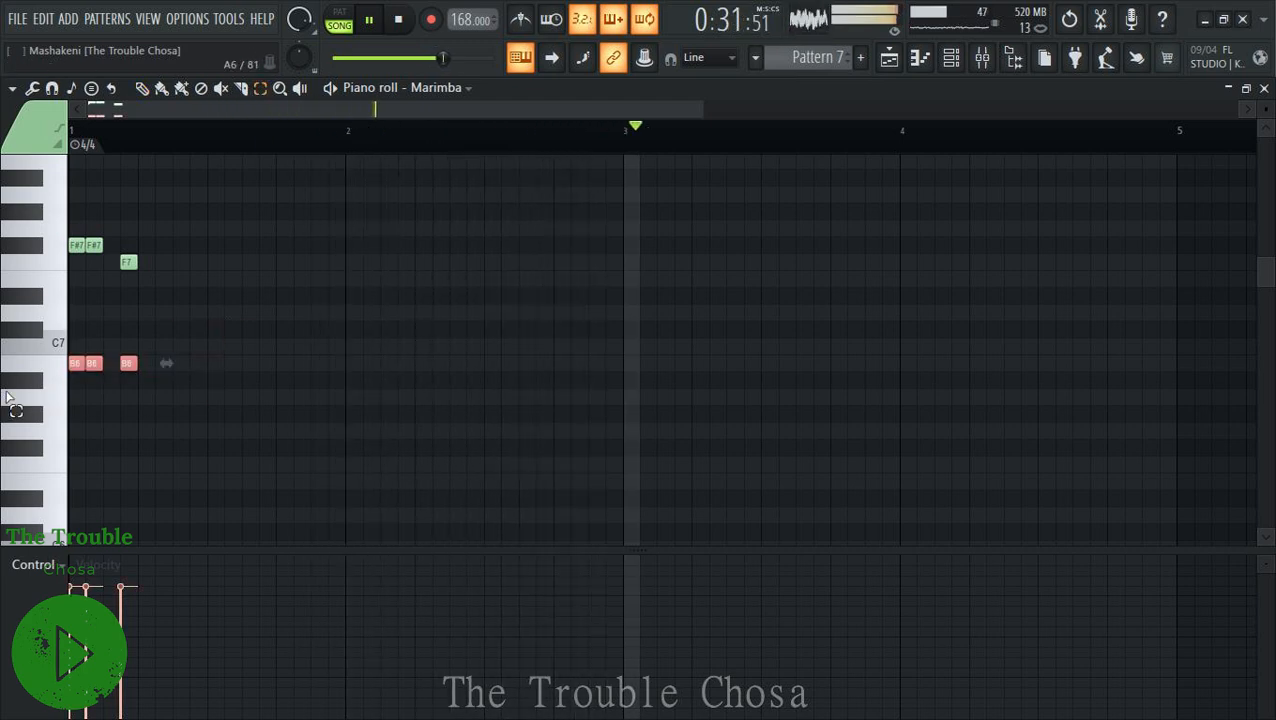
key(shift+Up)
key(shift+Up)
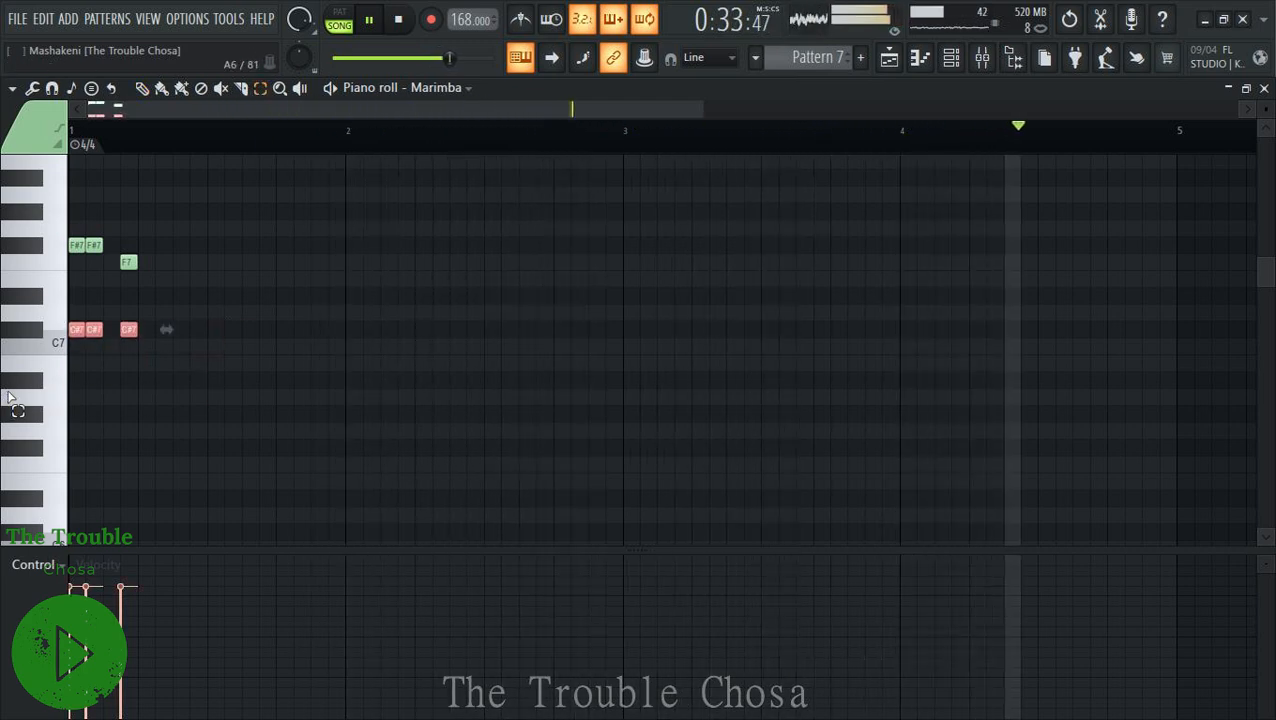
click(158, 91)
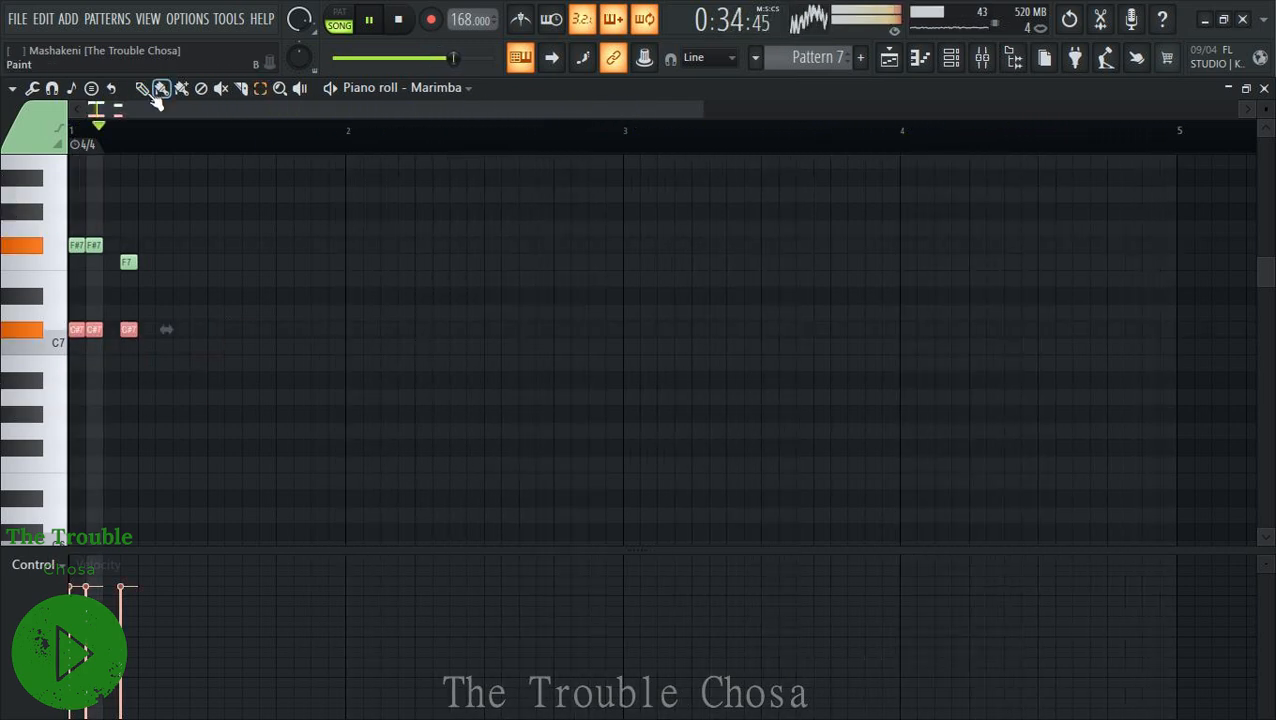
click(128, 261)
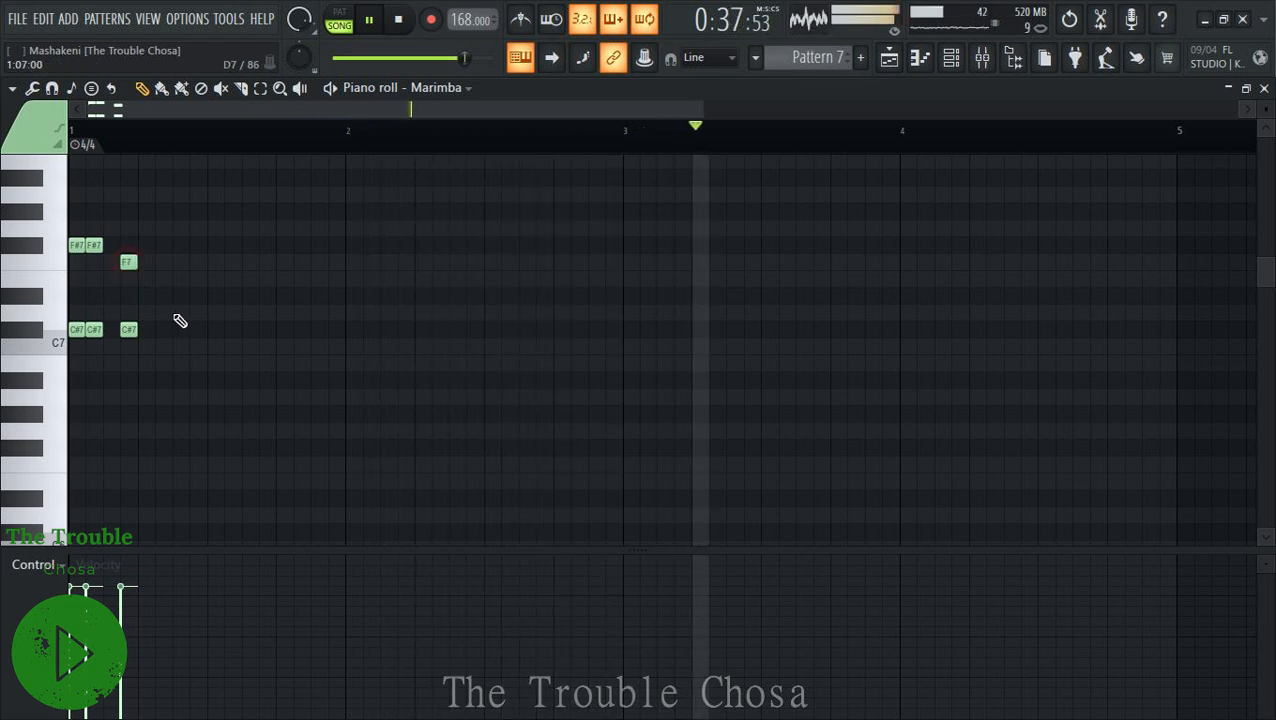
Add one-step D#7 and B6 notes on step 6 of bar 1.
click(160, 295)
click(157, 340)
drag(156, 376, 160, 364)
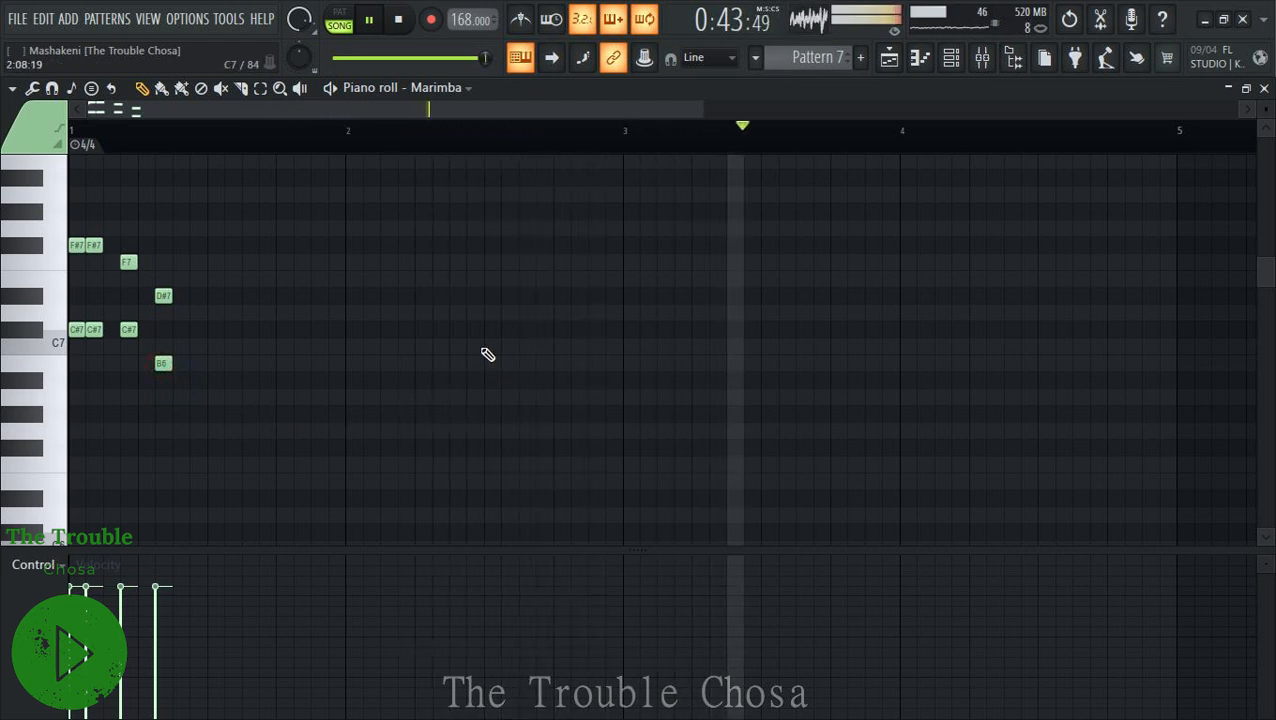
Duplicate bars 1 and 2 of the Marimba part into bars 3 and 4, then deselect the copy.
click(262, 93)
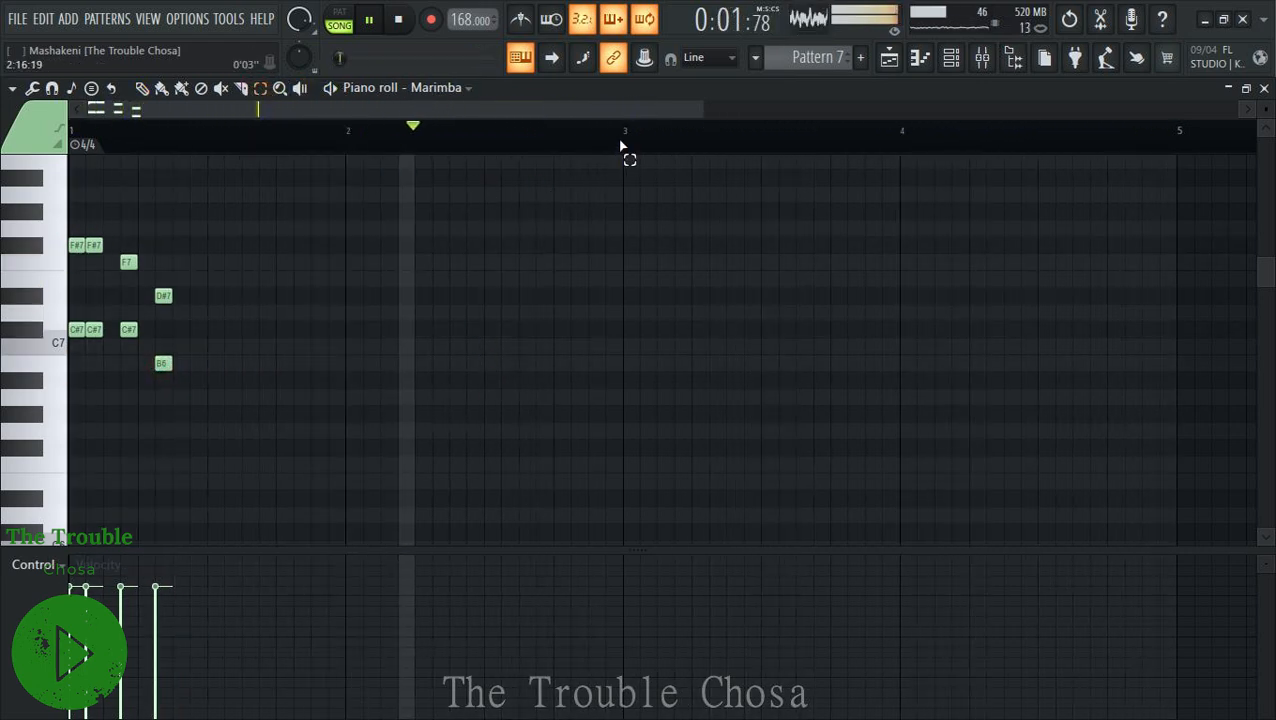
drag(626, 151, 8, 195)
key(ctrl+b)
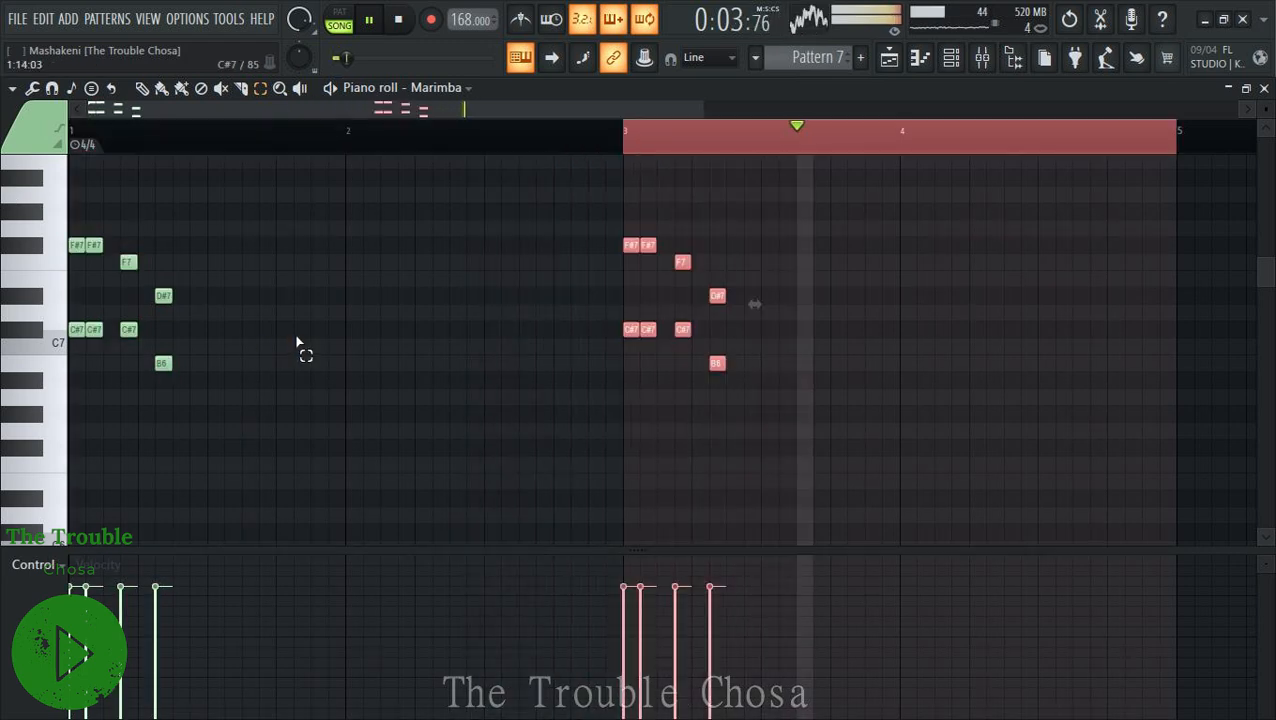
click(142, 88)
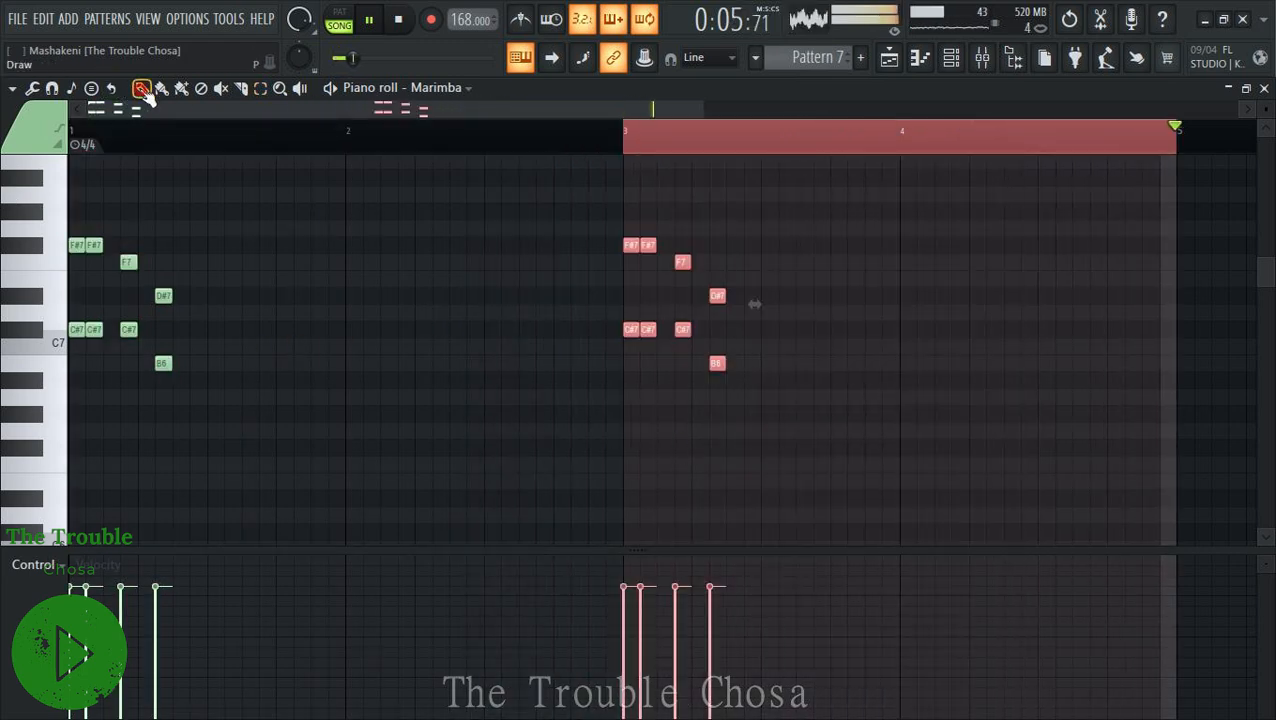
click(950, 330)
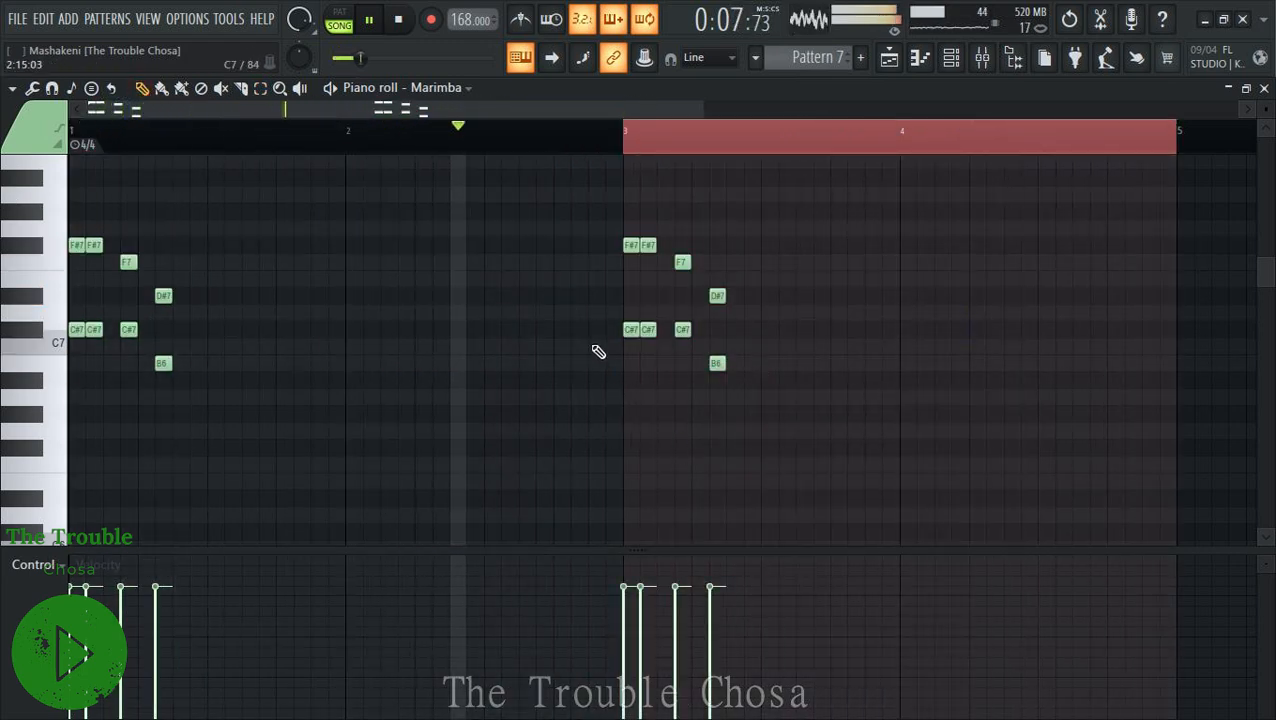
Select the copied notes in bar 3 and transpose them up two semitones.
click(263, 89)
drag(862, 222, 593, 405)
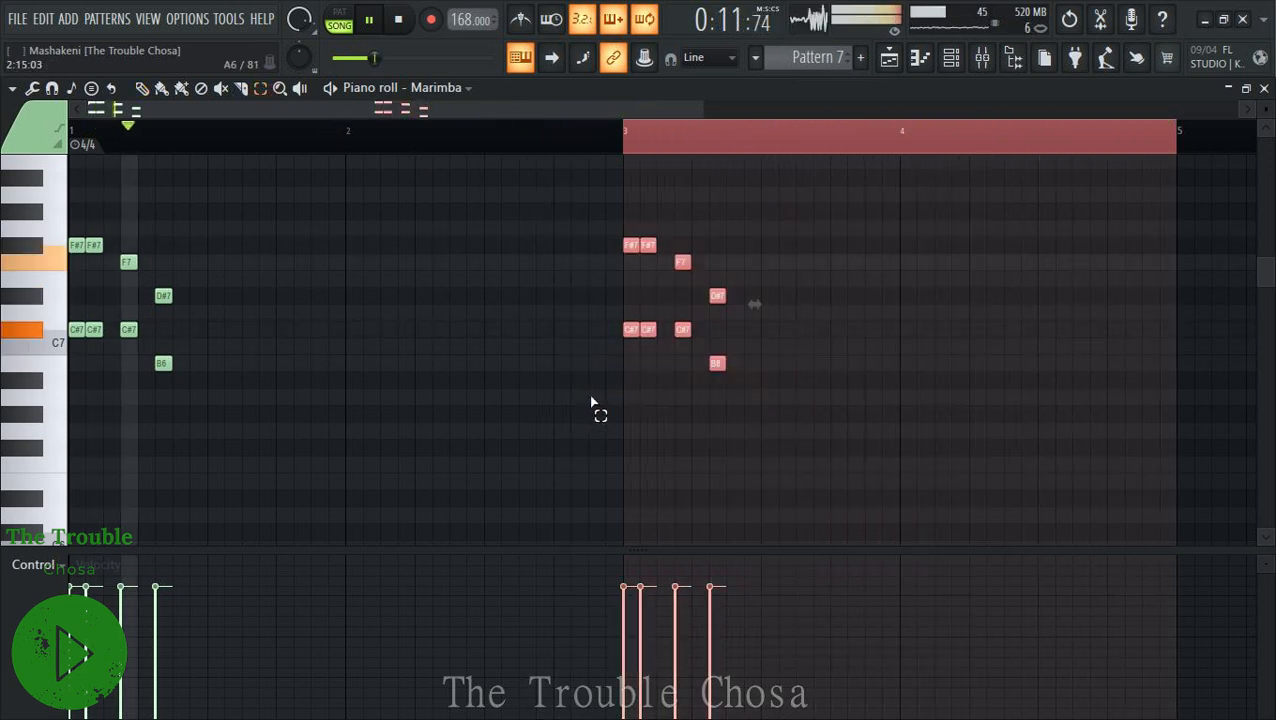
key(shift+Up)
key(shift+Up)
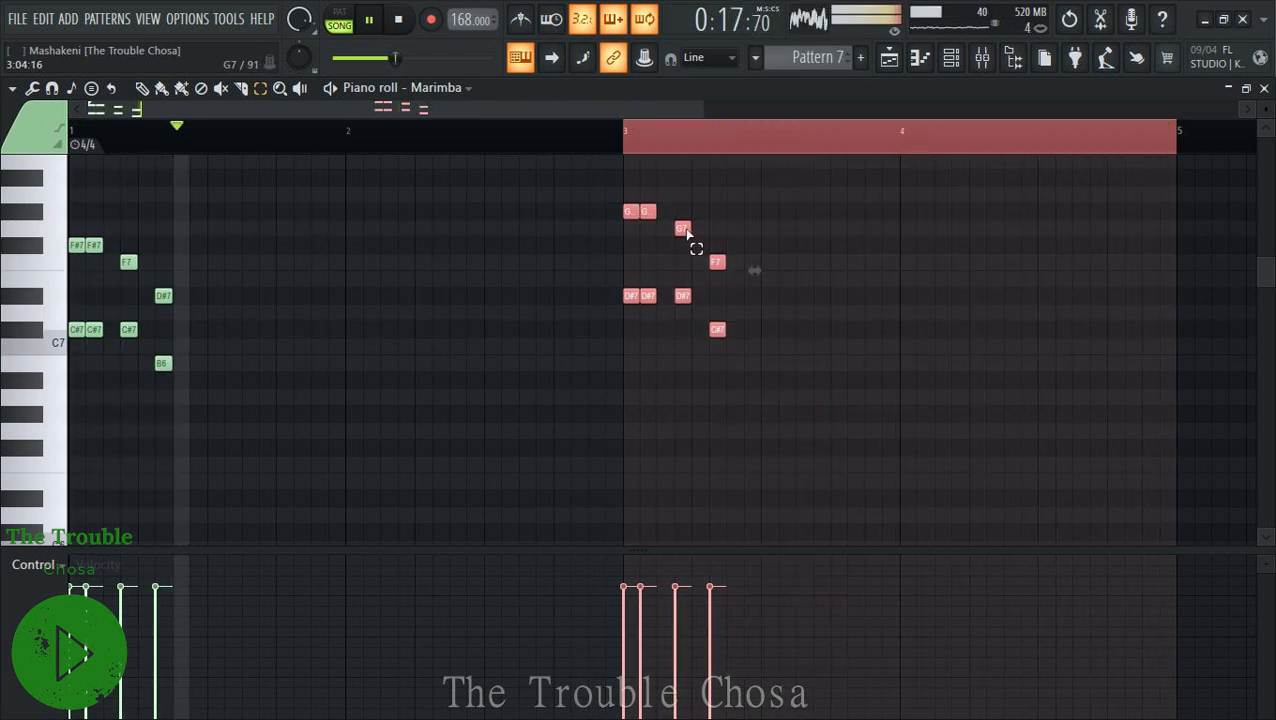
Raise the lower D#7 notes on steps 1, 2 and 4 of bar 3 to F7, then deselect them.
drag(652, 291, 621, 322)
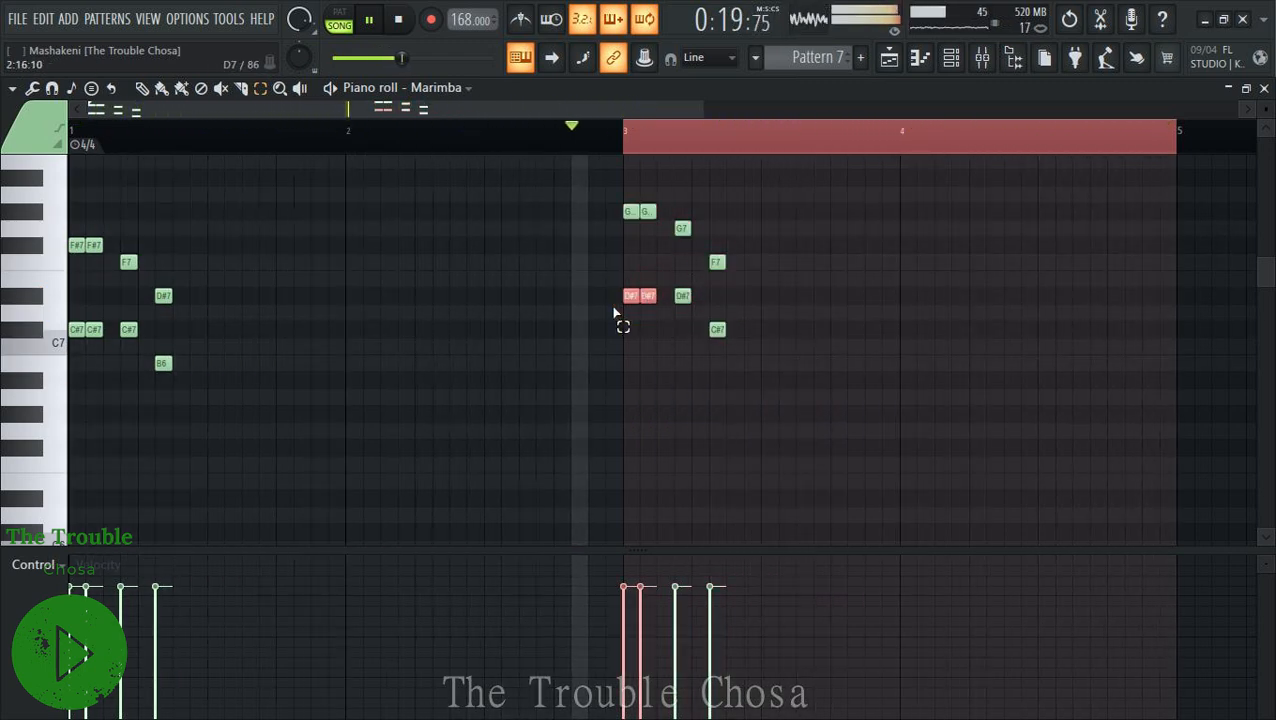
key(Up)
key(Up)
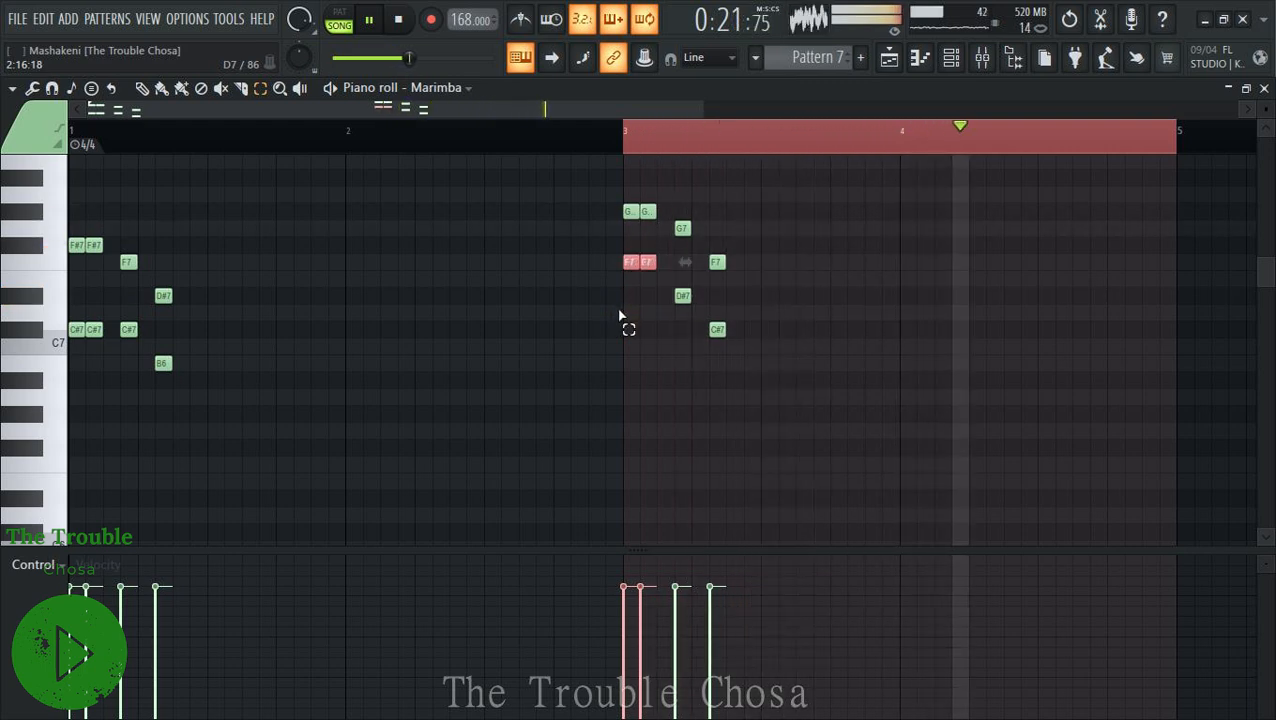
drag(707, 293, 670, 308)
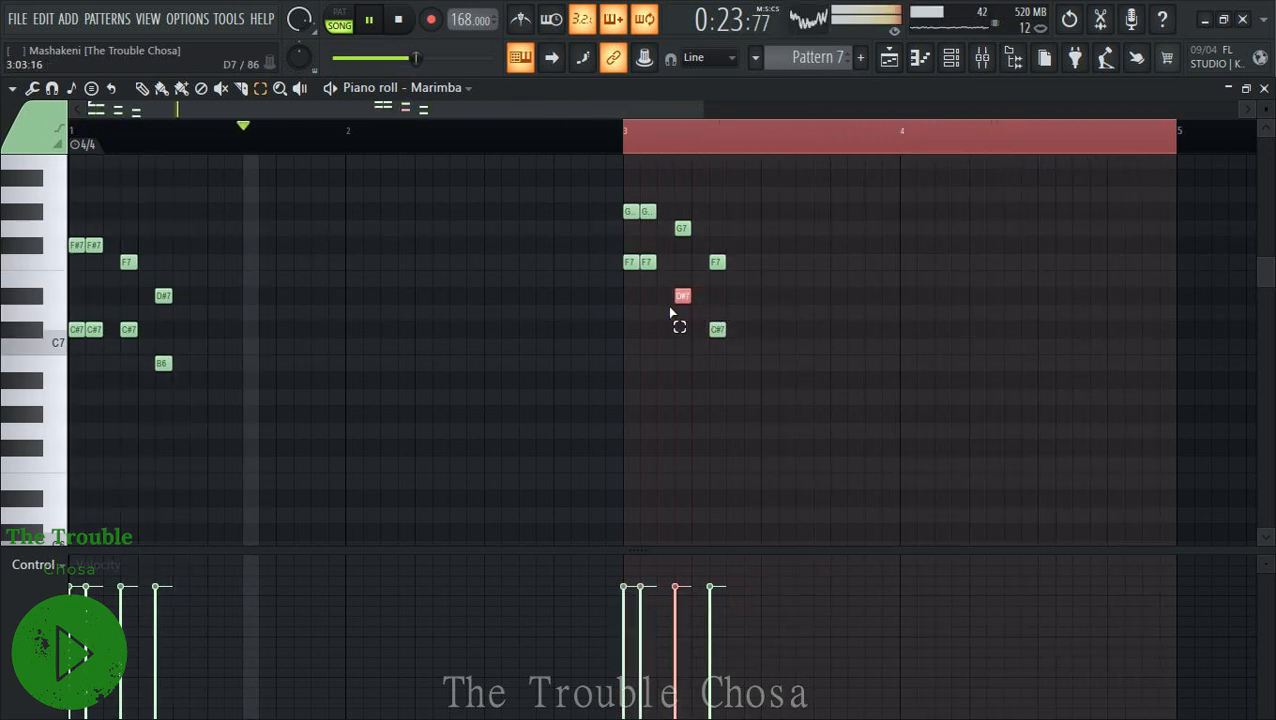
key(shift+Up)
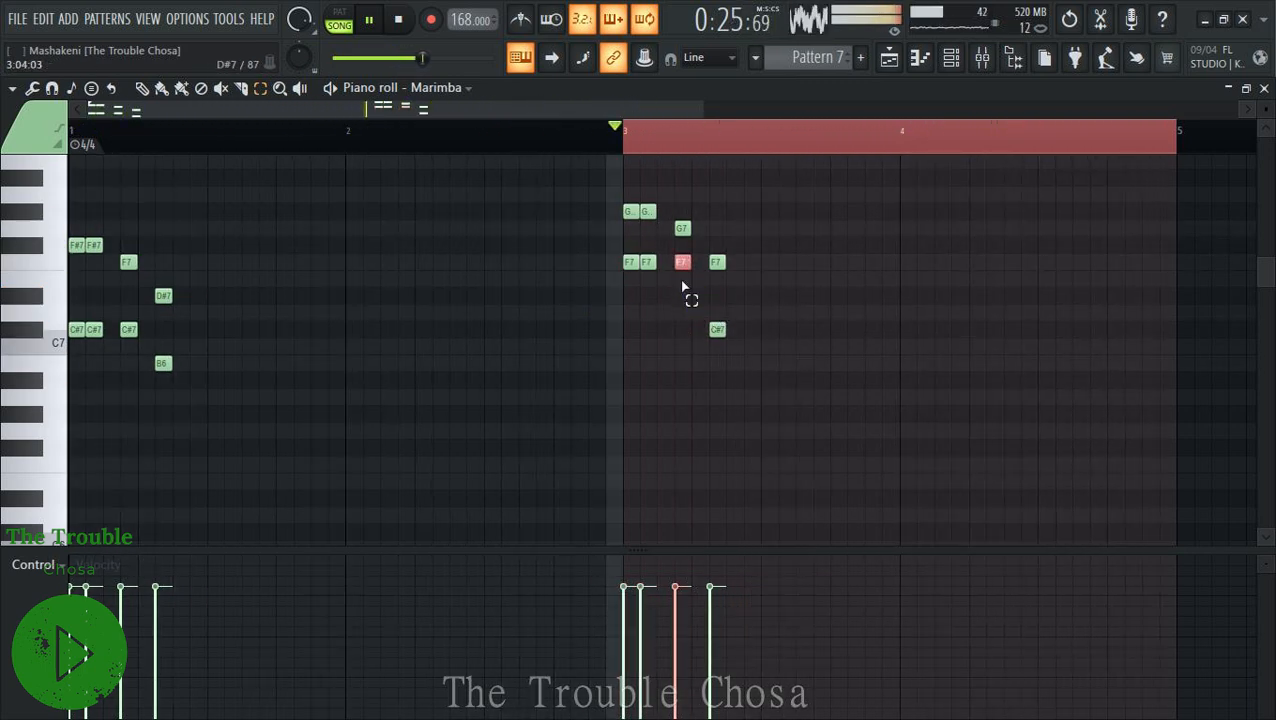
click(142, 89)
right_click(996, 315)
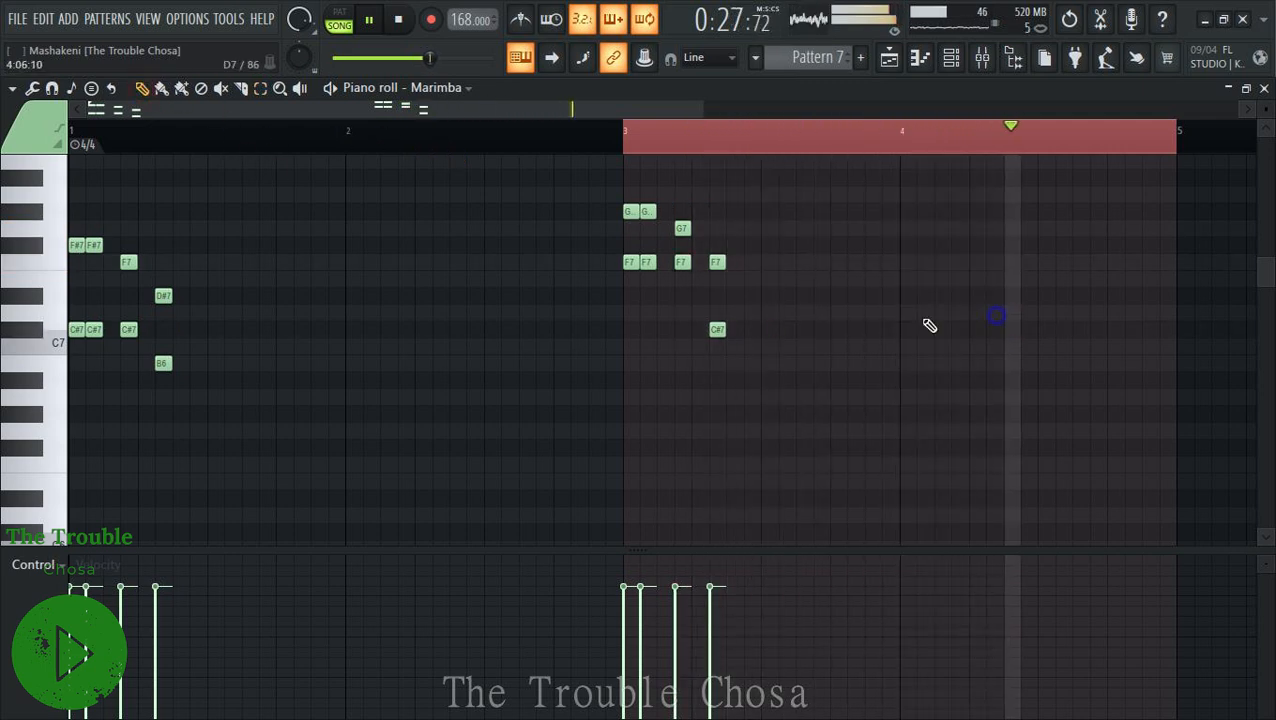
Move the G7 note on step 4 of bar 3 down to C#7 and add F7 and G#7 notes on bar 2's last step.
drag(681, 228, 678, 330)
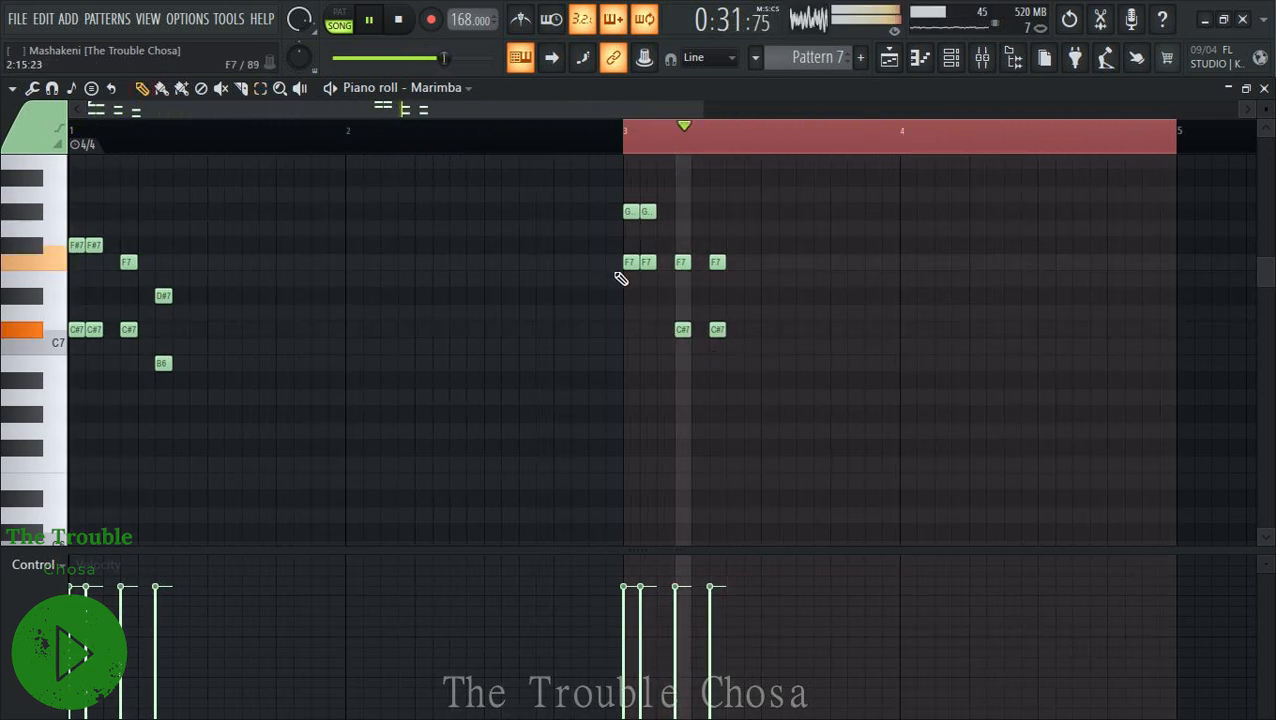
click(607, 263)
drag(608, 228, 606, 207)
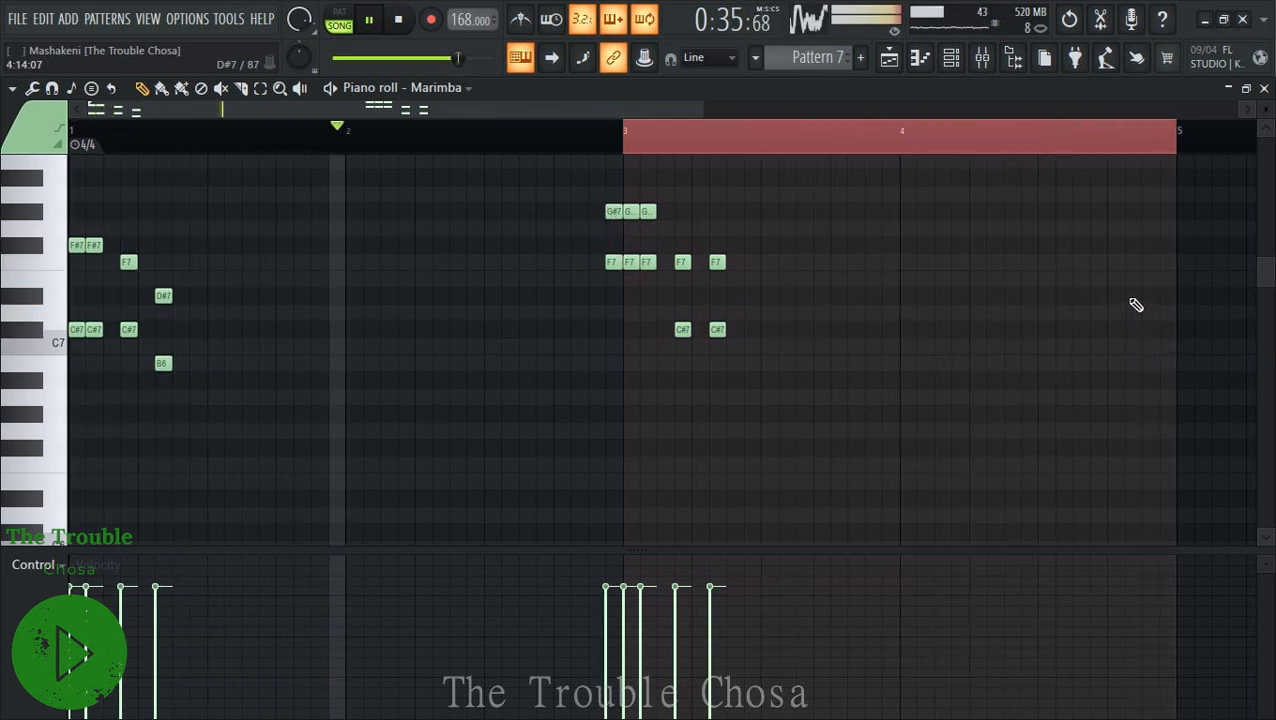
Add F#7 and A#6 notes on the last step of bar 4 and close the piano roll.
click(1164, 246)
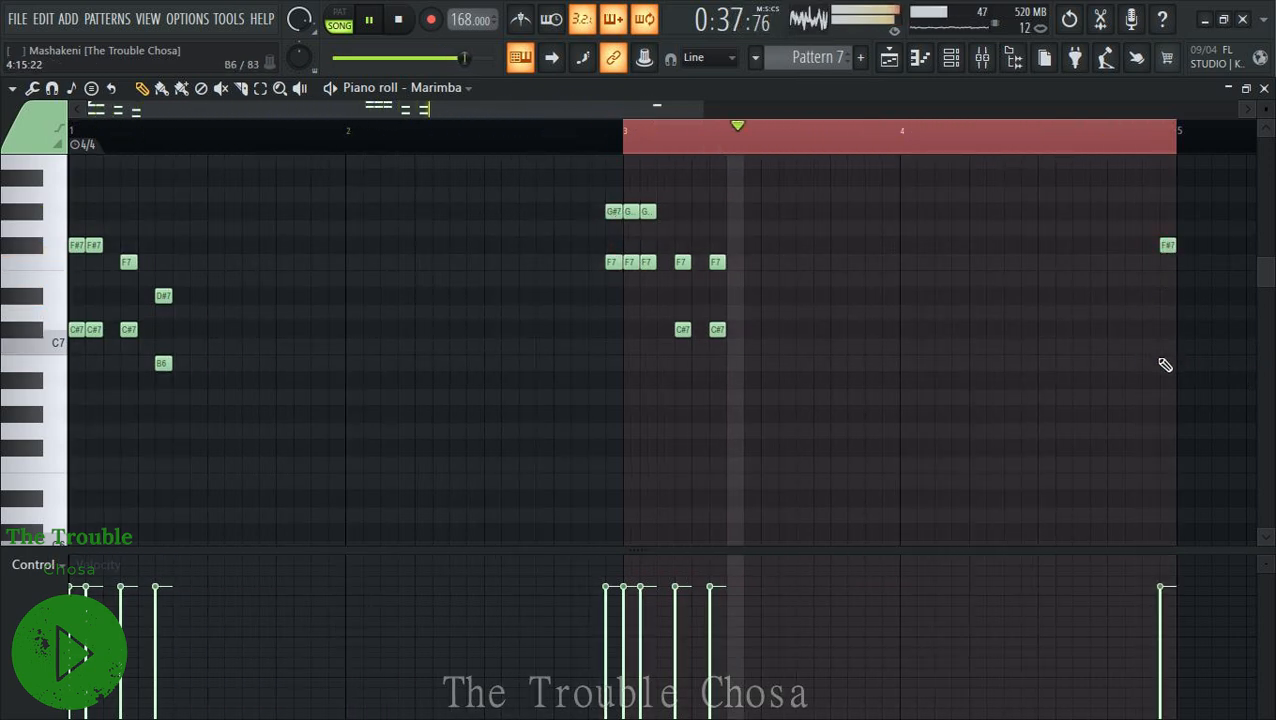
click(1165, 380)
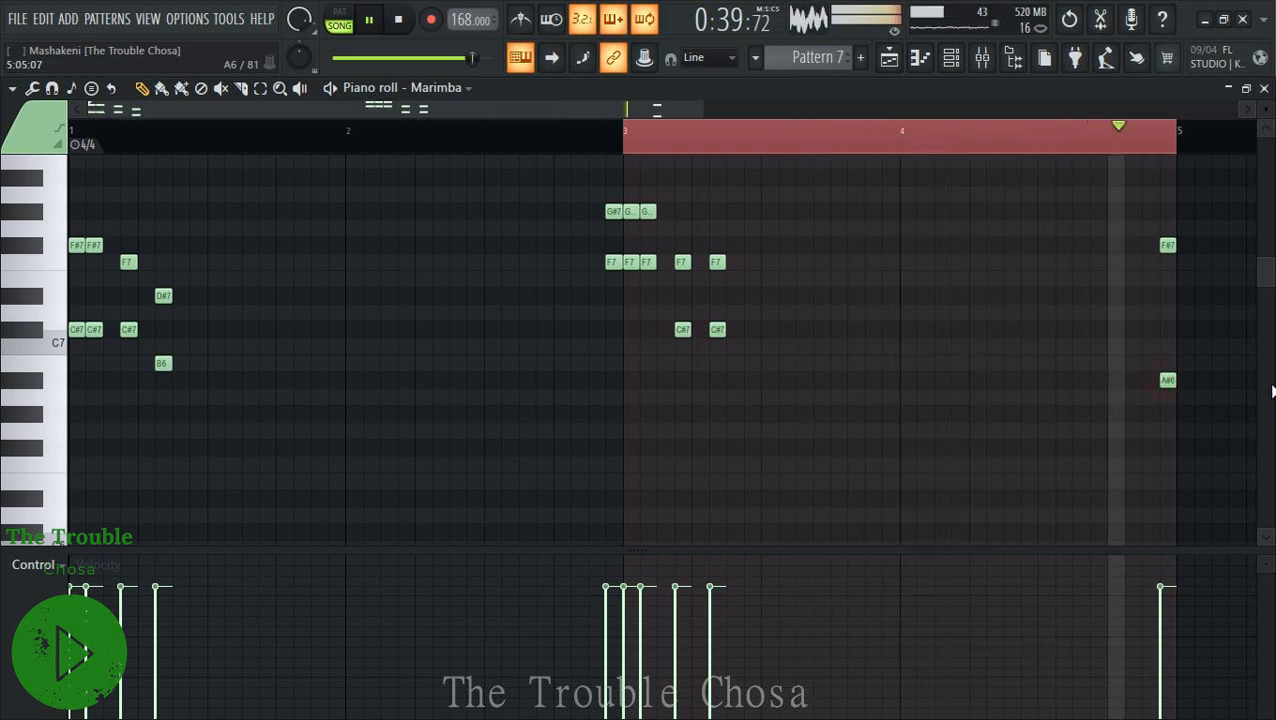
click(1264, 88)
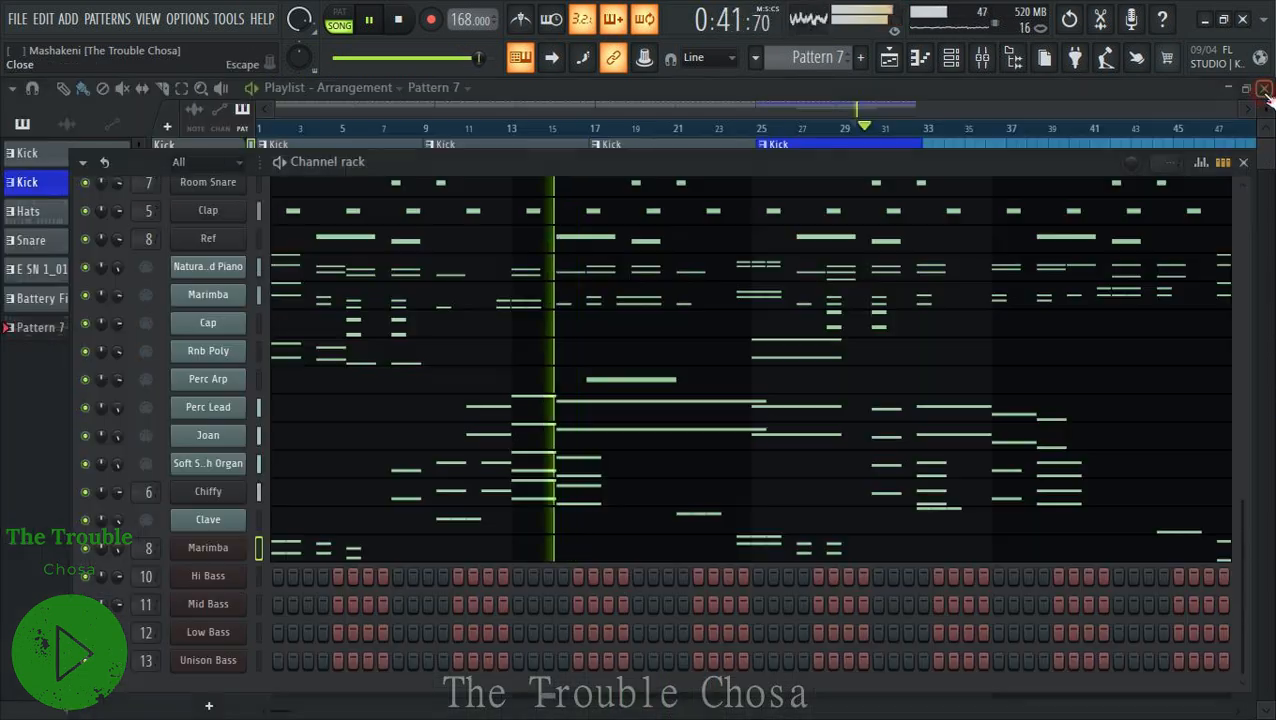
Reopen the second Marimba's notes, transpose all of them down one octave and close the piano roll.
click(445, 552)
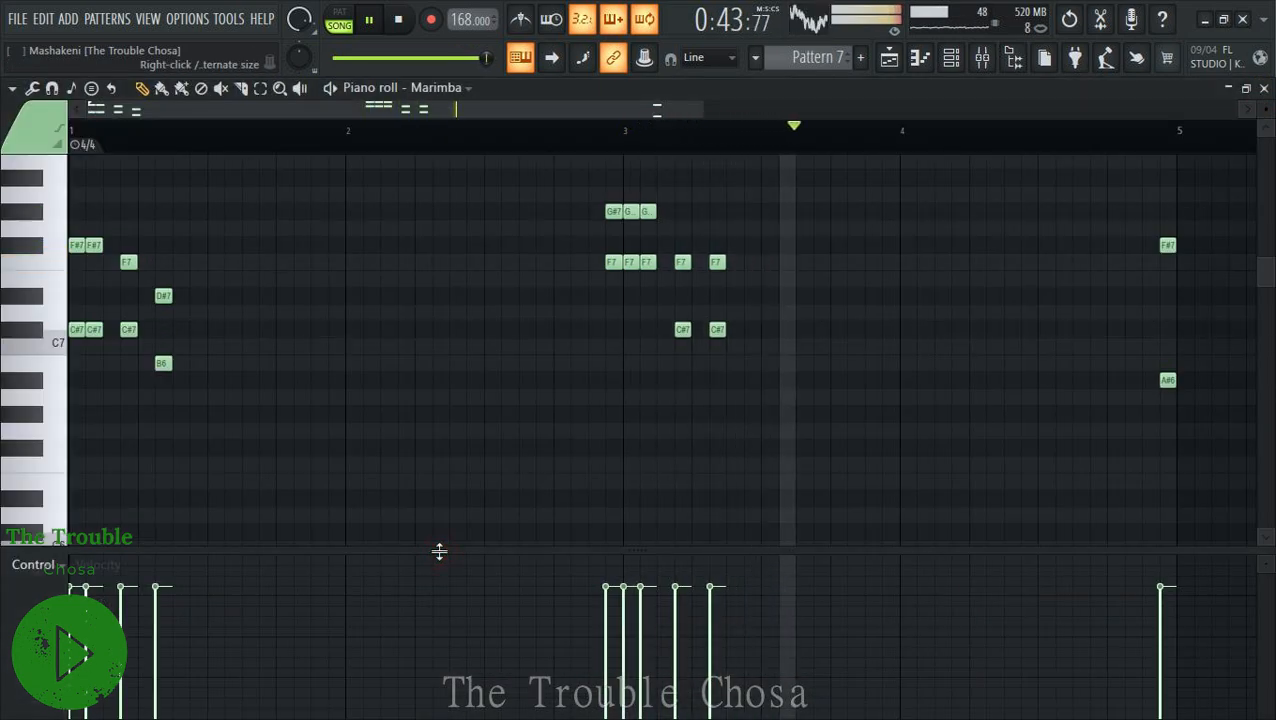
key(ctrl+a)
key(ctrl+Down)
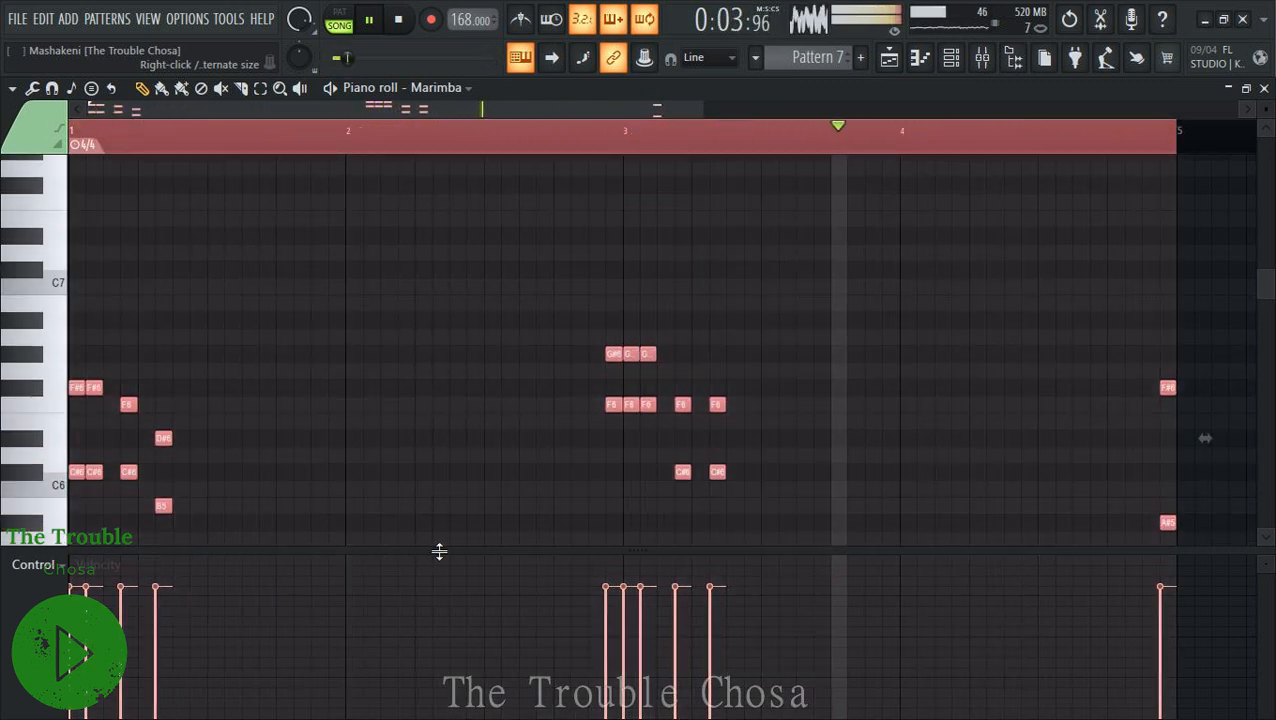
click(1263, 88)
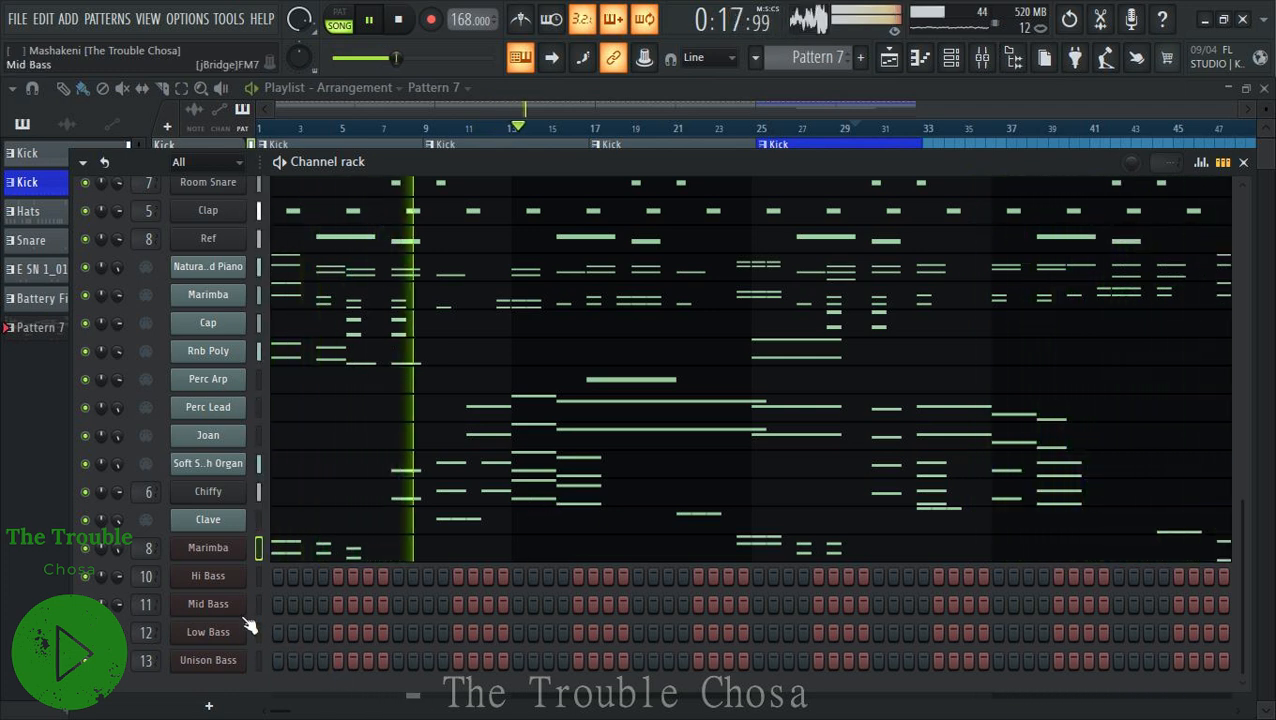
Open the channel options for Hi Bass.
right_click(228, 580)
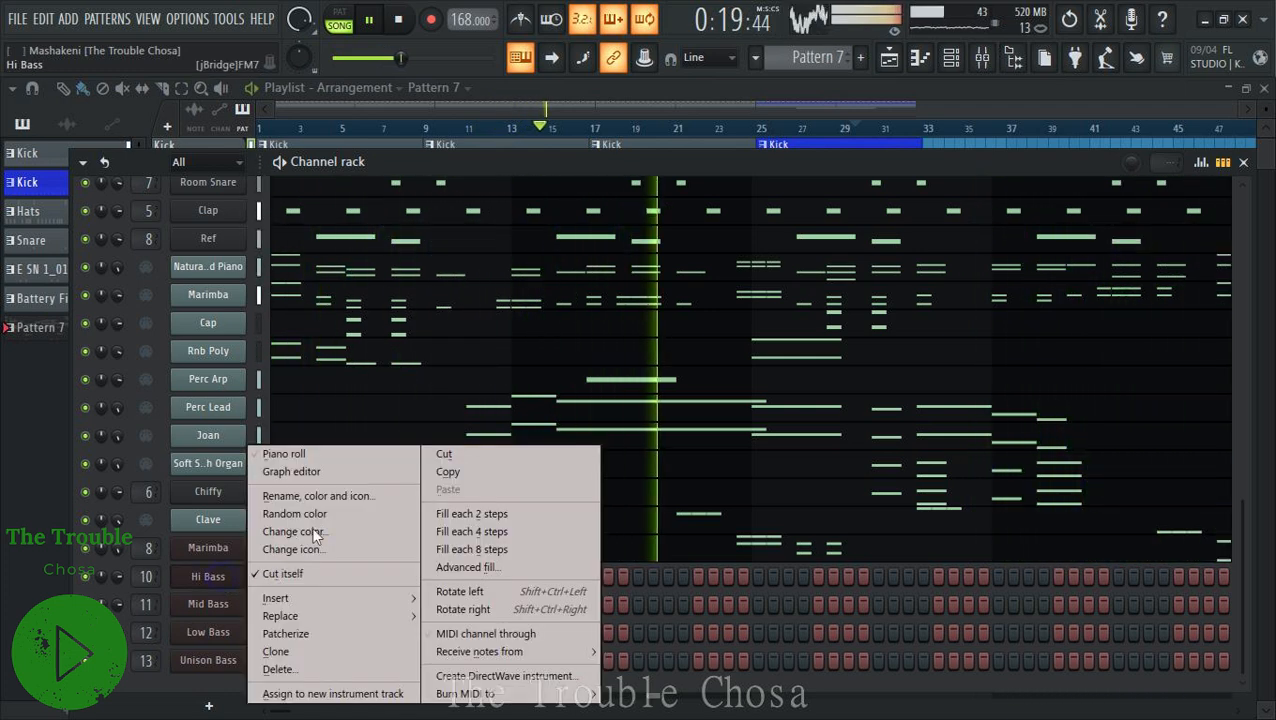
Open the Hi Bass channel's piano roll and place a C#5 at the start of bar 1 and a B5 at step 6.
click(307, 453)
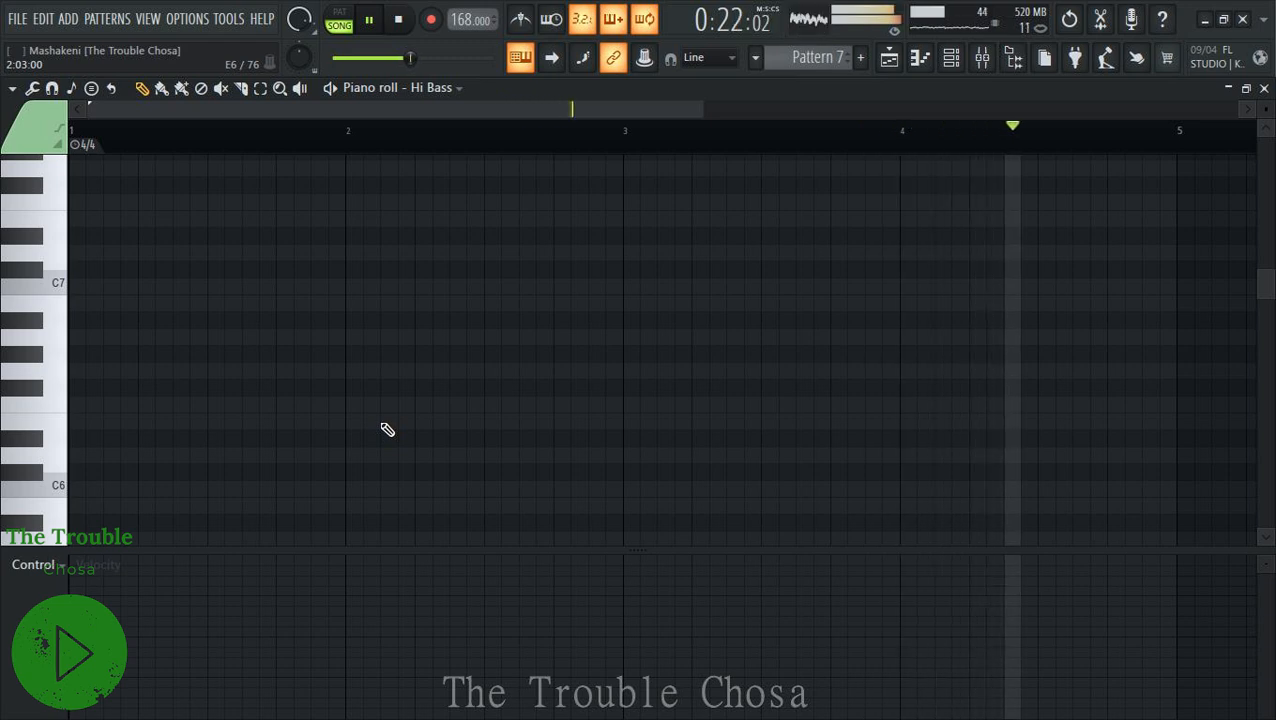
scroll(155, 362, down, 5)
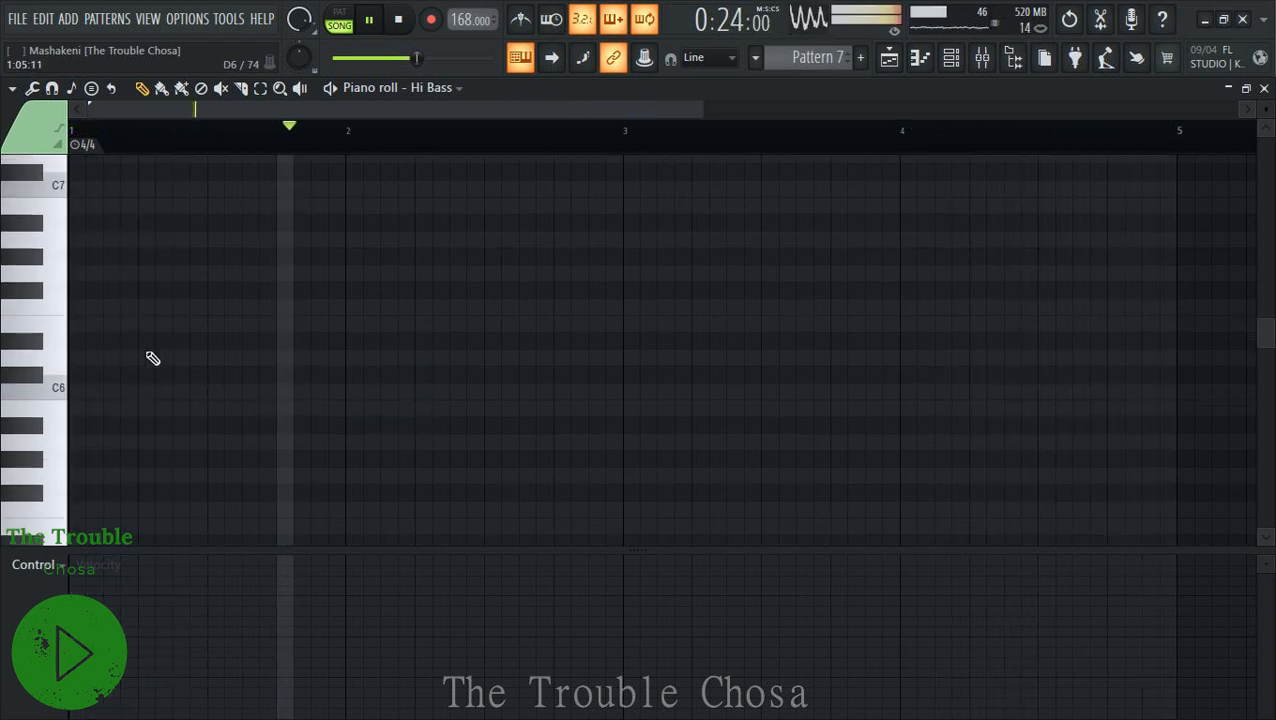
click(76, 404)
drag(52, 428, 57, 432)
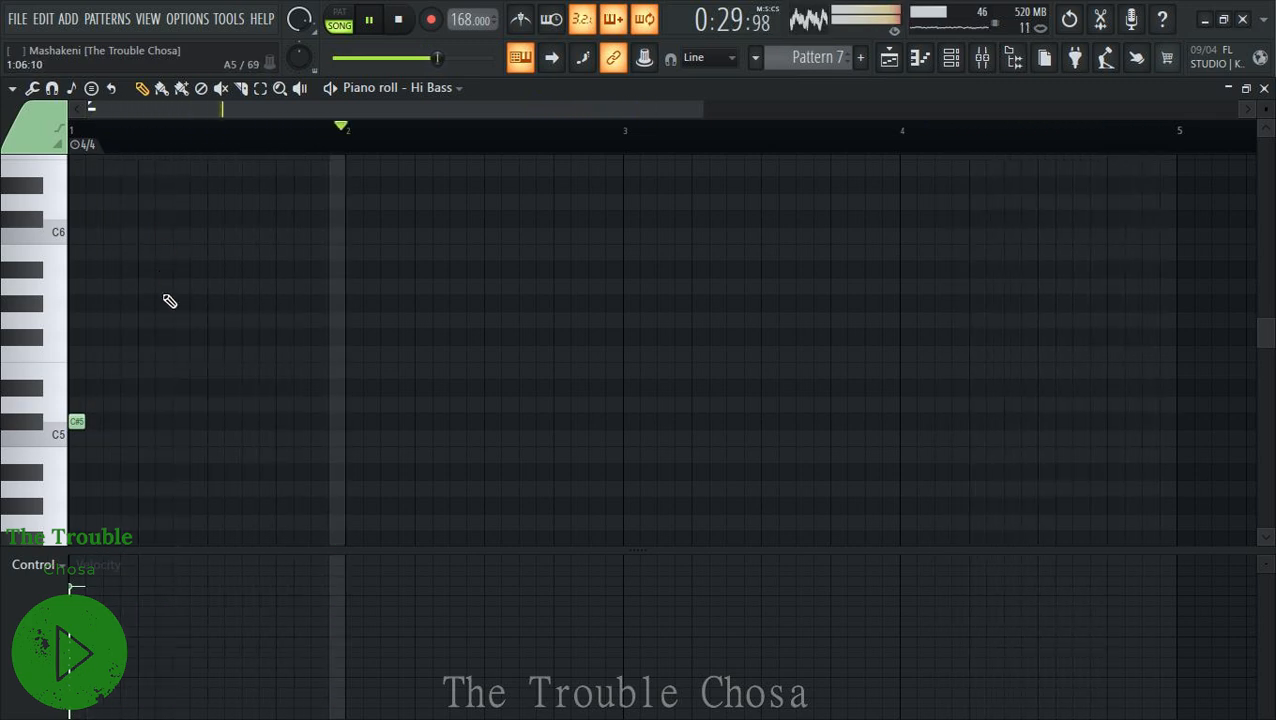
click(158, 256)
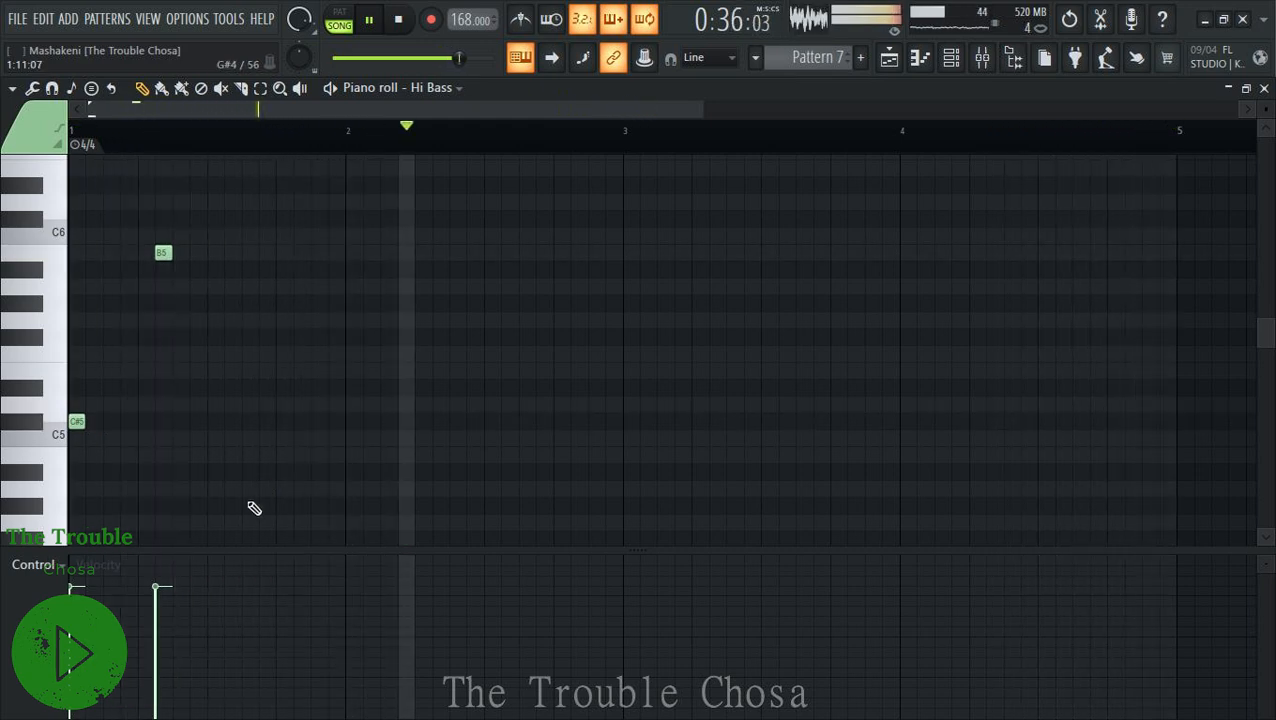
Place E5 notes at steps 12 and 14 of bar 1 and B5 notes at steps 1 and 4 of bar 2.
click(250, 371)
click(284, 371)
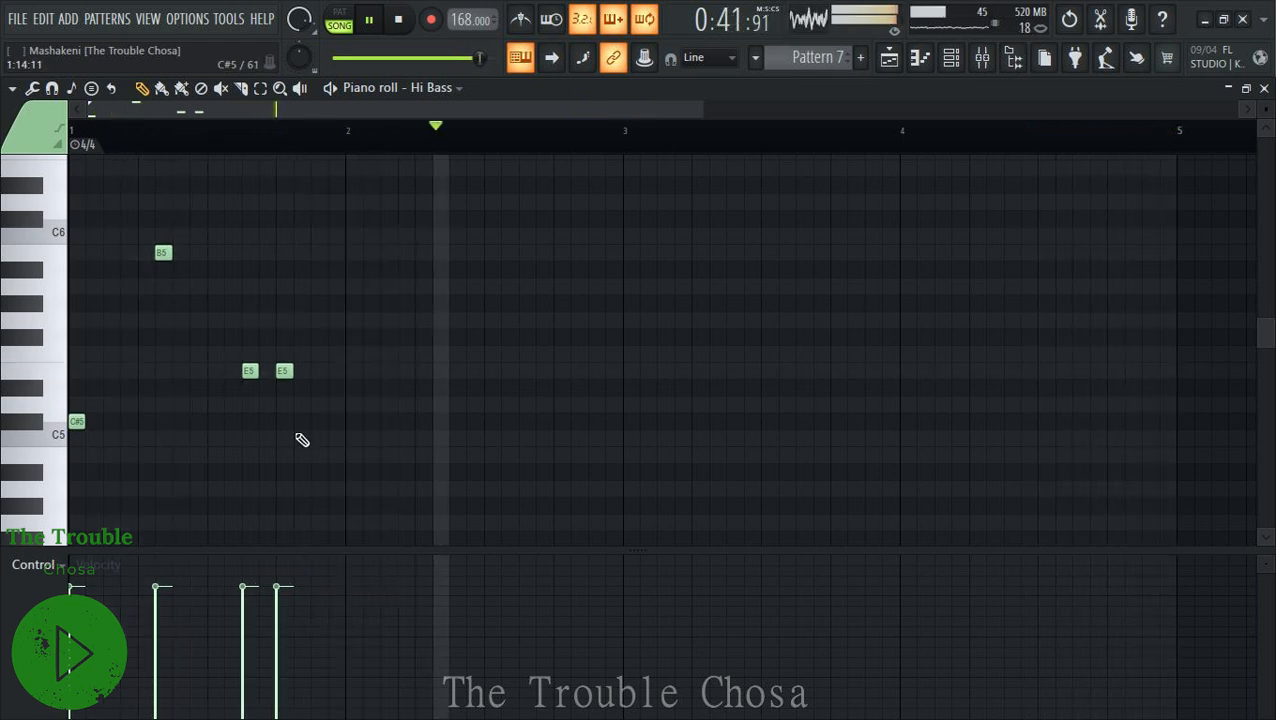
right_click(284, 371)
right_click(250, 371)
click(265, 371)
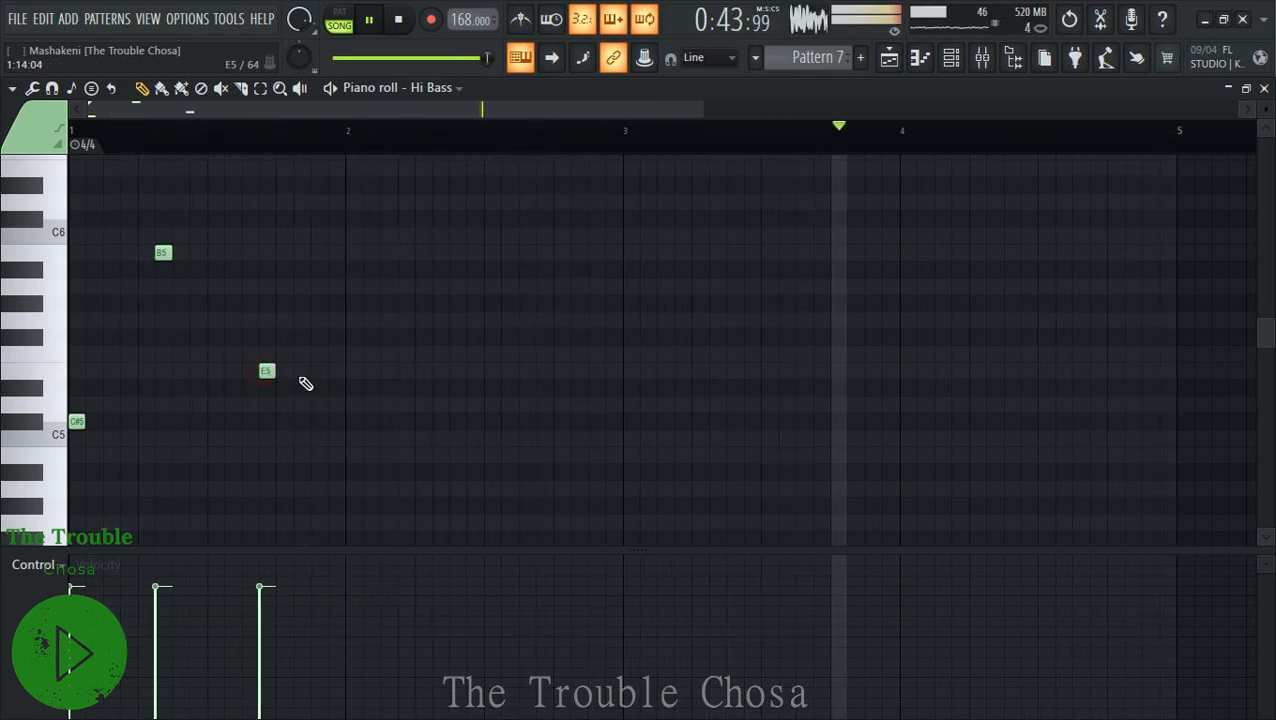
click(301, 371)
drag(353, 371, 358, 251)
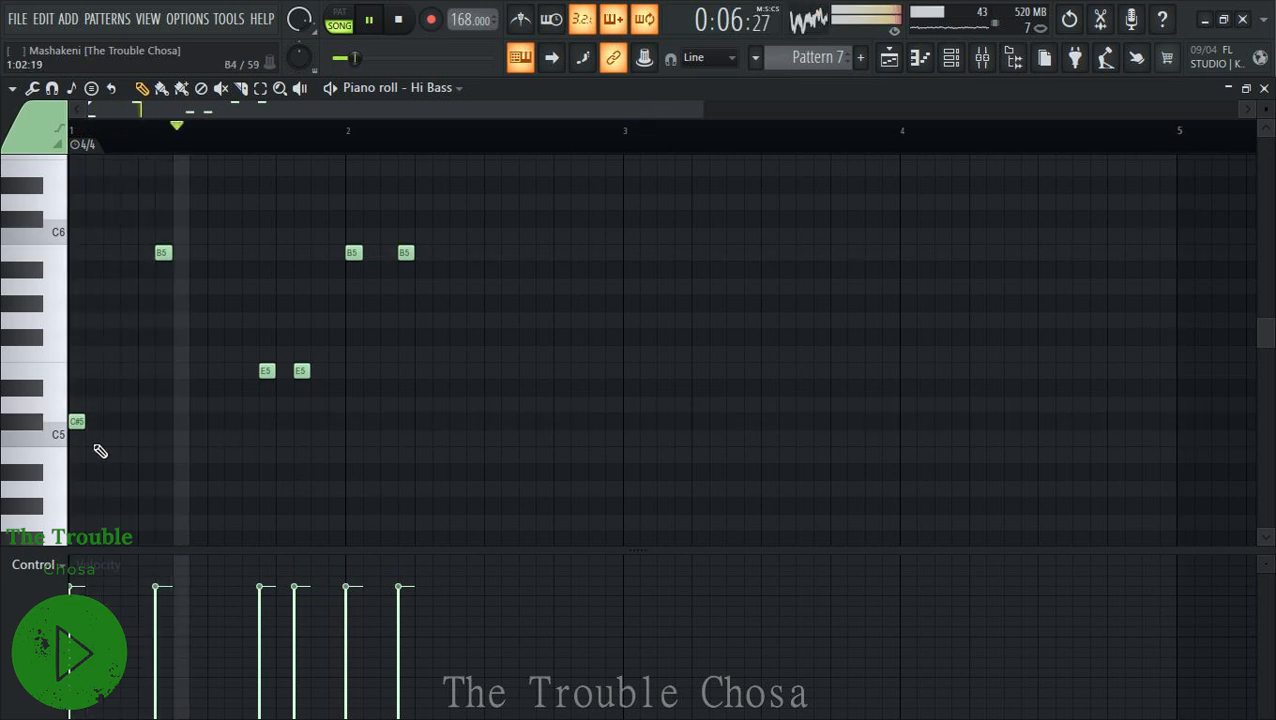
Transpose all the Hi Bass notes down seven semitones.
scroll(194, 418, down, 3)
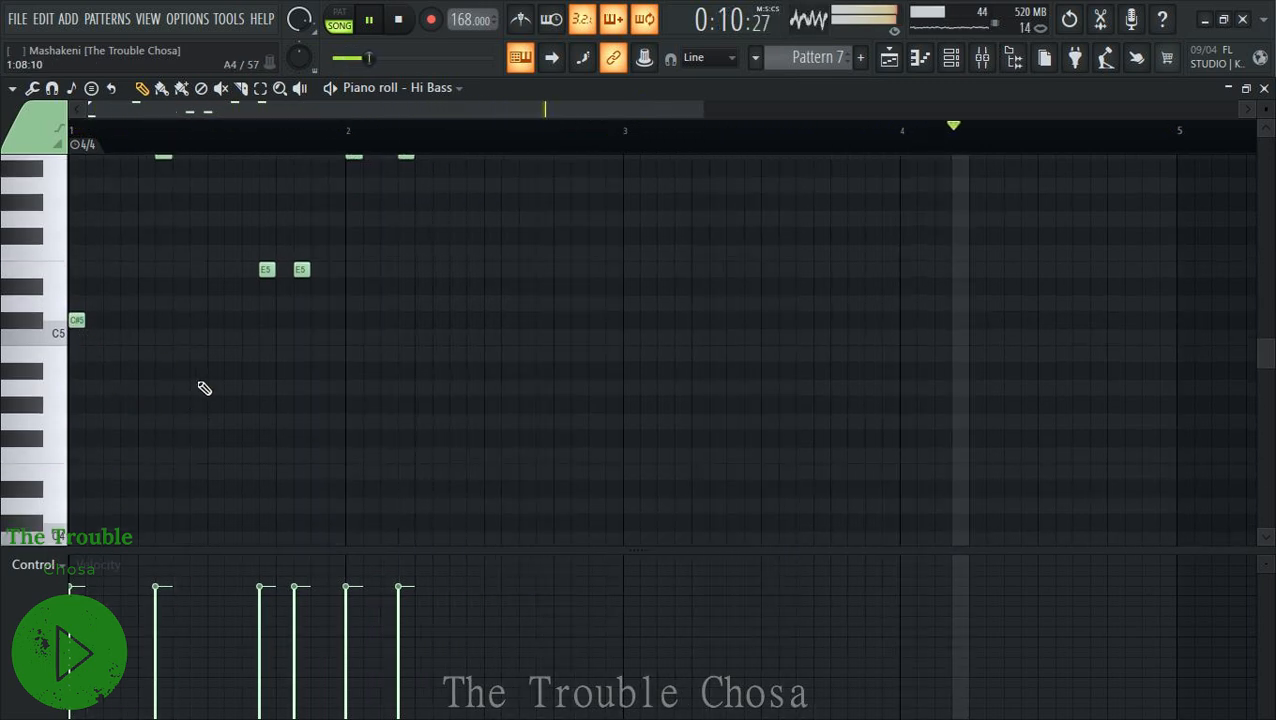
key(shift+Down)
key(shift+Down)
key(shift+Down)
key(shift+Down)
key(shift+Down)
key(shift+Down)
key(shift+Down)
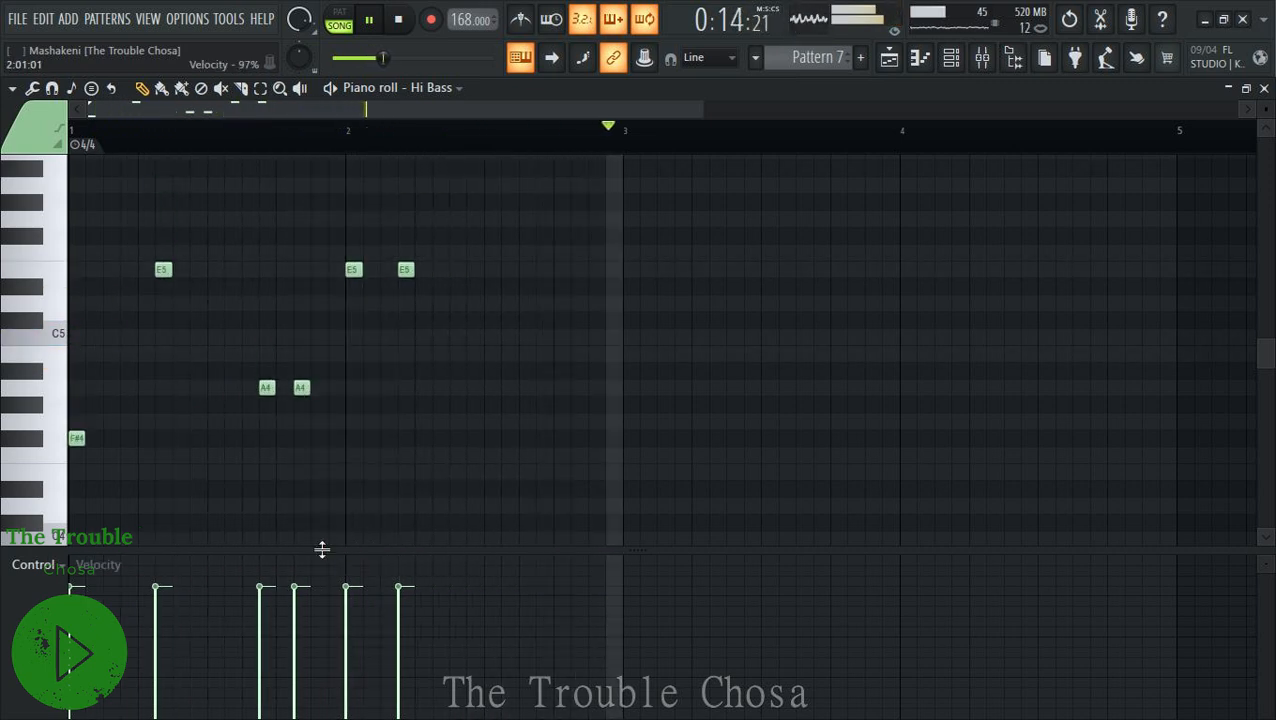
Raise the three E5 notes to B5 and the two A4 notes to B4.
scroll(182, 415, up, 1)
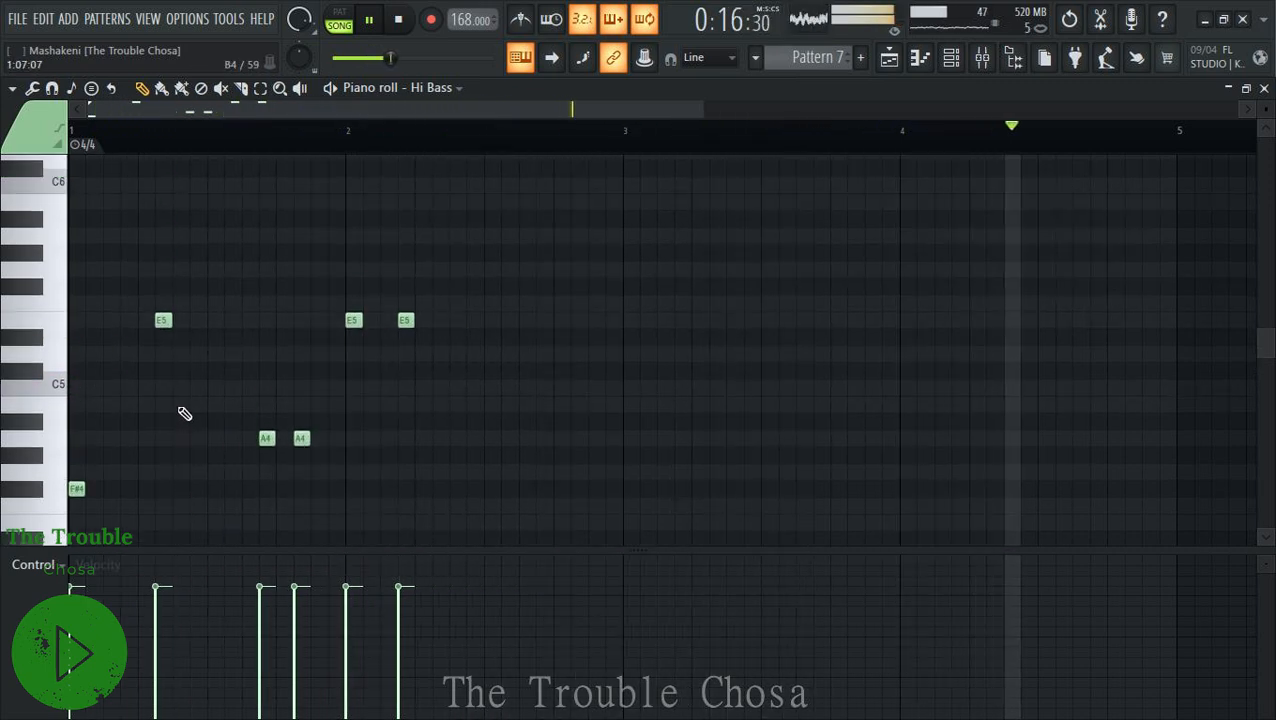
drag(160, 320, 154, 202)
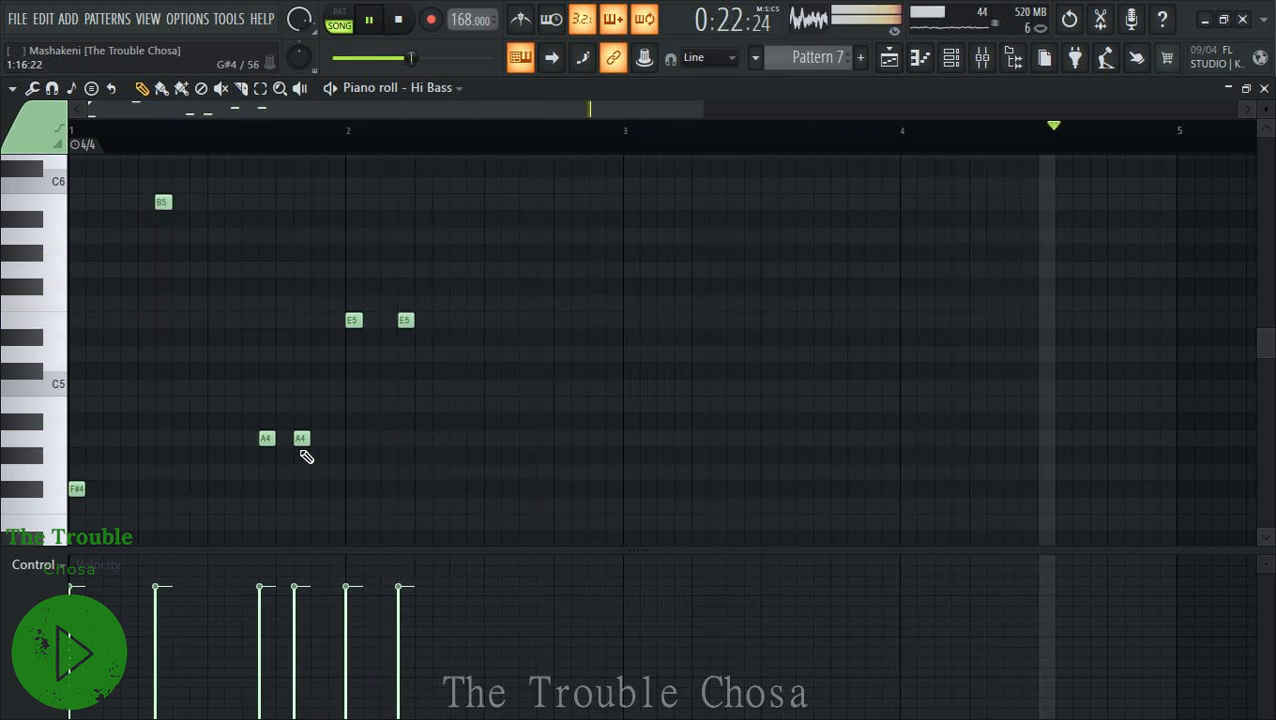
drag(265, 437, 301, 404)
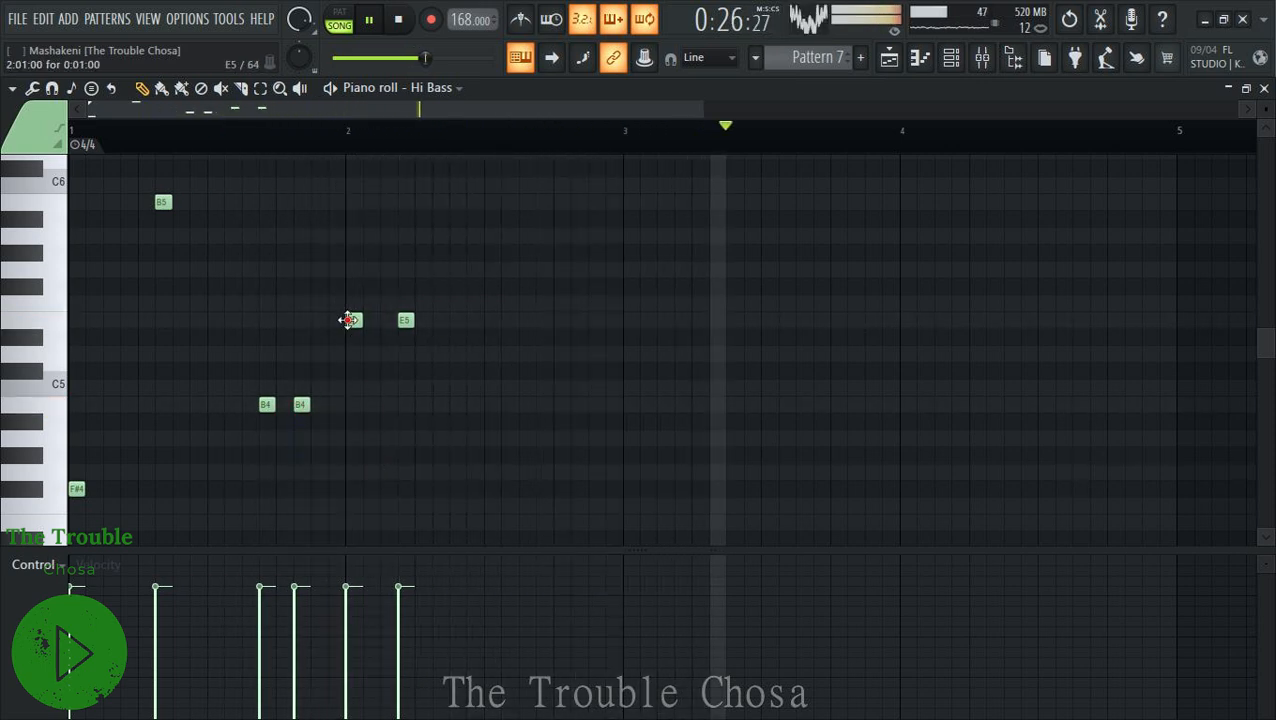
drag(348, 320, 343, 193)
click(405, 202)
right_click(405, 320)
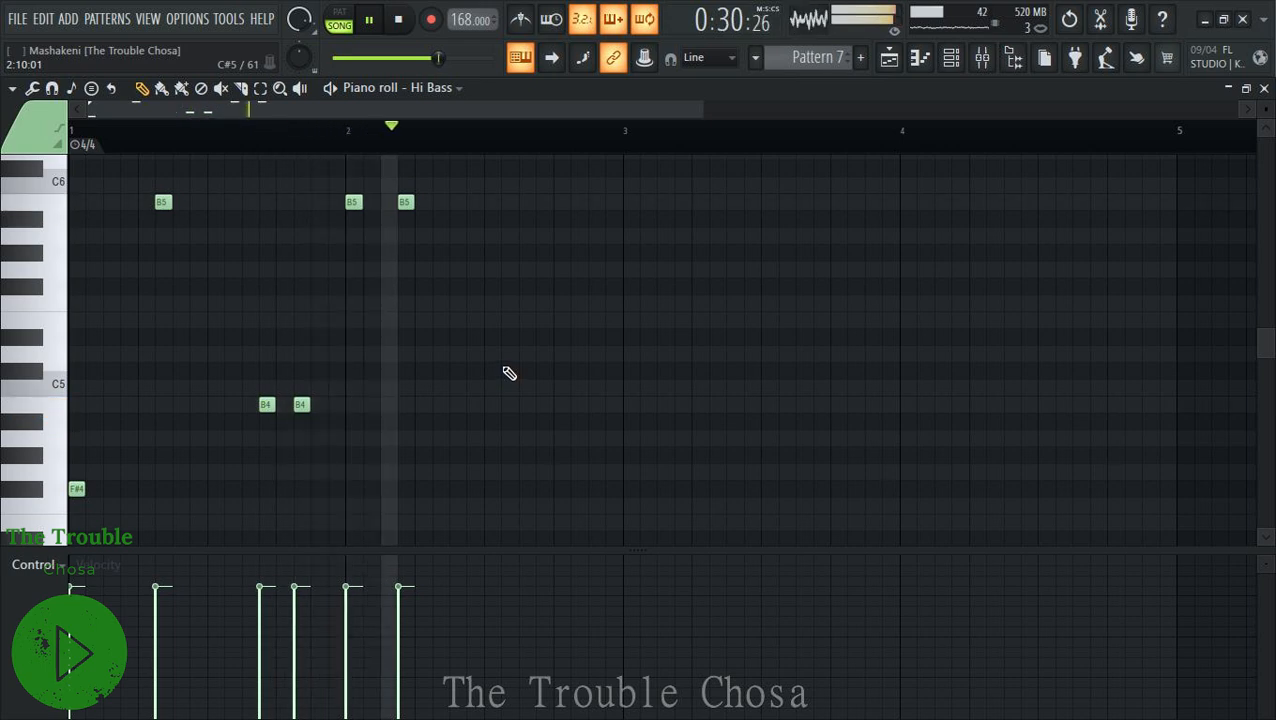
Add C#5 notes at steps 6 and 9 of bar 2 and close the piano roll.
click(438, 376)
click(487, 376)
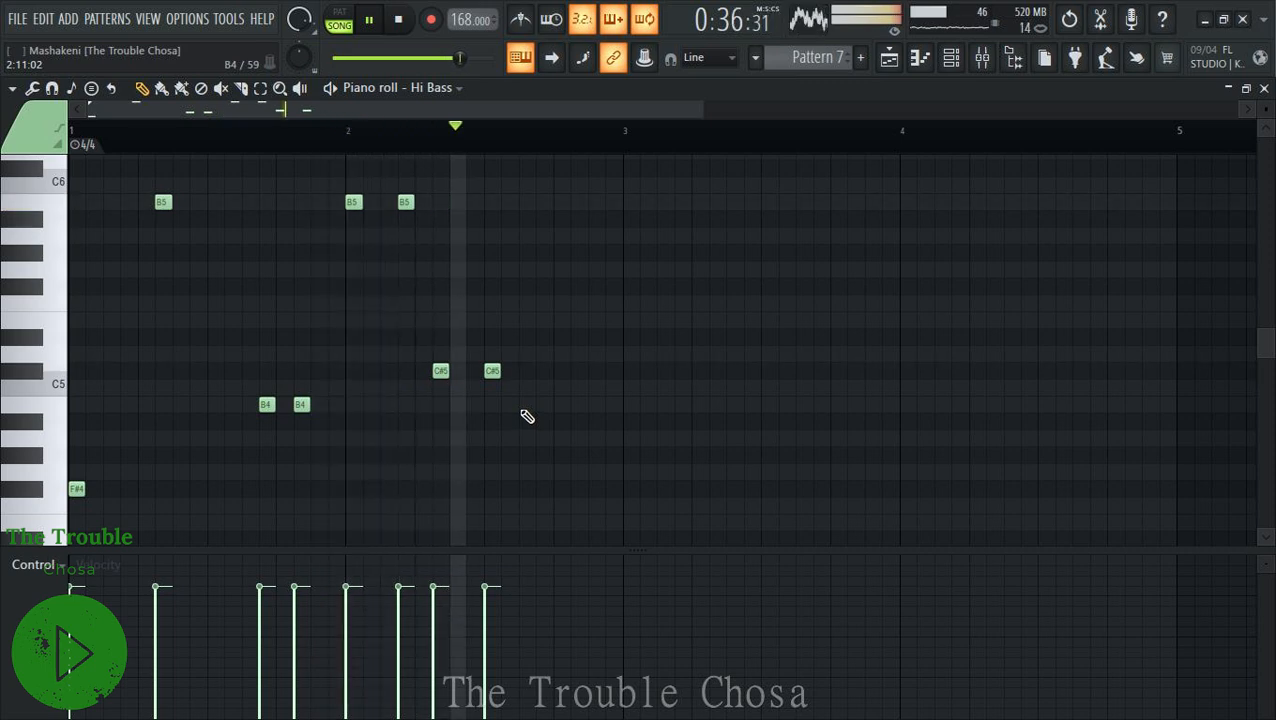
click(1264, 88)
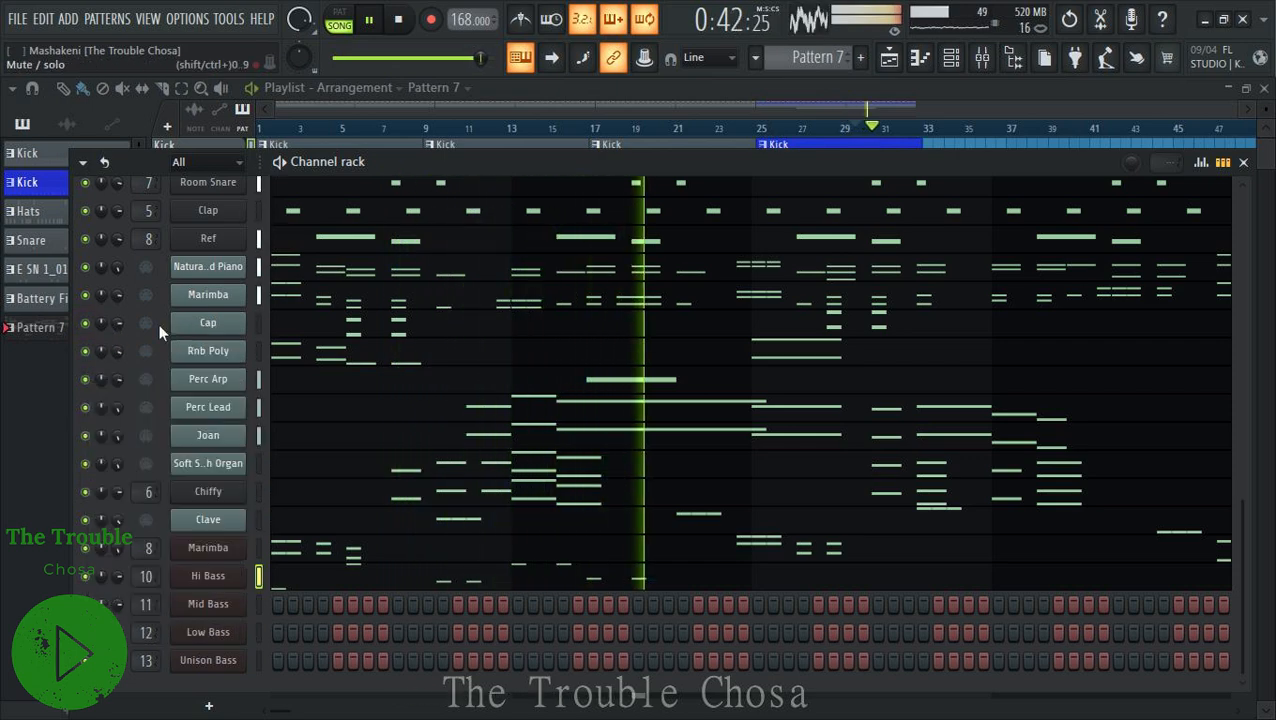
Mute the drum and melody channels in the channel rack, keeping Clap, Cap and the Marimba on mixer track 8 active.
scroll(159, 324, up, 8)
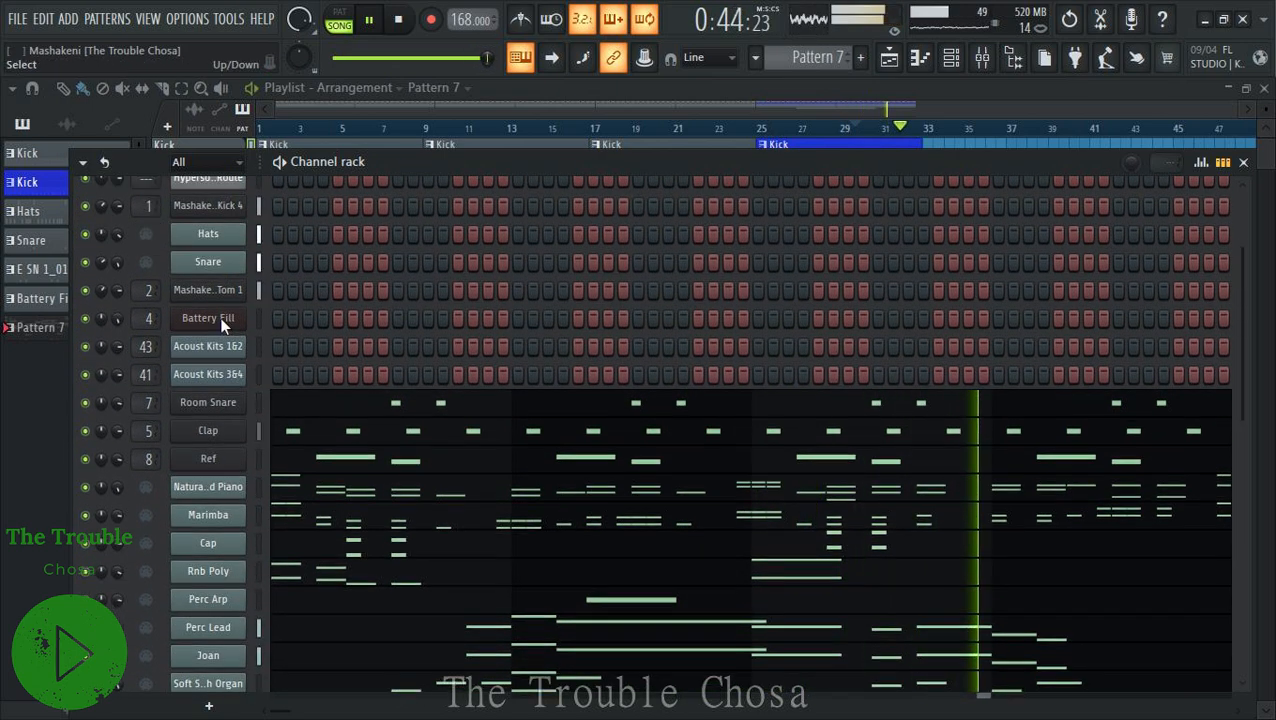
scroll(224, 322, up, 3)
click(99, 221)
scroll(255, 471, down, 6)
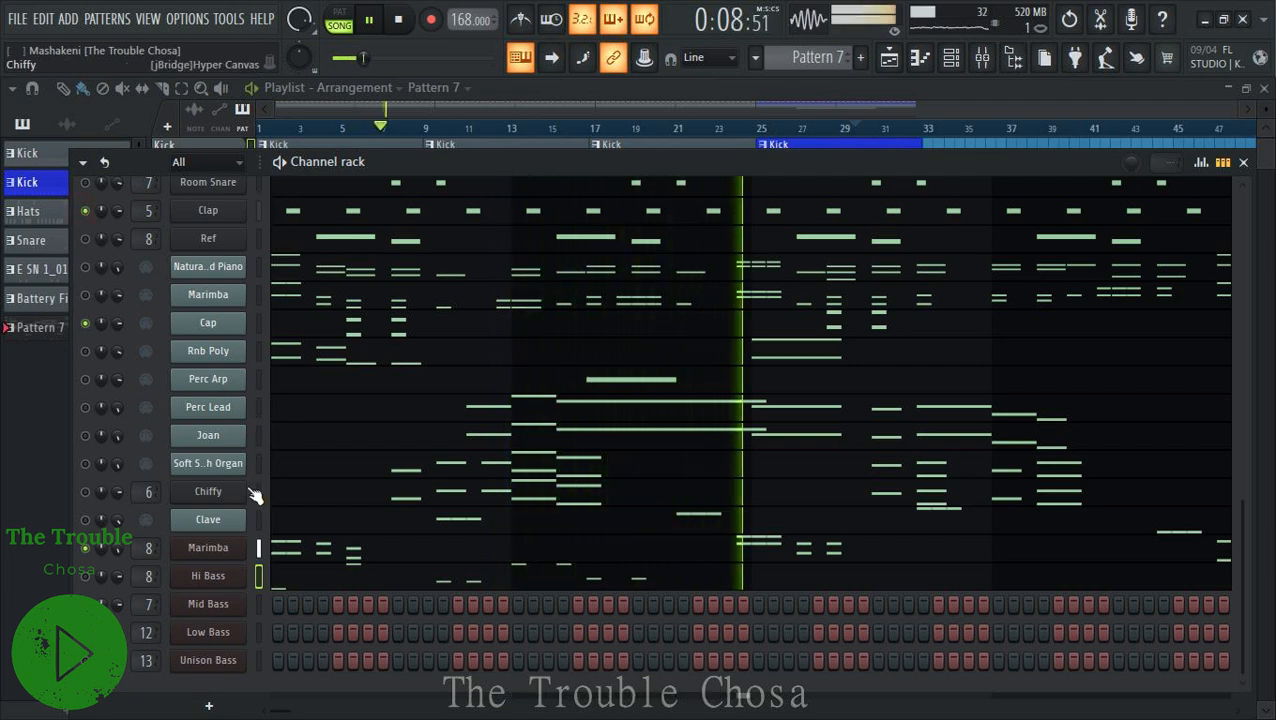
scroll(447, 484, up, 2)
drag(1240, 481, 872, 181)
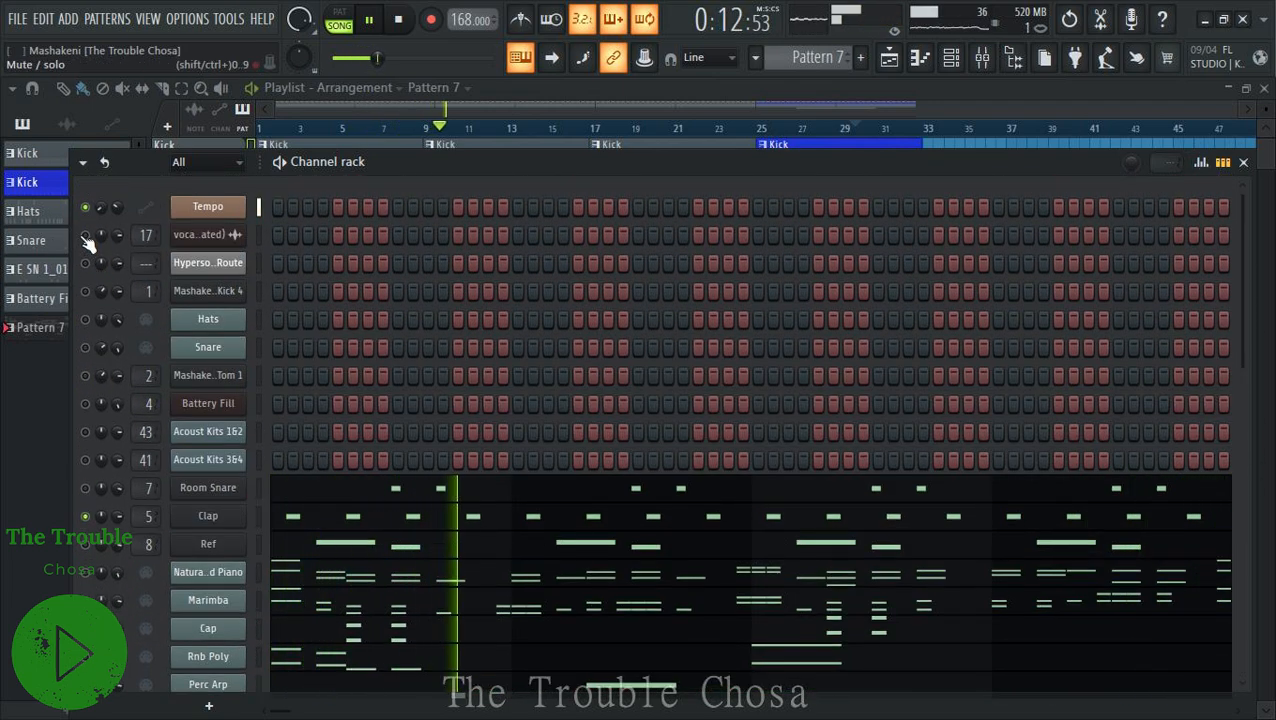
drag(1240, 324, 1240, 630)
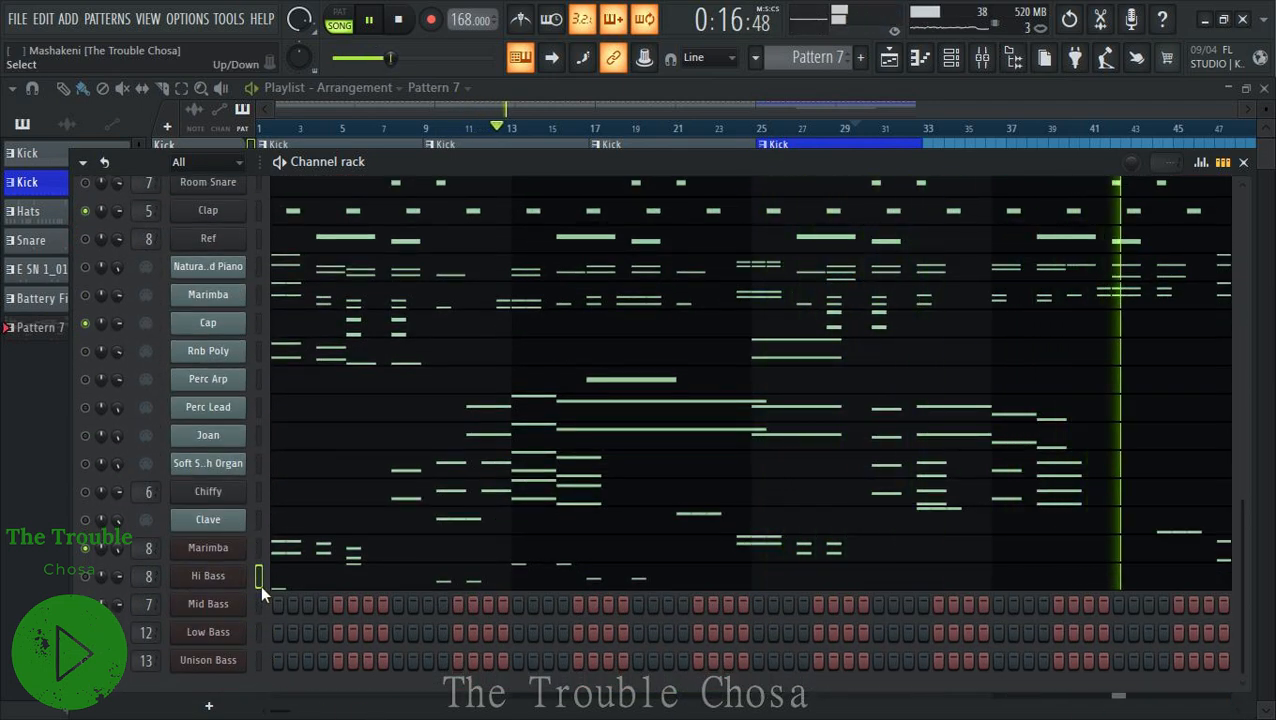
Reopen the Hi Bass notes, move bar 2's last C#5 to step 12, and add C#5, C#6, C#5, C#5 at bar 3 steps 2, 4, 6, 9.
click(343, 584)
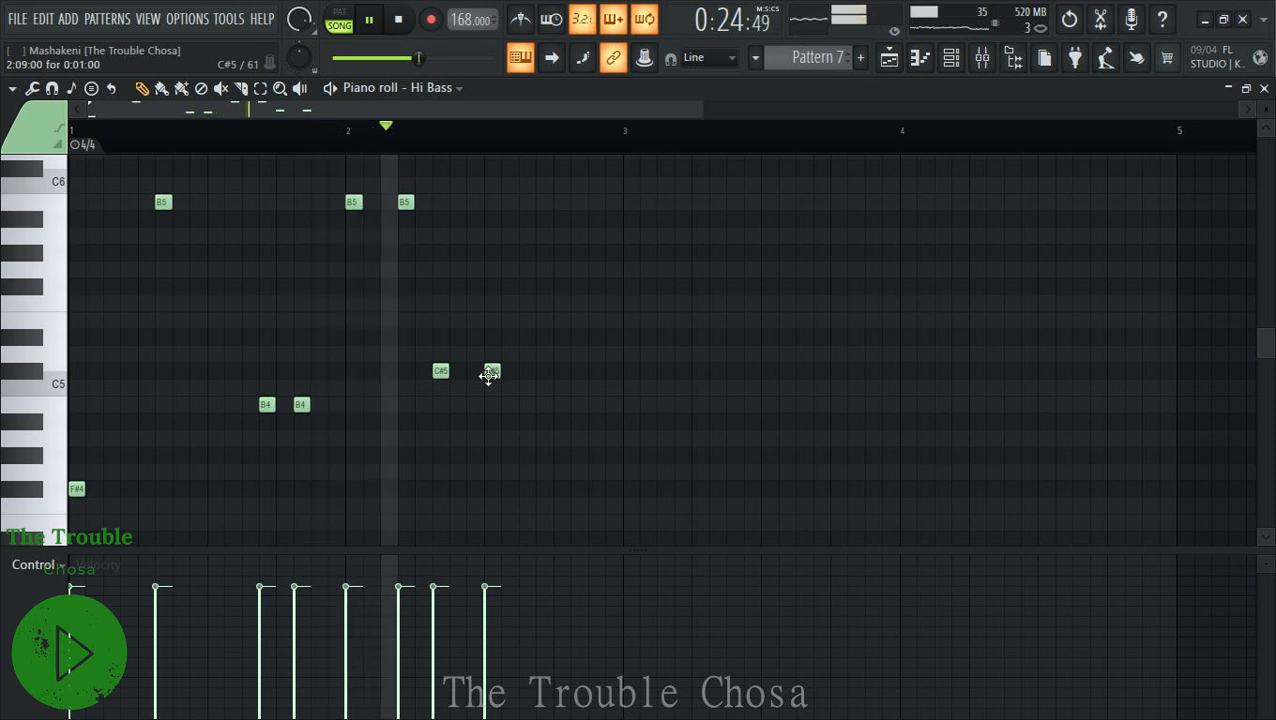
drag(490, 372, 543, 372)
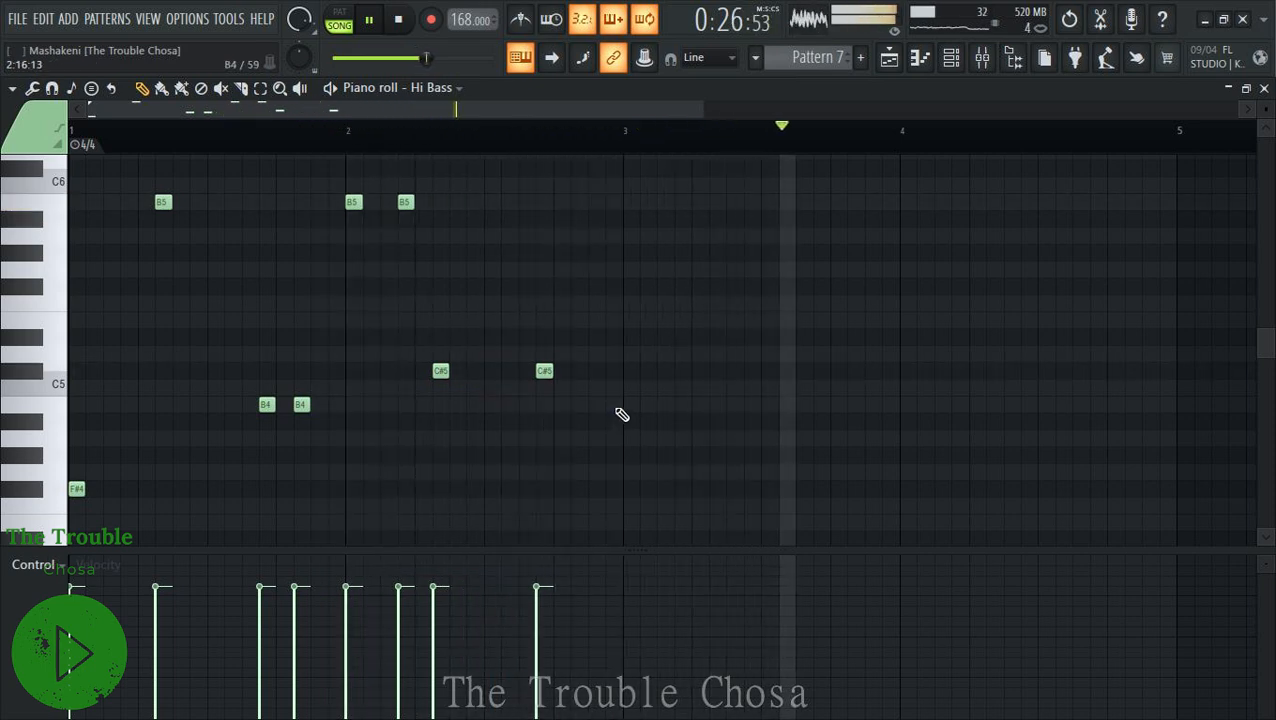
click(646, 371)
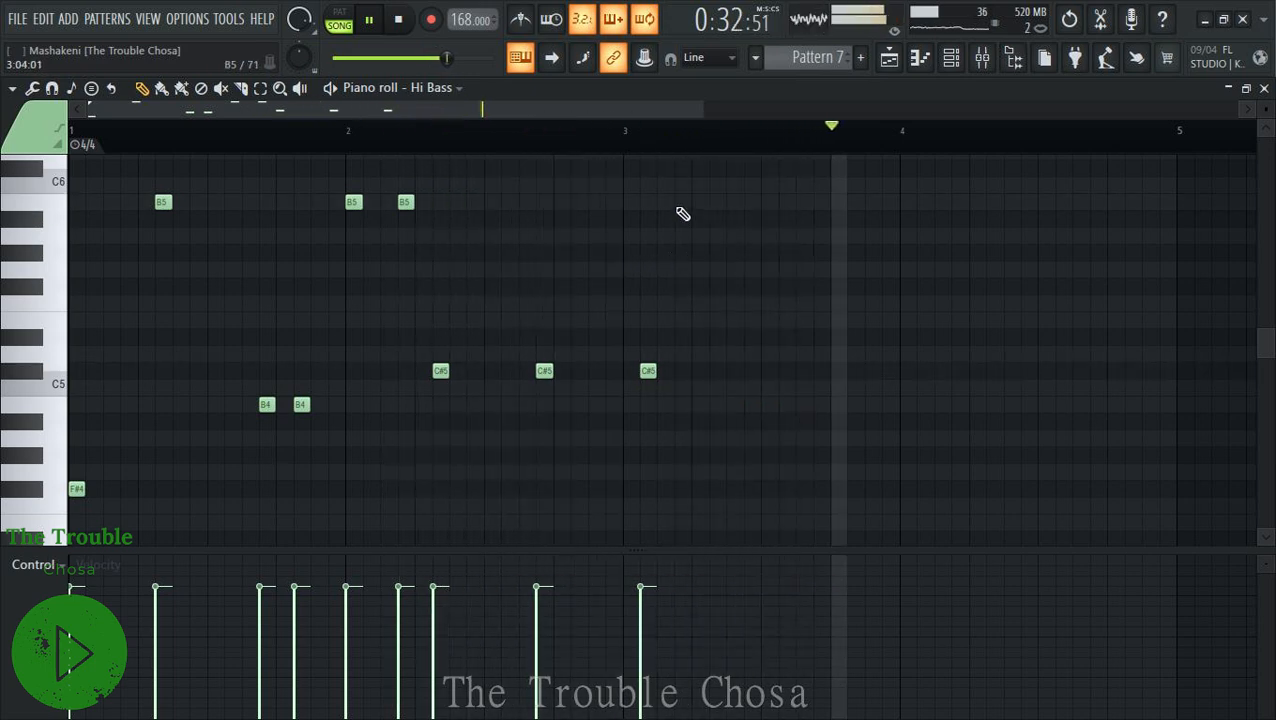
click(682, 168)
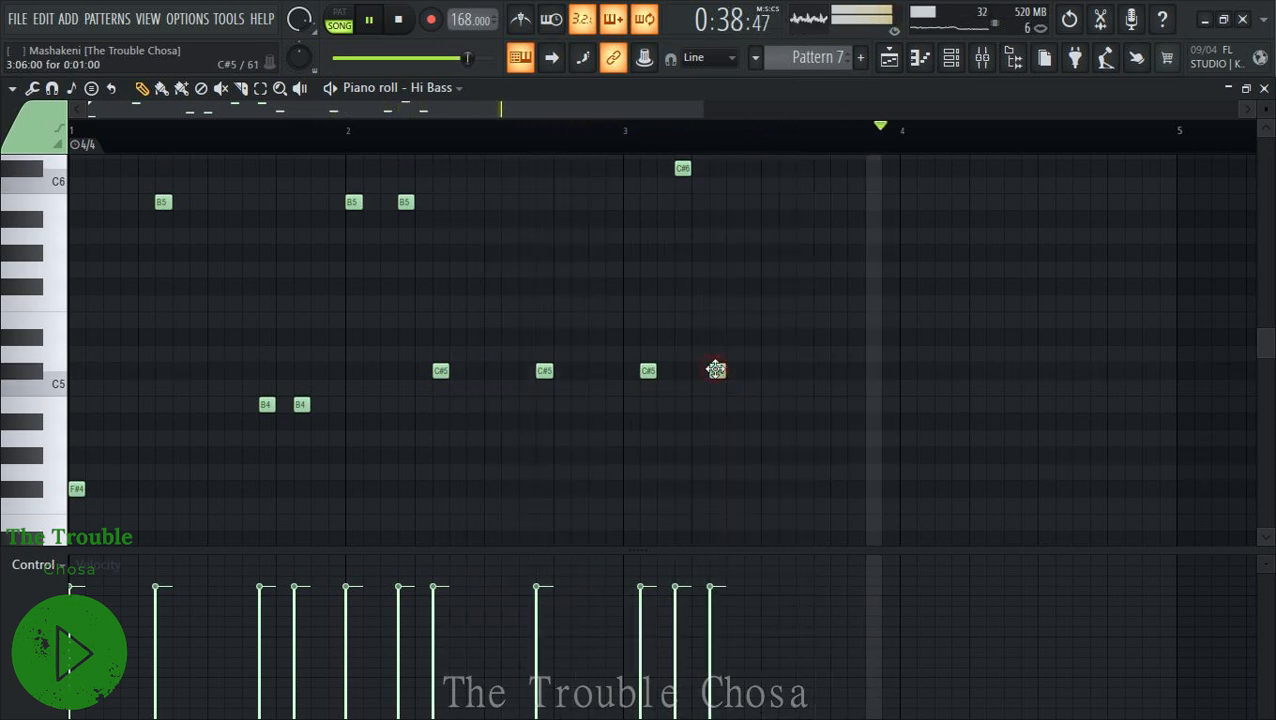
click(718, 371)
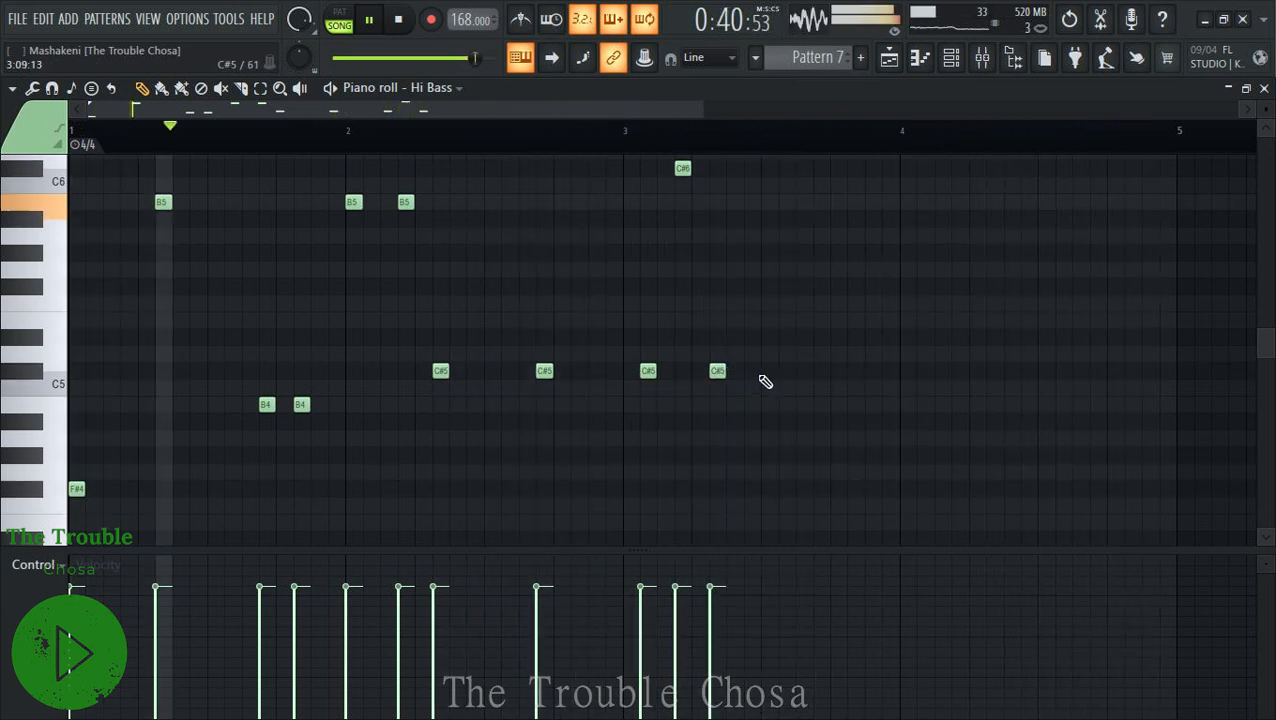
click(767, 371)
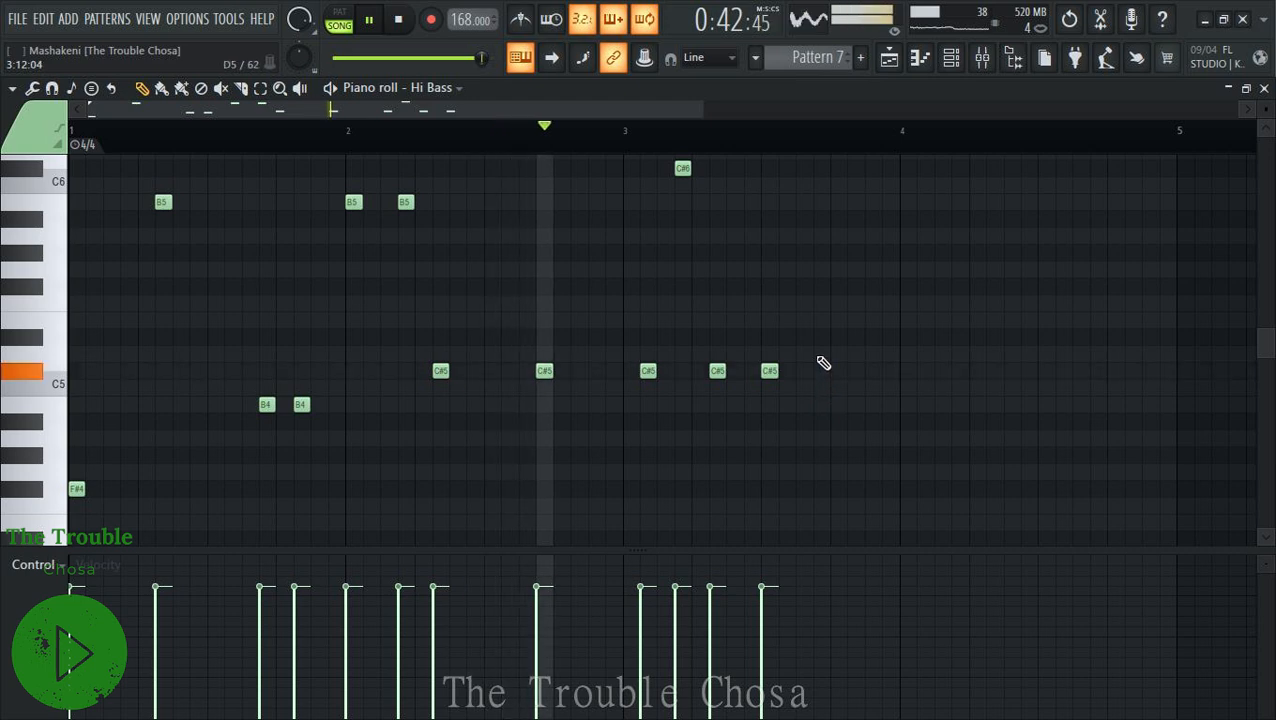
Add D#5 notes at bar 3 steps 12 and 14 and bar 4 step 1, plus F#5 notes at bar 4 steps 4, 6 and 9.
click(821, 337)
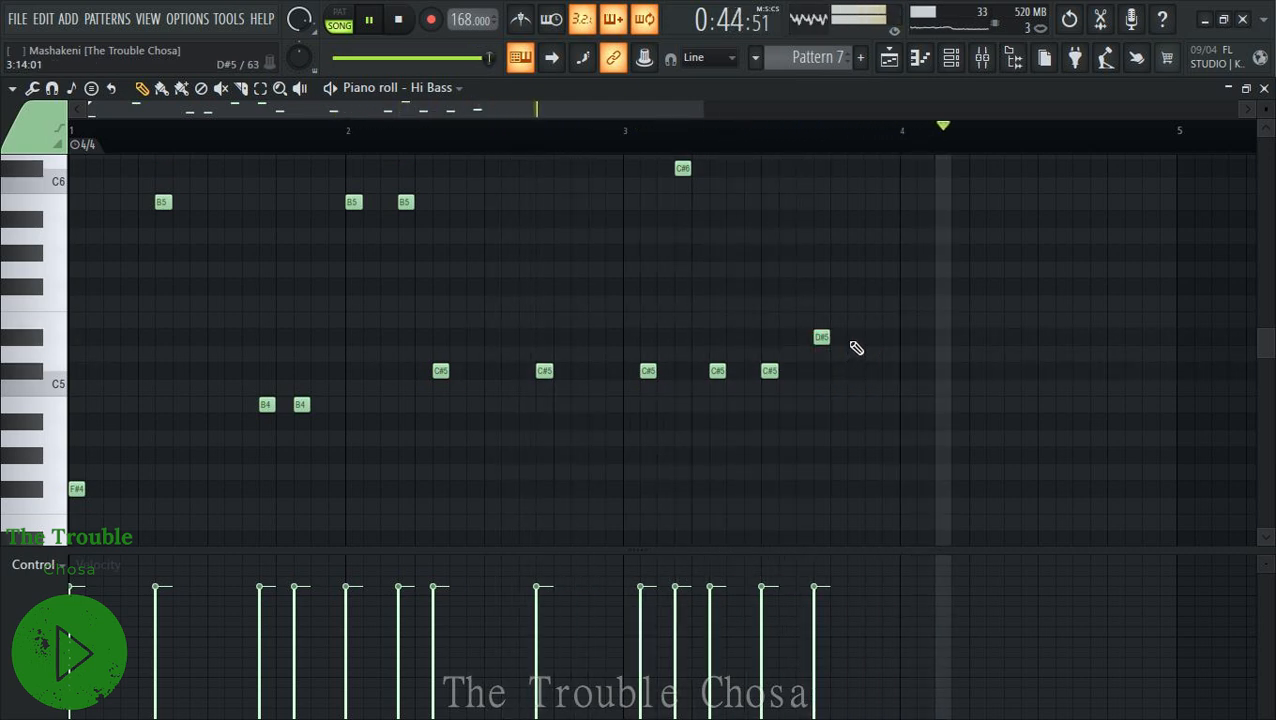
click(855, 337)
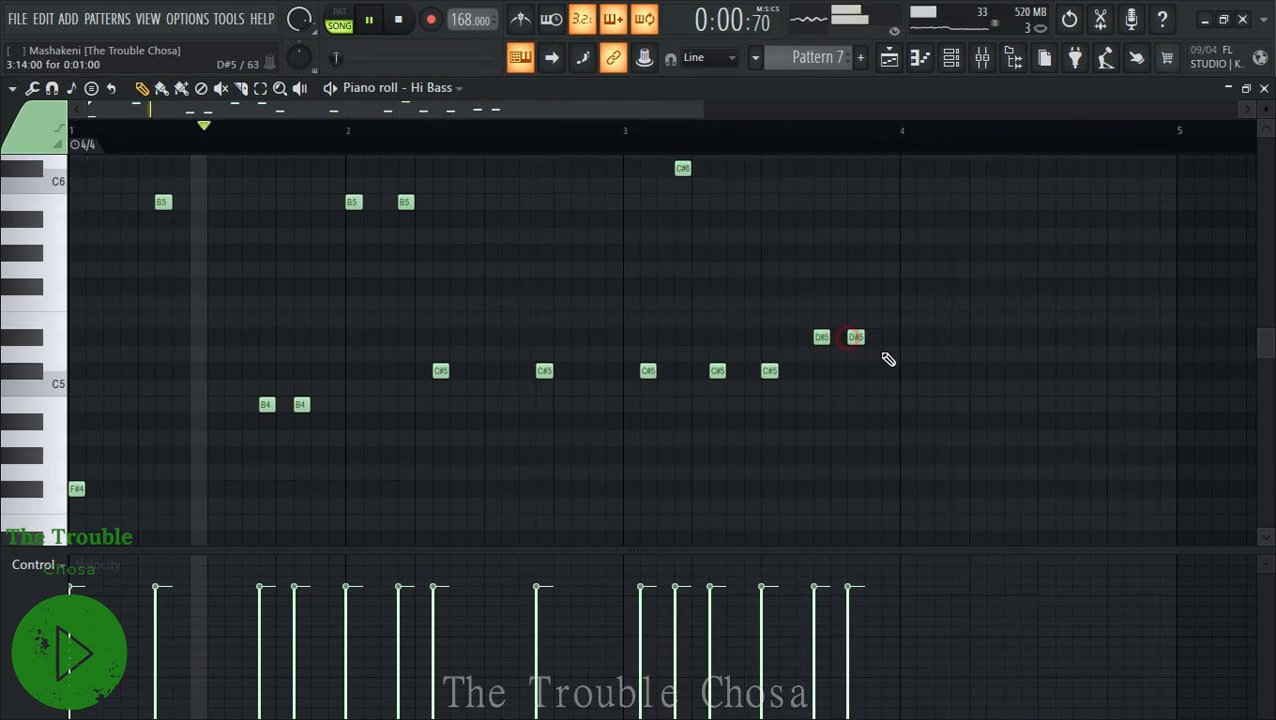
click(907, 337)
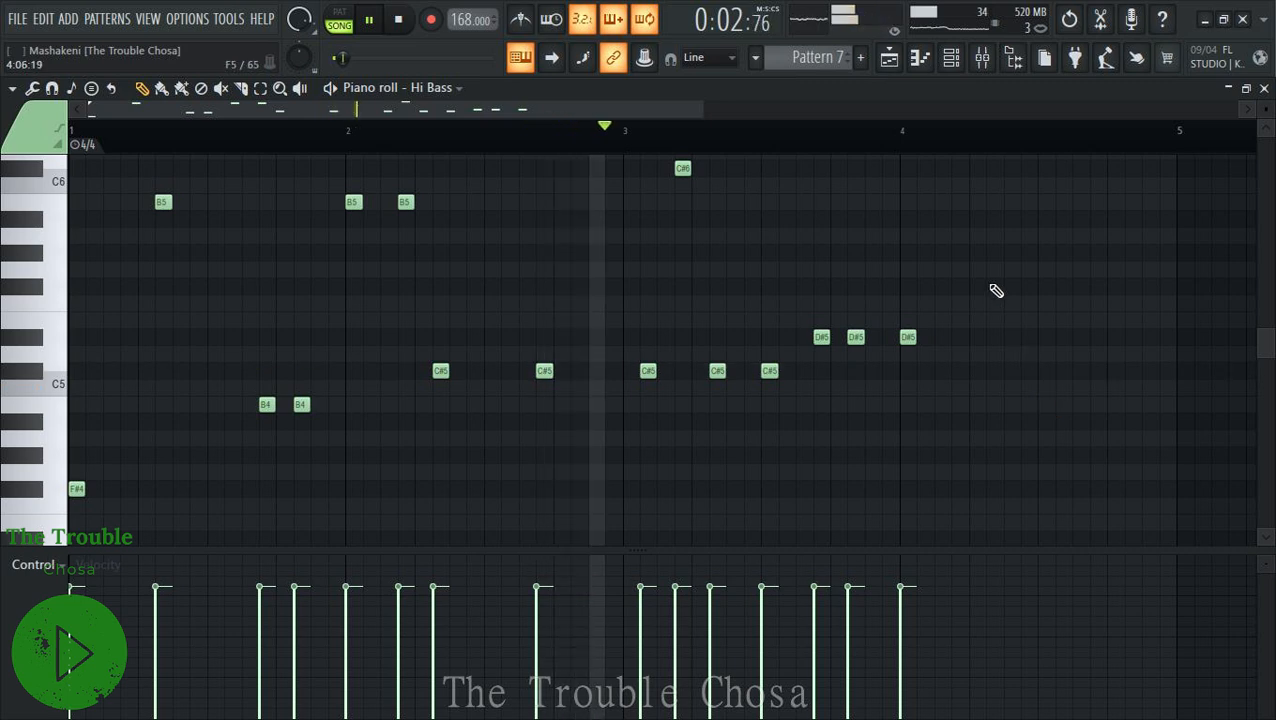
click(959, 286)
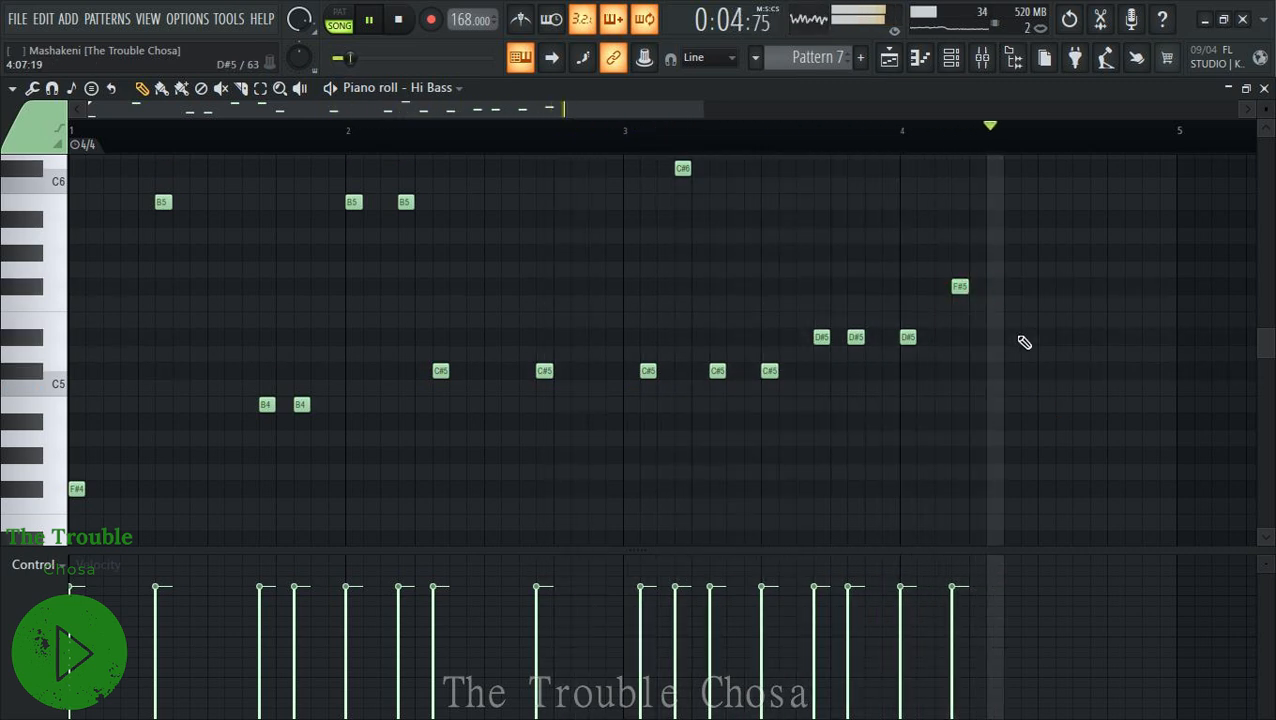
click(994, 286)
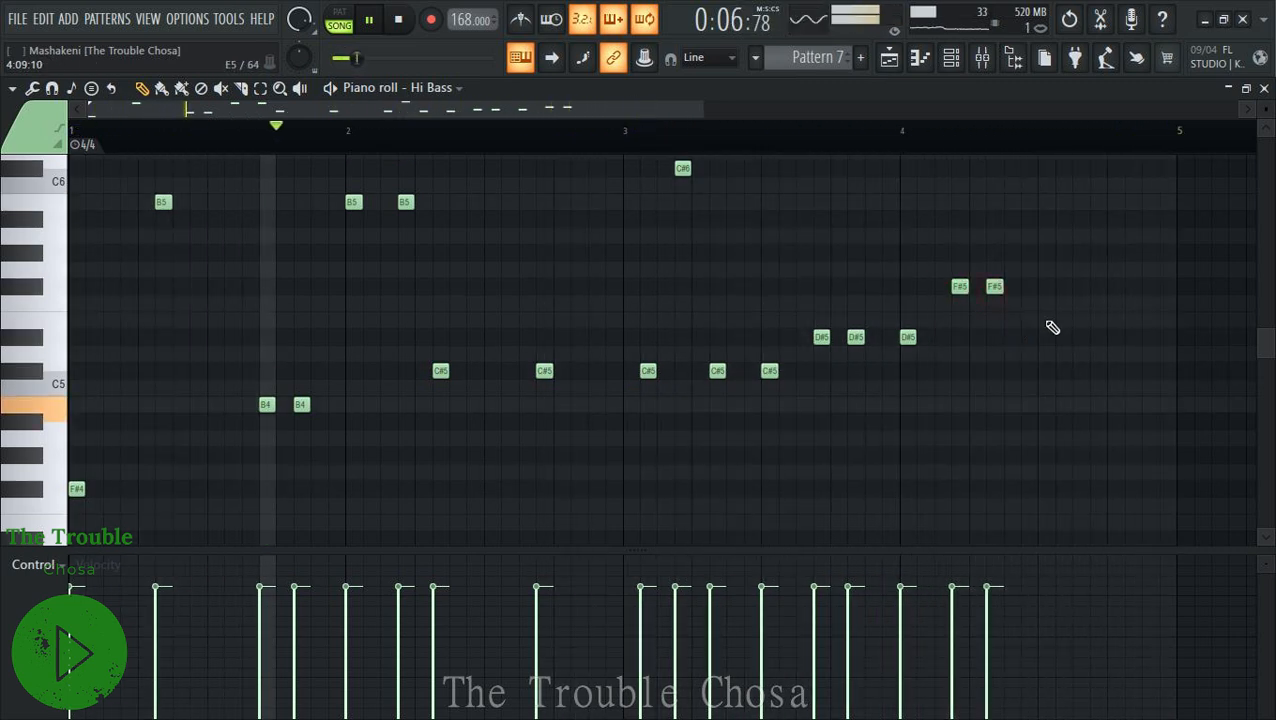
click(1046, 287)
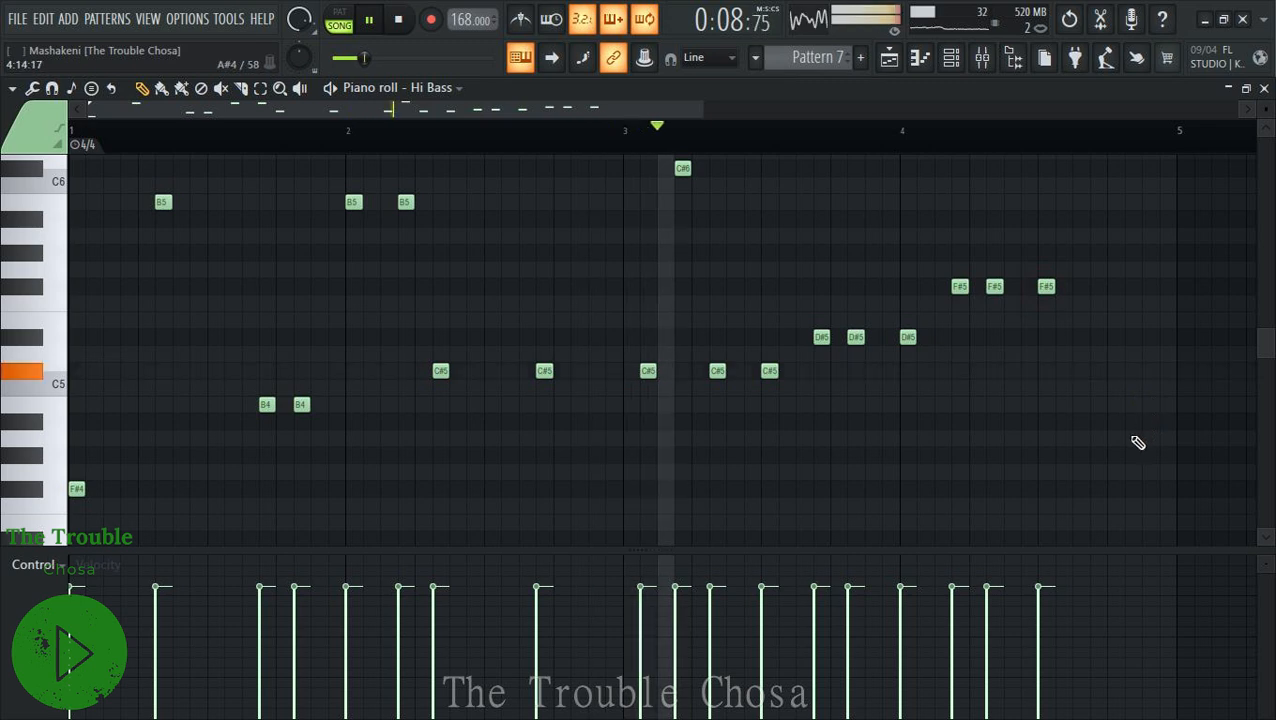
Finish the bass line with an F#4 at step 12 of bar 4 and close the piano roll.
click(1115, 488)
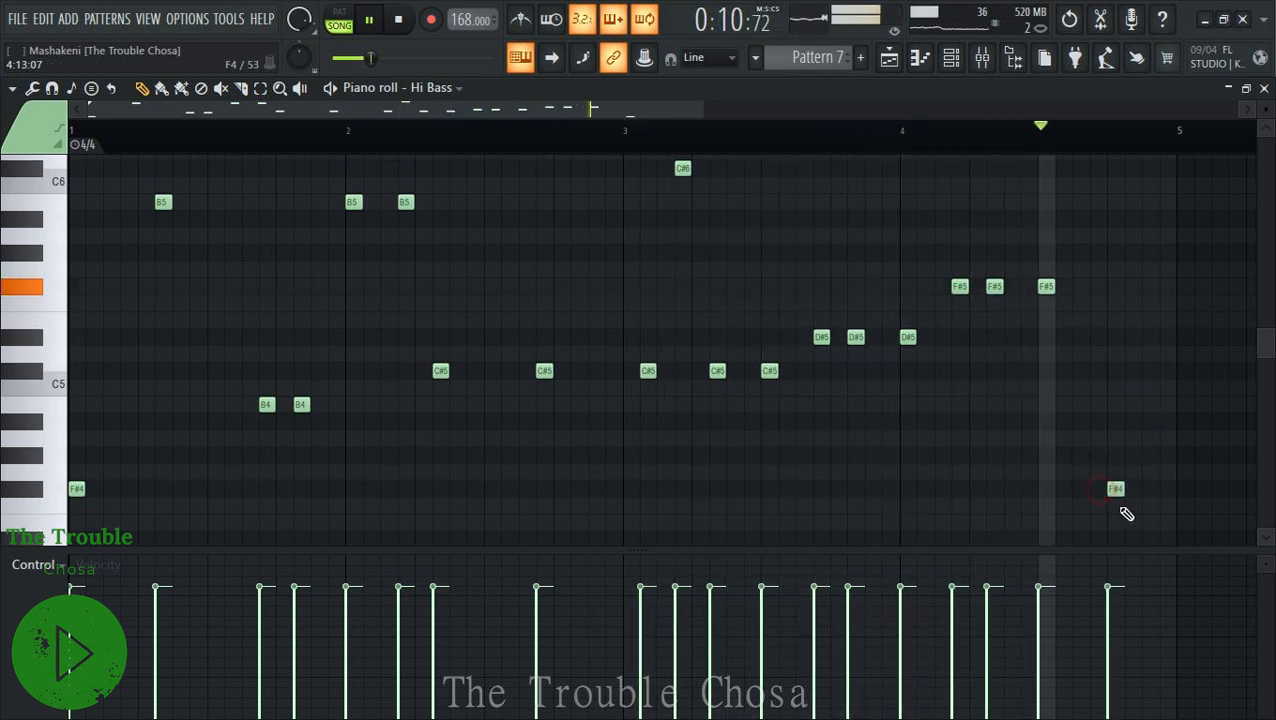
drag(1120, 492, 1094, 493)
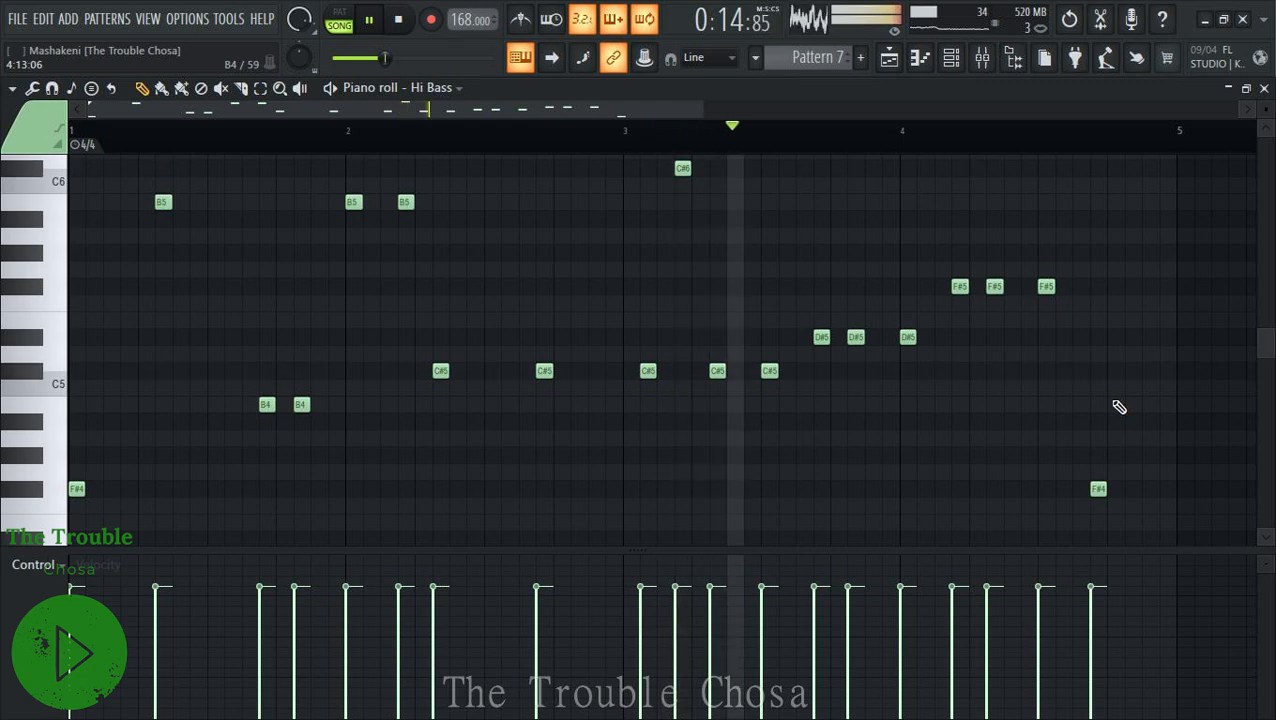
click(1264, 88)
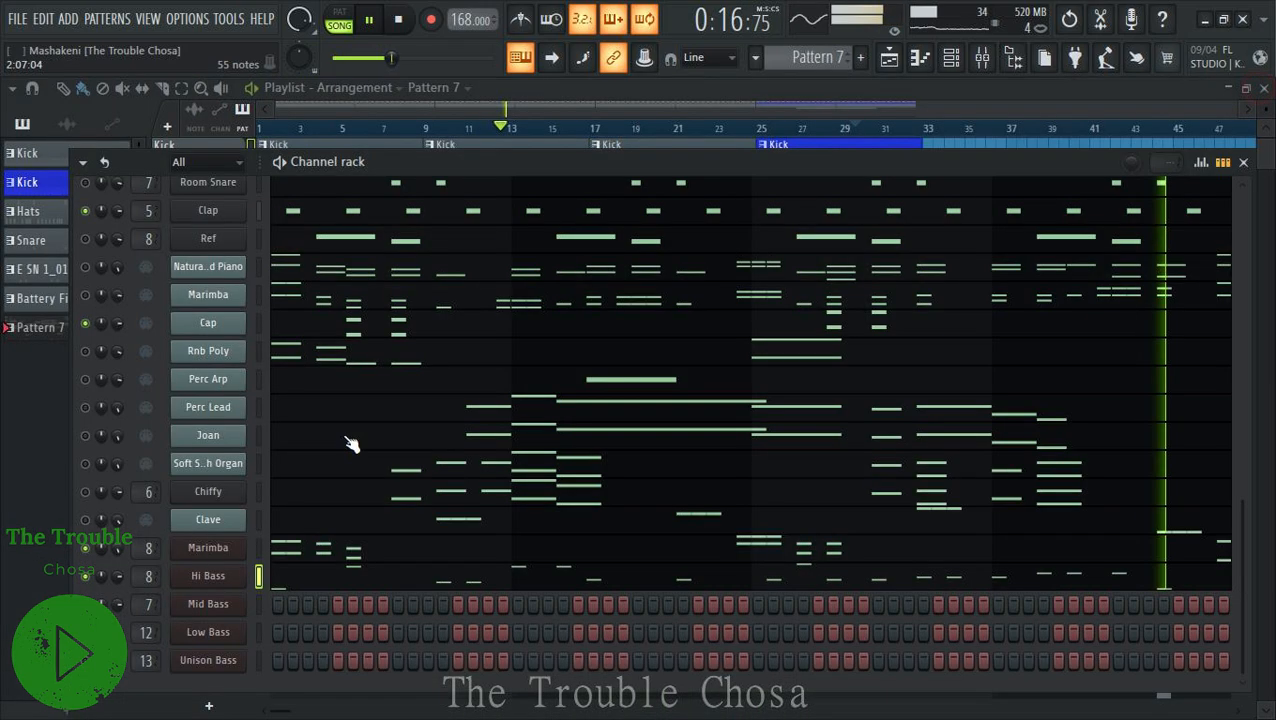
Copy the Hi Bass notes and paste them into the Mid Bass and Low Bass channels.
right_click(222, 577)
click(458, 472)
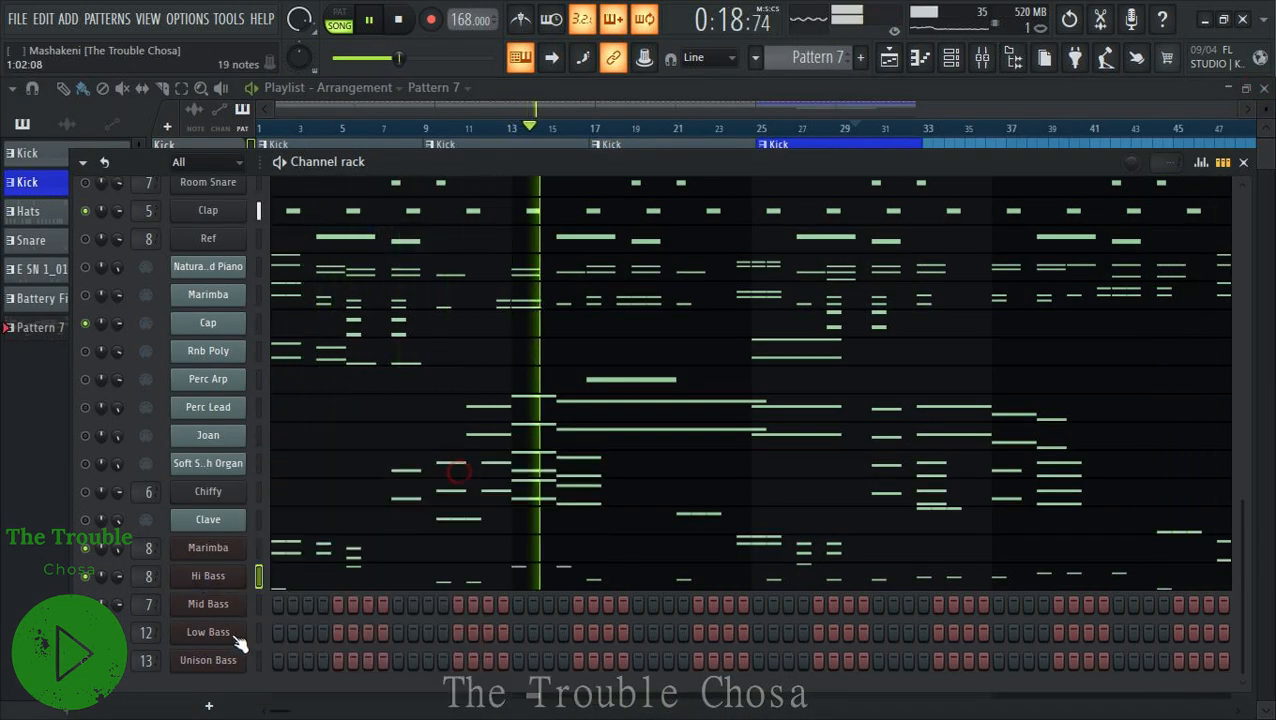
right_click(218, 621)
click(463, 493)
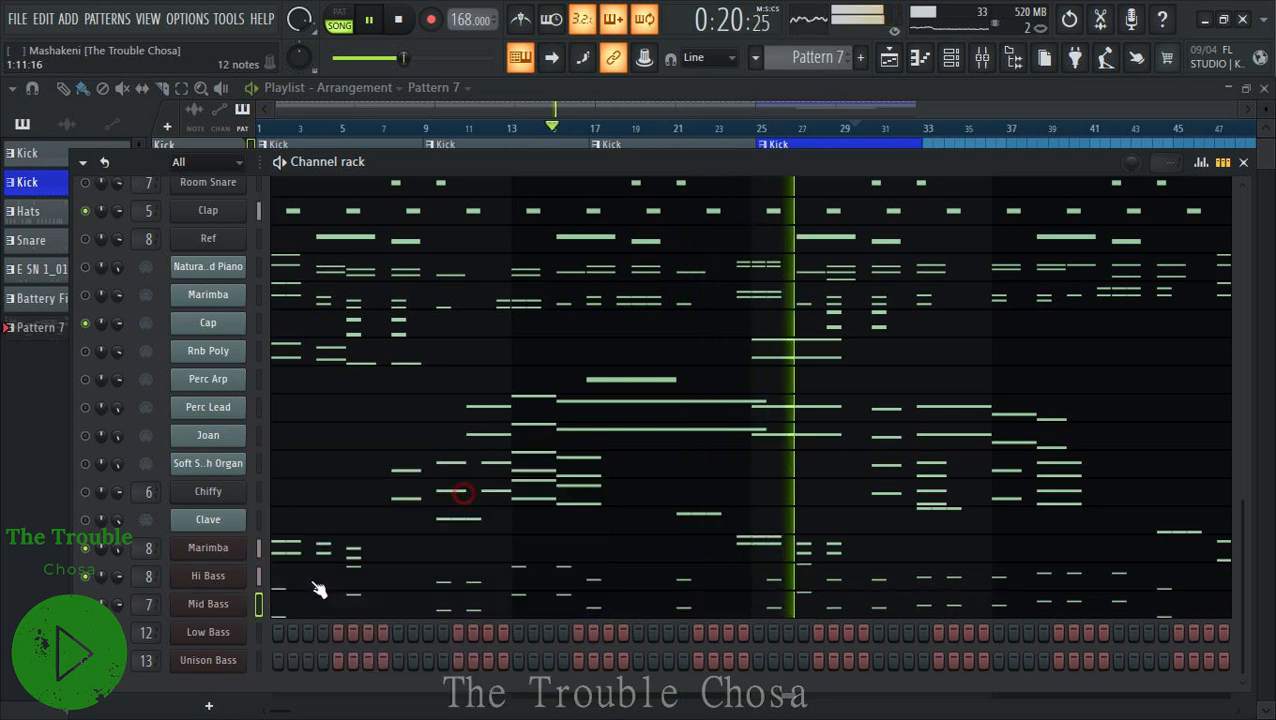
right_click(220, 643)
click(472, 487)
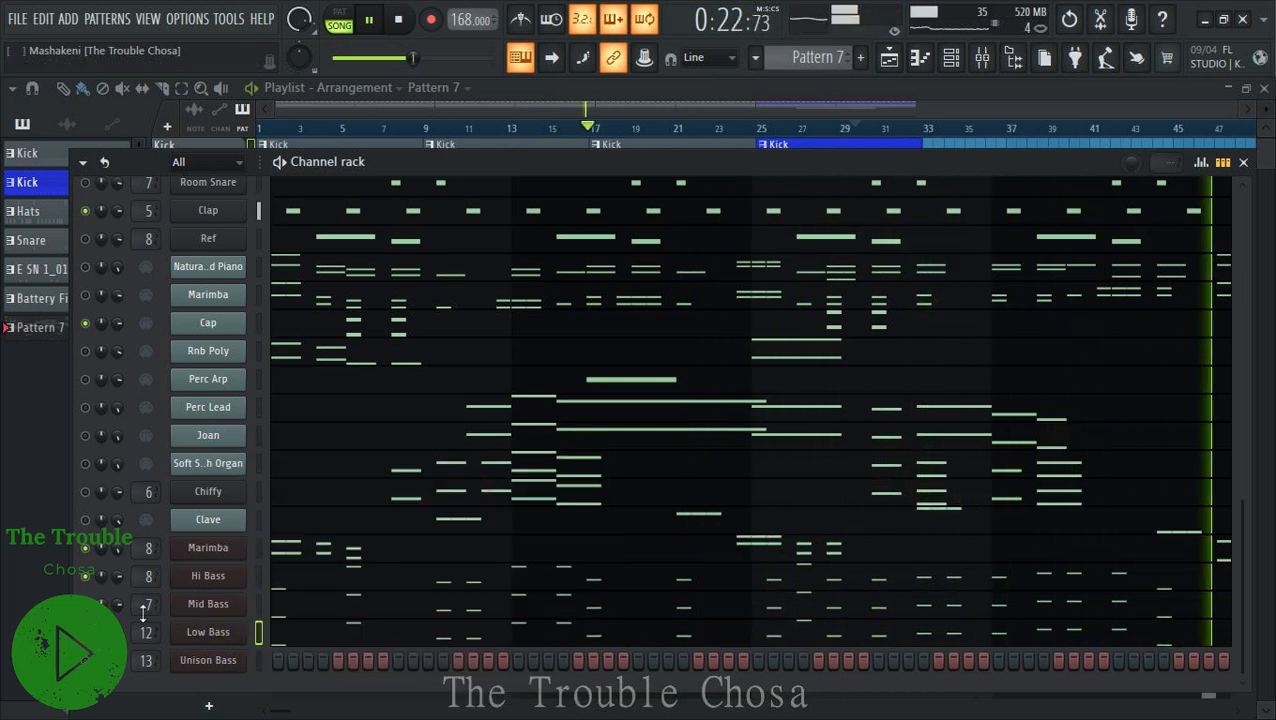
Open the Unison Bass piano roll and add B3 notes in bar 1: one step long at step 12, three steps long at step 14.
right_click(212, 663)
click(322, 450)
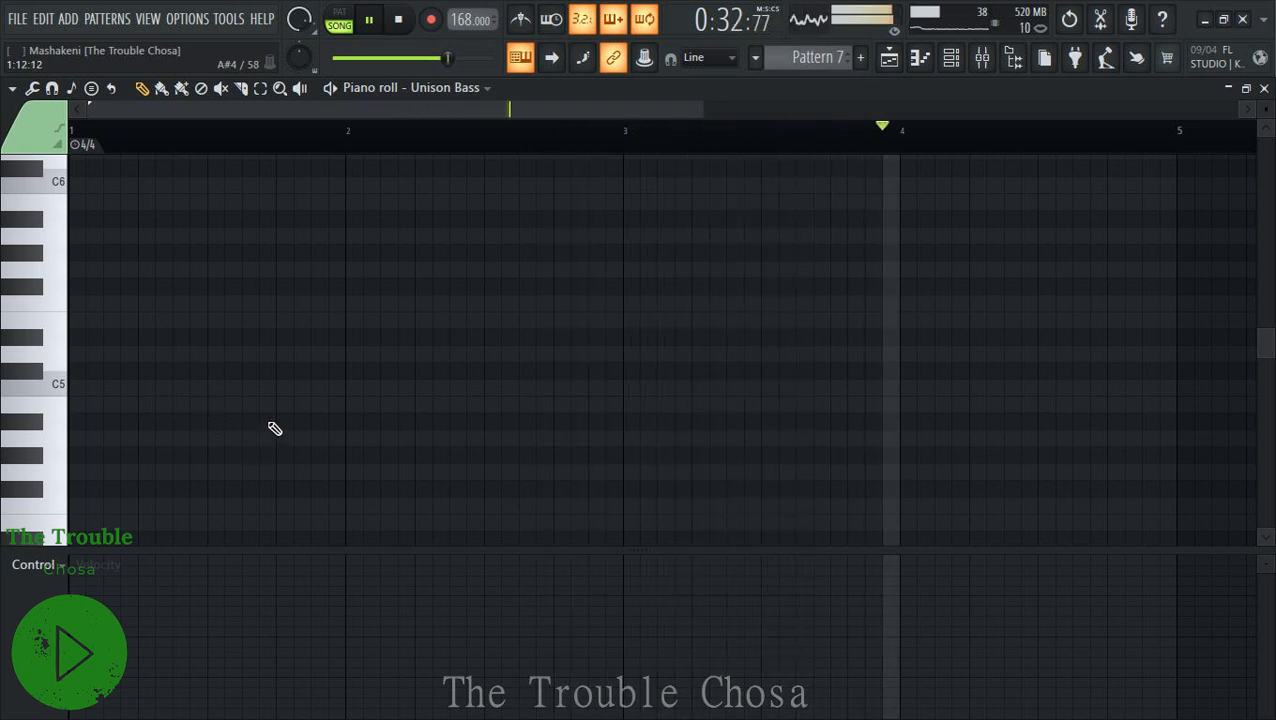
scroll(275, 426, down, 3)
click(249, 409)
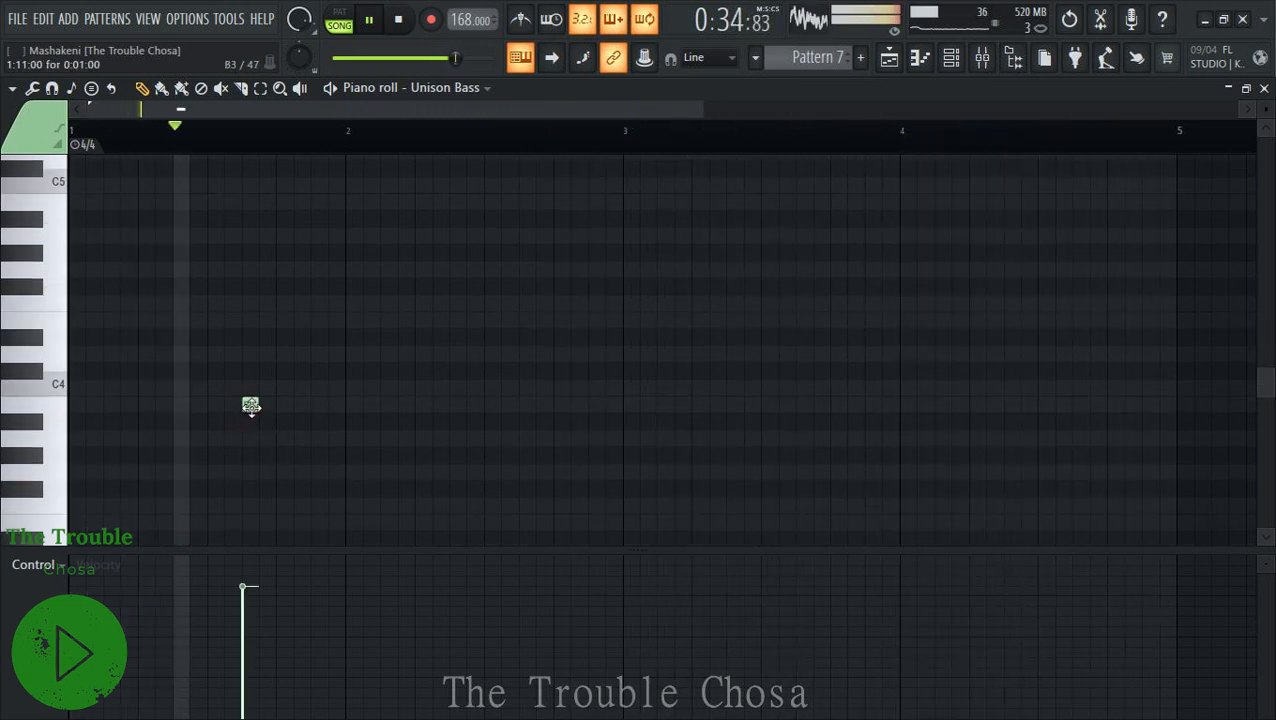
right_click(251, 406)
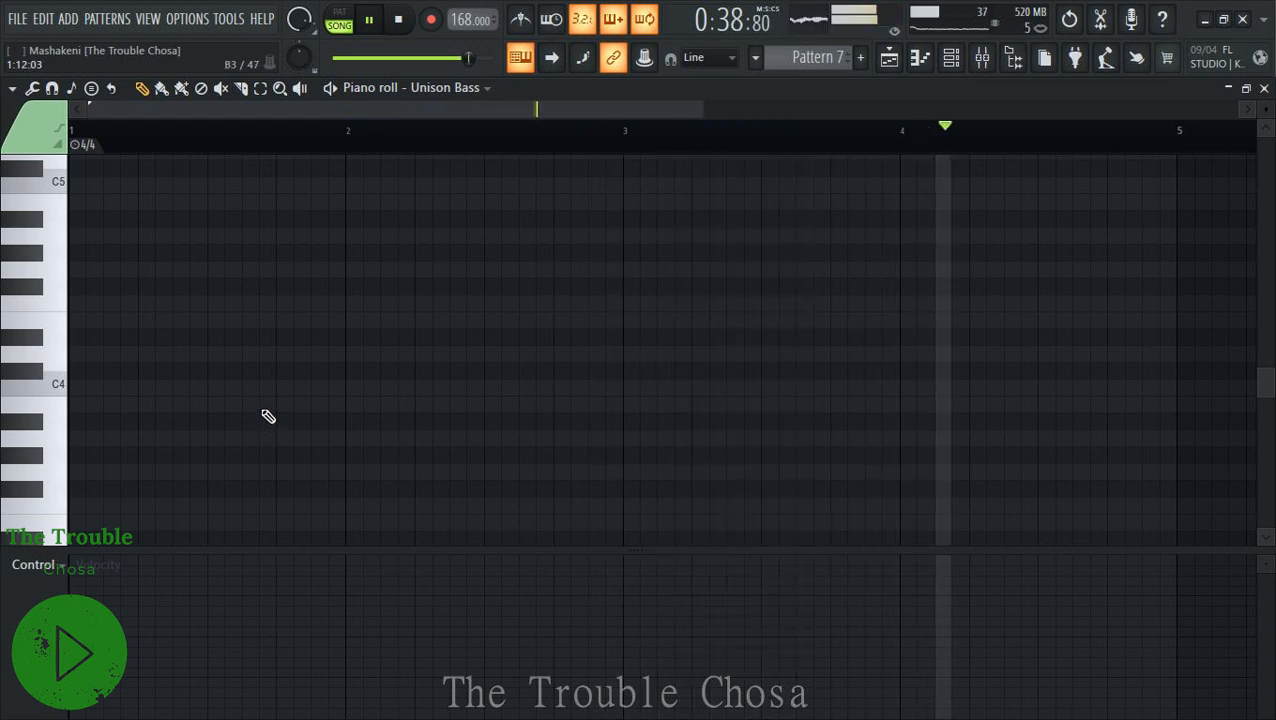
click(265, 405)
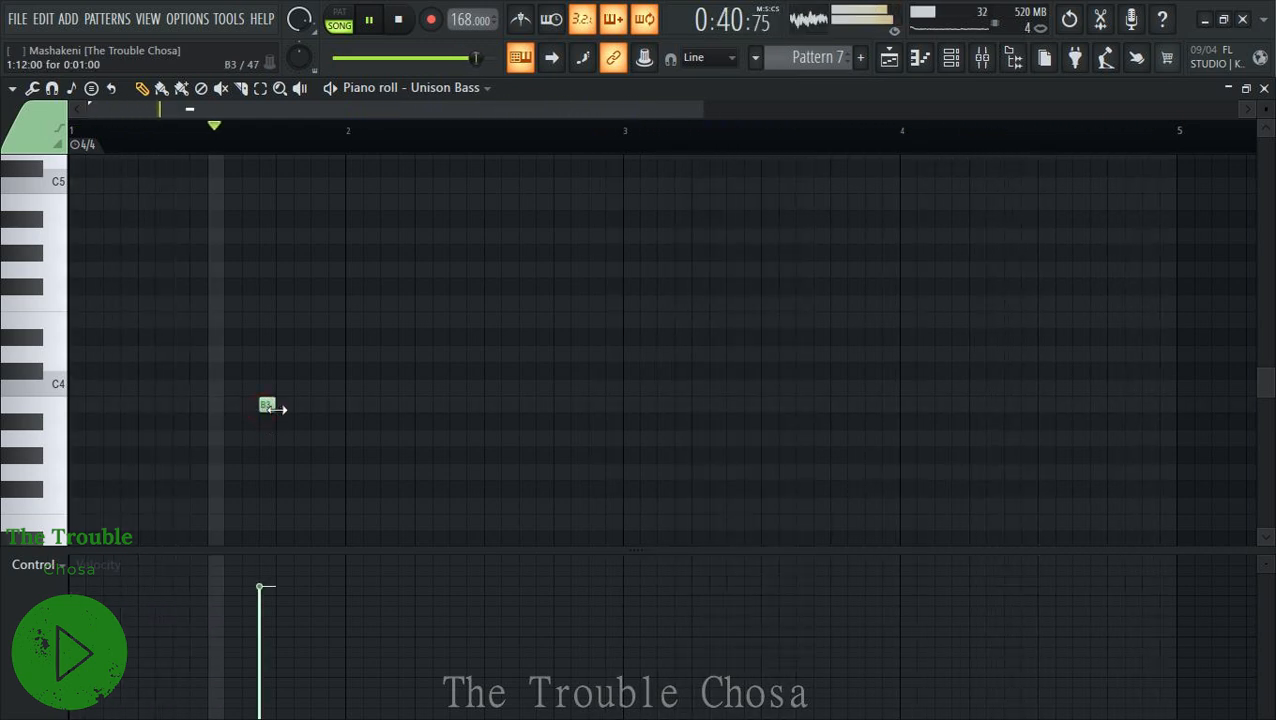
click(301, 405)
drag(306, 405, 344, 405)
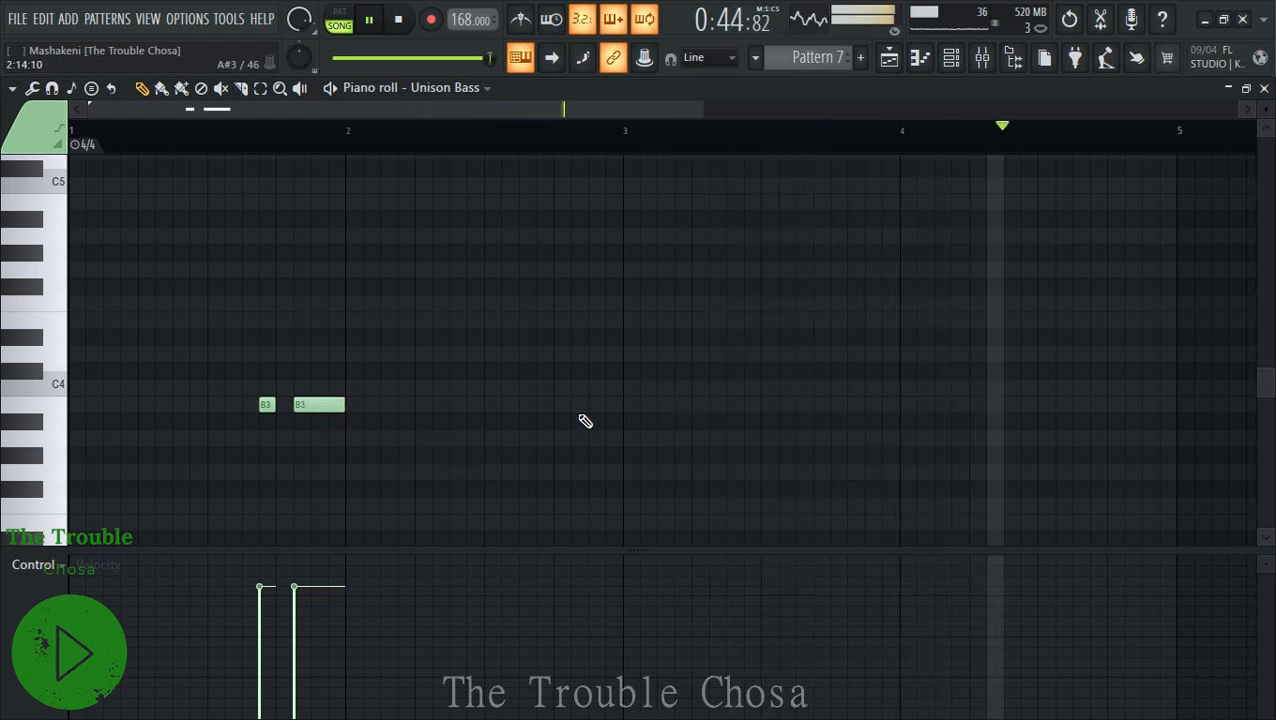
In bar 2, add a three-step C#4 at step 6 and two-step B4 notes at steps 1 and 4.
click(436, 373)
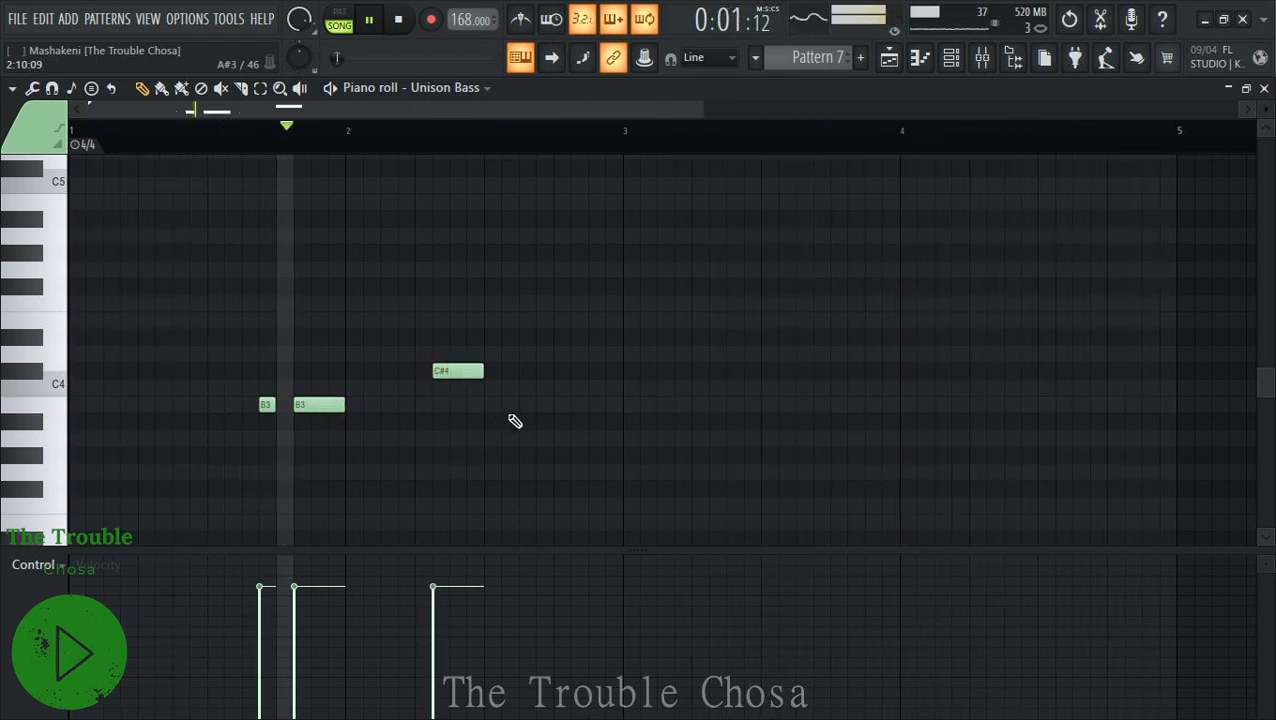
click(348, 201)
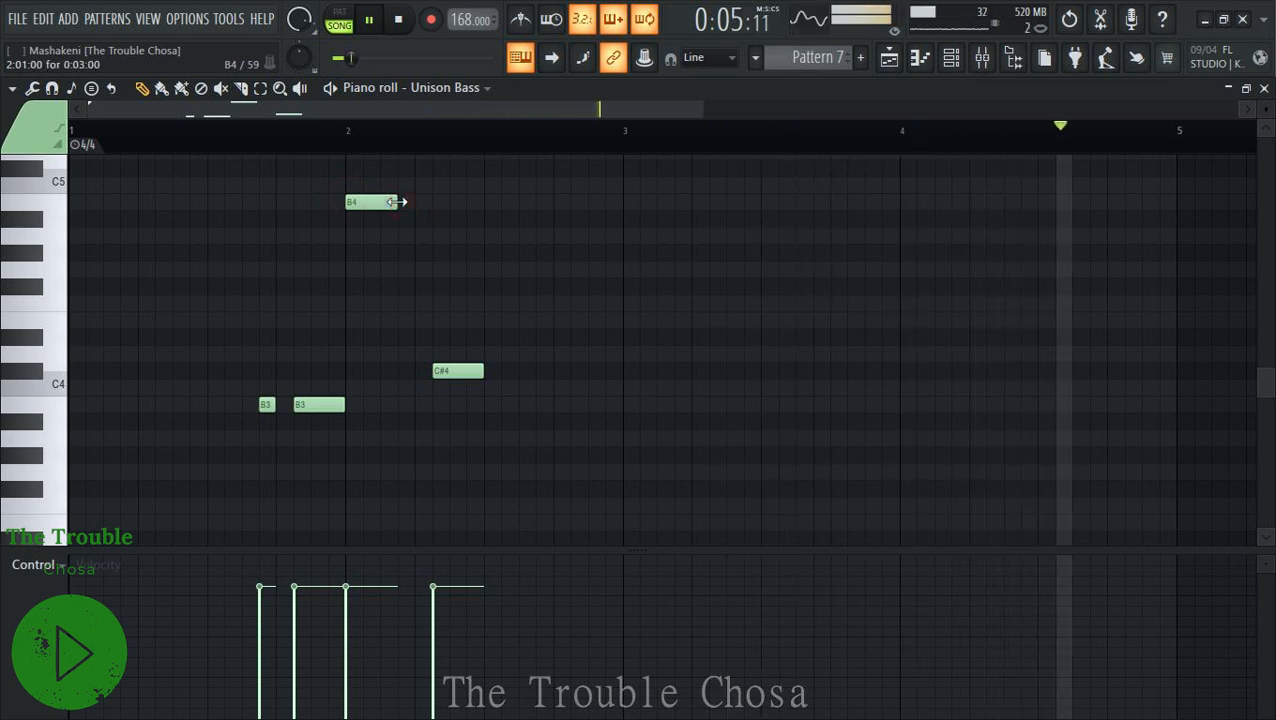
drag(388, 203, 380, 204)
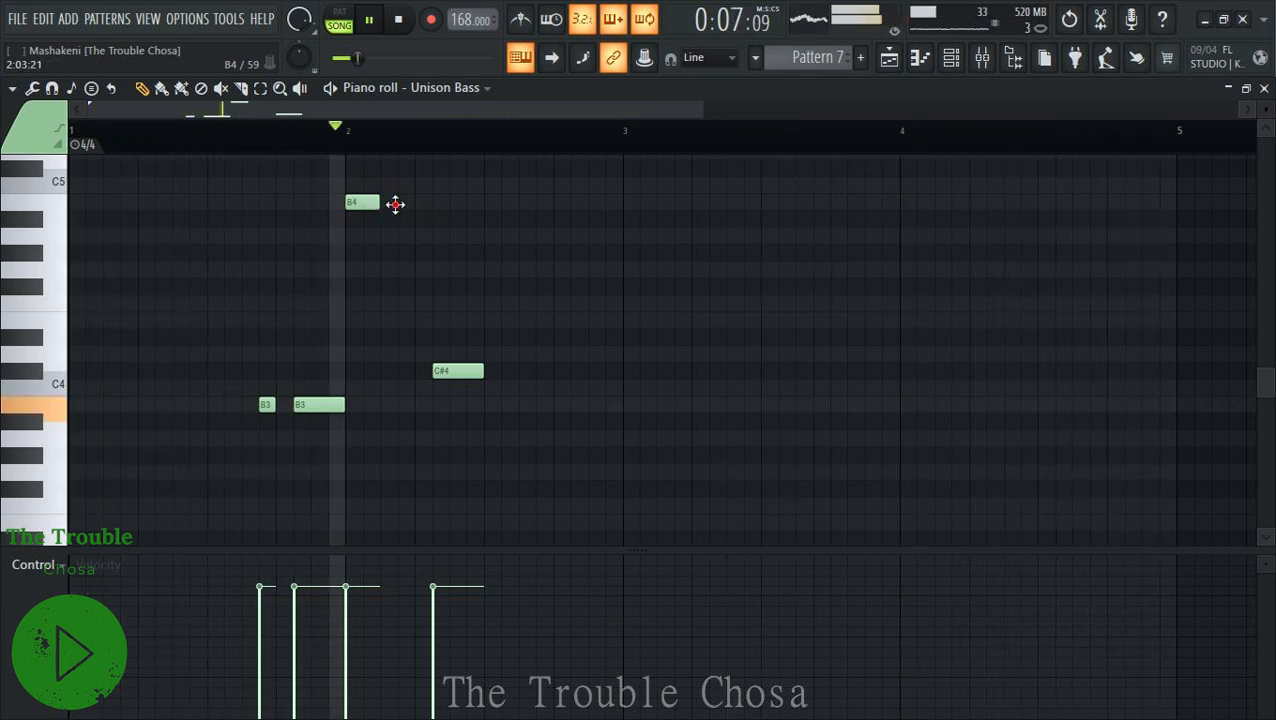
click(403, 203)
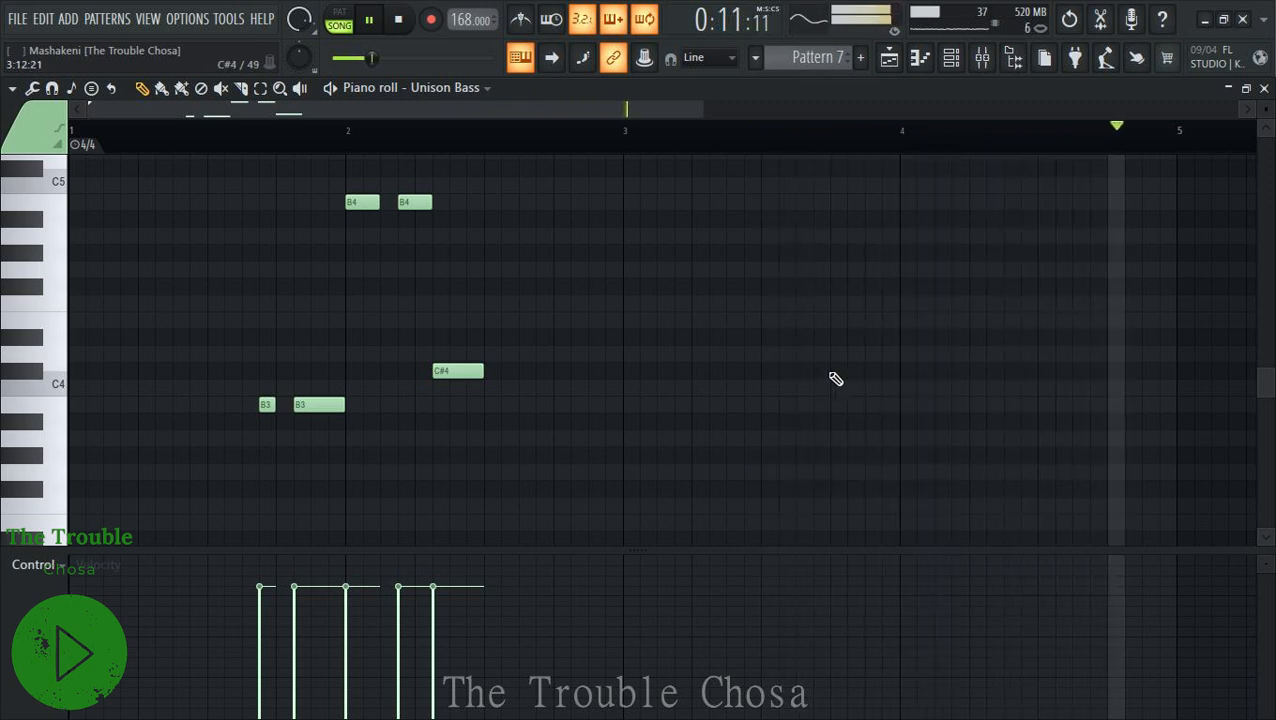
Add C#4 at bar 3 step 9, D#4 notes at bar 3 steps 12 and 14, and a three-step D#4 at bar 4 step 1.
click(770, 371)
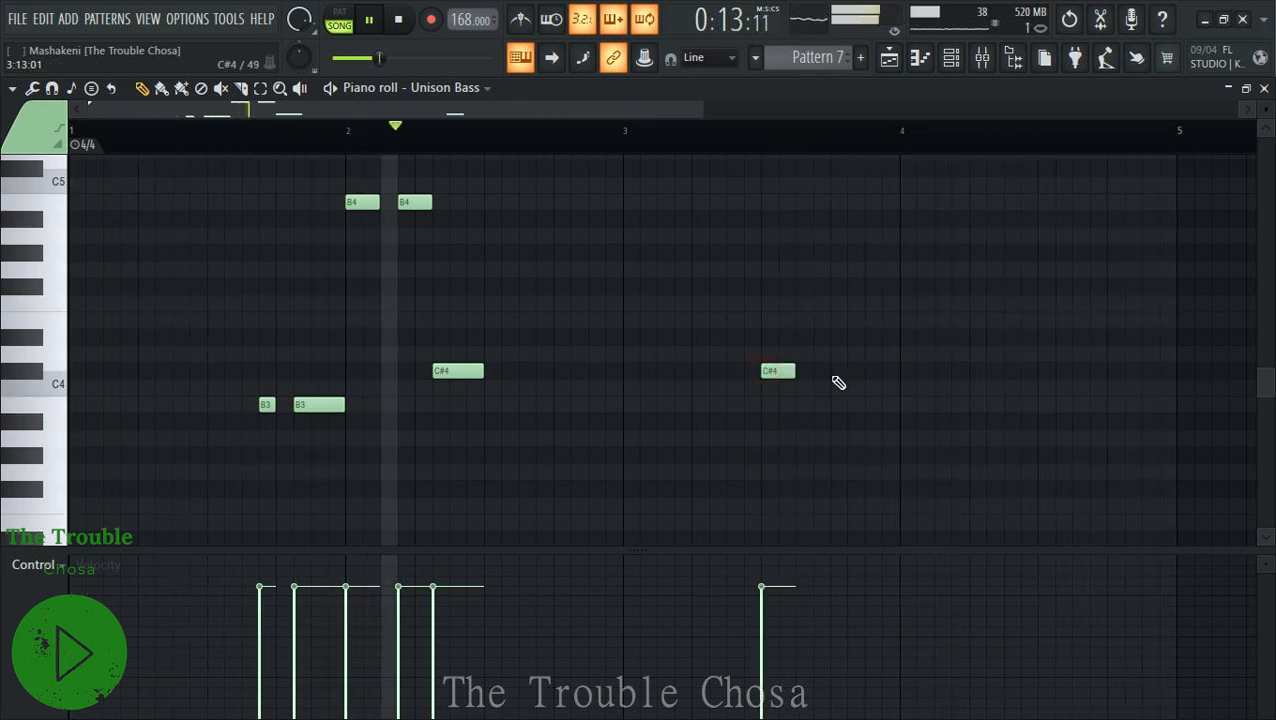
click(818, 337)
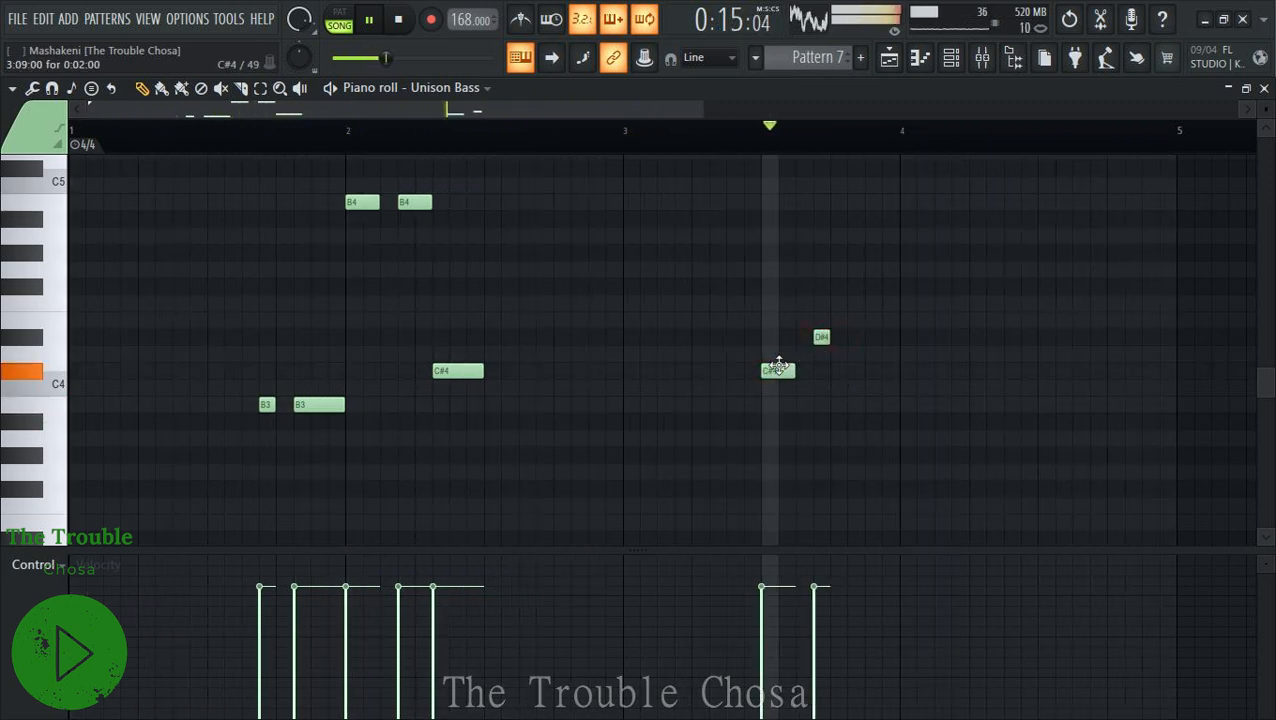
click(850, 337)
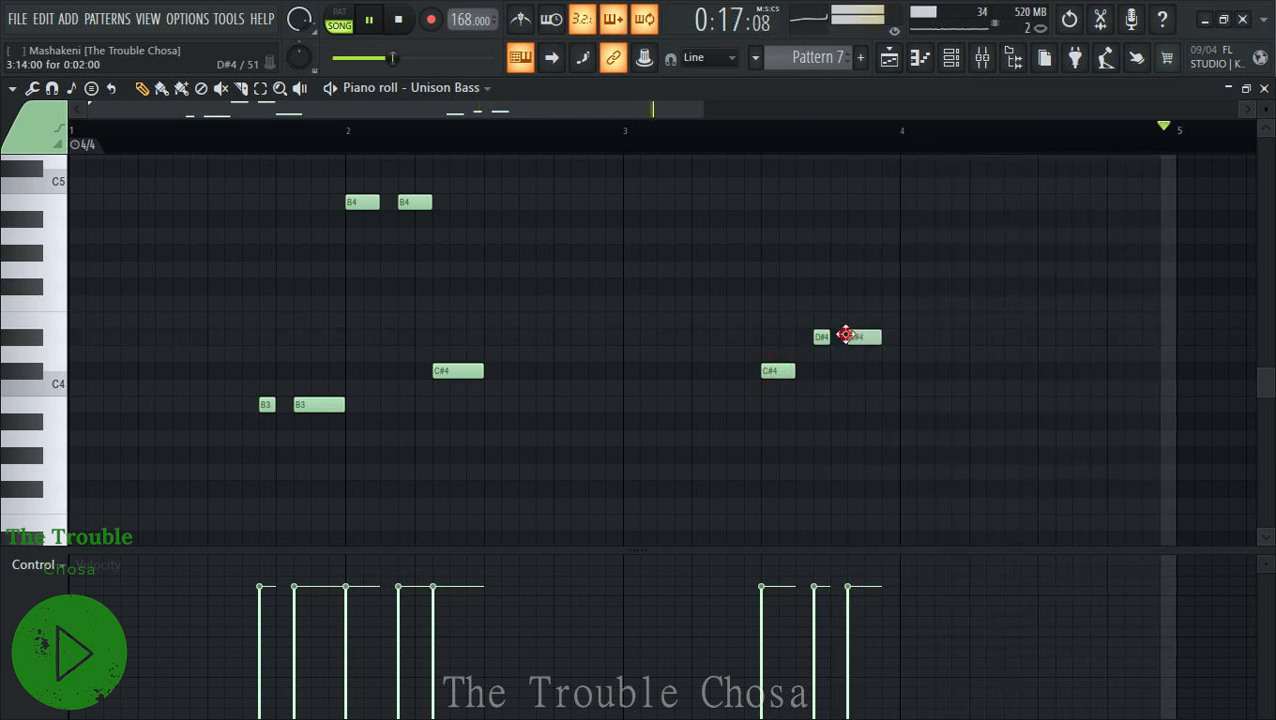
click(905, 337)
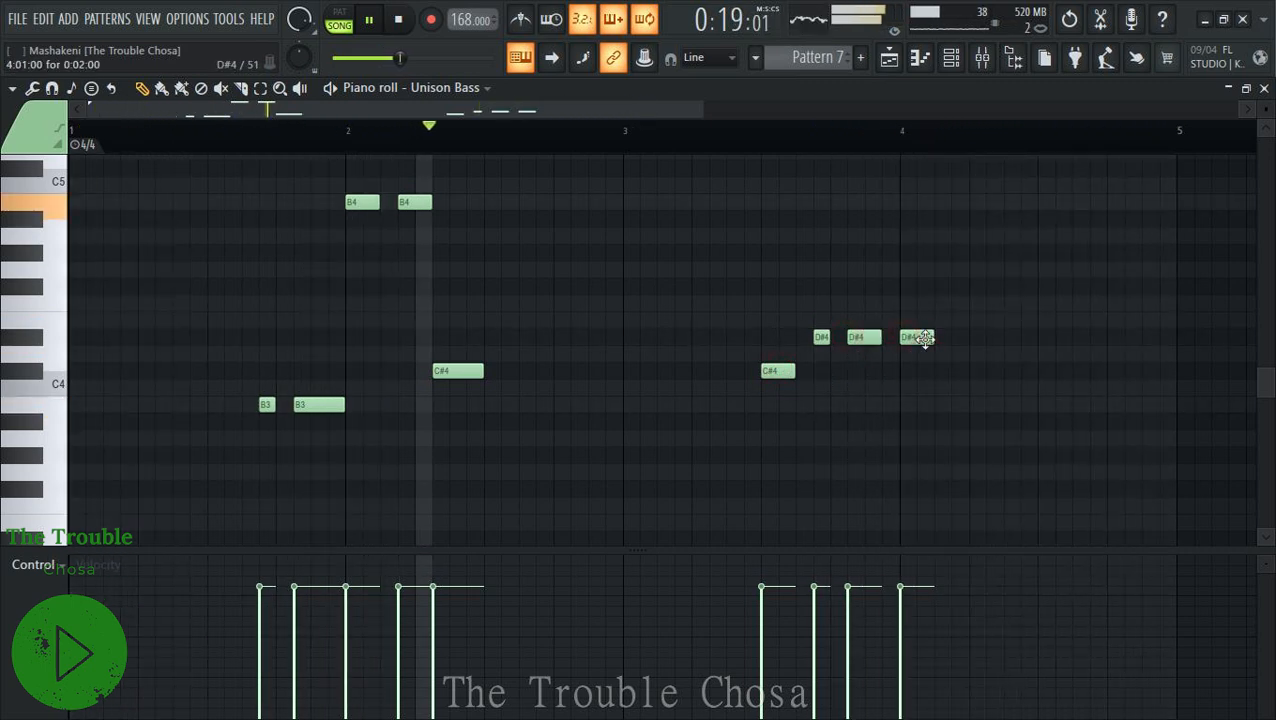
drag(943, 337, 952, 337)
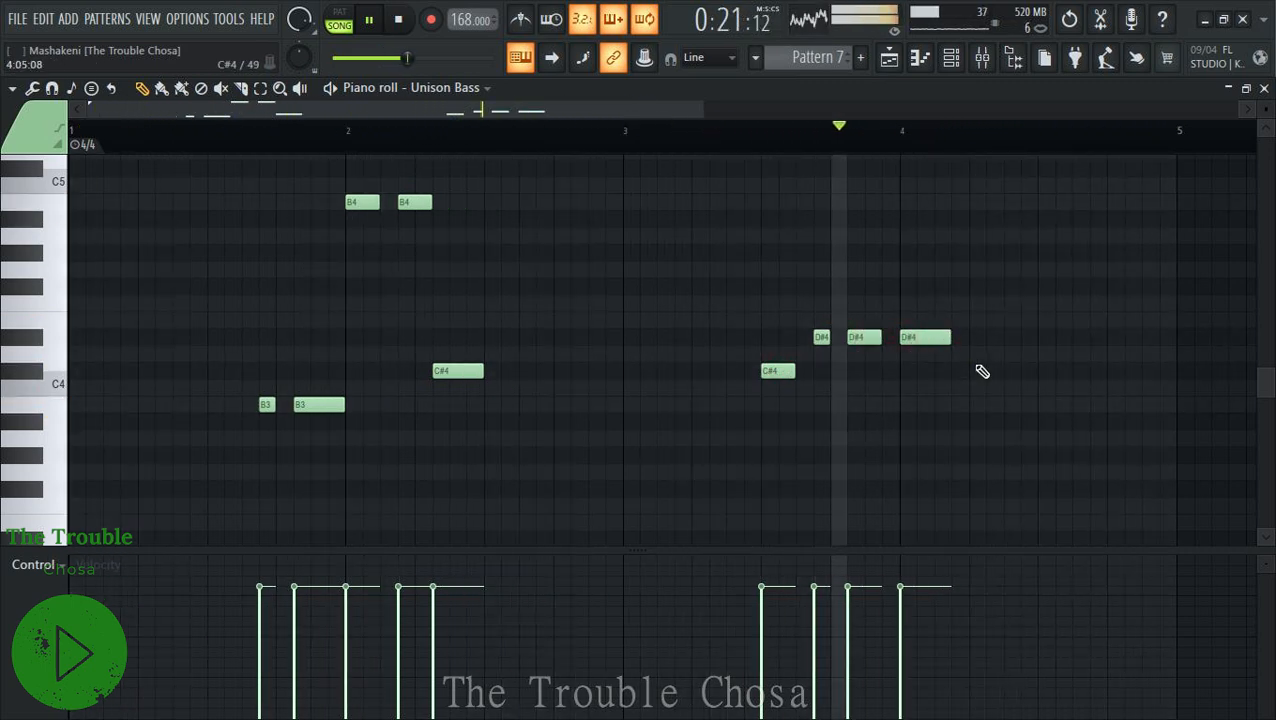
Add F#4 notes at steps 4, 6 and 9 of bar 4, making the middle one two steps long, and close the piano roll.
click(955, 286)
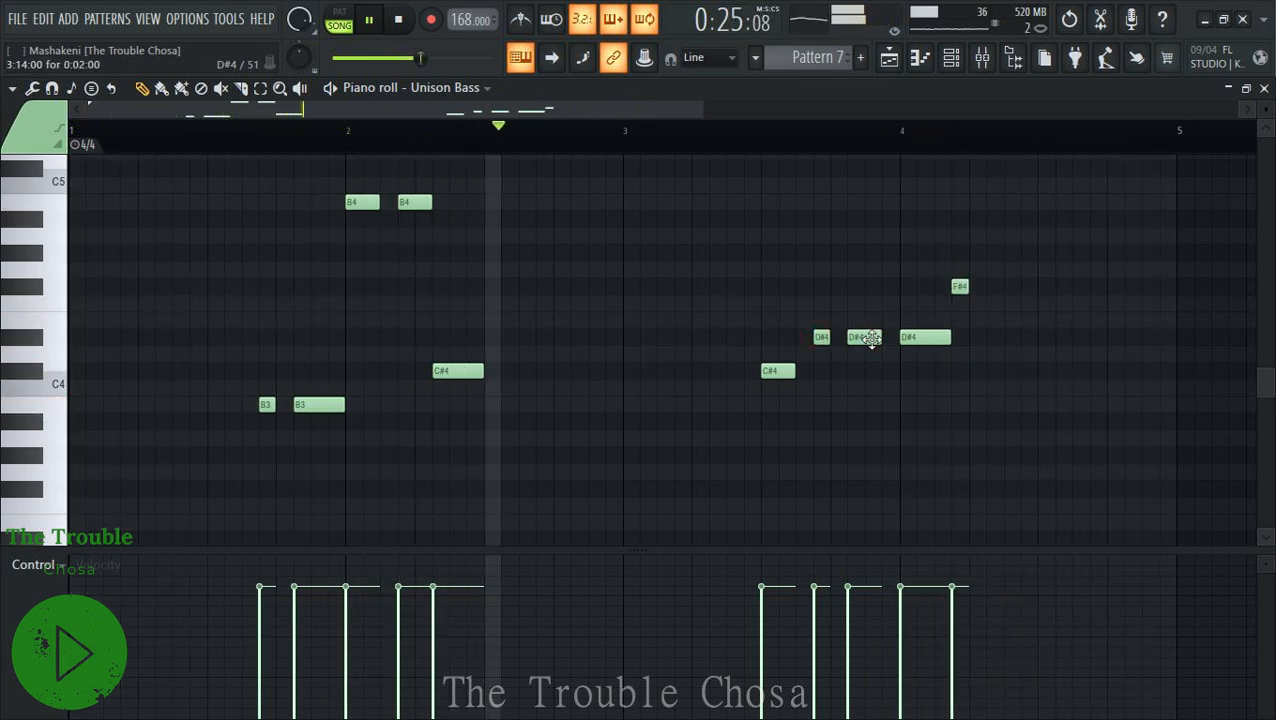
click(992, 288)
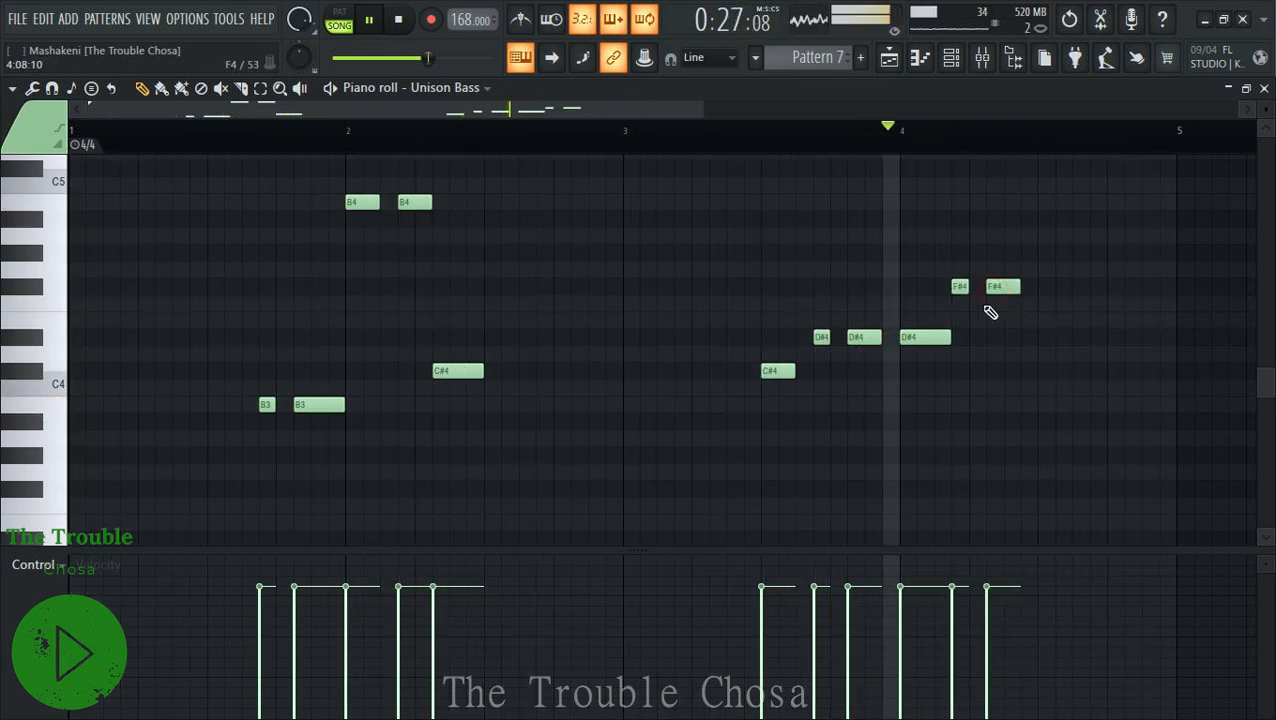
click(1040, 286)
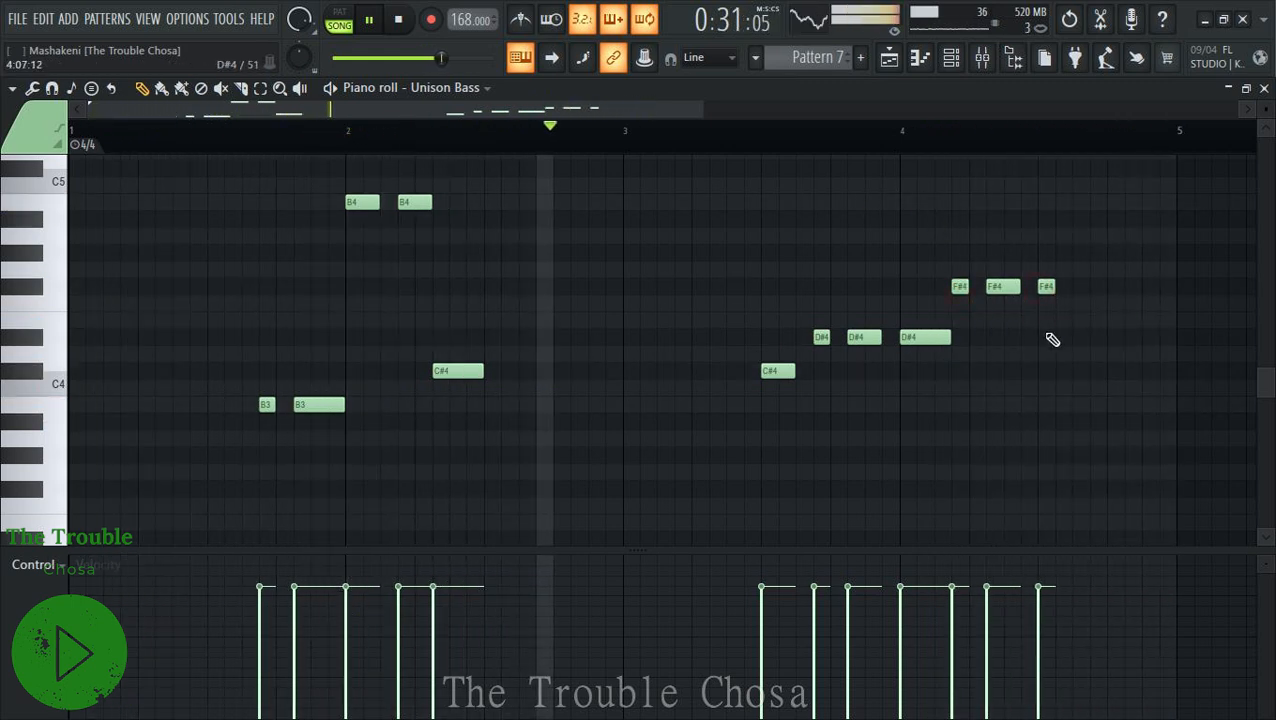
click(1264, 88)
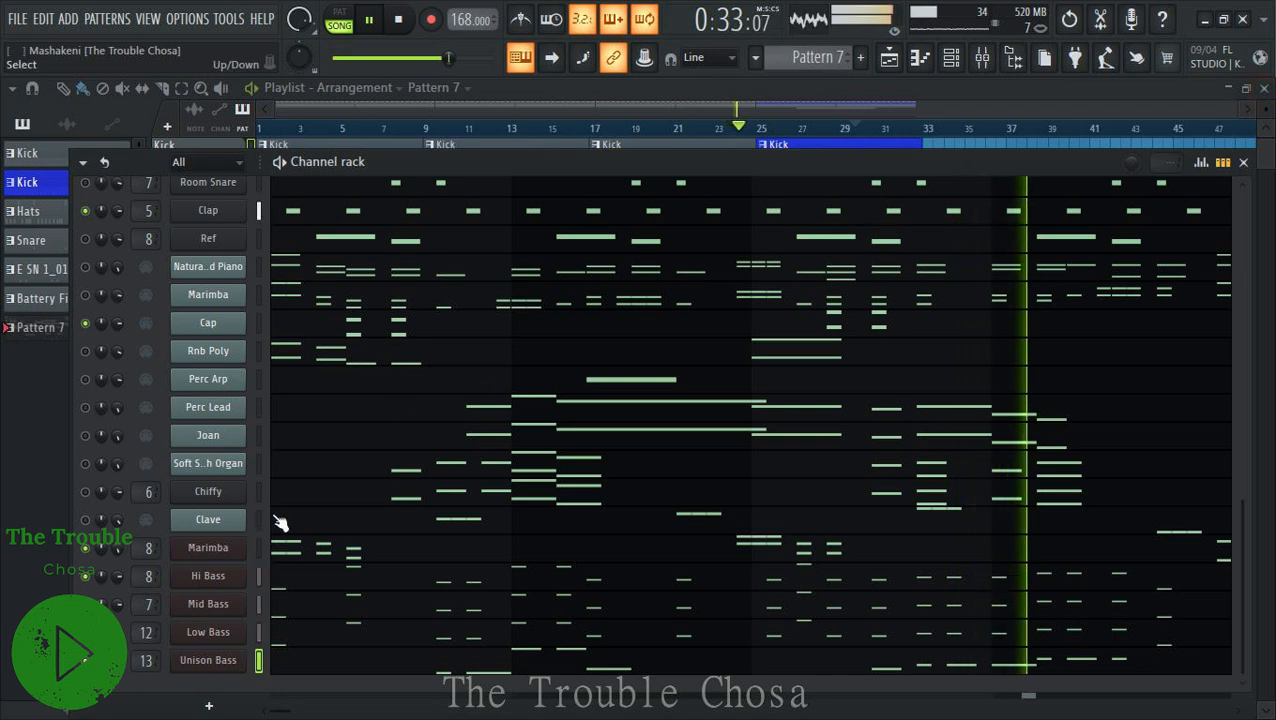
Unmute all channels in the channel rack by switching Solo on and off again for the Clave channel.
right_click(86, 519)
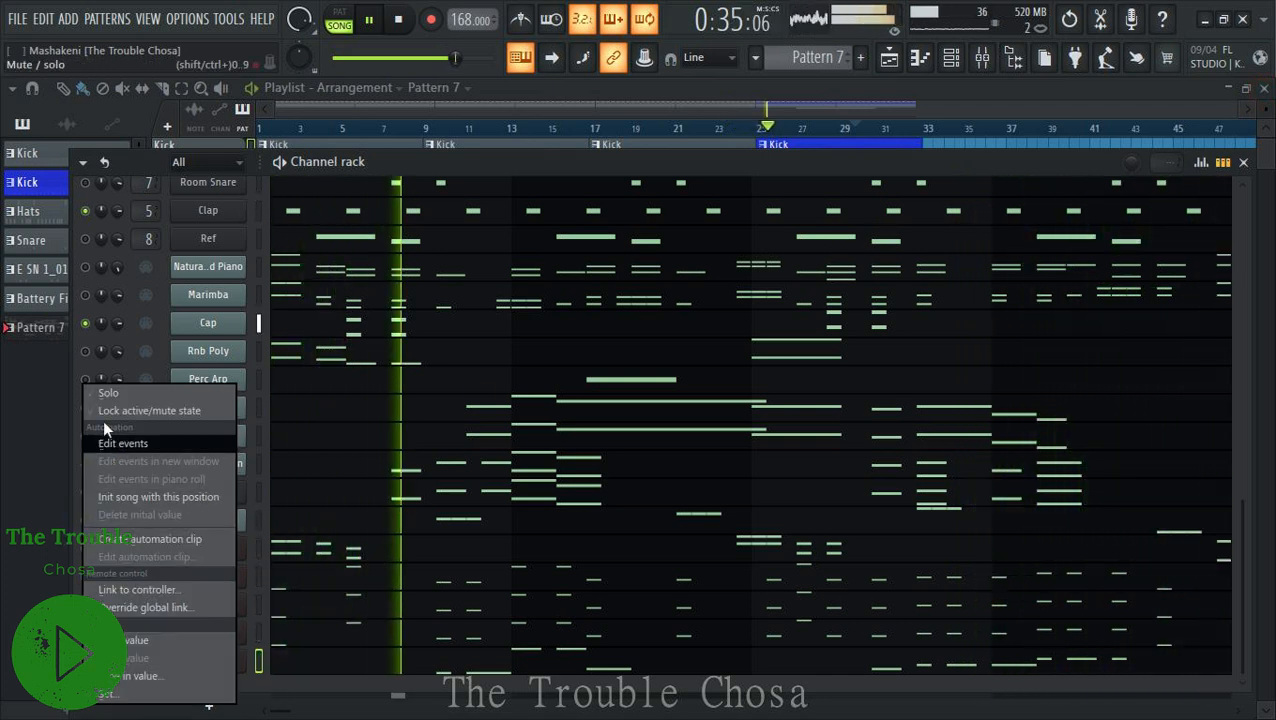
click(108, 393)
right_click(110, 497)
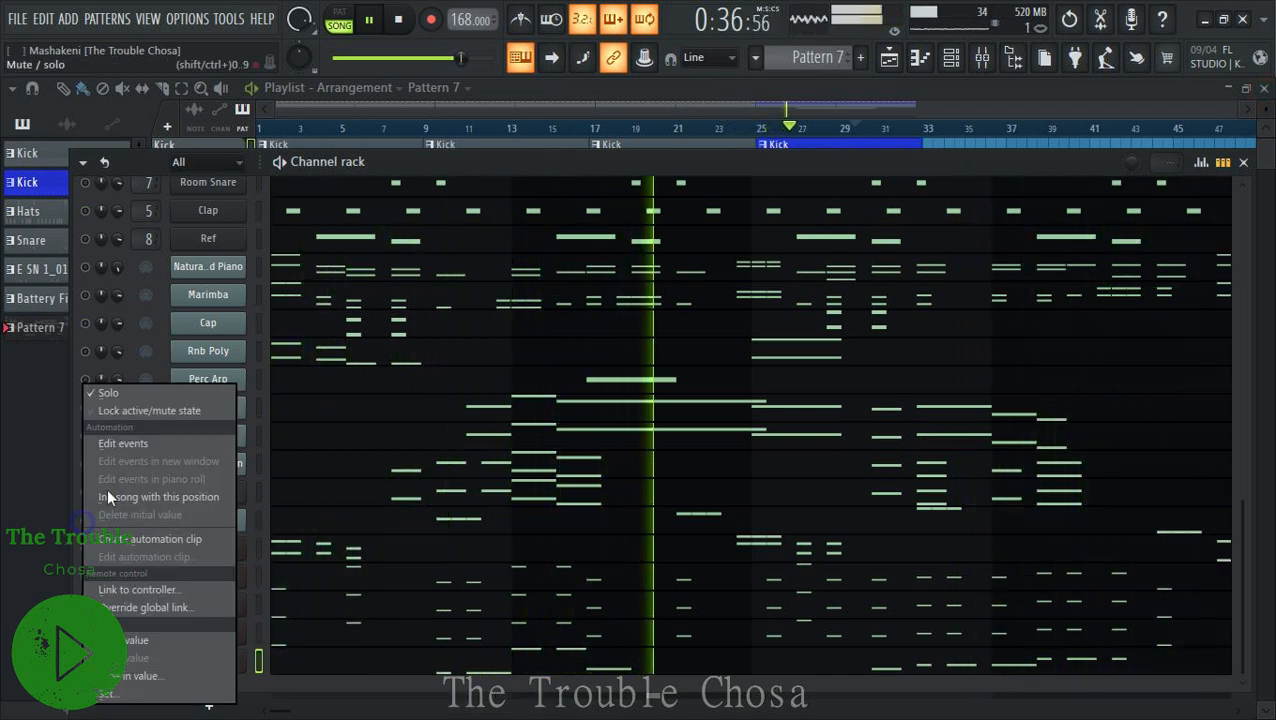
click(126, 395)
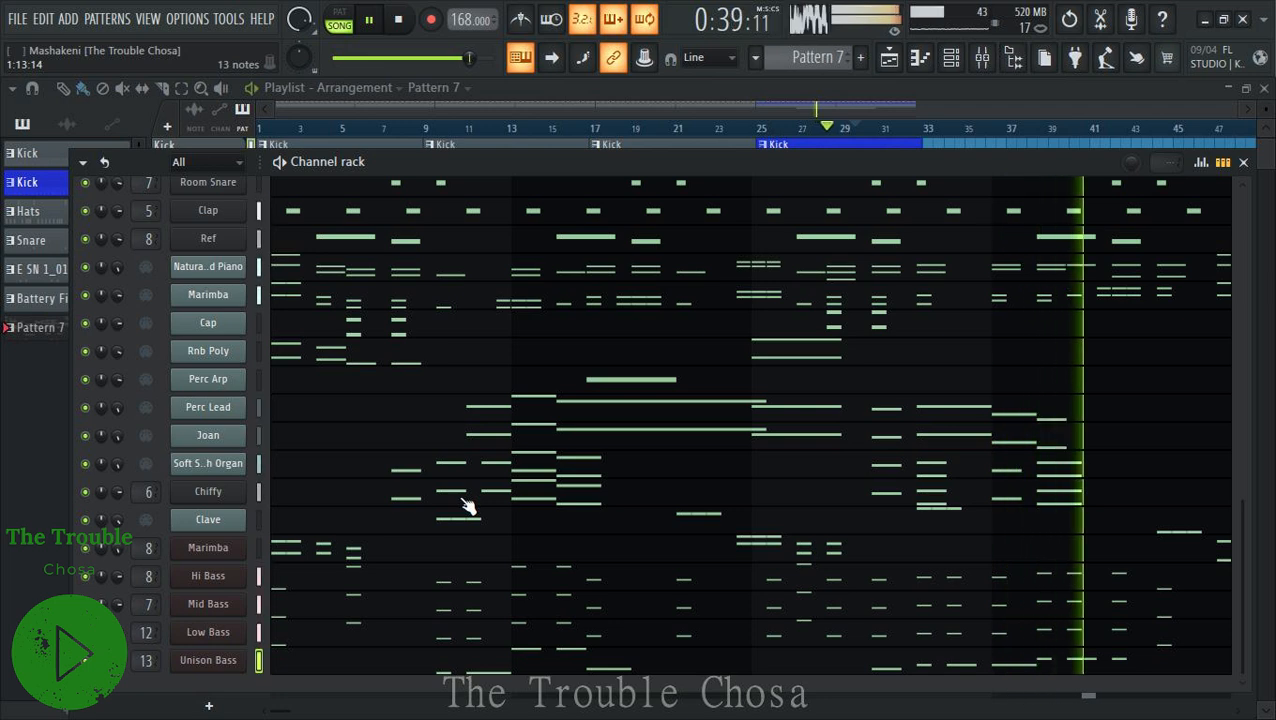
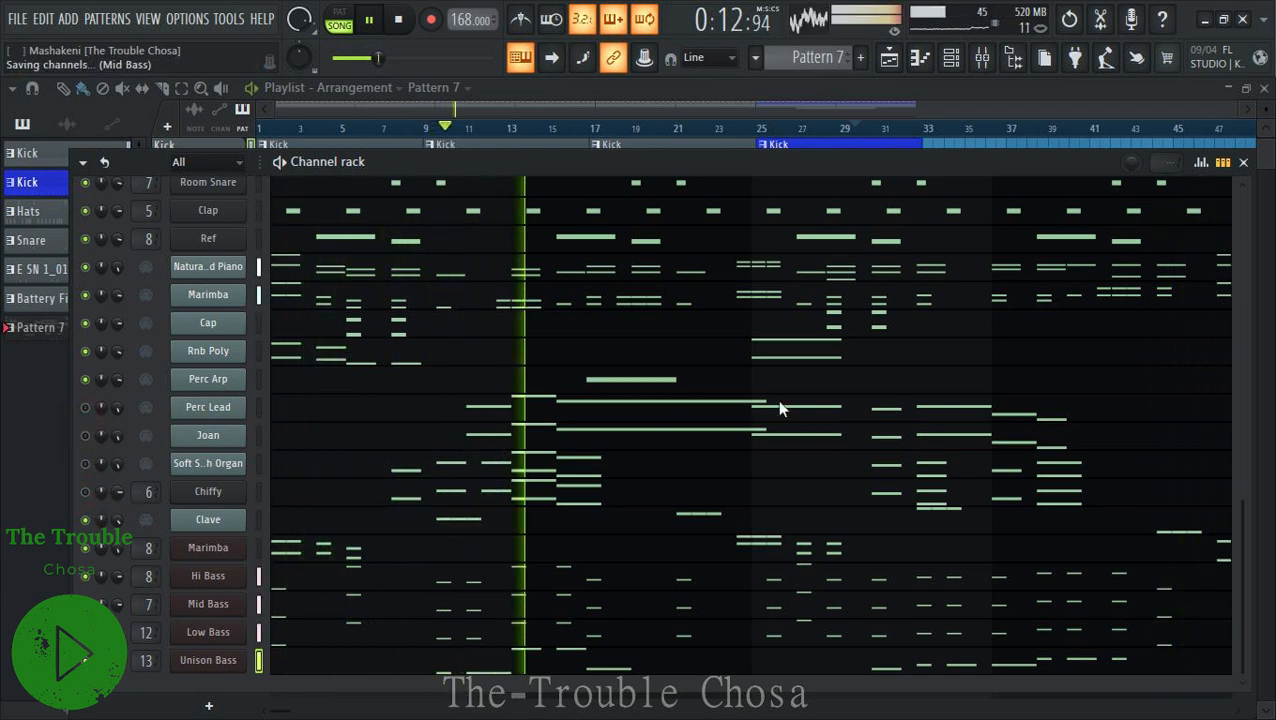
Open the Battery Fill clip from the playlist, examine its tom and crash notes, and return to the playlist.
click(889, 62)
key(alt+Tab)
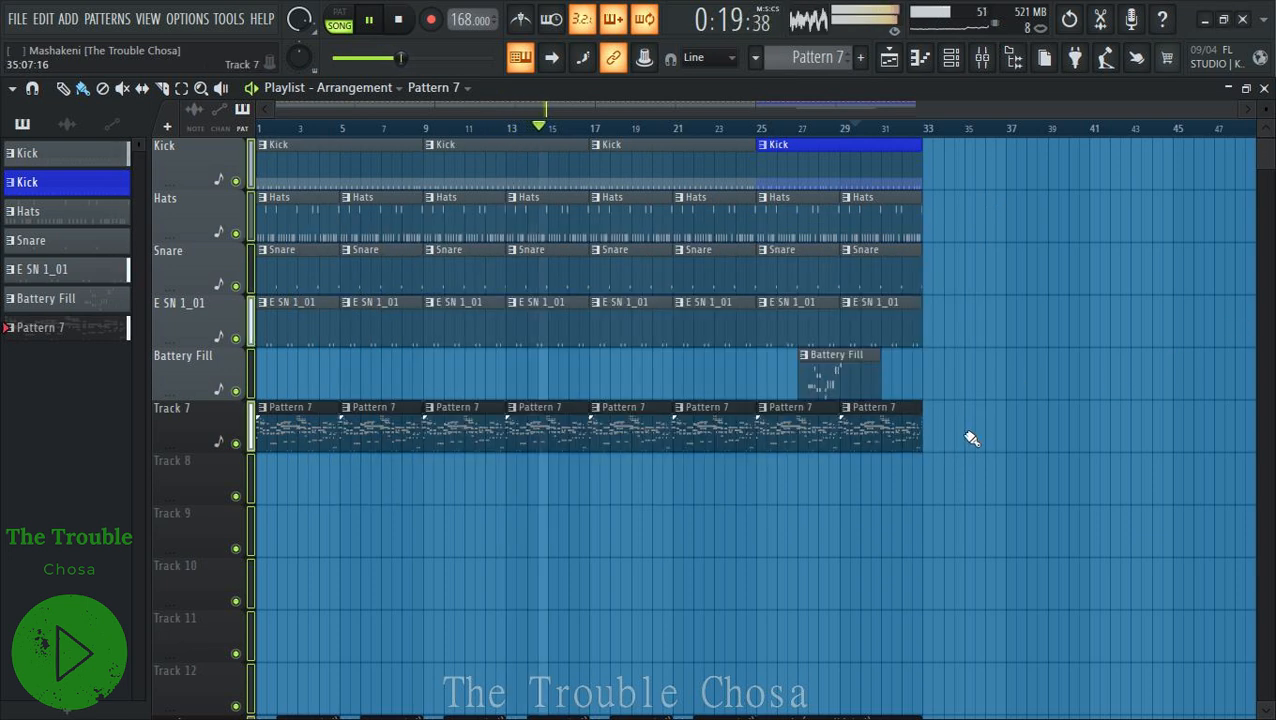
double_click(844, 375)
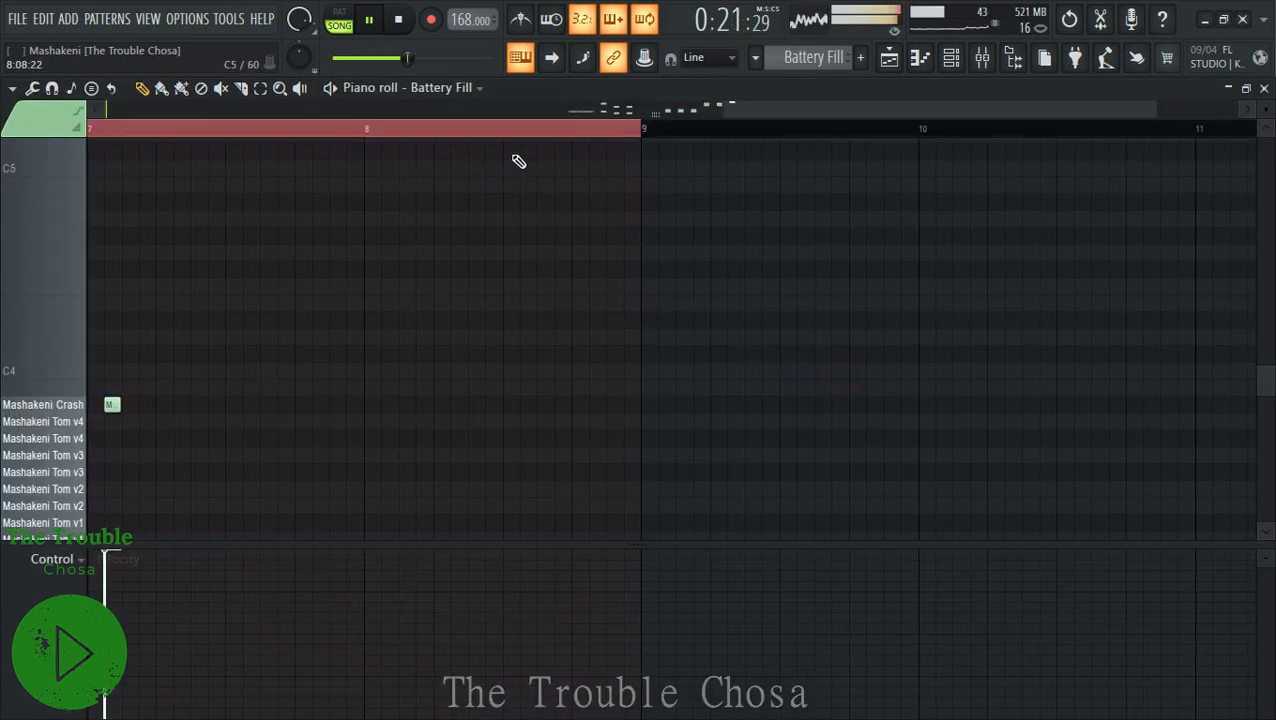
scroll(532, 147, down, 6)
scroll(715, 233, down, 4)
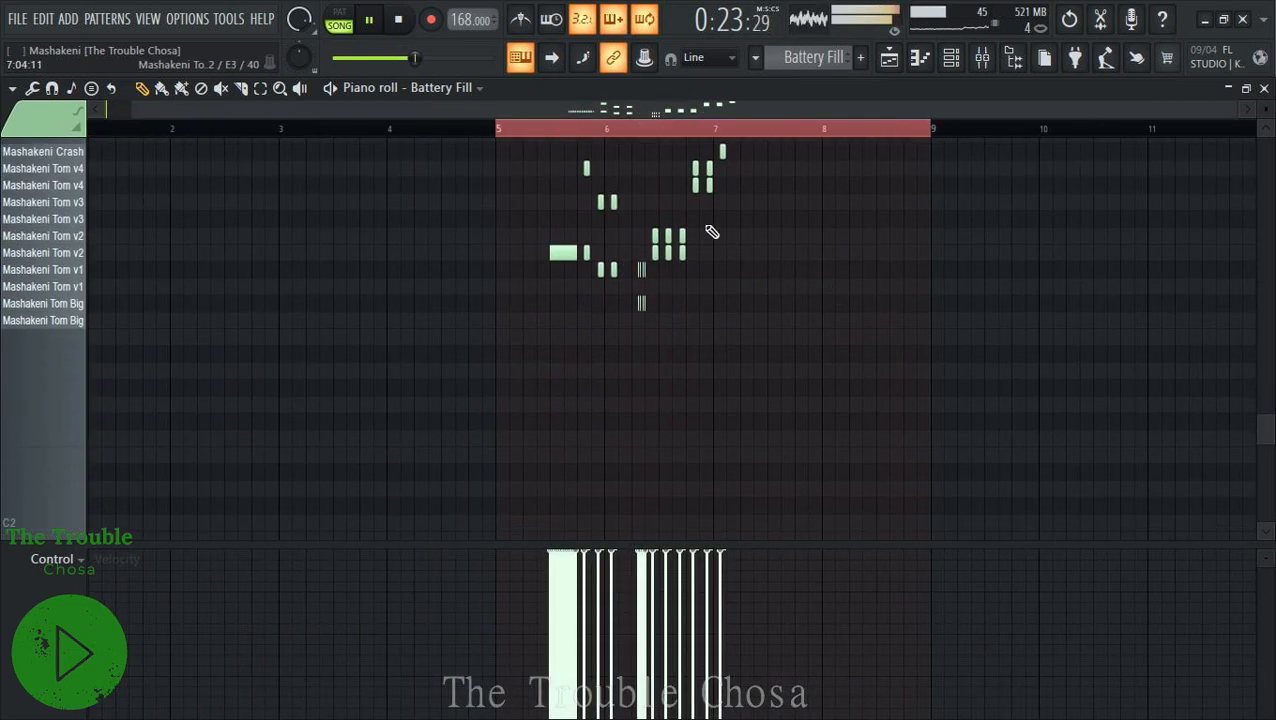
scroll(680, 133, up, 3)
scroll(680, 133, down, 3)
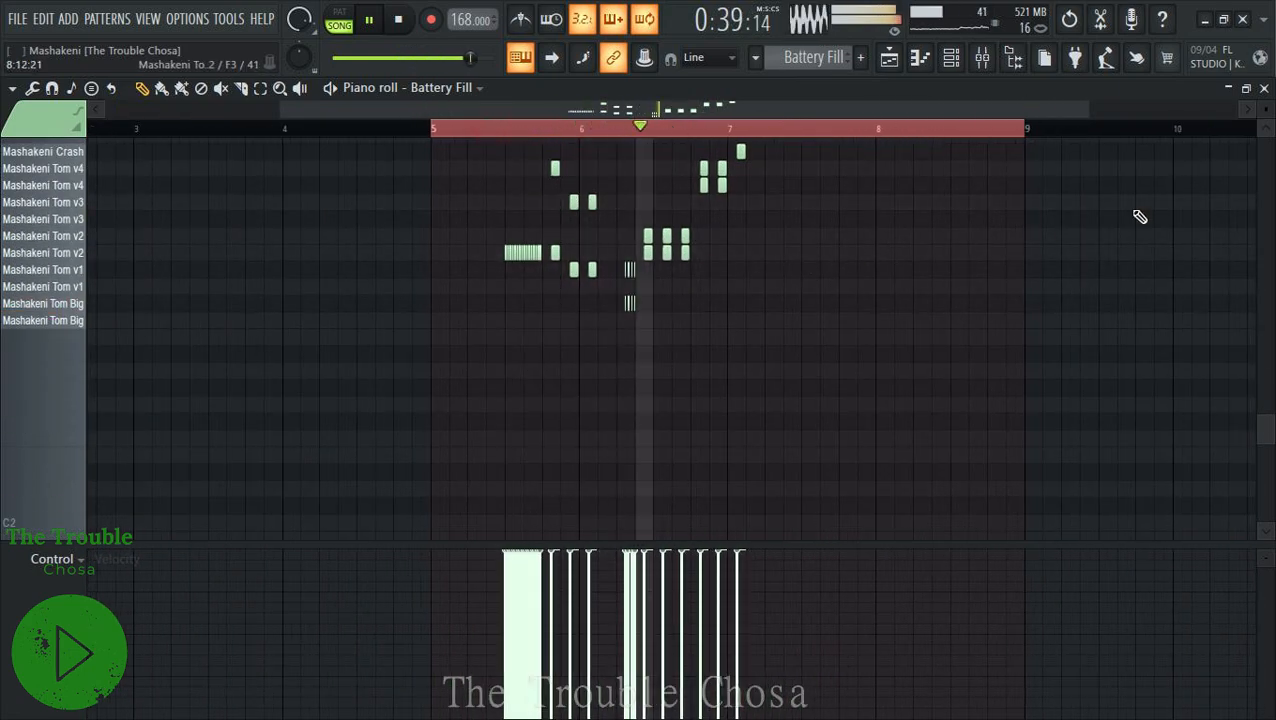
key(F5)
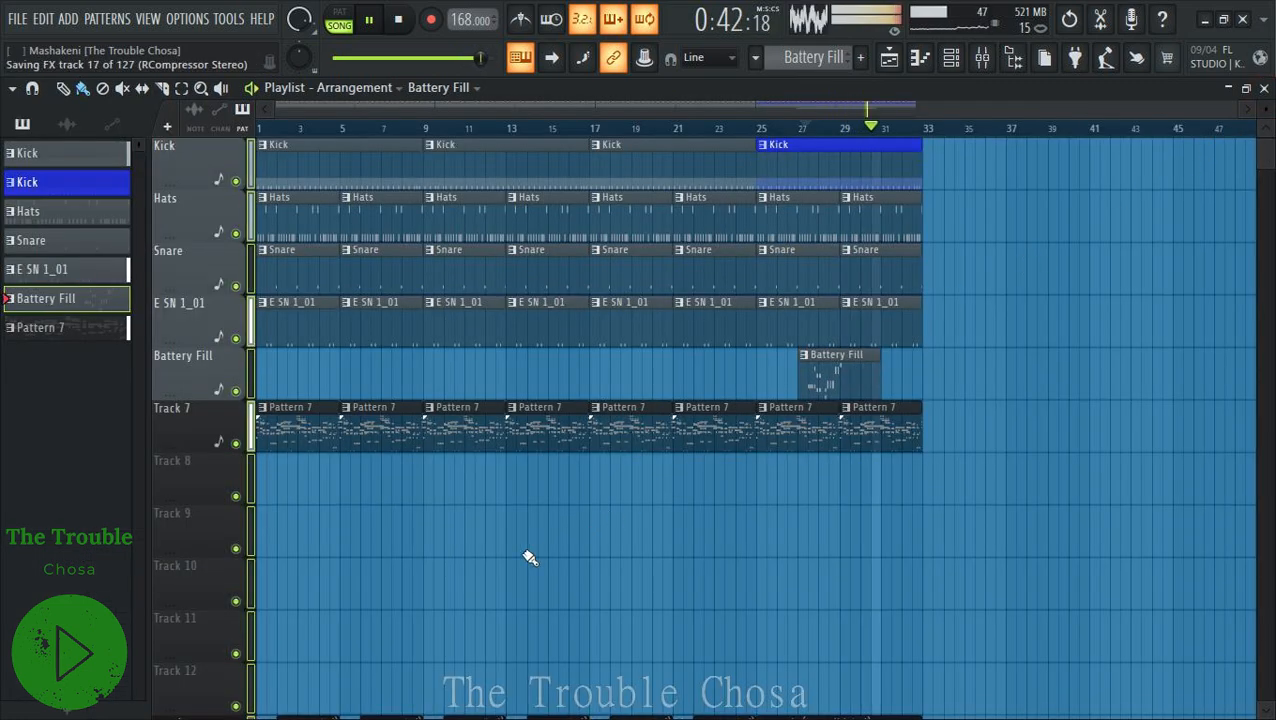
Select the clips on the vocals (consolidated) track and move the track up between the Tempo and Kick tracks.
scroll(441, 507, down, 5)
scroll(441, 507, up, 4)
scroll(445, 505, down, 3)
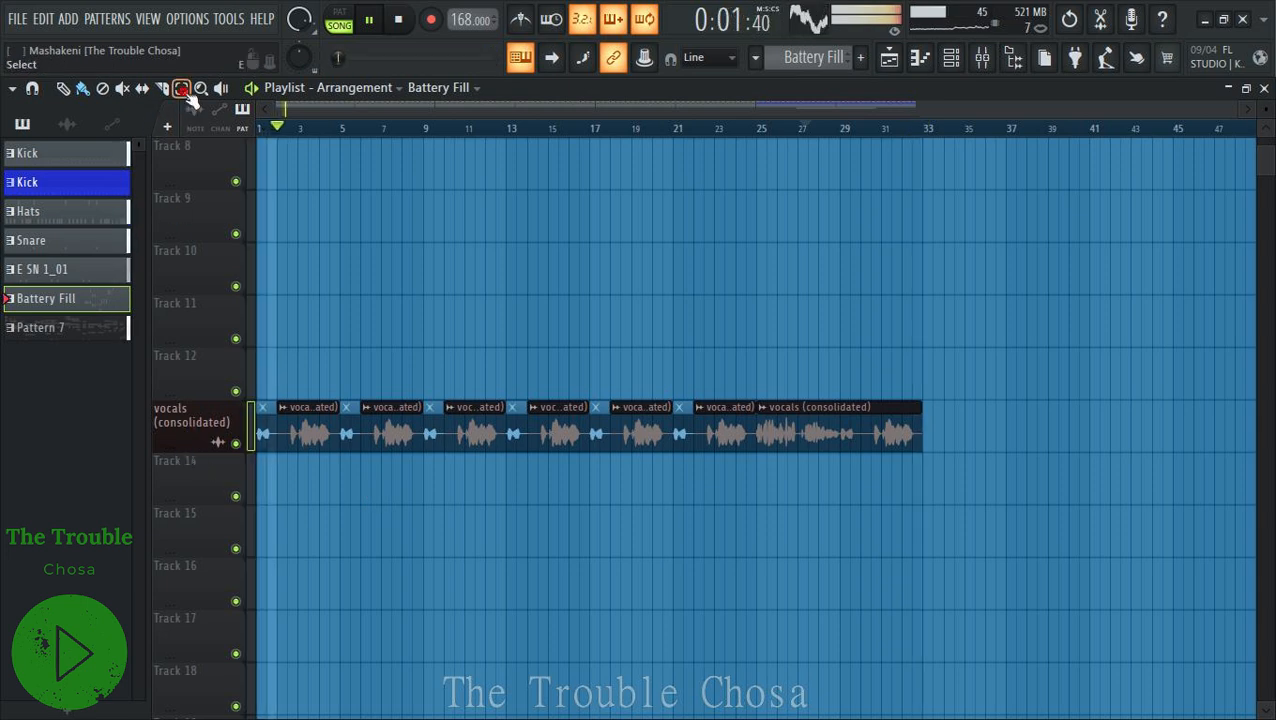
click(179, 421)
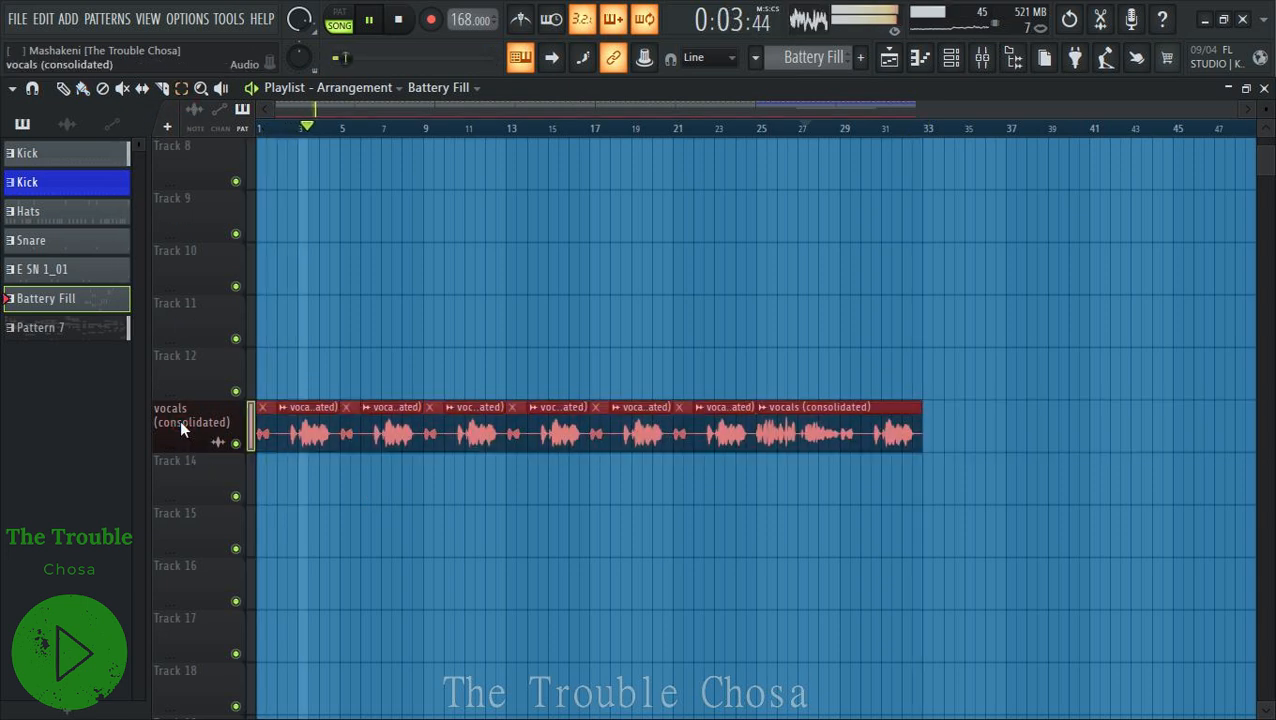
scroll(179, 420, up, 1)
scroll(179, 430, up, 6)
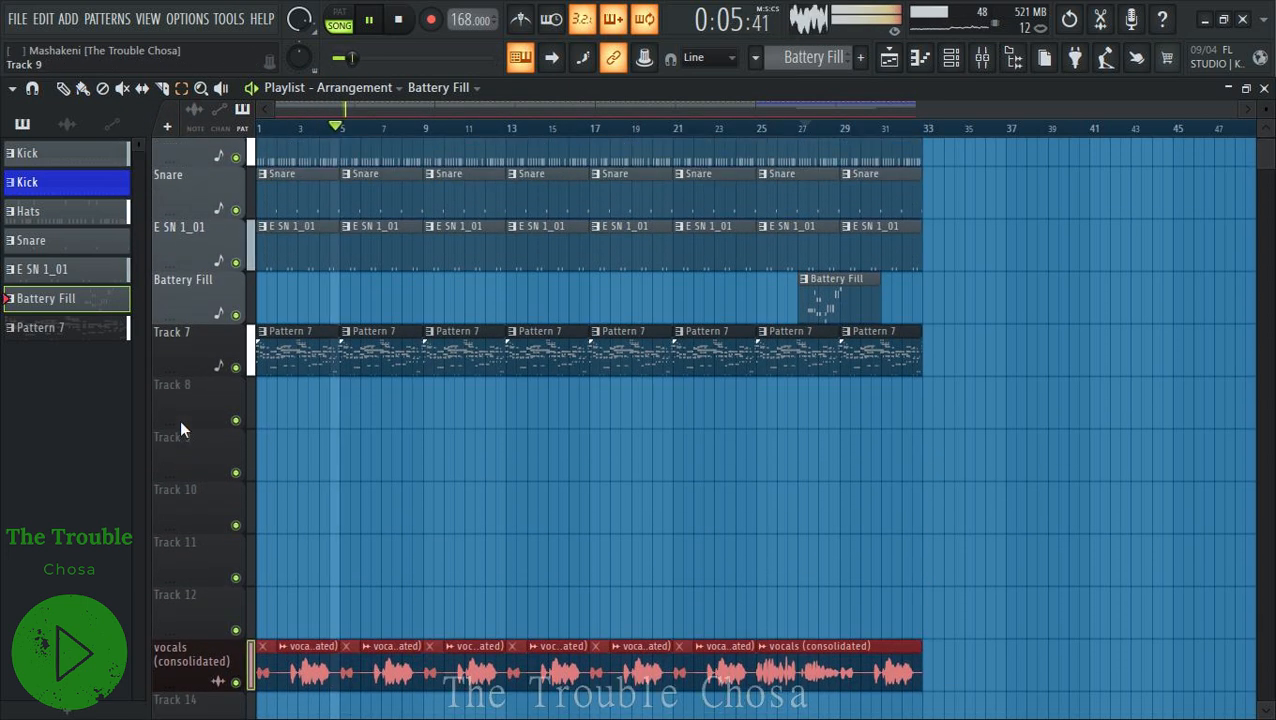
scroll(179, 420, down, 5)
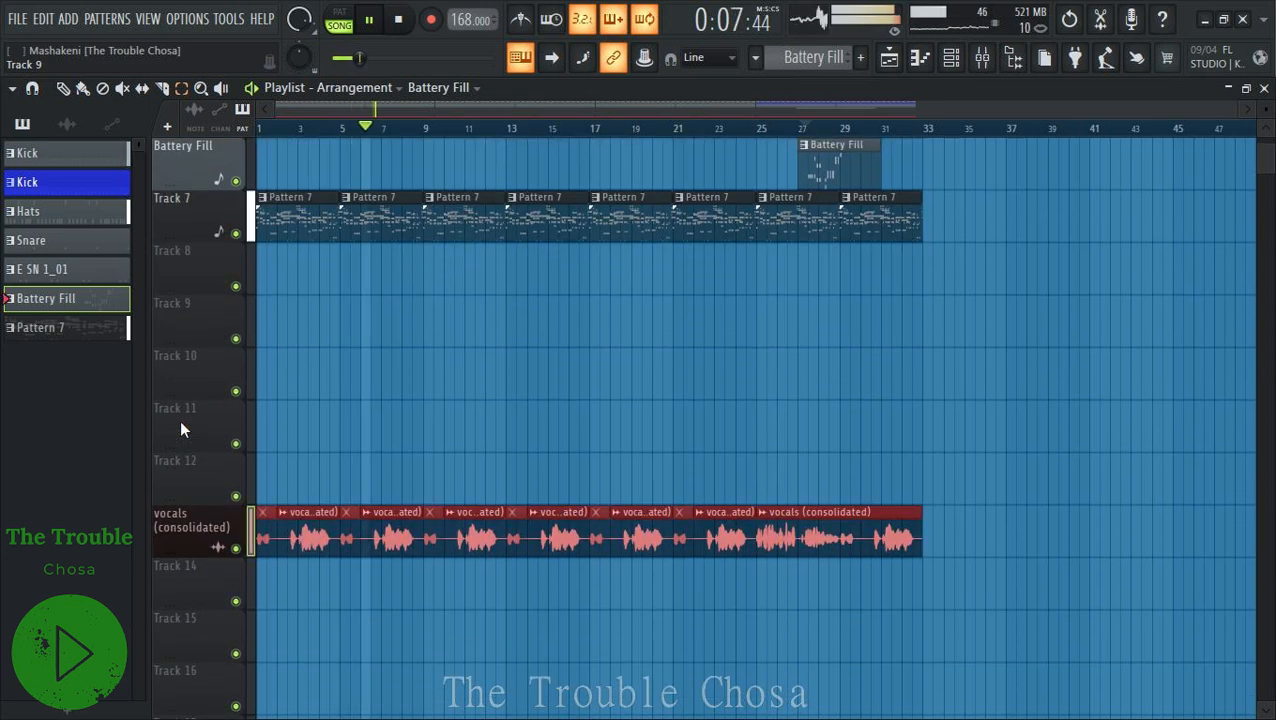
drag(190, 522, 207, 225)
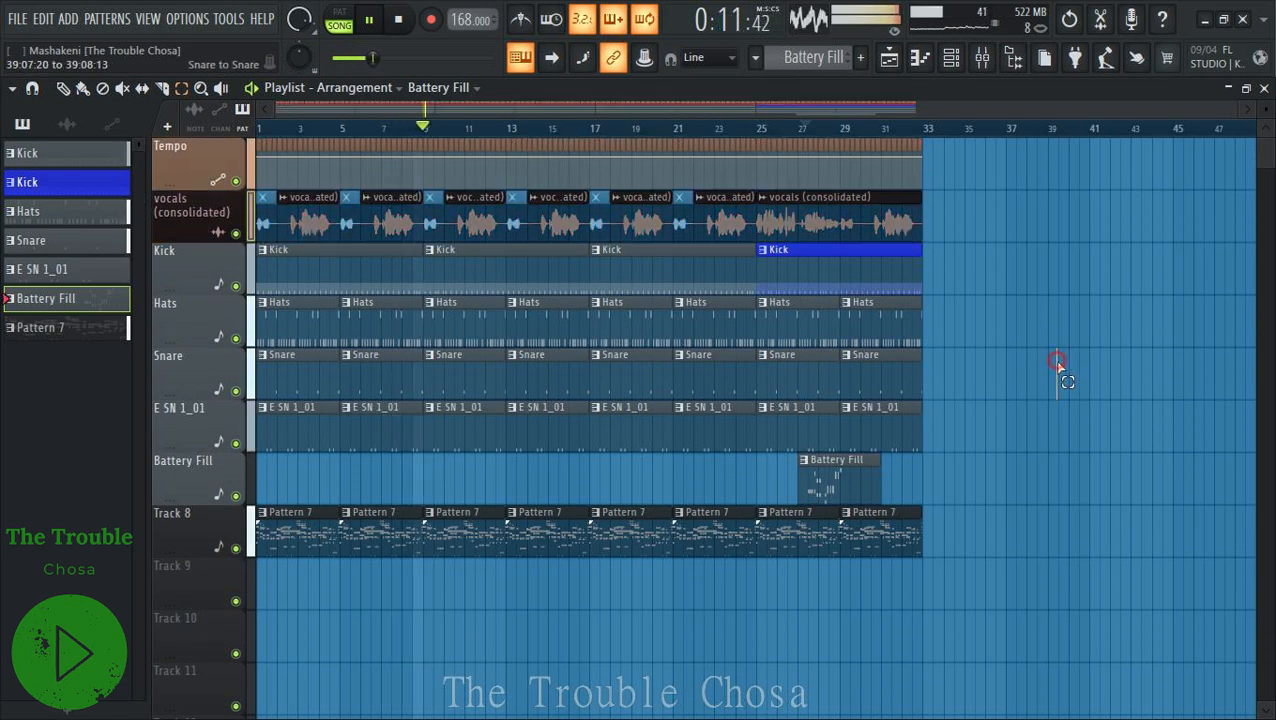
Split Pattern 7 by channel and place the resulting patterns, Room Snare through Unison Bass, at bar 1 starting on Track 9.
scroll(871, 365, down, 4)
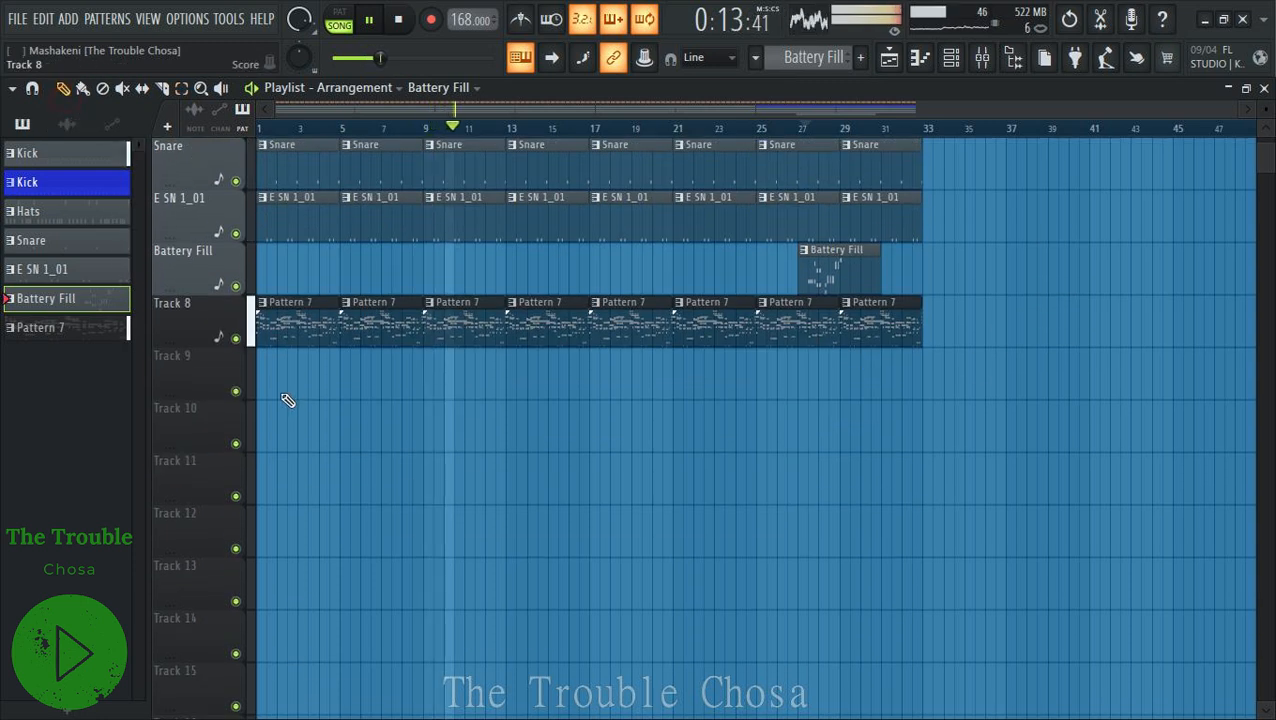
right_click(75, 326)
click(139, 633)
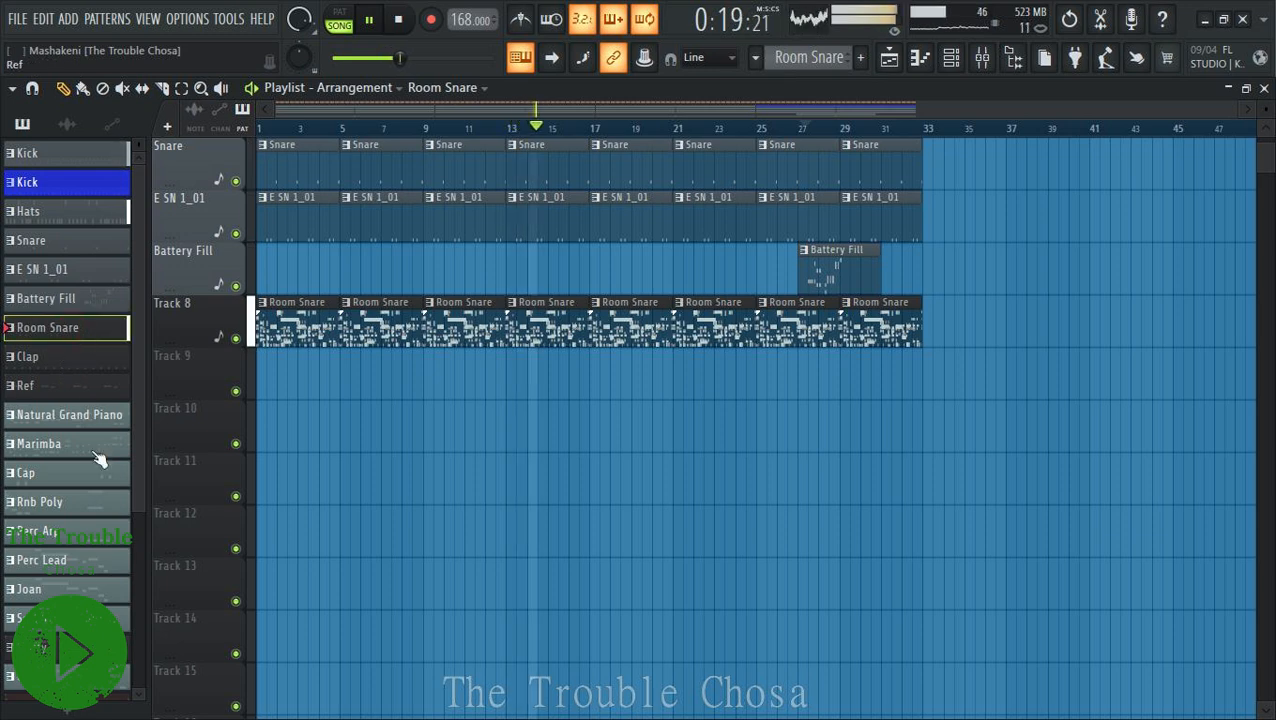
scroll(99, 459, down, 5)
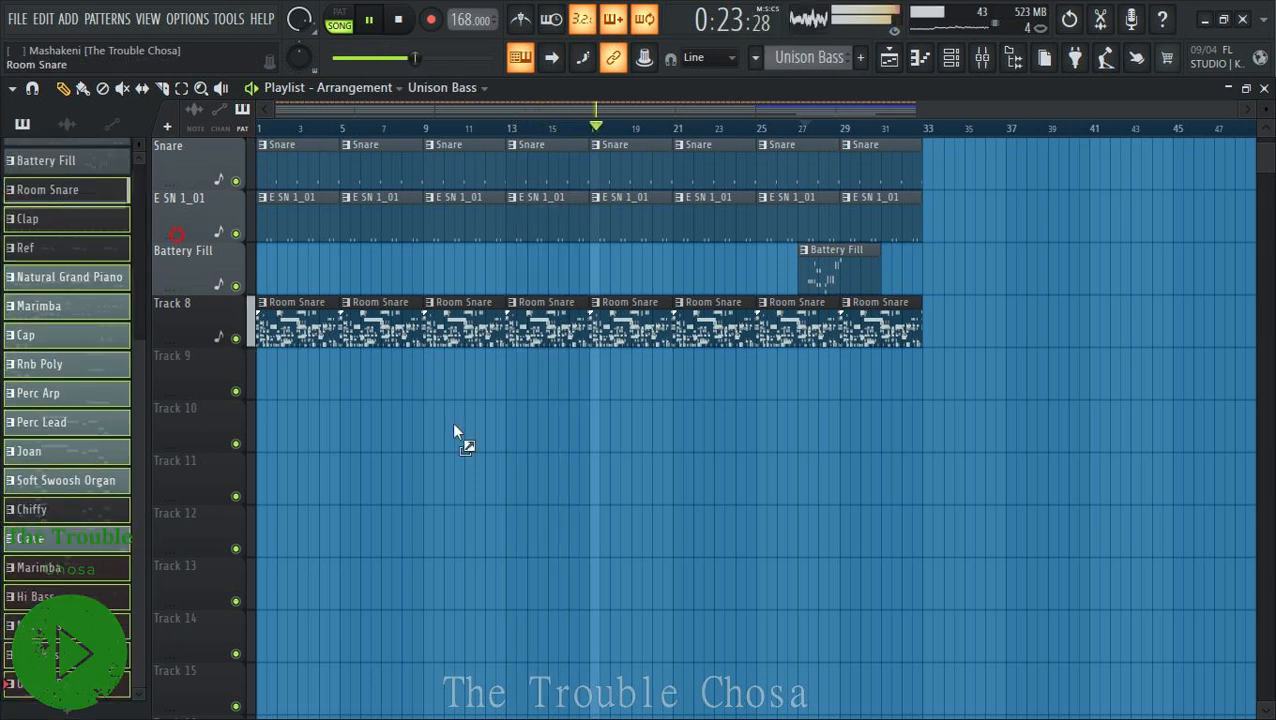
drag(455, 432, 260, 382)
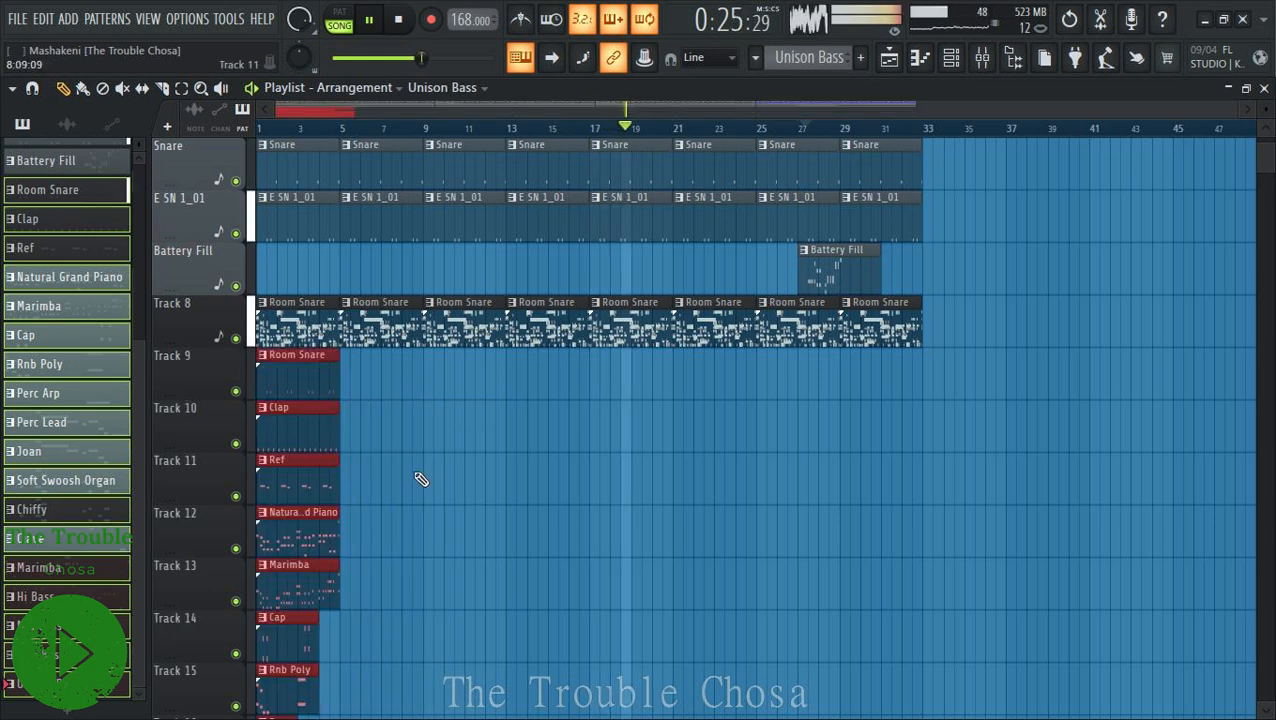
Duplicate the newly placed pattern clips seven times so they fill the song up to bar 33.
key(ctrl+b)
key(ctrl+b)
key(ctrl+b)
key(ctrl+b)
key(ctrl+b)
key(ctrl+b)
key(ctrl+b)
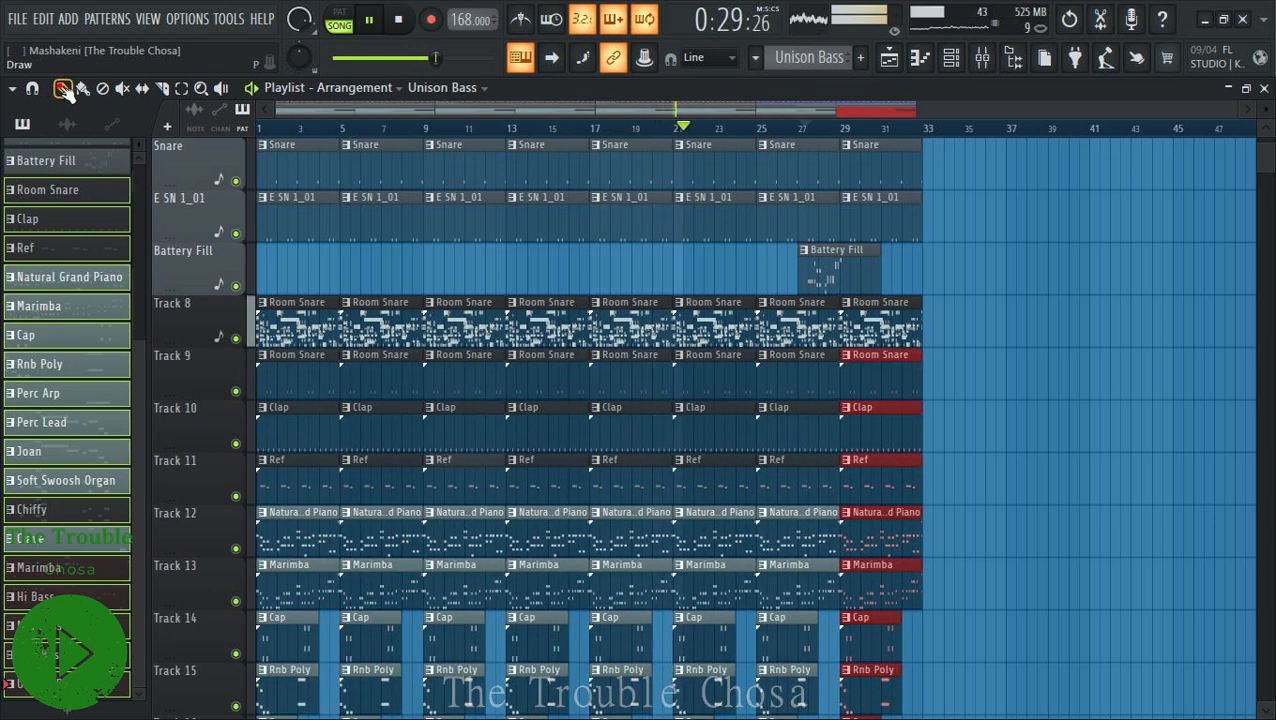
Delete Track 8, which holds the original combined pattern clips, from the playlist.
right_click(178, 317)
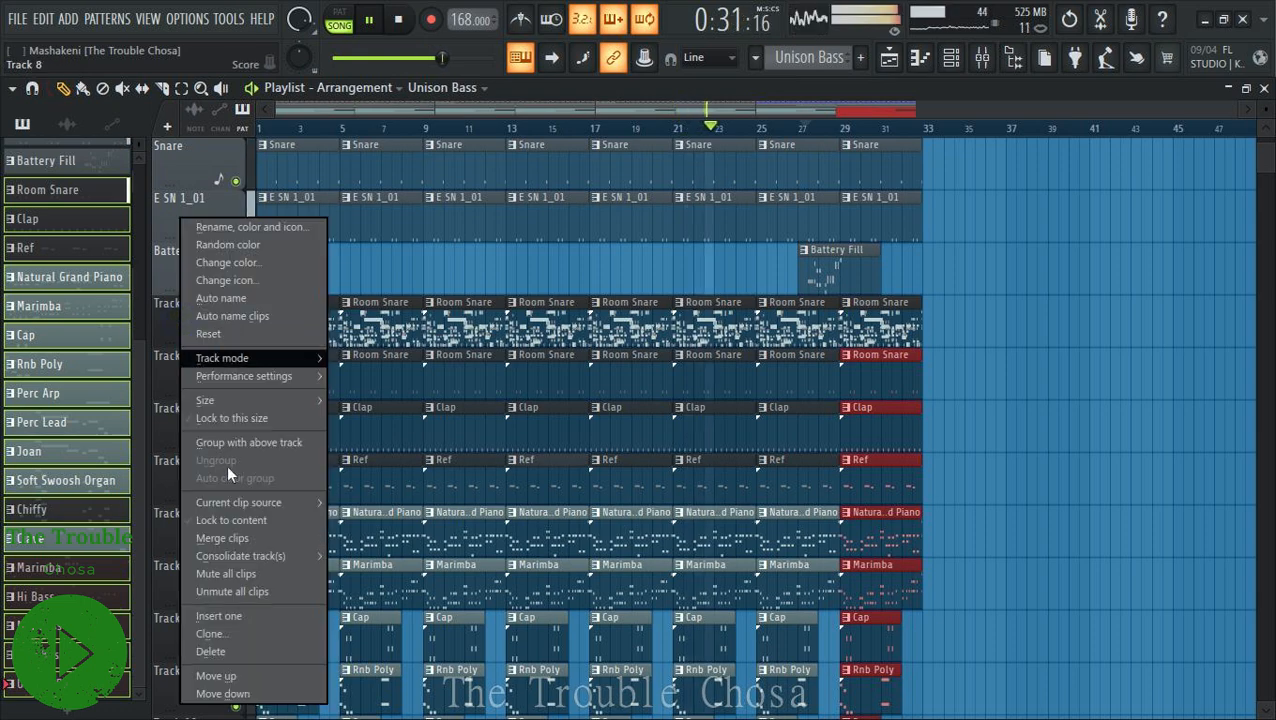
click(222, 652)
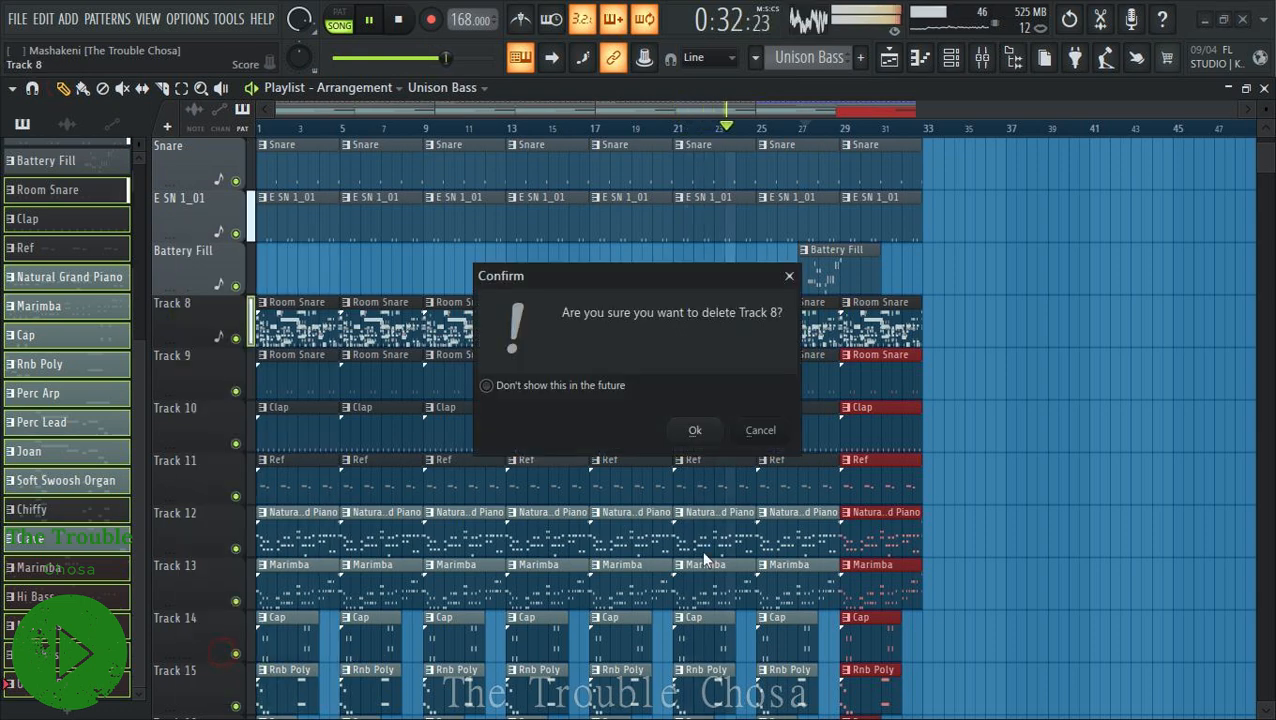
click(692, 426)
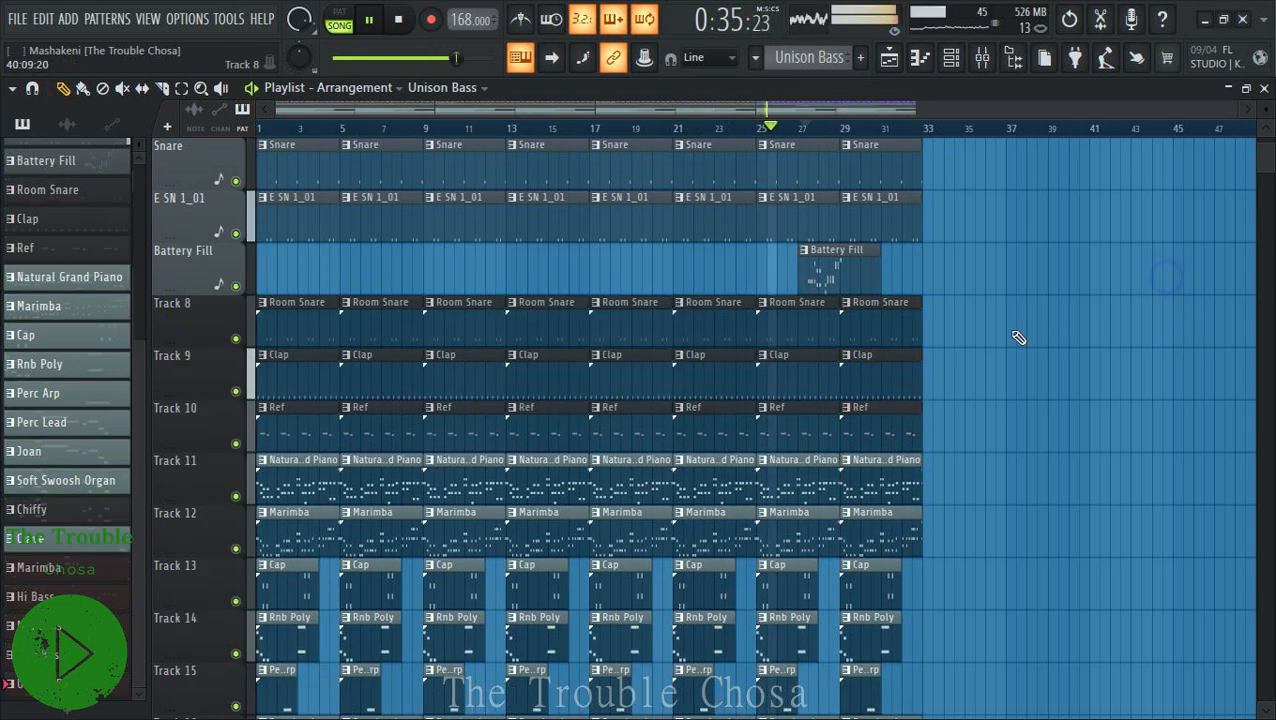
Select all playlist tracks, auto-name them after the patterns they contain, and save the project.
scroll(1116, 333, down, 5)
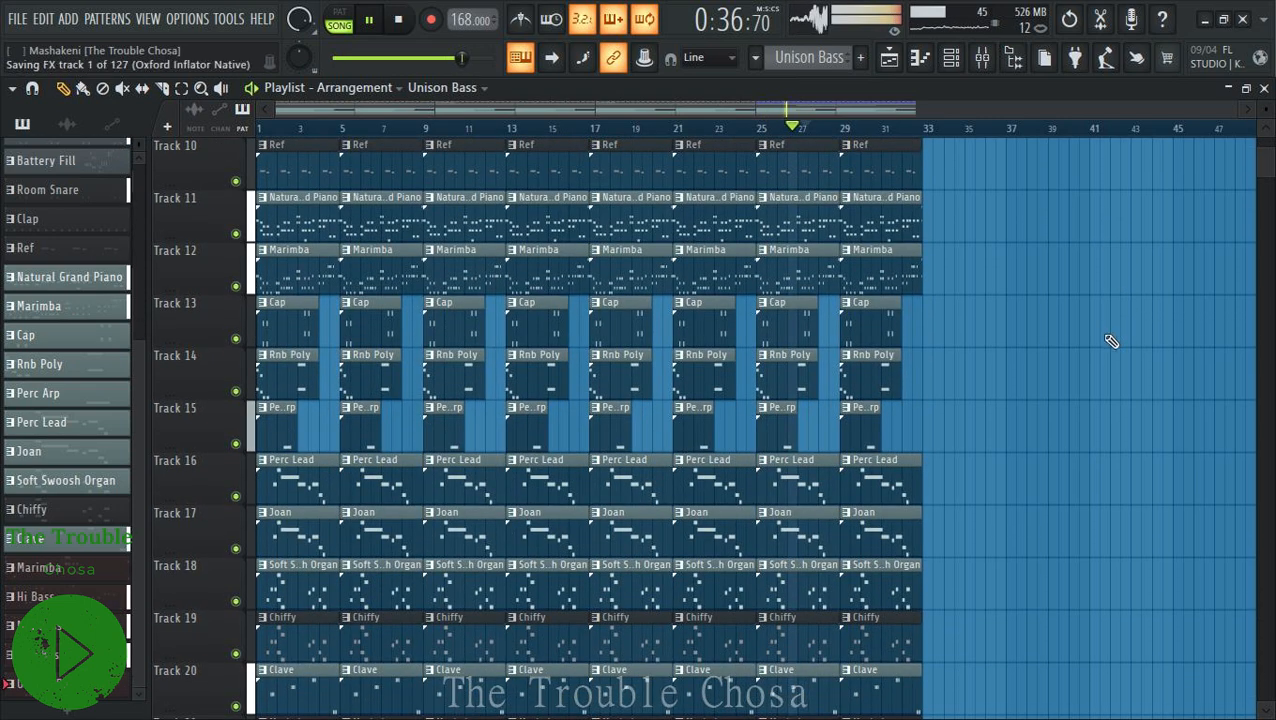
scroll(642, 443, down, 7)
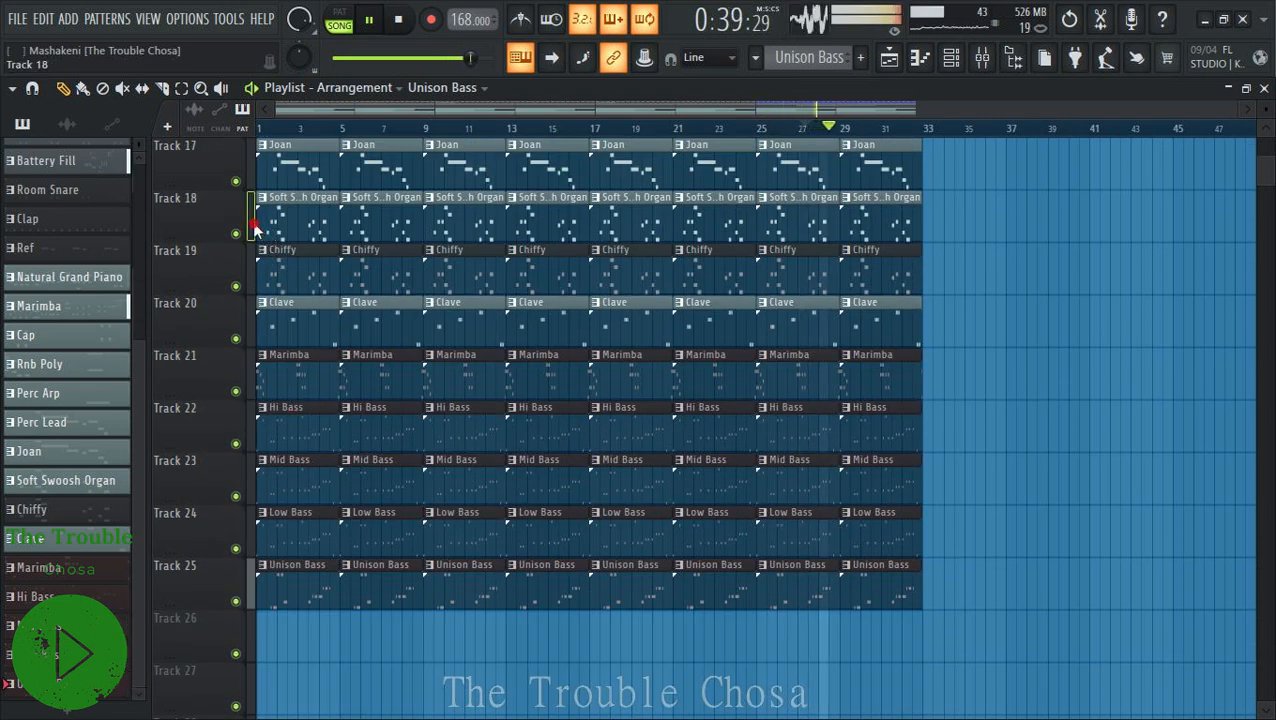
right_click(183, 225)
click(224, 268)
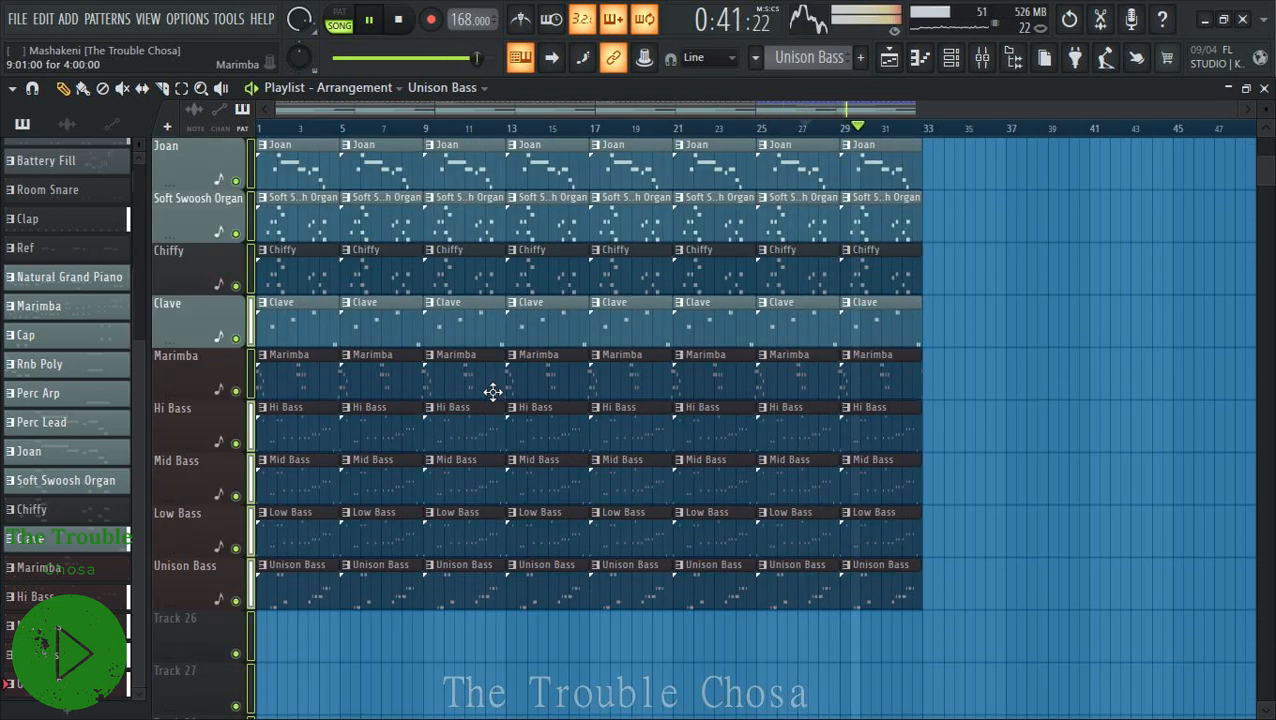
scroll(1051, 443, up, 1)
scroll(1051, 443, up, 15)
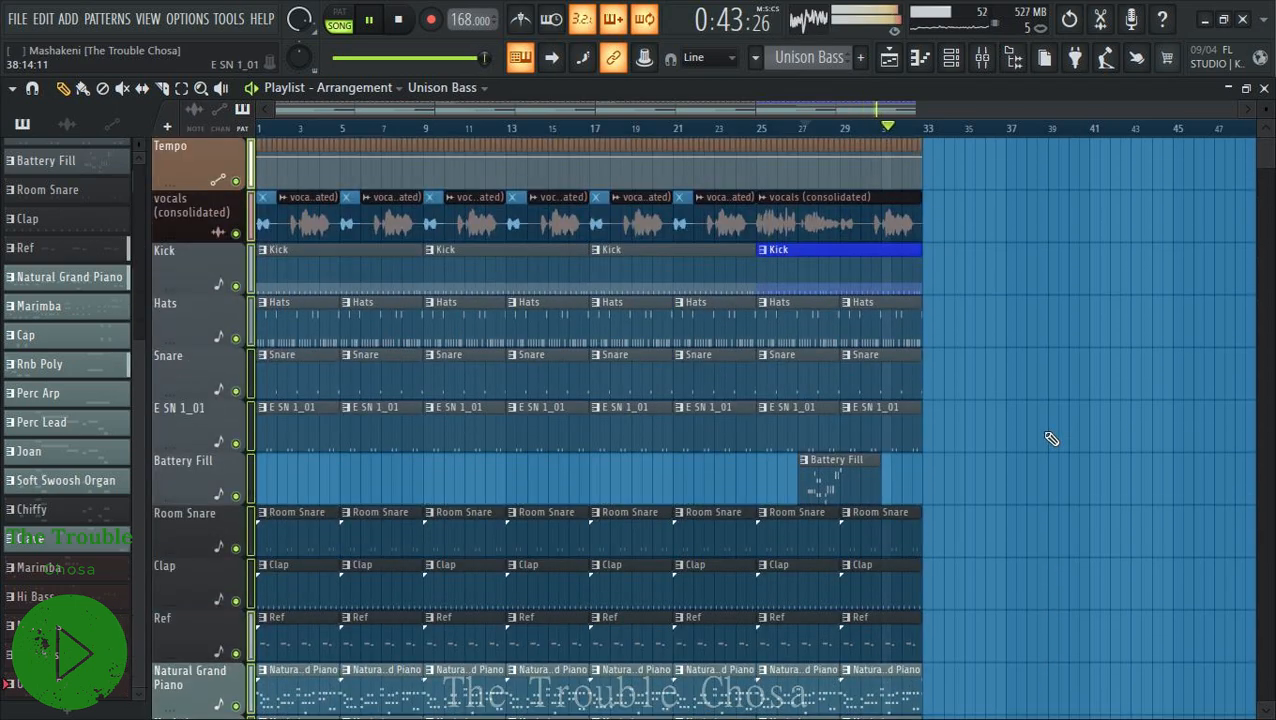
key(ctrl+s)
Move the Battery Fill clip on its track so that it starts at bar 23.
scroll(996, 400, down, 18)
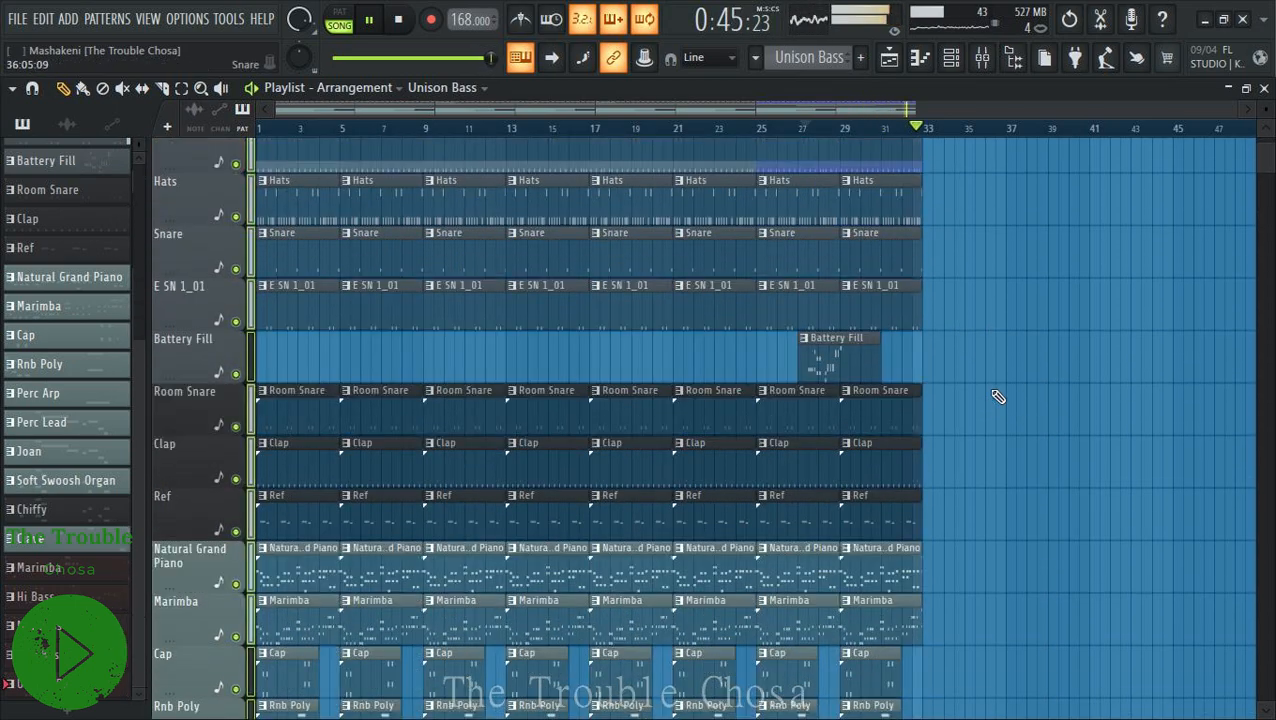
scroll(997, 388, up, 18)
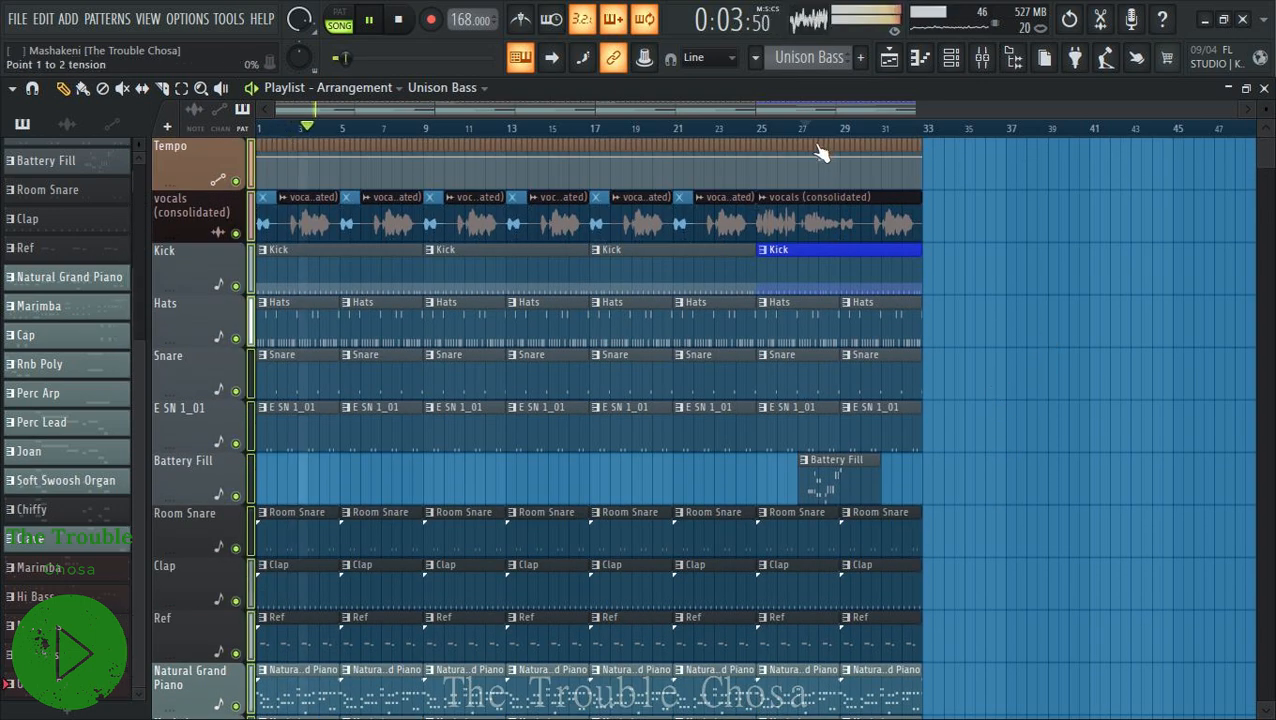
scroll(848, 132, up, 3)
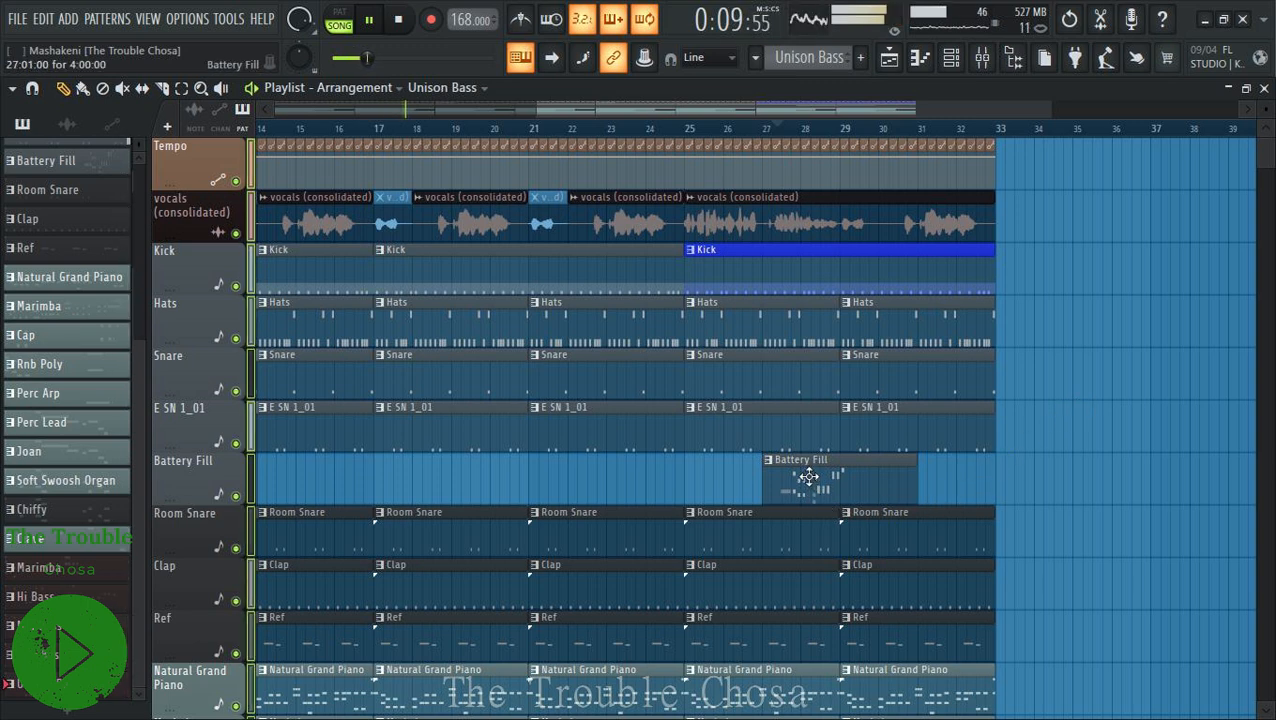
drag(808, 476, 648, 480)
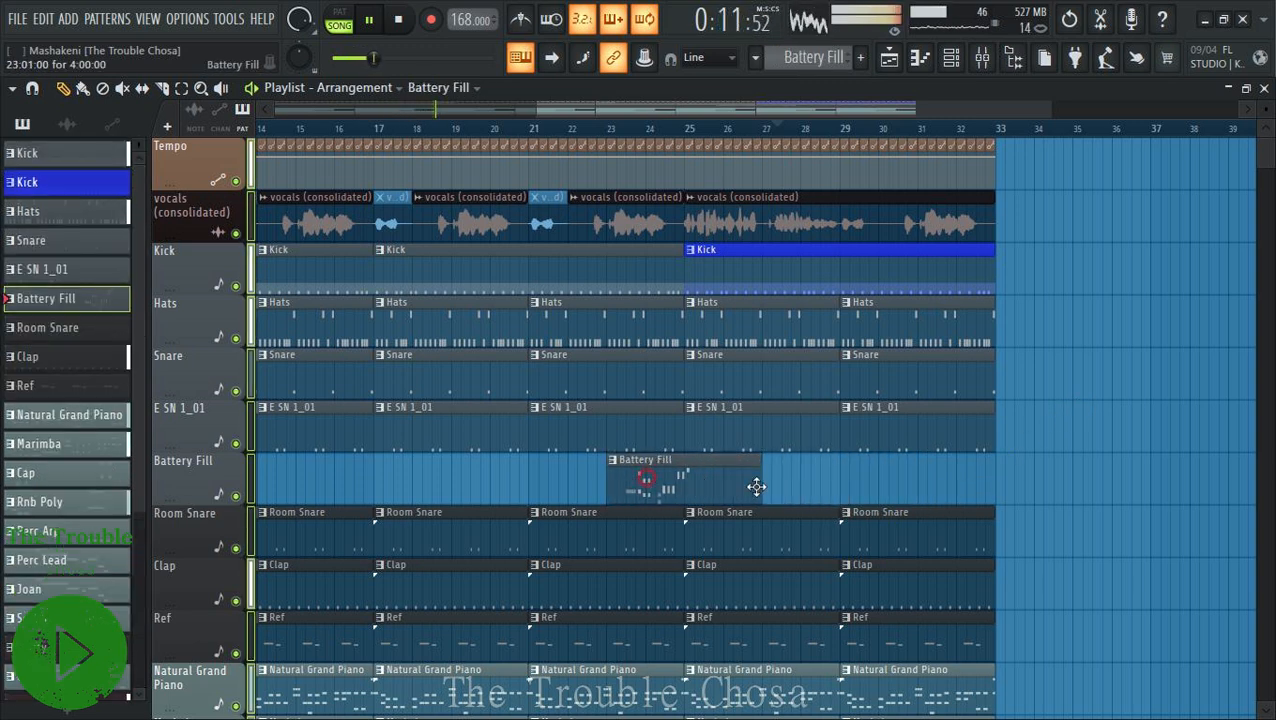
Place a two-bar version of the Battery Fill clip at bar 1, remove the one at bar 33, and save the project.
click(925, 480)
drag(925, 478, 1003, 476)
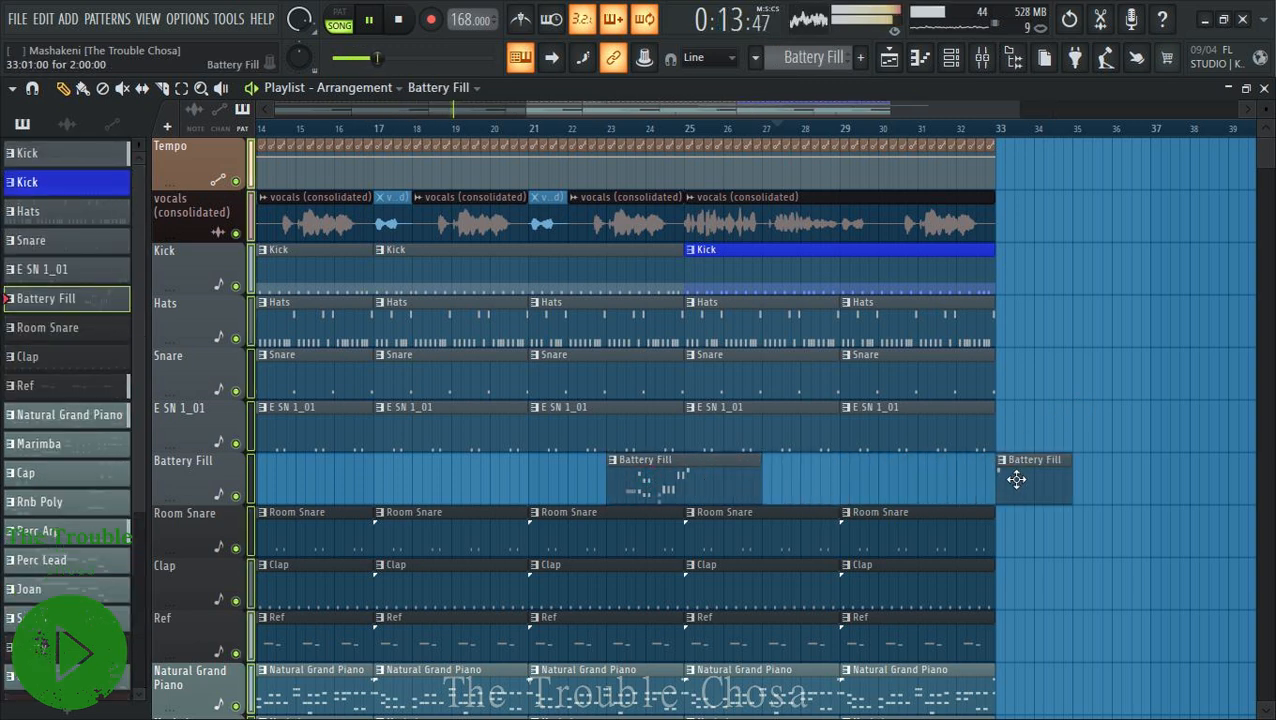
scroll(555, 137, down, 3)
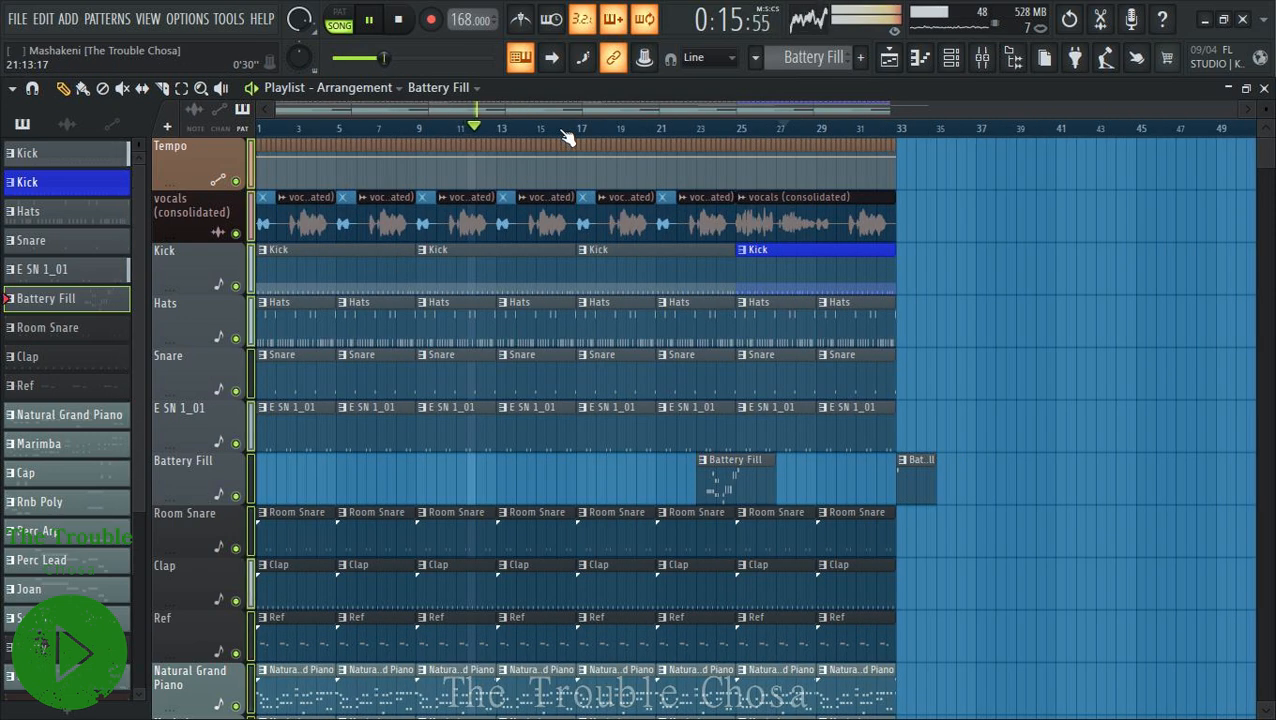
click(266, 480)
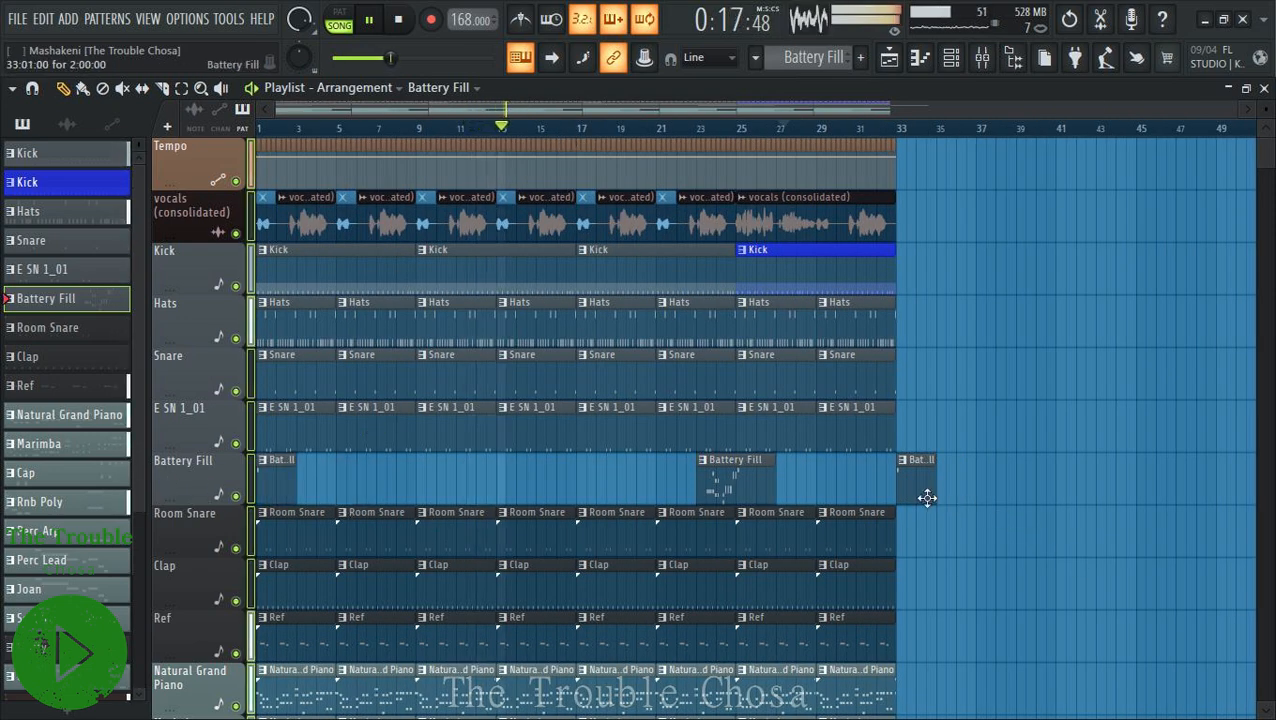
right_click(909, 465)
scroll(843, 128, up, 1)
scroll(1110, 392, down, 4)
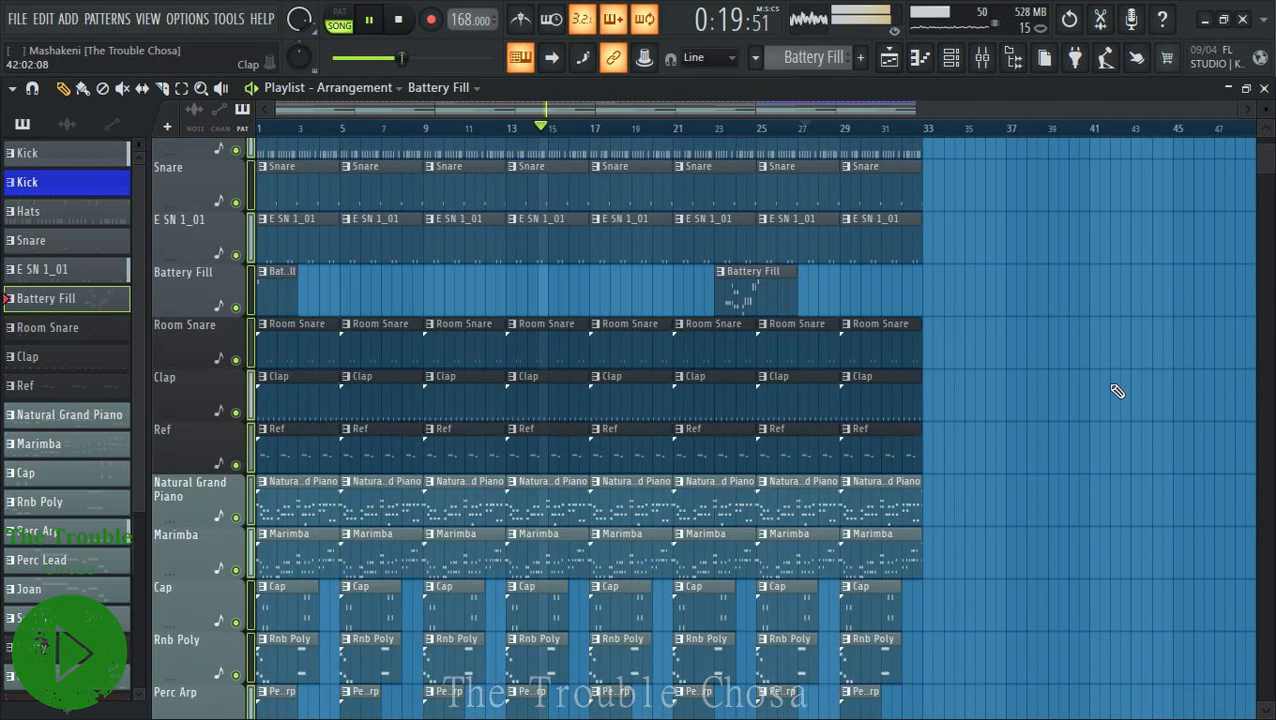
scroll(1090, 395, down, 4)
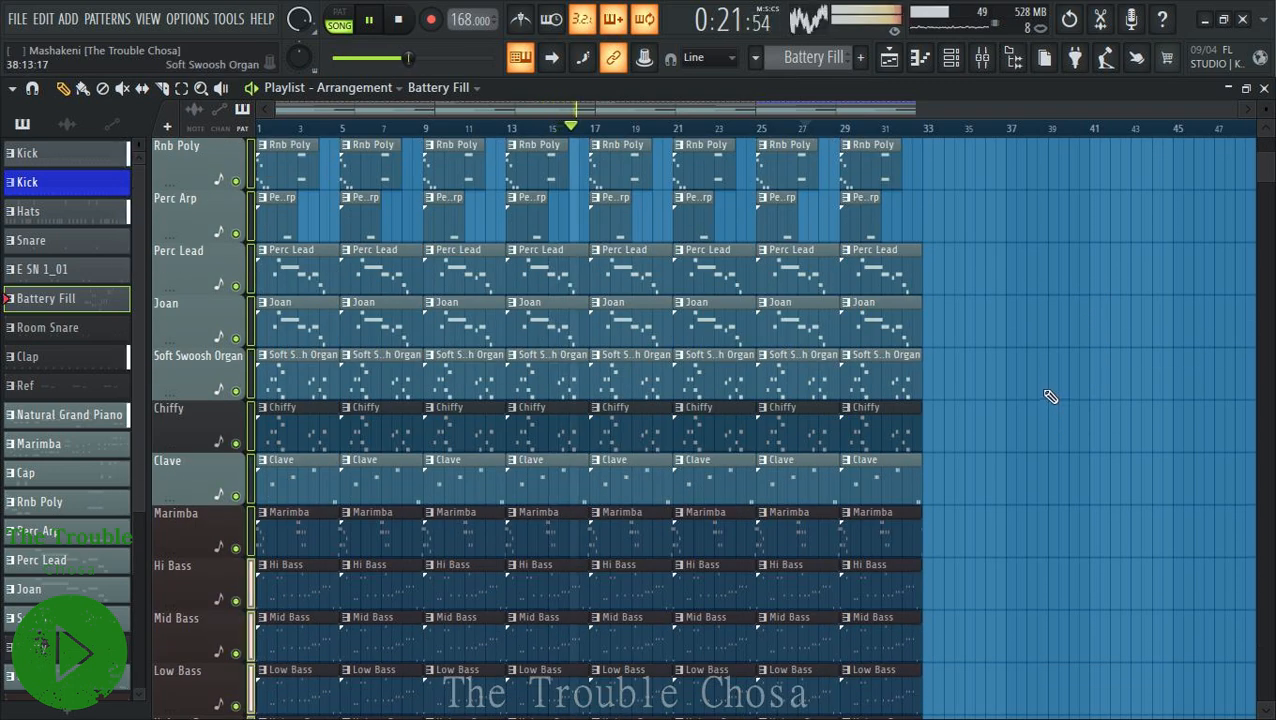
key(ctrl+s)
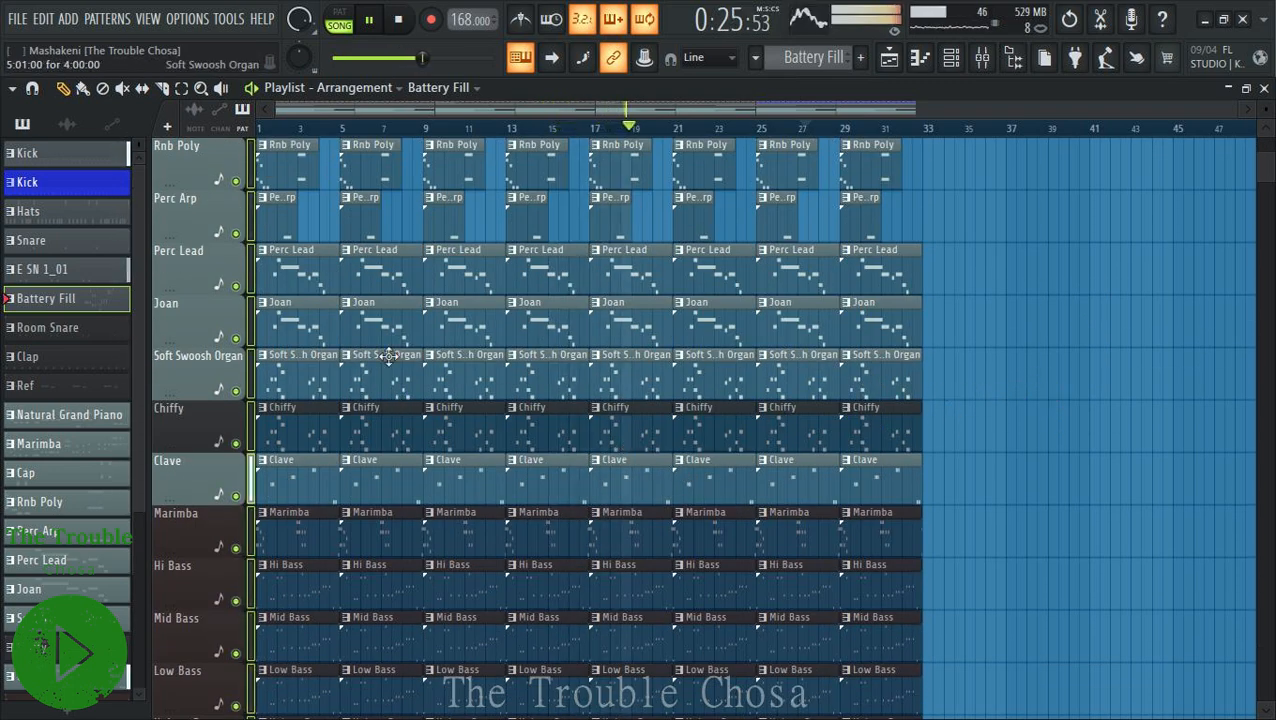
Delete the Joan and Perc Lead clips at bars 5, 13, 21 and 29.
right_click(385, 320)
right_click(379, 285)
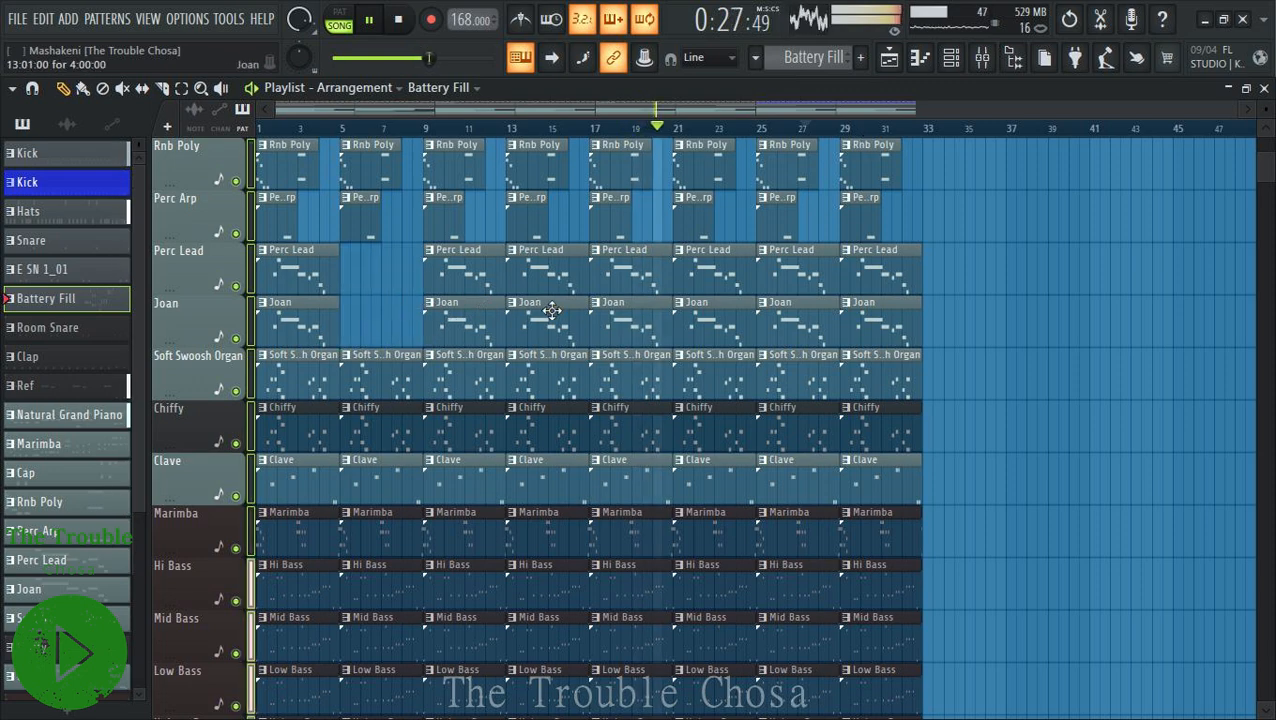
right_click(552, 311)
right_click(558, 285)
right_click(717, 311)
right_click(716, 275)
right_click(878, 320)
right_click(884, 262)
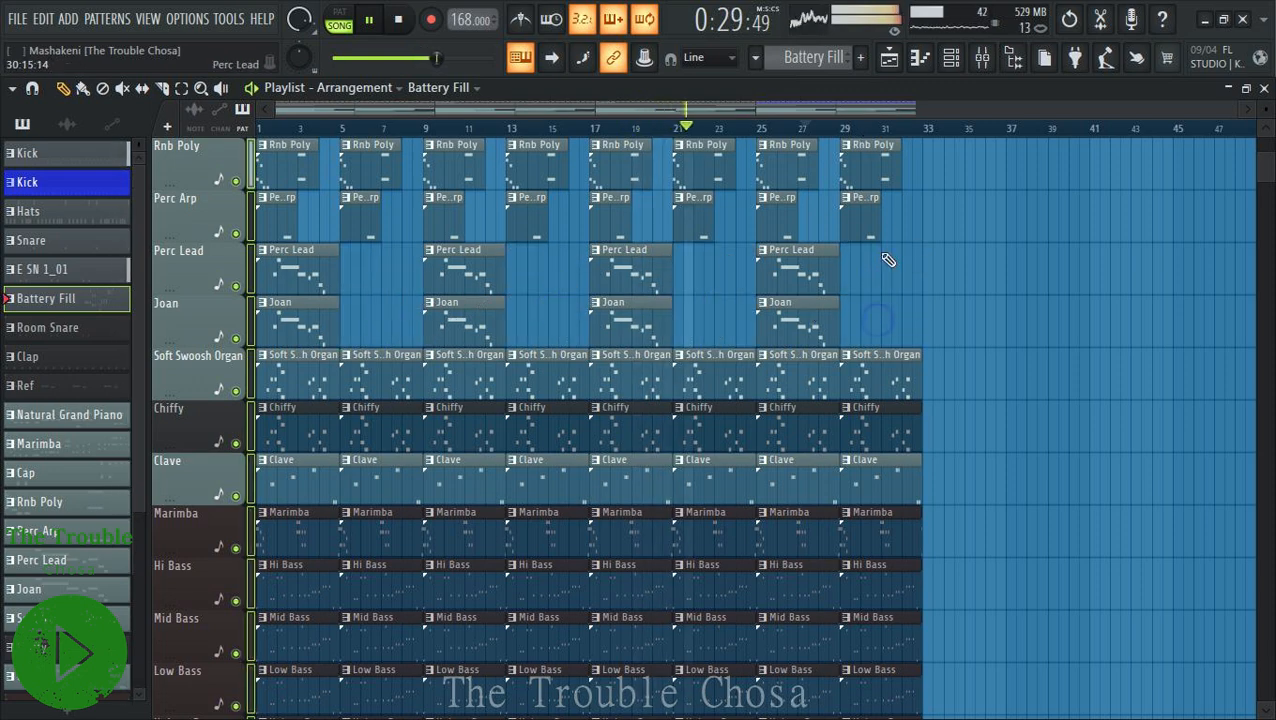
Check the channel mute states in the channel rack and delete the Joan and Perc Lead clips at bar 25.
click(950, 58)
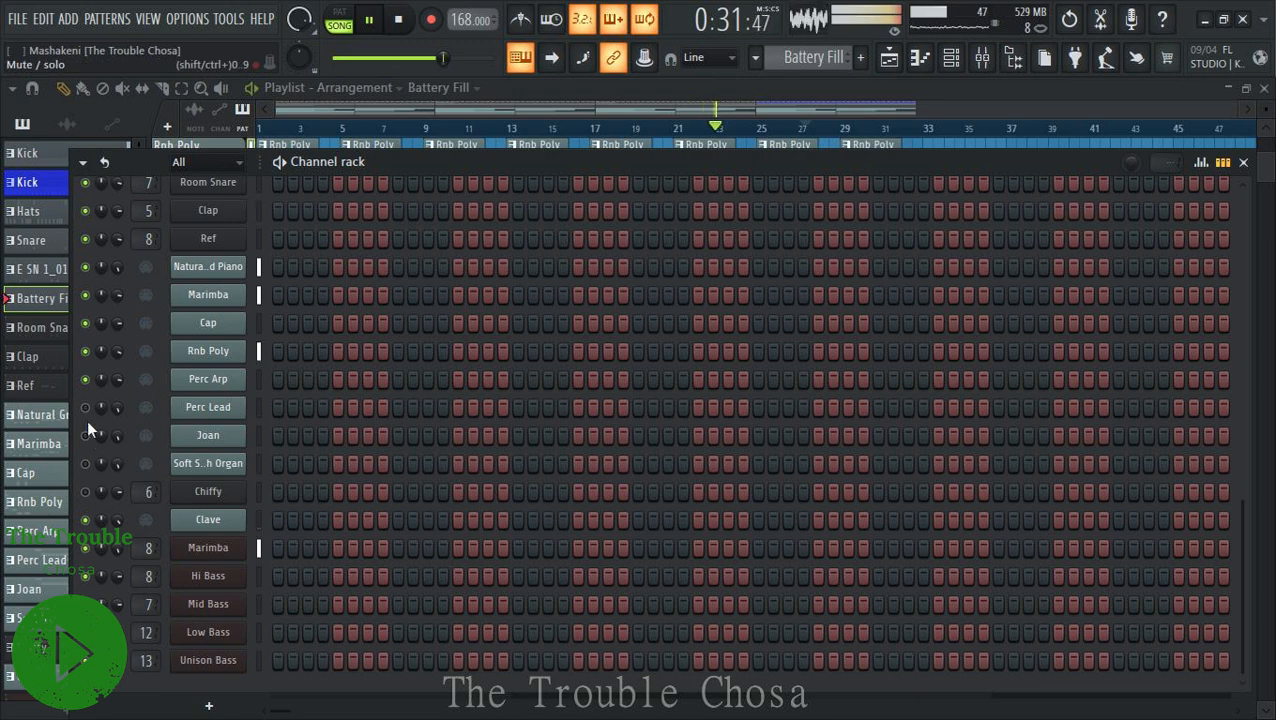
click(950, 58)
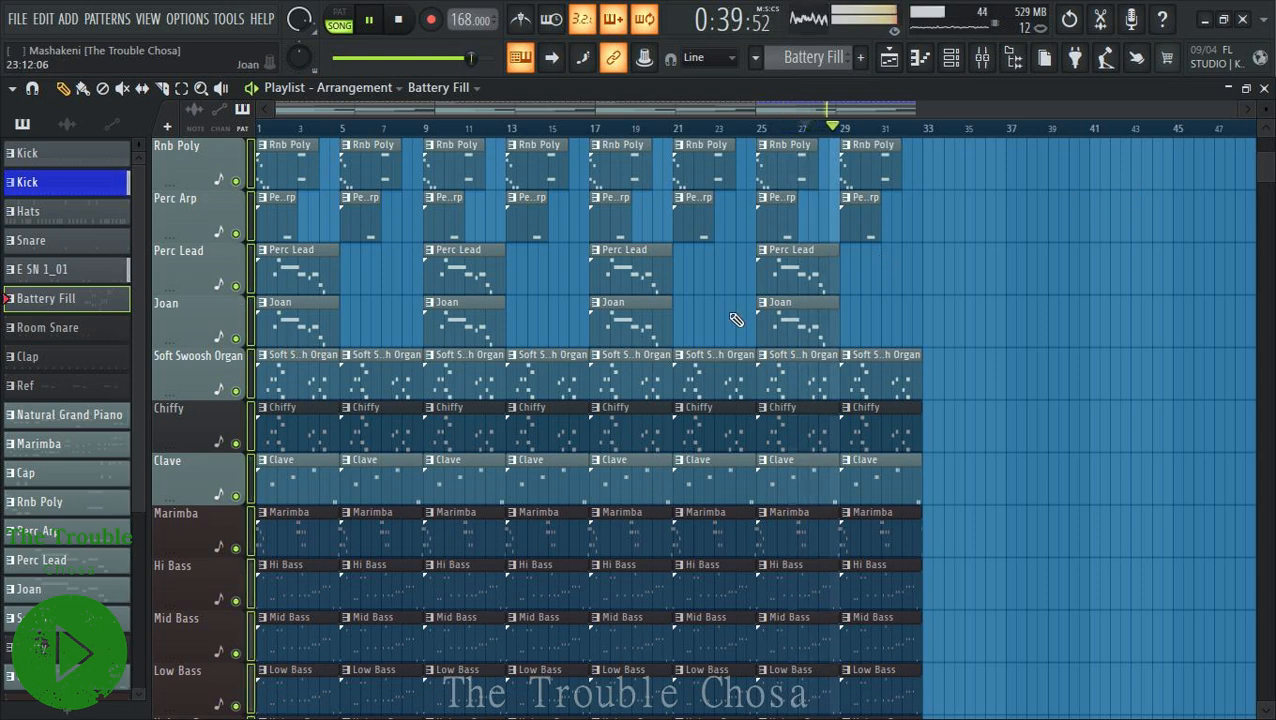
scroll(1008, 289, up, 4)
scroll(1008, 289, up, 8)
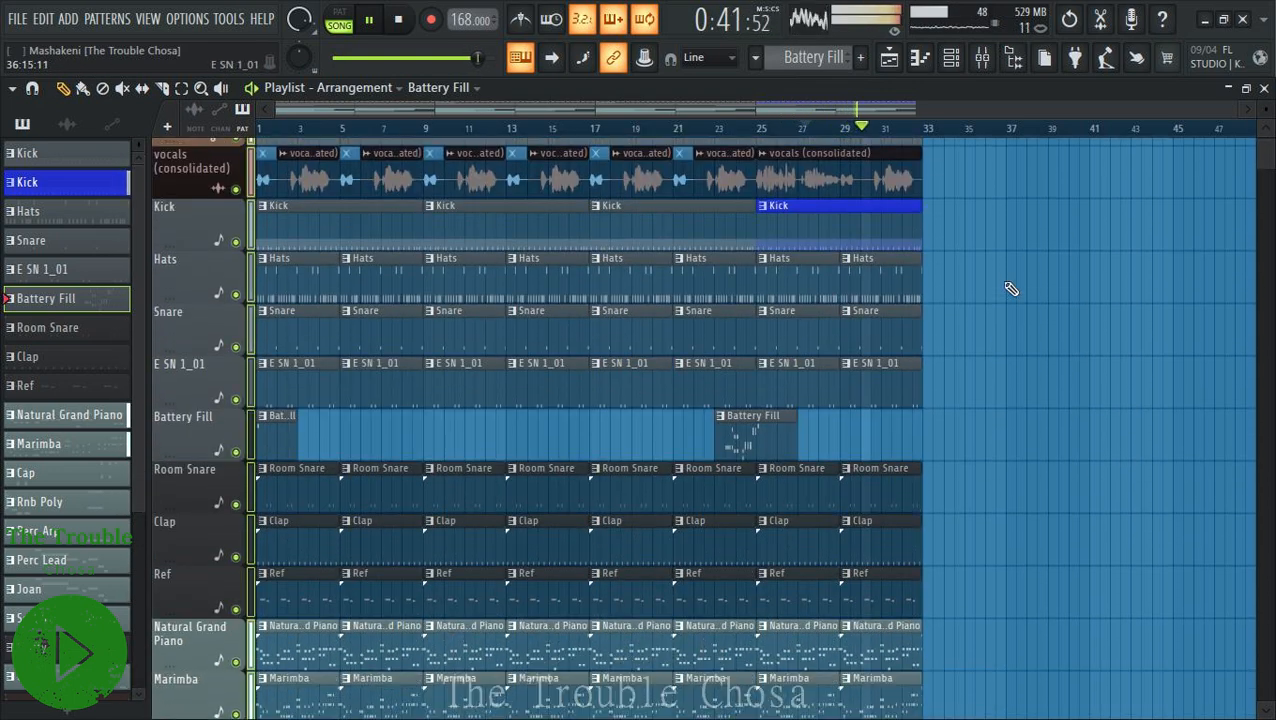
scroll(1010, 289, down, 13)
right_click(785, 270)
right_click(800, 225)
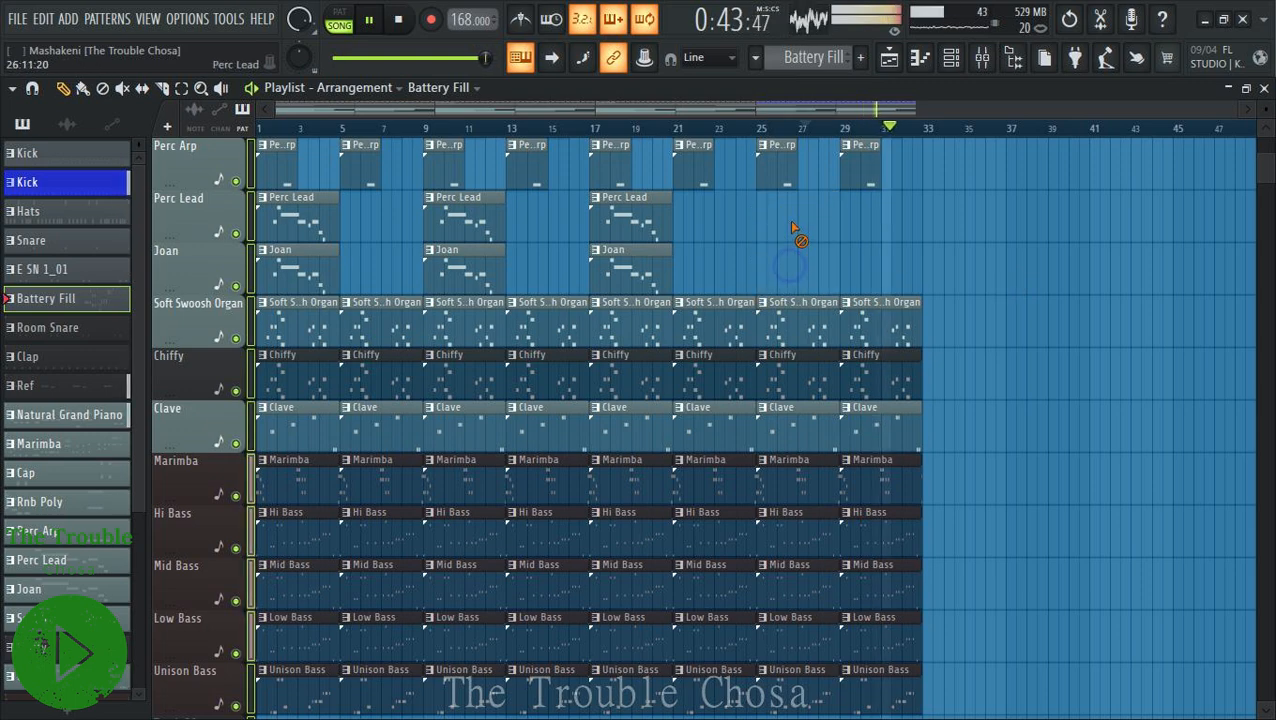
Add a Joan clip and a Perc Lead clip at bar 5 on their tracks, and resume playback.
scroll(897, 254, up, 3)
scroll(951, 262, up, 4)
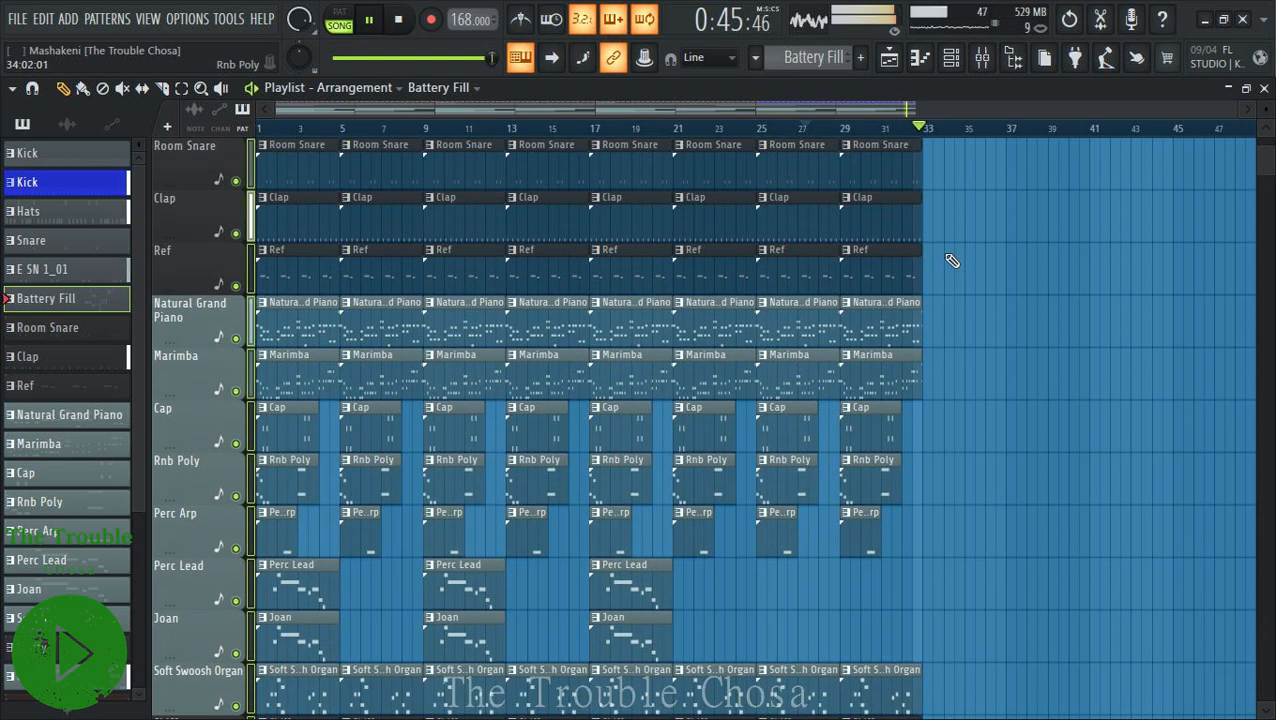
scroll(953, 261, down, 3)
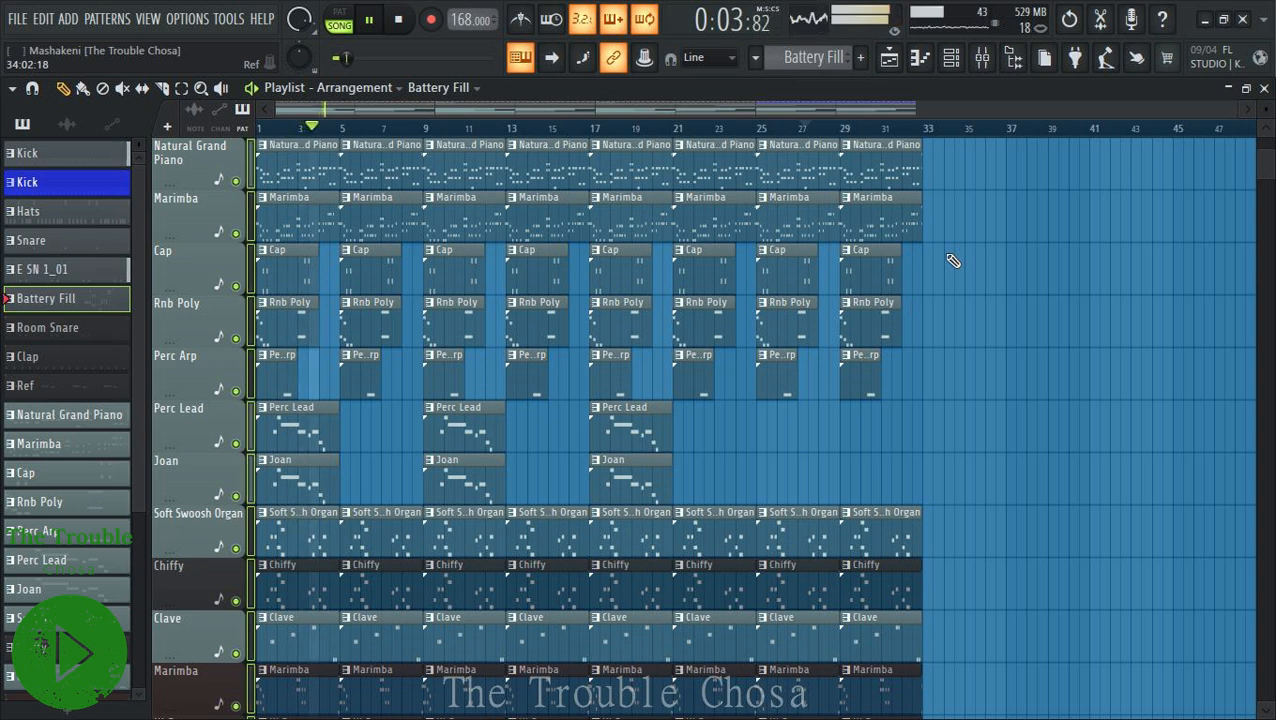
click(452, 484)
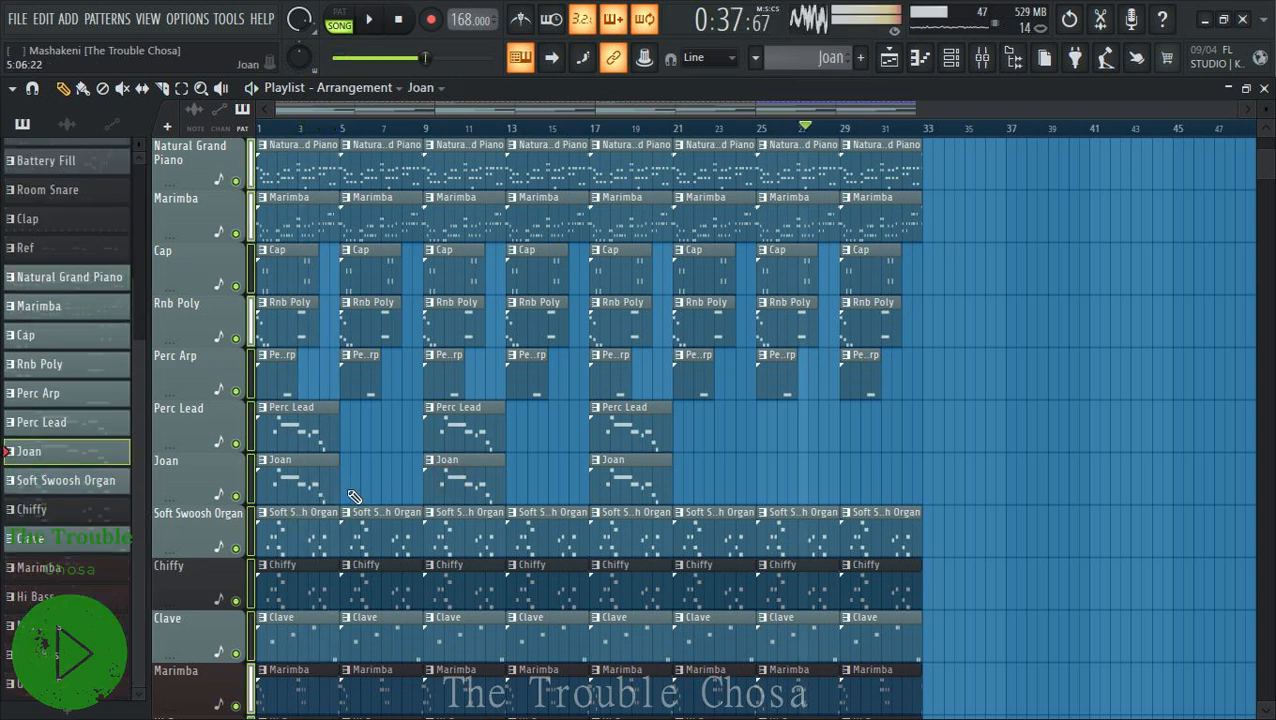
click(352, 483)
key(space)
click(441, 424)
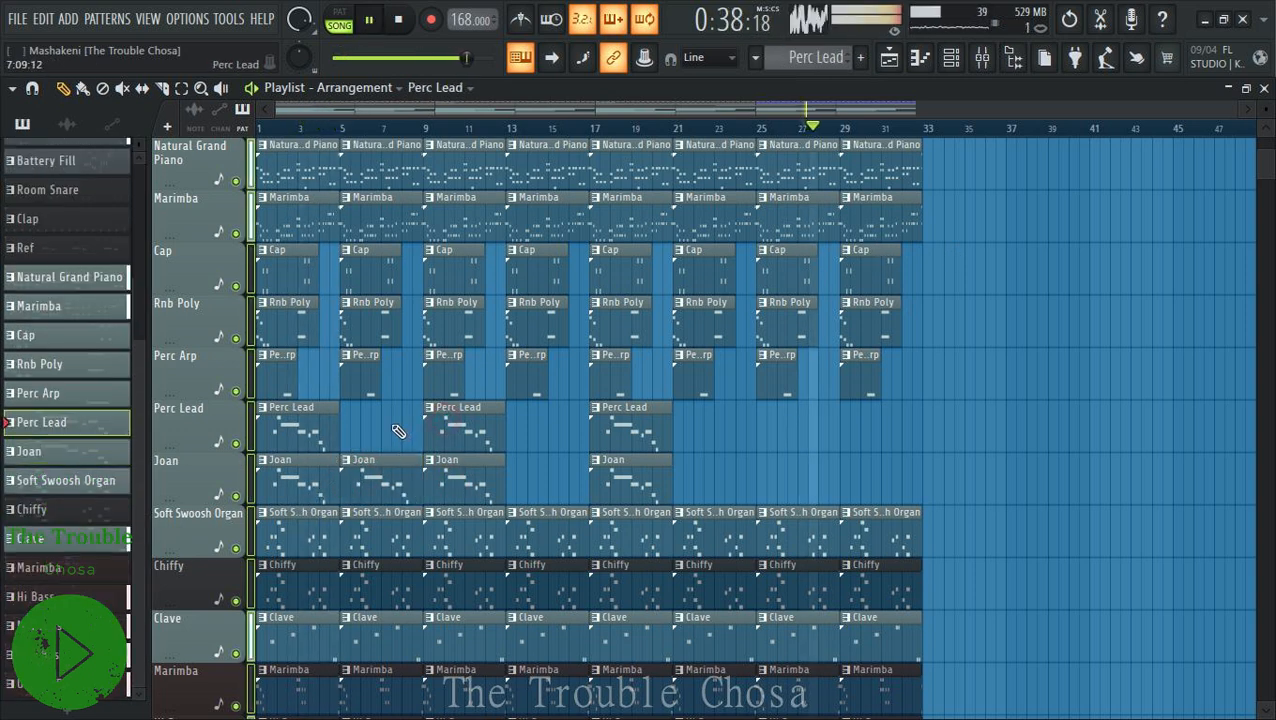
click(352, 430)
Delete the Chiffy and Soft Swoosh Organ clips at bars 5, 13, 21 and 25.
scroll(801, 461, down, 3)
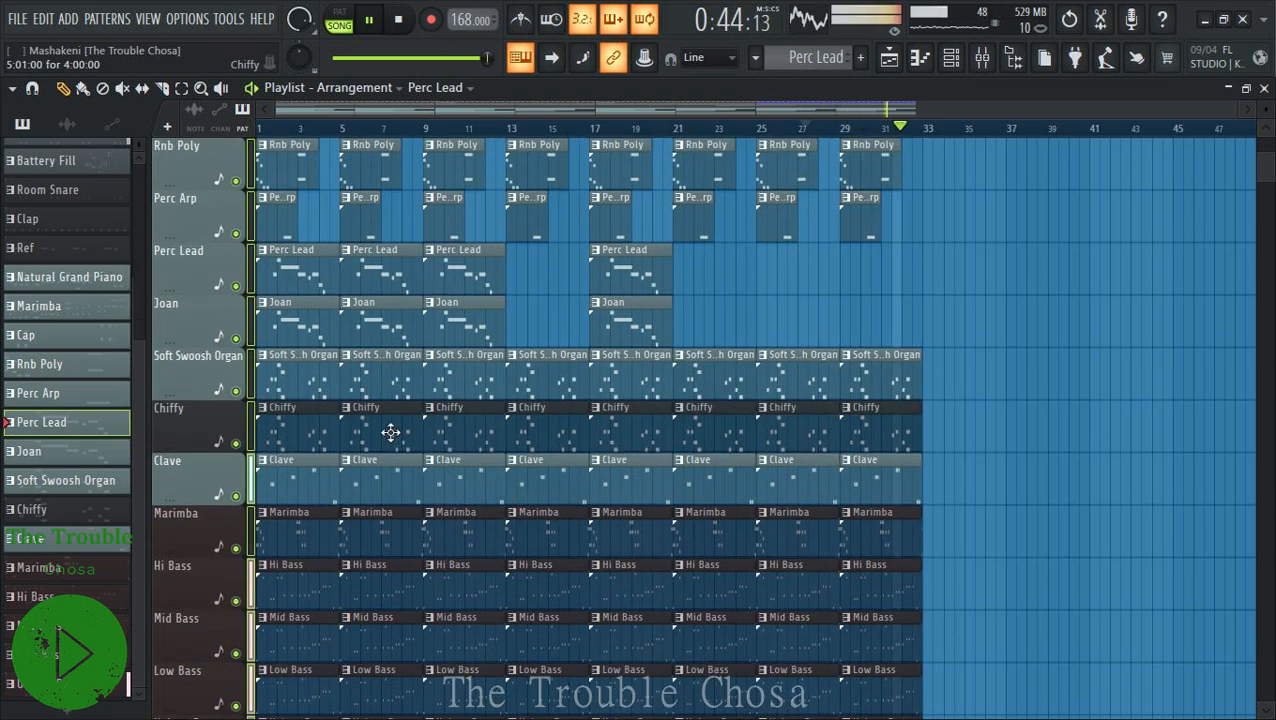
right_click(391, 432)
right_click(393, 390)
right_click(555, 427)
right_click(560, 380)
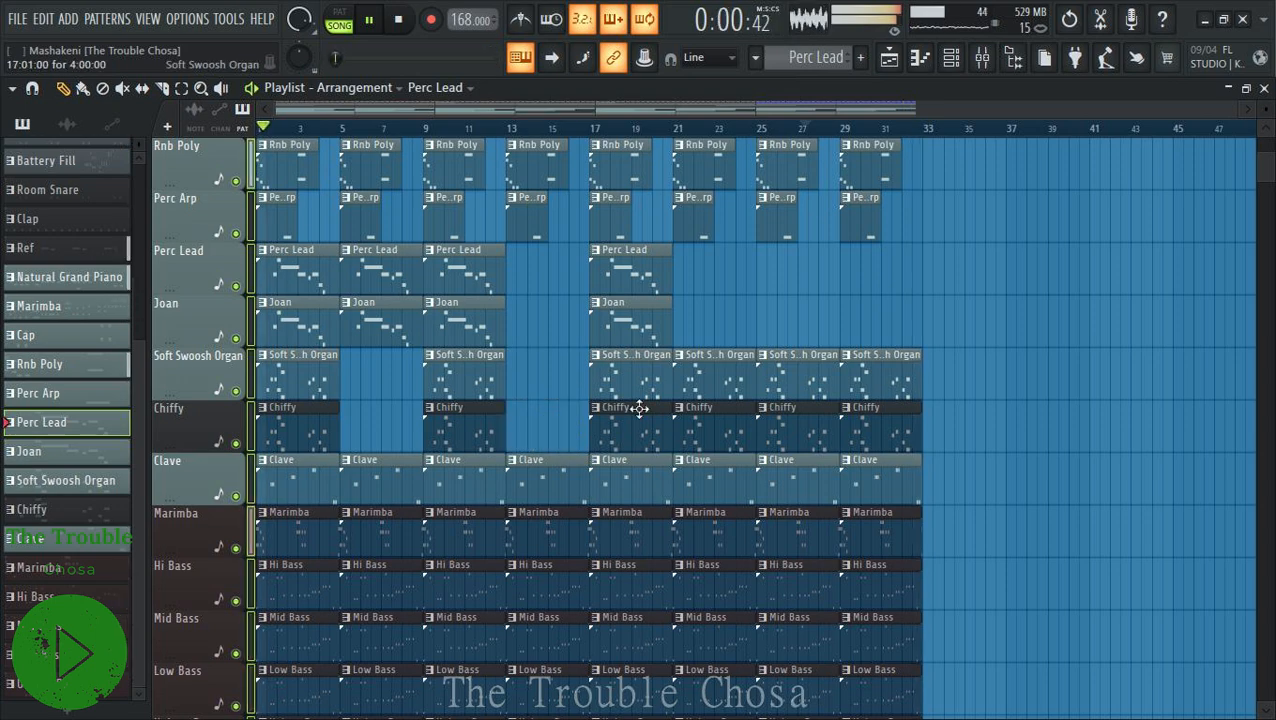
right_click(732, 435)
right_click(725, 385)
right_click(790, 385)
right_click(783, 427)
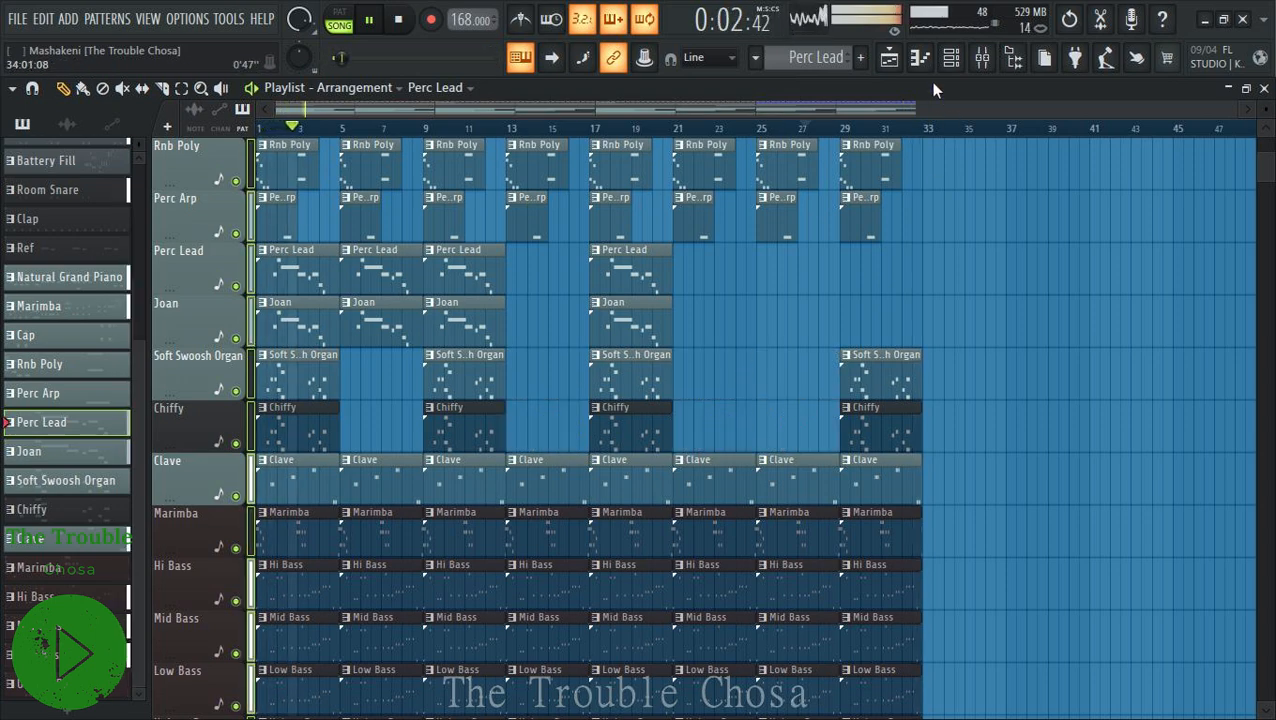
Check the Soft Swoosh Organ and Chiffy mute states in the channel rack, review the playlist tracks, and save the project.
click(951, 57)
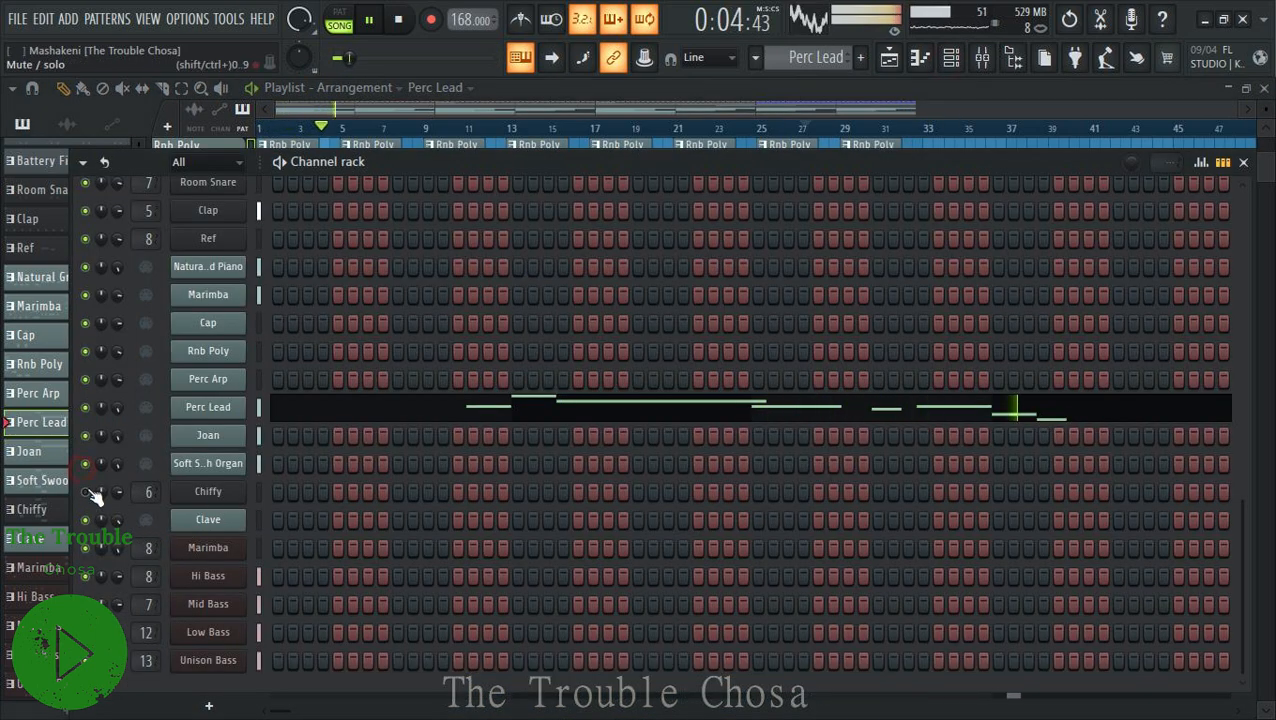
click(1112, 93)
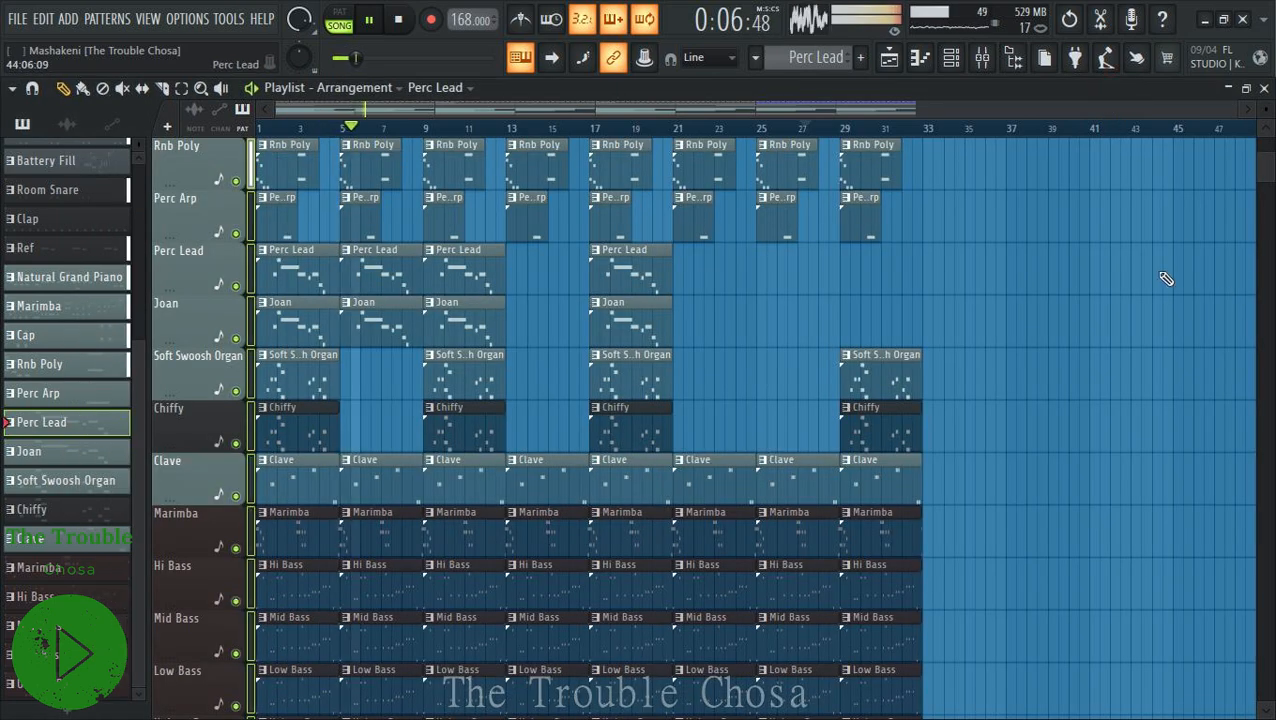
scroll(1150, 345, down, 3)
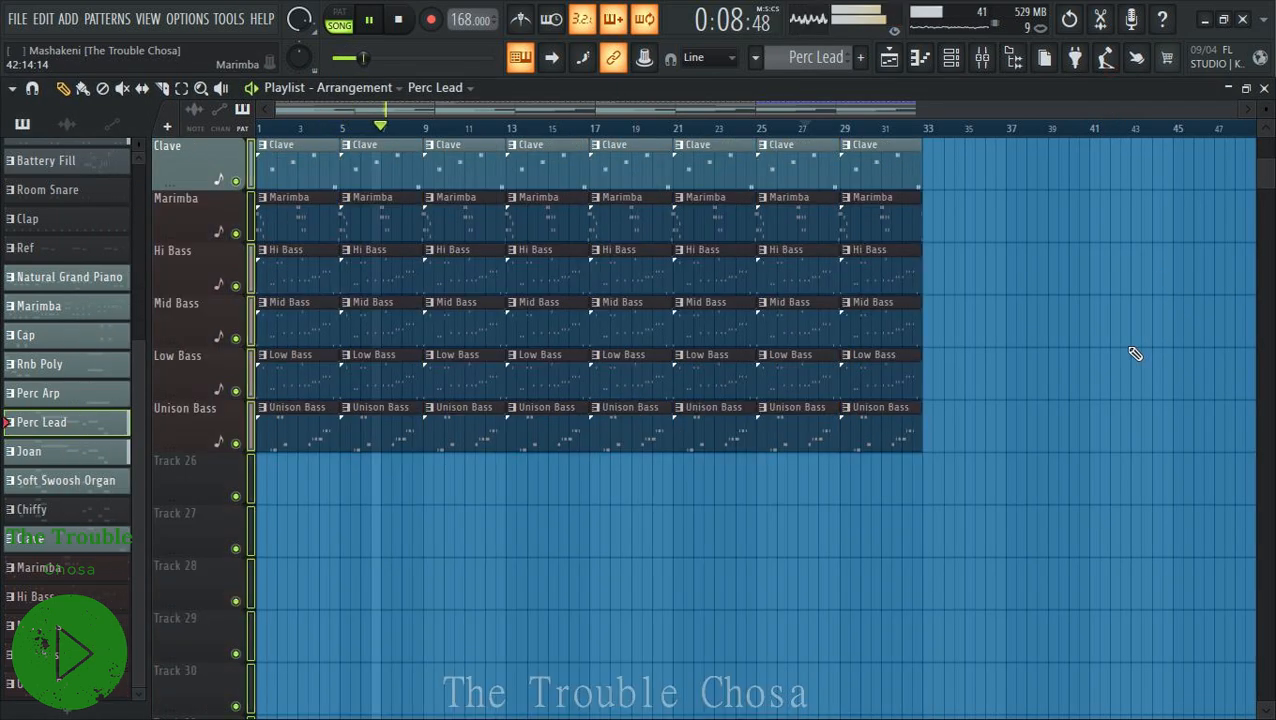
scroll(1134, 354, up, 6)
scroll(1134, 353, up, 3)
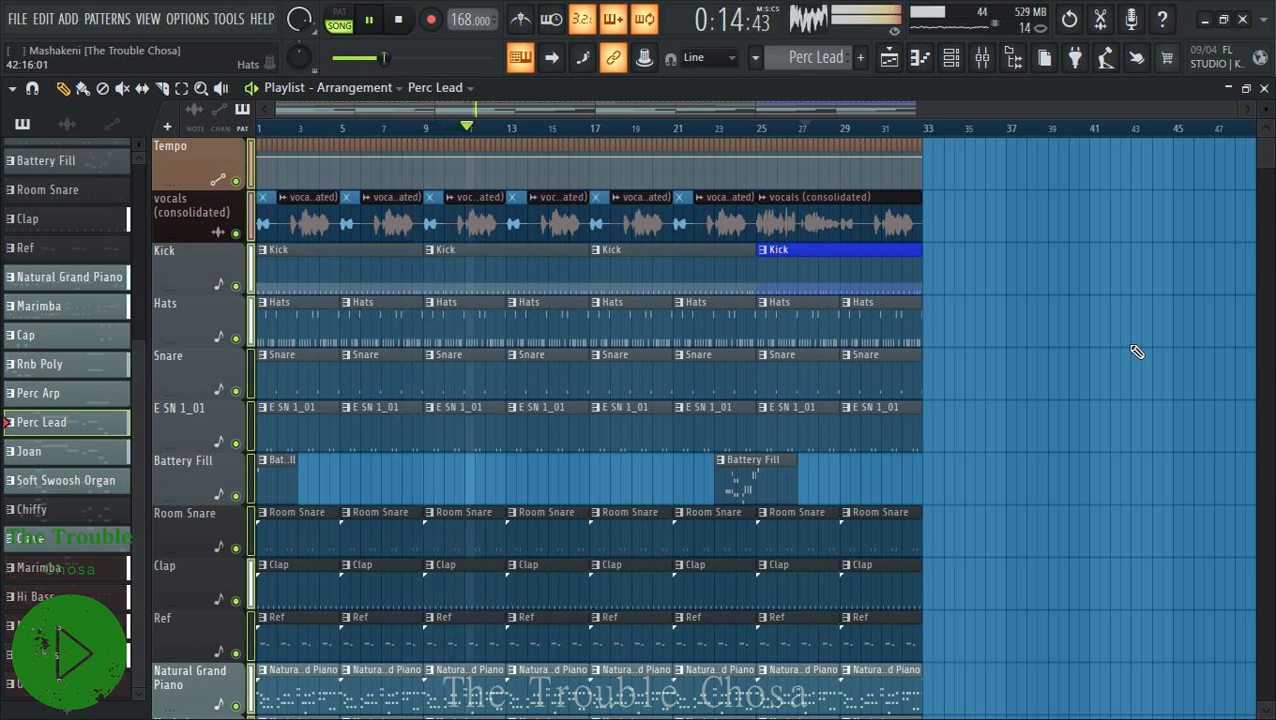
key(ctrl+s)
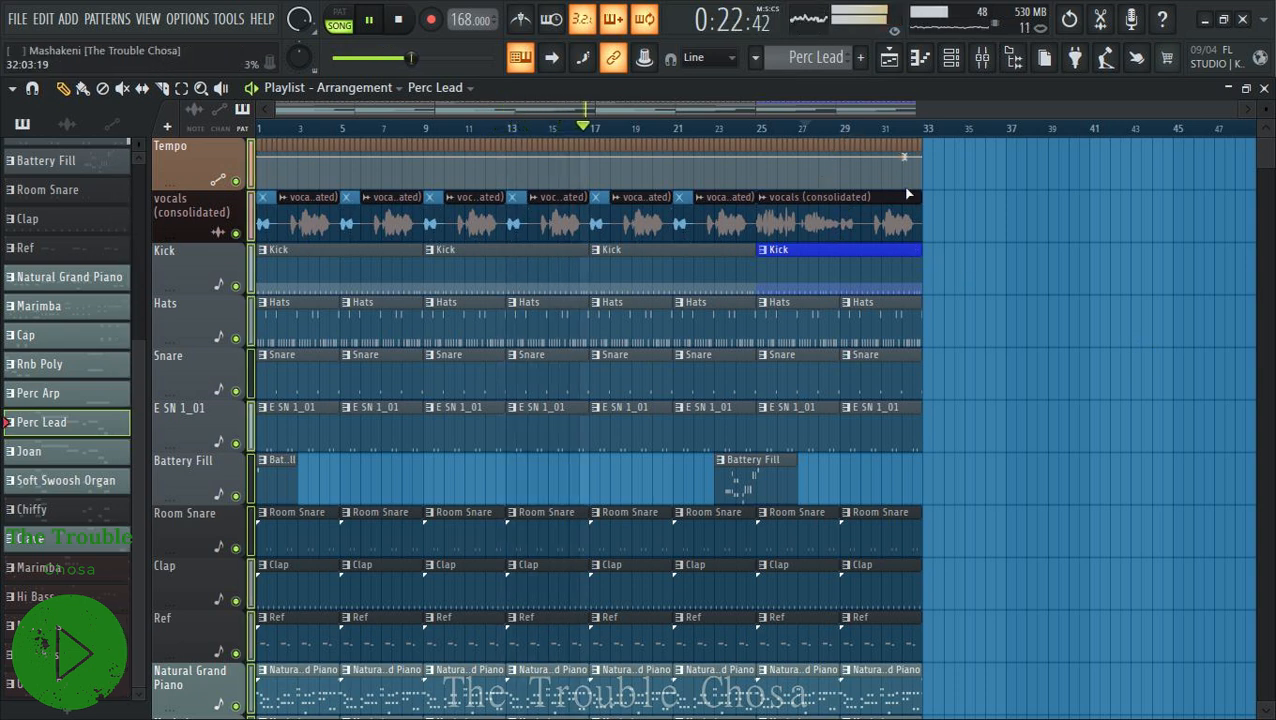
Select every clip in the playlist and duplicate the whole arrangement so the copy fills bars 33 to 64.
key(ctrl+a)
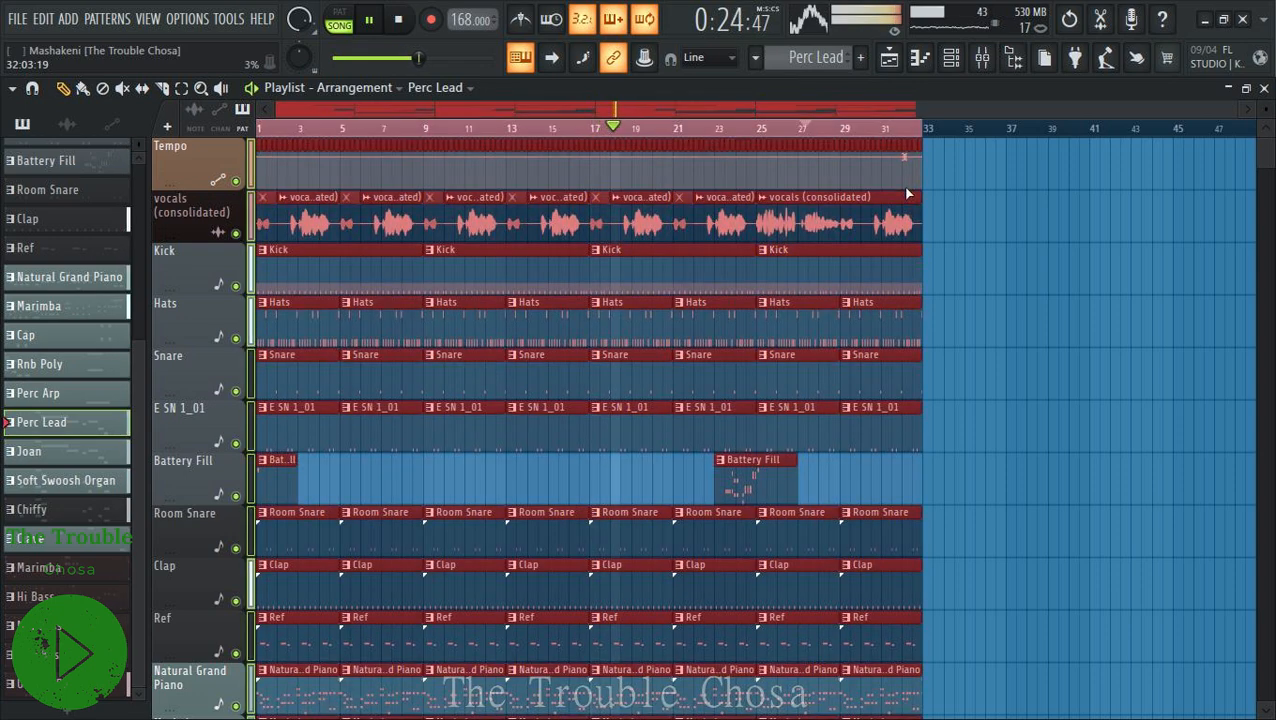
key(ctrl+b)
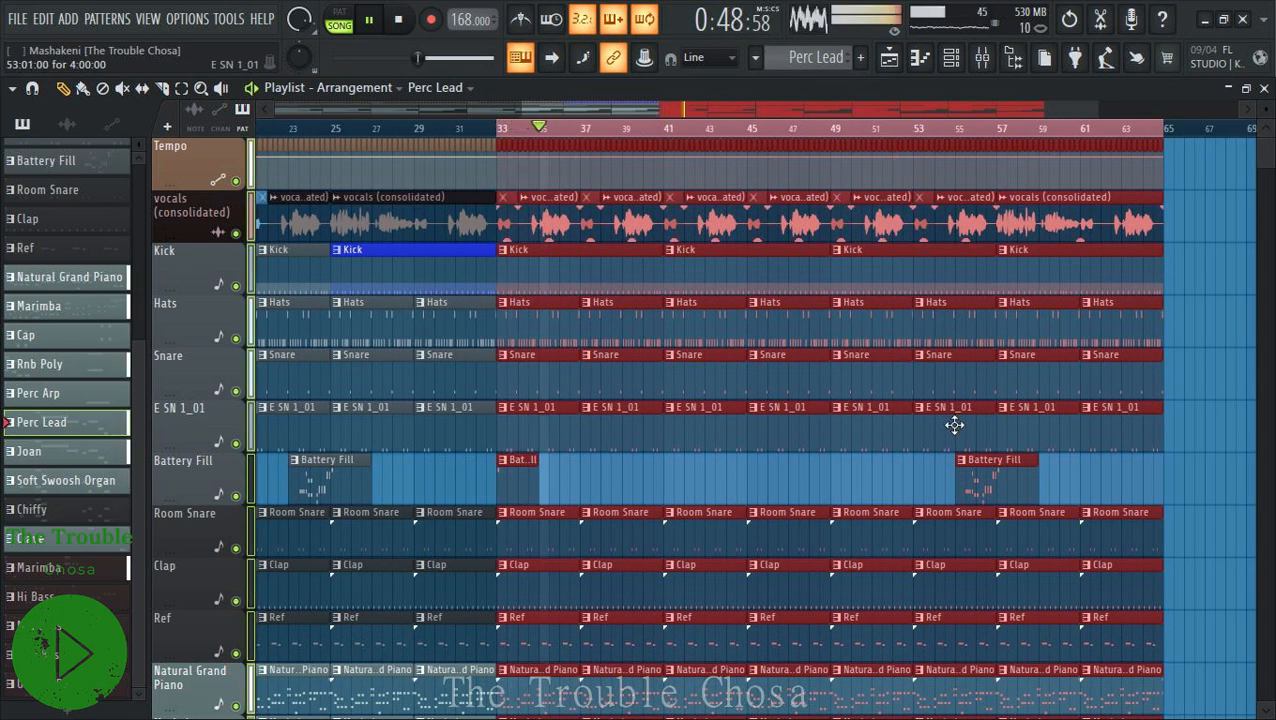
scroll(920, 480, down, 6)
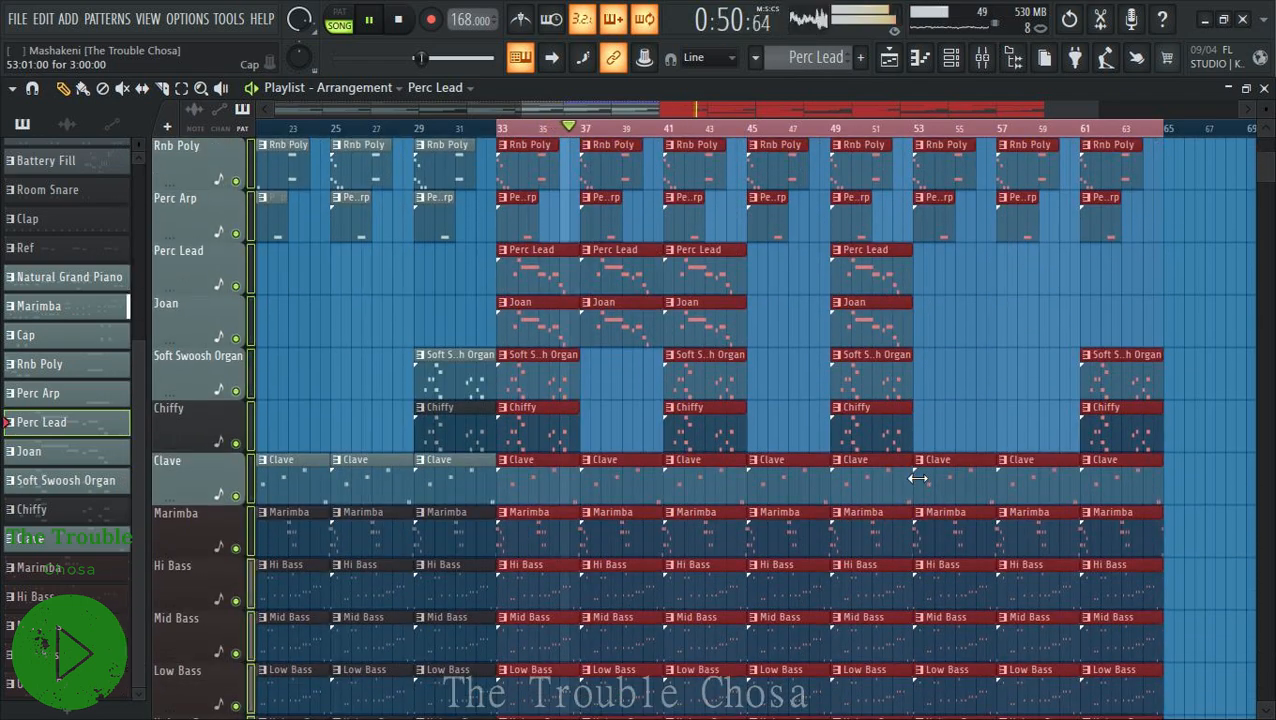
scroll(918, 479, down, 5)
ctrl+scroll(507, 233, down, 3)
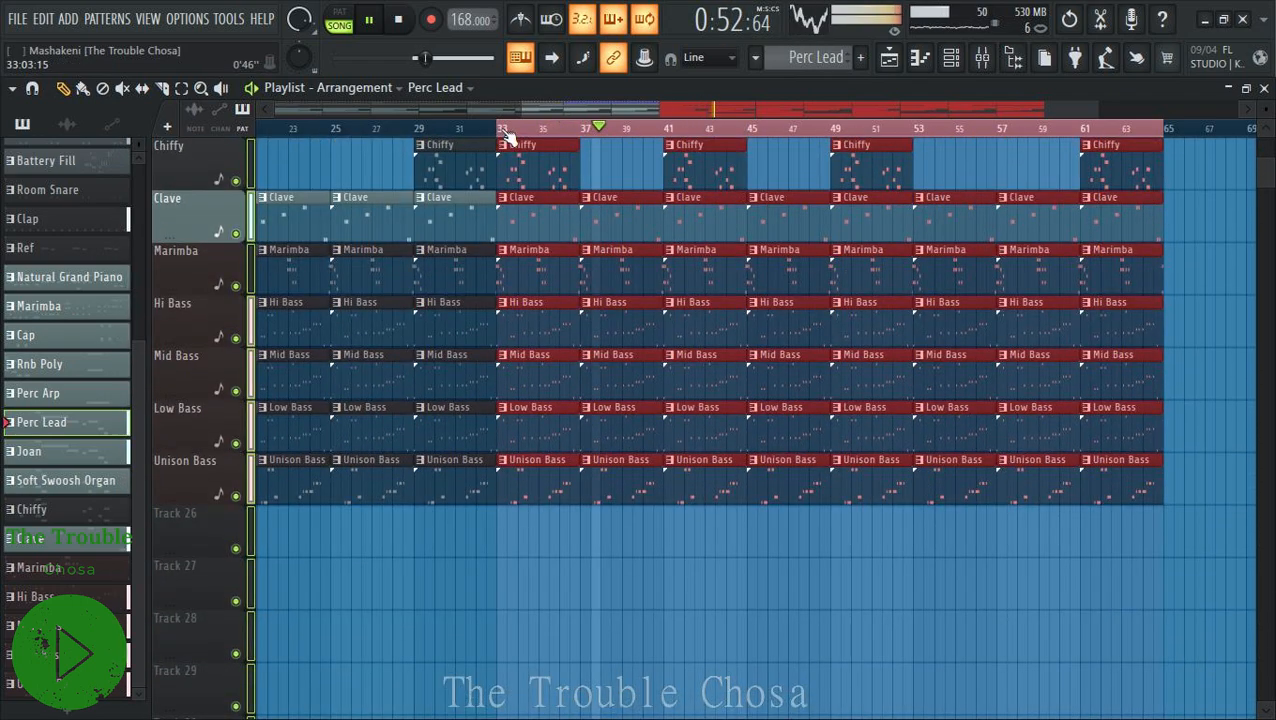
scroll(646, 557, up, 8)
scroll(646, 557, up, 2)
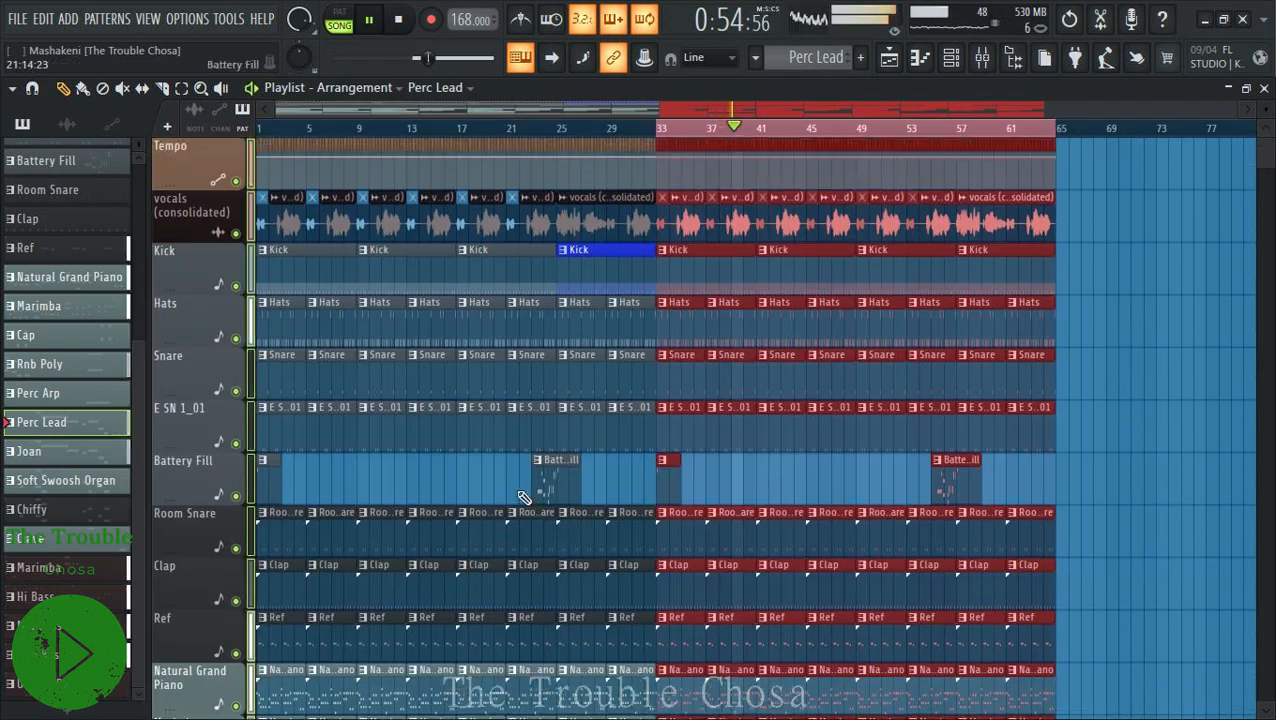
Restart playback from bar 1 and review all tracks of the extended arrangement.
click(265, 128)
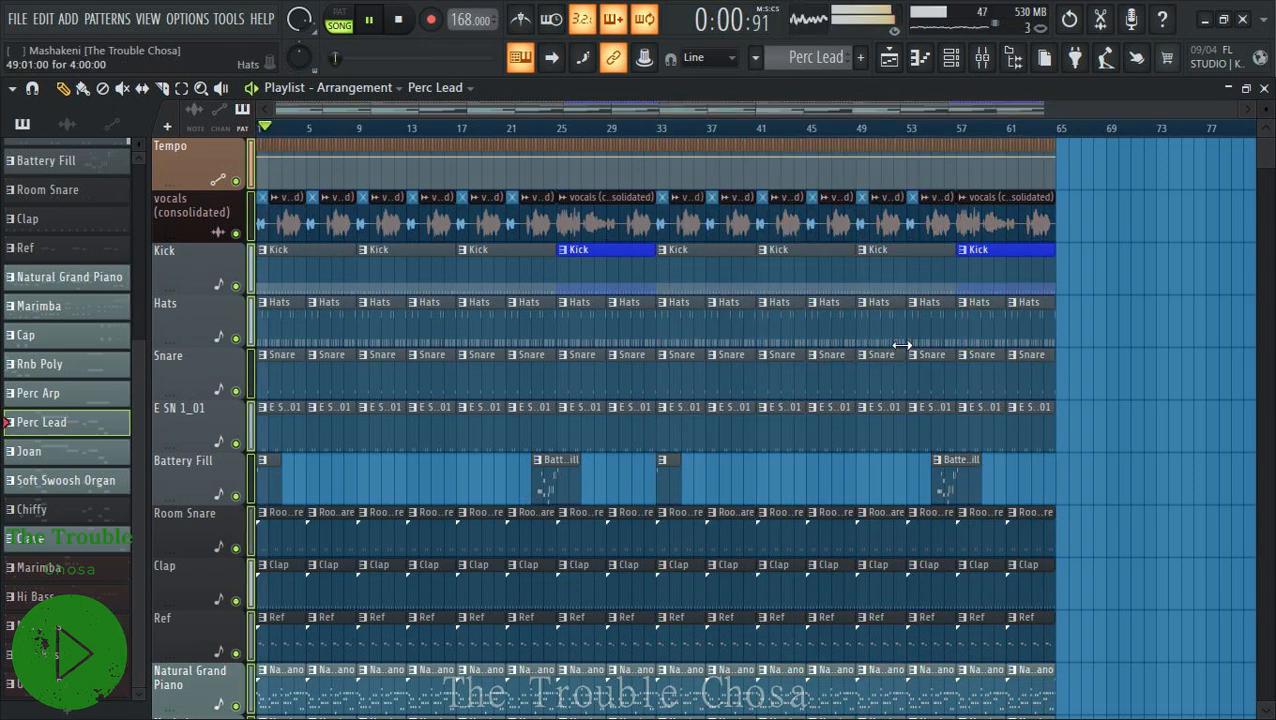
scroll(1168, 350, down, 13)
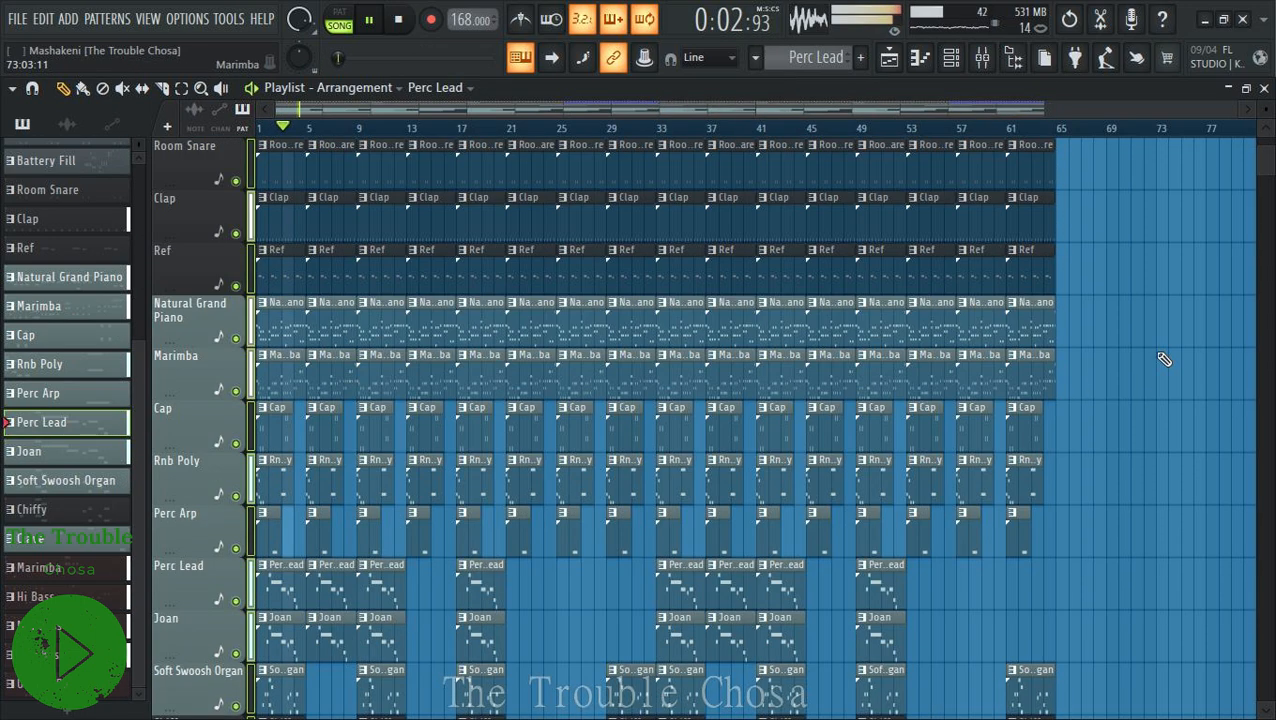
scroll(1163, 383, down, 4)
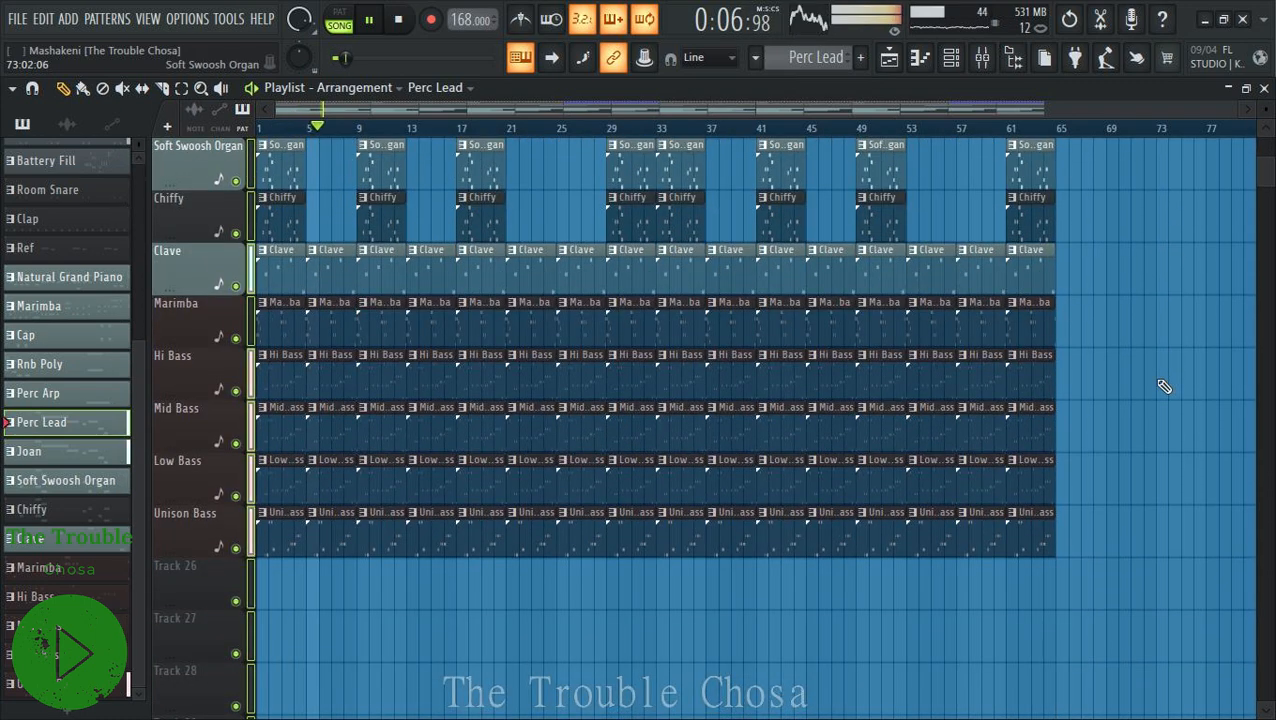
scroll(1165, 387, up, 17)
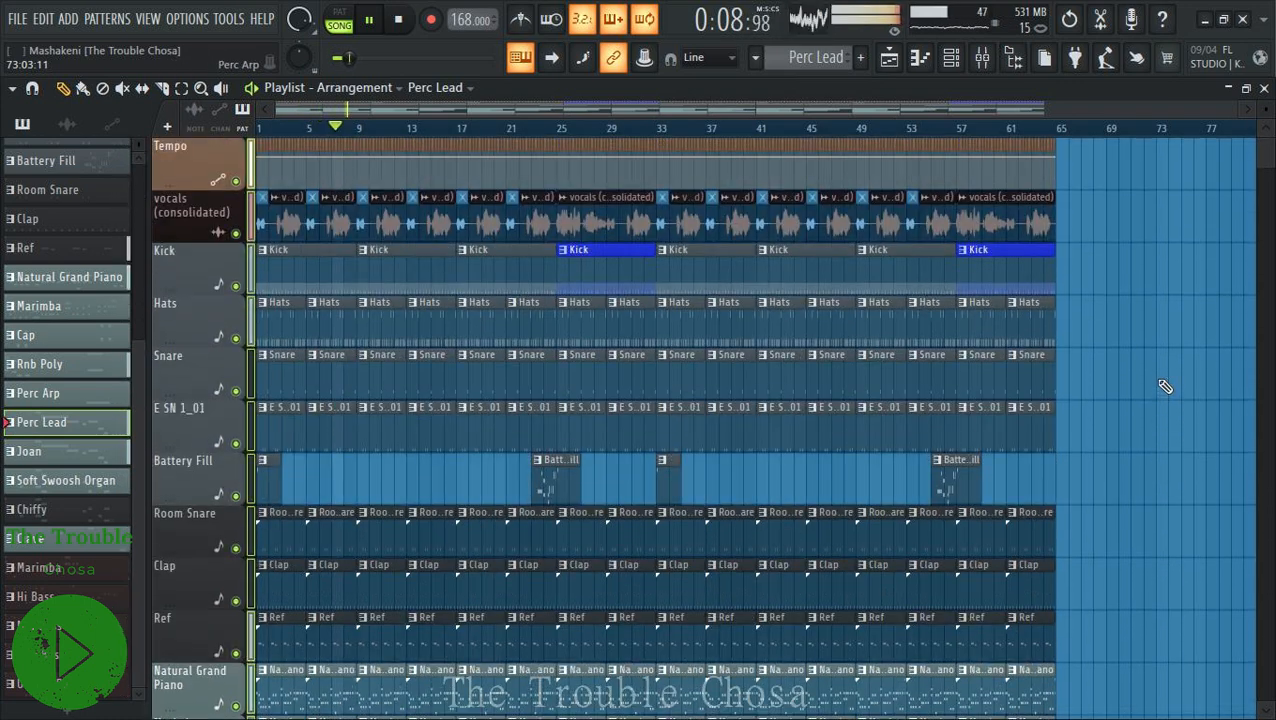
scroll(1166, 385, down, 8)
scroll(1166, 385, up, 8)
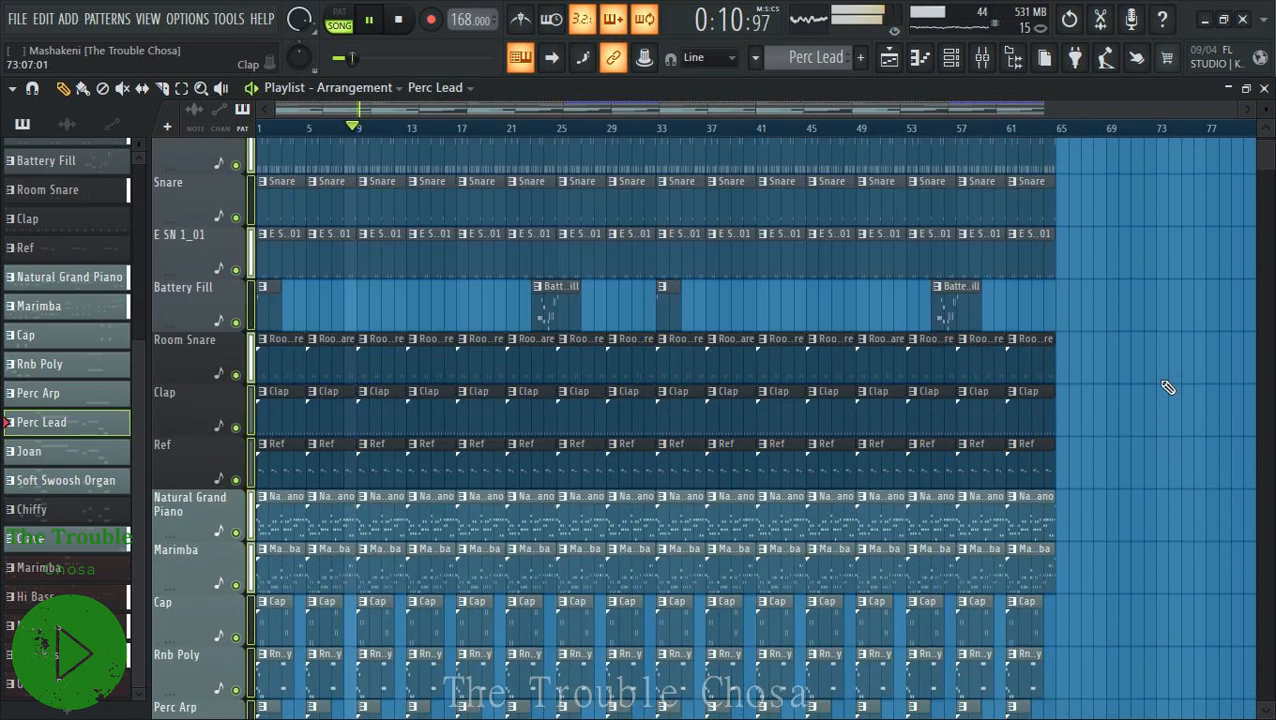
key(space)
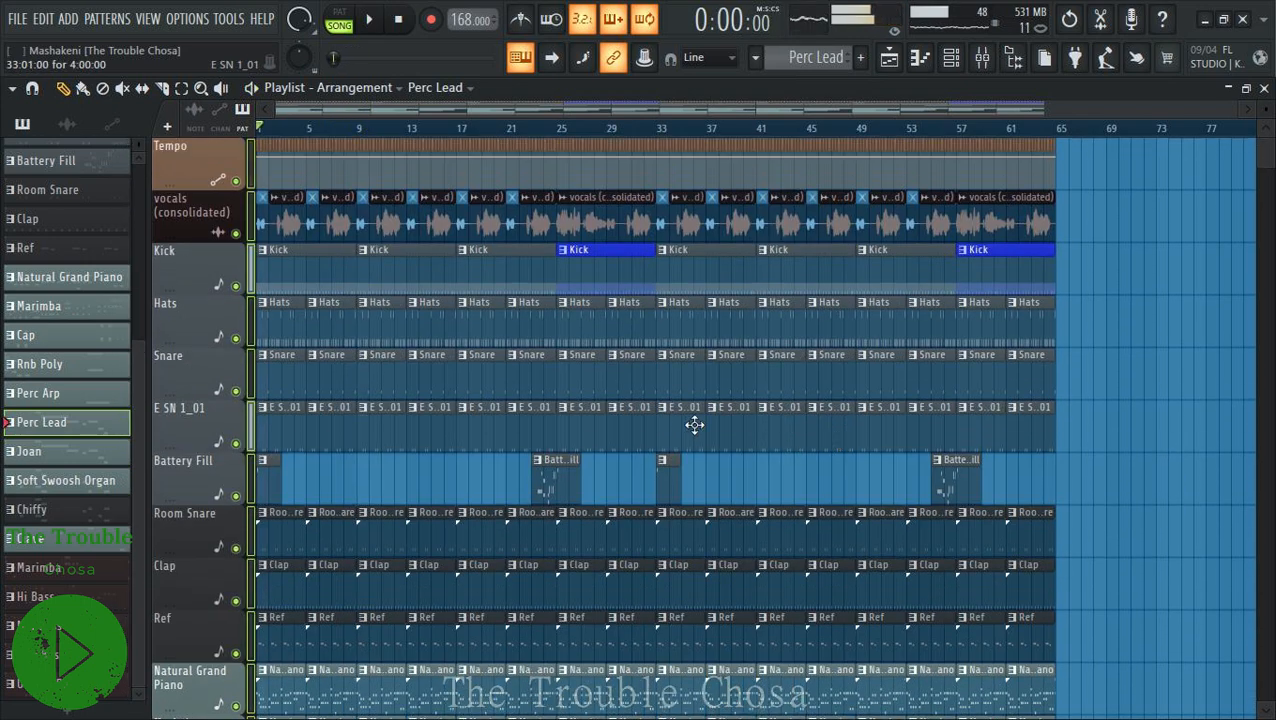
key(space)
Delete the Ref clips from bars 1 to 24 and bars 33 to 56, keeping those at bars 25, 29, 57 and 61.
scroll(560, 400, down, 1)
scroll(578, 416, down, 3)
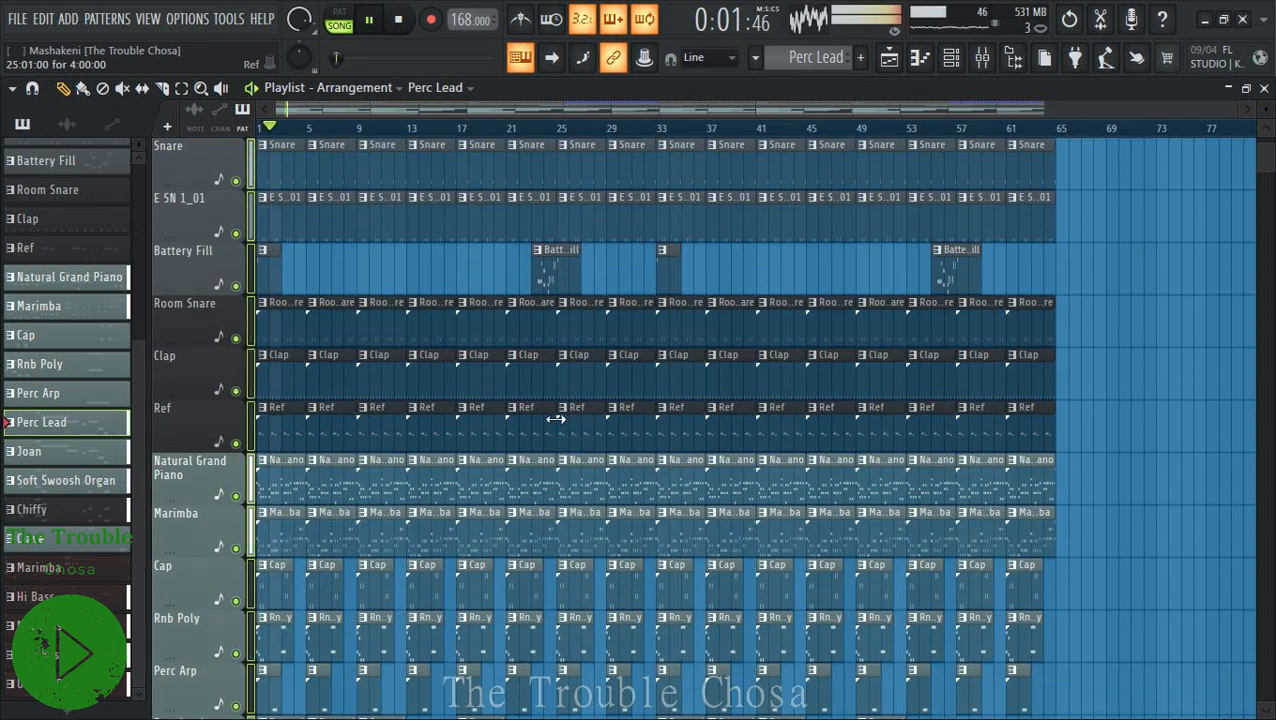
scroll(496, 410, up, 1)
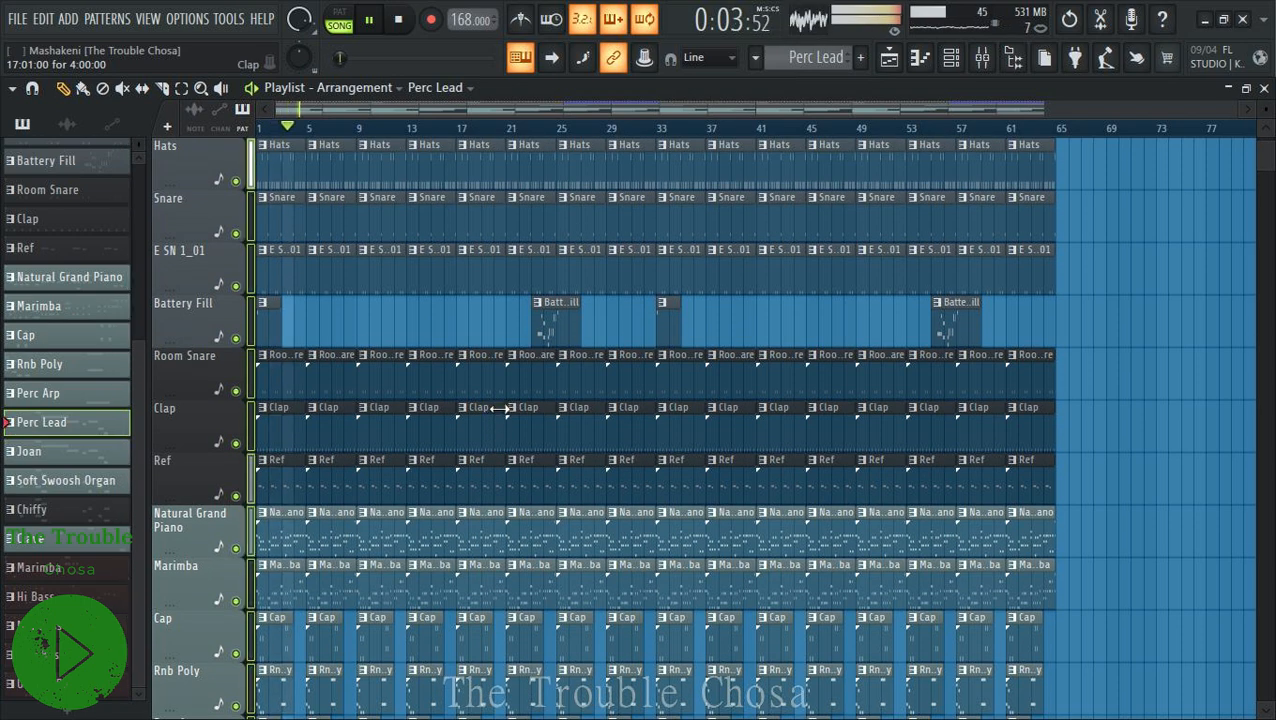
scroll(516, 420, up, 3)
scroll(520, 422, down, 4)
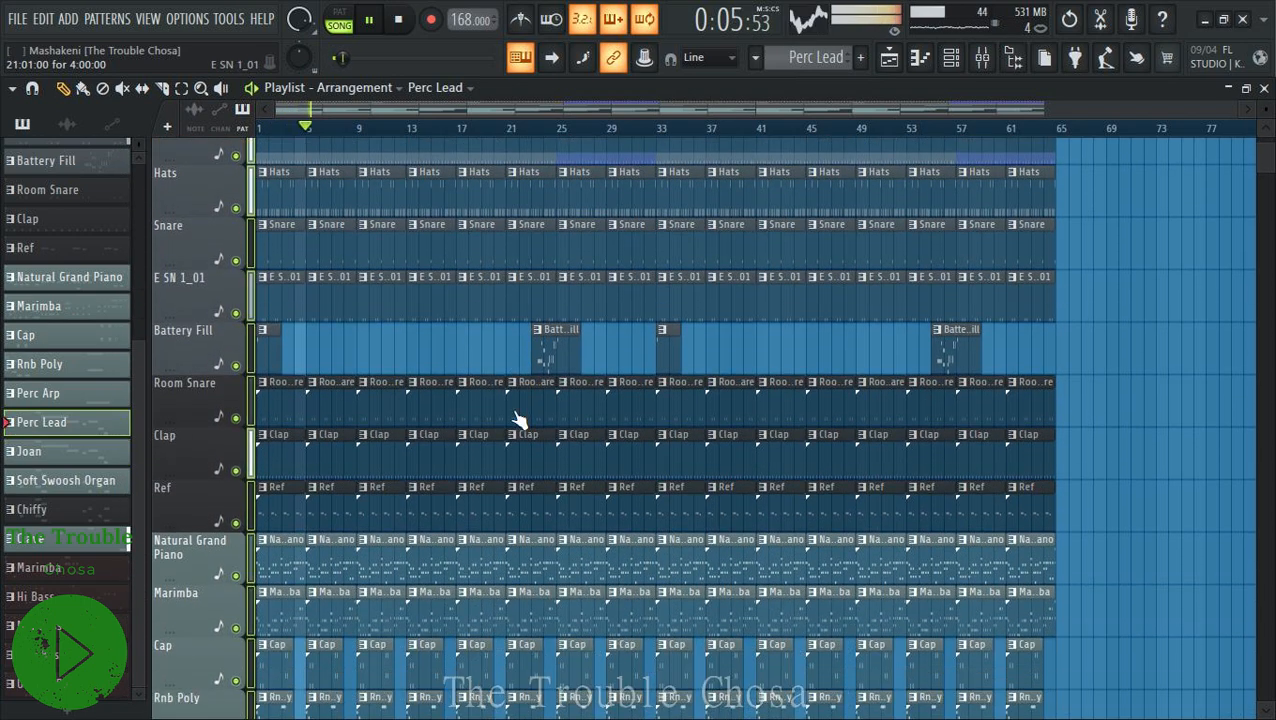
drag(541, 433, 262, 433)
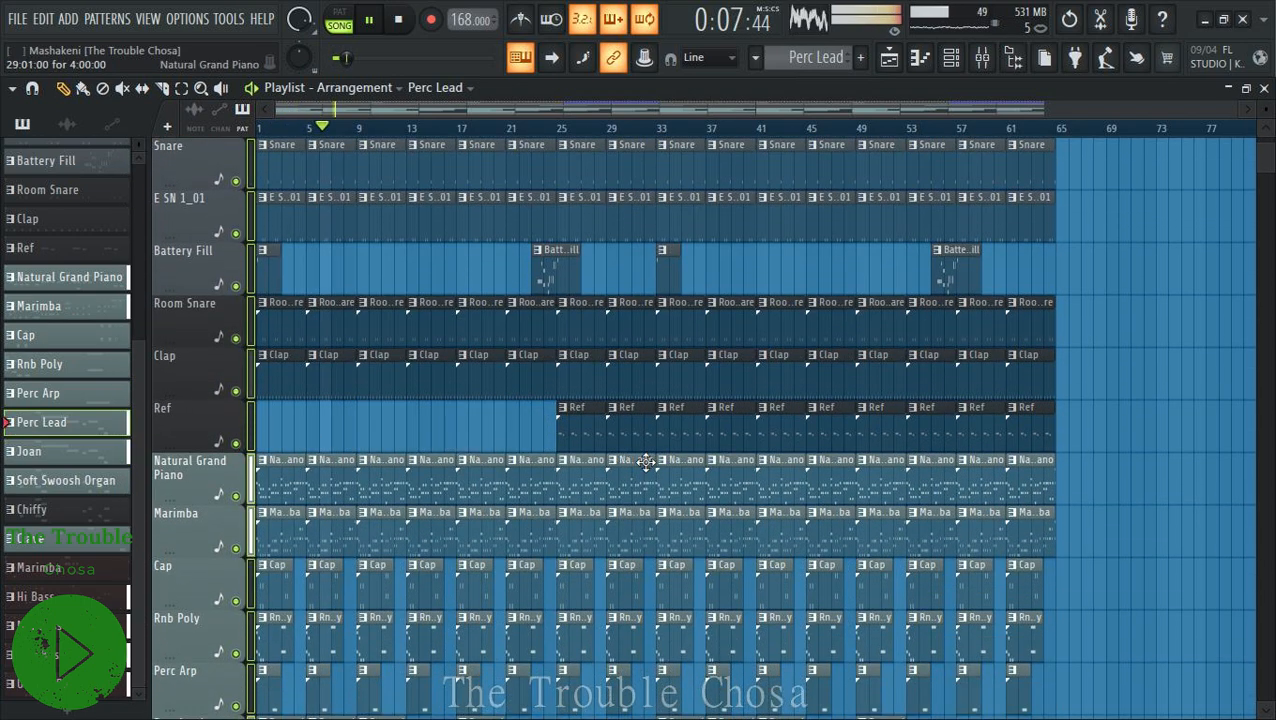
drag(660, 433, 920, 433)
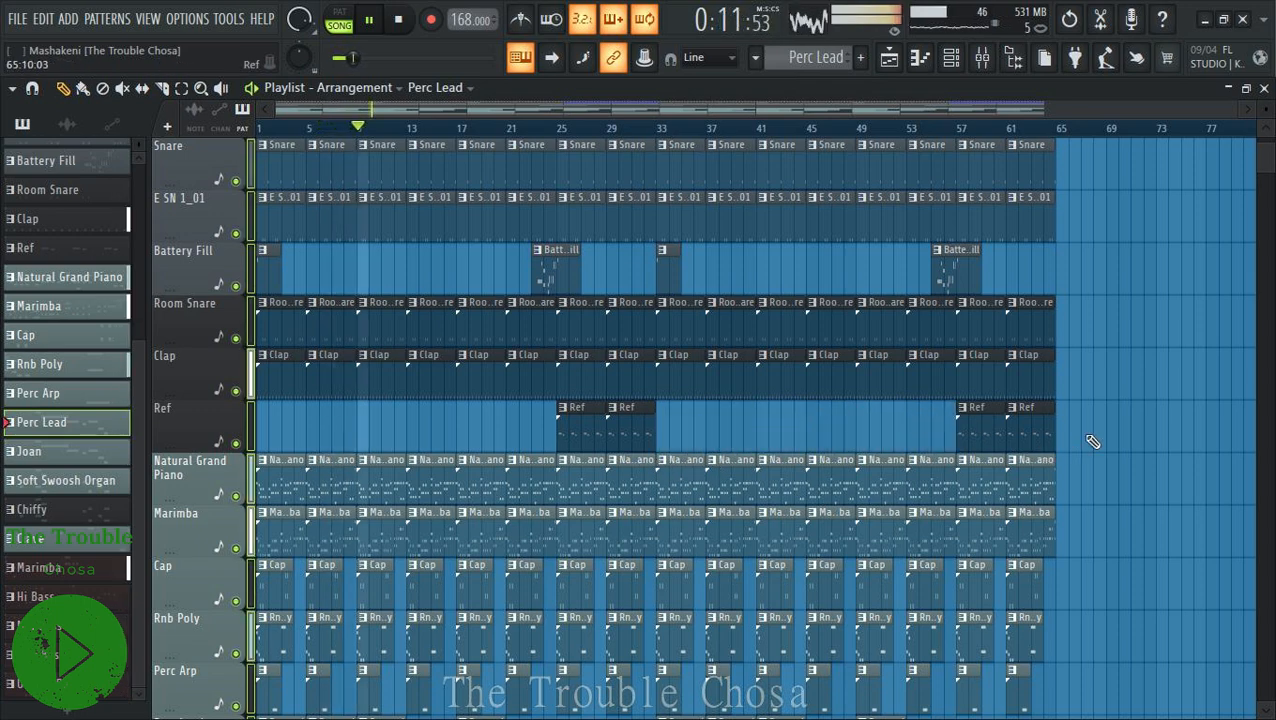
Delete the Clap clips from bars 1 to 24 and bars 33 to 56, keeping those aligned with the Ref clips.
scroll(1100, 435, down, 6)
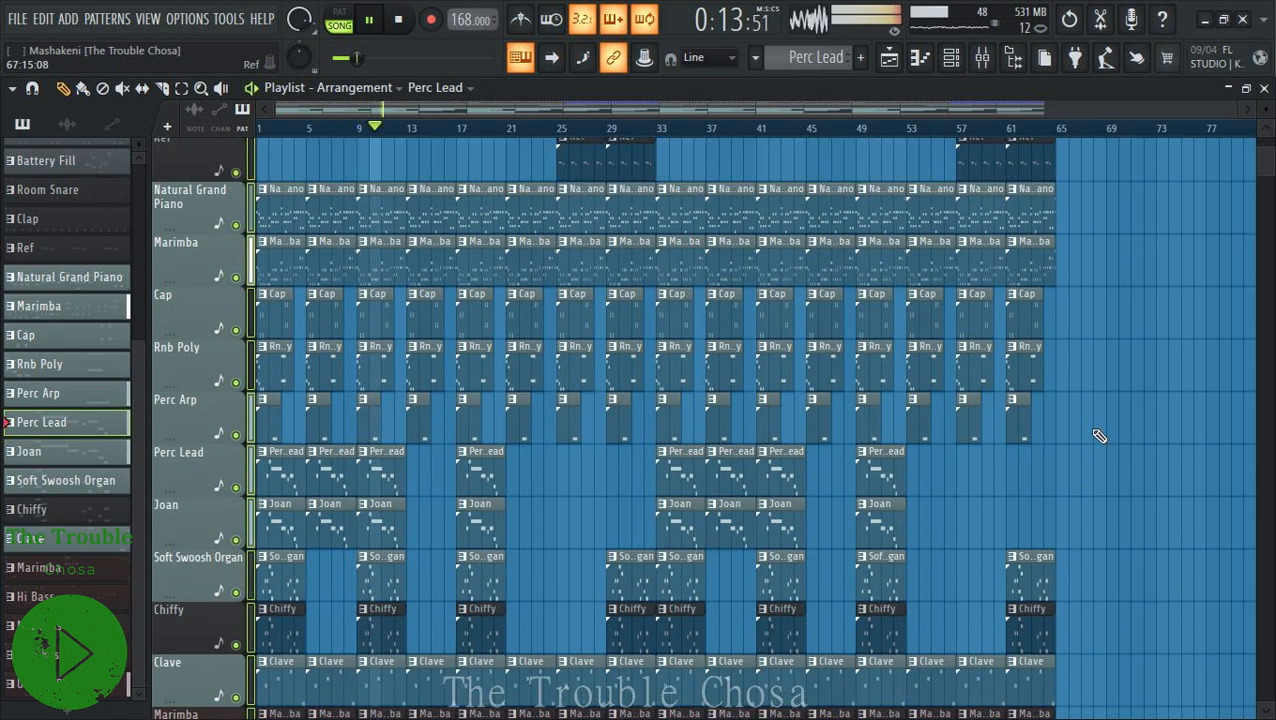
scroll(1100, 435, up, 10)
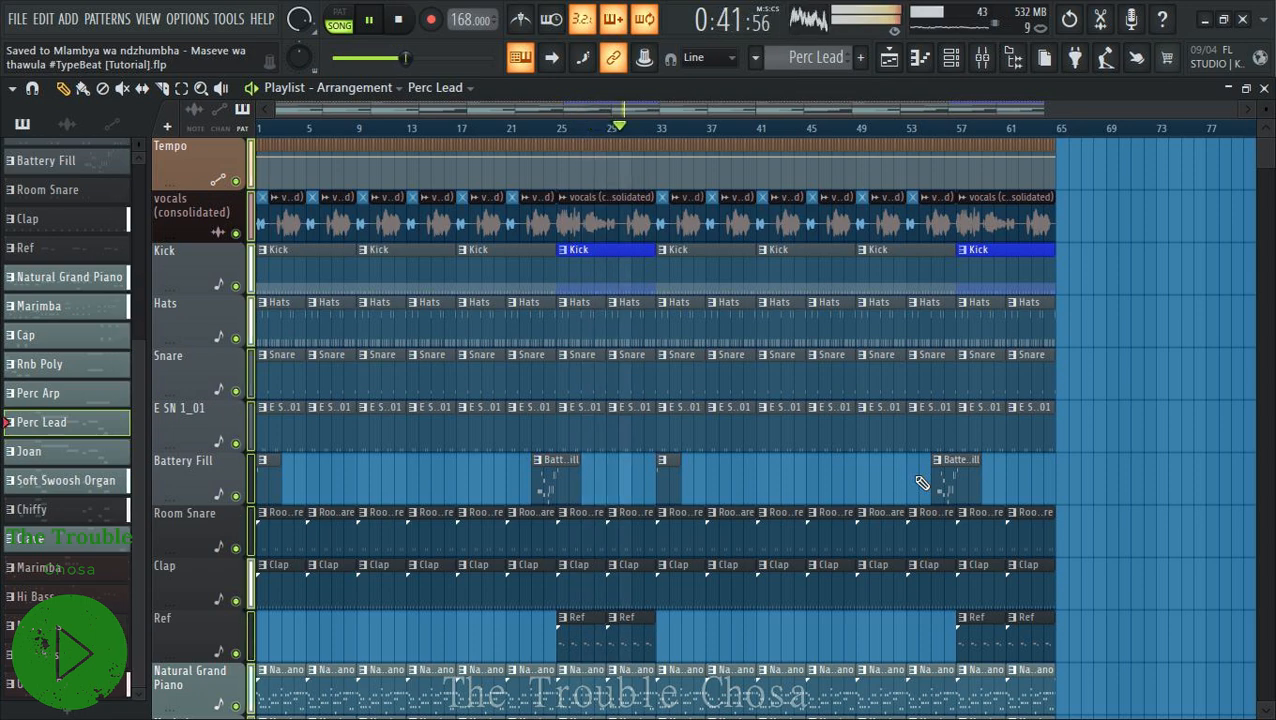
scroll(1133, 430, down, 5)
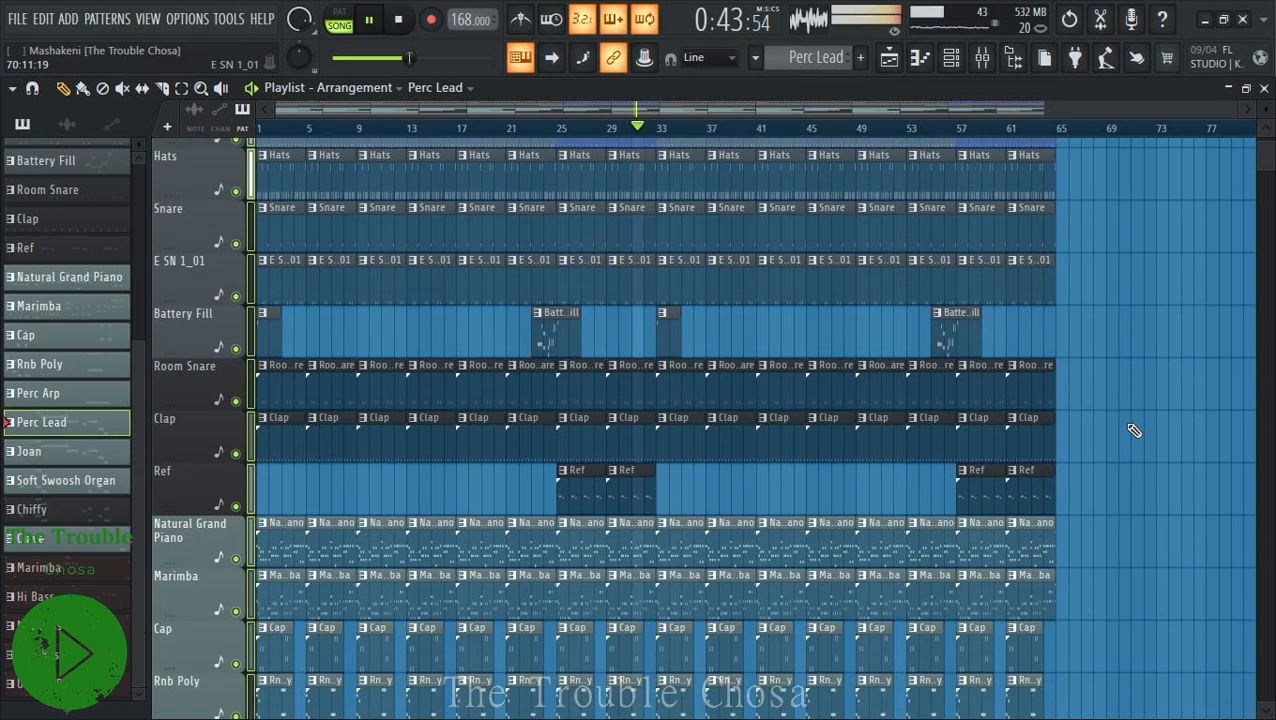
scroll(1133, 430, up, 5)
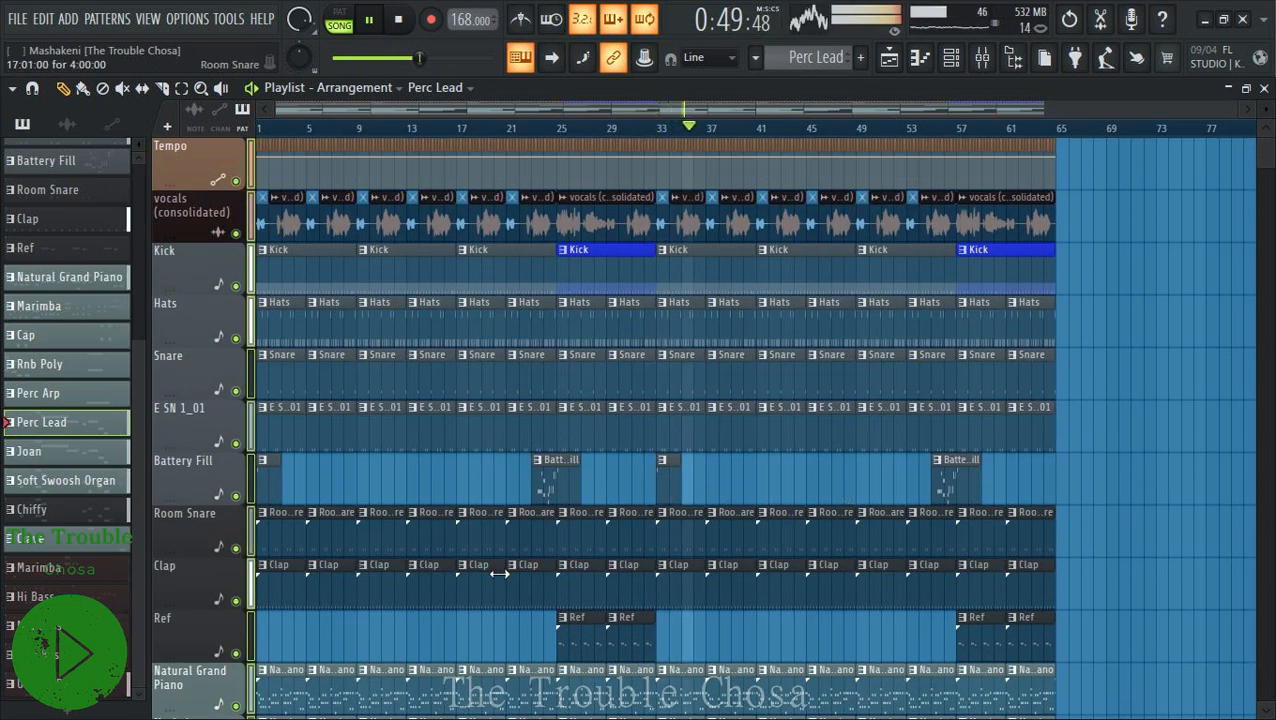
right_click(536, 599)
right_click(680, 599)
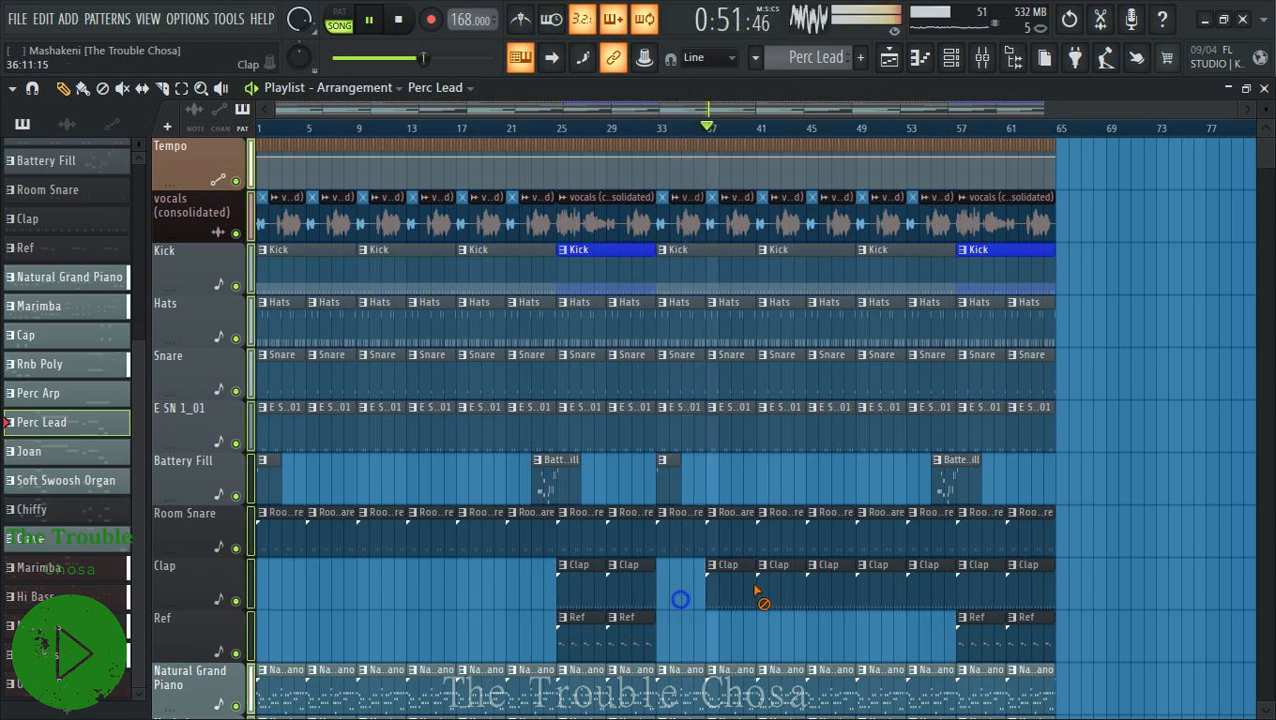
right_click(730, 593)
right_click(780, 593)
right_click(830, 593)
right_click(880, 593)
right_click(930, 593)
Delete every other Perc Arp clip, removing those at bars 1, 9, 17, 25, 33, 41, 49 and 57.
scroll(1140, 490, down, 3)
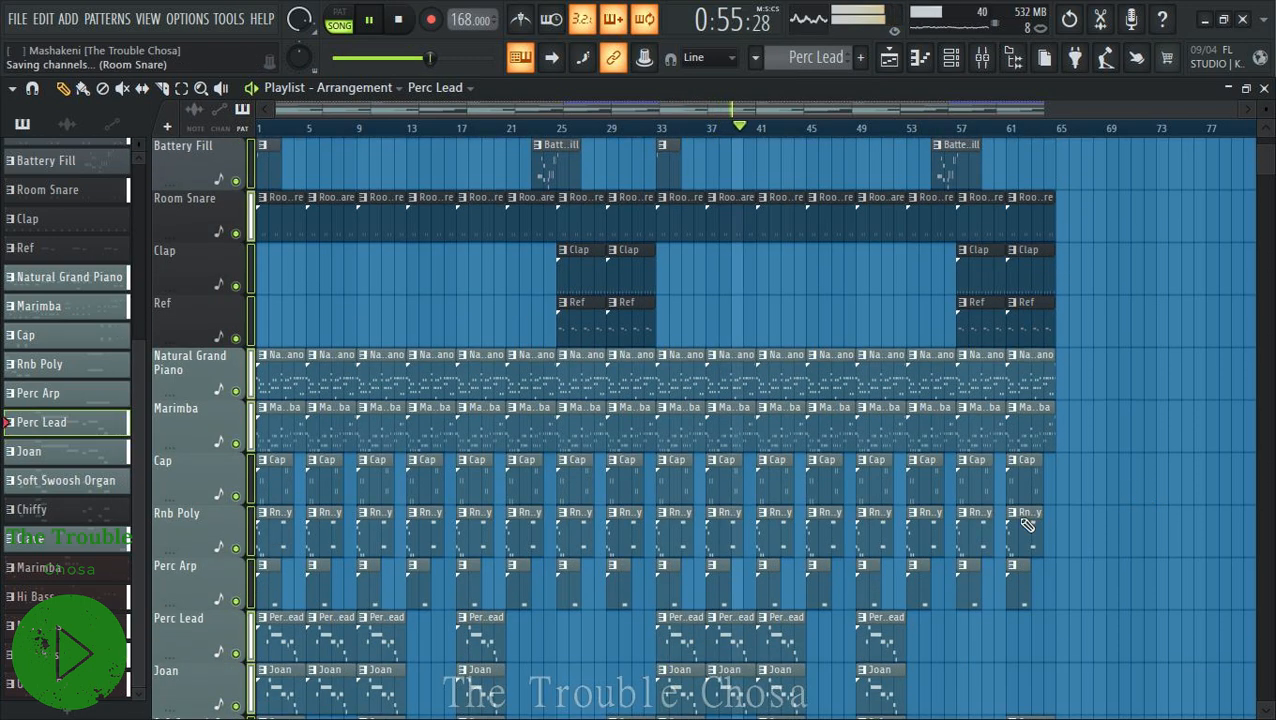
scroll(356, 370, up, 2)
scroll(400, 380, down, 4)
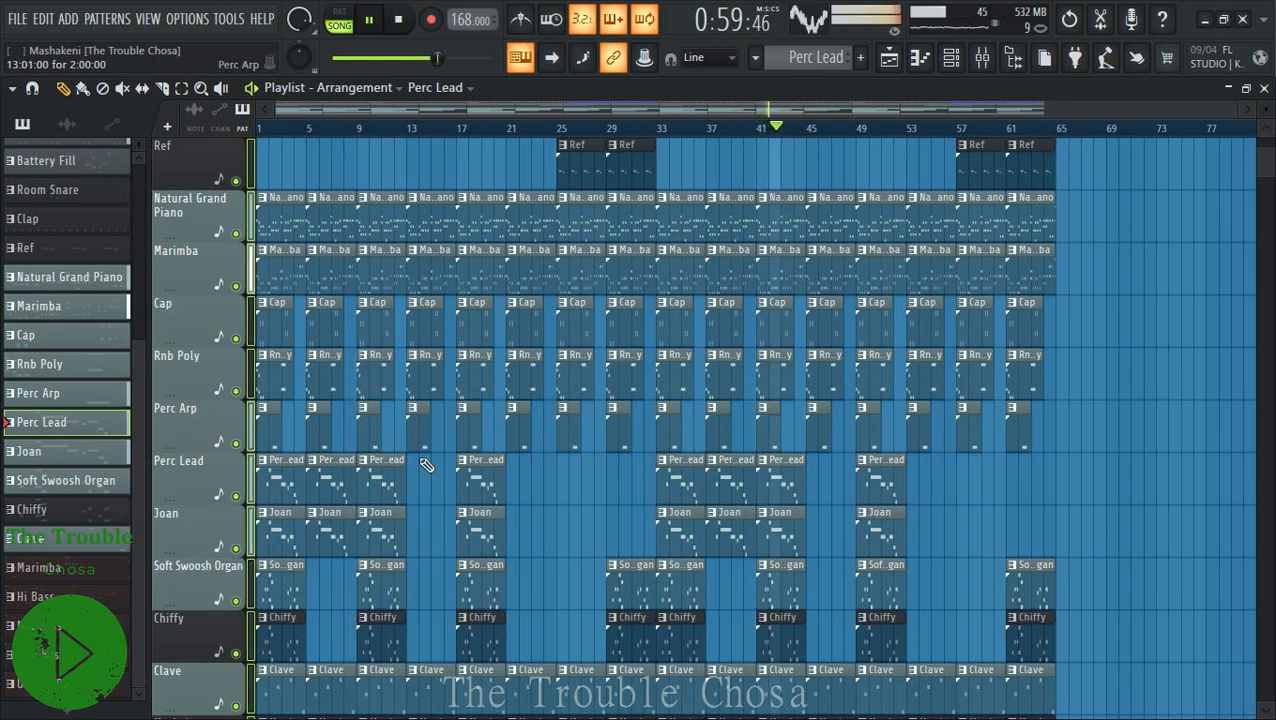
scroll(378, 520, down, 1)
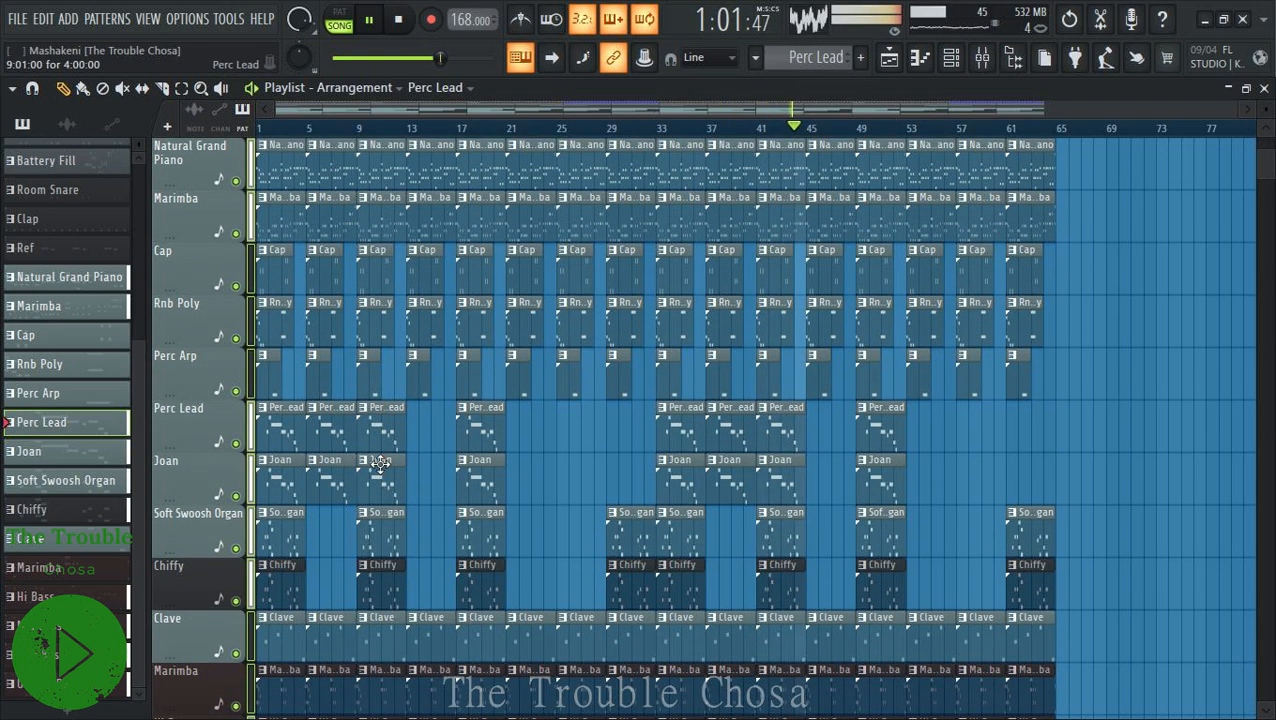
scroll(425, 470, down, 3)
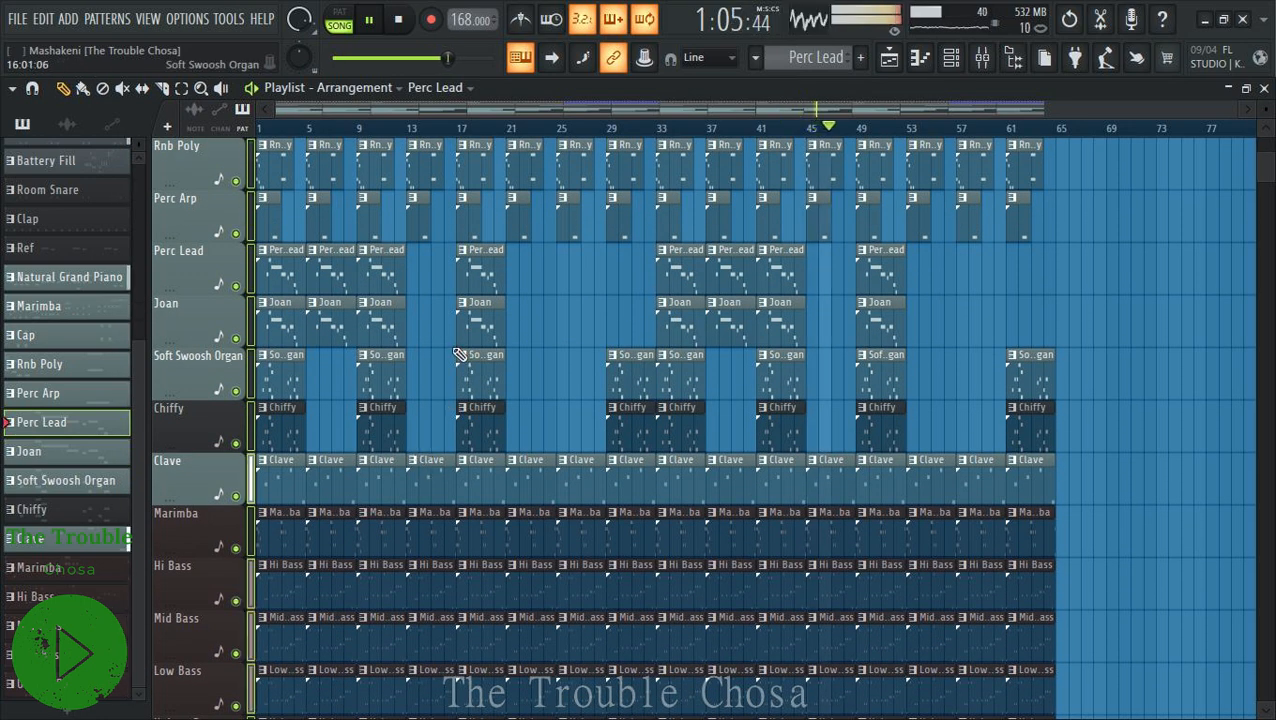
scroll(460, 420, up, 6)
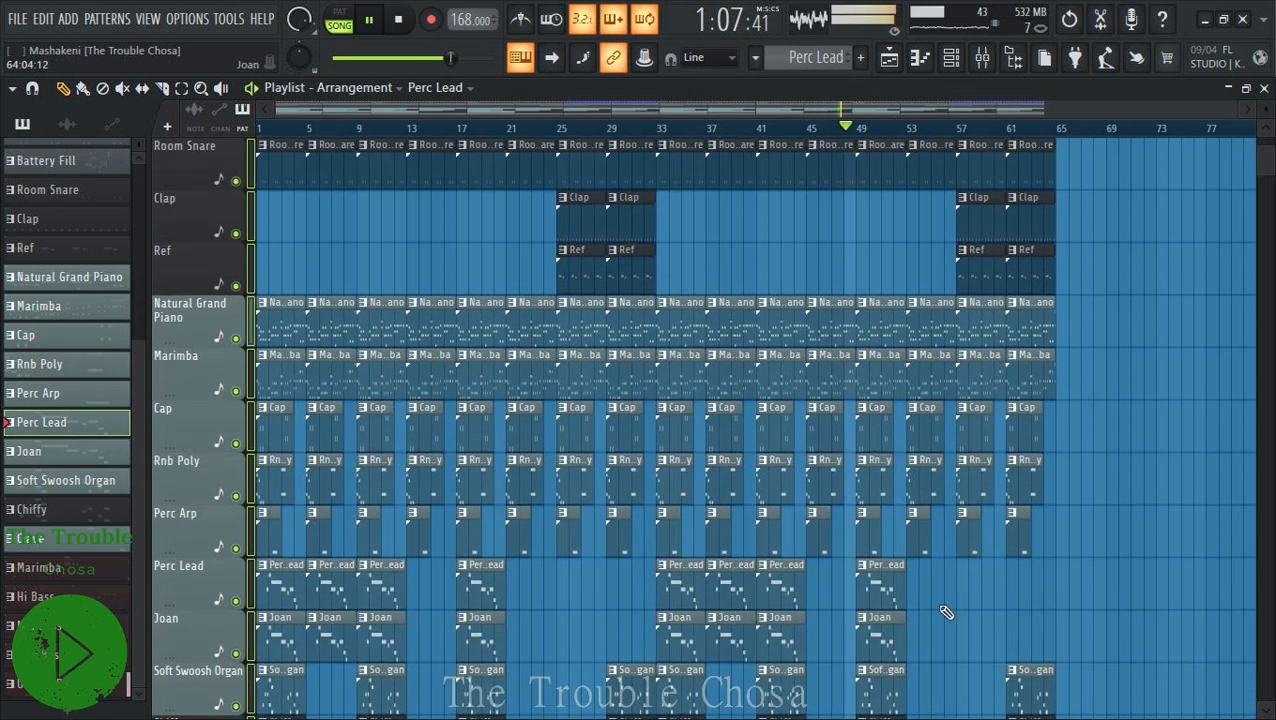
right_click(960, 551)
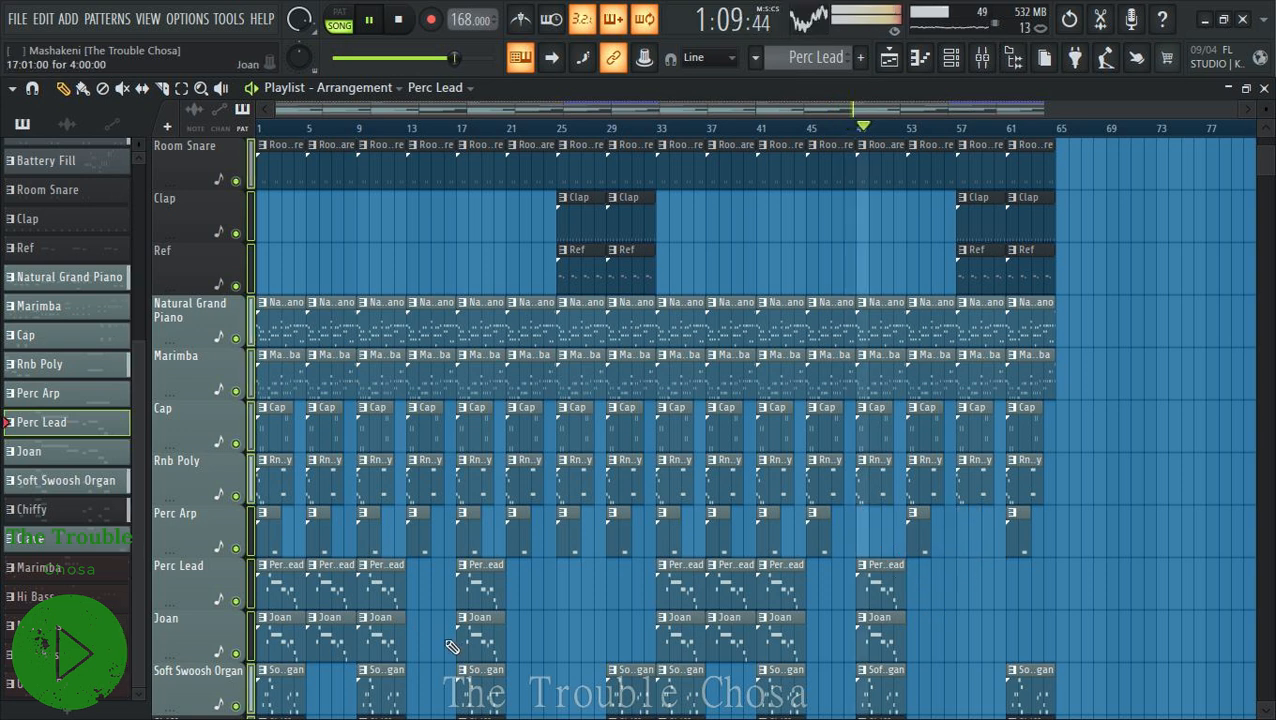
right_click(268, 527)
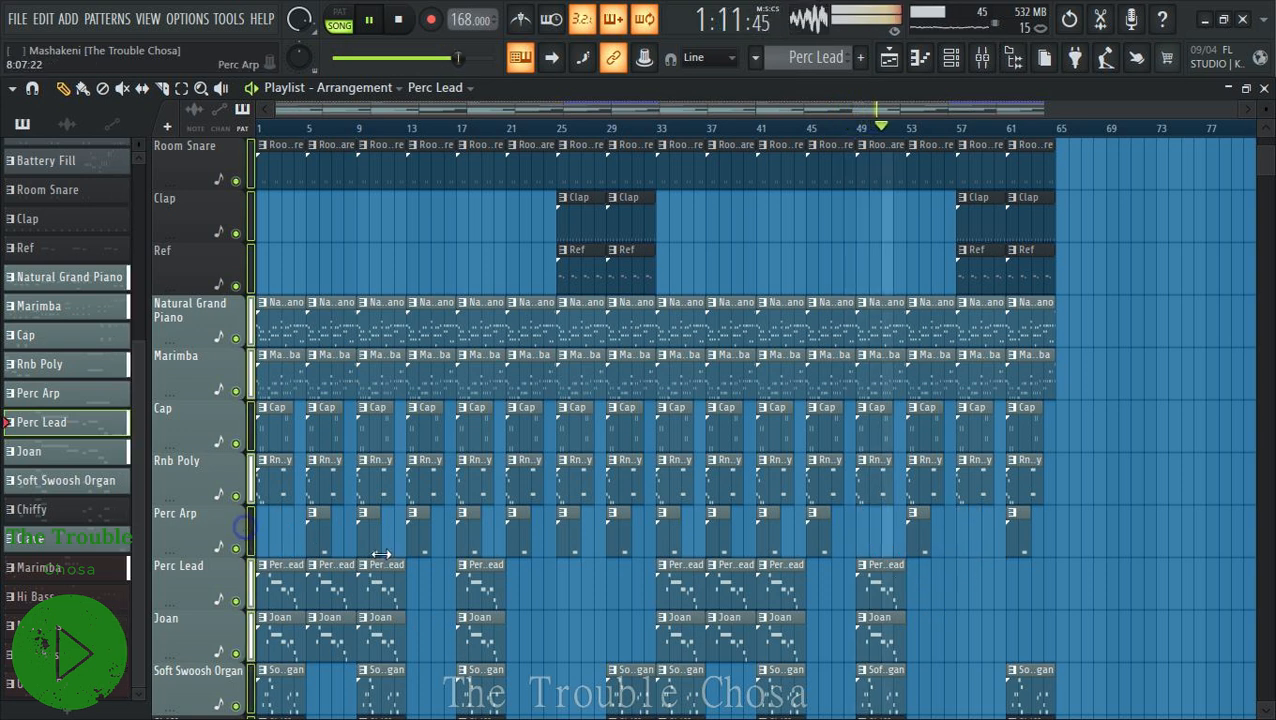
right_click(473, 541)
right_click(570, 540)
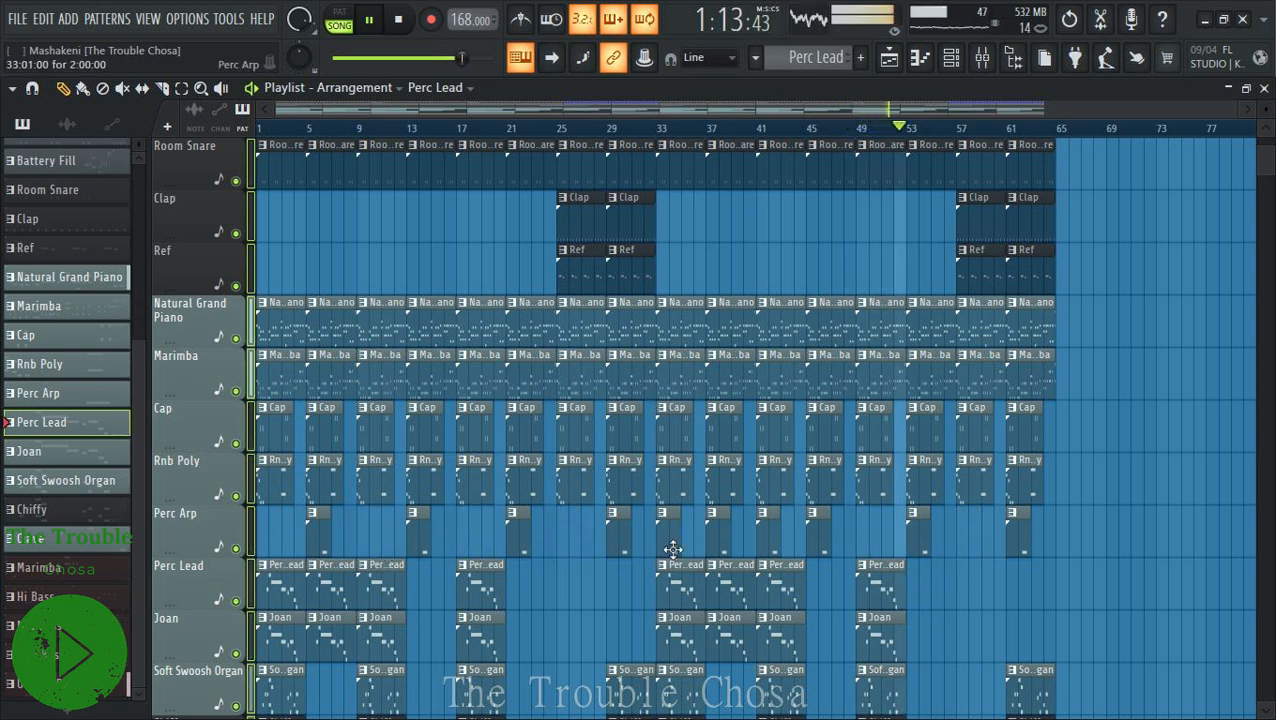
right_click(758, 534)
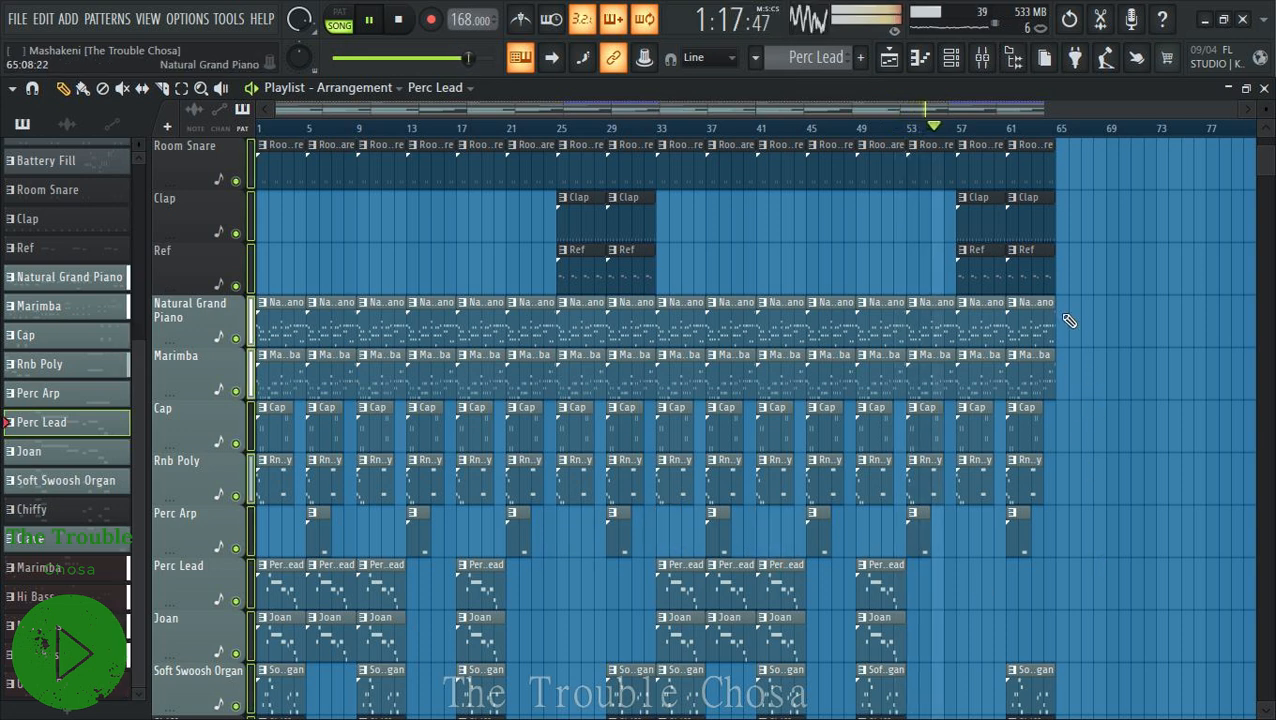
Check the instrument track levels in the mixer and review the playlist tracks of the whole arrangement during playback.
click(982, 57)
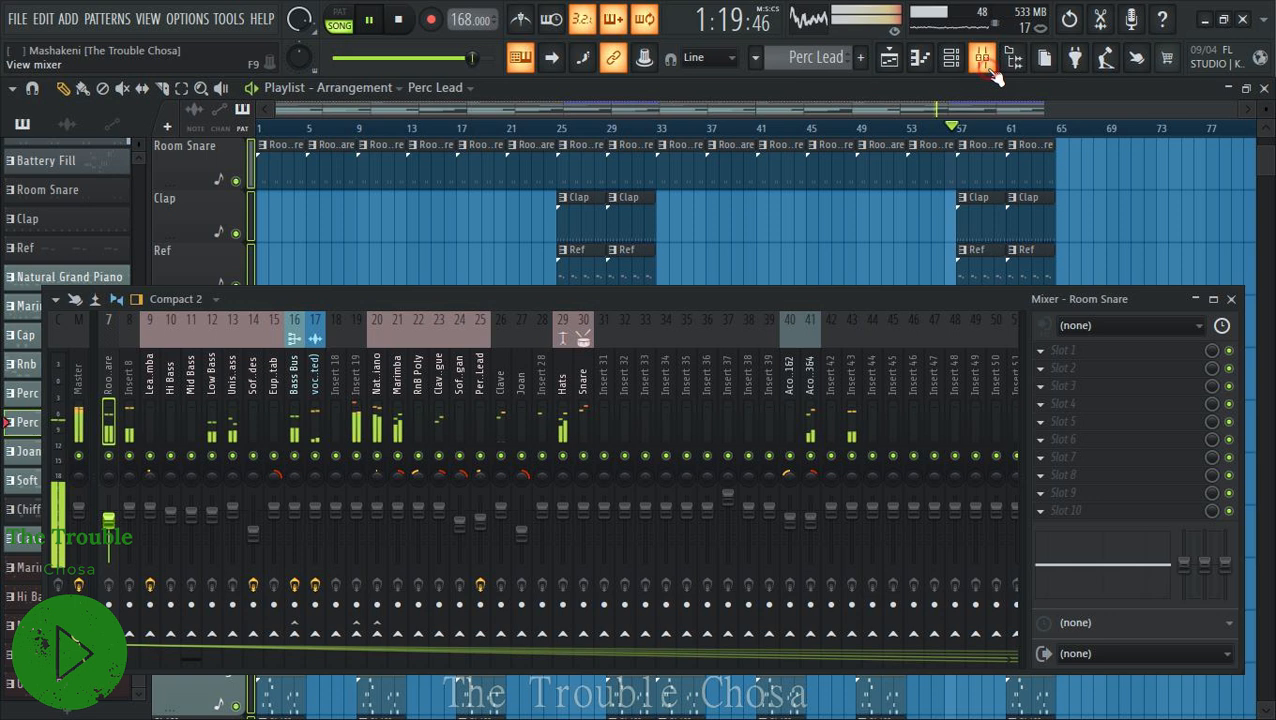
click(481, 390)
click(468, 384)
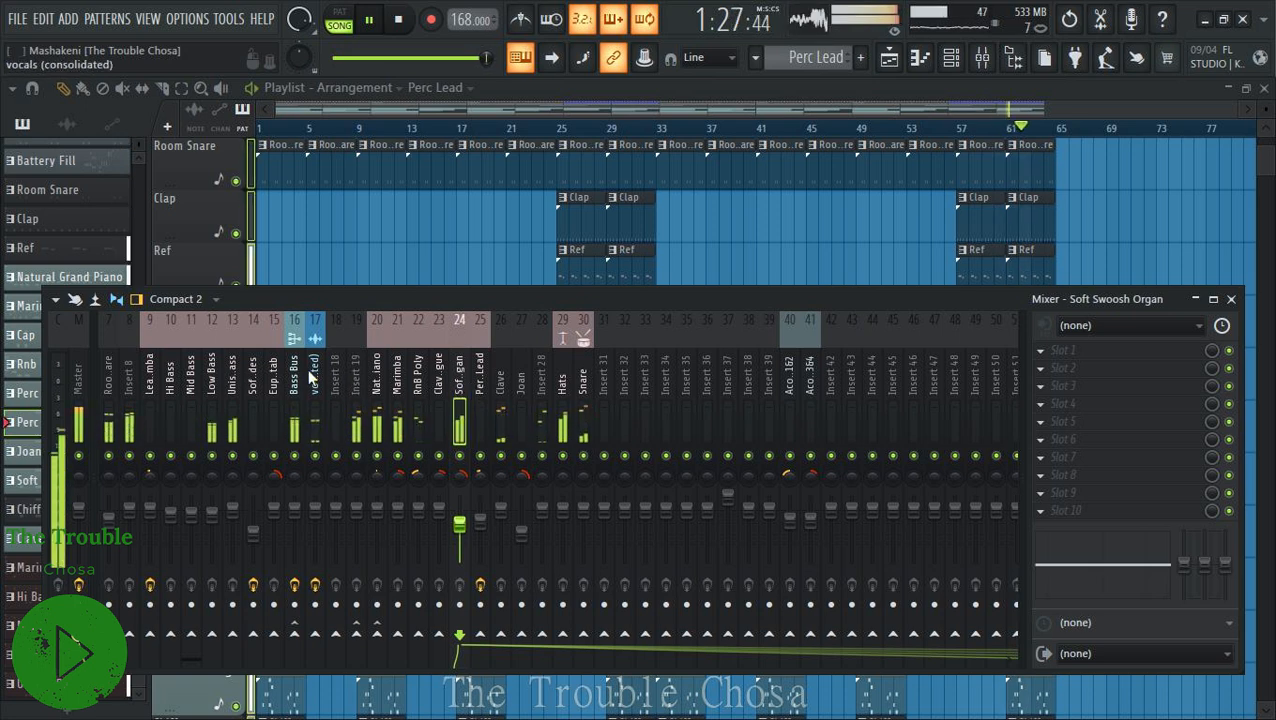
scroll(310, 372, up, 3)
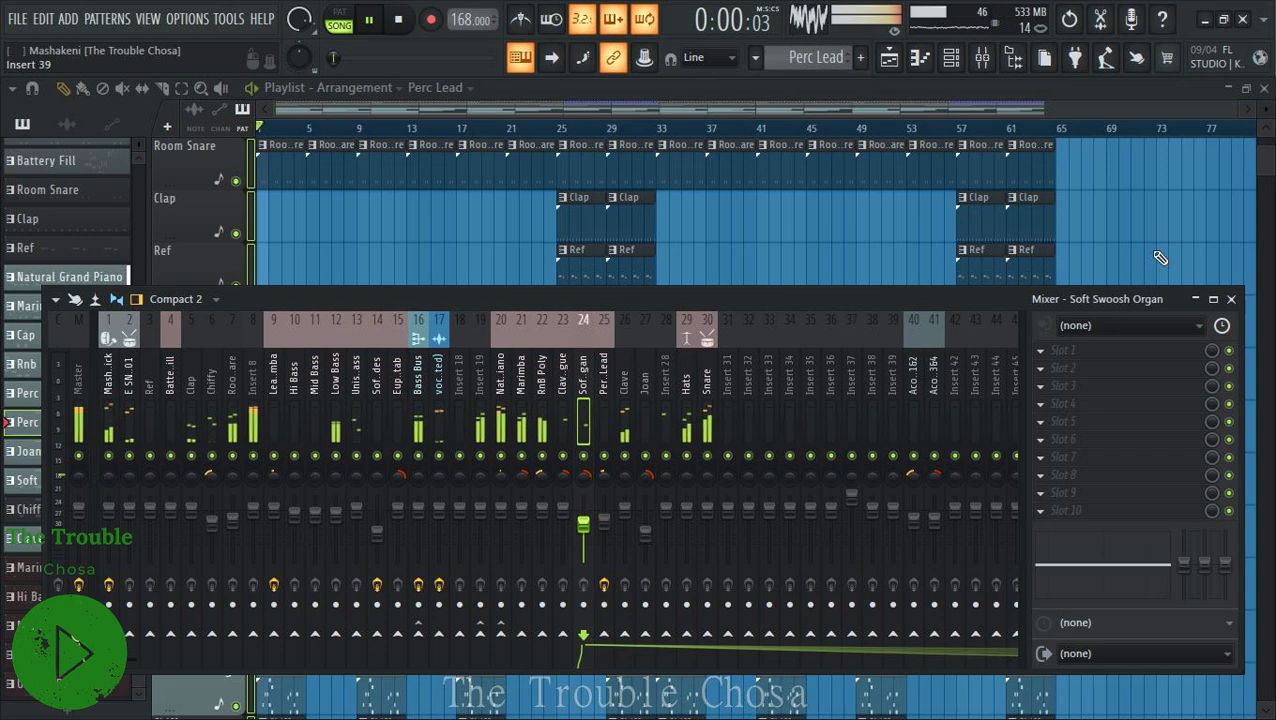
key(F9)
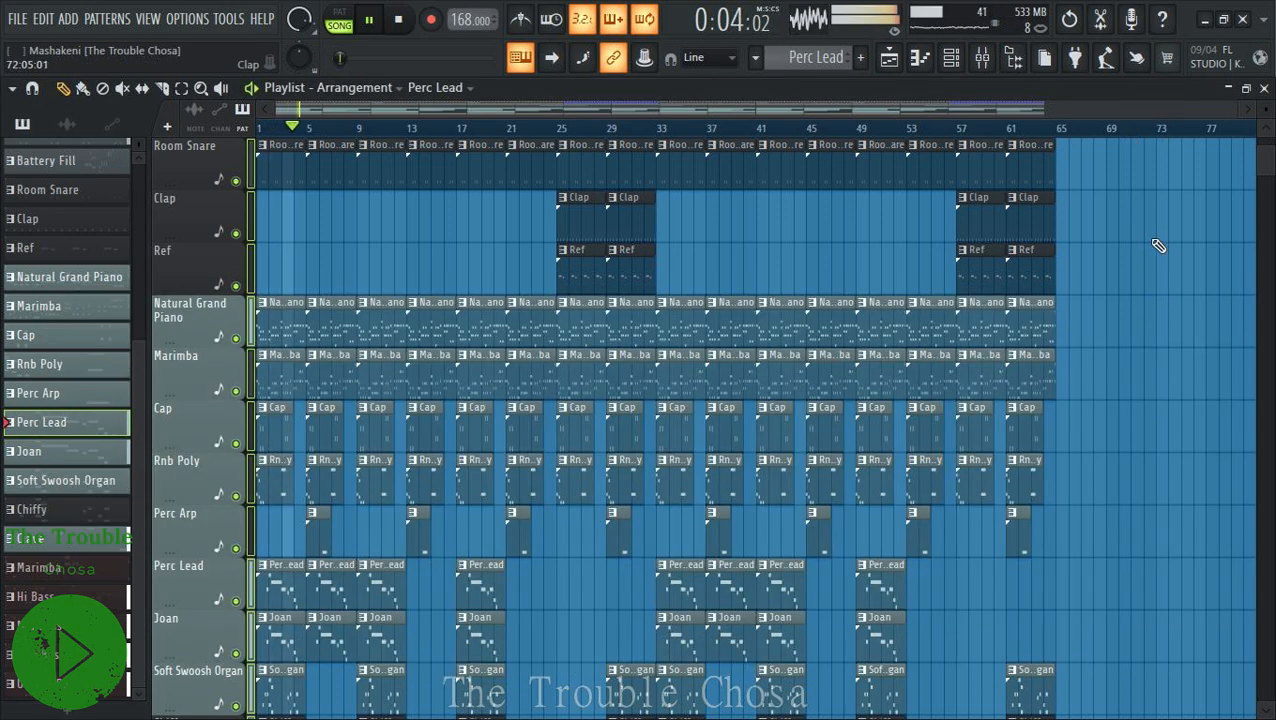
scroll(1126, 375, down, 6)
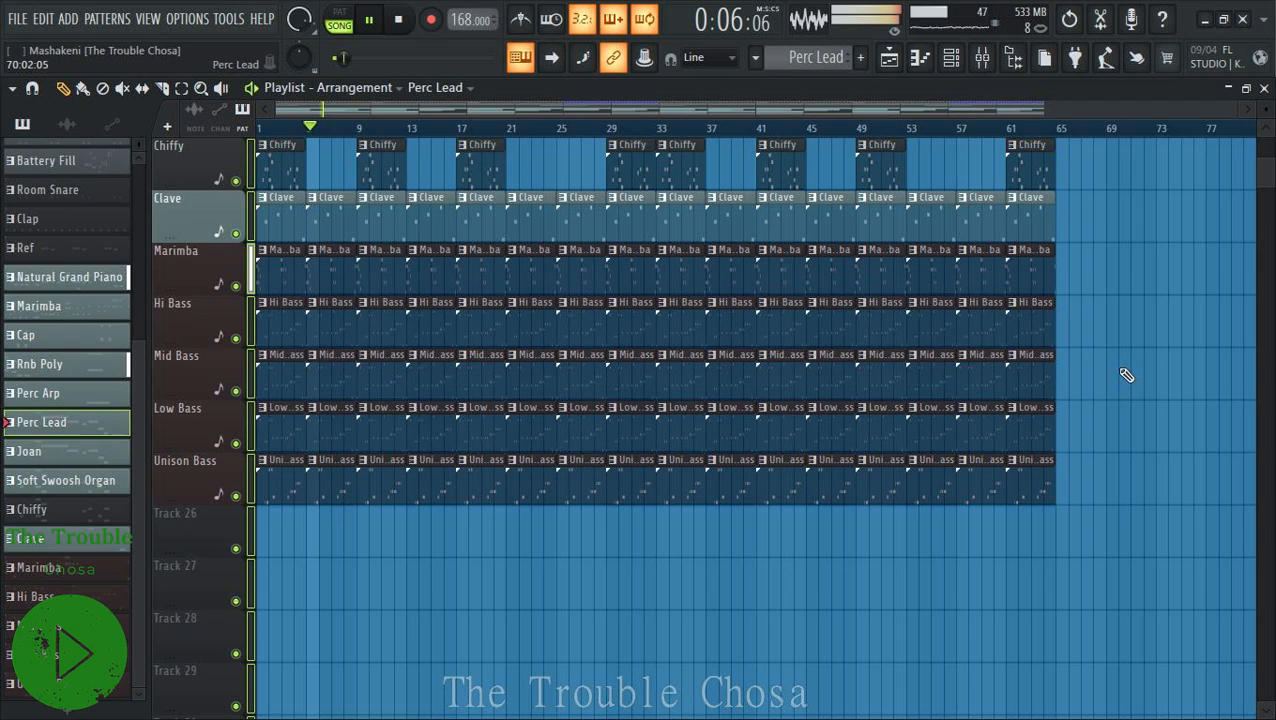
scroll(1126, 375, up, 9)
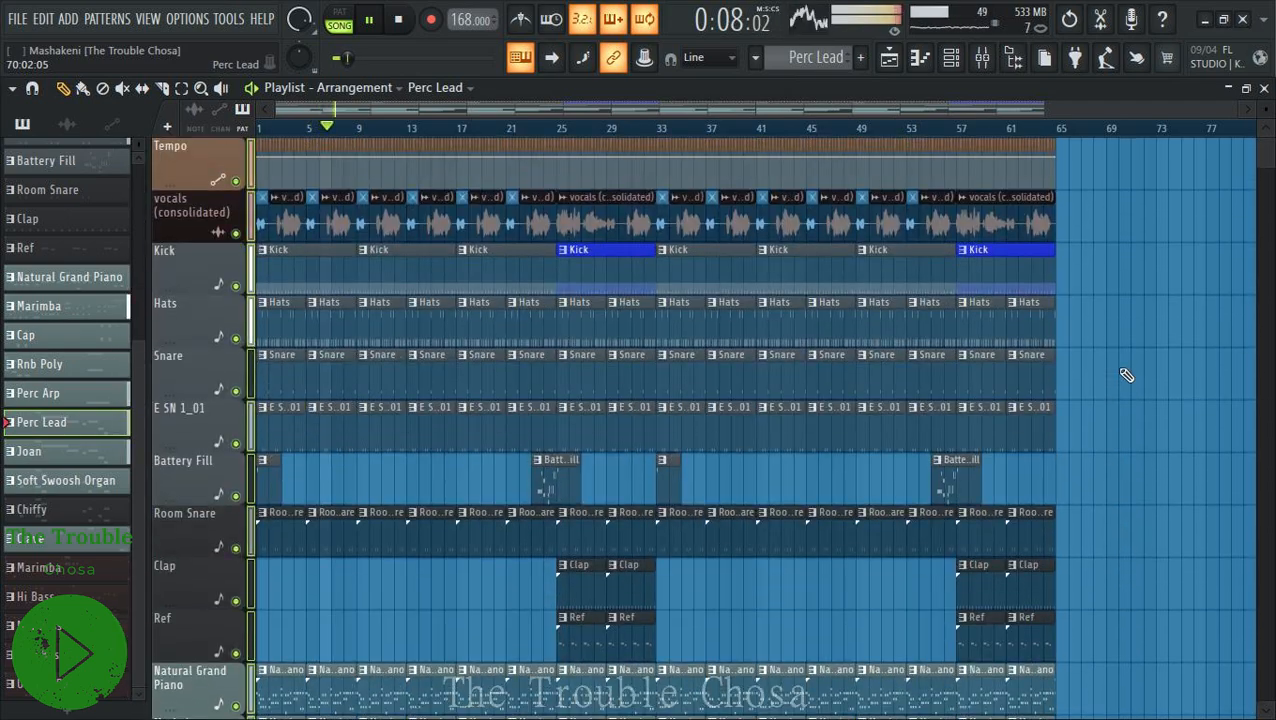
scroll(1126, 375, down, 8)
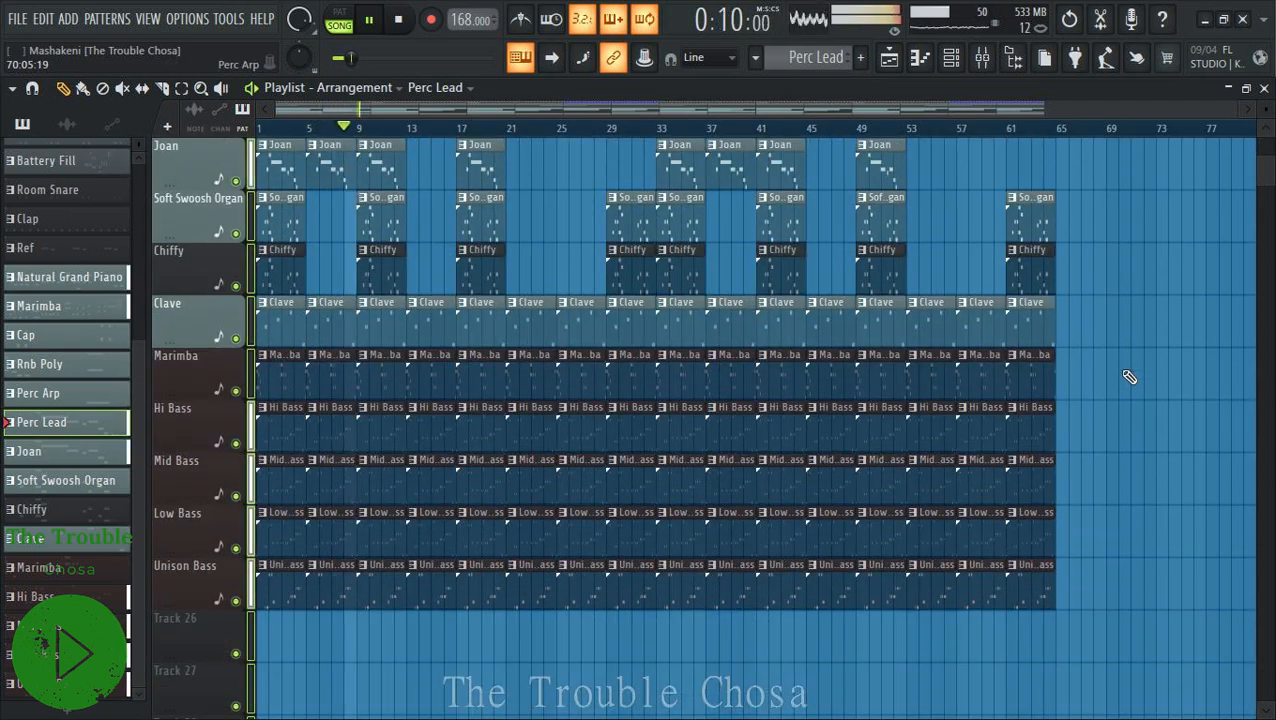
scroll(1005, 301, up, 6)
scroll(1005, 301, down, 7)
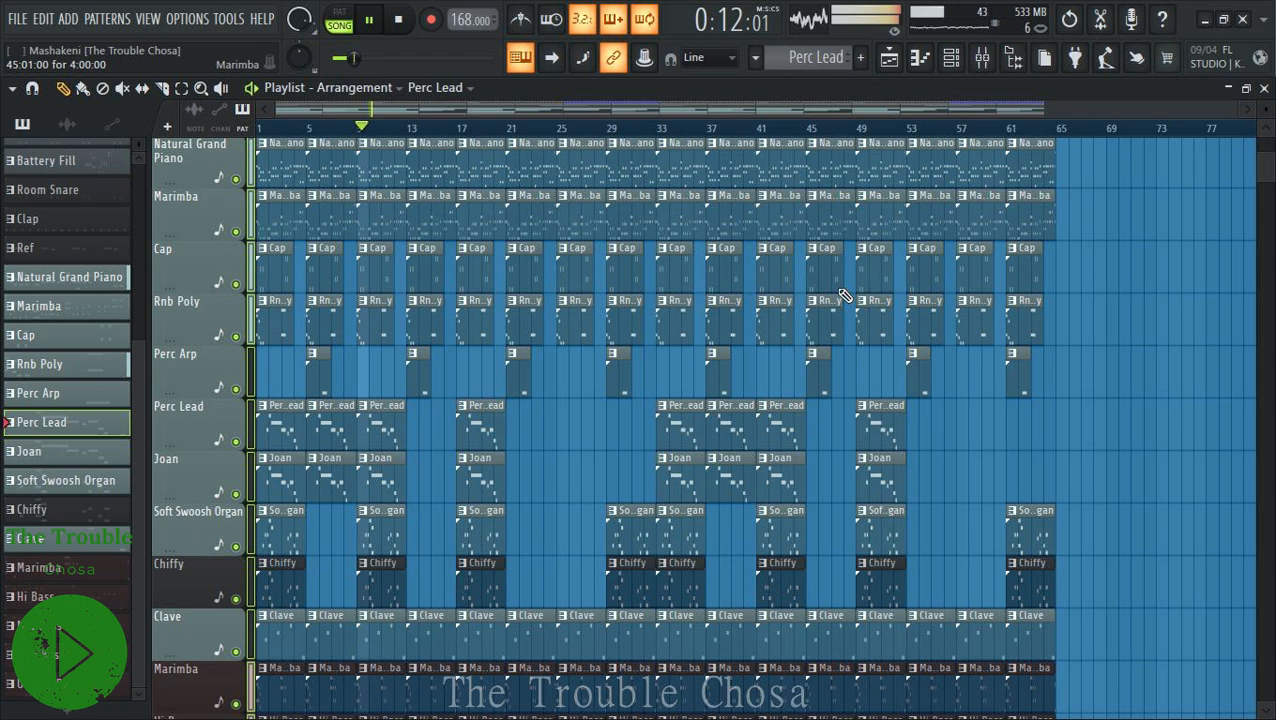
scroll(627, 134, up, 4)
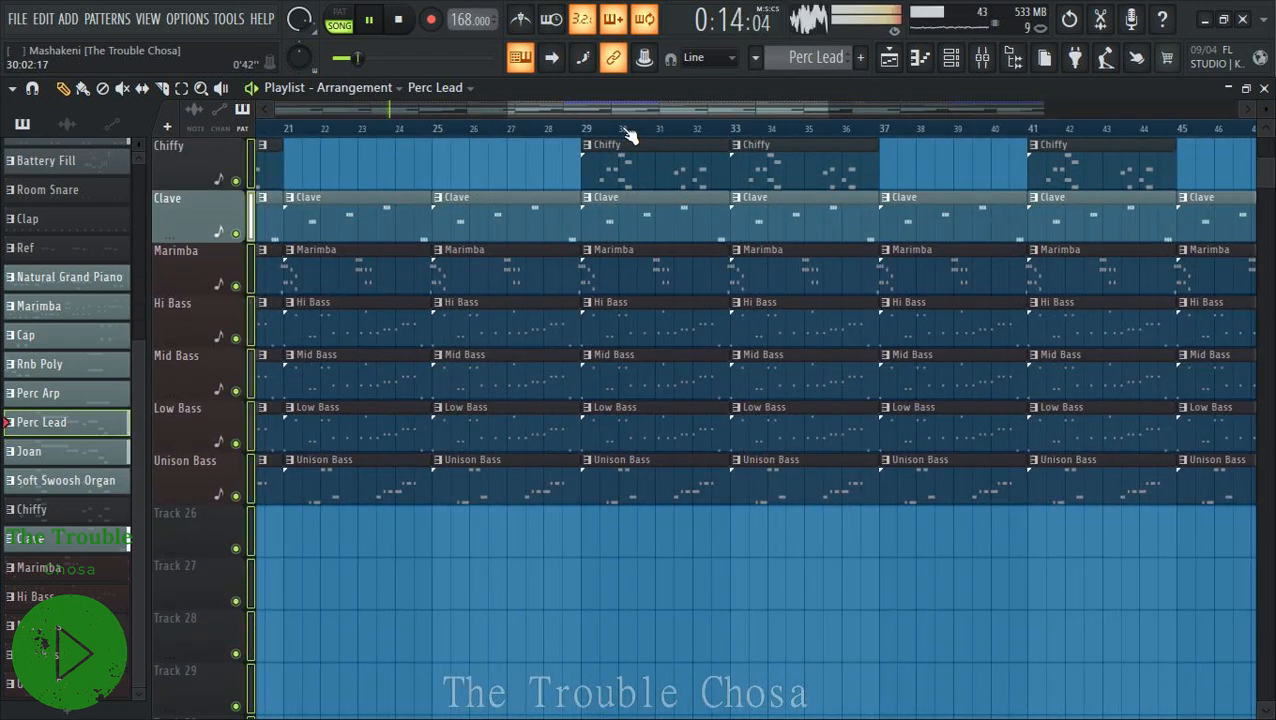
right_click(532, 437)
right_click(540, 376)
right_click(550, 319)
right_click(606, 333)
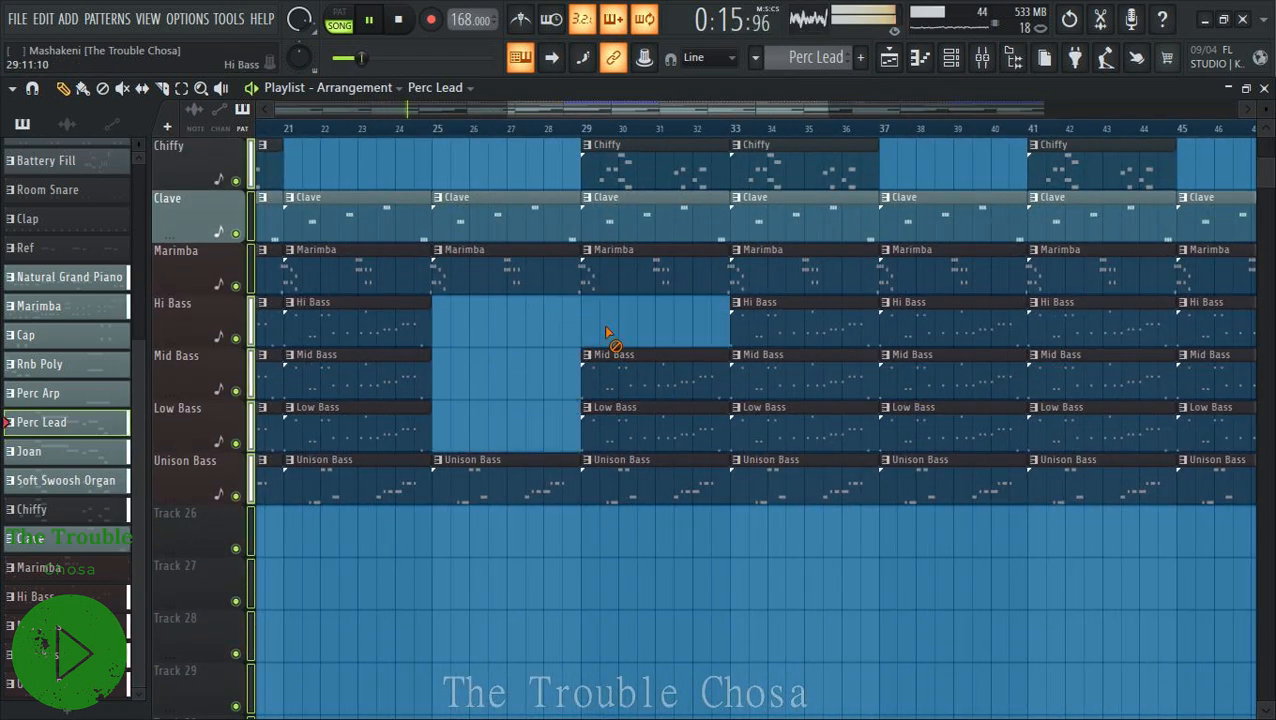
scroll(610, 333, up, 12)
scroll(607, 330, down, 8)
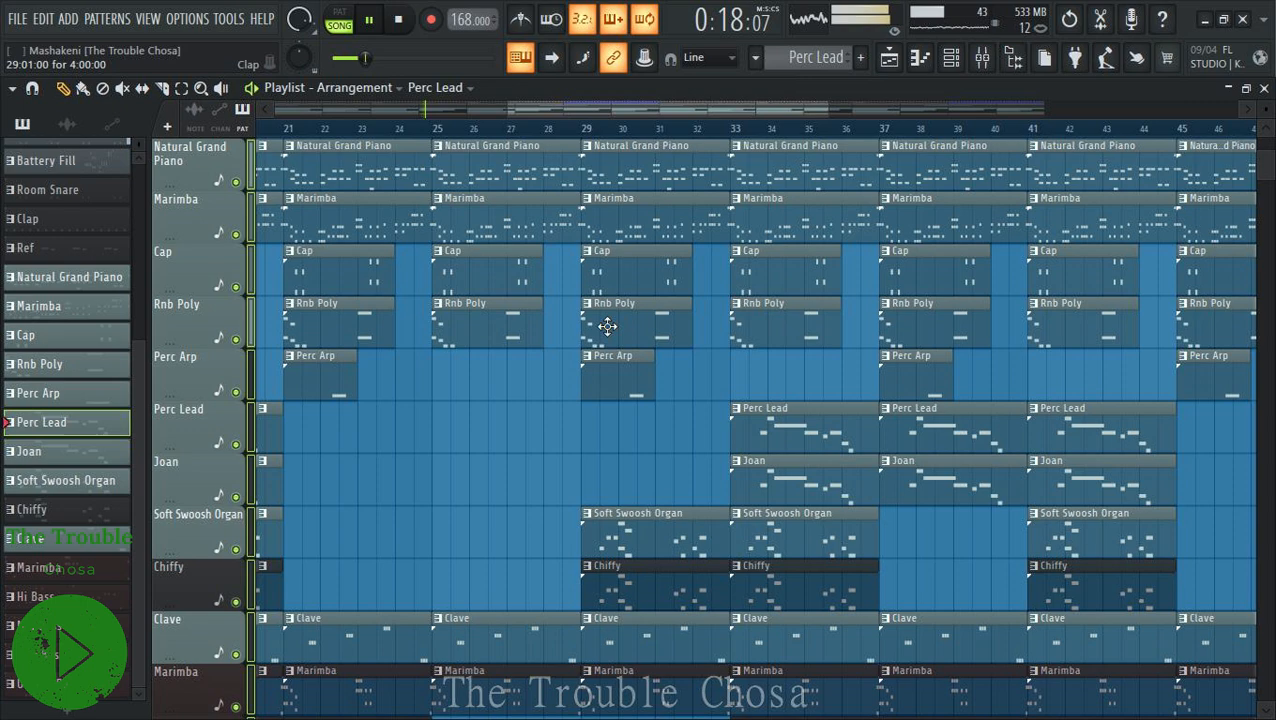
click(43, 20)
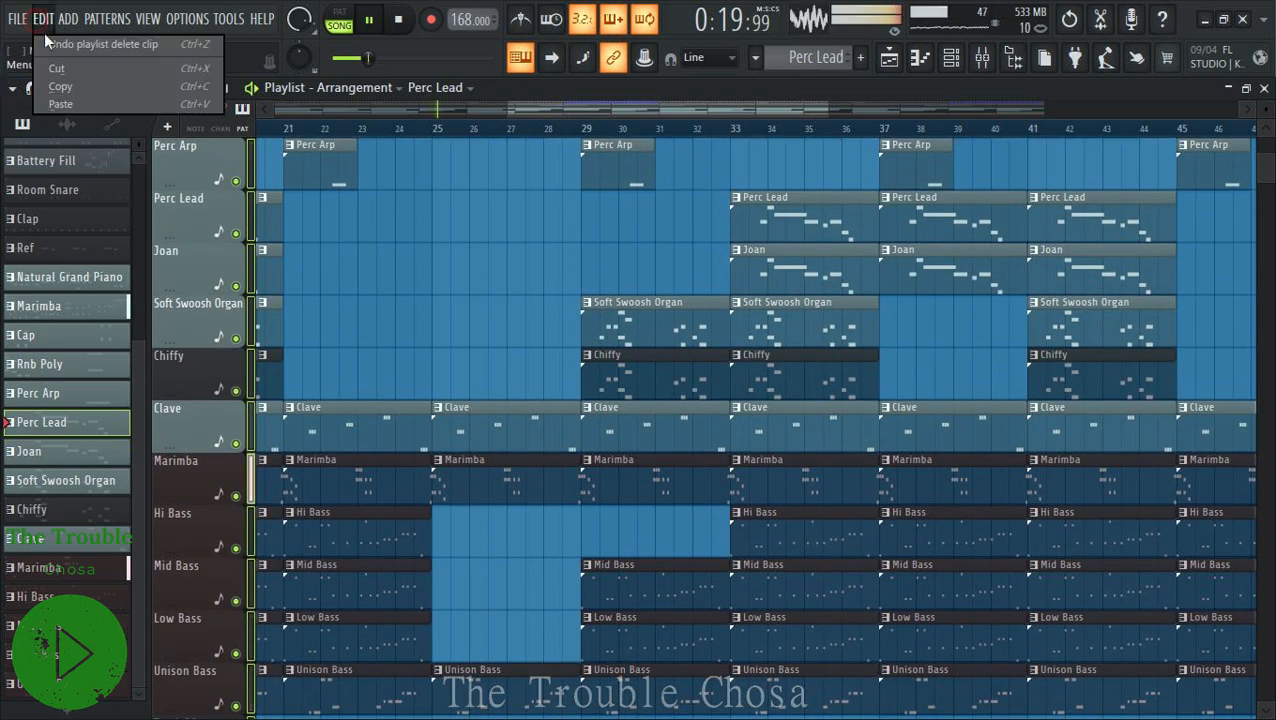
click(50, 46)
Delete the Low Bass, Mid Bass and Hi Bass clips at bar 25.
scroll(650, 438, down, 2)
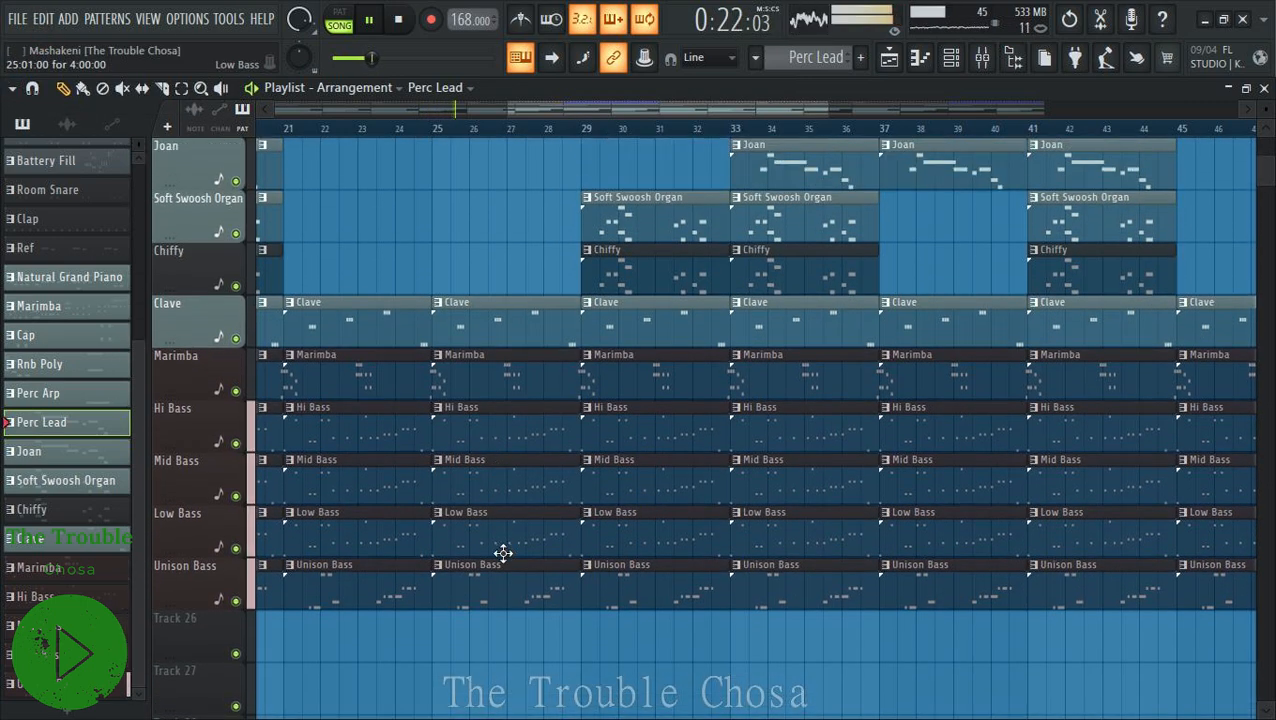
right_click(502, 540)
right_click(512, 480)
right_click(518, 440)
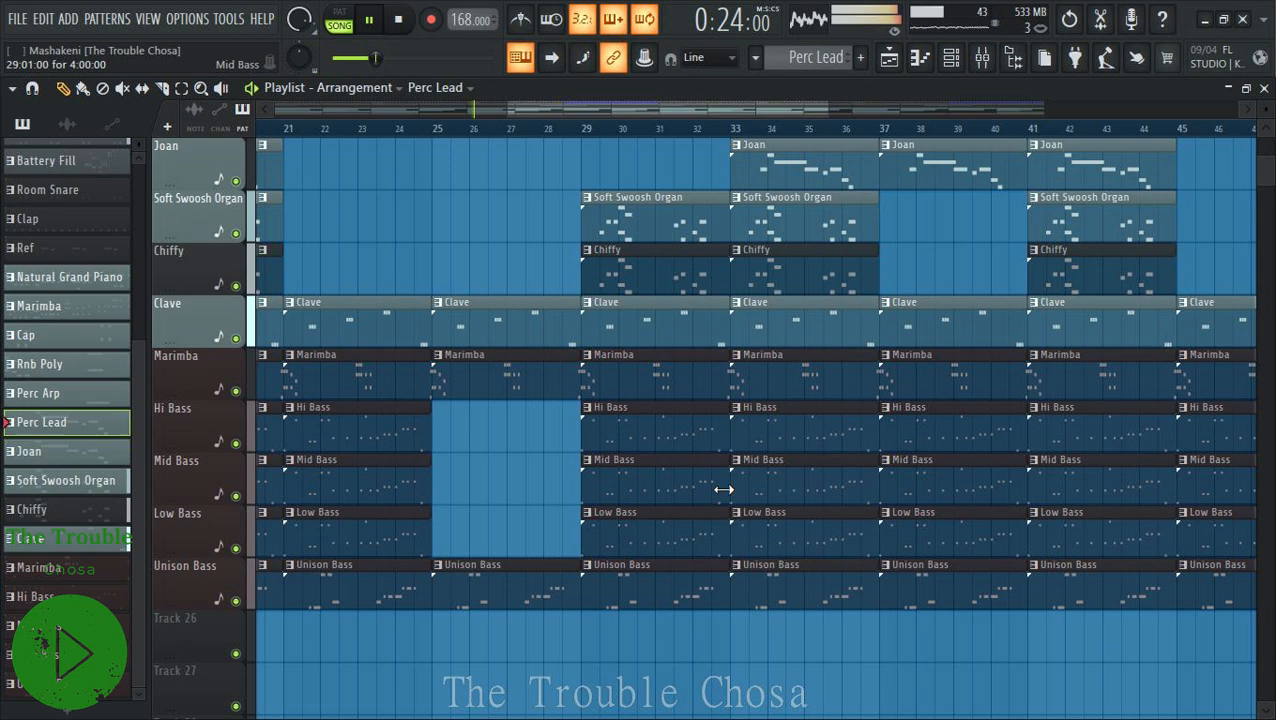
Trim the bass clips at bar 29 so Mid Bass ends at bar 31 and Hi Bass and Low Bass start at bar 31.
drag(723, 489, 663, 489)
drag(581, 432, 656, 428)
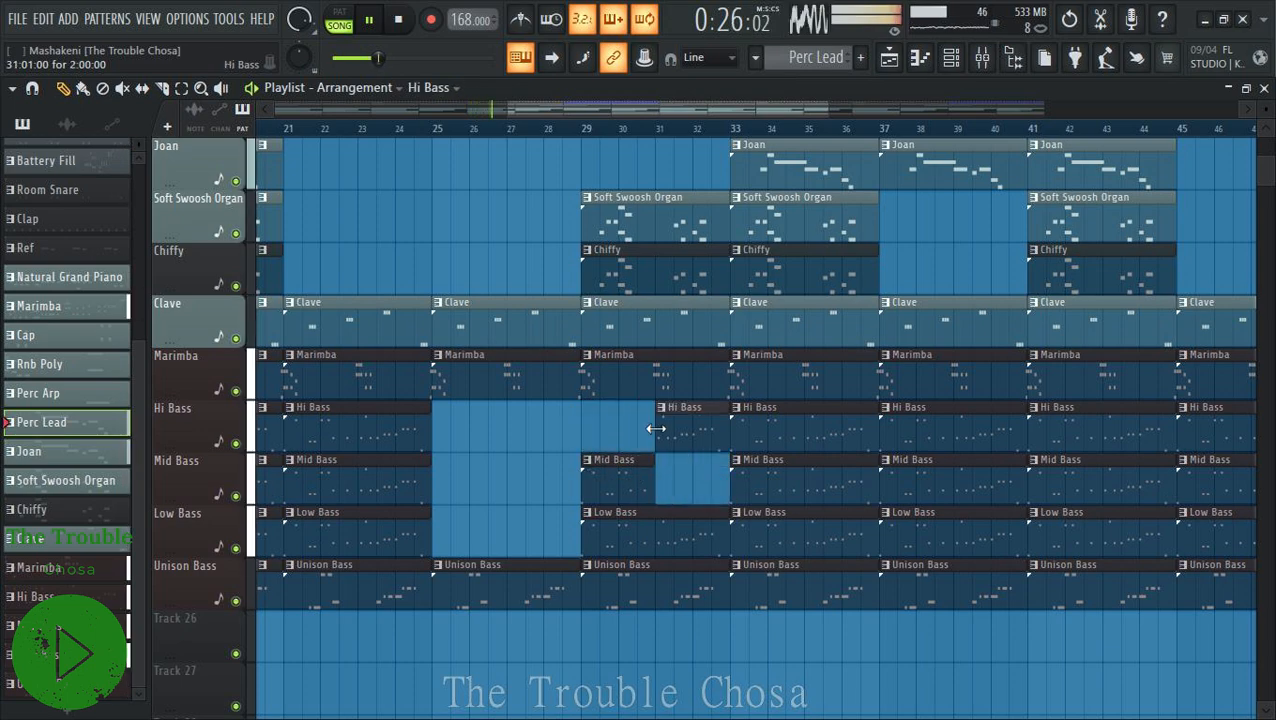
drag(580, 537, 656, 537)
Make the blue Kick clip at bar 25 a unique pattern.
scroll(660, 500, up, 6)
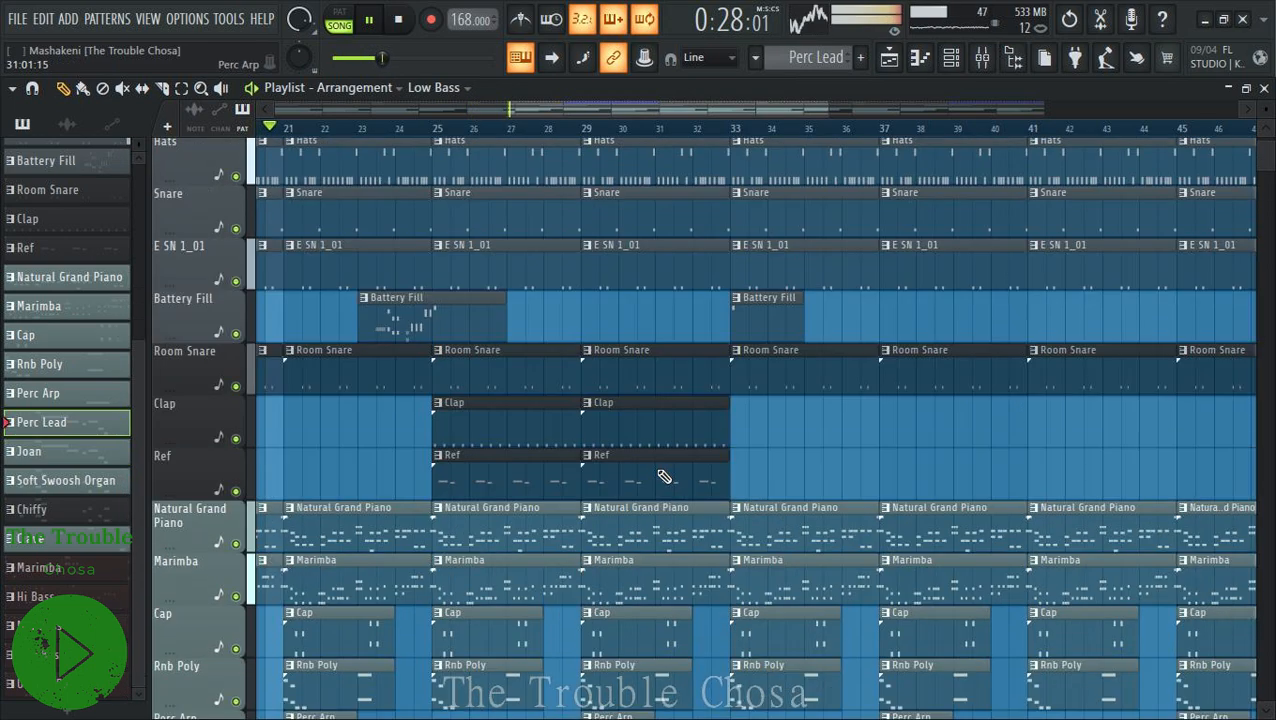
scroll(663, 476, up, 3)
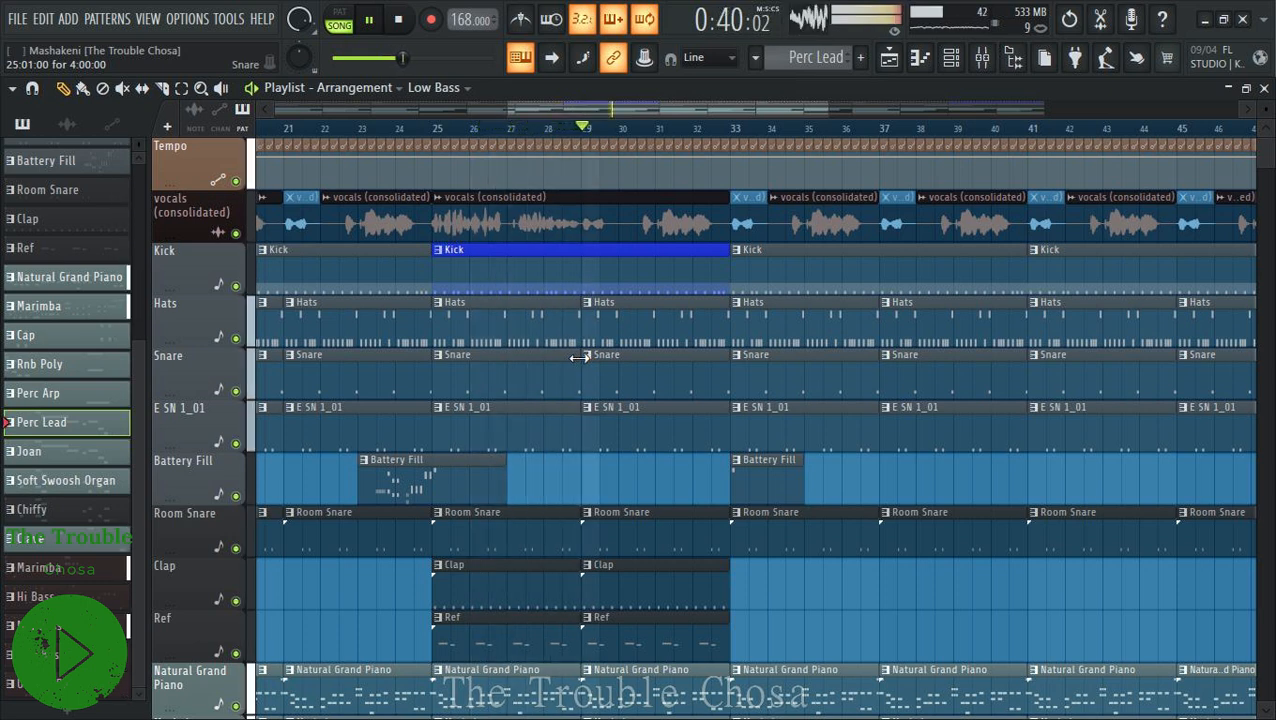
right_click(443, 268)
click(481, 431)
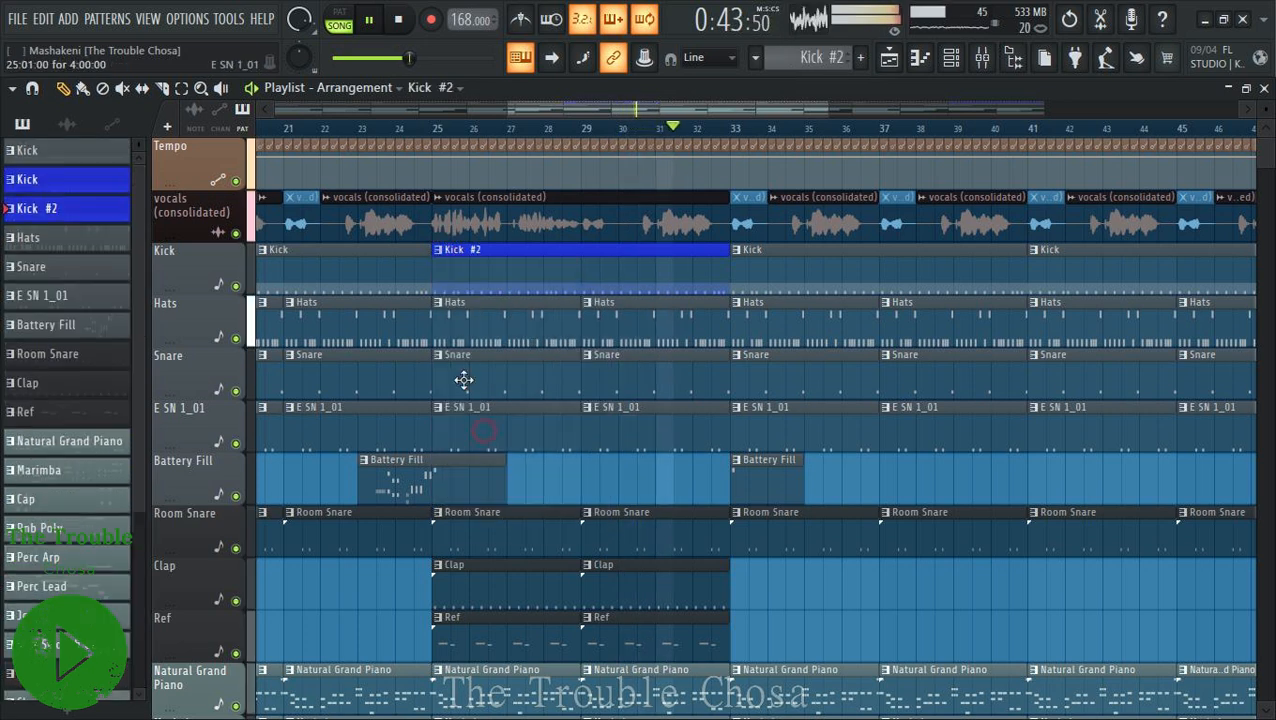
Rename the unique kick pattern at bar 25 as Kick and change its color to green.
click(383, 129)
right_click(435, 261)
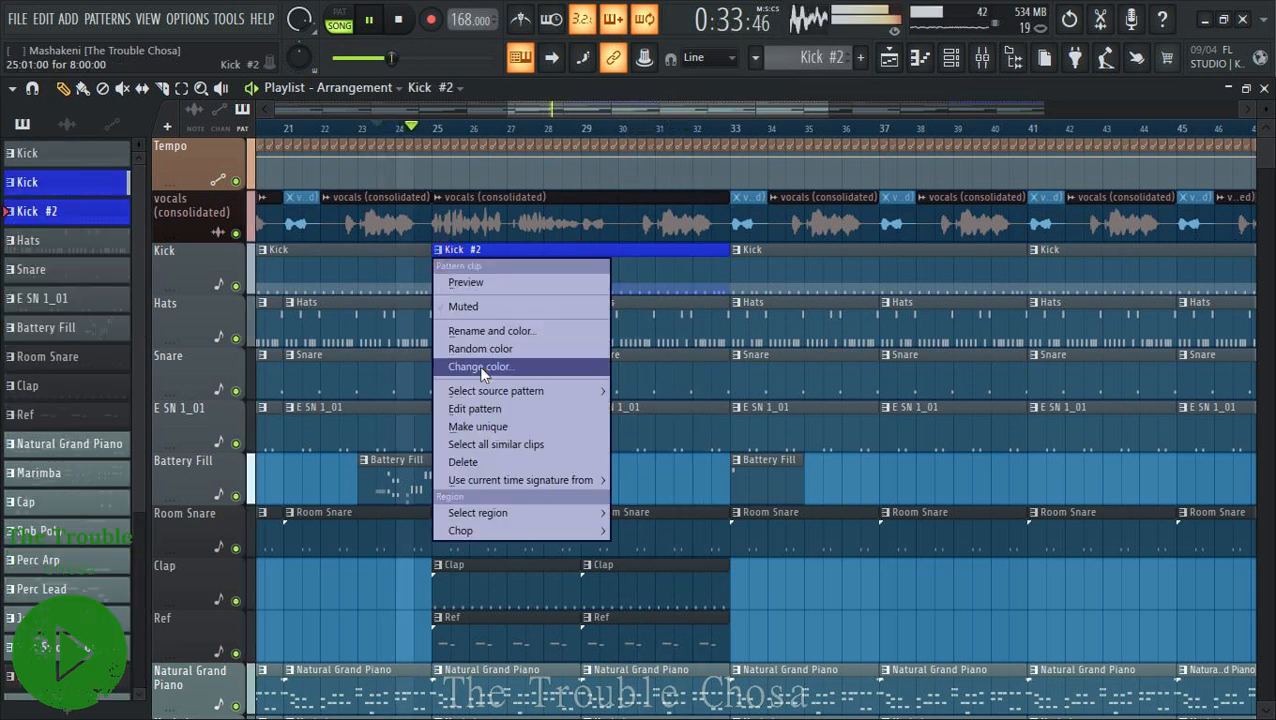
click(486, 331)
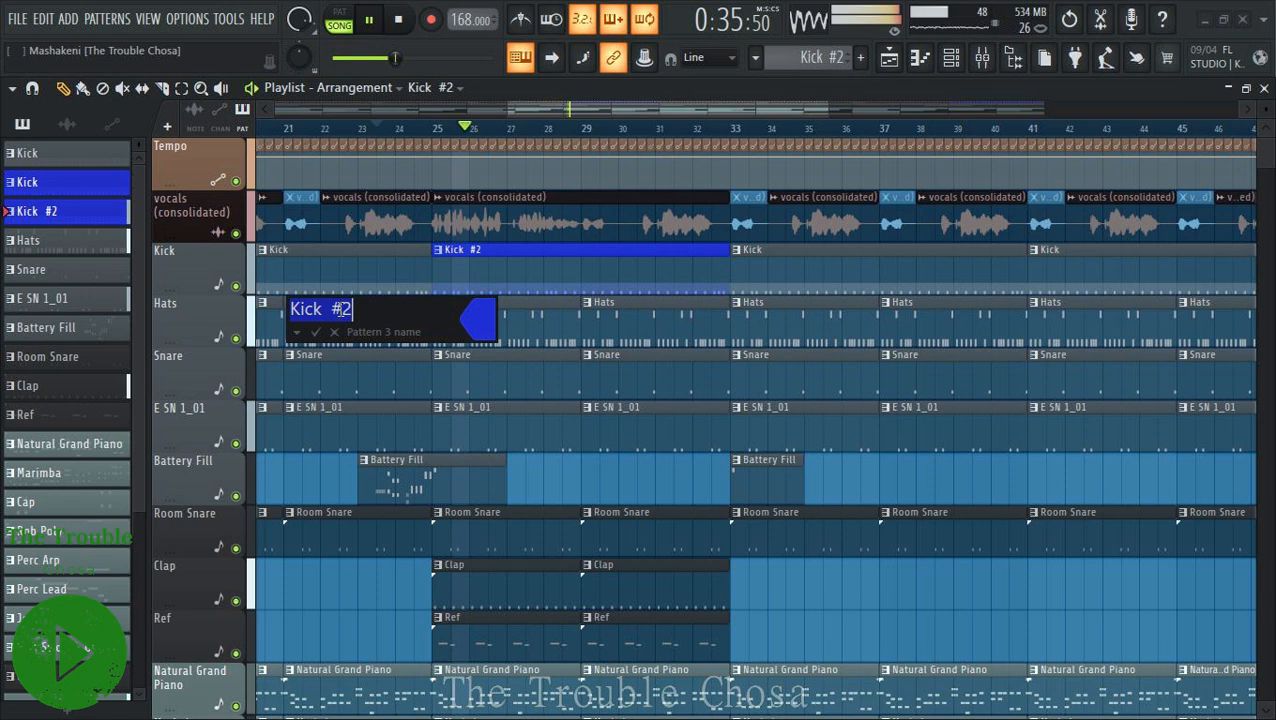
double_click(360, 309)
key(BackSpace)
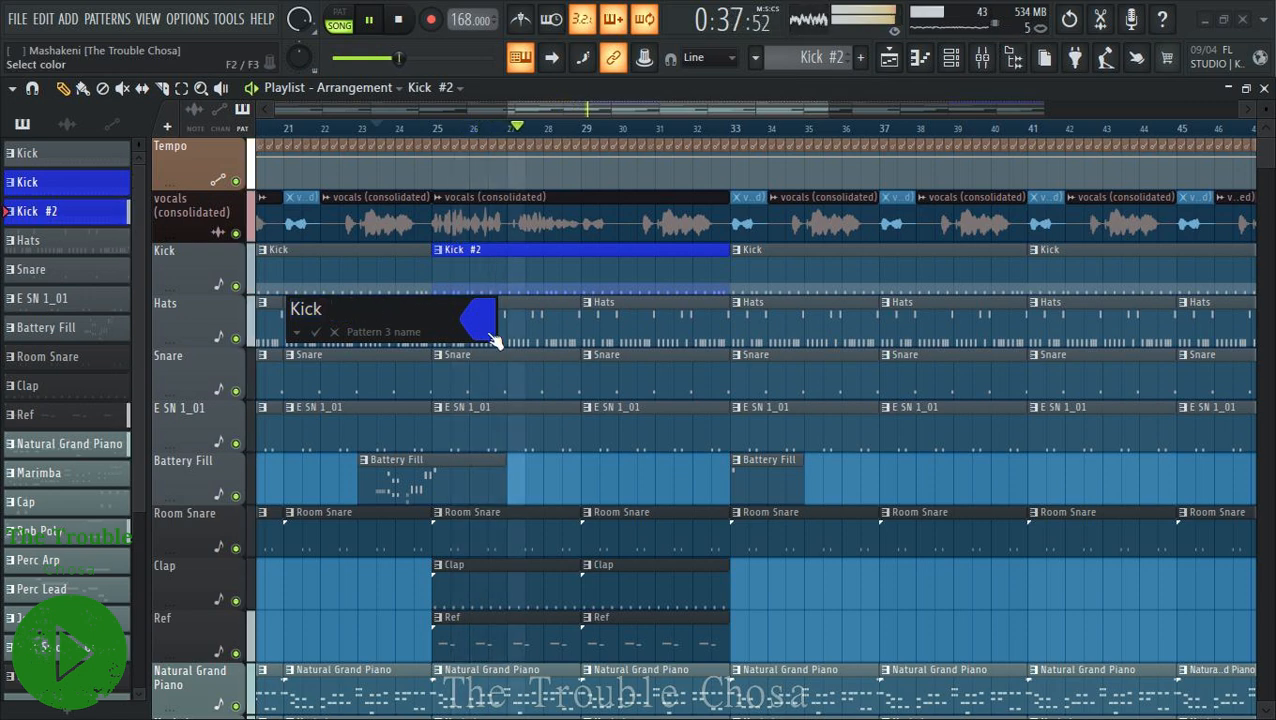
click(479, 320)
click(658, 469)
click(787, 689)
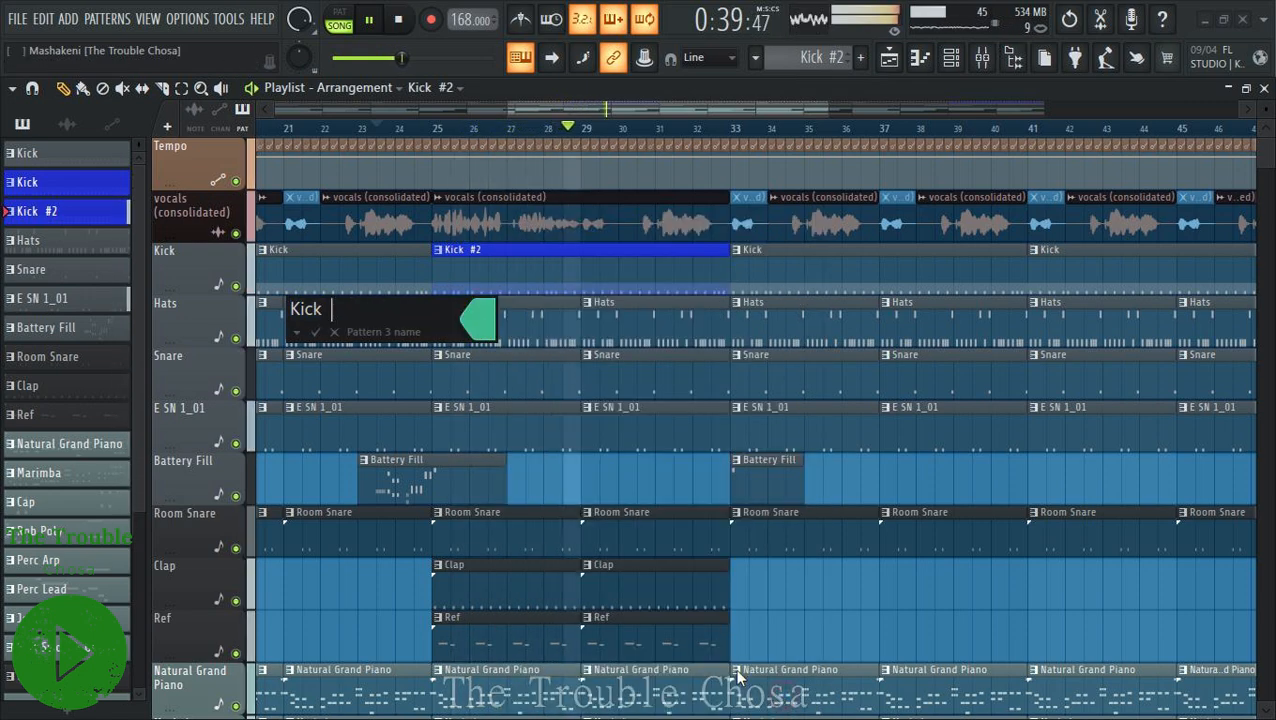
key(Return)
Open the green Kick pattern in the piano roll and move the second C5 note of bar 1 earlier to 1:04:00.
double_click(528, 278)
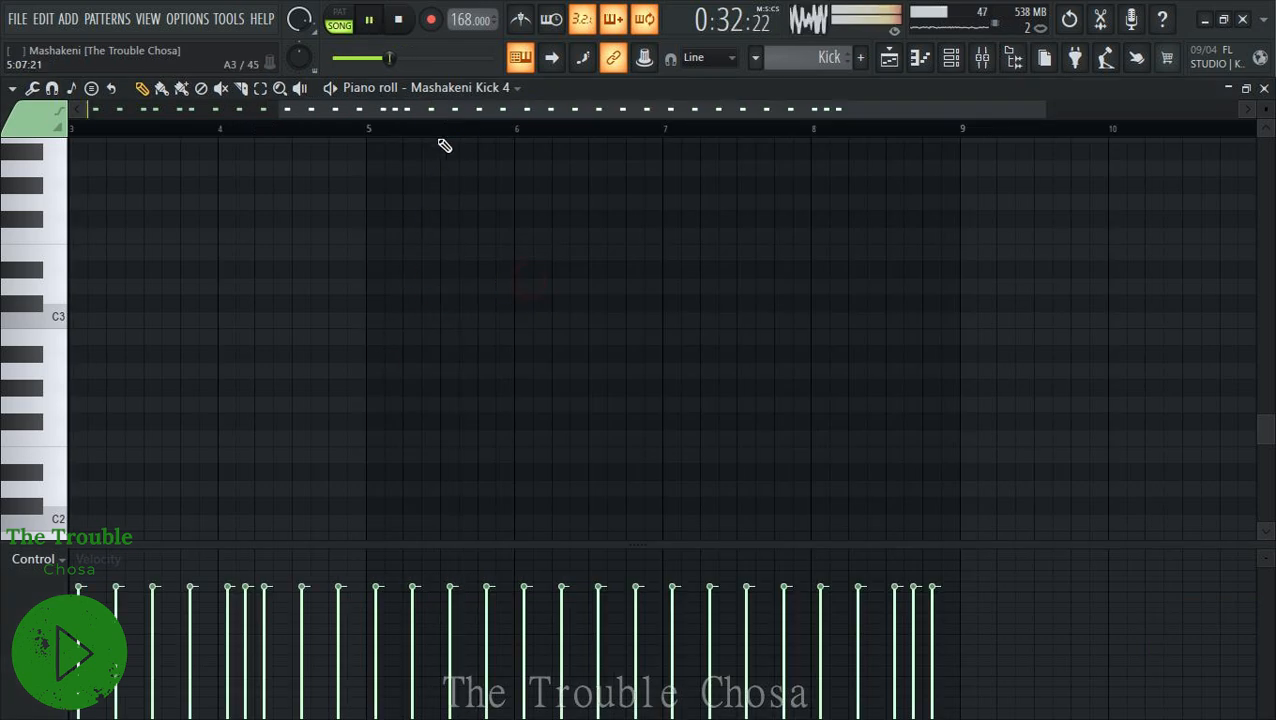
scroll(367, 316, up, 5)
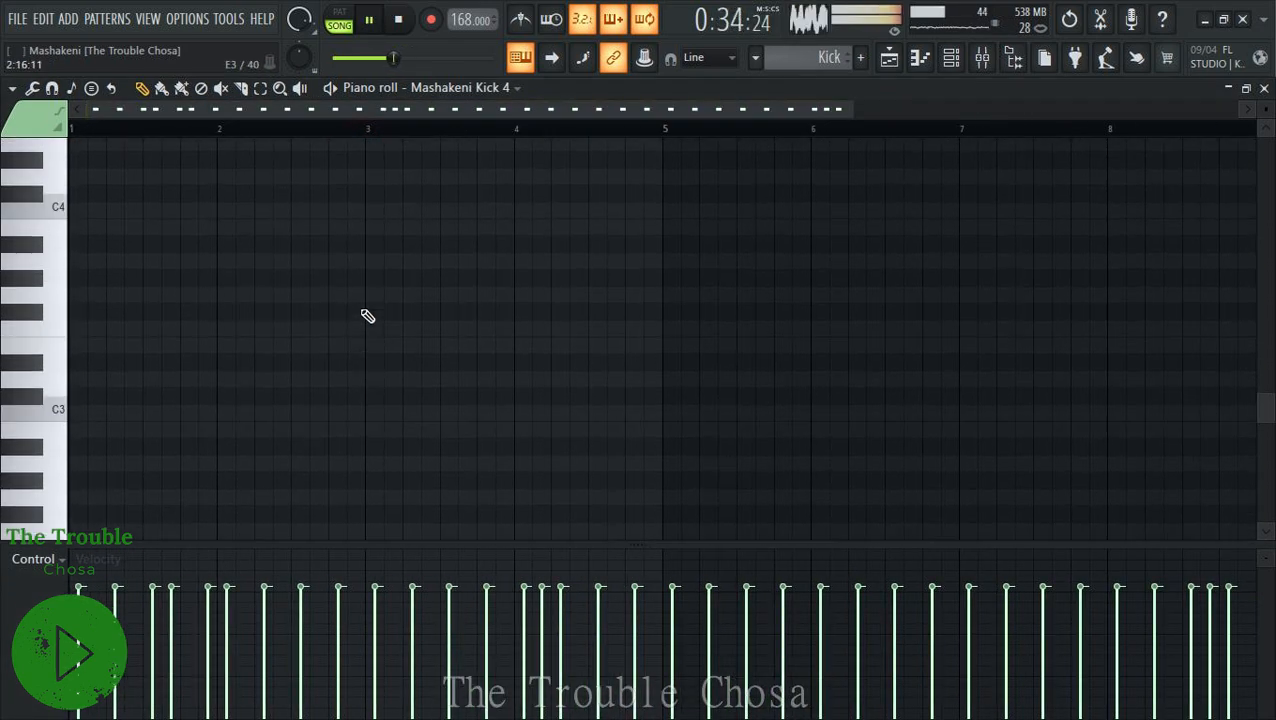
scroll(367, 316, up, 8)
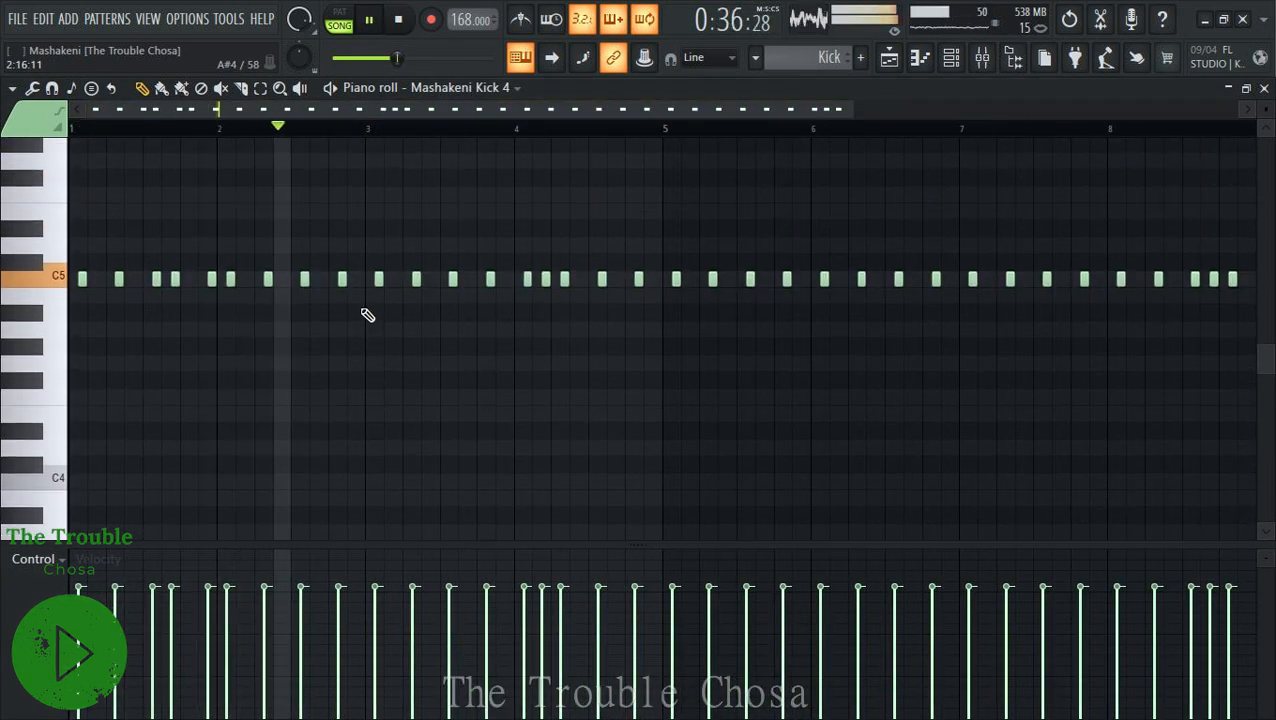
key(space)
scroll(126, 112, up, 6)
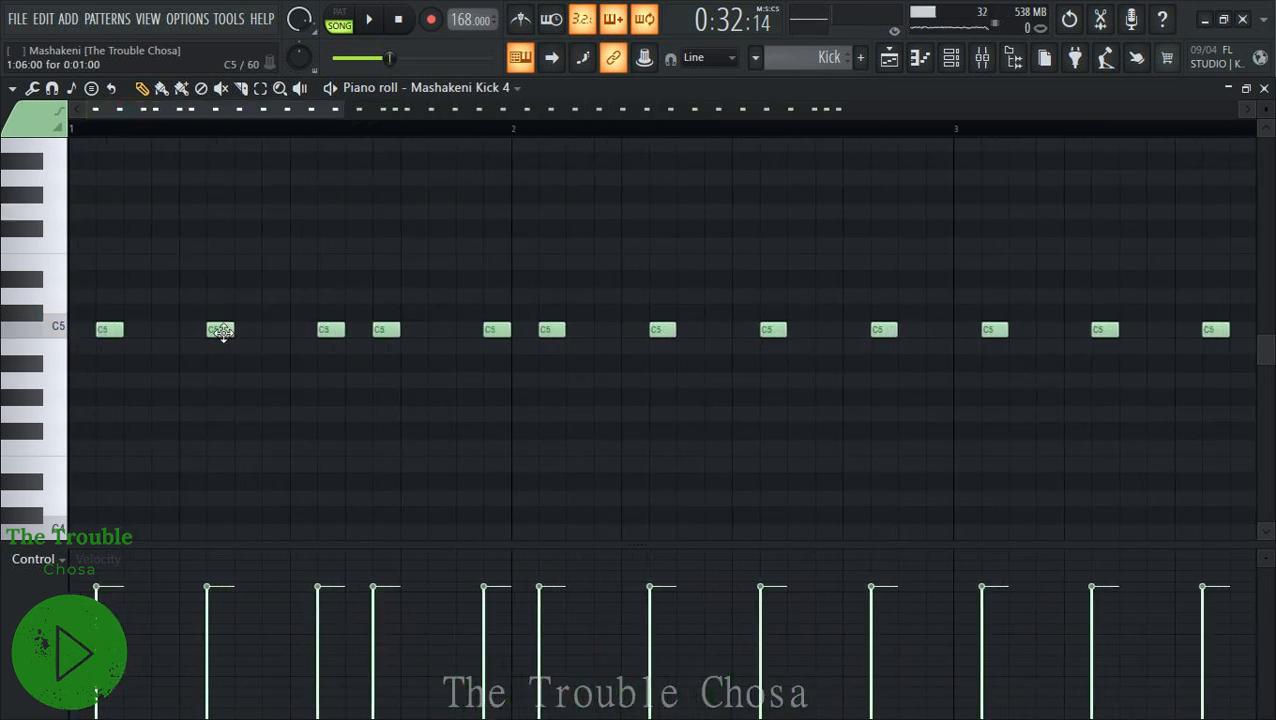
drag(221, 332, 194, 332)
key(space)
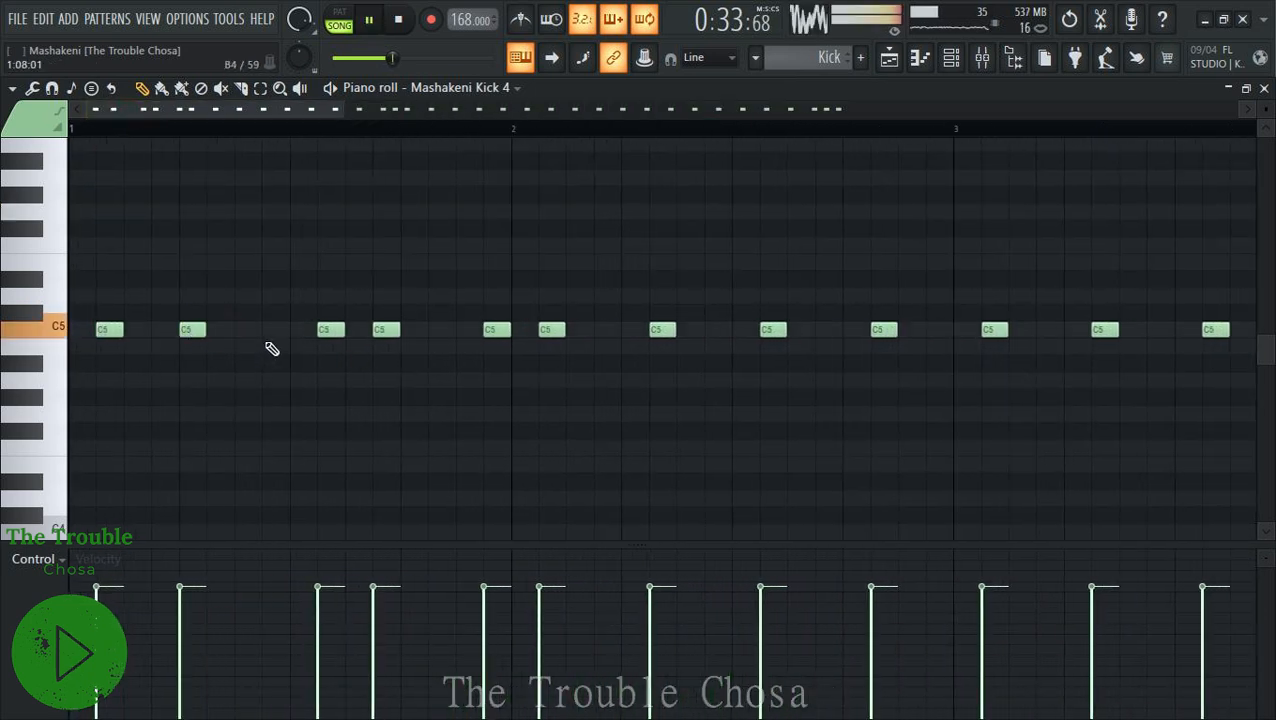
key(space)
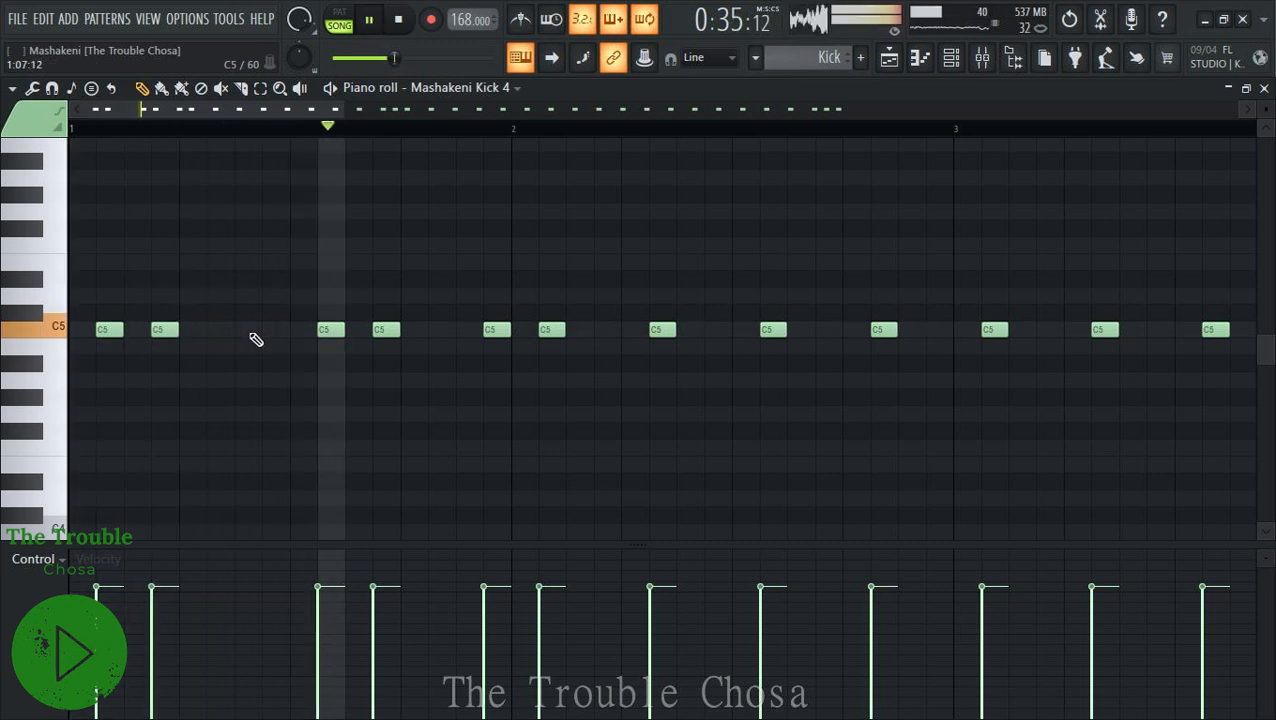
Add a C5 kick note at 1:14:00 and move the second note of bar 2 earlier to 2:04:00.
key(space)
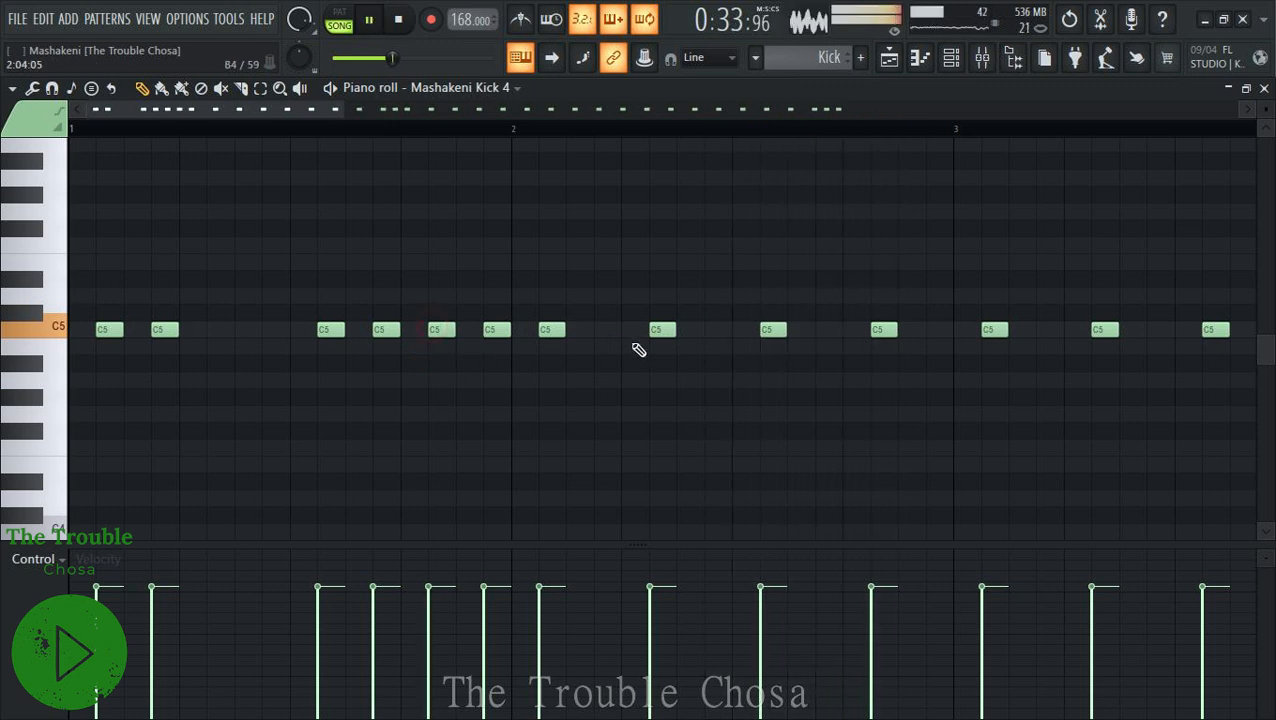
drag(661, 330, 609, 332)
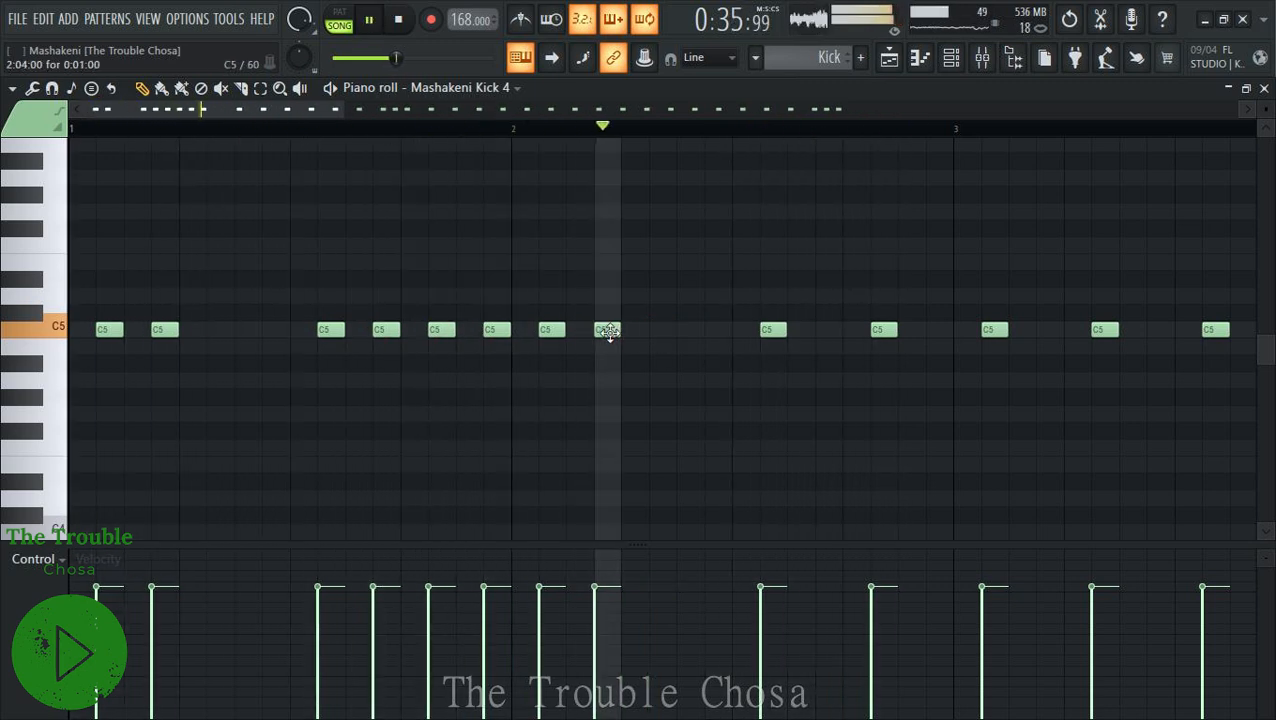
scroll(865, 138, down, 1)
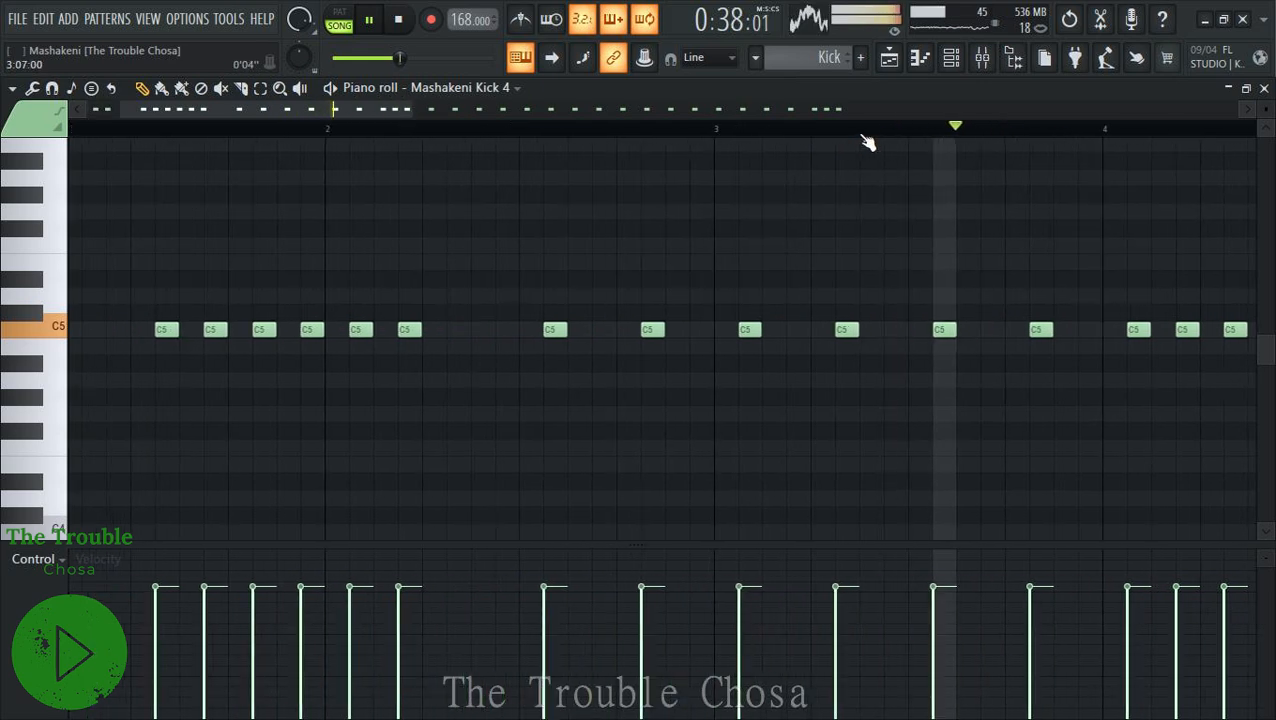
Build two groups of three consecutive C5 kick notes in the second half of bar 2, starting at 2:09:00 and 2:13:00.
key(space)
click(579, 331)
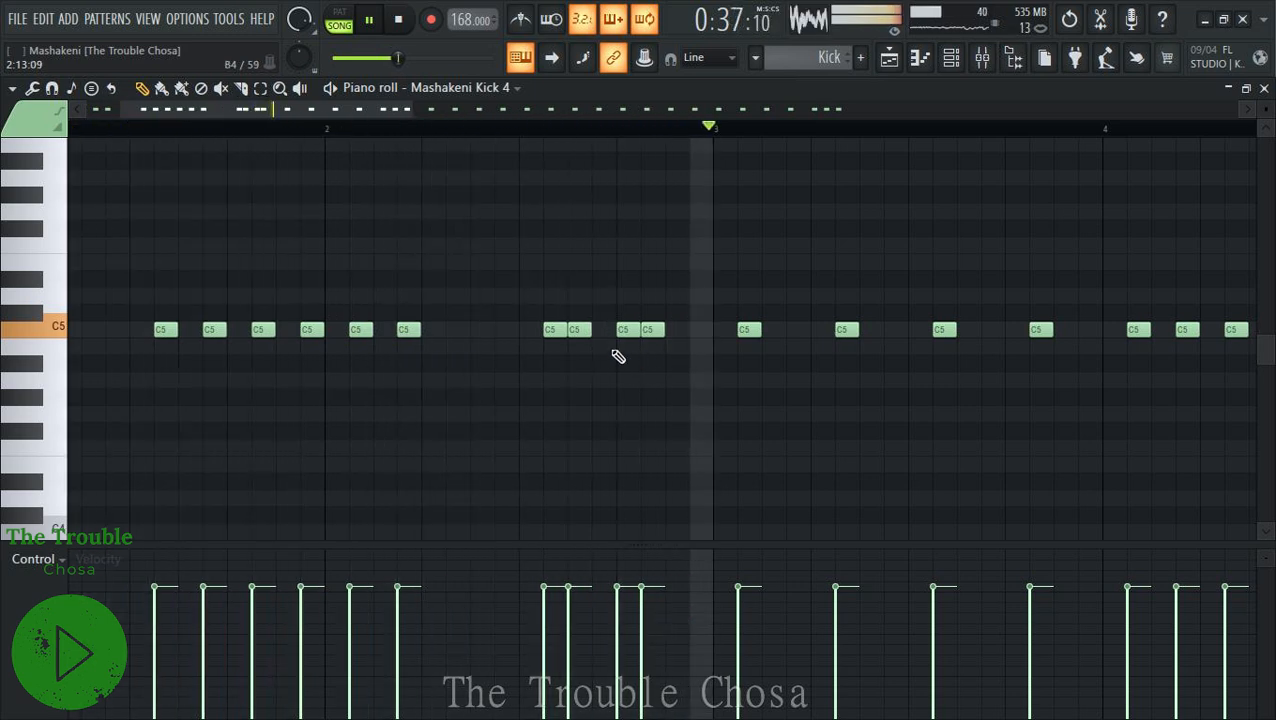
key(space)
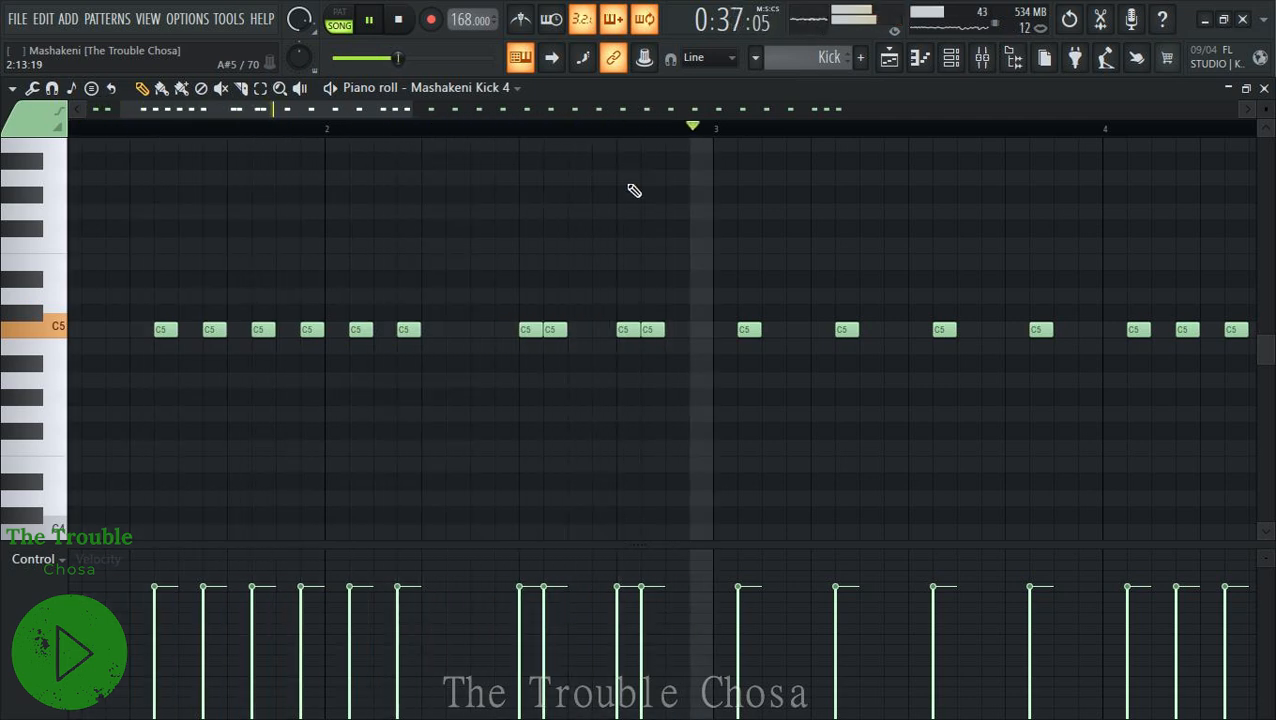
key(space)
click(574, 329)
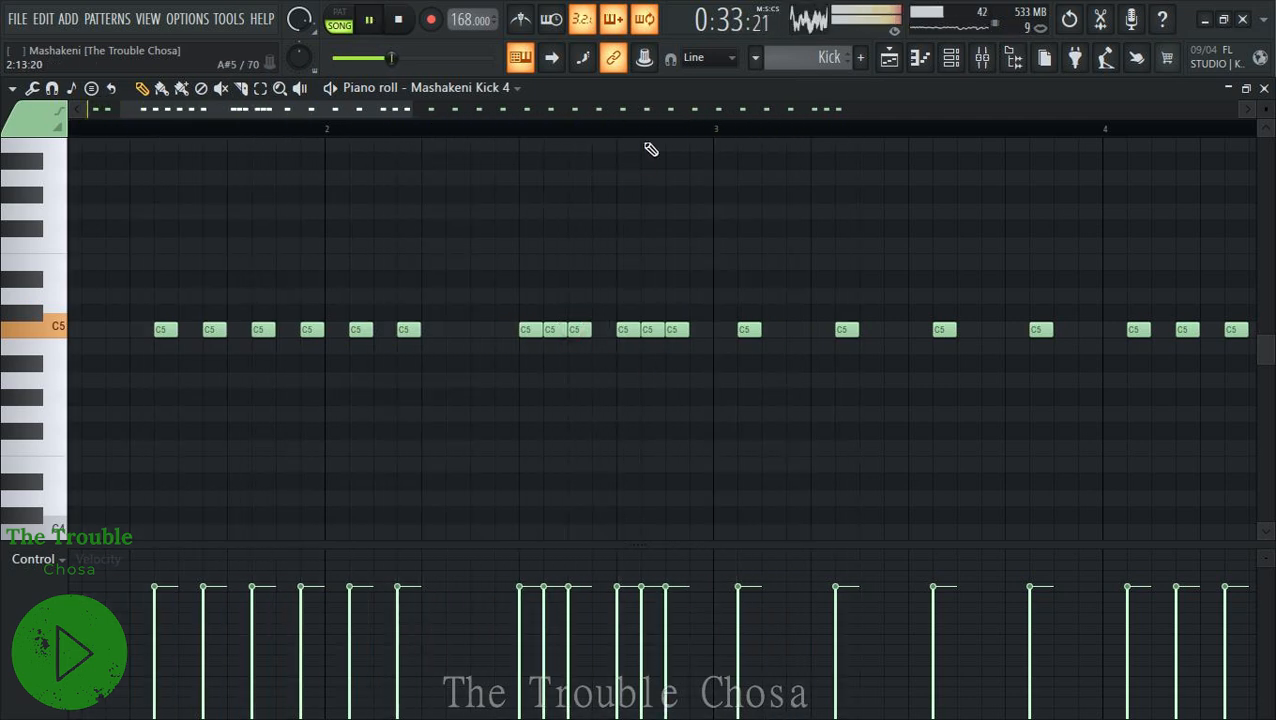
scroll(651, 149, down, 2)
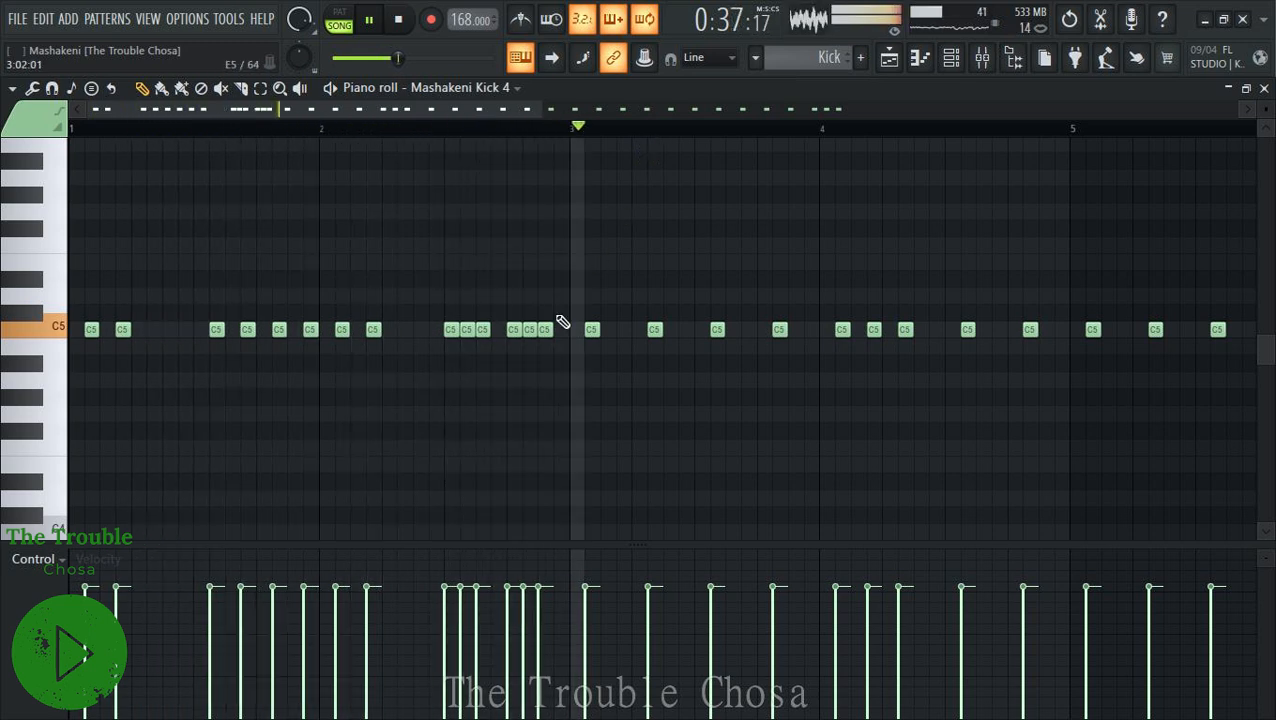
Rework the second half of bar 2 into seven consecutive C5 kick notes running from 2:10:00 to 2:16:00.
key(space)
drag(448, 330, 495, 329)
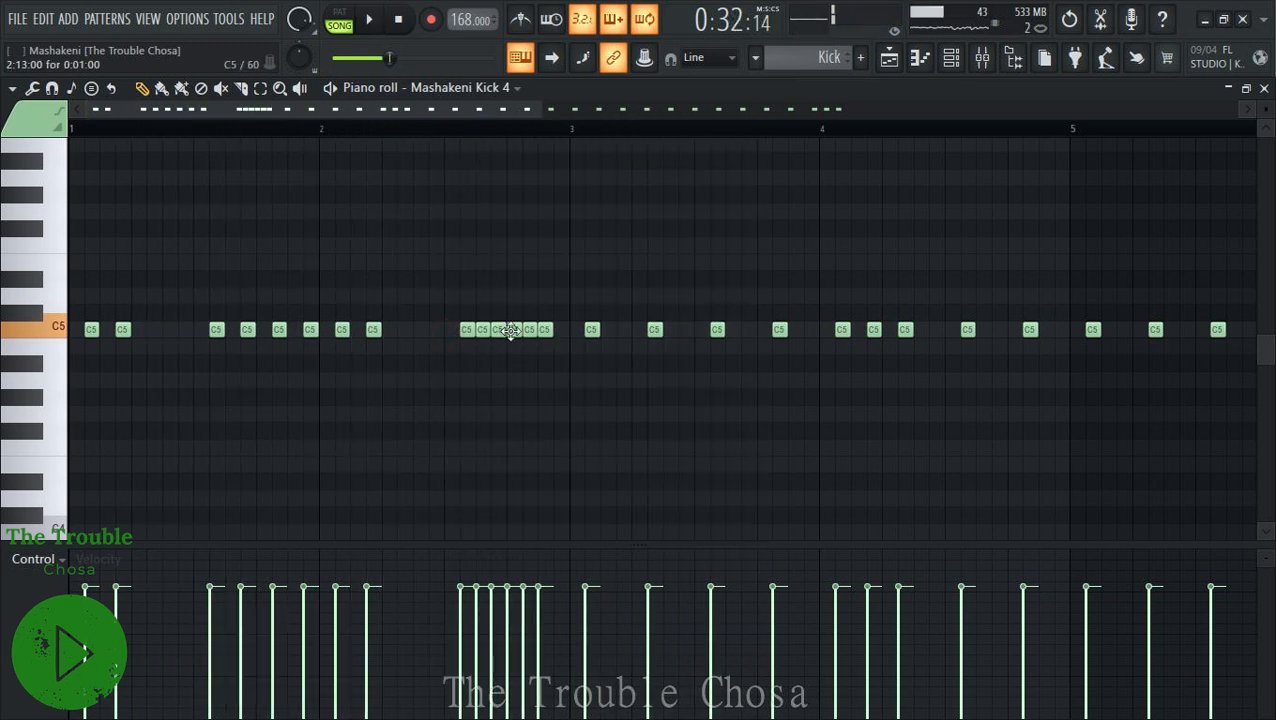
right_click(511, 330)
click(428, 131)
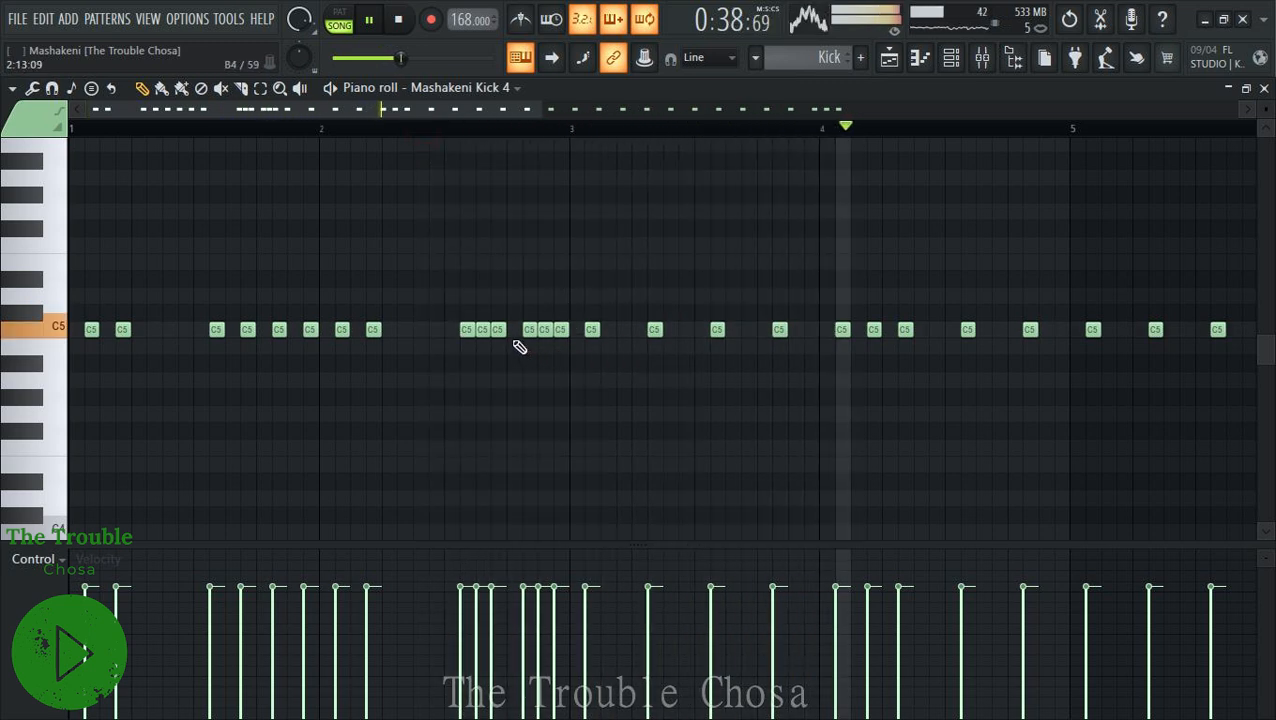
click(513, 330)
click(315, 134)
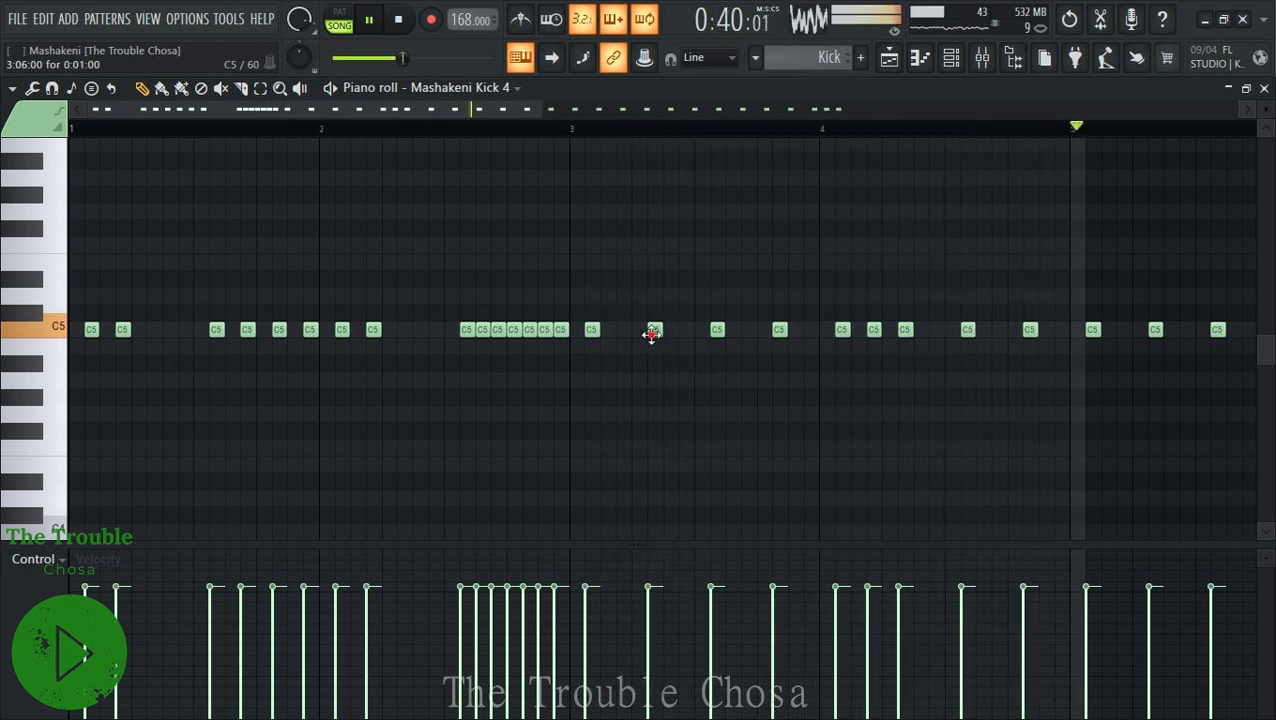
Move the second kick note of bar 3 to 3:04:00 and the bar's last note to 3:12:00, and close the piano roll.
drag(650, 333, 624, 336)
key(space)
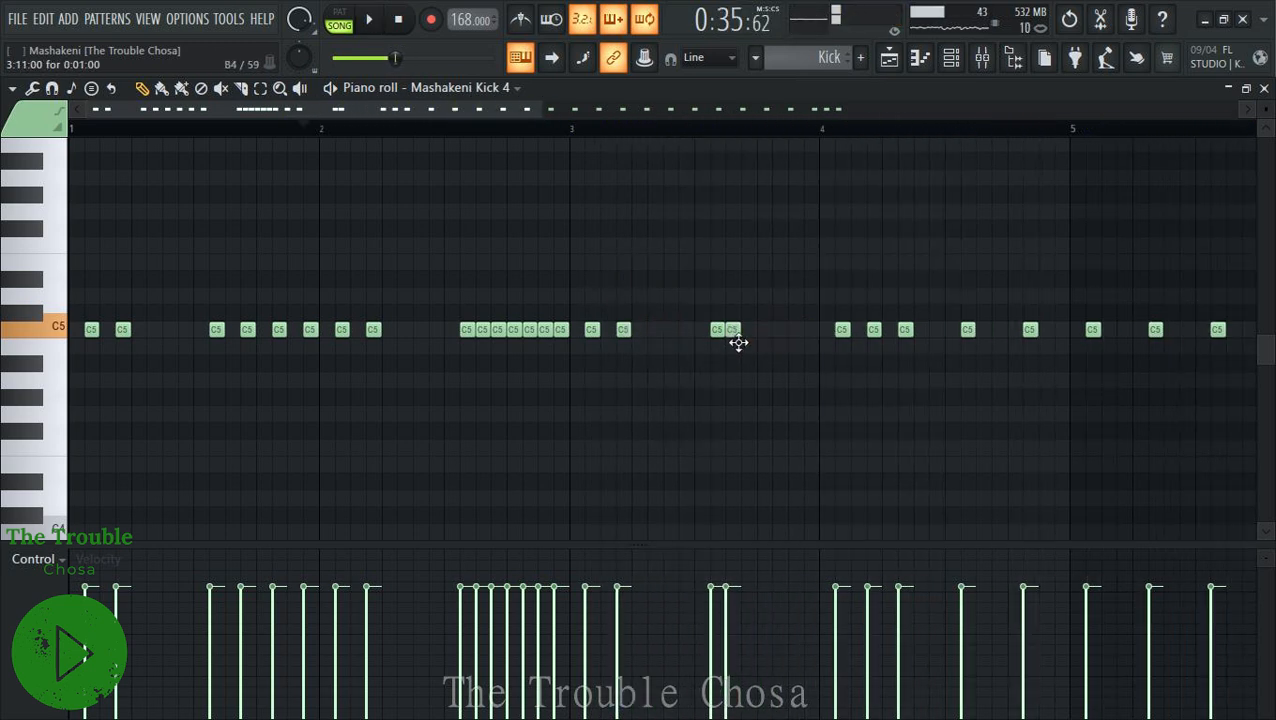
drag(738, 343, 754, 343)
key(space)
scroll(638, 128, down, 3)
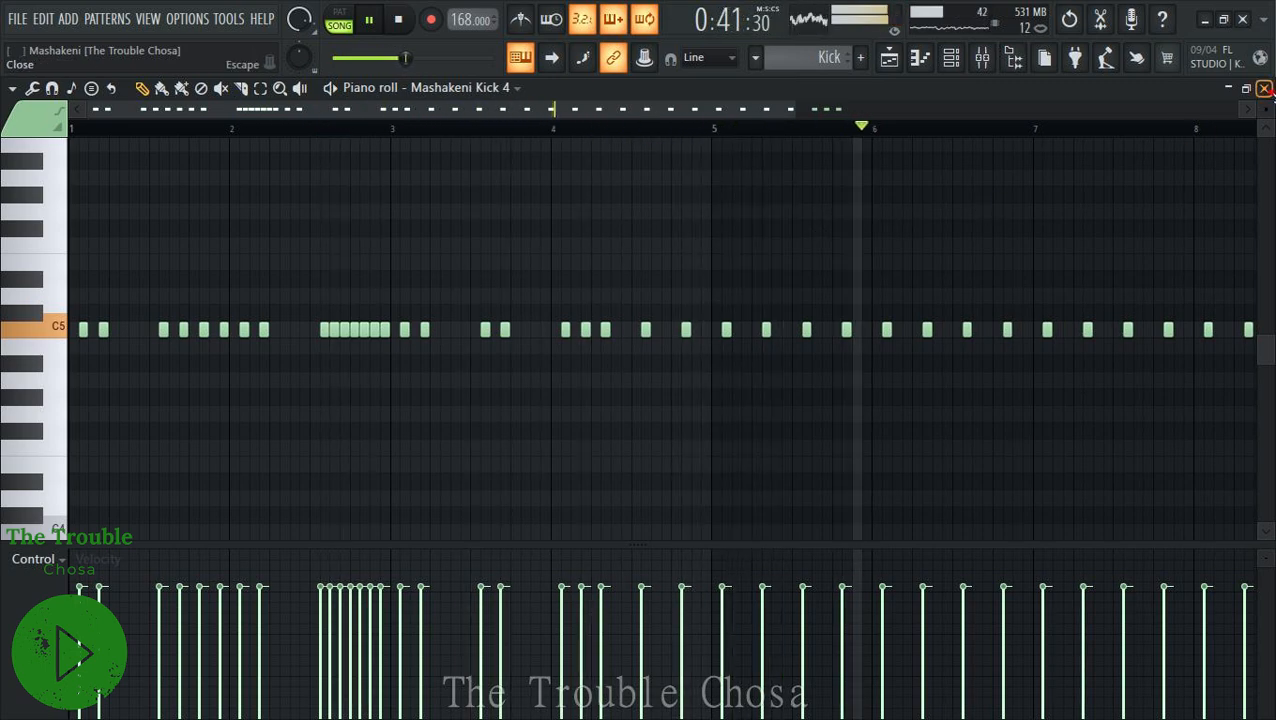
click(1265, 89)
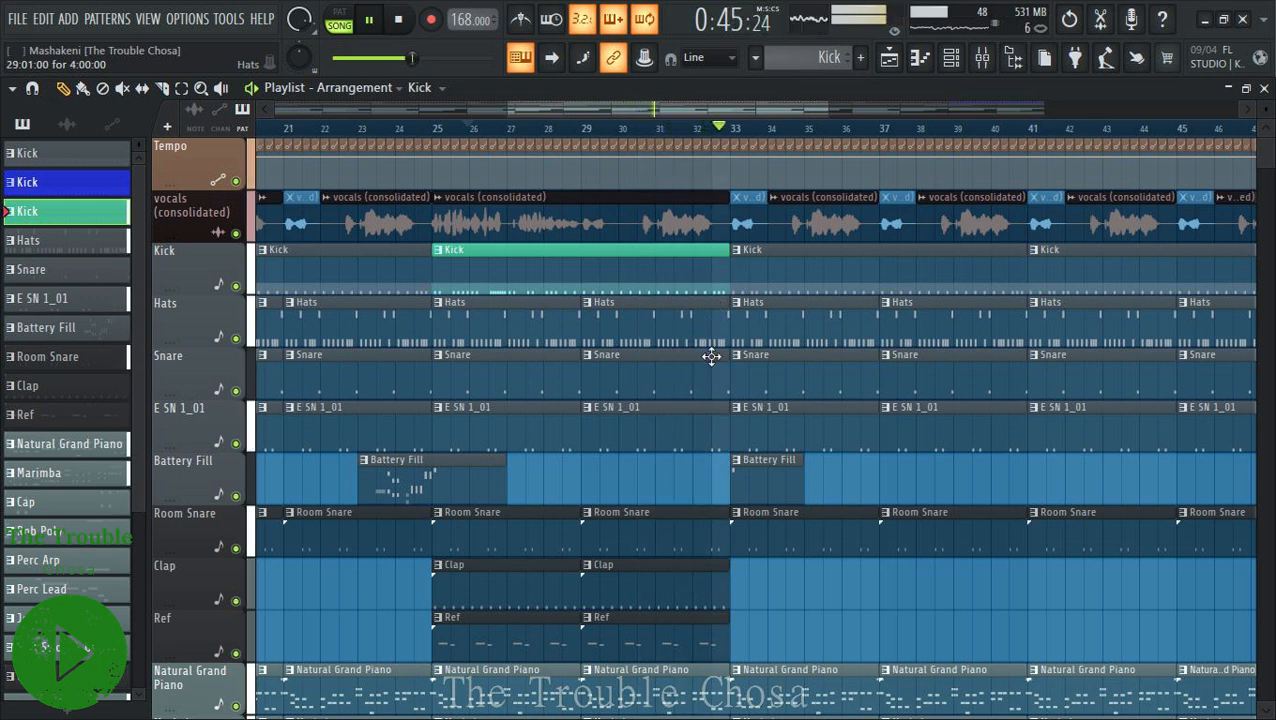
Make the Snare clip at bar 25 a unique pattern and rename it Snare.
click(438, 356)
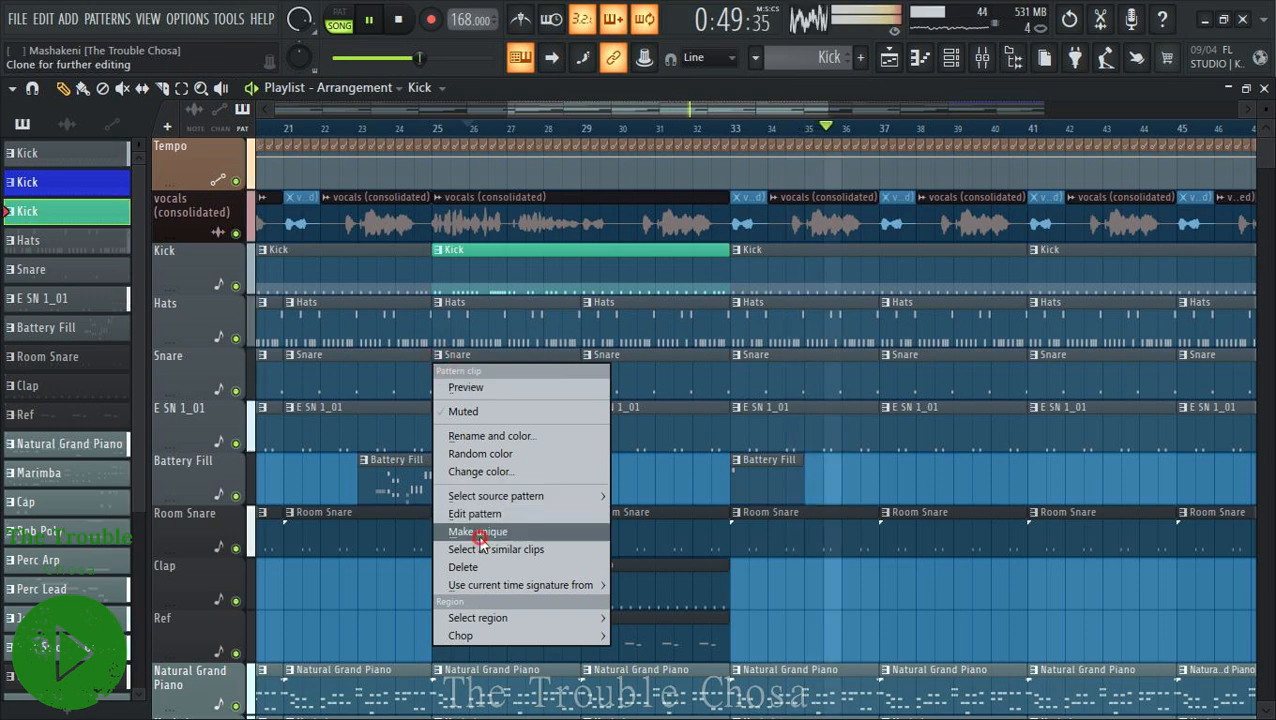
click(468, 529)
click(438, 355)
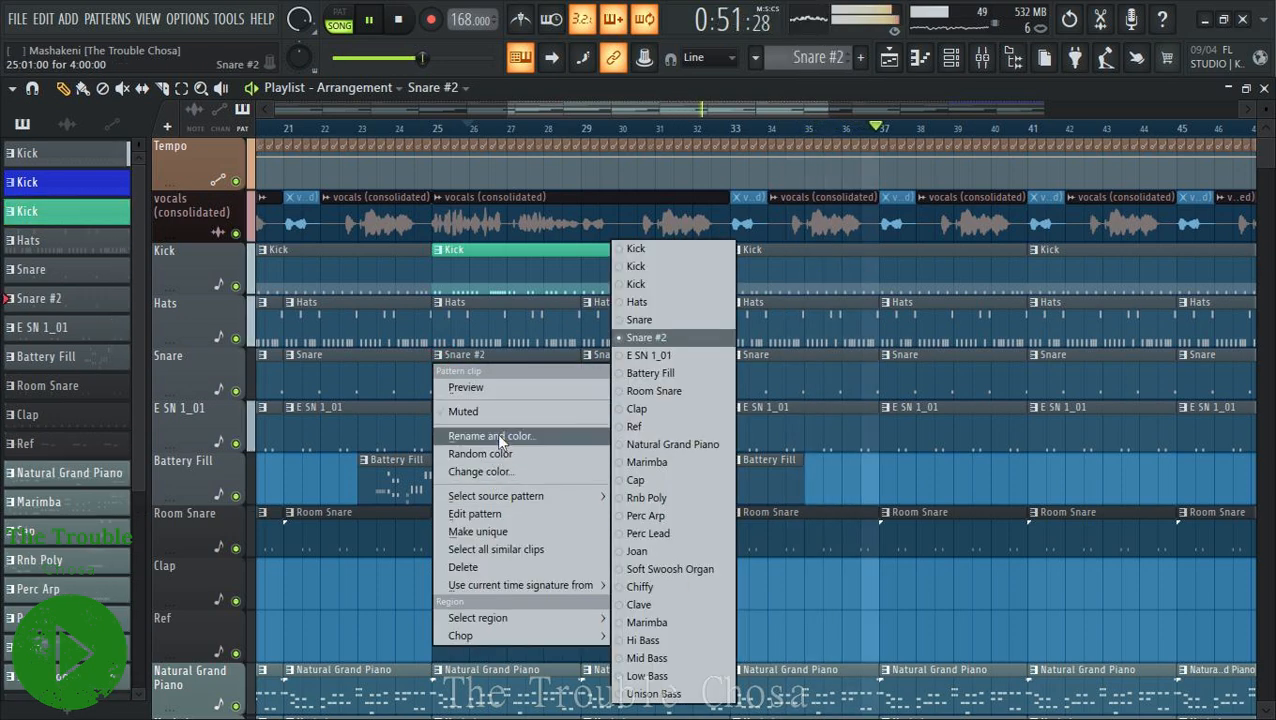
click(441, 432)
click(403, 417)
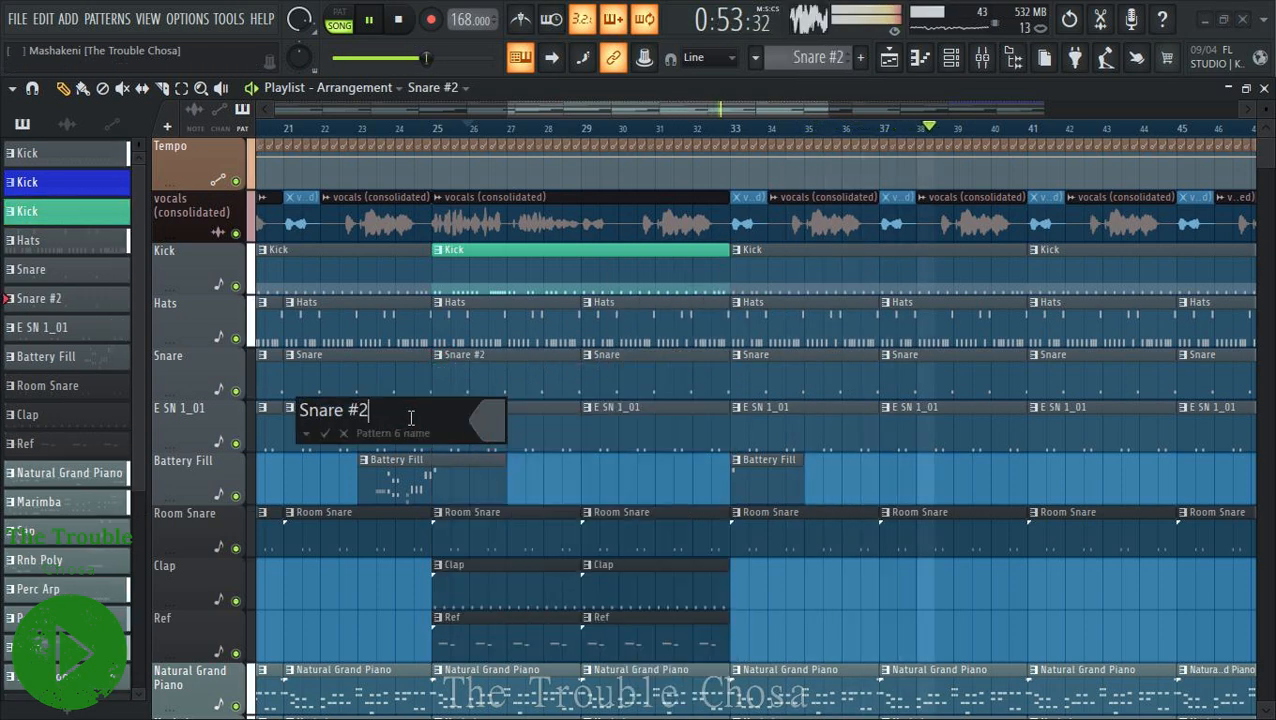
key(BackSpace)
key(BackSpace)
key(BackSpace)
Set the color of the unique Snare pattern to Granite Gray #5E7273.
click(488, 421)
click(594, 546)
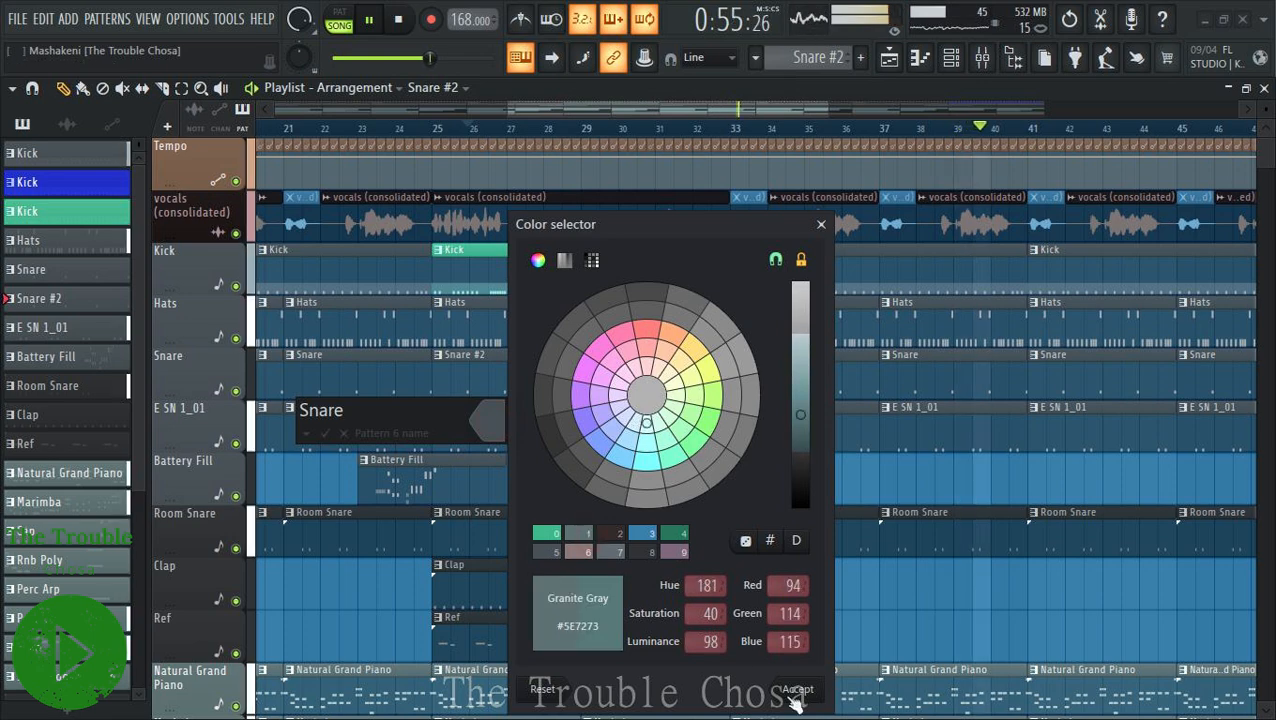
click(797, 689)
key(Return)
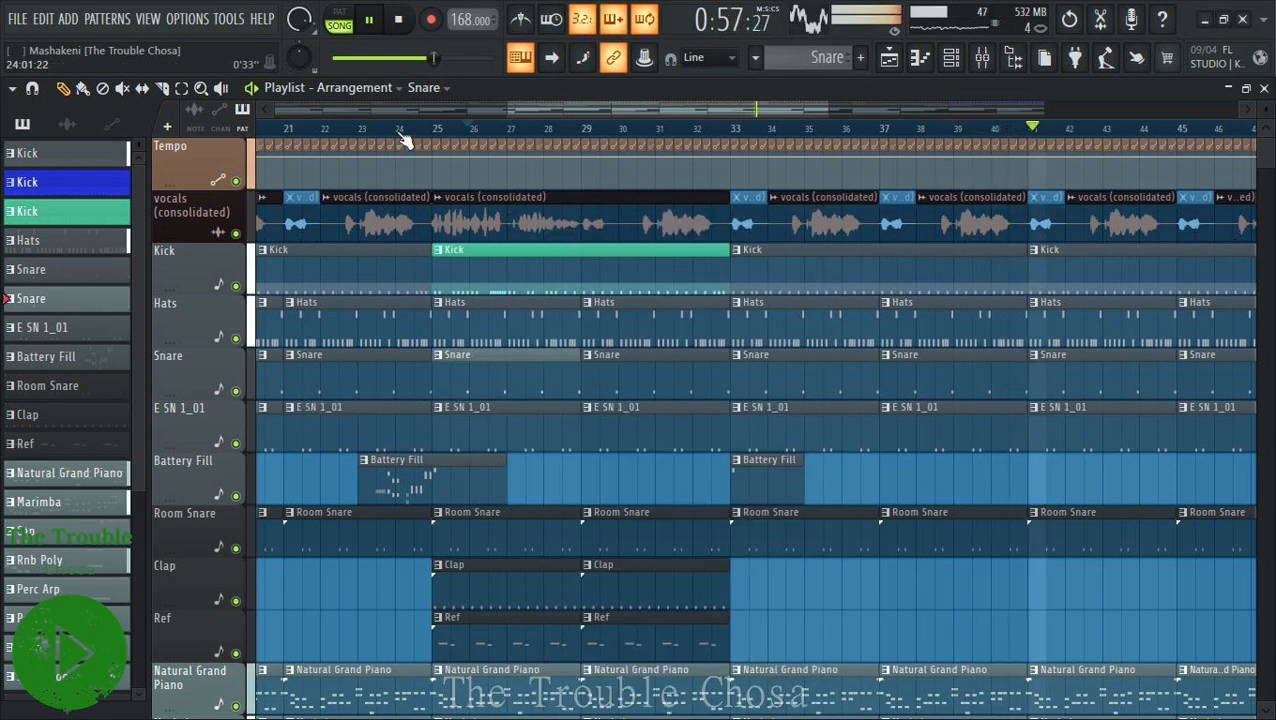
Open the unique Snare pattern in the piano roll and add A3 notes at 1:02:00 and 1:04:00.
double_click(461, 373)
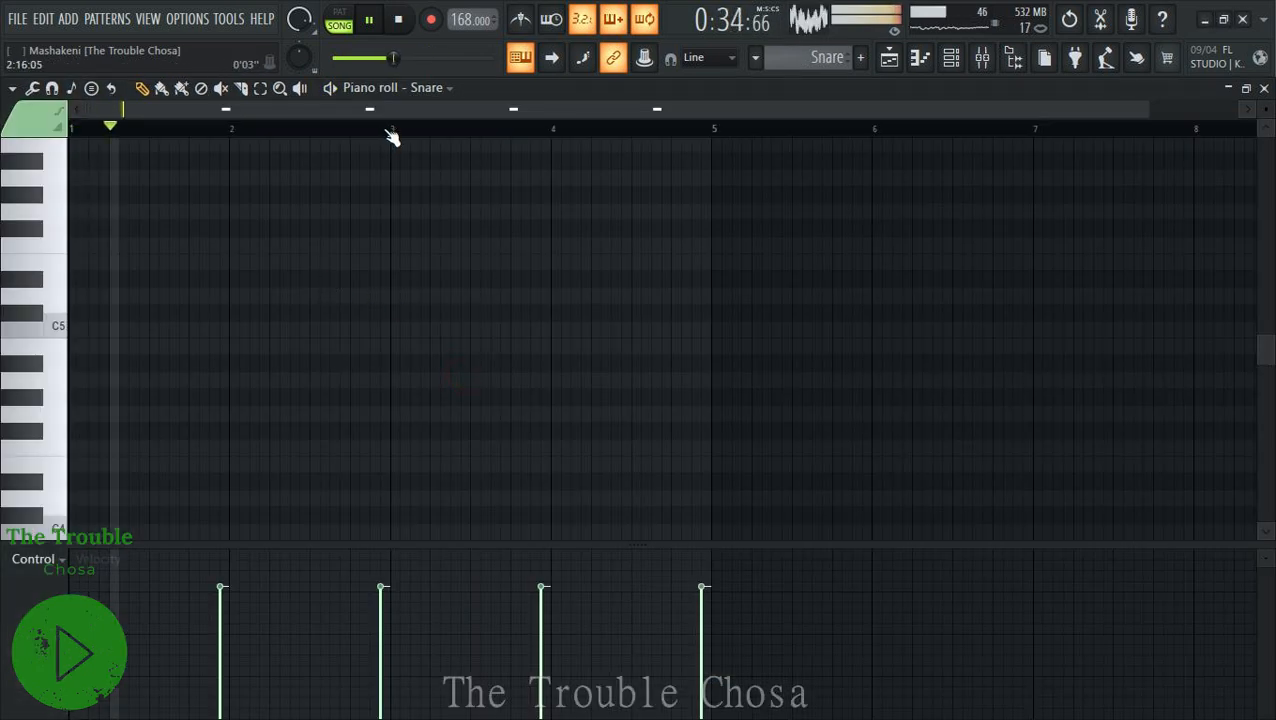
scroll(40, 255, down, 6)
key(space)
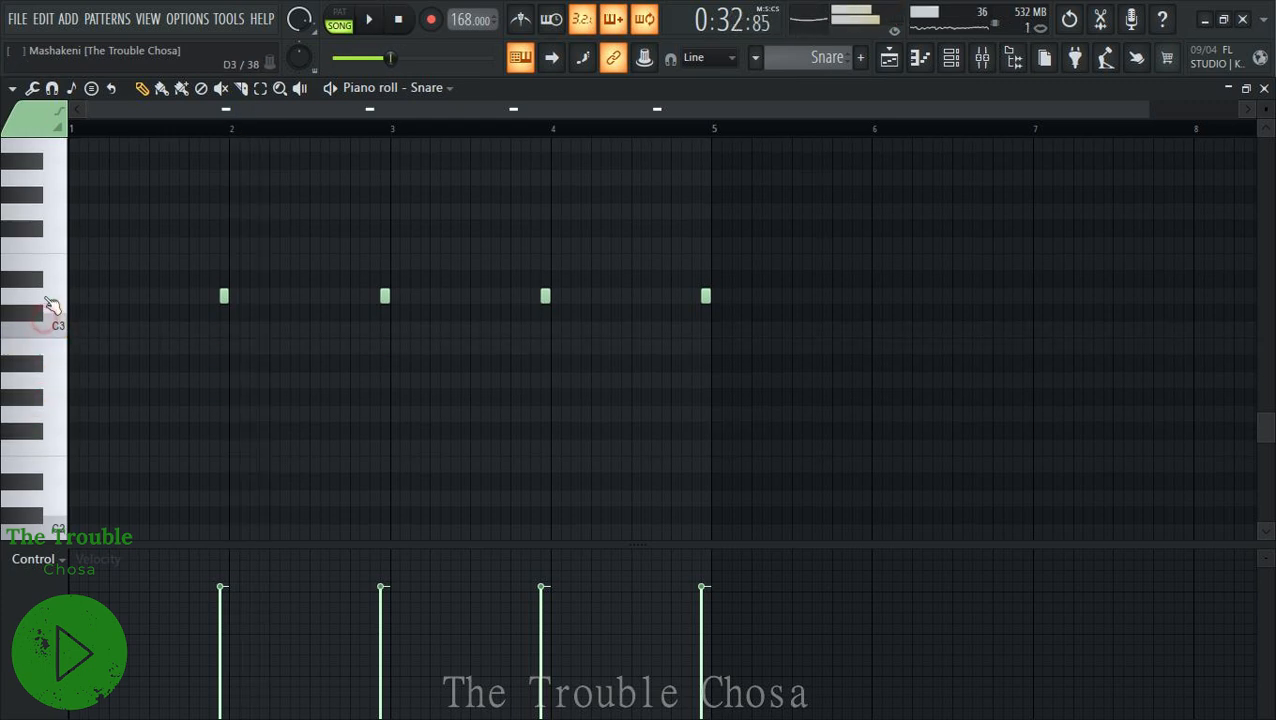
scroll(50, 303, up, 2)
click(42, 369)
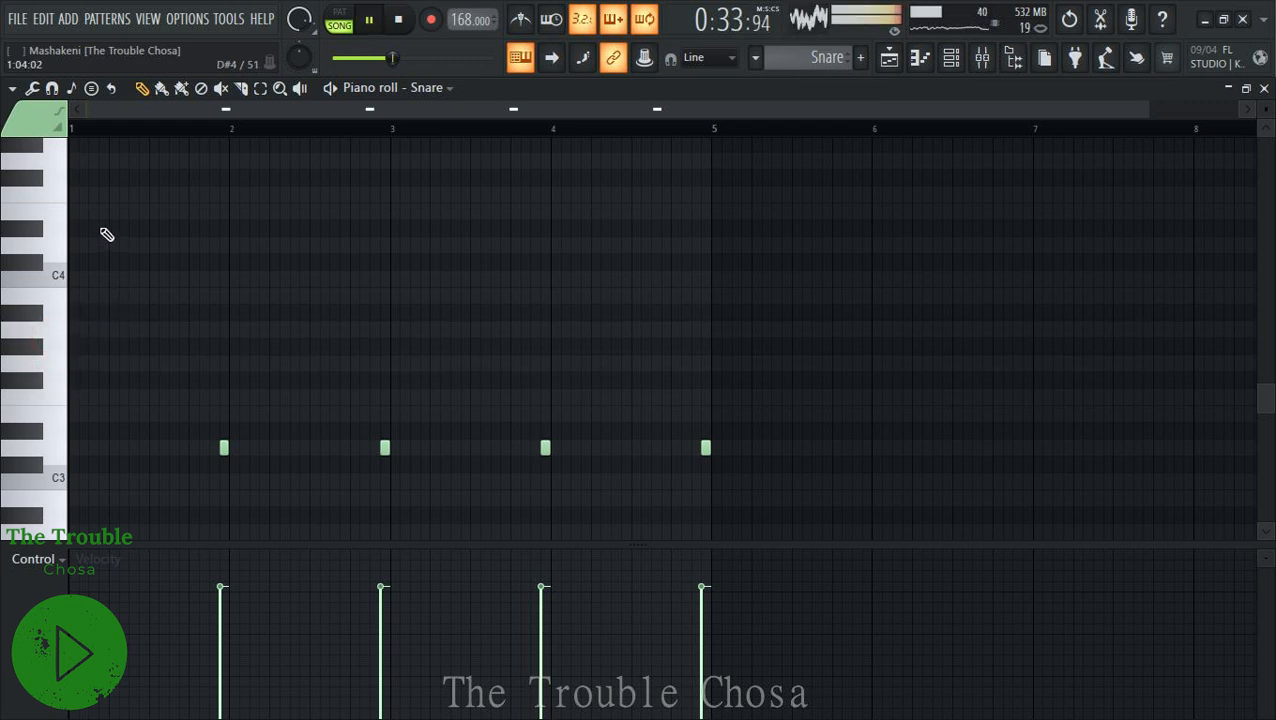
key(space)
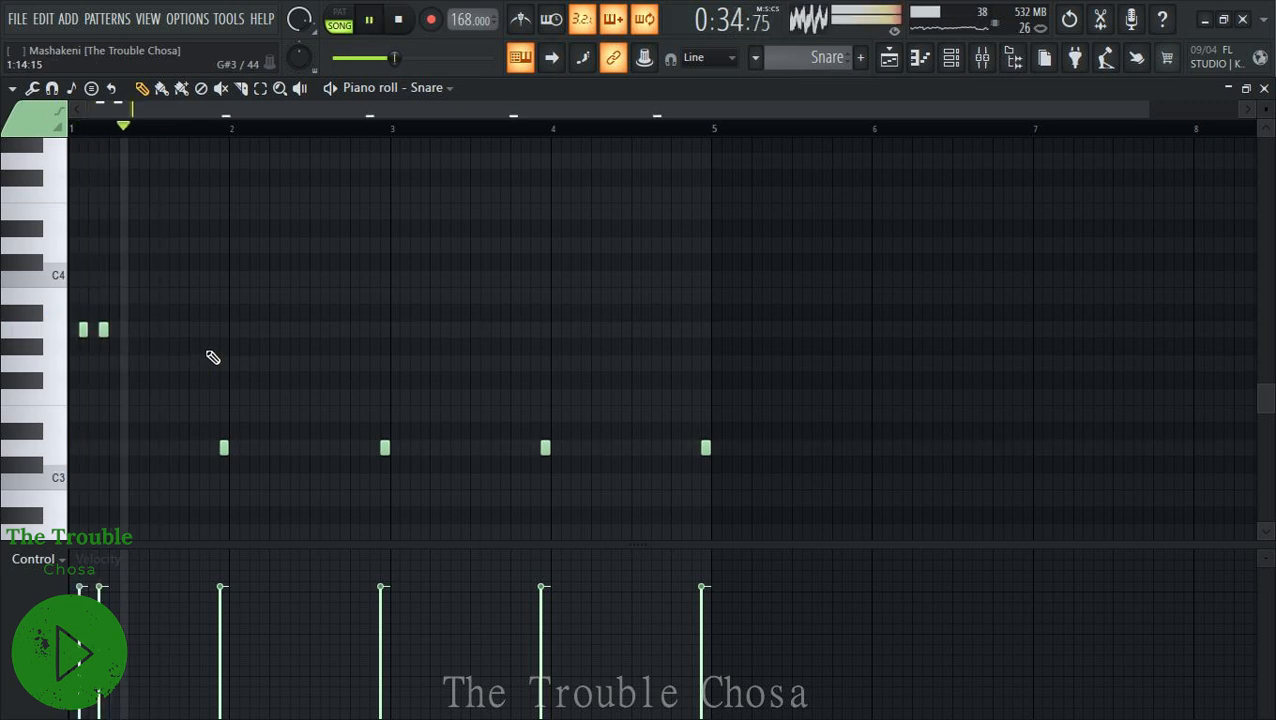
Add G3 notes at 1:10:00 and 1:12:00, and pairs of A3 notes on steps 2 and 4 of bars 2 and 3.
key(space)
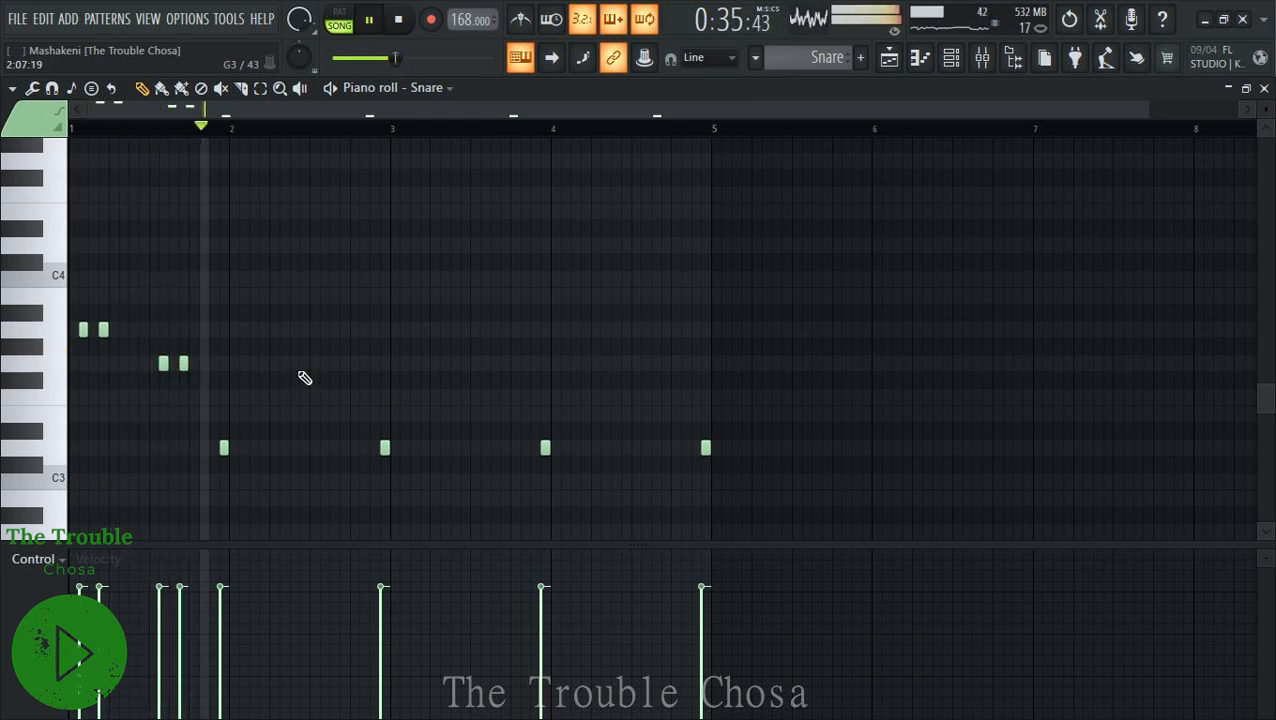
key(space)
click(236, 326)
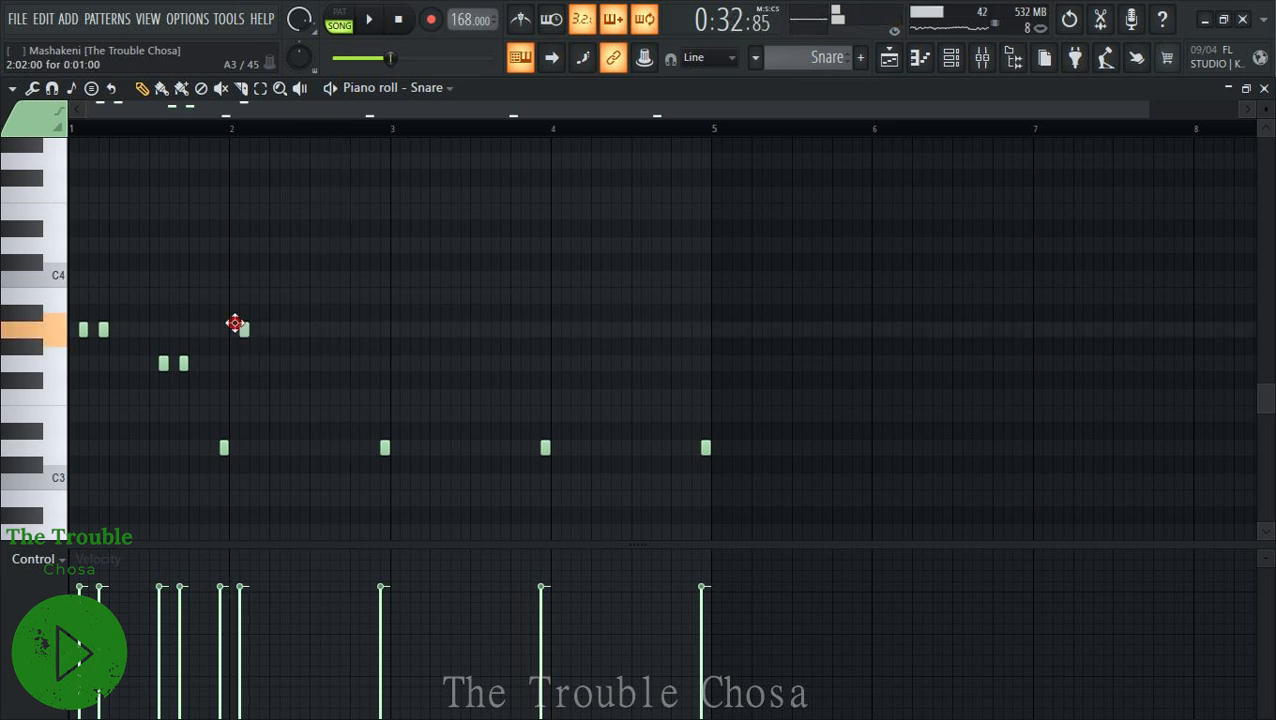
click(406, 331)
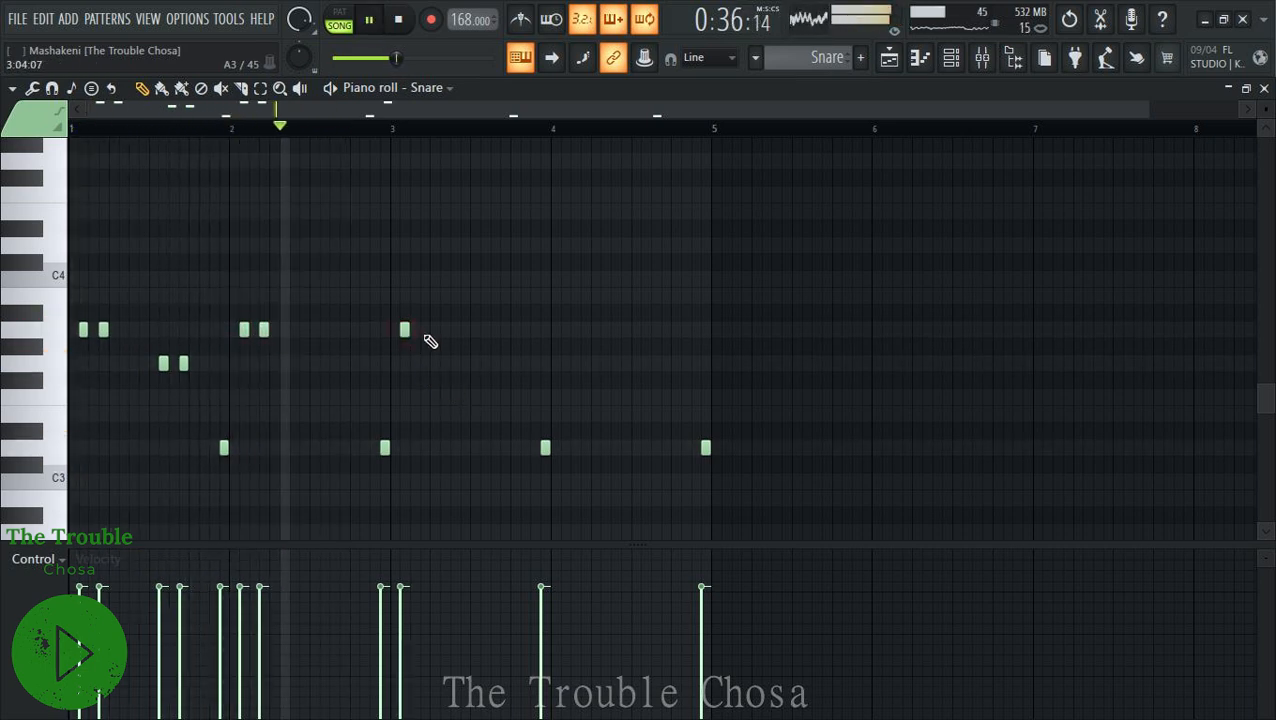
click(425, 332)
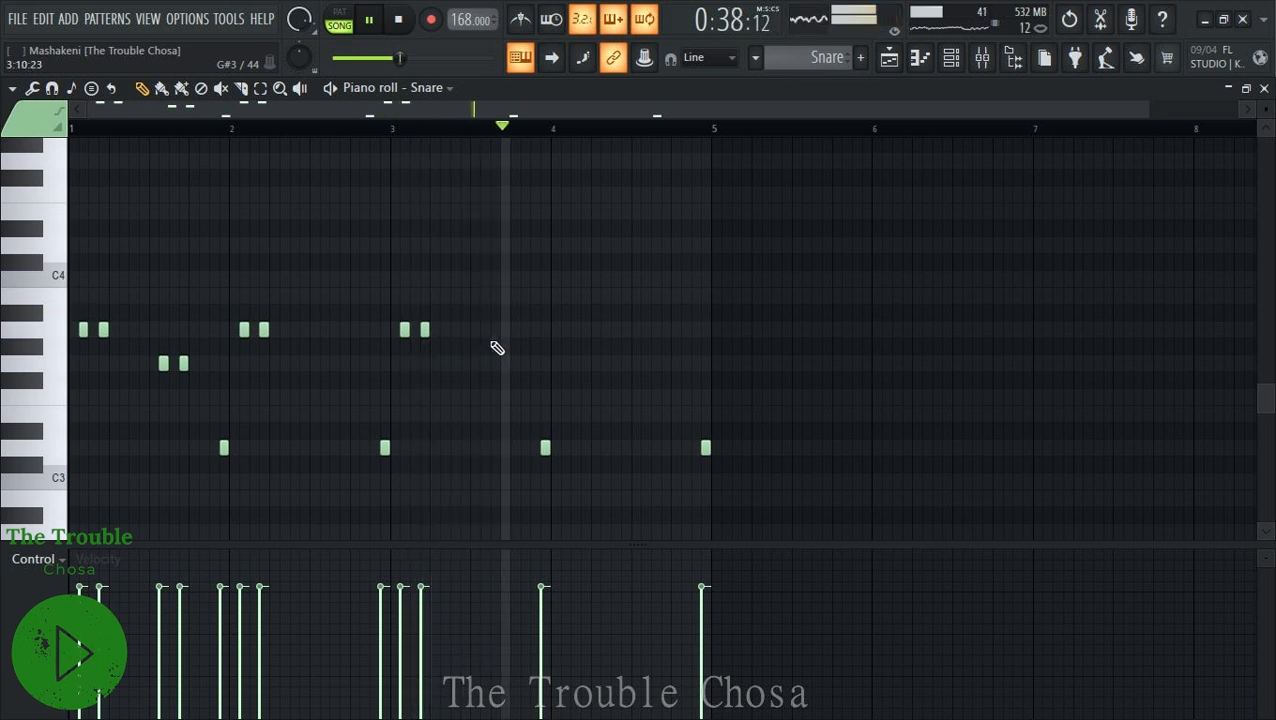
Replace the two G3 notes in bar 1 with A3 notes and add A3 pairs on steps 10 and 12 of bars 2 and 3.
key(space)
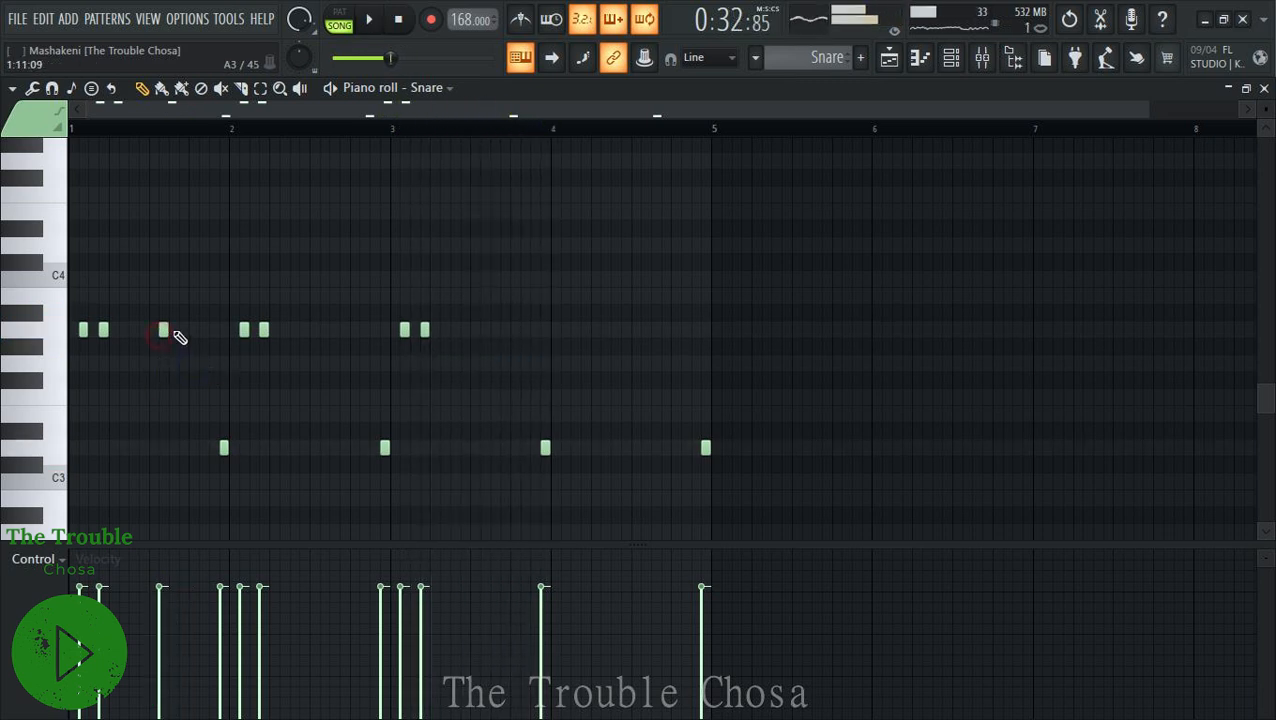
click(325, 332)
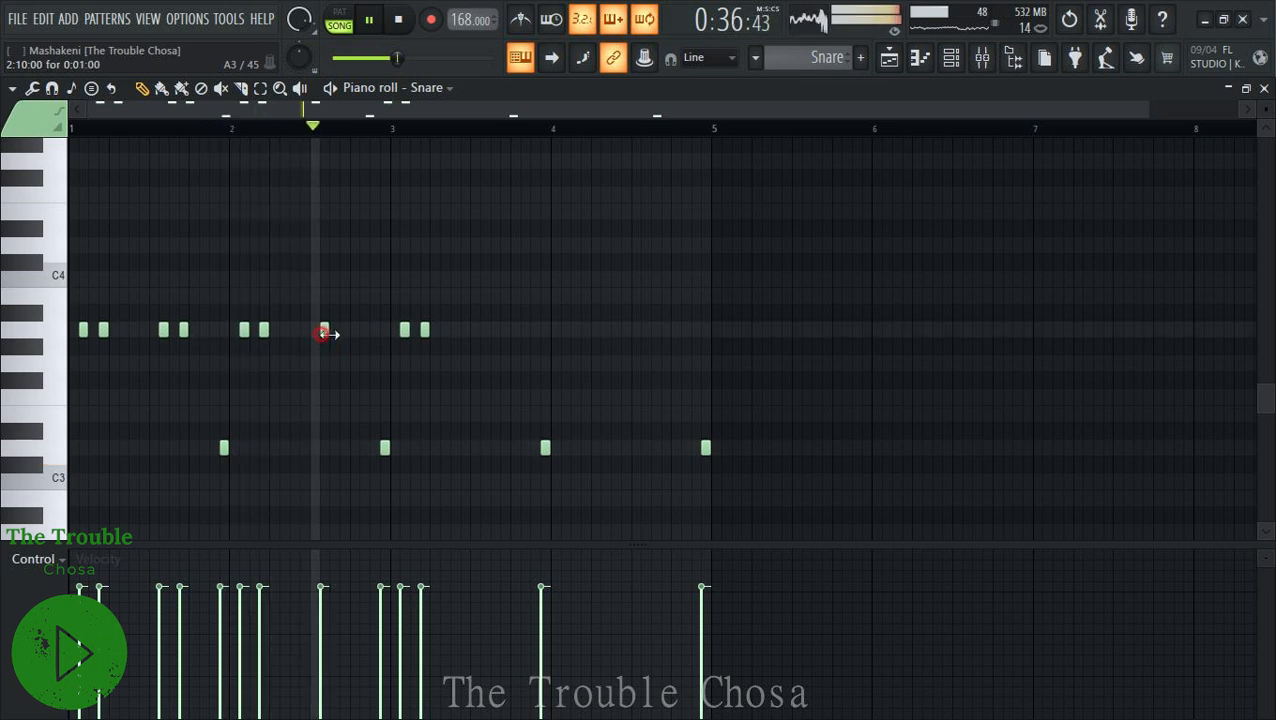
click(345, 332)
key(space)
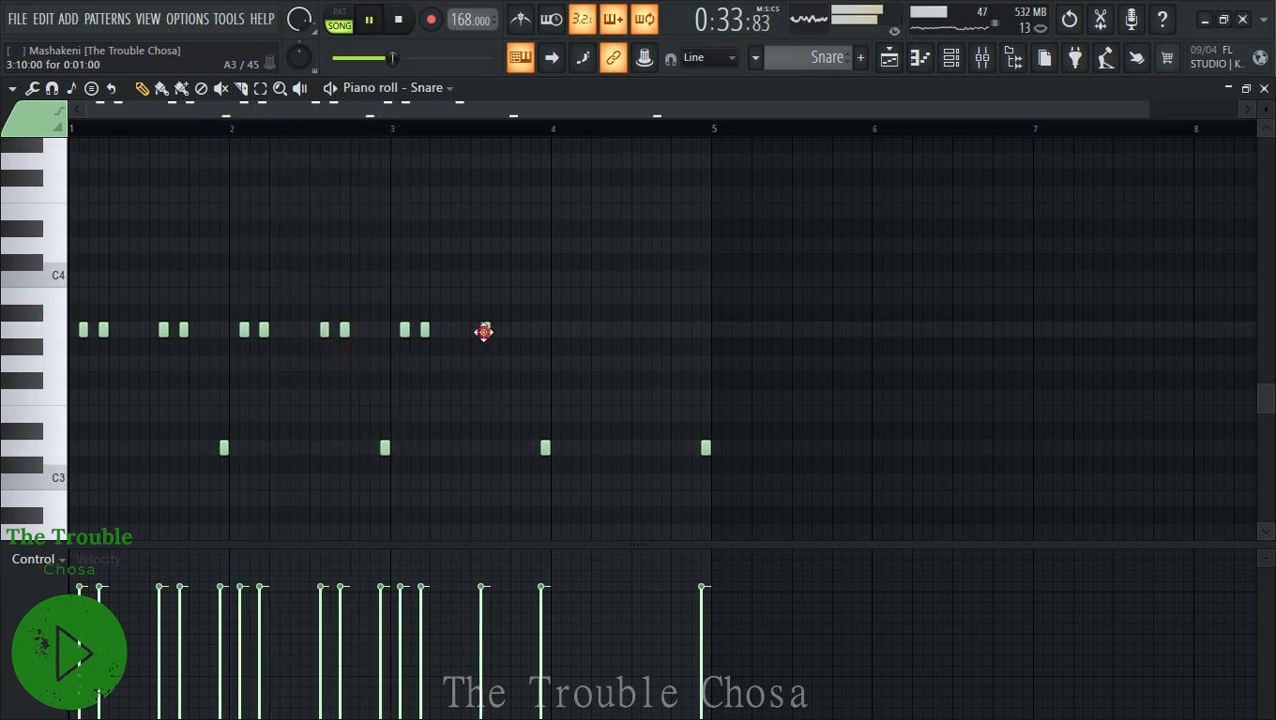
click(505, 332)
Add A3 snare notes at 4:02:00, 4:04:00, 4:10:00 and 4:12:00, and close the piano roll.
click(572, 332)
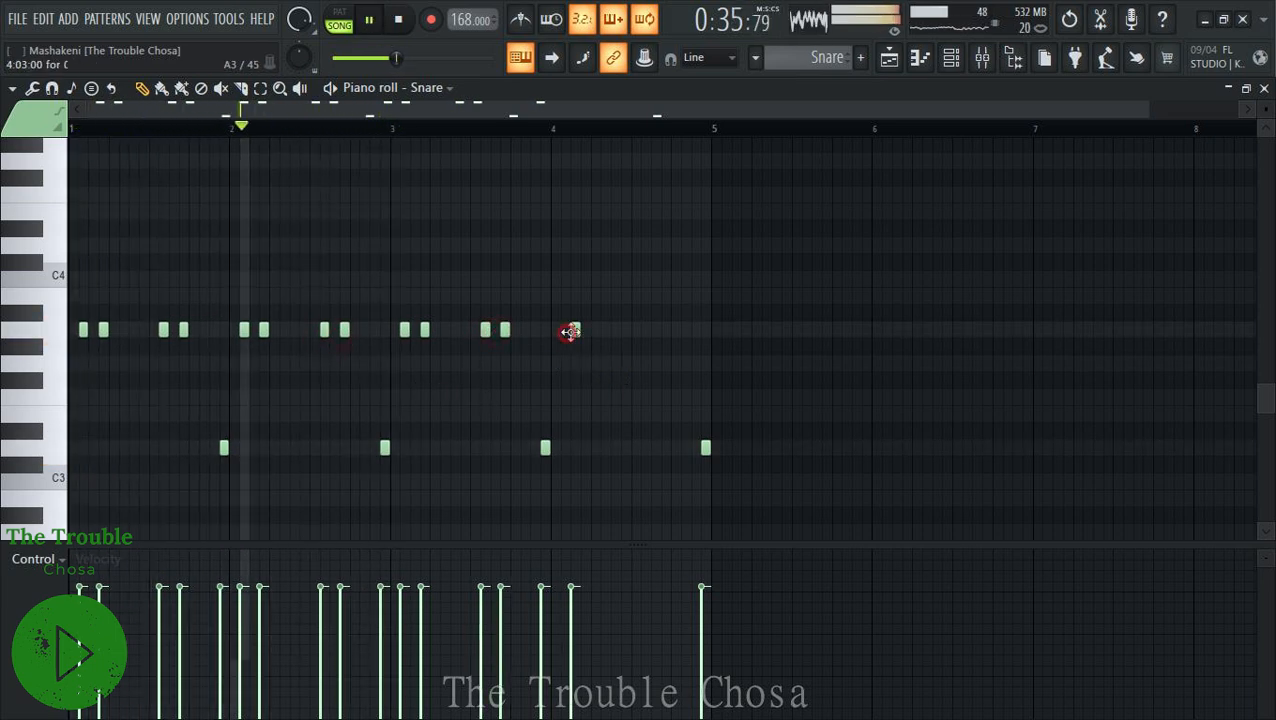
right_click(573, 332)
click(566, 330)
click(585, 330)
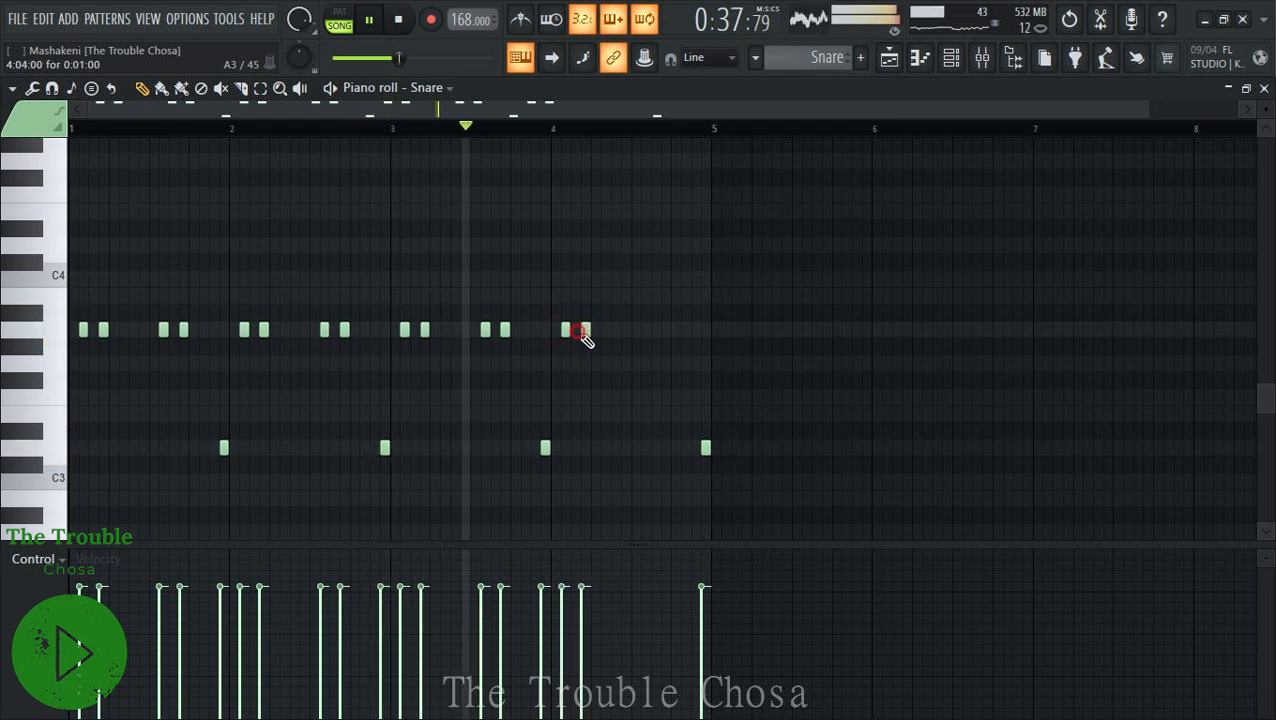
click(646, 330)
click(666, 330)
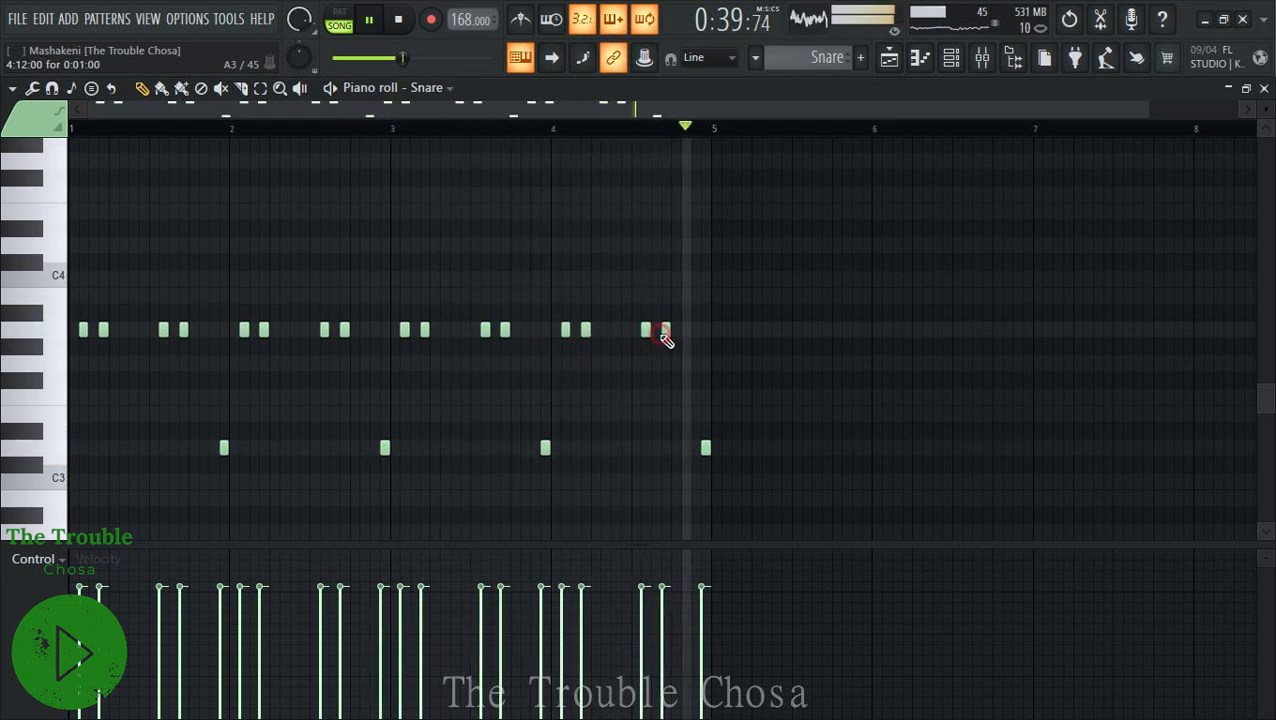
click(1264, 88)
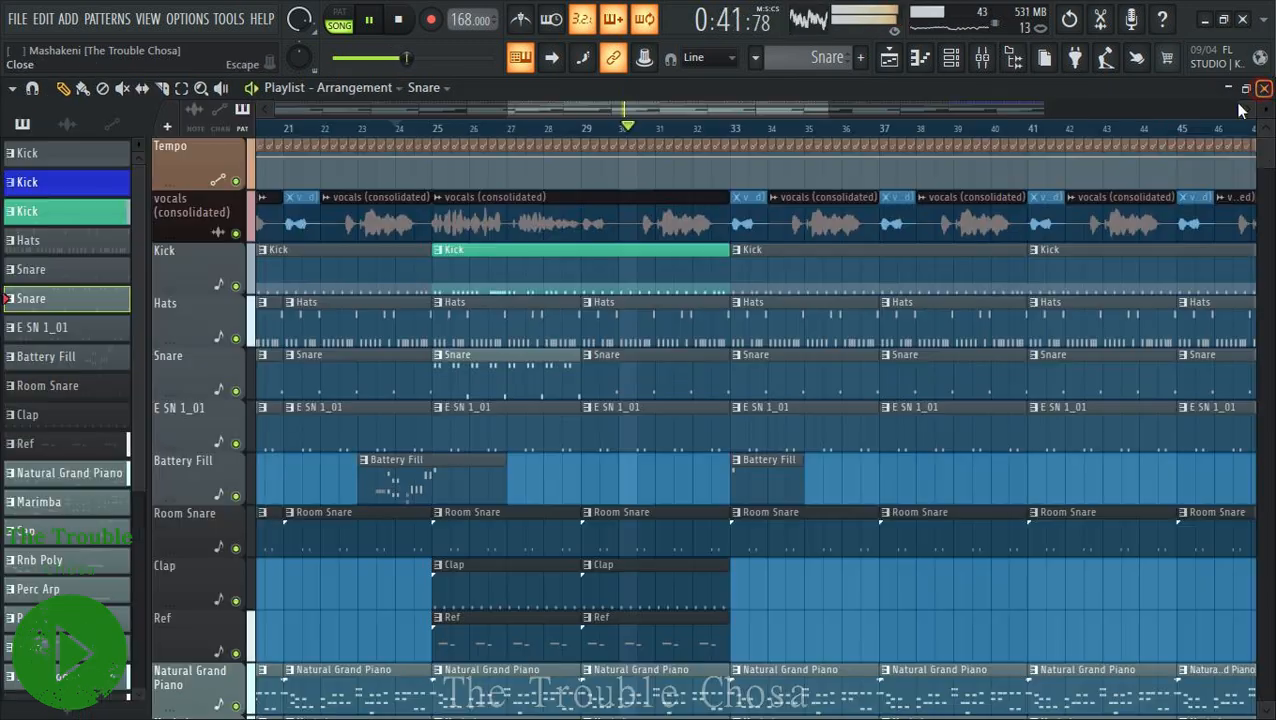
Review the playlist tracks down to Unison Bass and save the project.
scroll(545, 138, down, 3)
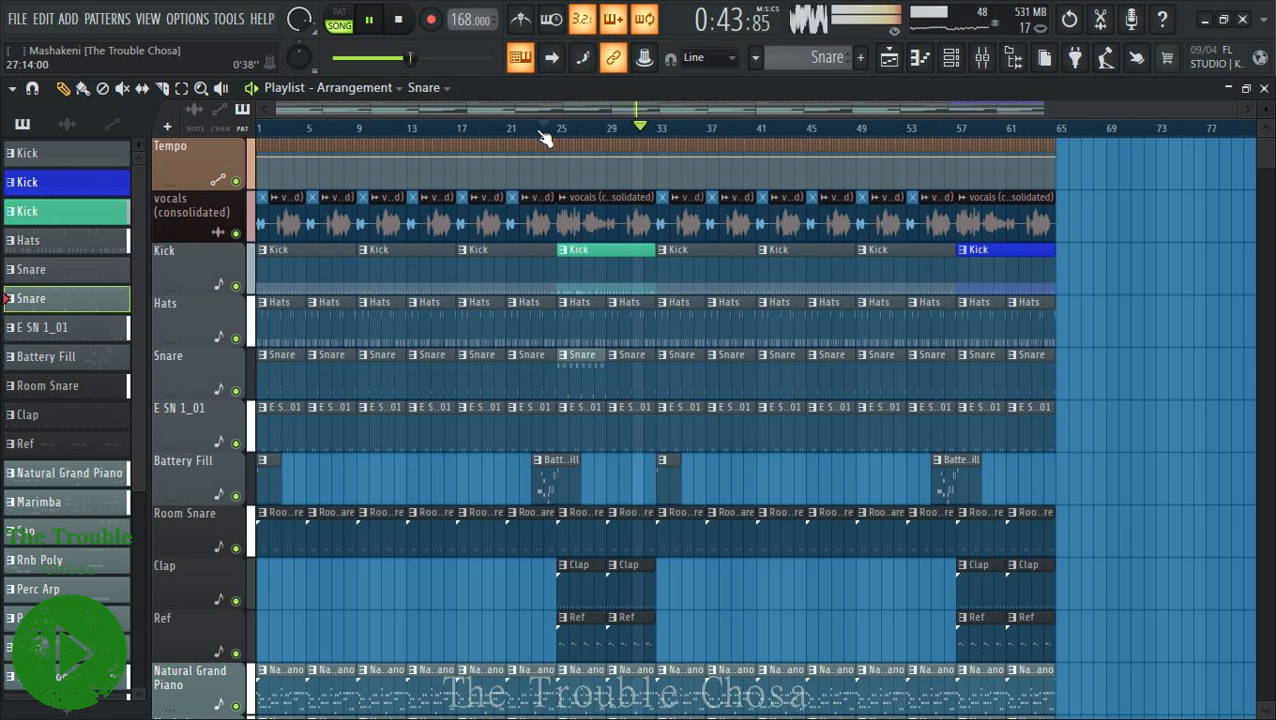
scroll(968, 347, down, 8)
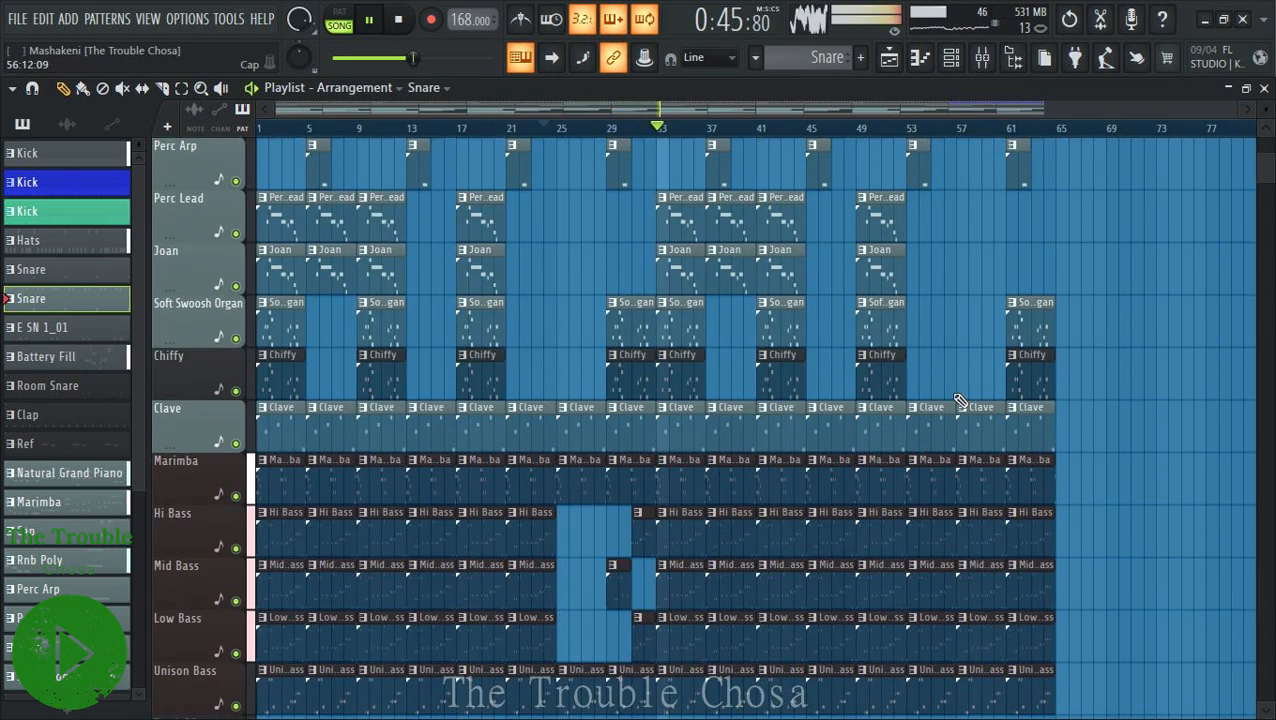
key(ctrl+s)
scroll(1160, 427, down, 6)
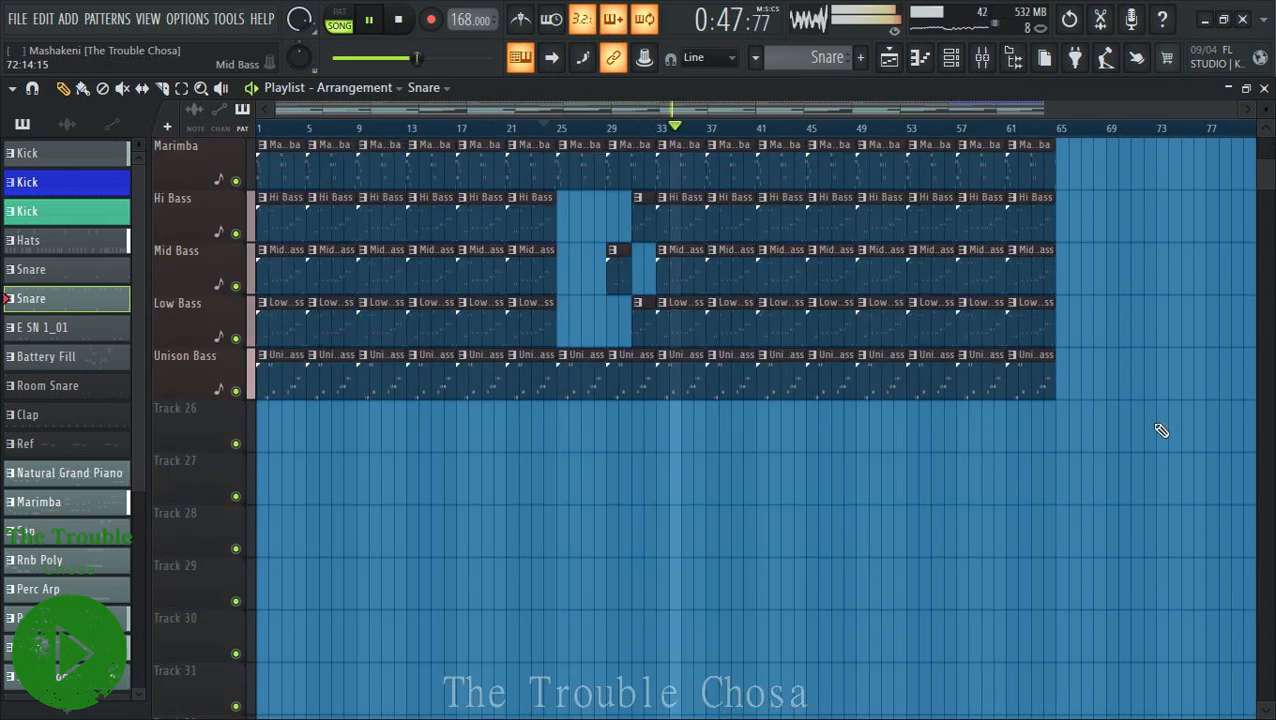
scroll(1160, 428, up, 7)
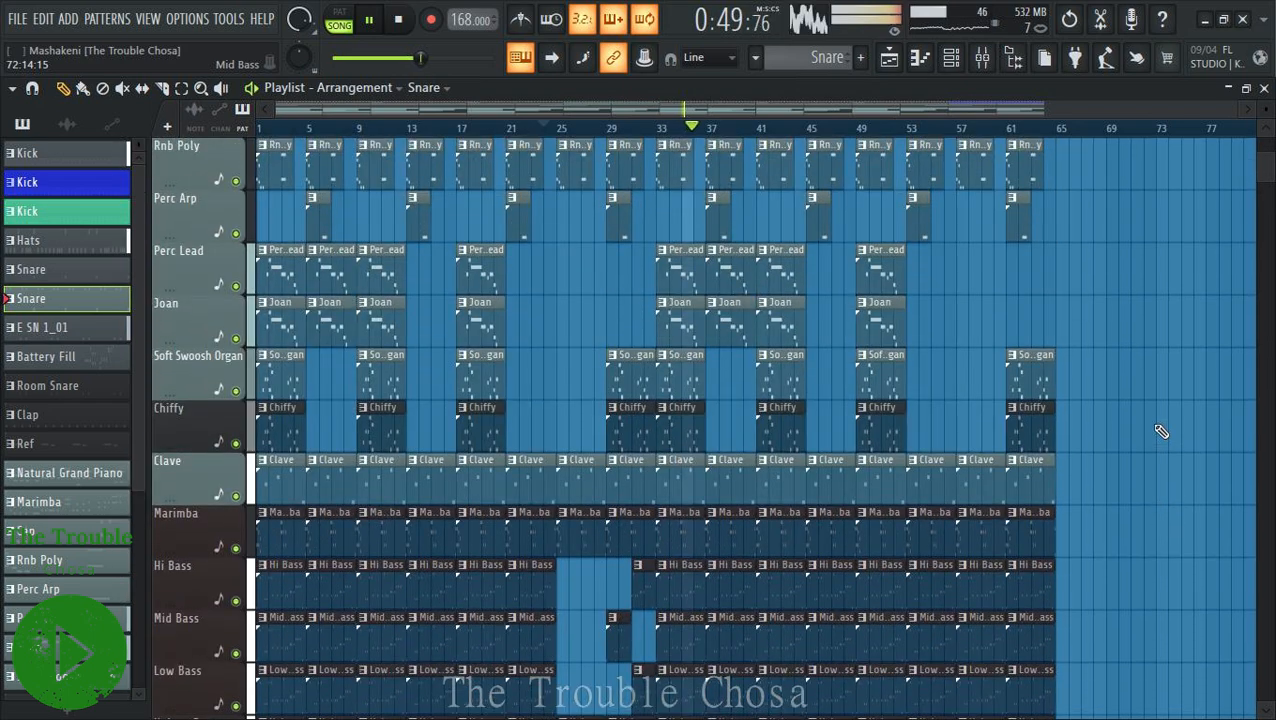
scroll(1160, 432, down, 6)
key(ctrl+s)
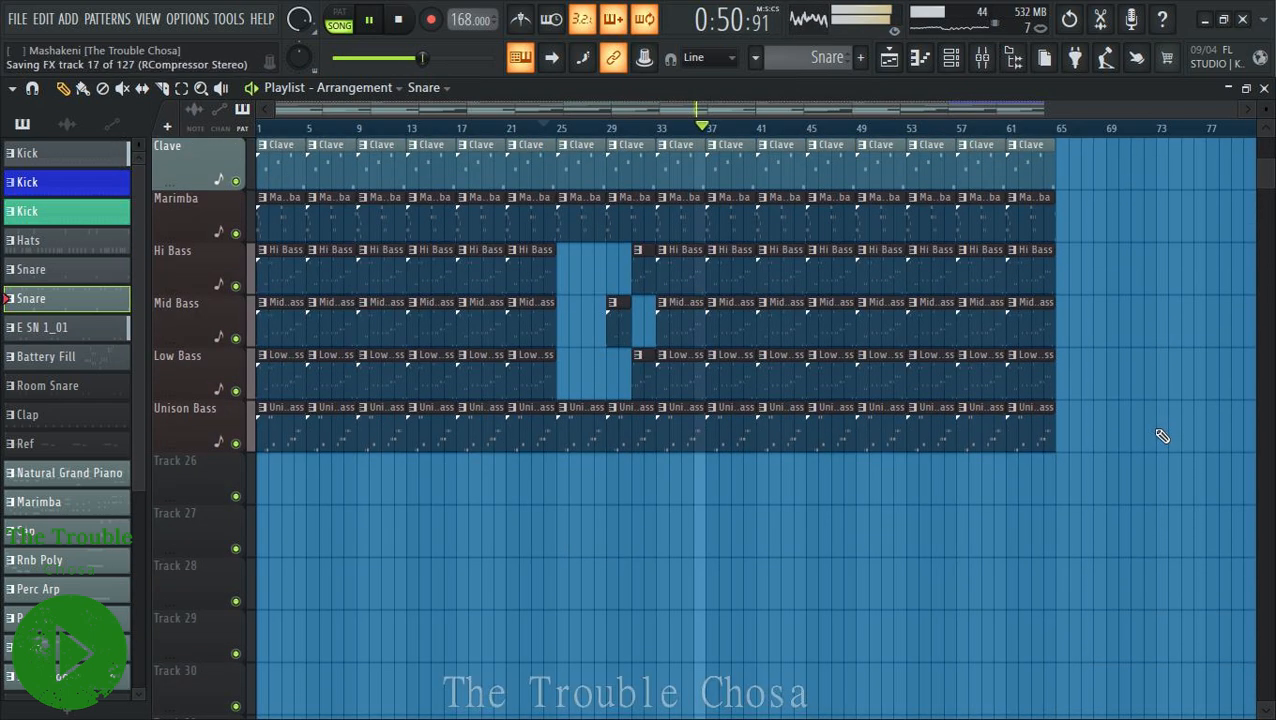
scroll(1160, 435, up, 12)
scroll(1174, 432, up, 2)
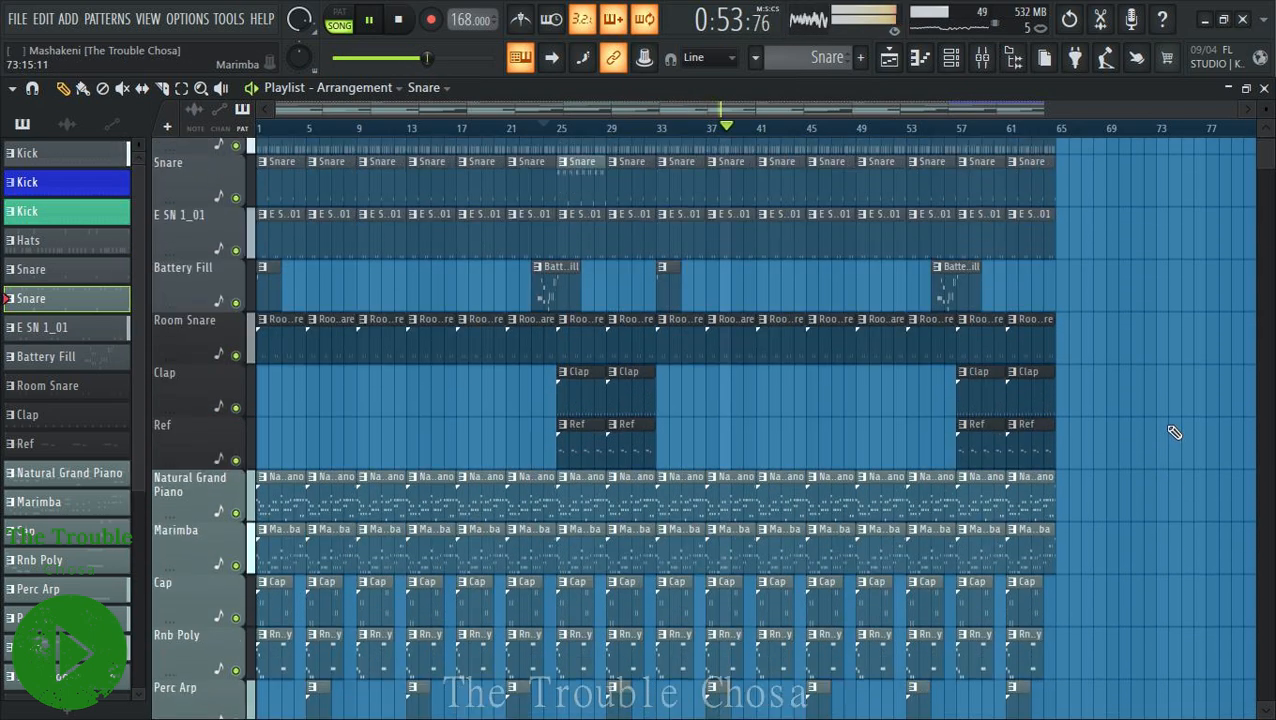
scroll(1174, 432, down, 11)
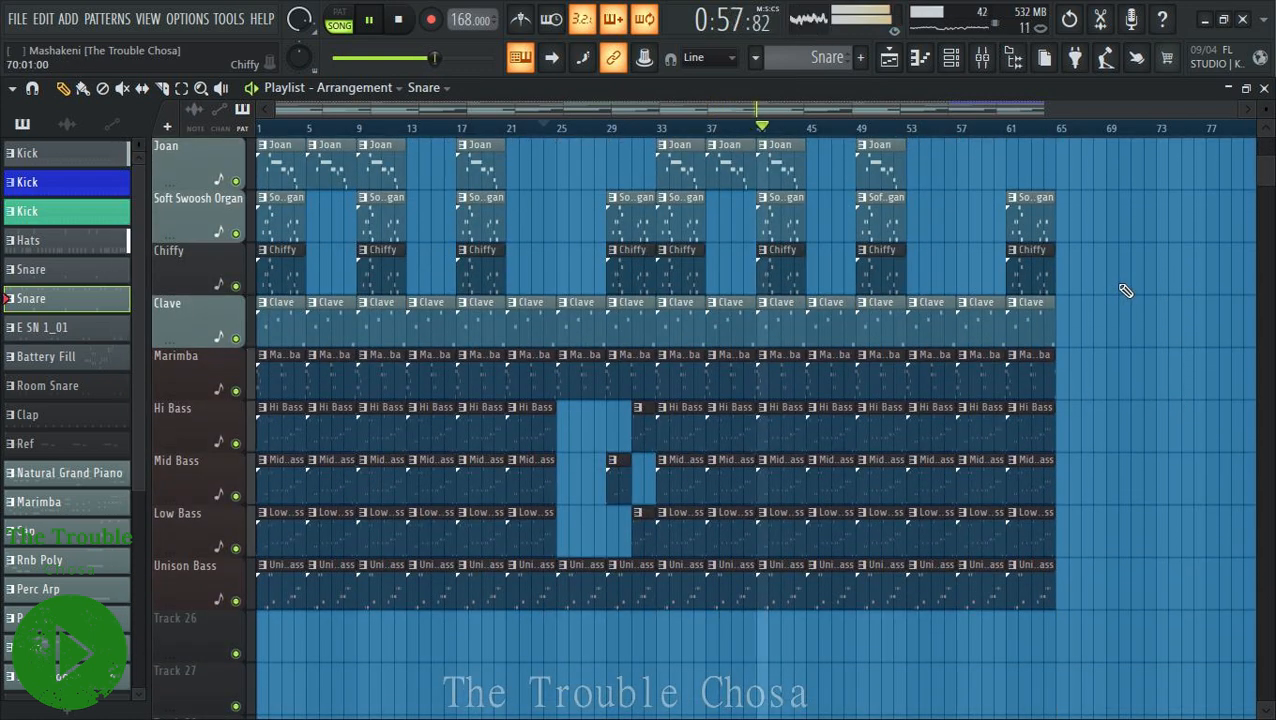
Select all clips in the playlist and open the mixer with the Master track selected.
key(ctrl+a)
click(982, 58)
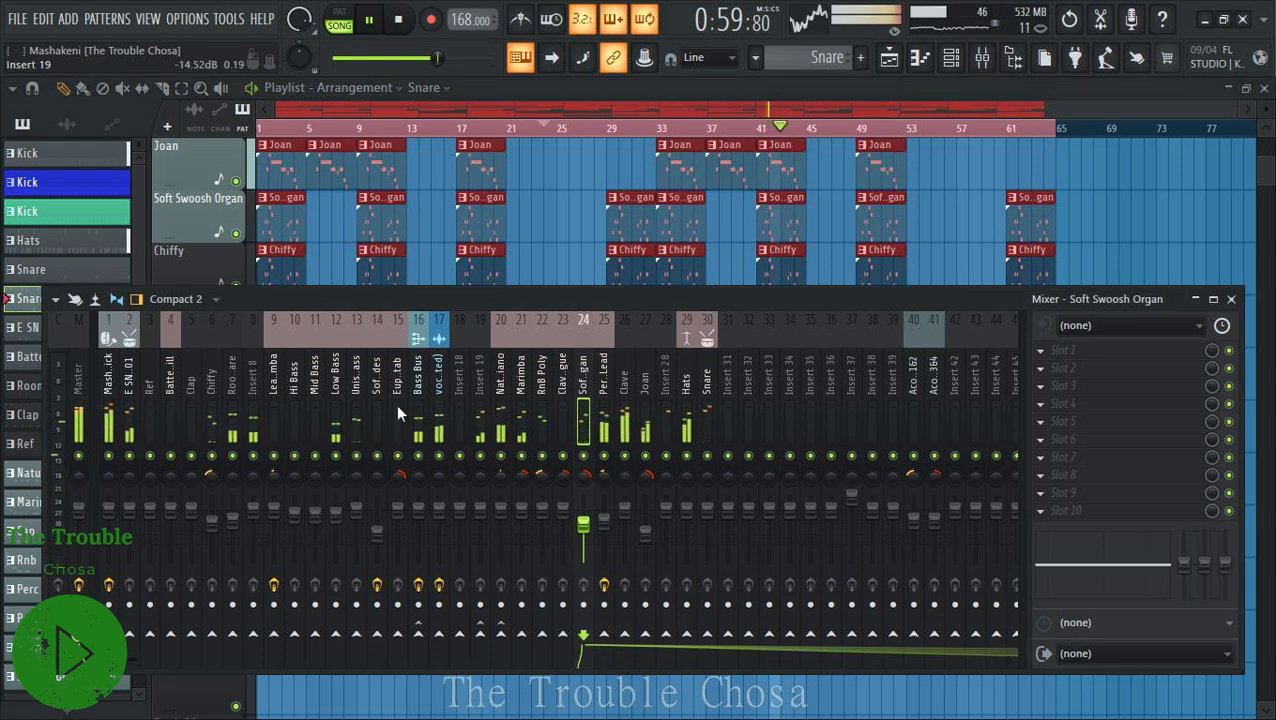
click(80, 508)
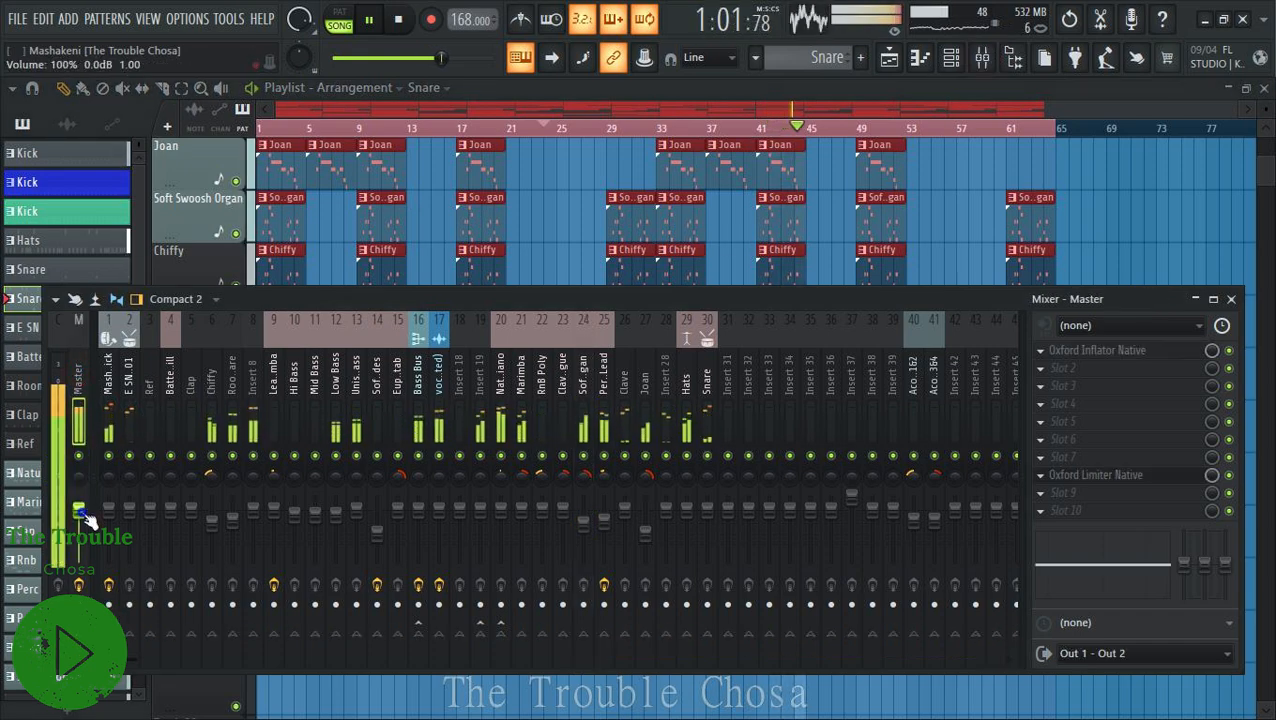
Create an automation clip for the Master track's volume and return to the playlist.
right_click(84, 514)
click(126, 537)
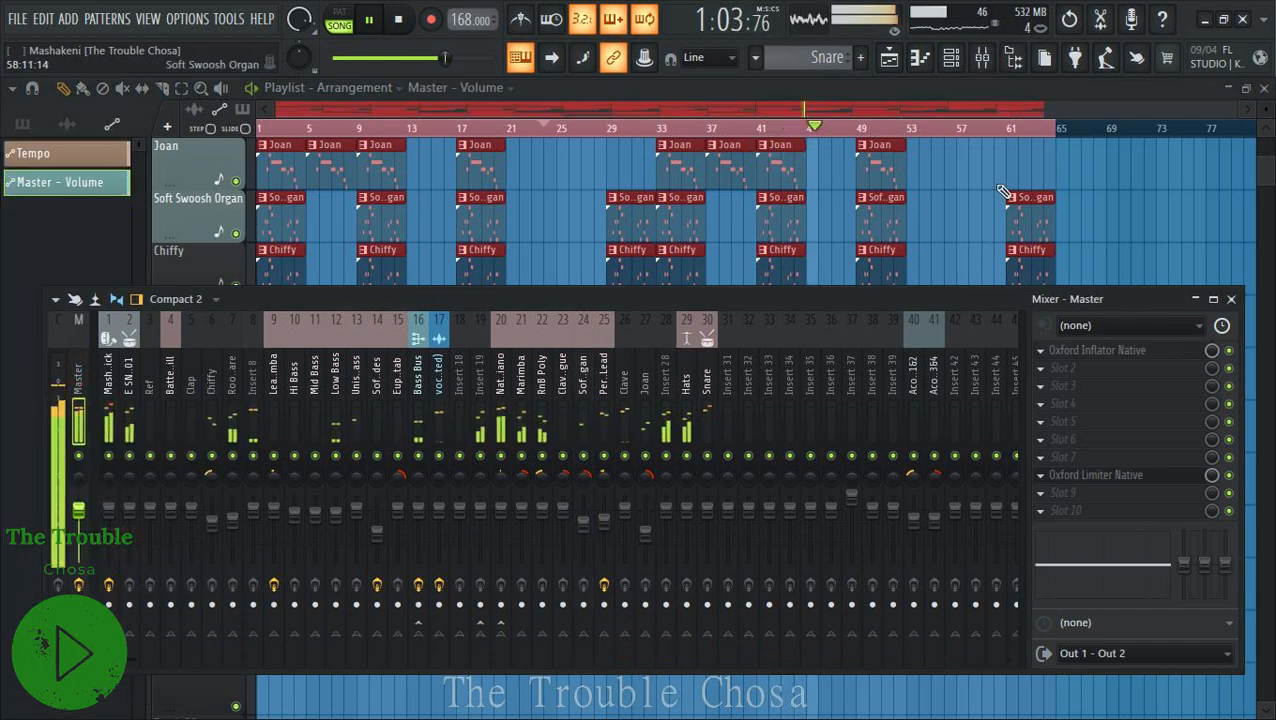
click(1138, 94)
Shape the Master - Volume automation to fade from bar 61 down to zero at bar 65, extend the clip to bar 66, and play from bar 59.
scroll(1124, 132, up, 5)
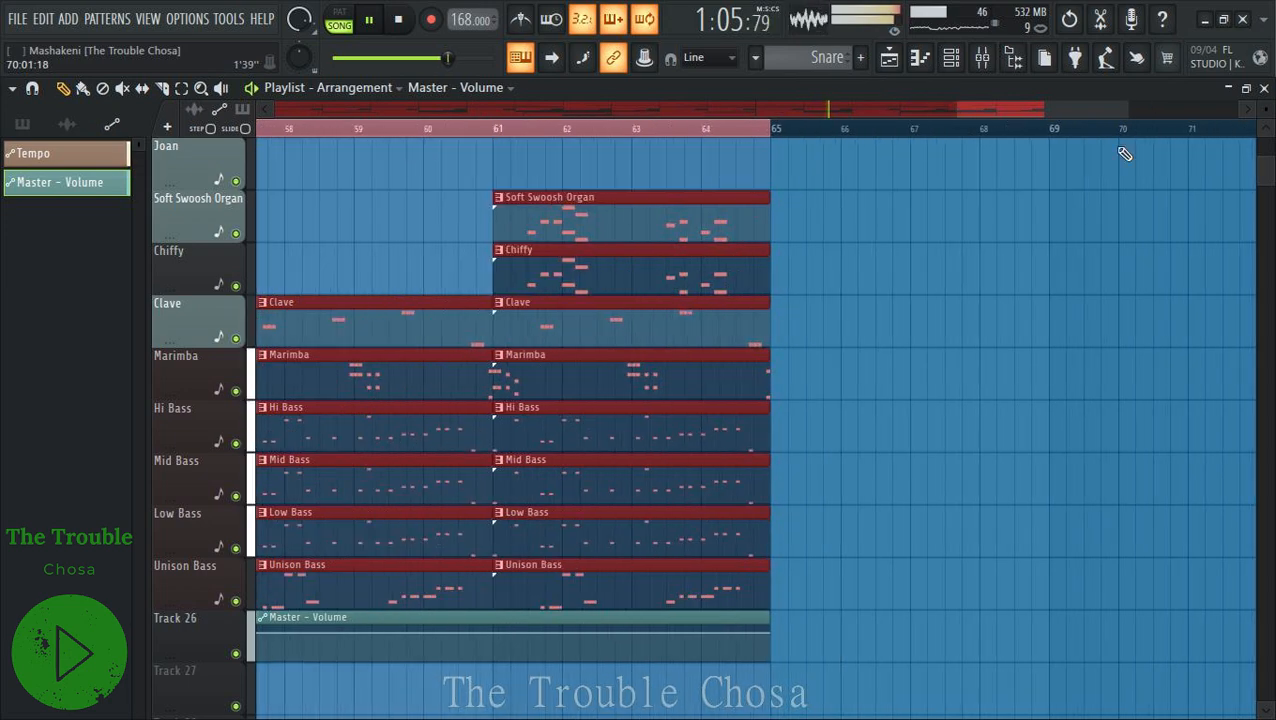
scroll(1050, 293, down, 4)
drag(1266, 115, 1266, 165)
scroll(1065, 413, down, 4)
scroll(1061, 415, up, 1)
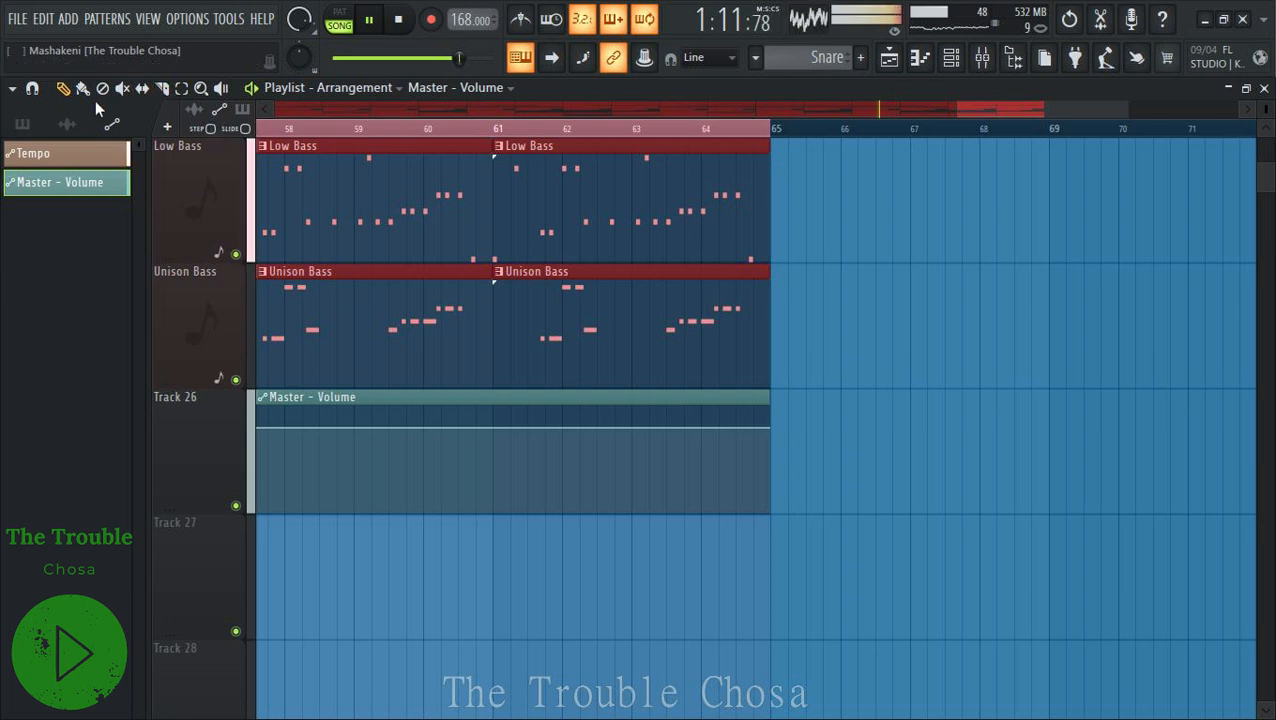
click(494, 430)
click(687, 430)
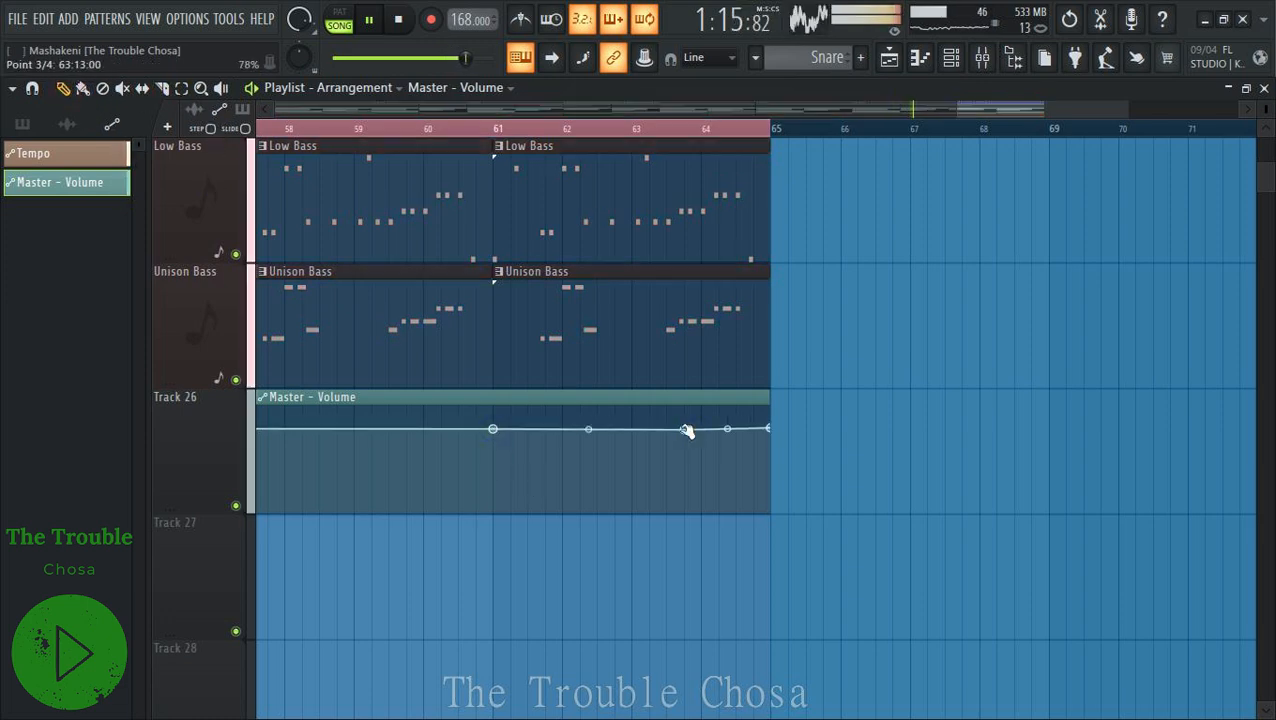
drag(687, 430, 786, 521)
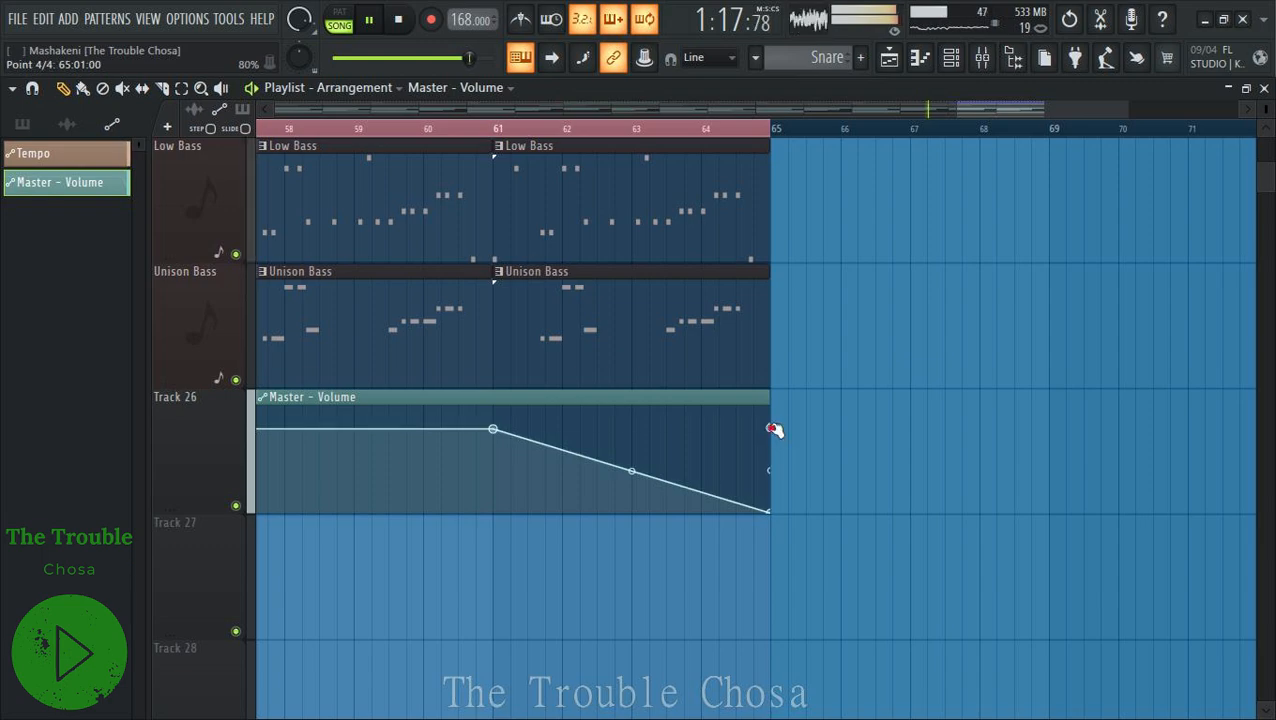
drag(772, 430, 842, 513)
click(373, 130)
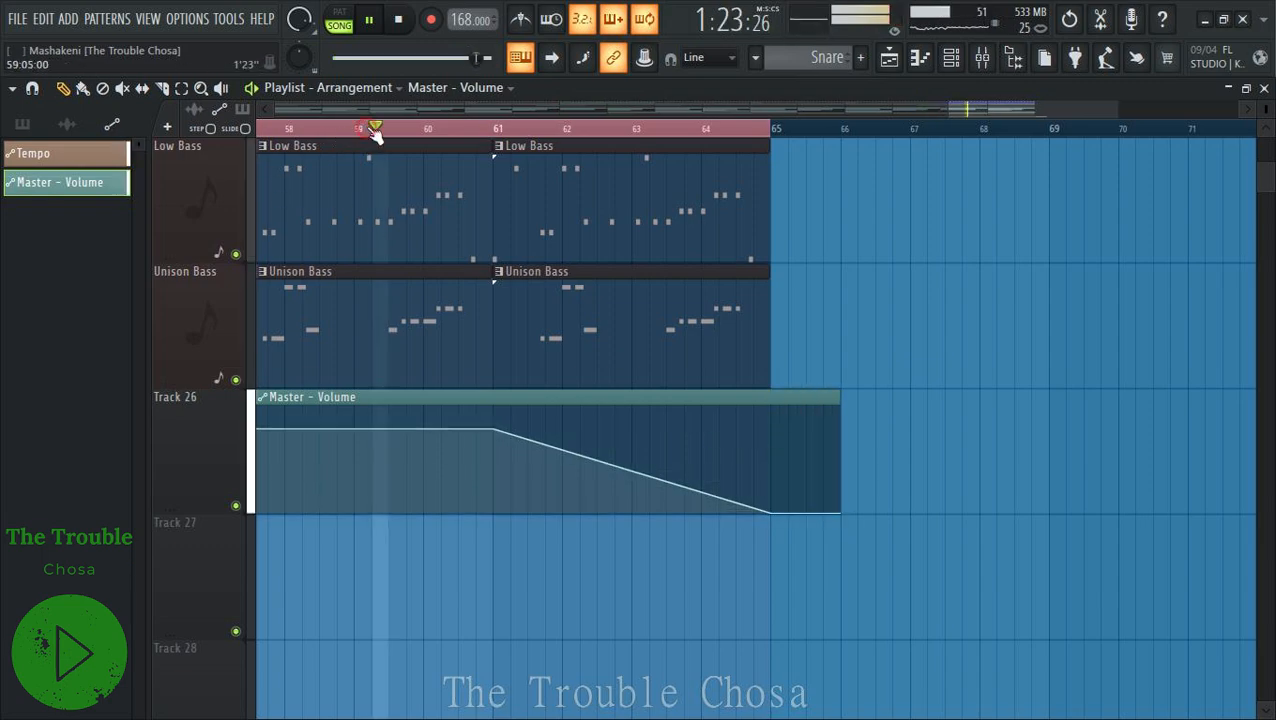
Move the short Battery Fill clip from bar 1 to bar 5 and play the song from the start.
scroll(375, 132, down, 6)
scroll(451, 462, up, 10)
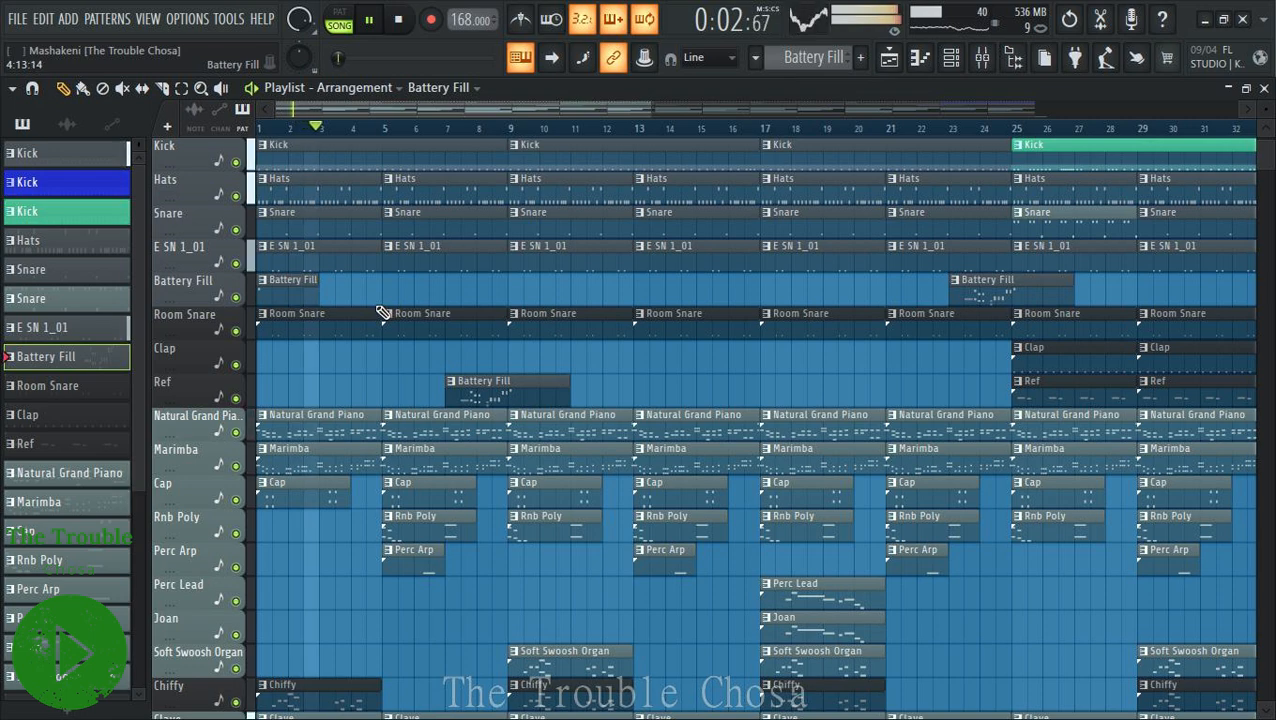
key(space)
click(381, 290)
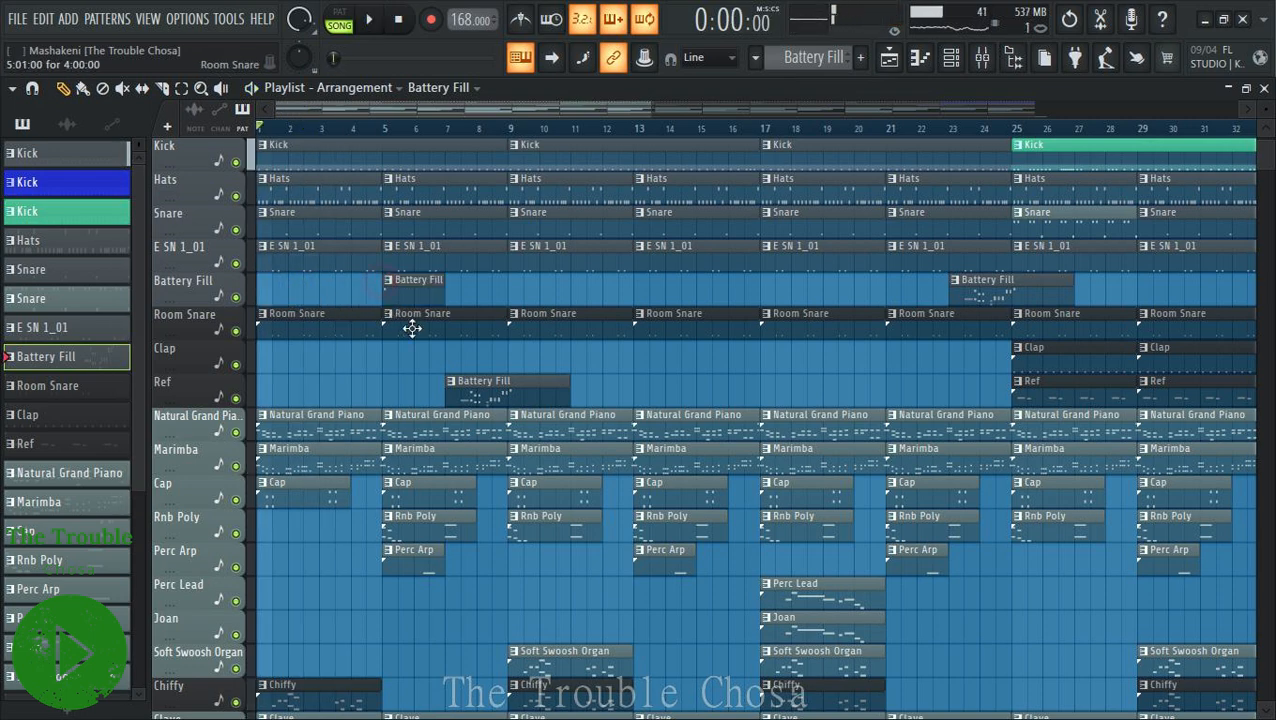
key(space)
Stop playback and delete the vocals clips between bars 9 and 25, keeping those from bar 25 onward.
scroll(605, 352, down, 8)
scroll(603, 348, down, 1)
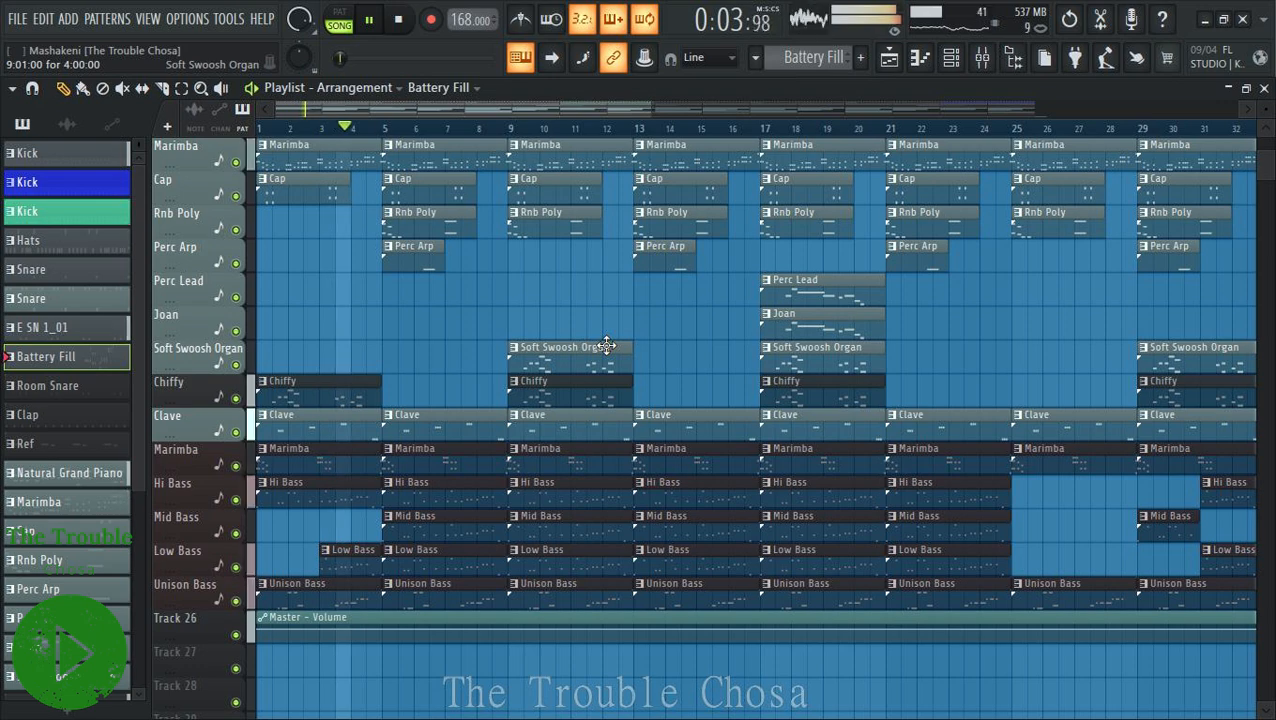
scroll(605, 346, up, 5)
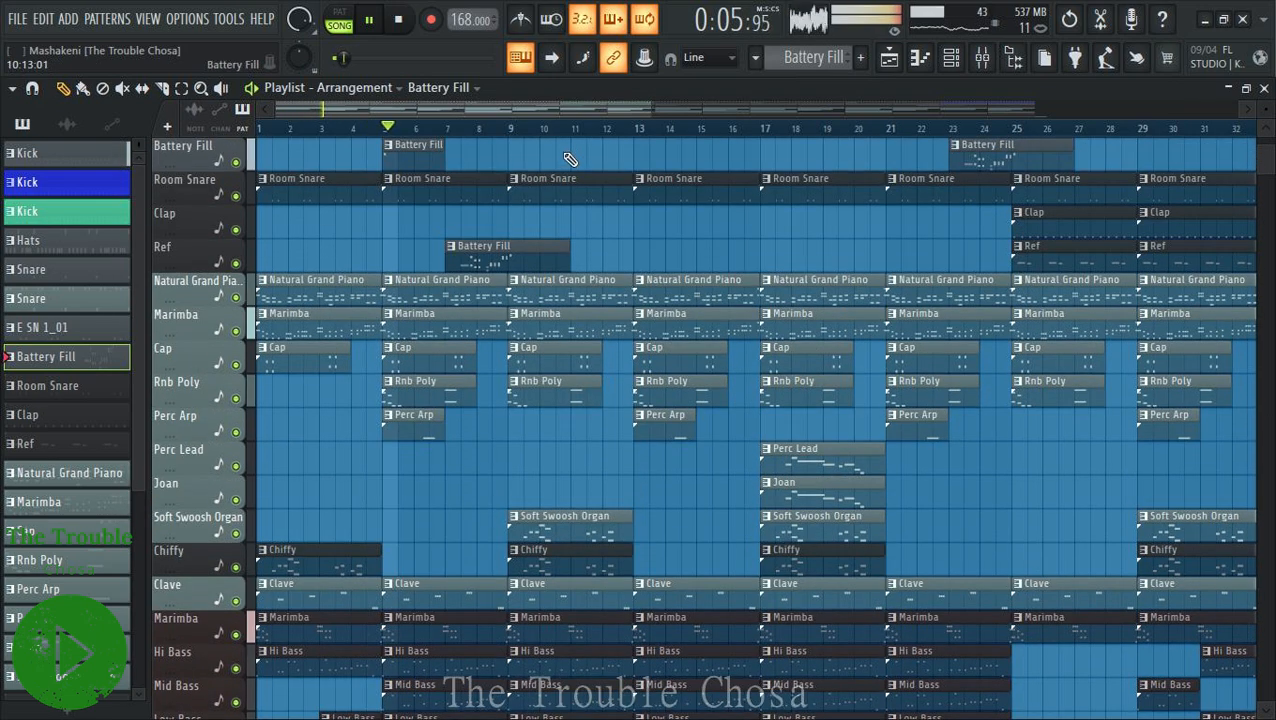
scroll(588, 136, down, 4)
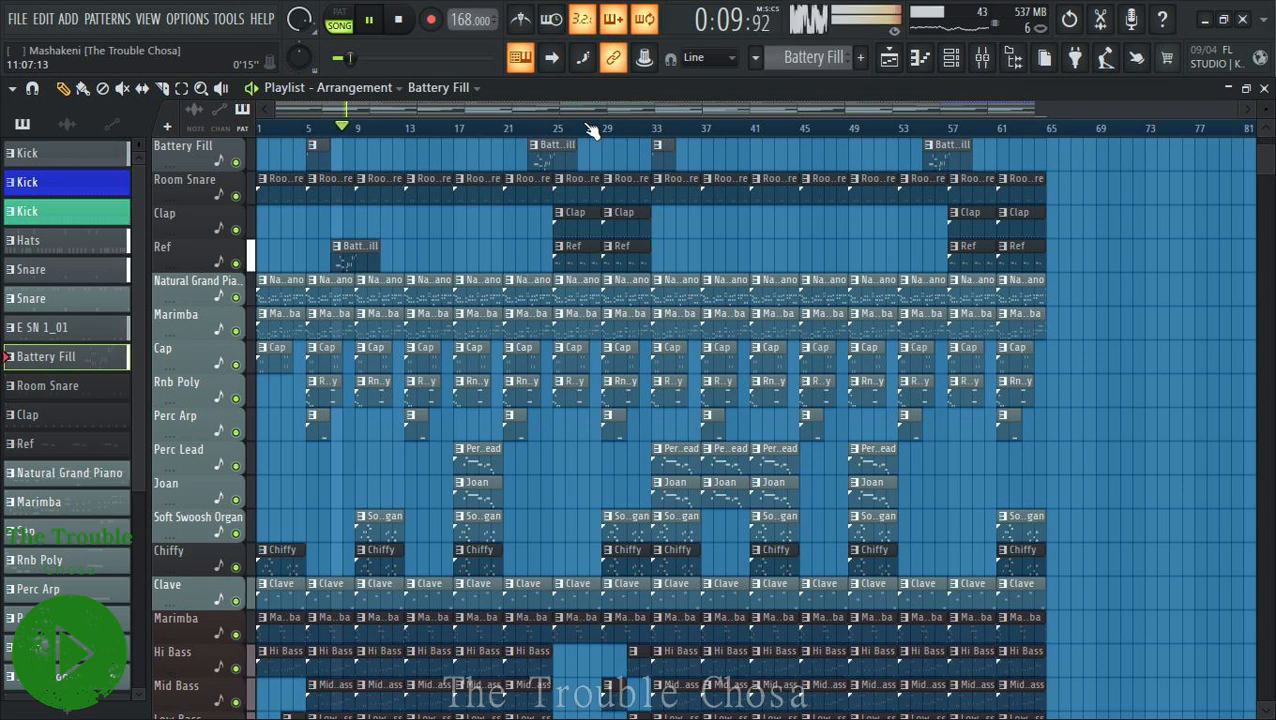
scroll(393, 327, up, 6)
key(space)
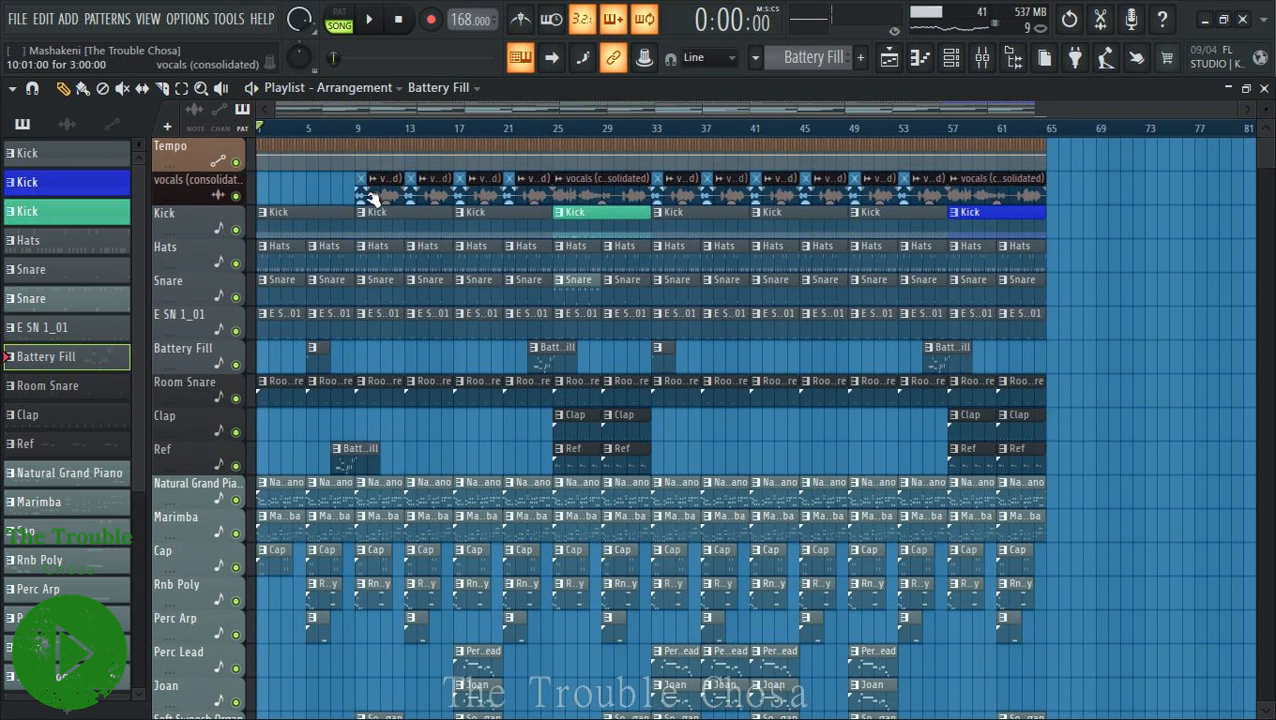
right_click(413, 180)
right_click(470, 185)
right_click(527, 190)
Play the song from the start and review the arrangement across all playlist tracks.
key(space)
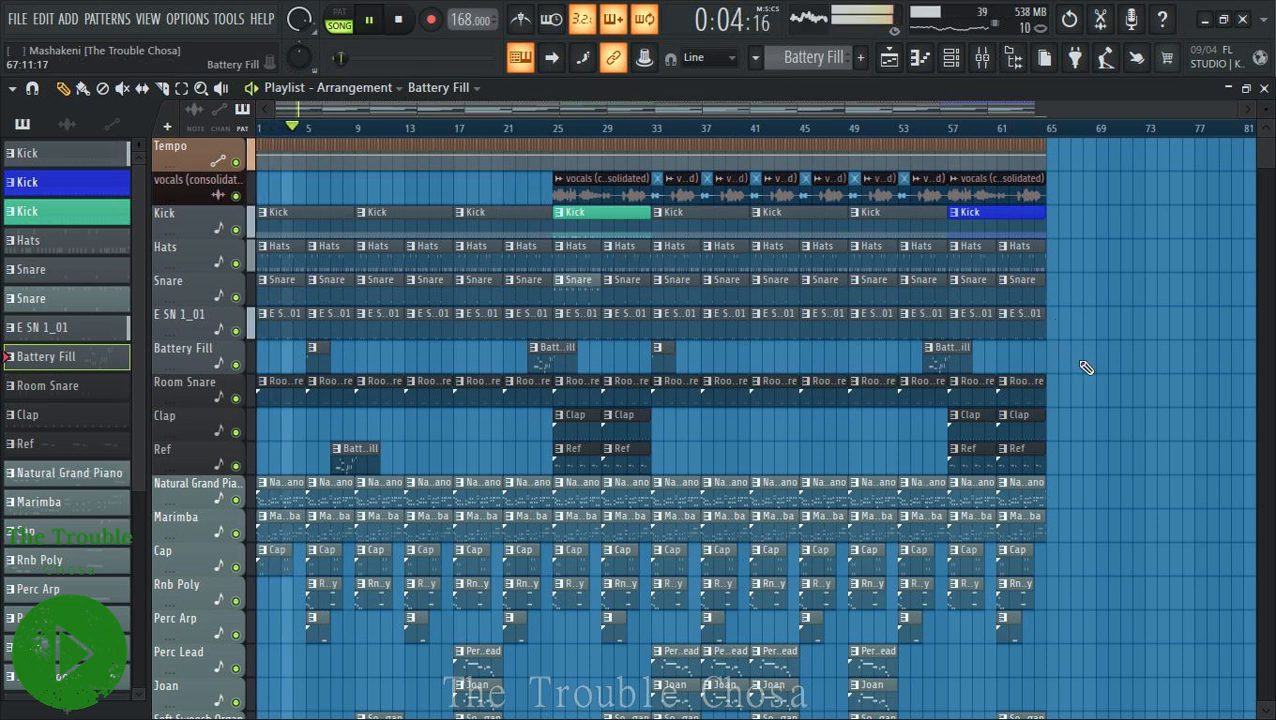
scroll(1089, 366, down, 3)
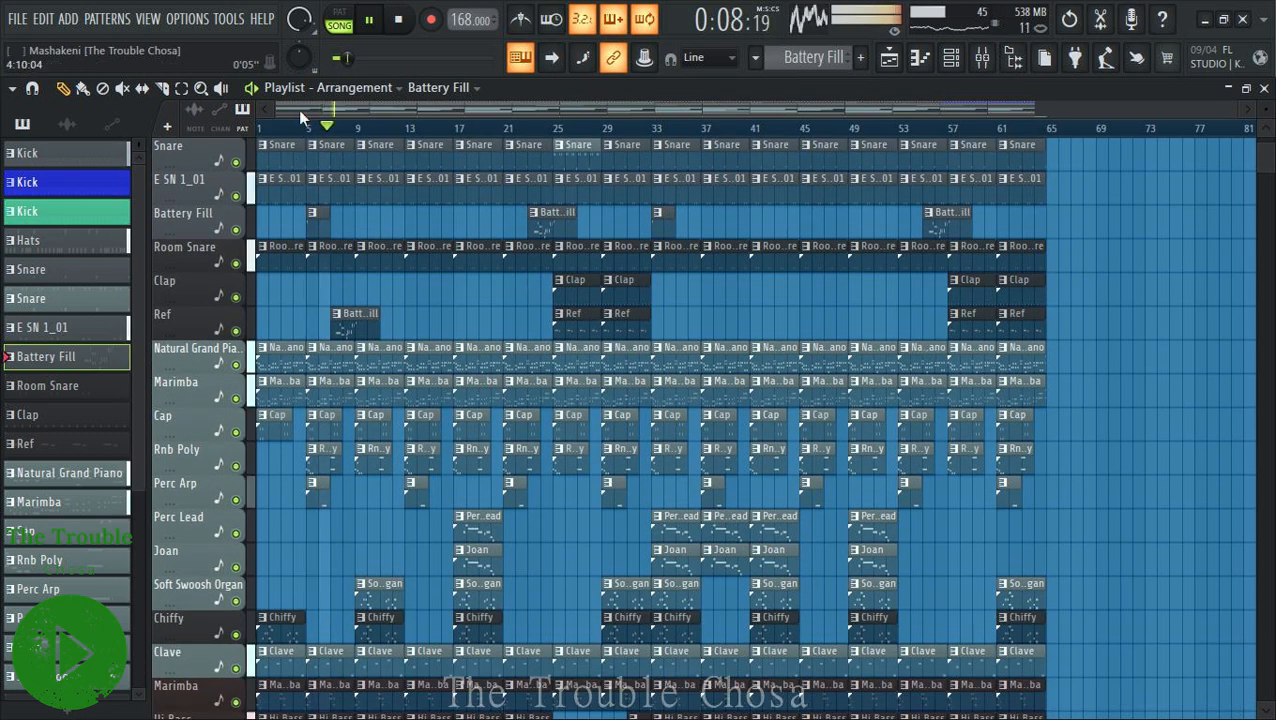
scroll(314, 132, up, 8)
scroll(318, 136, down, 10)
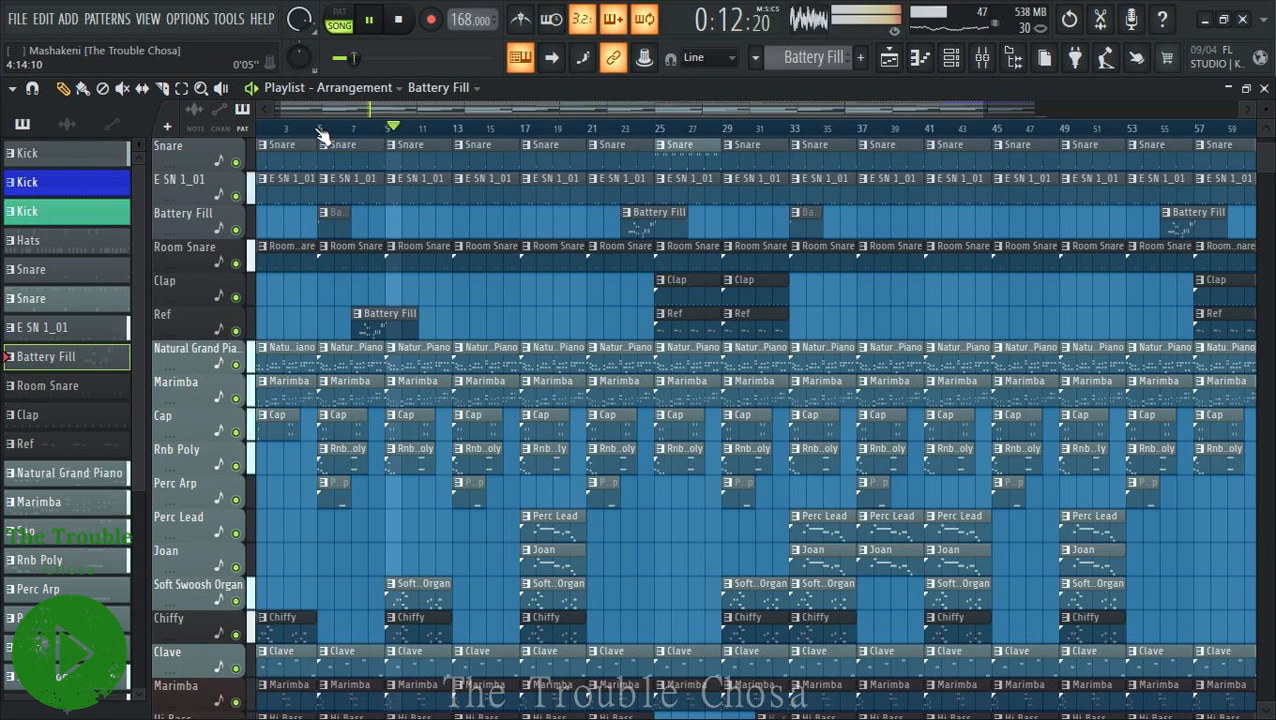
scroll(326, 132, down, 2)
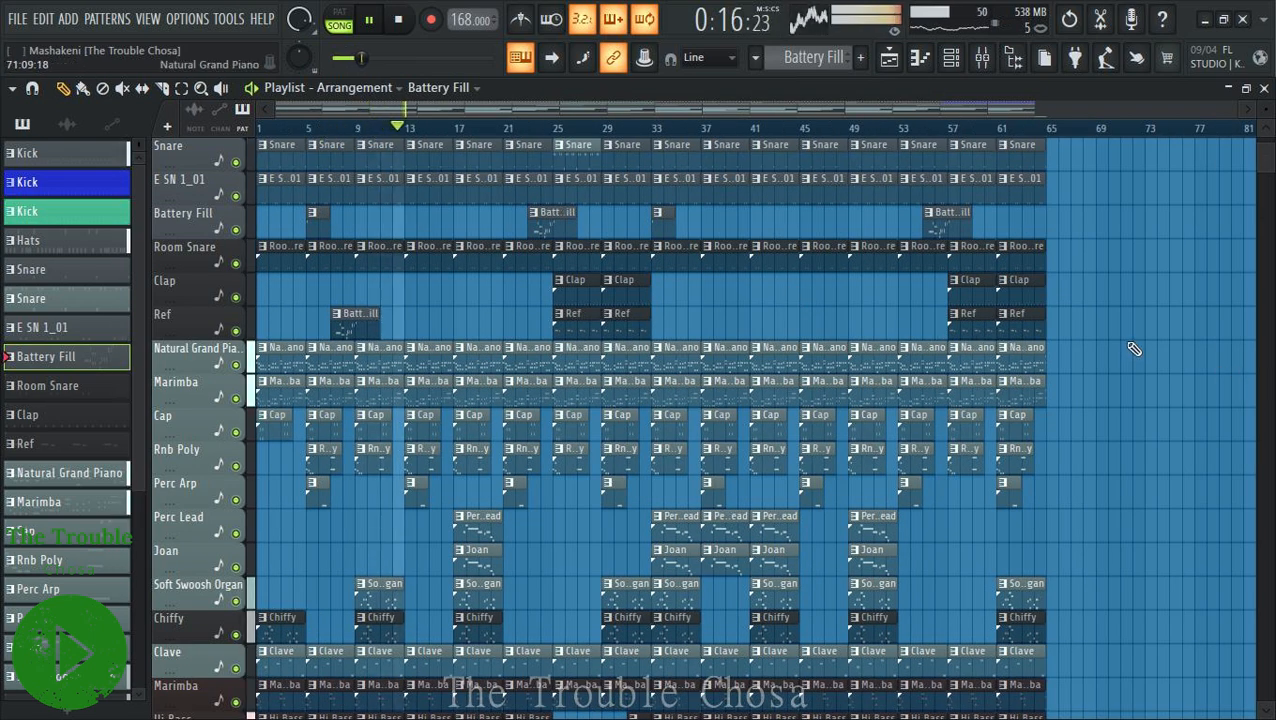
scroll(1135, 347, down, 4)
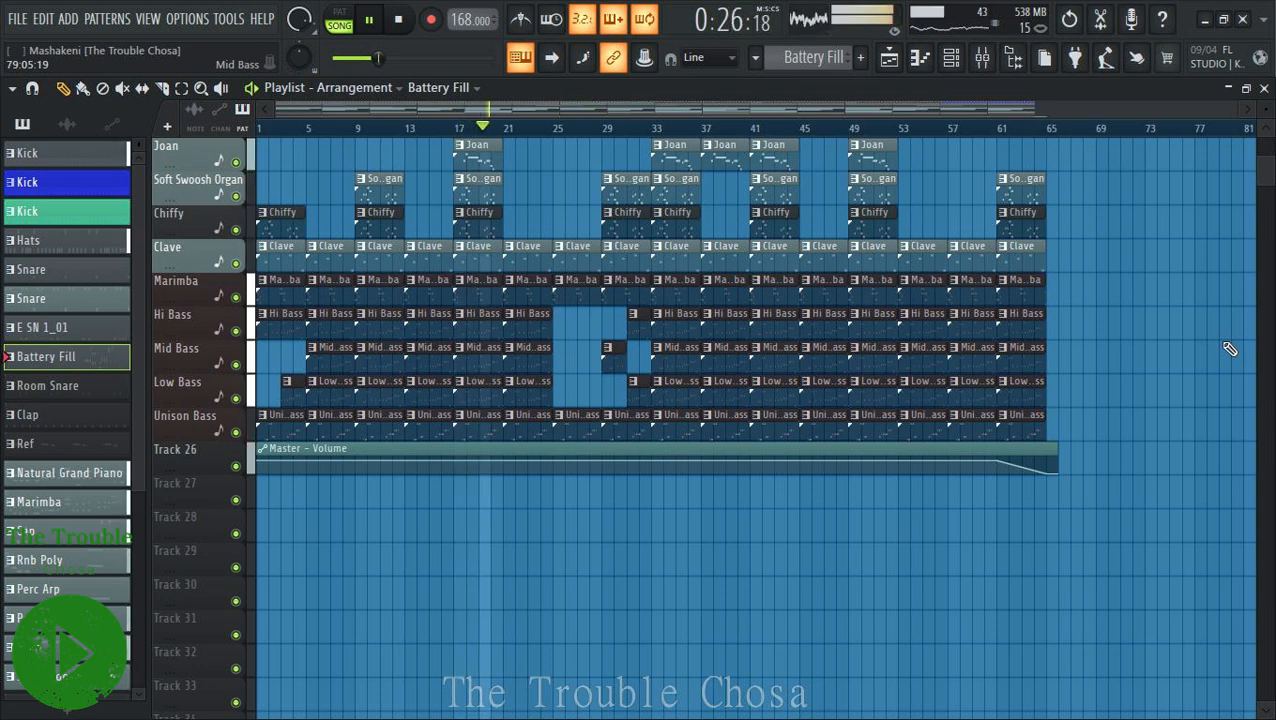
scroll(1229, 348, up, 8)
scroll(1229, 348, up, 3)
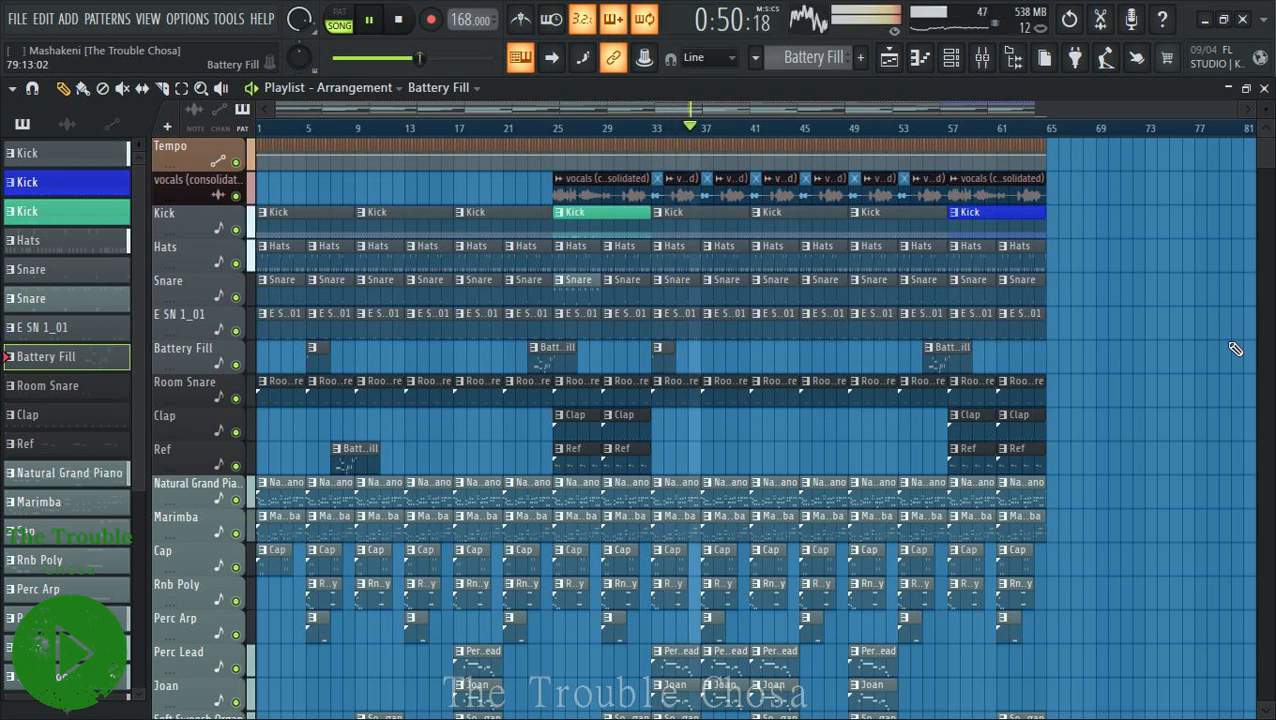
Check the Master - Volume automation editor, close it, and name Track 26 after its Master - Volume clip.
scroll(1228, 355, down, 5)
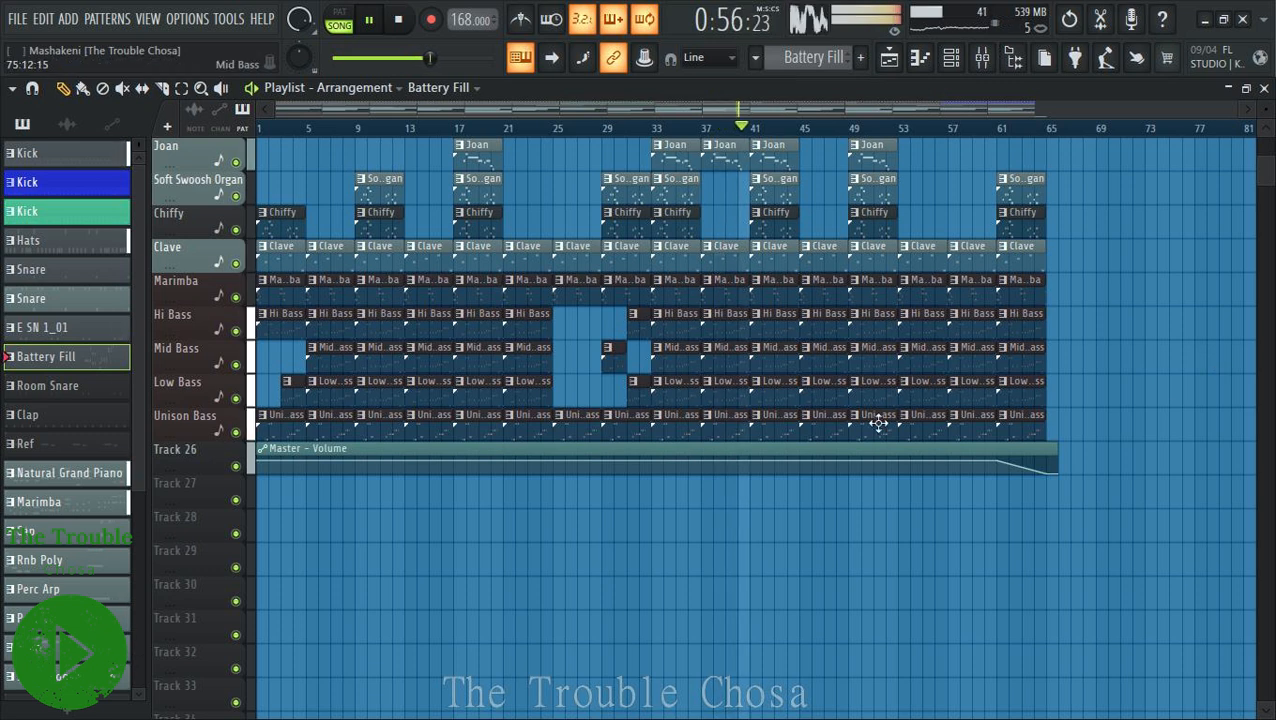
double_click(250, 458)
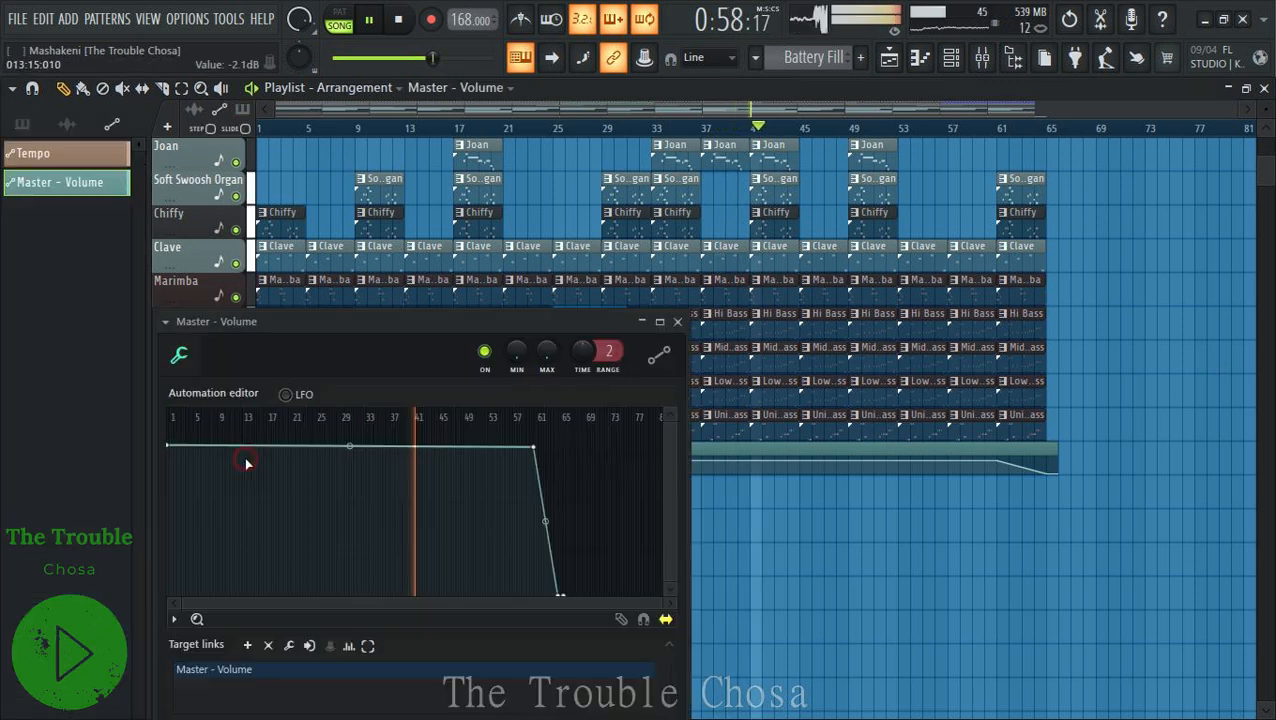
click(677, 322)
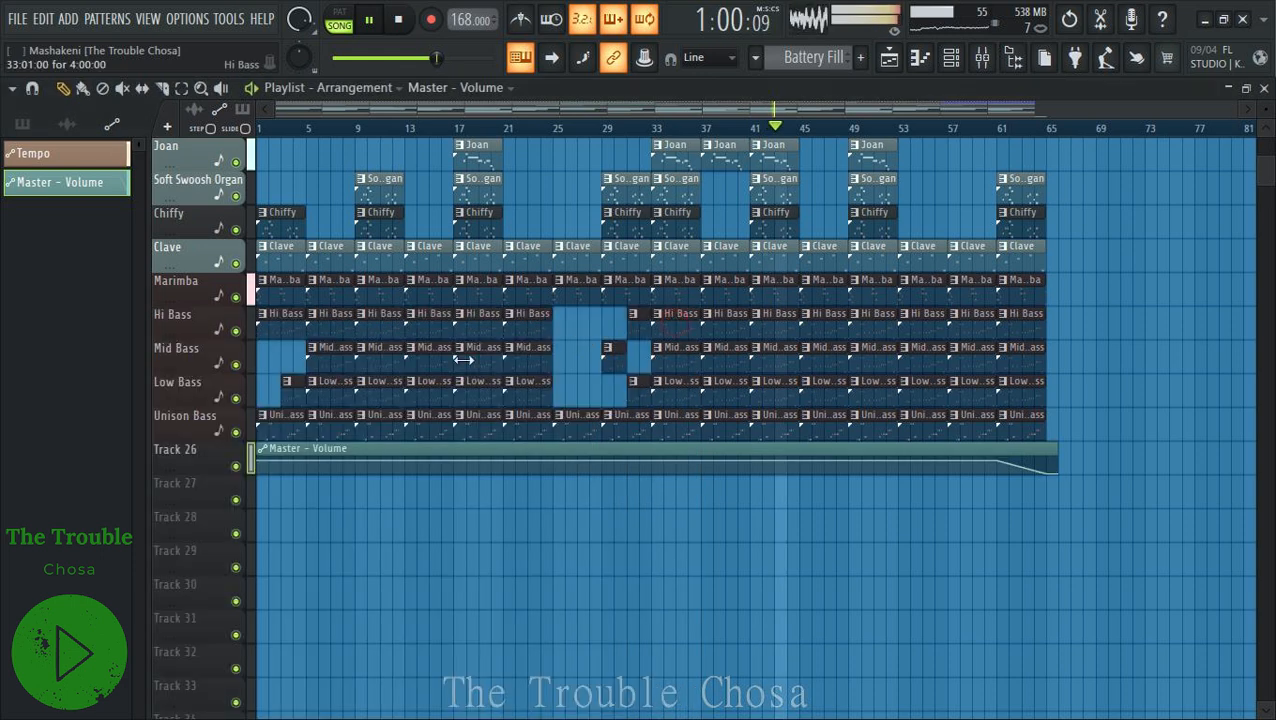
right_click(200, 447)
click(246, 297)
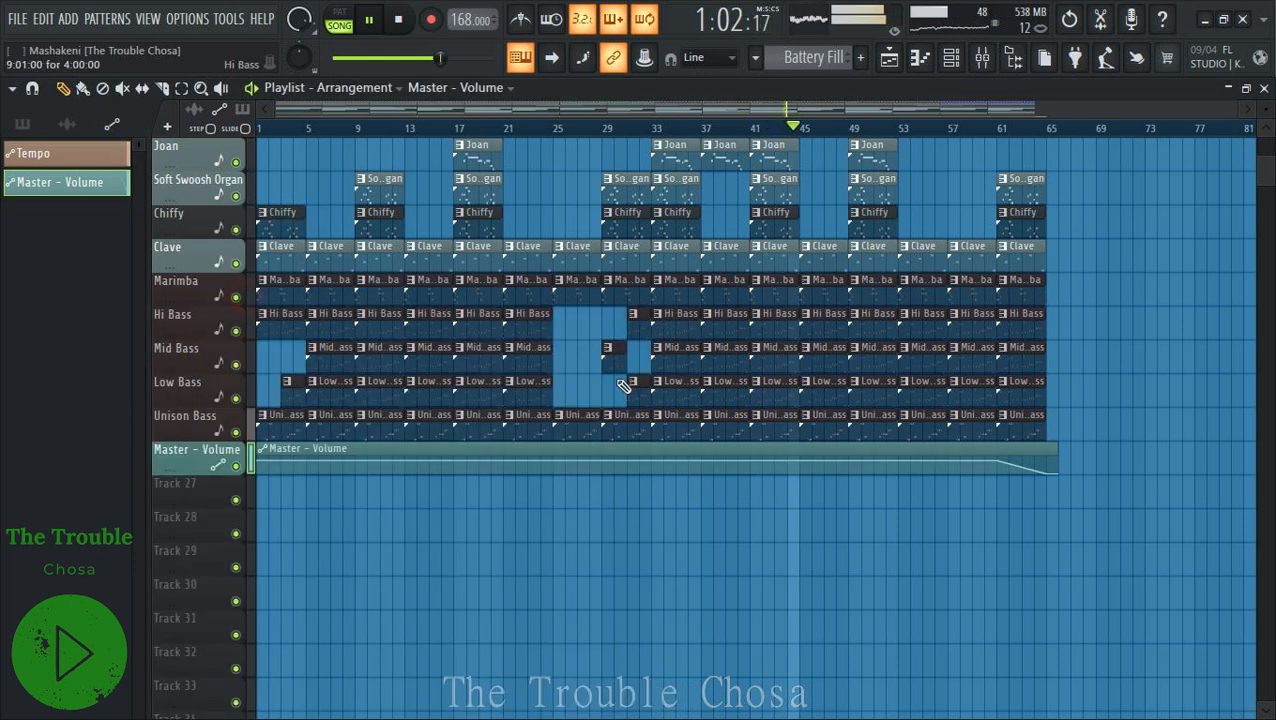
Open the channel rack and the mixer to examine the automation channels and the track levels.
click(951, 57)
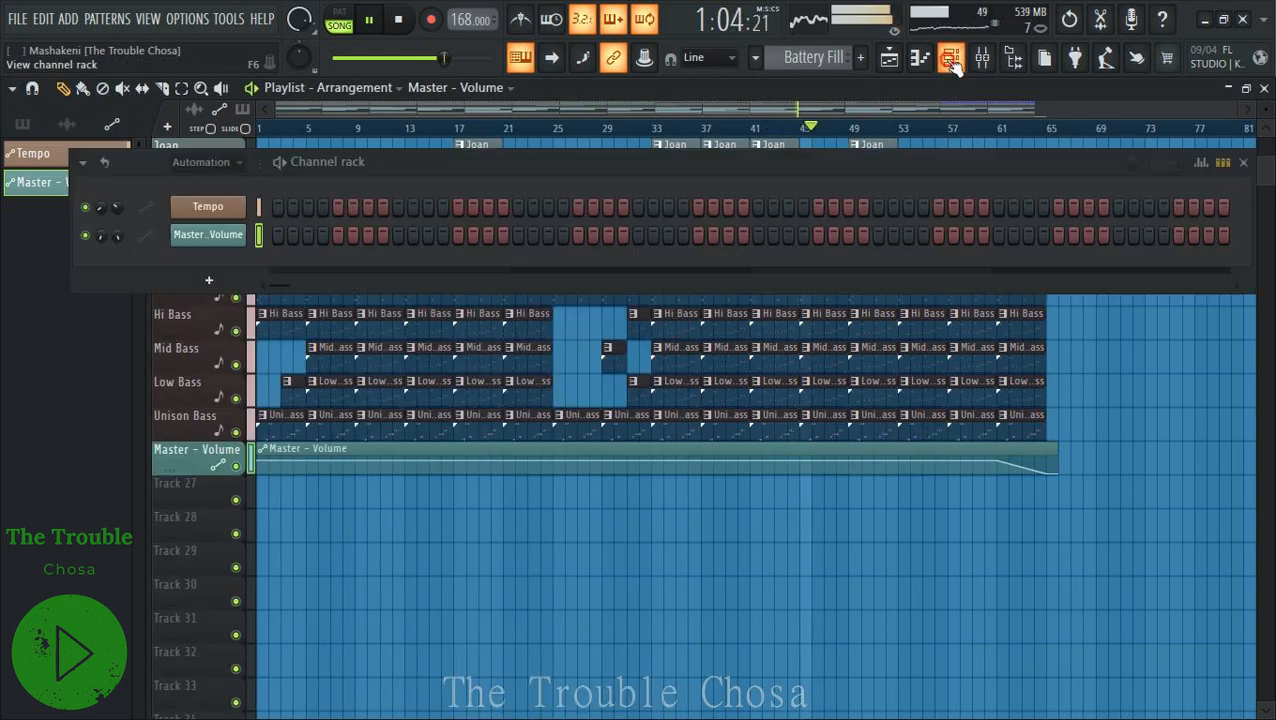
click(993, 61)
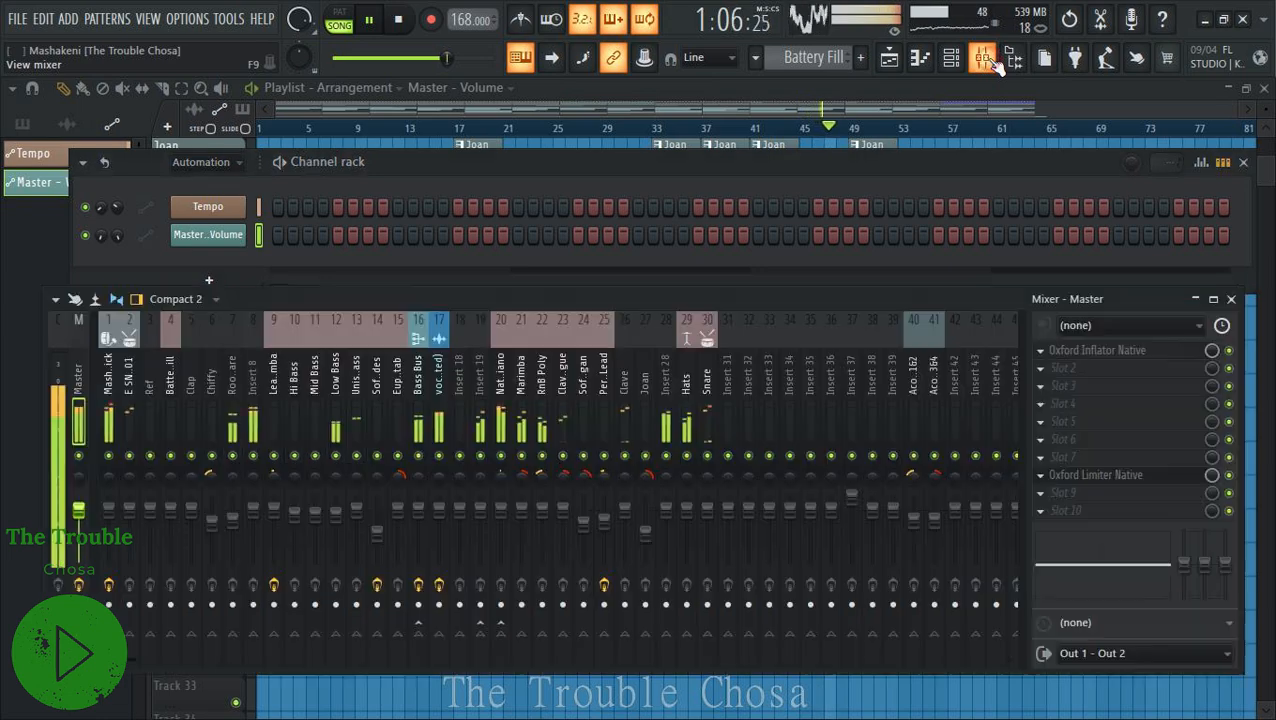
click(921, 60)
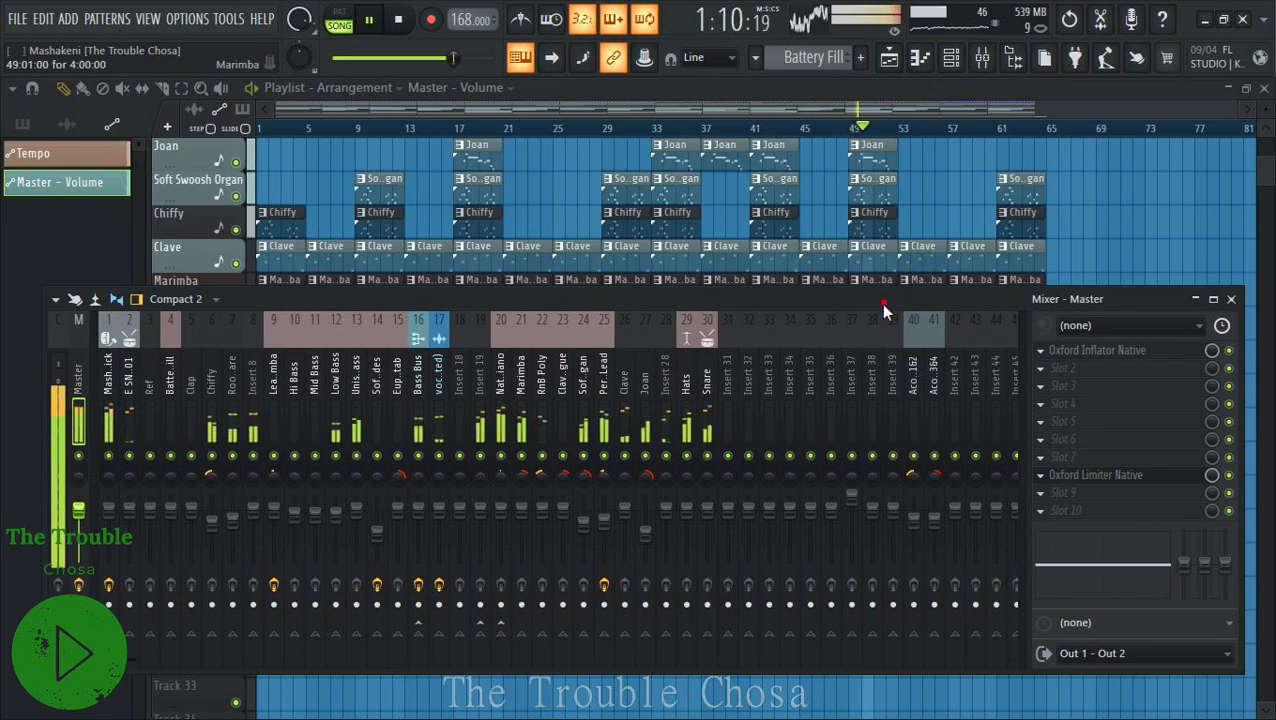
drag(880, 303, 898, 346)
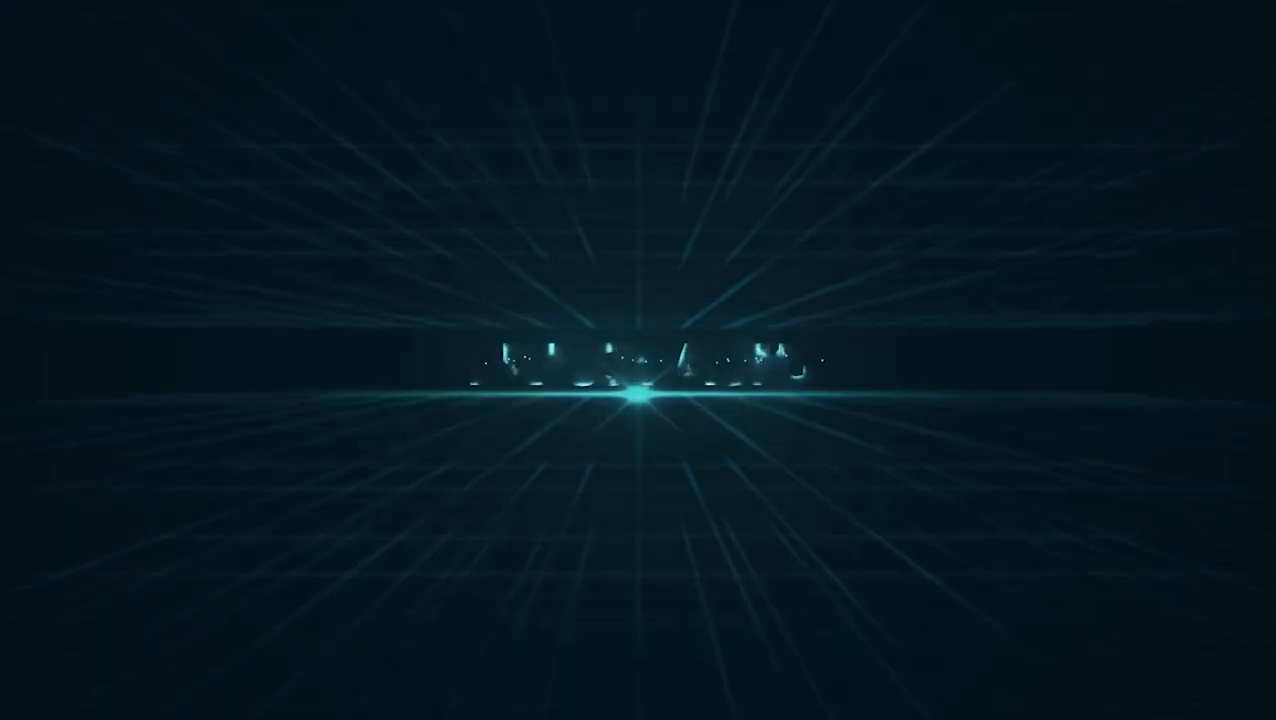